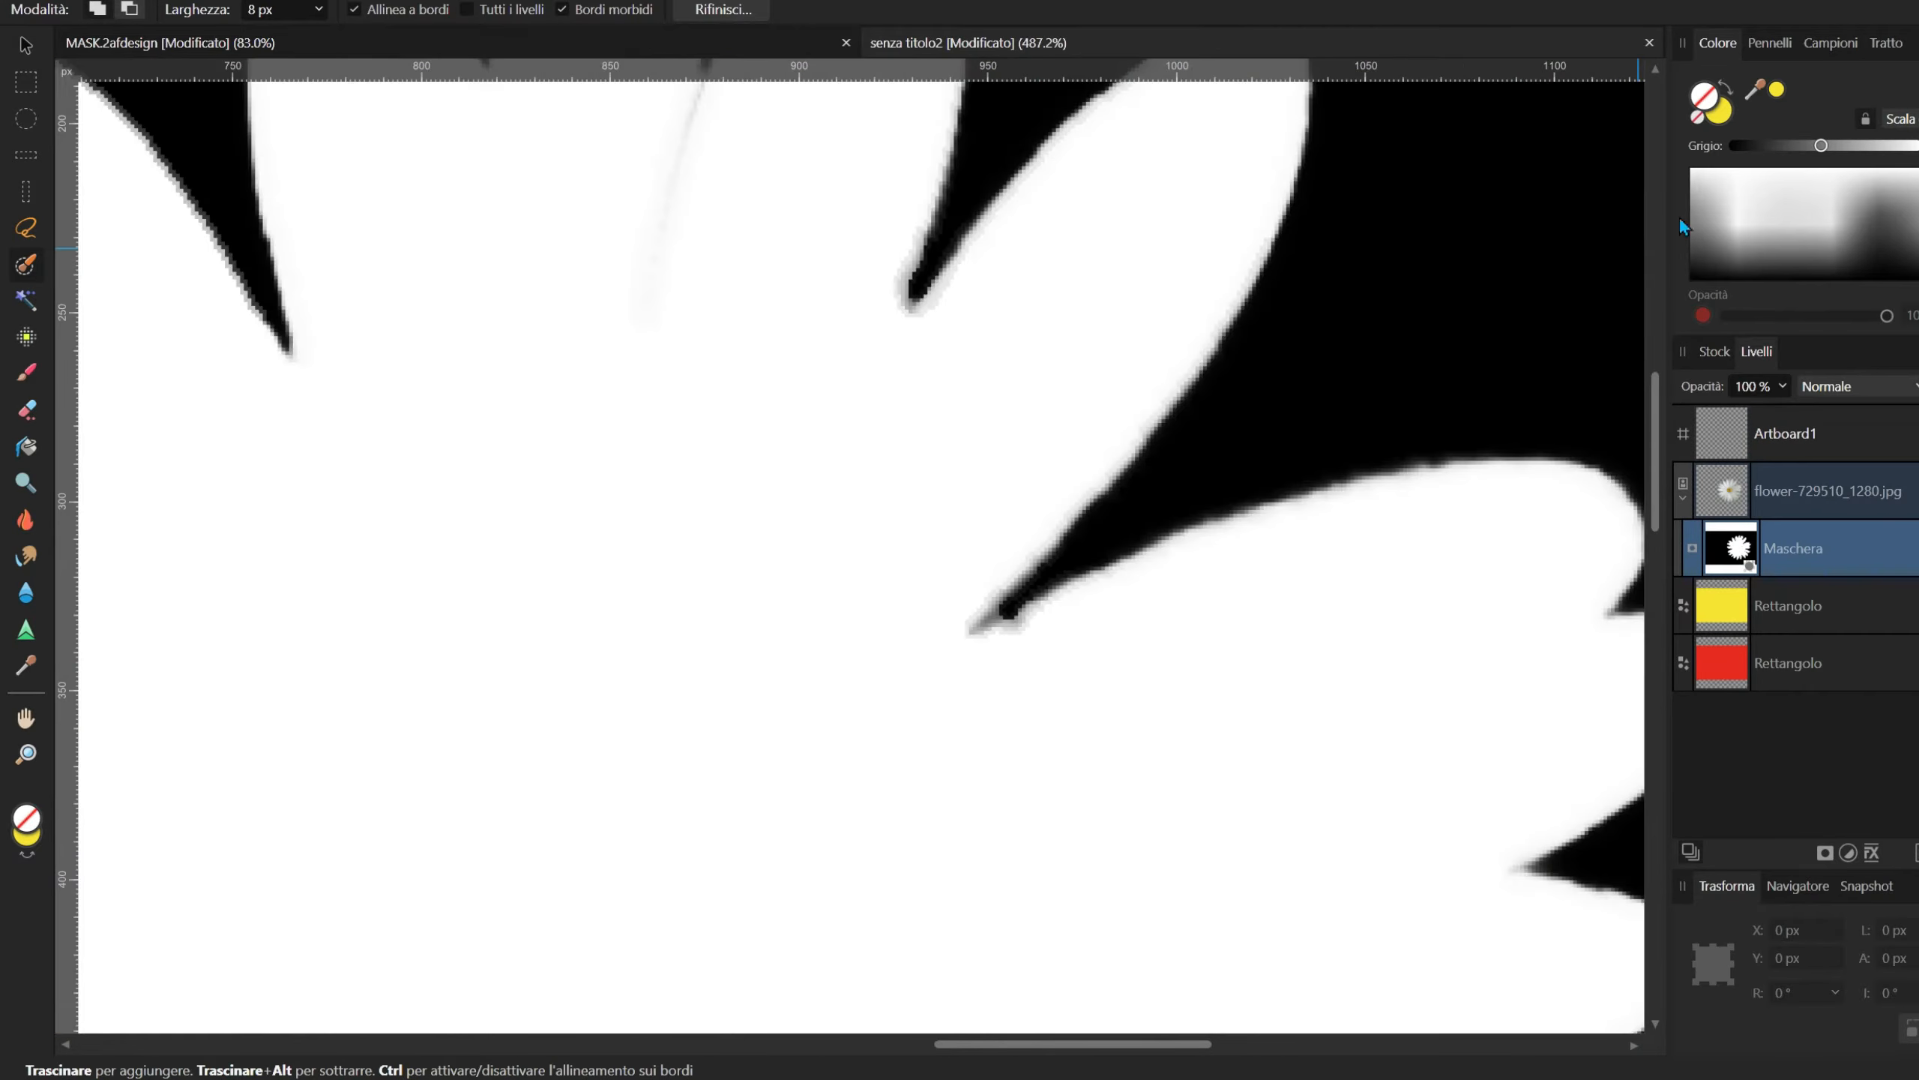
Step: Paint white on the flower photo's mask around the upper petal notches using a 12 px brush
{"action": "left_click", "coordinate": [1696, 222]}
{"action": "left_click", "coordinate": [26, 371]}
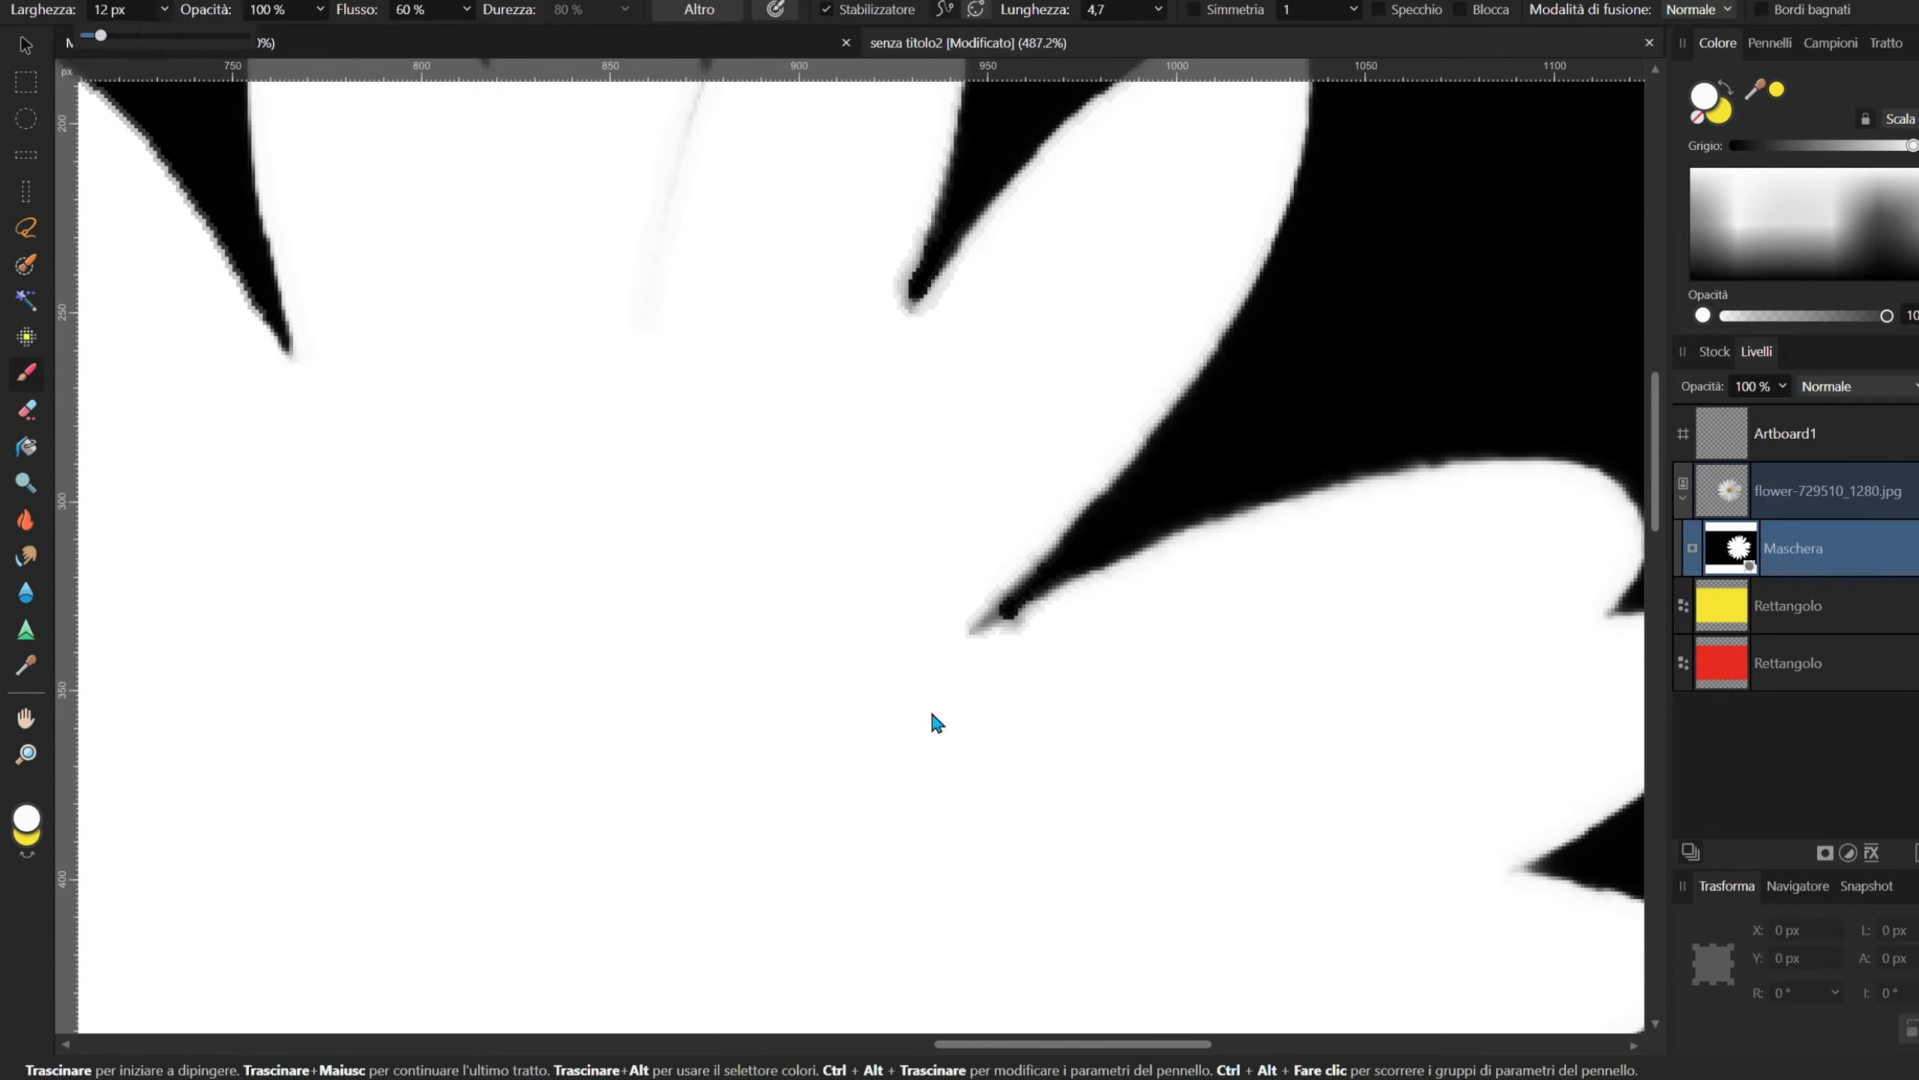
{"action": "scroll", "coordinate": [851, 735], "scroll_direction": "down", "scroll_amount": 1}
{"action": "left_click", "coordinate": [887, 369]}
{"action": "scroll", "coordinate": [899, 408], "scroll_direction": "down", "scroll_amount": 1}
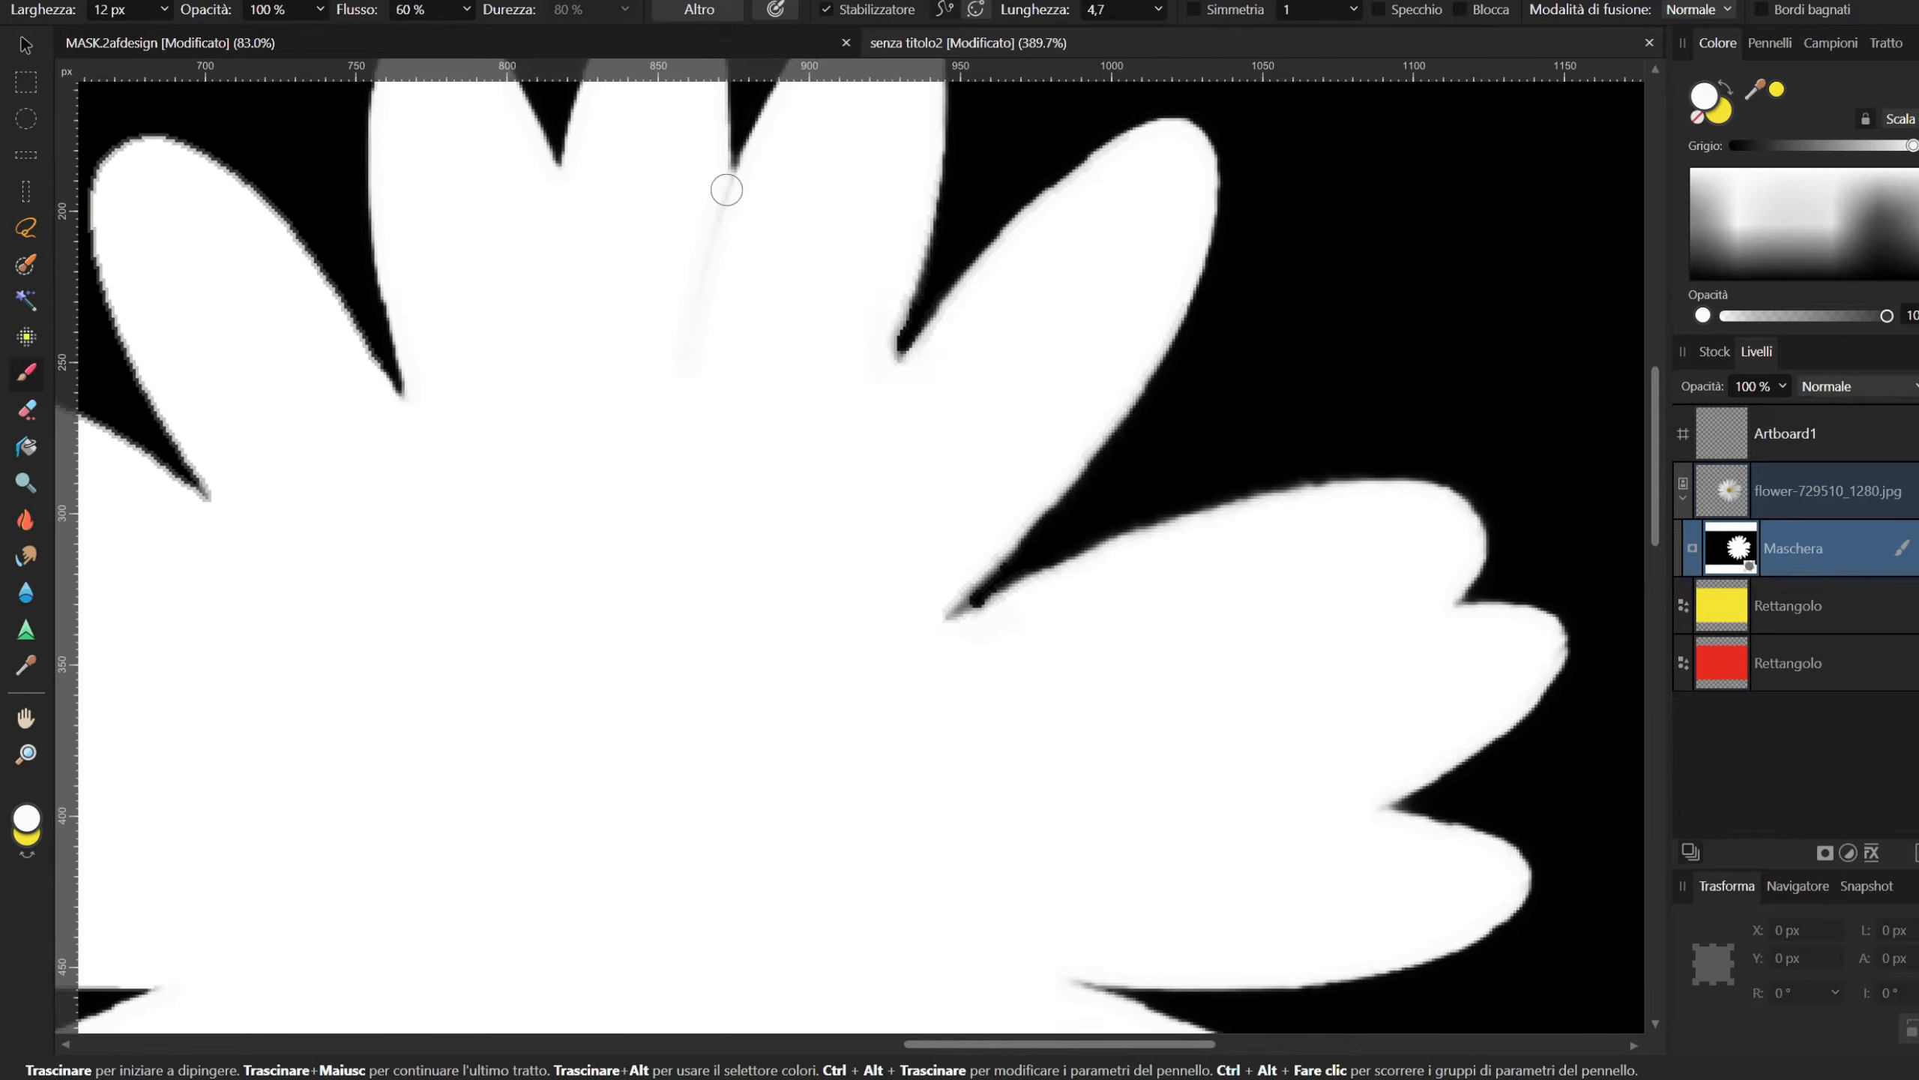
{"action": "scroll", "coordinate": [683, 476], "scroll_direction": "down", "scroll_amount": 4}
{"action": "scroll", "coordinate": [485, 662], "scroll_direction": "up", "scroll_amount": 2}
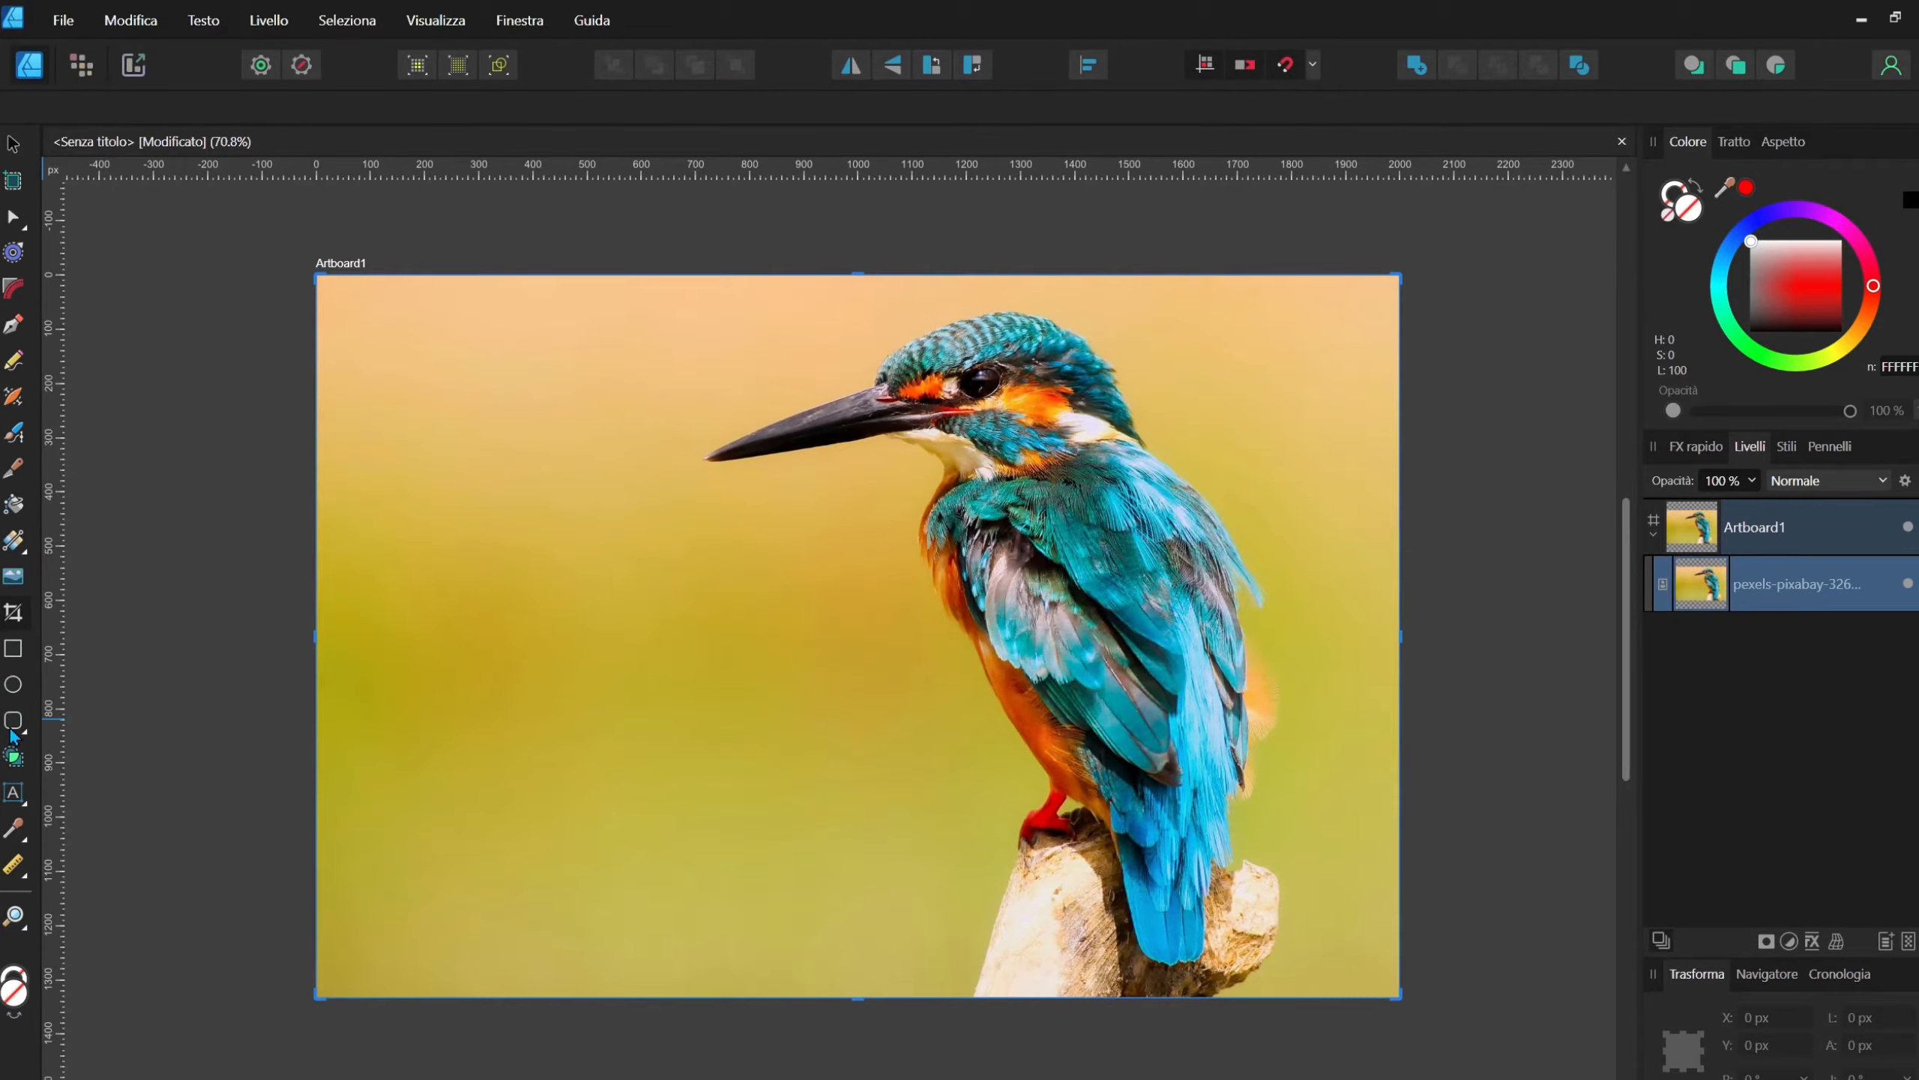
Step: Draw a white-filled rounded rectangle about 983 px square over the kingfisher's body
{"action": "left_click", "coordinate": [15, 730]}
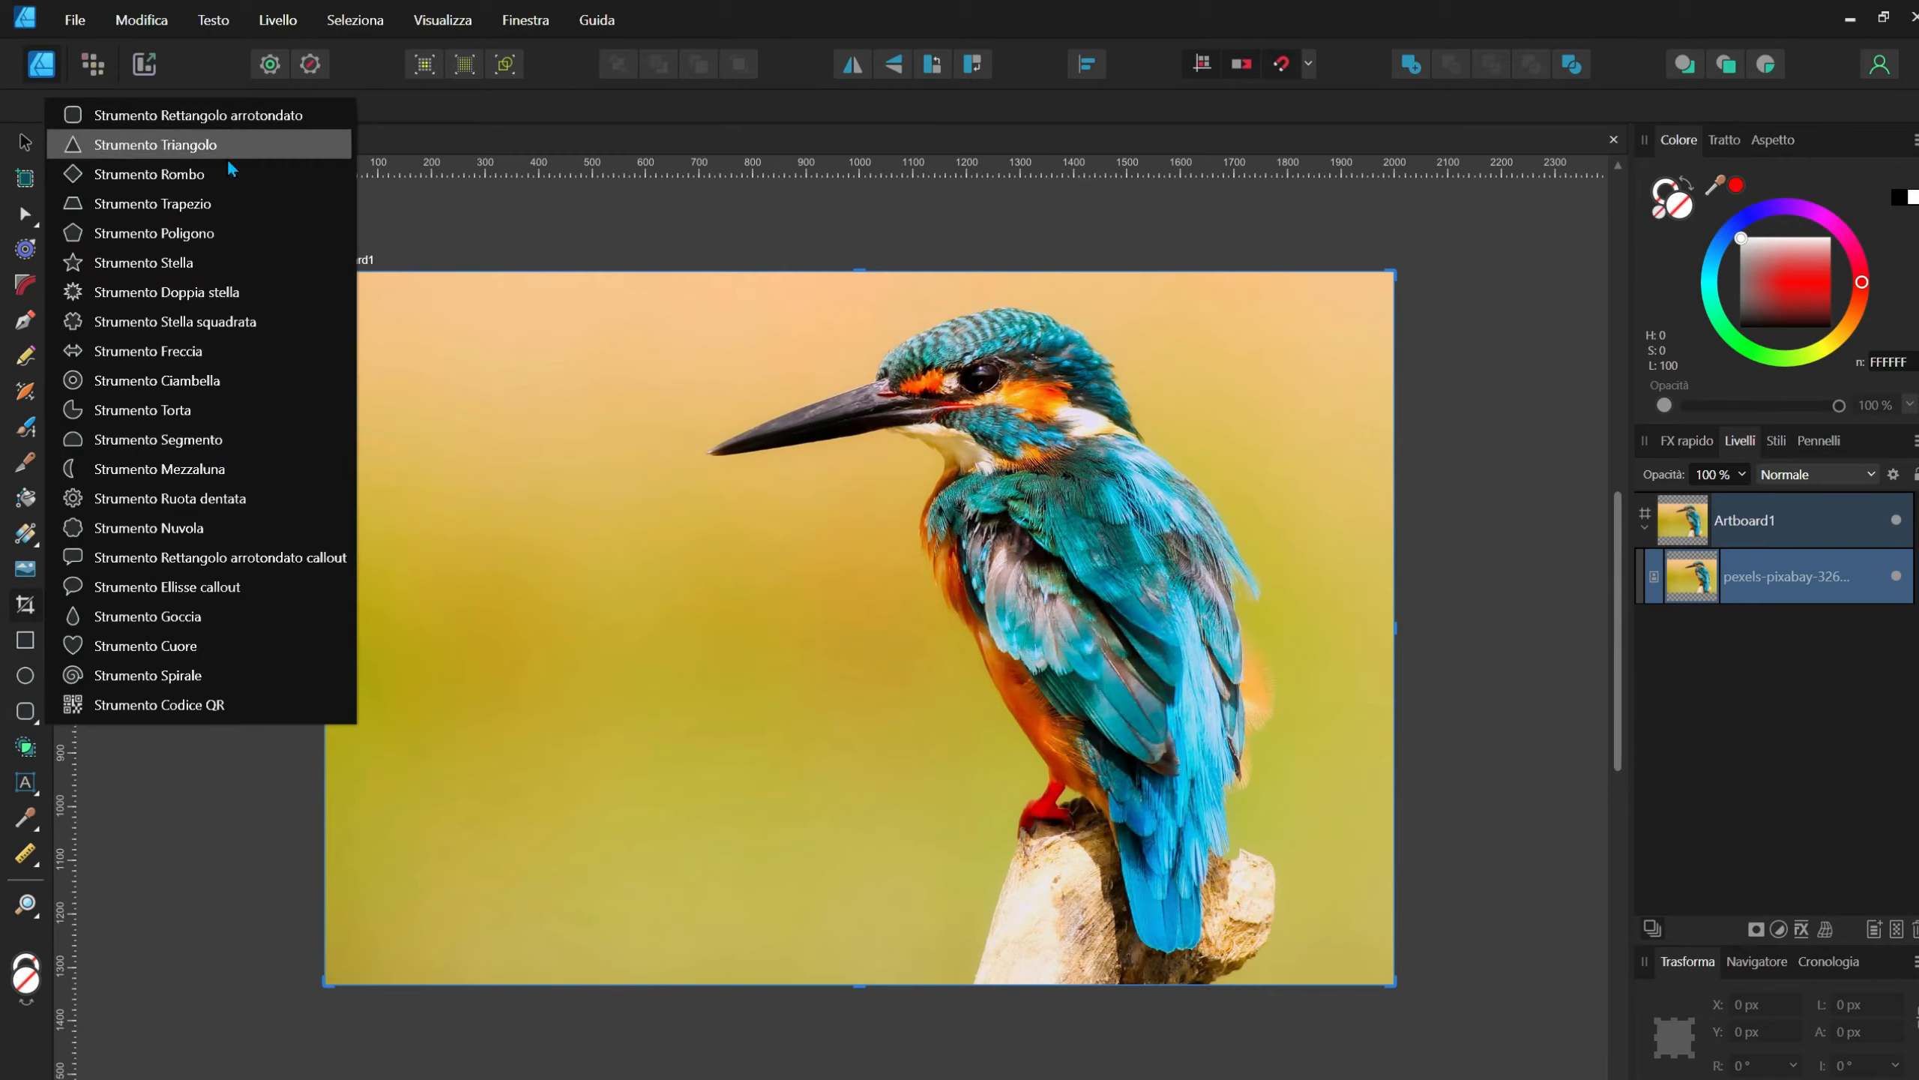
{"action": "left_click", "coordinate": [242, 115]}
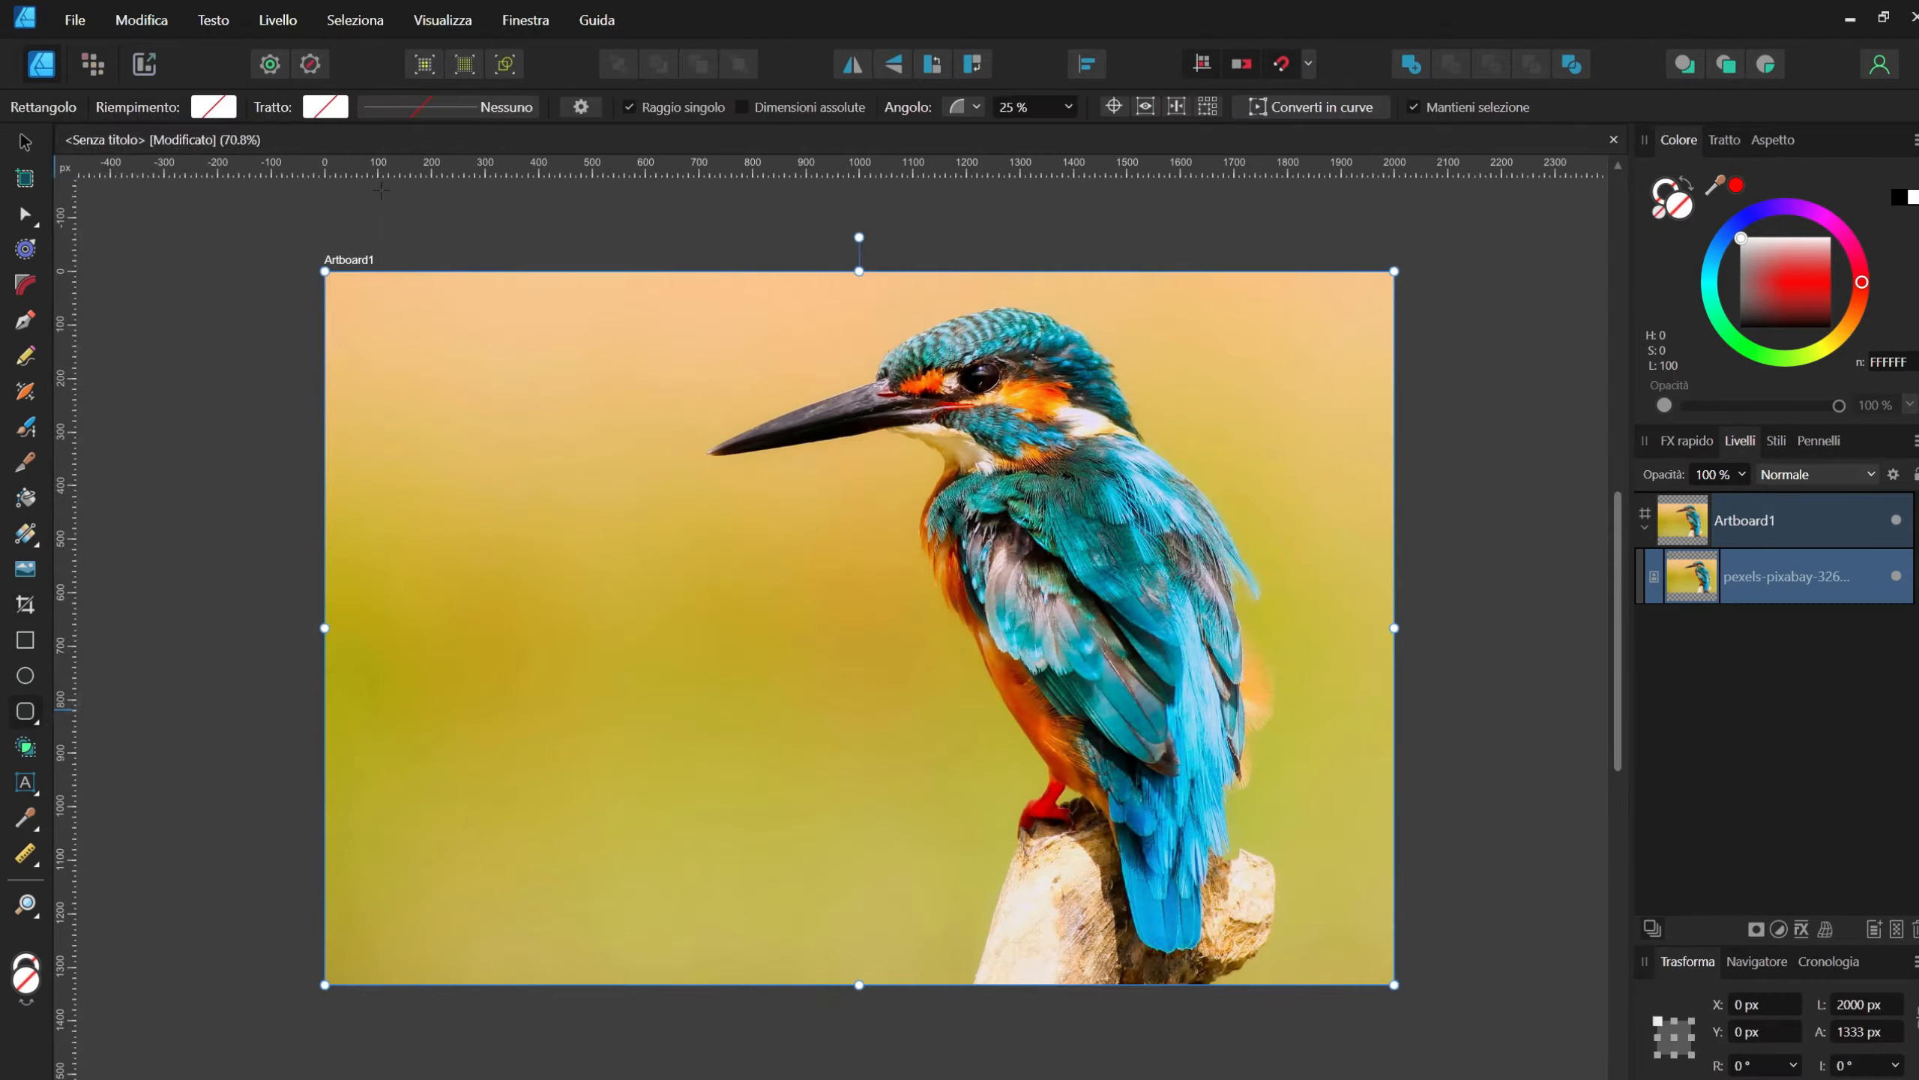
{"action": "left_click", "coordinate": [1676, 192]}
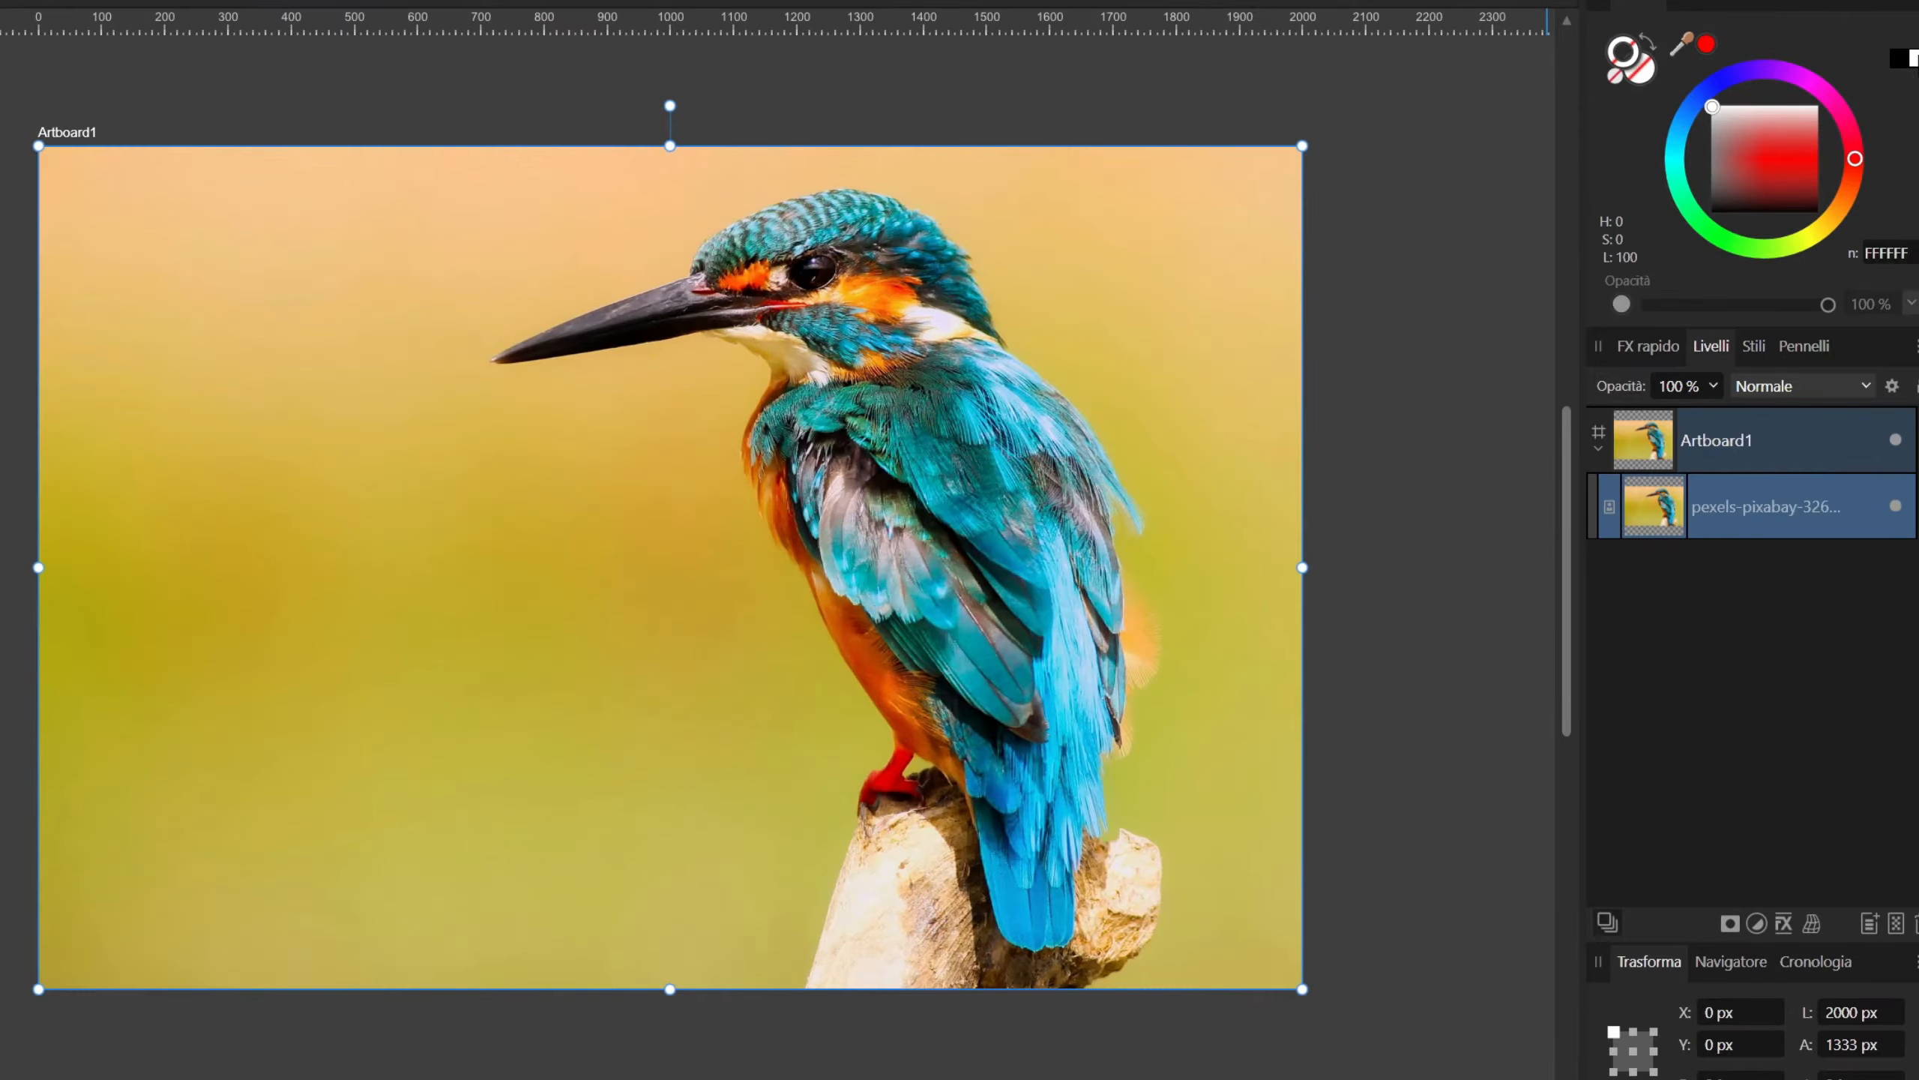
{"action": "left_click_drag", "start_coordinate": [518, 351], "coordinate": [1148, 972]}
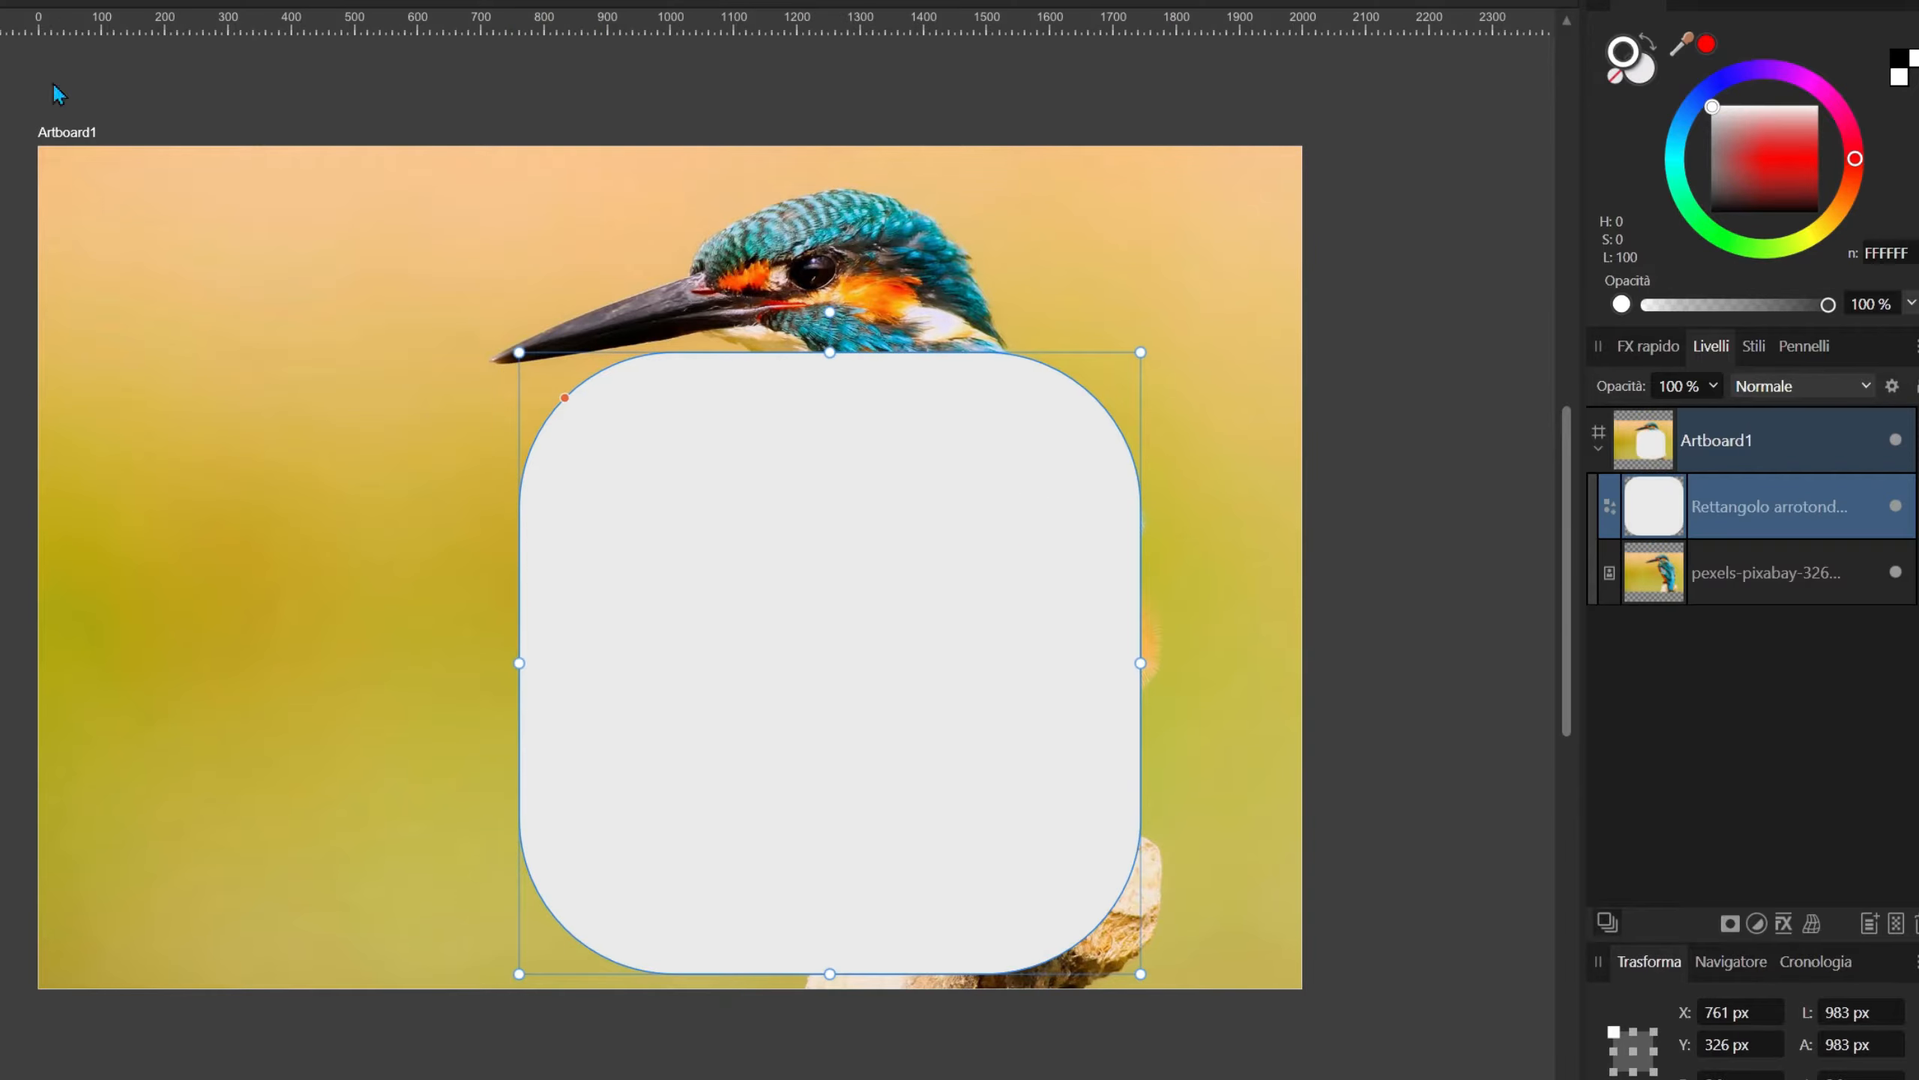
Step: Enlarge the rounded rectangle to about 1330 × 1270 px and shift it to surround the whole kingfisher
{"action": "left_click_drag", "start_coordinate": [830, 352], "coordinate": [830, 171]}
{"action": "left_click_drag", "start_coordinate": [518, 571], "coordinate": [397, 572]}
{"action": "left_click_drag", "start_coordinate": [1141, 573], "coordinate": [1236, 572]}
{"action": "left_click_drag", "start_coordinate": [1005, 570], "coordinate": [1055, 582]}
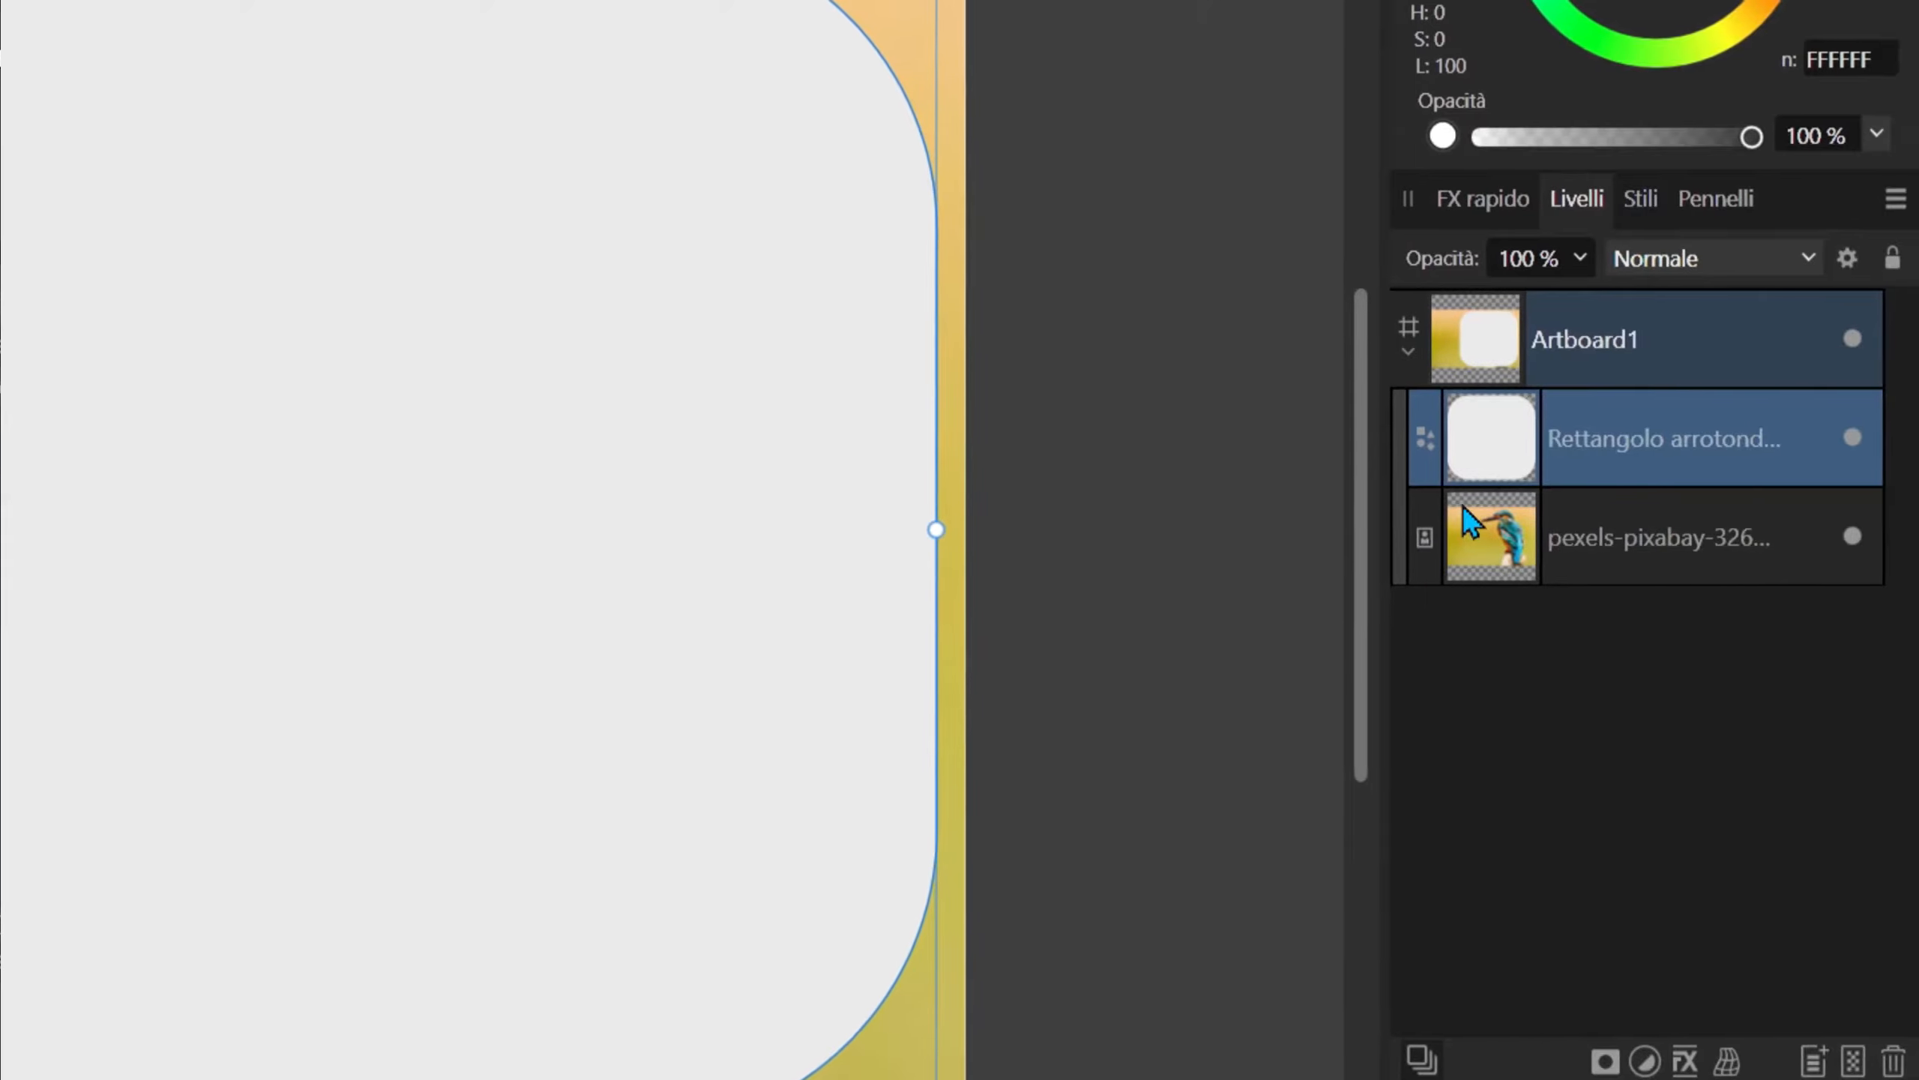
Step: Apply the rounded rectangle as a mask on the kingfisher photo and move the masked photo to about X 396 px
{"action": "left_click_drag", "start_coordinate": [1478, 446], "coordinate": [1491, 520]}
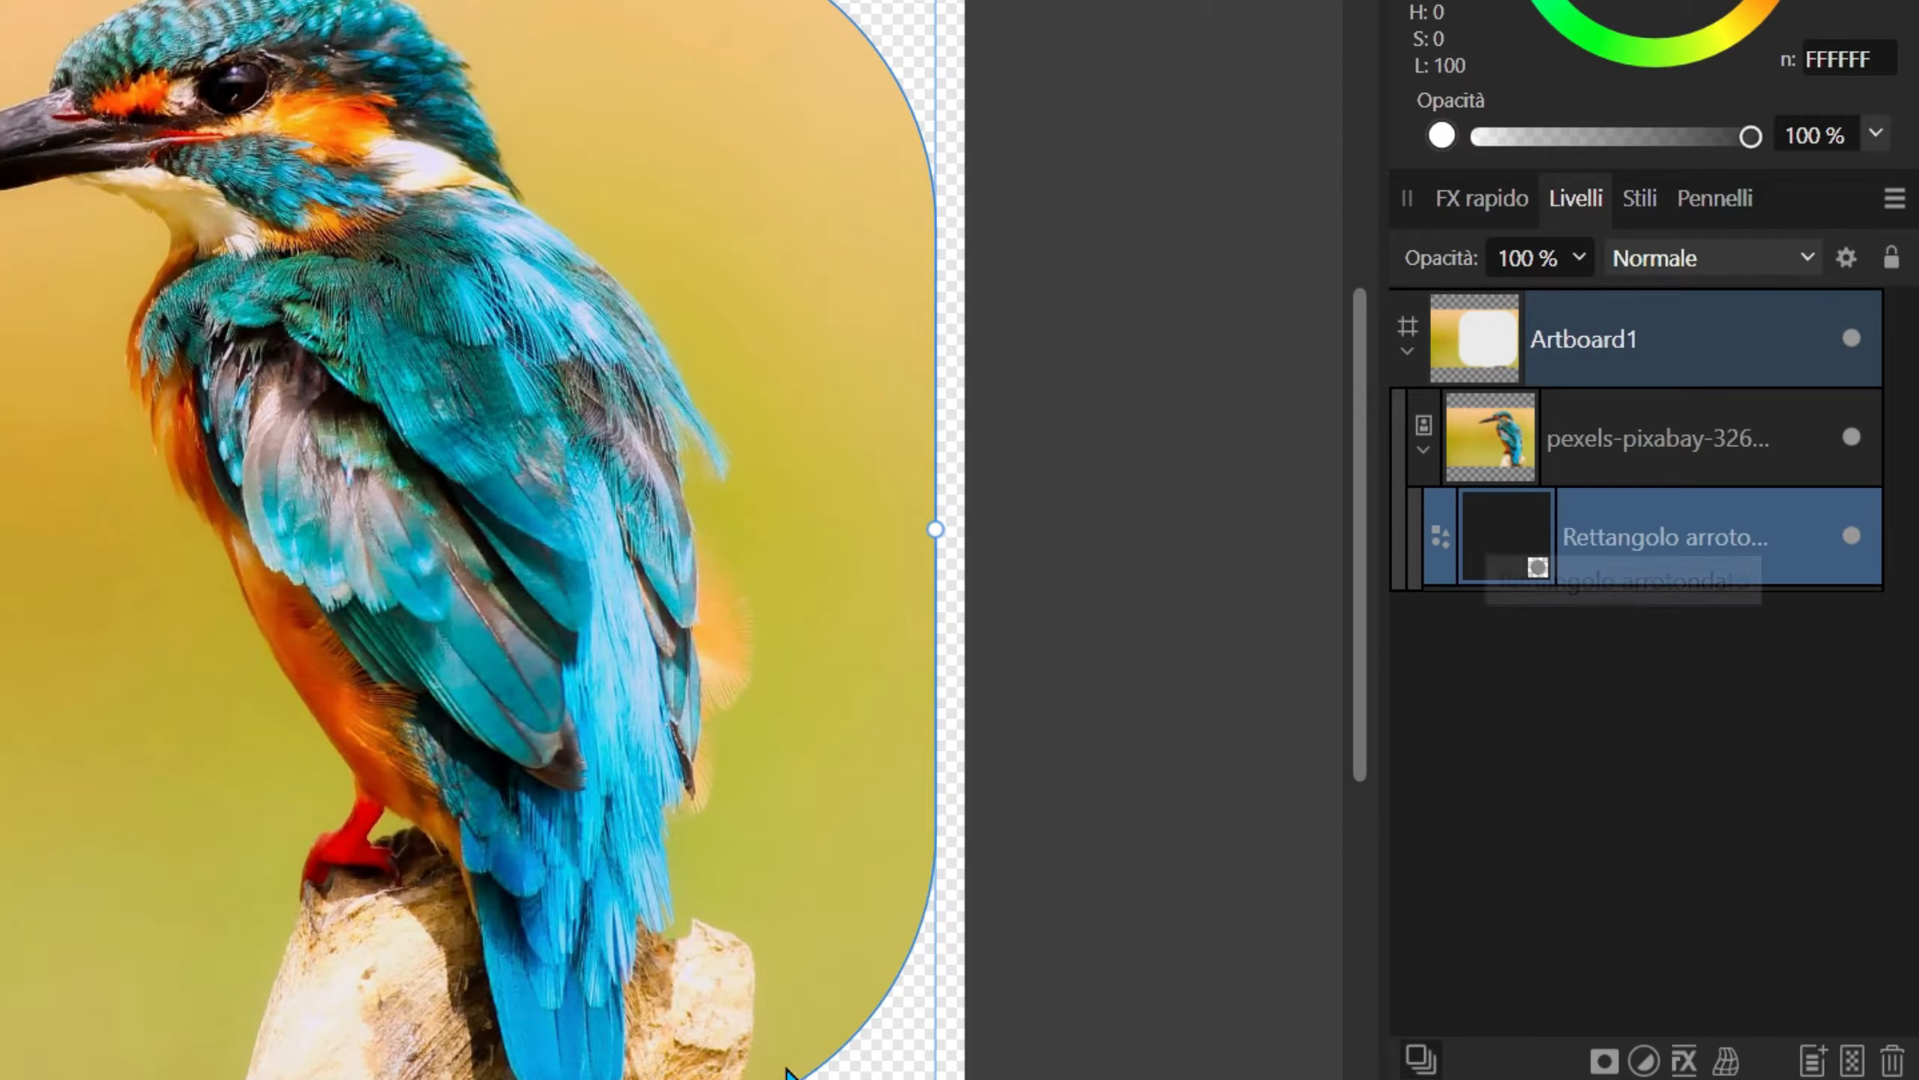
{"action": "left_click_drag", "start_coordinate": [478, 899], "coordinate": [238, 899]}
{"action": "left_click_drag", "start_coordinate": [978, 829], "coordinate": [982, 828]}
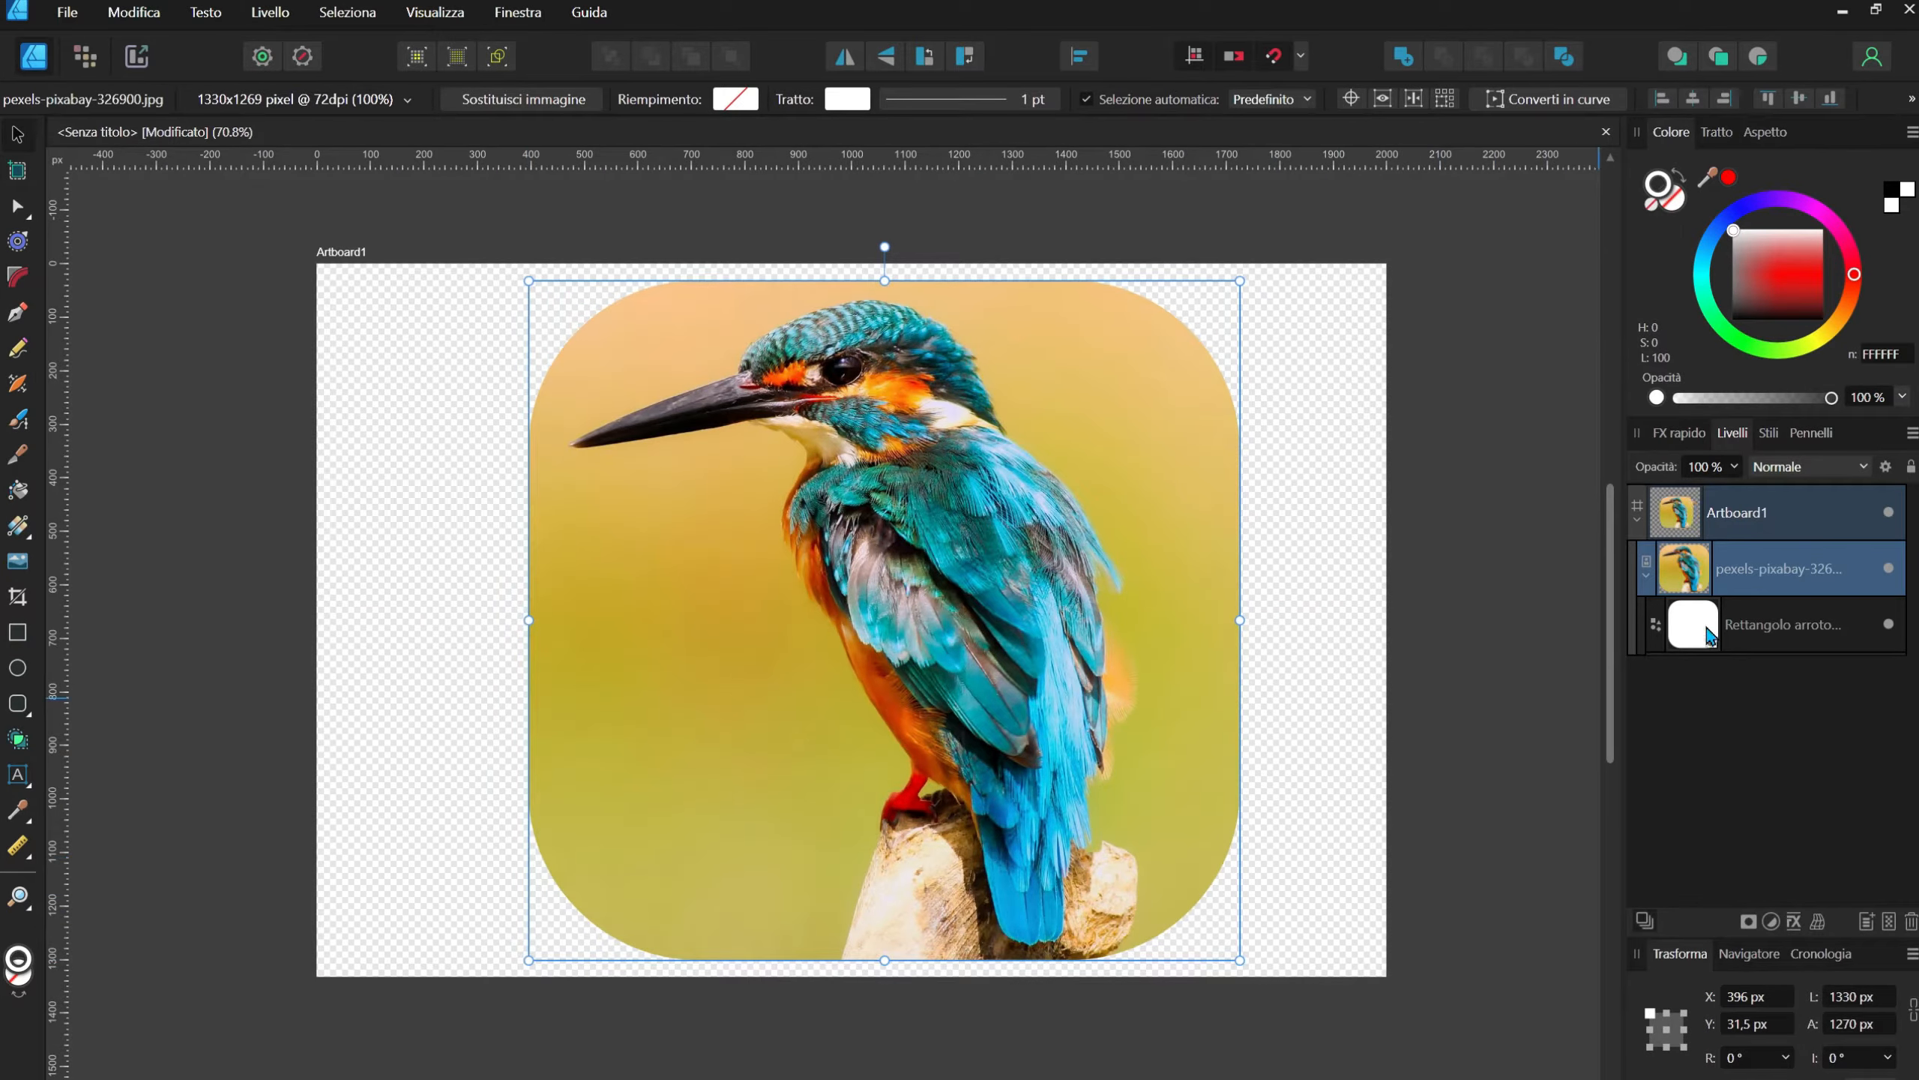
Step: Select the rounded rectangle mask, and try scaling down the masked kingfisher photo from its lower-right corner
{"action": "left_click", "coordinate": [1711, 638]}
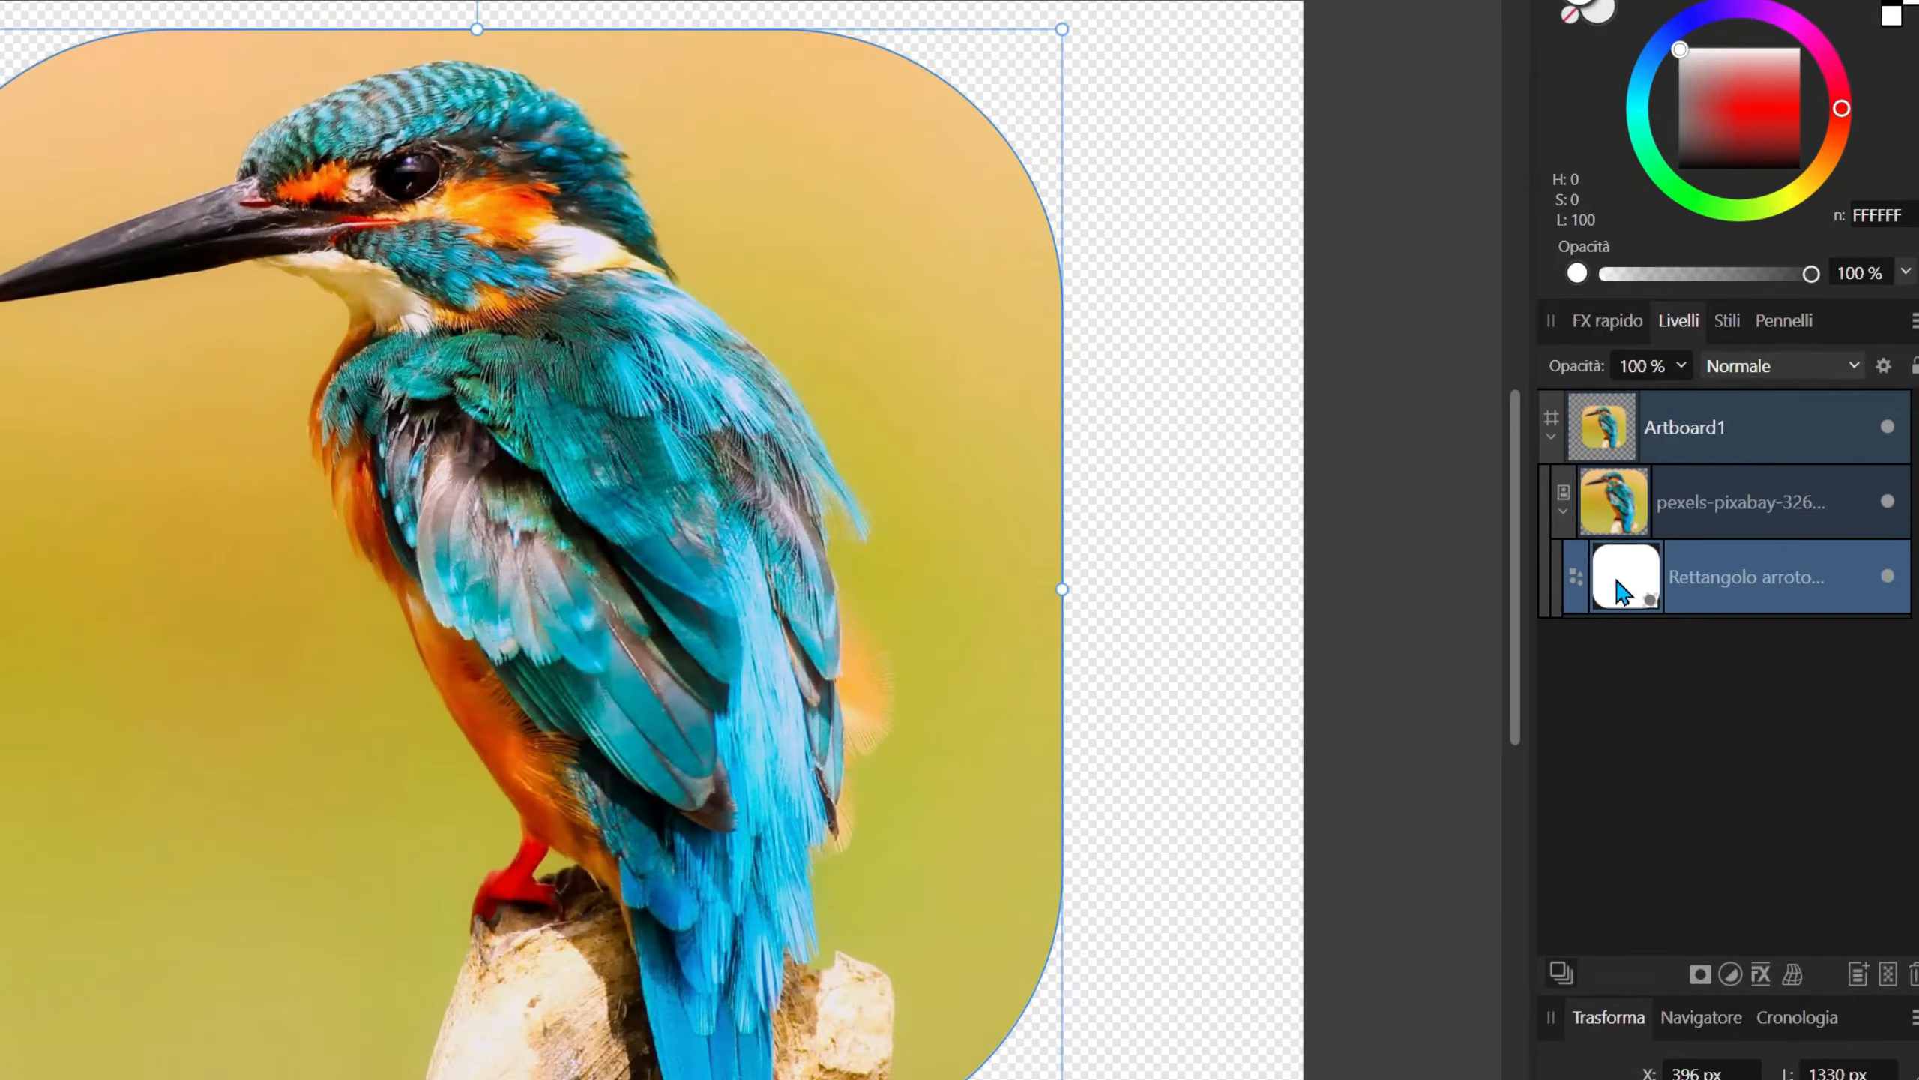
{"action": "left_click", "coordinate": [576, 505]}
{"action": "scroll", "coordinate": [786, 518], "scroll_direction": "down", "scroll_amount": 3}
{"action": "left_click", "coordinate": [1618, 559]}
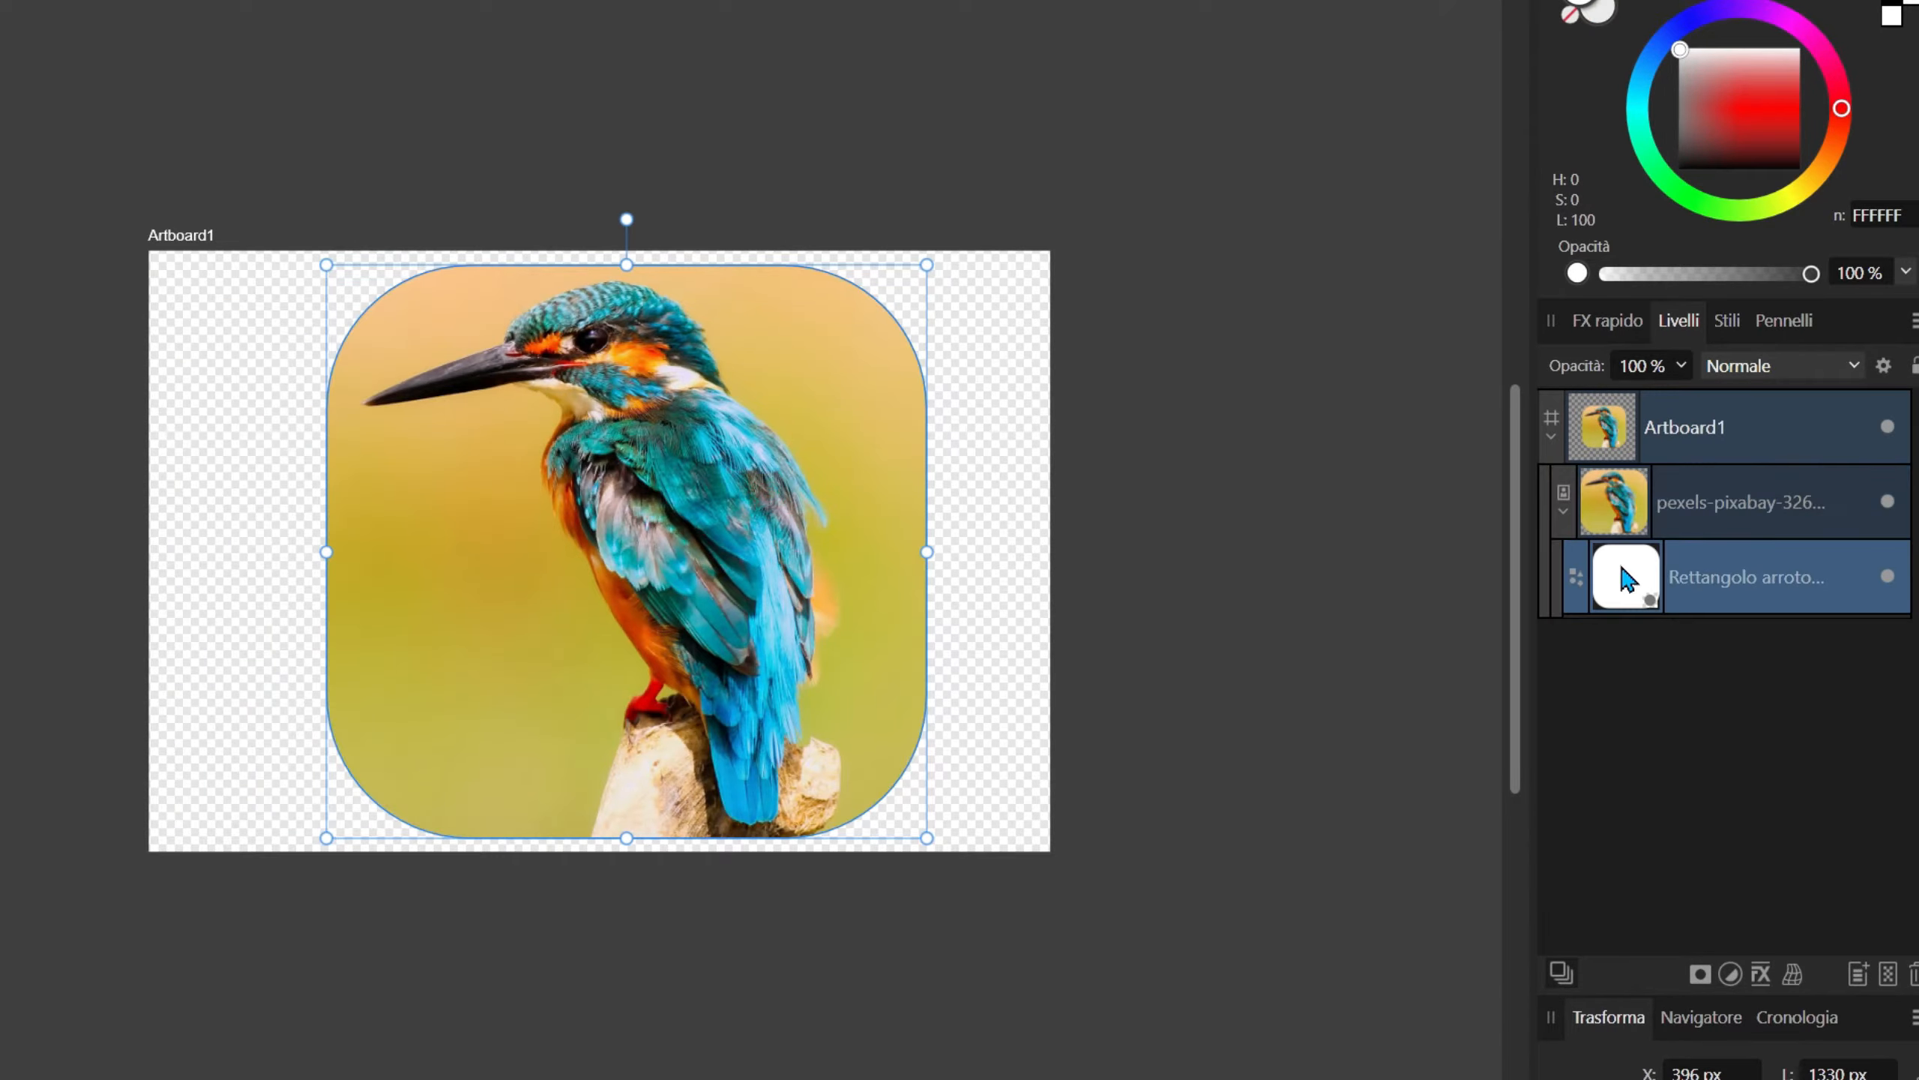
{"action": "left_click", "coordinate": [731, 509]}
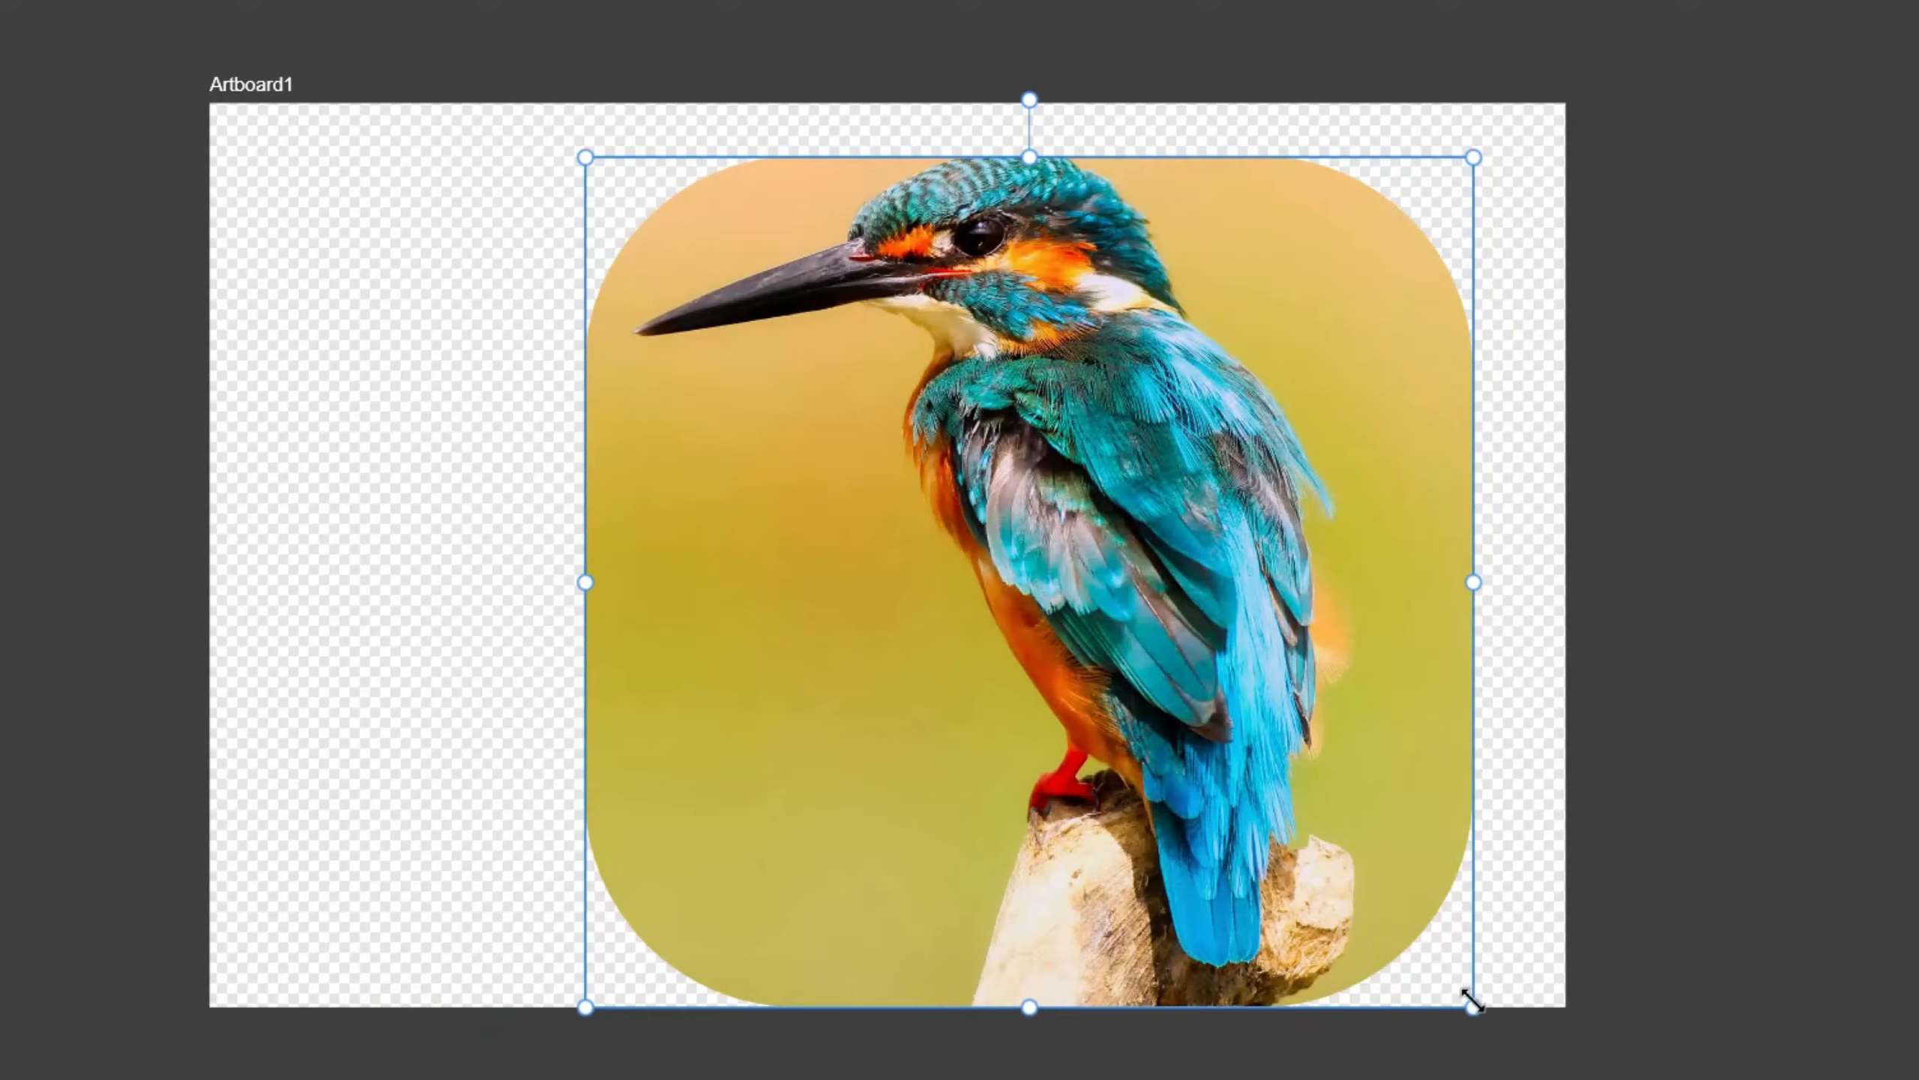
{"action": "left_click_drag", "start_coordinate": [1472, 1003], "coordinate": [1367, 899]}
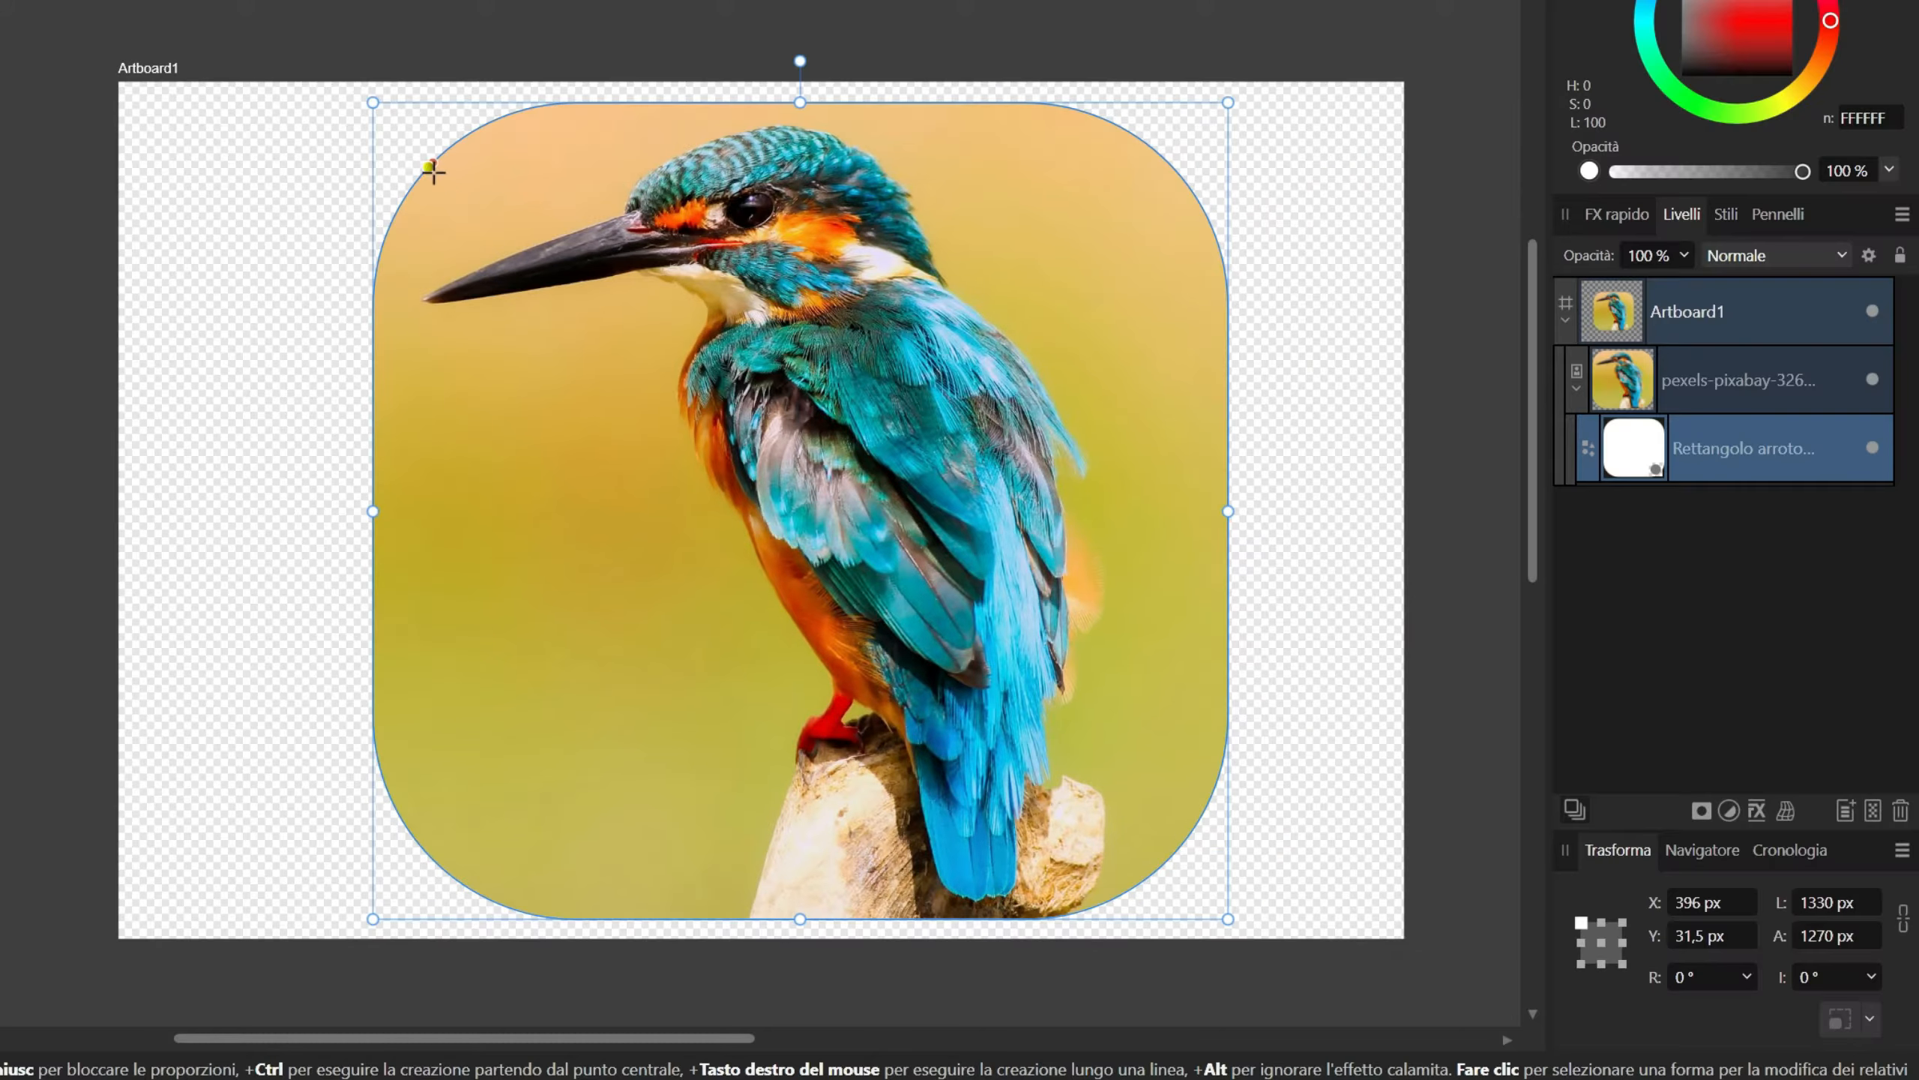
Step: Try increasing the mask's corner radius until it forms an ellipse, and bring back the moderately rounded corners
{"action": "left_click_drag", "start_coordinate": [563, 211], "coordinate": [604, 251]}
{"action": "left_click_drag", "start_coordinate": [572, 353], "coordinate": [511, 341]}
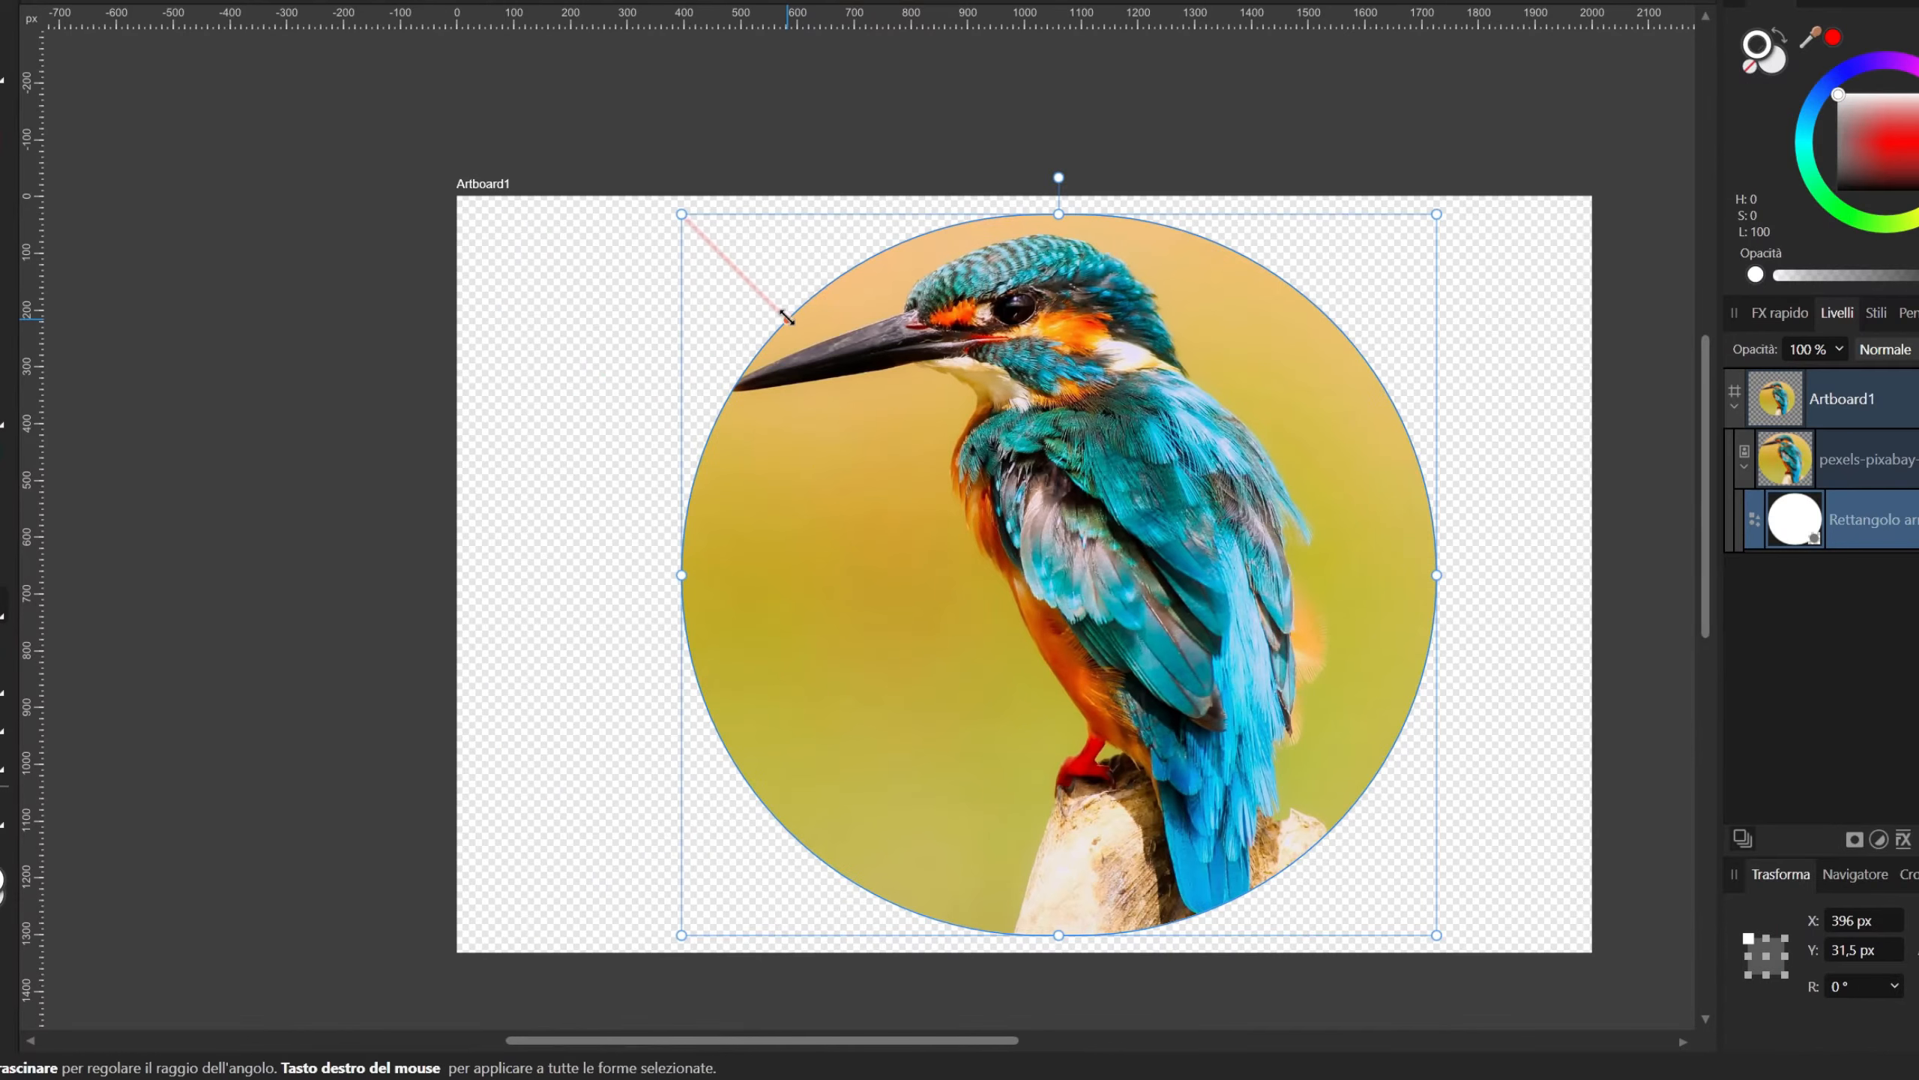
{"action": "left_click_drag", "start_coordinate": [492, 221], "coordinate": [444, 155]}
{"action": "left_click_drag", "start_coordinate": [744, 261], "coordinate": [744, 257]}
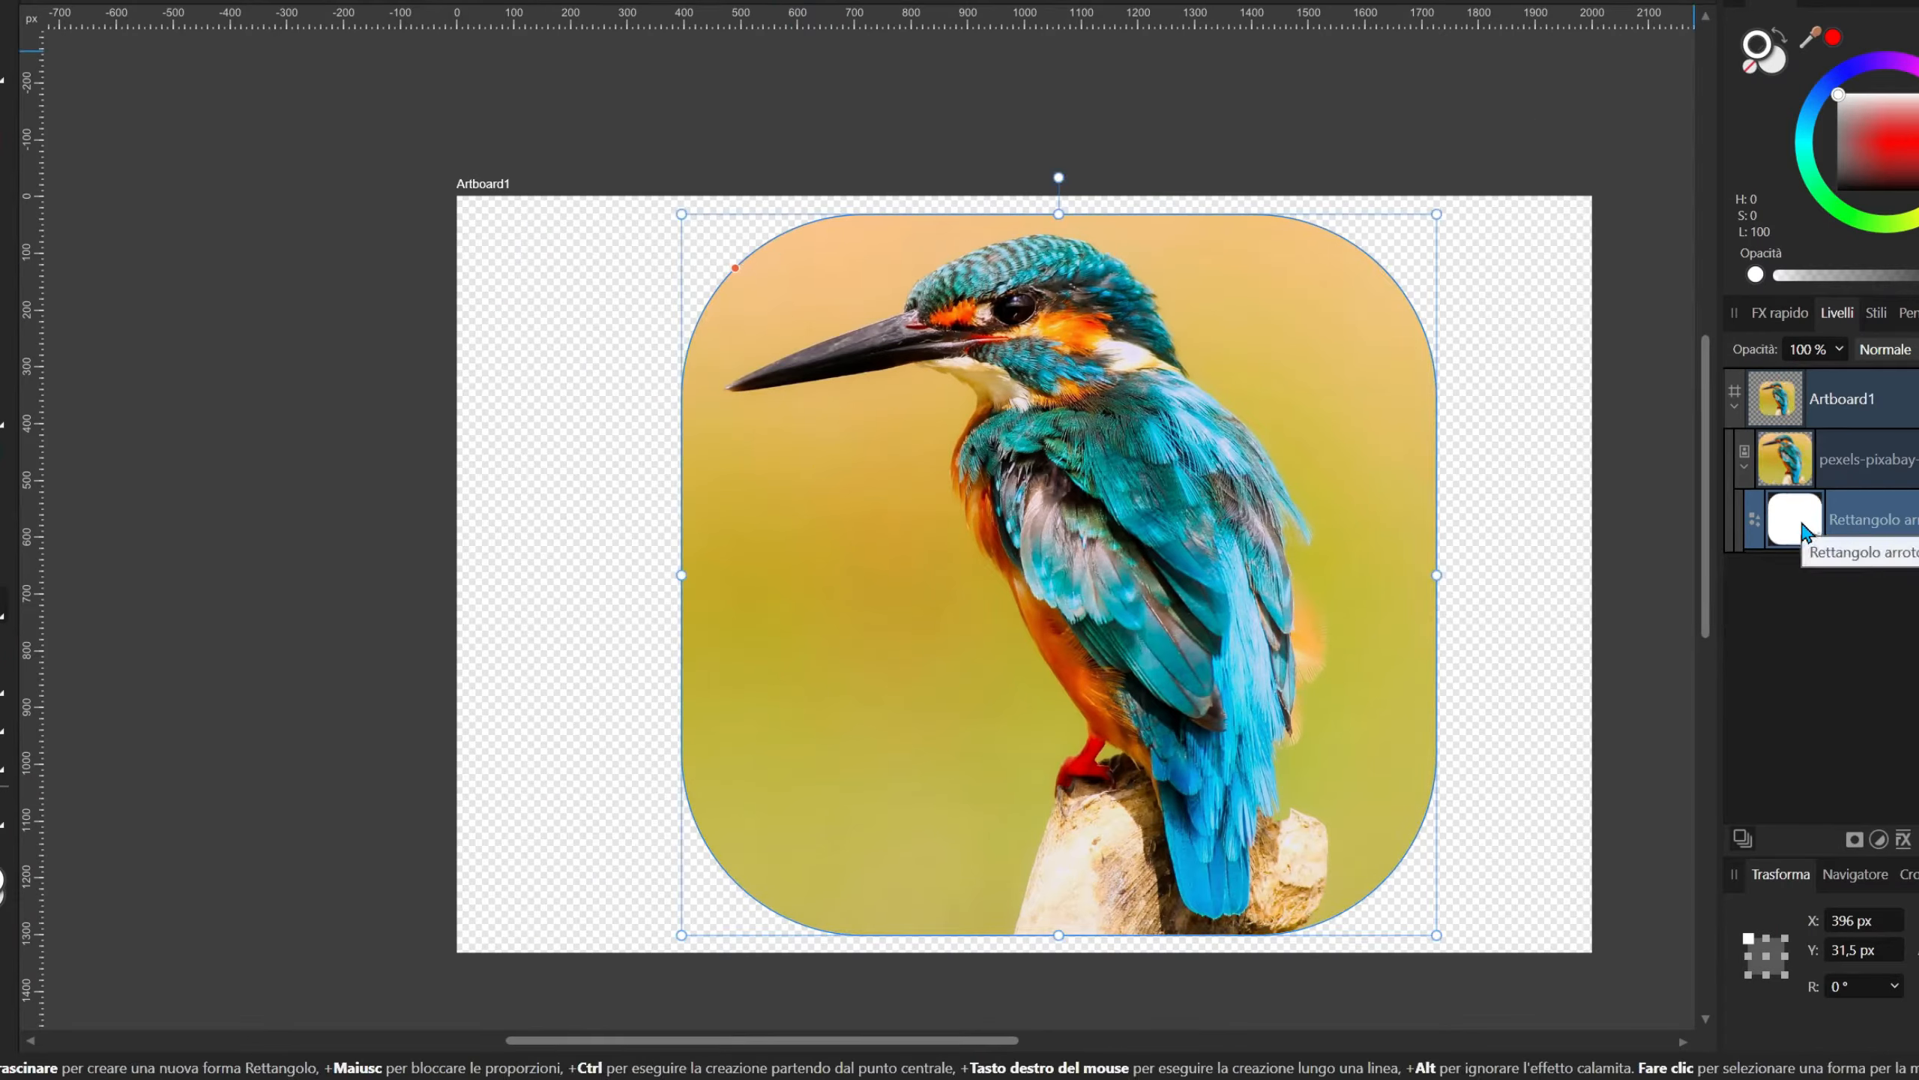
Step: Try shifting the mask by itself, and try moving the photo independently of it with Blocca sottolivelli enabled
{"action": "left_click", "coordinate": [1827, 3]}
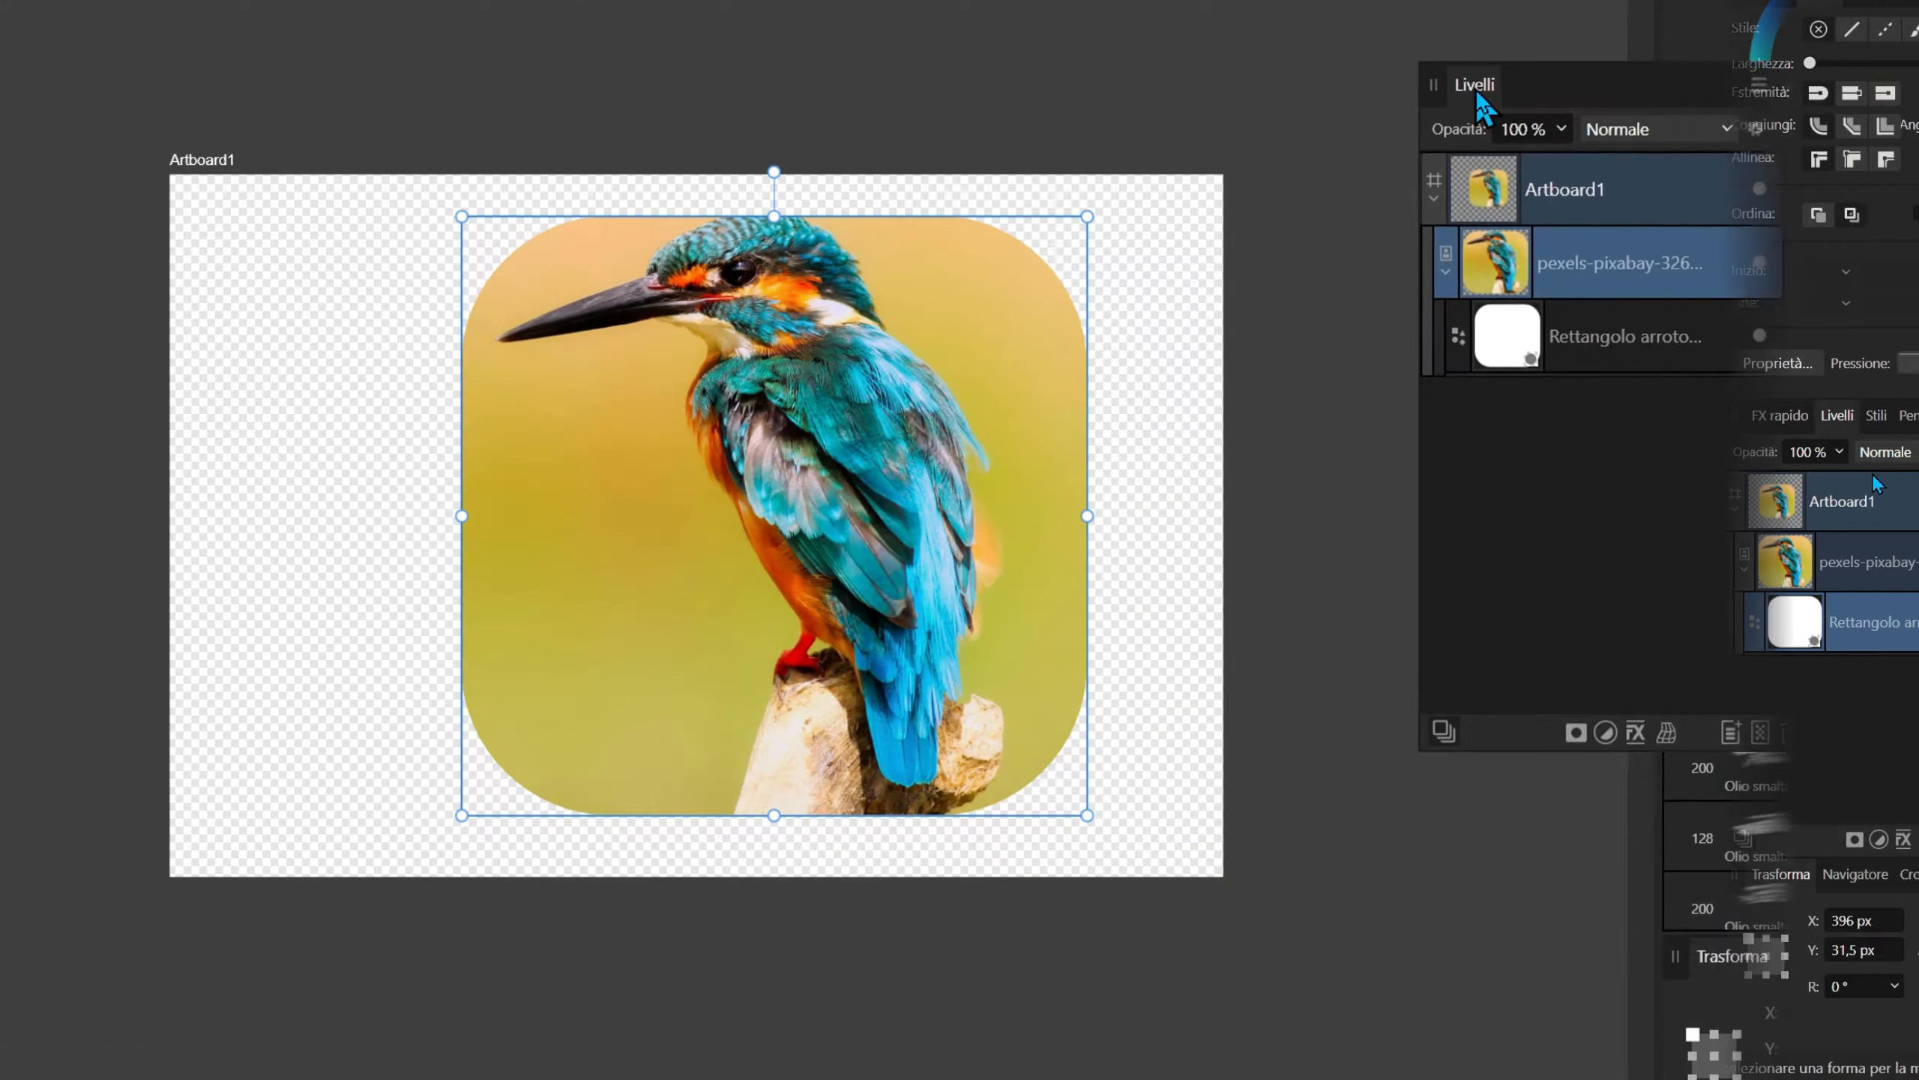
{"action": "left_click", "coordinate": [1542, 377]}
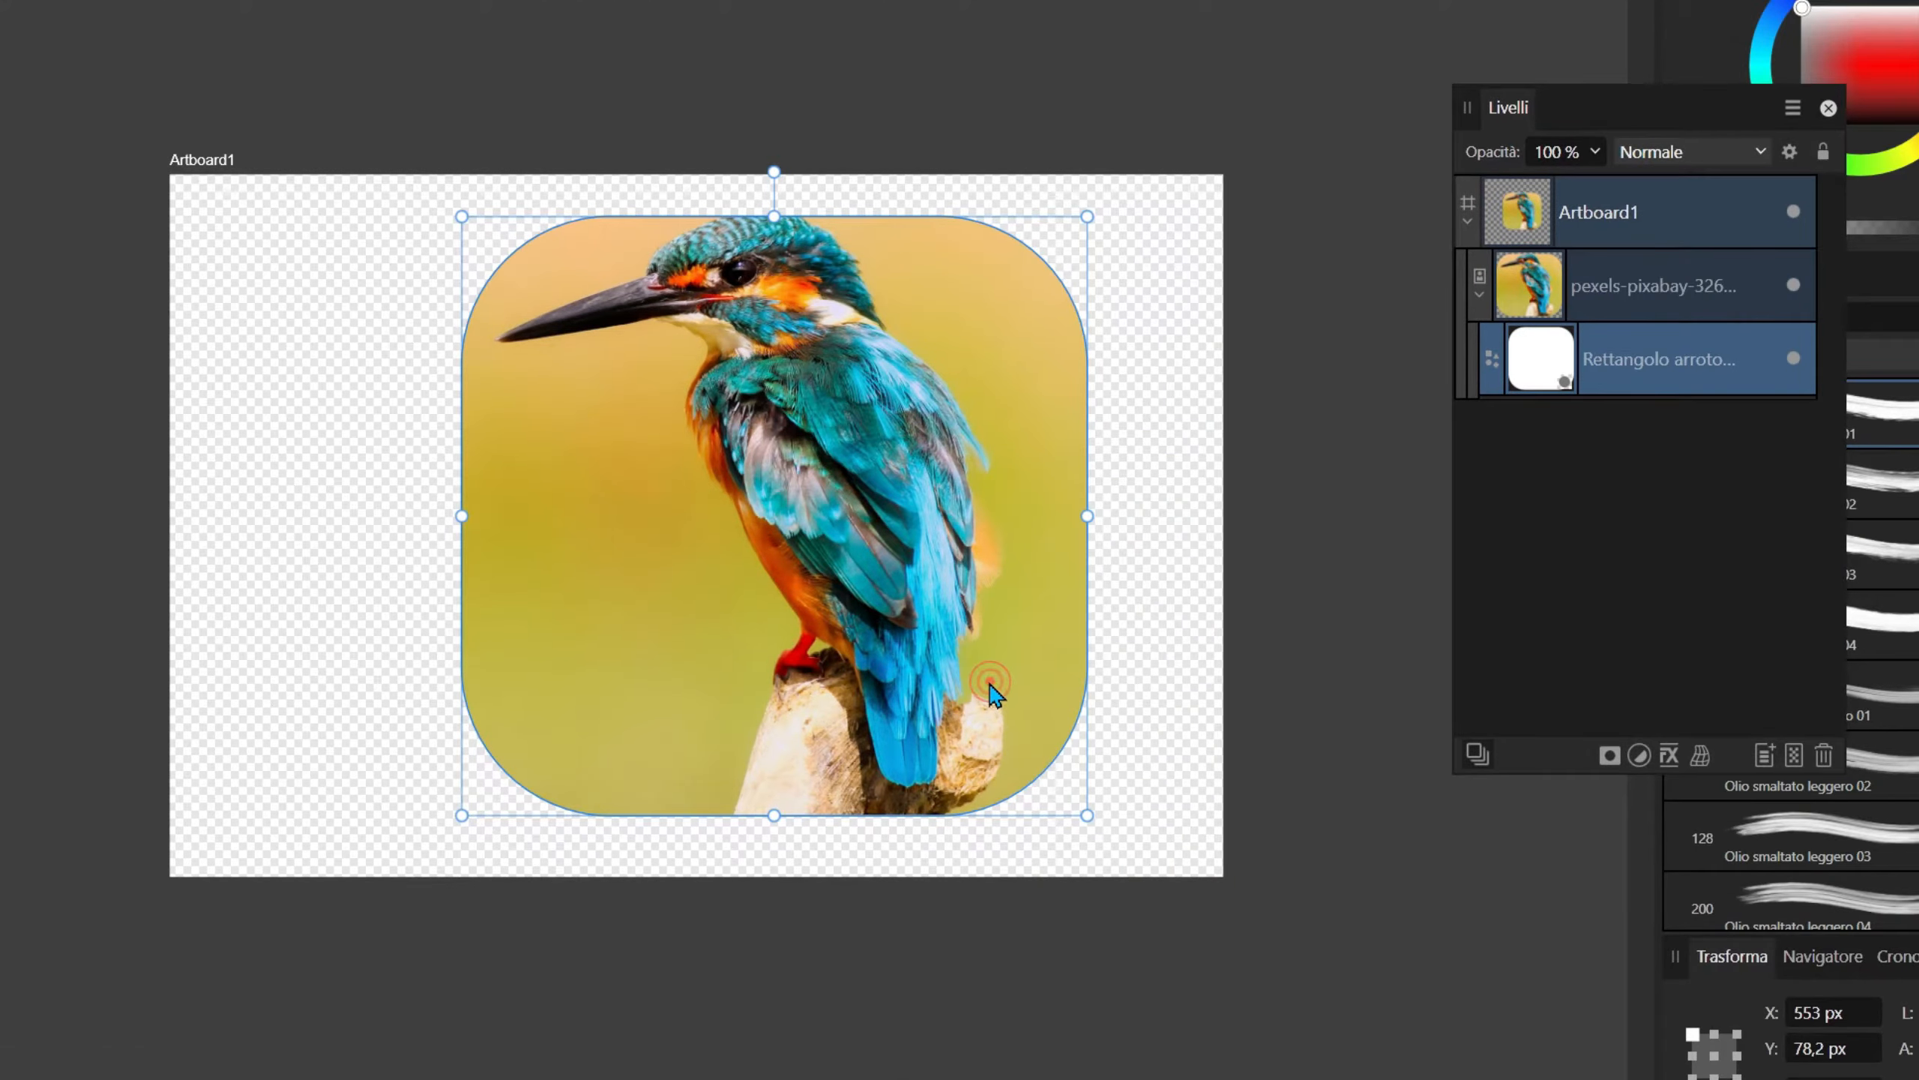
{"action": "left_click_drag", "start_coordinate": [994, 695], "coordinate": [952, 692]}
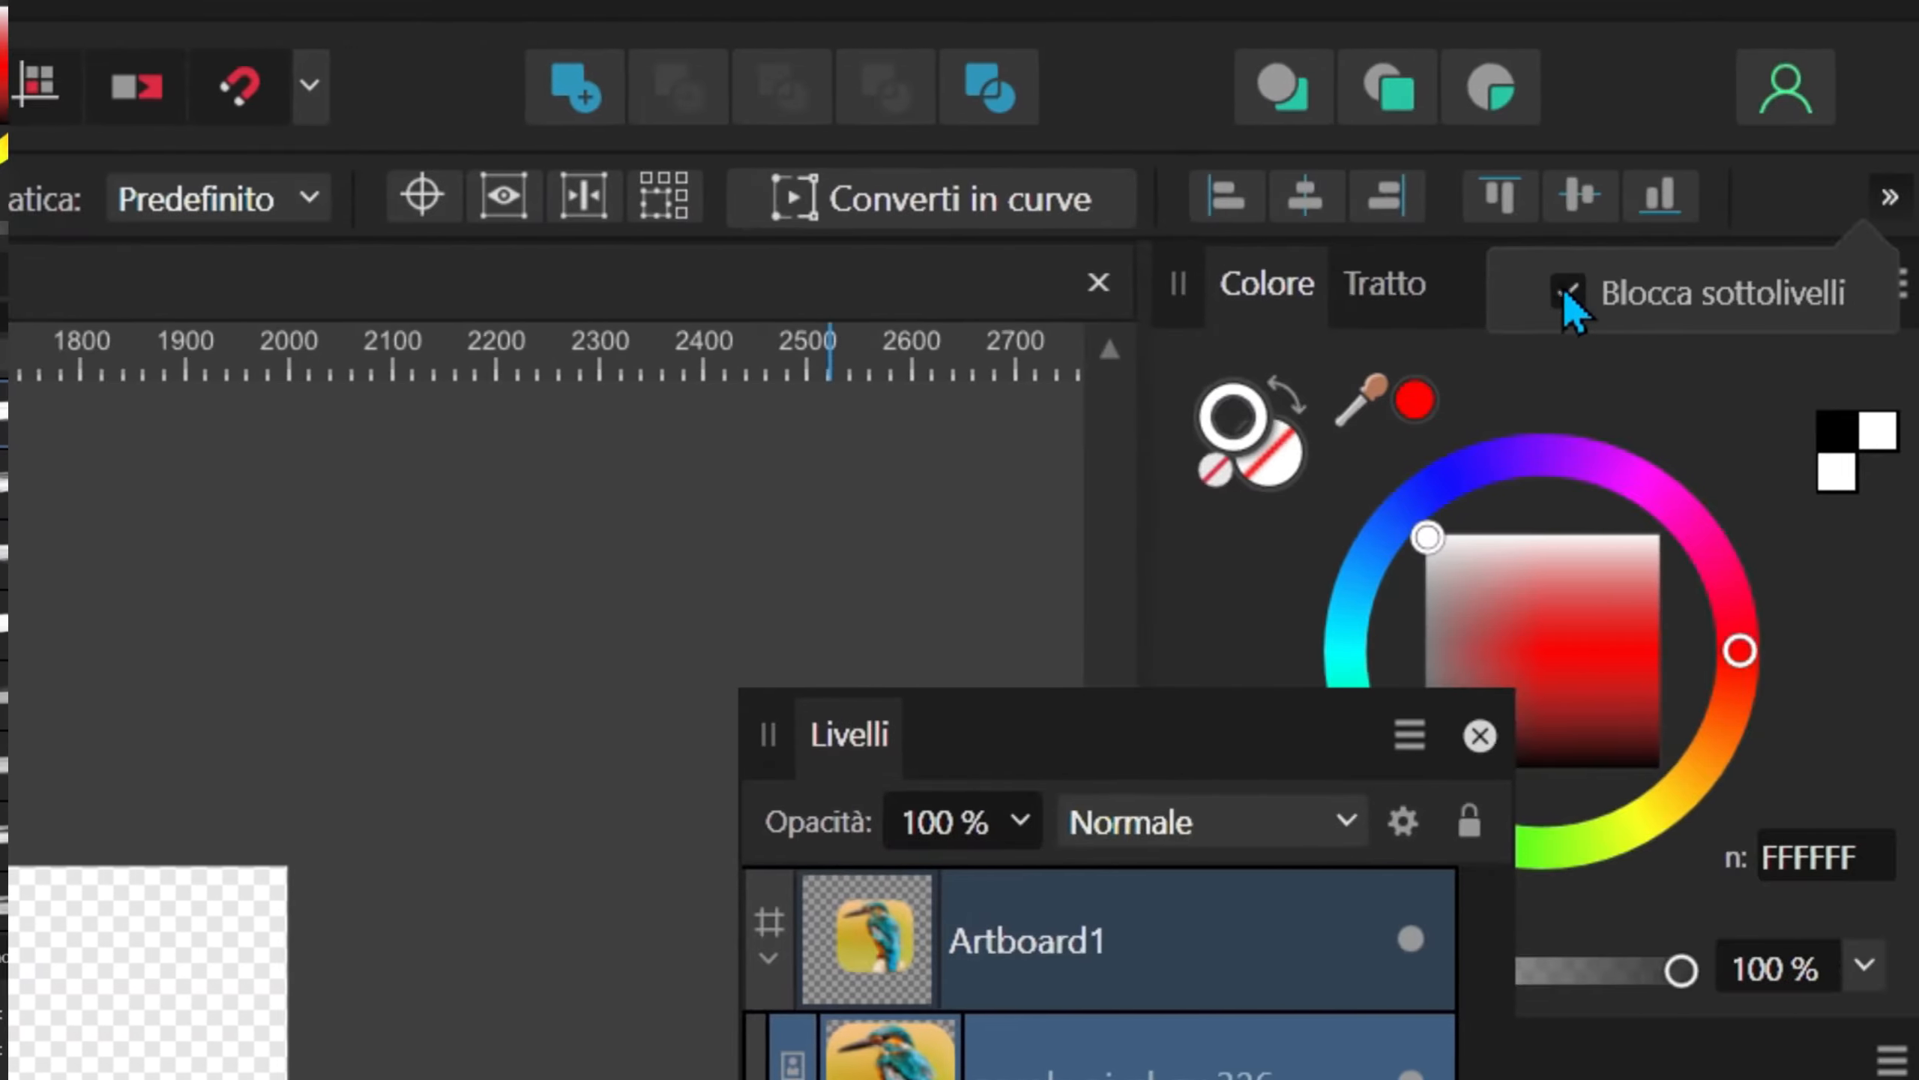
{"action": "left_click", "coordinate": [1563, 295]}
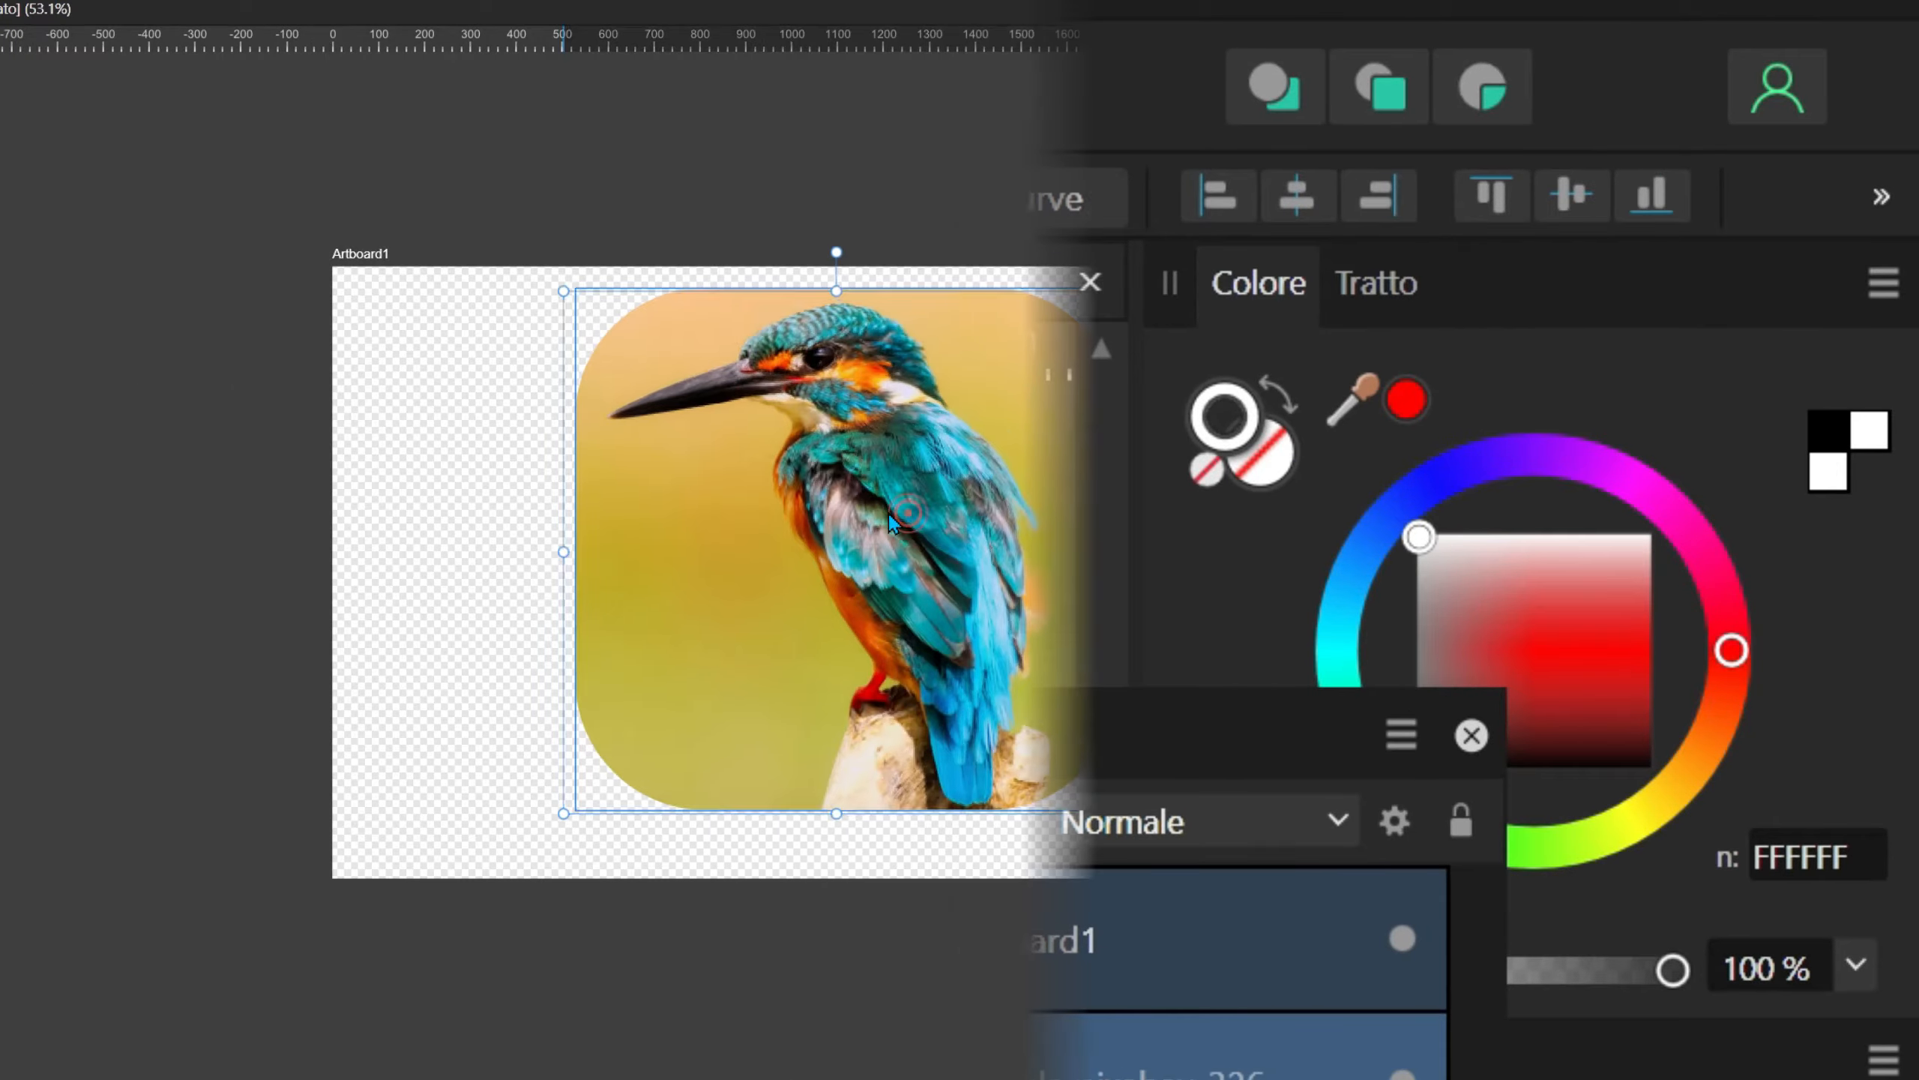
{"action": "left_click_drag", "start_coordinate": [1019, 555], "coordinate": [950, 531]}
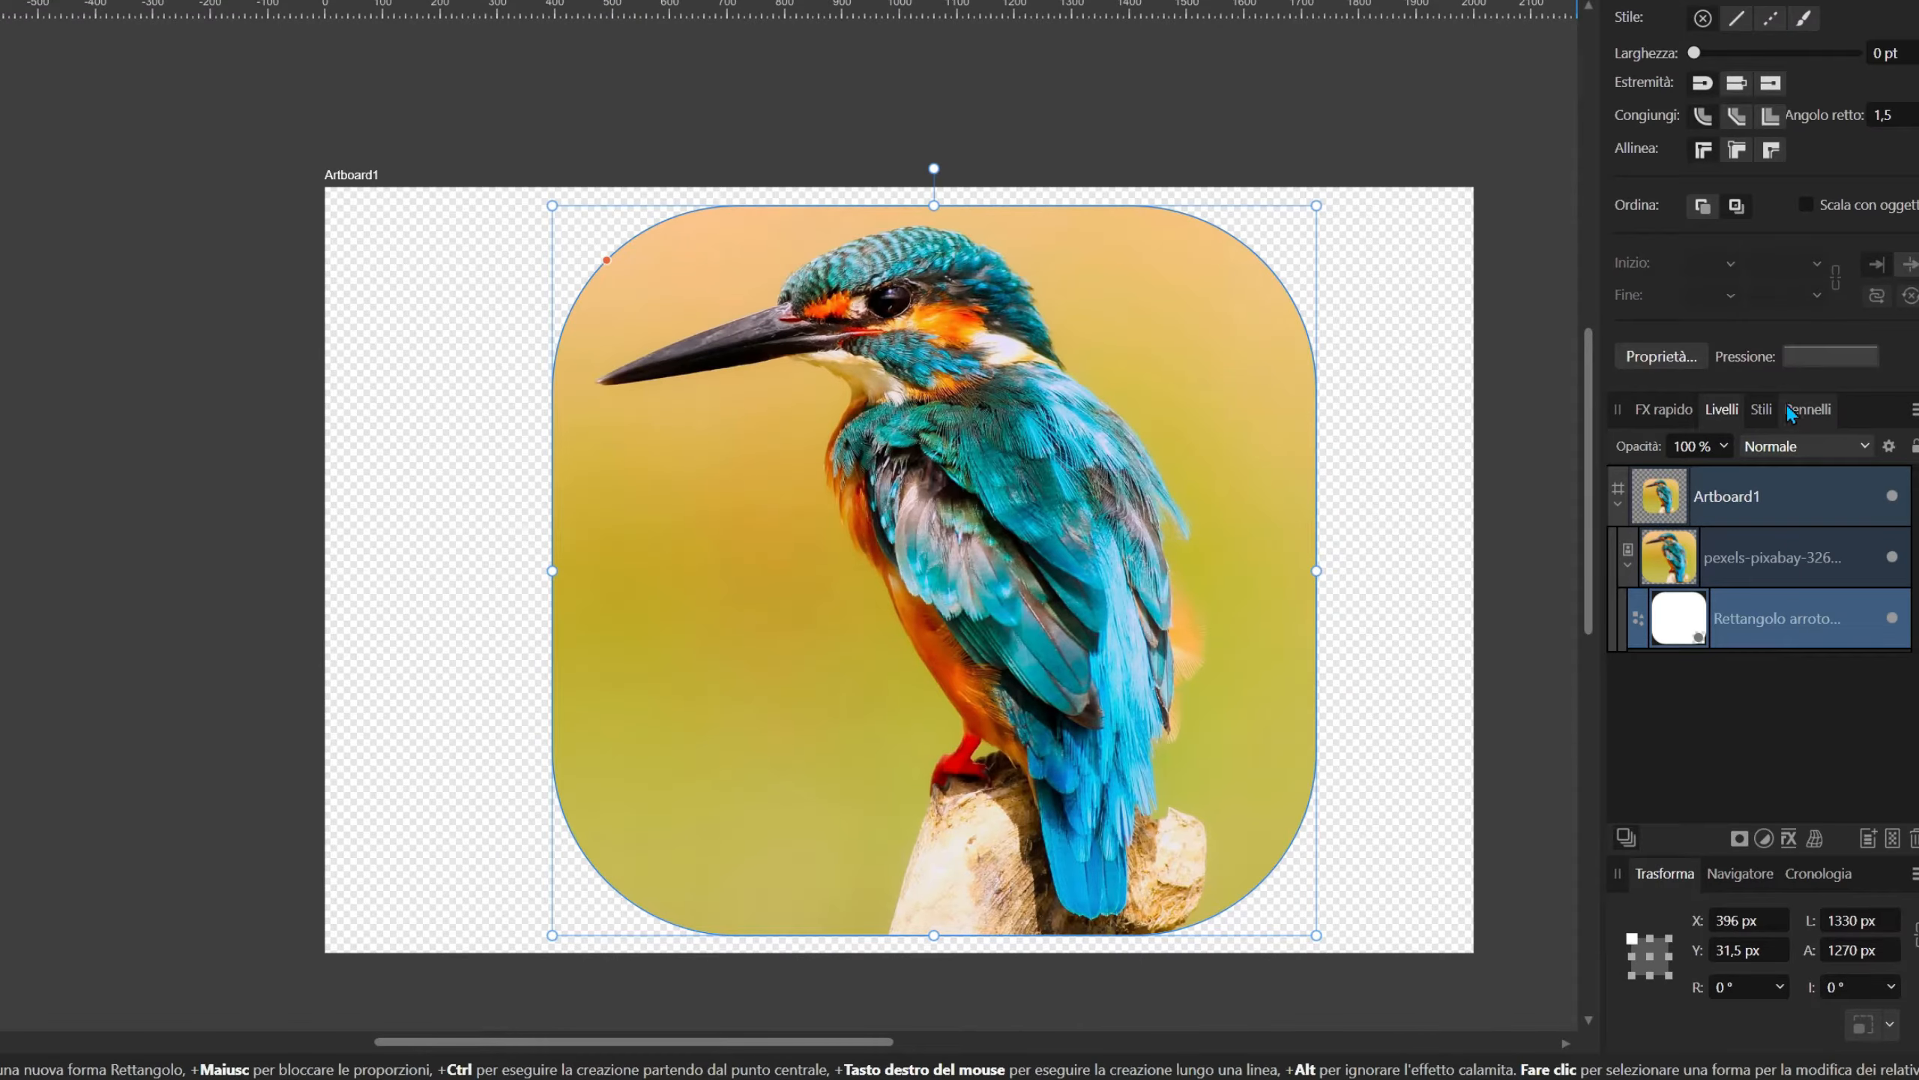
Step: Stroke the mask's outline with the Scarabocchio evidenziatore 02 brush from the Evidenziatori category at 100 pt width
{"action": "left_click", "coordinate": [1791, 411]}
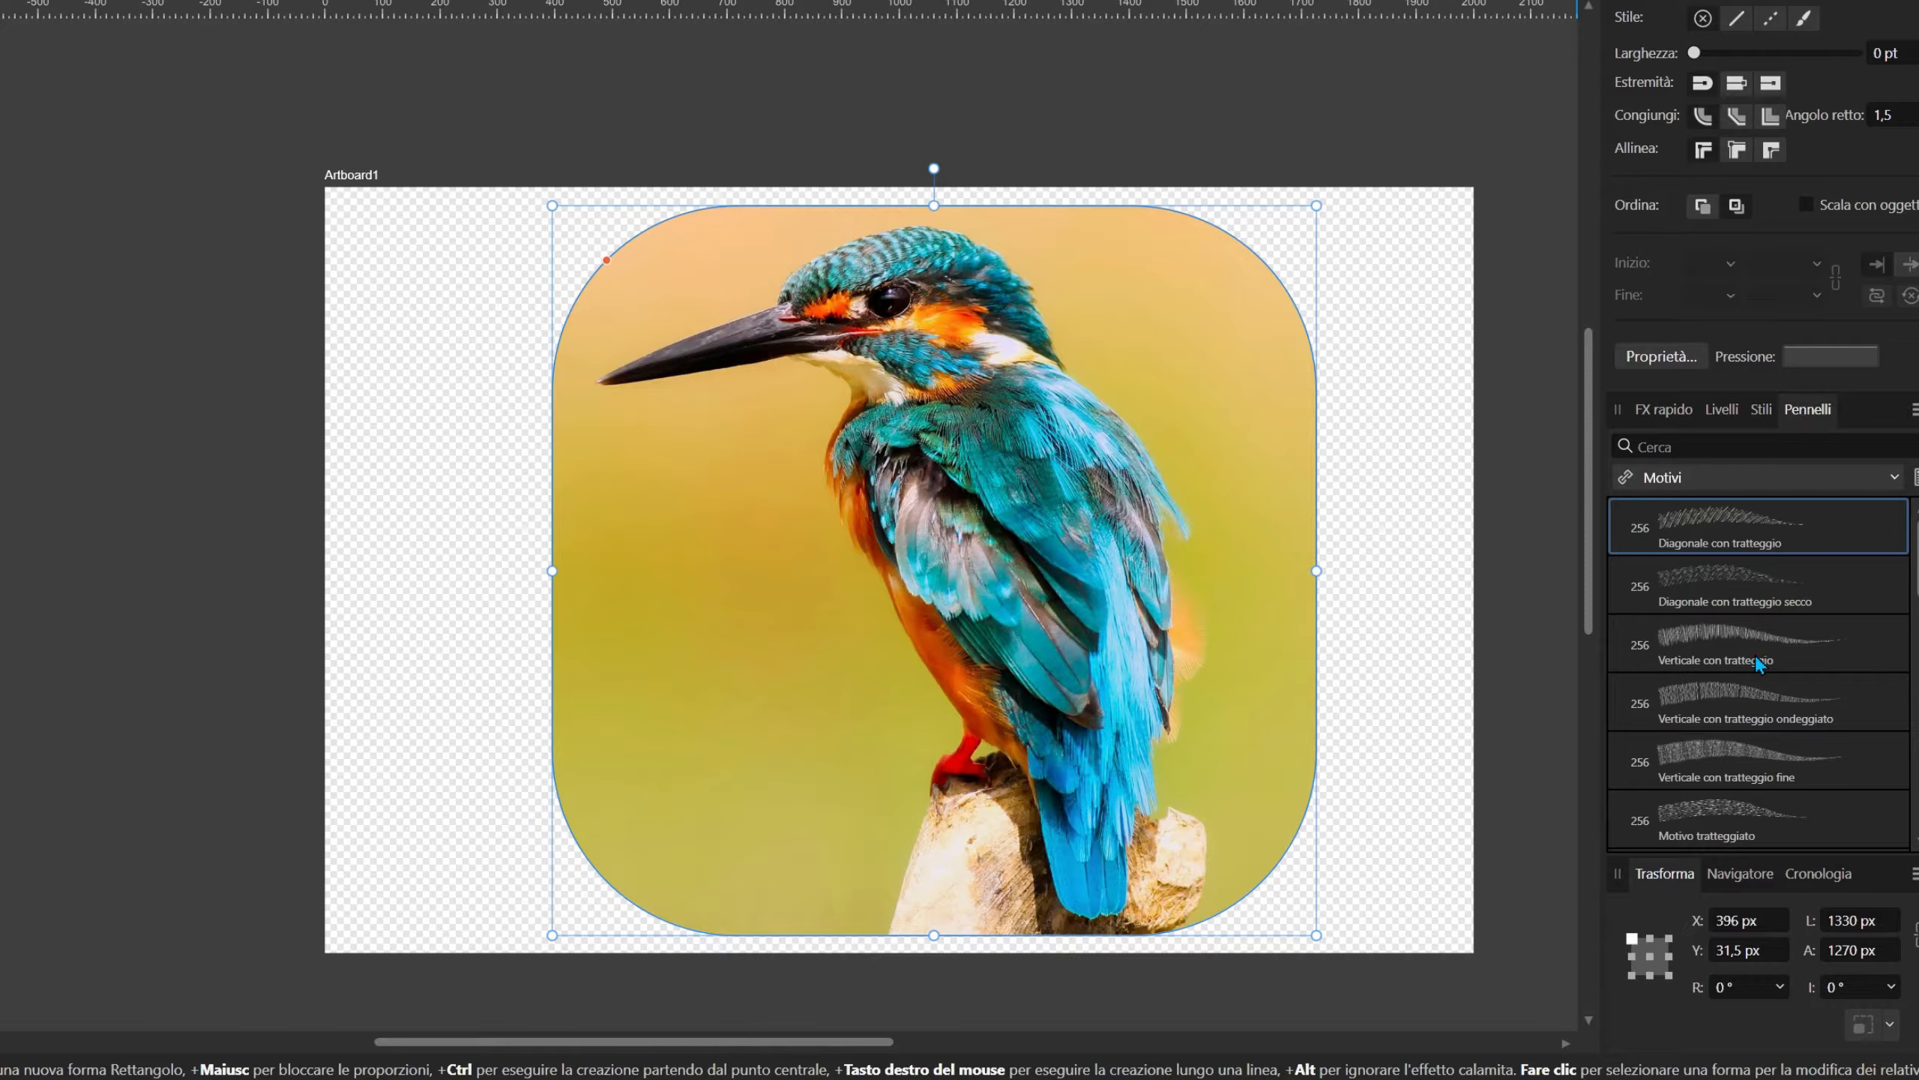
{"action": "scroll", "coordinate": [1755, 672], "scroll_direction": "down", "scroll_amount": 3}
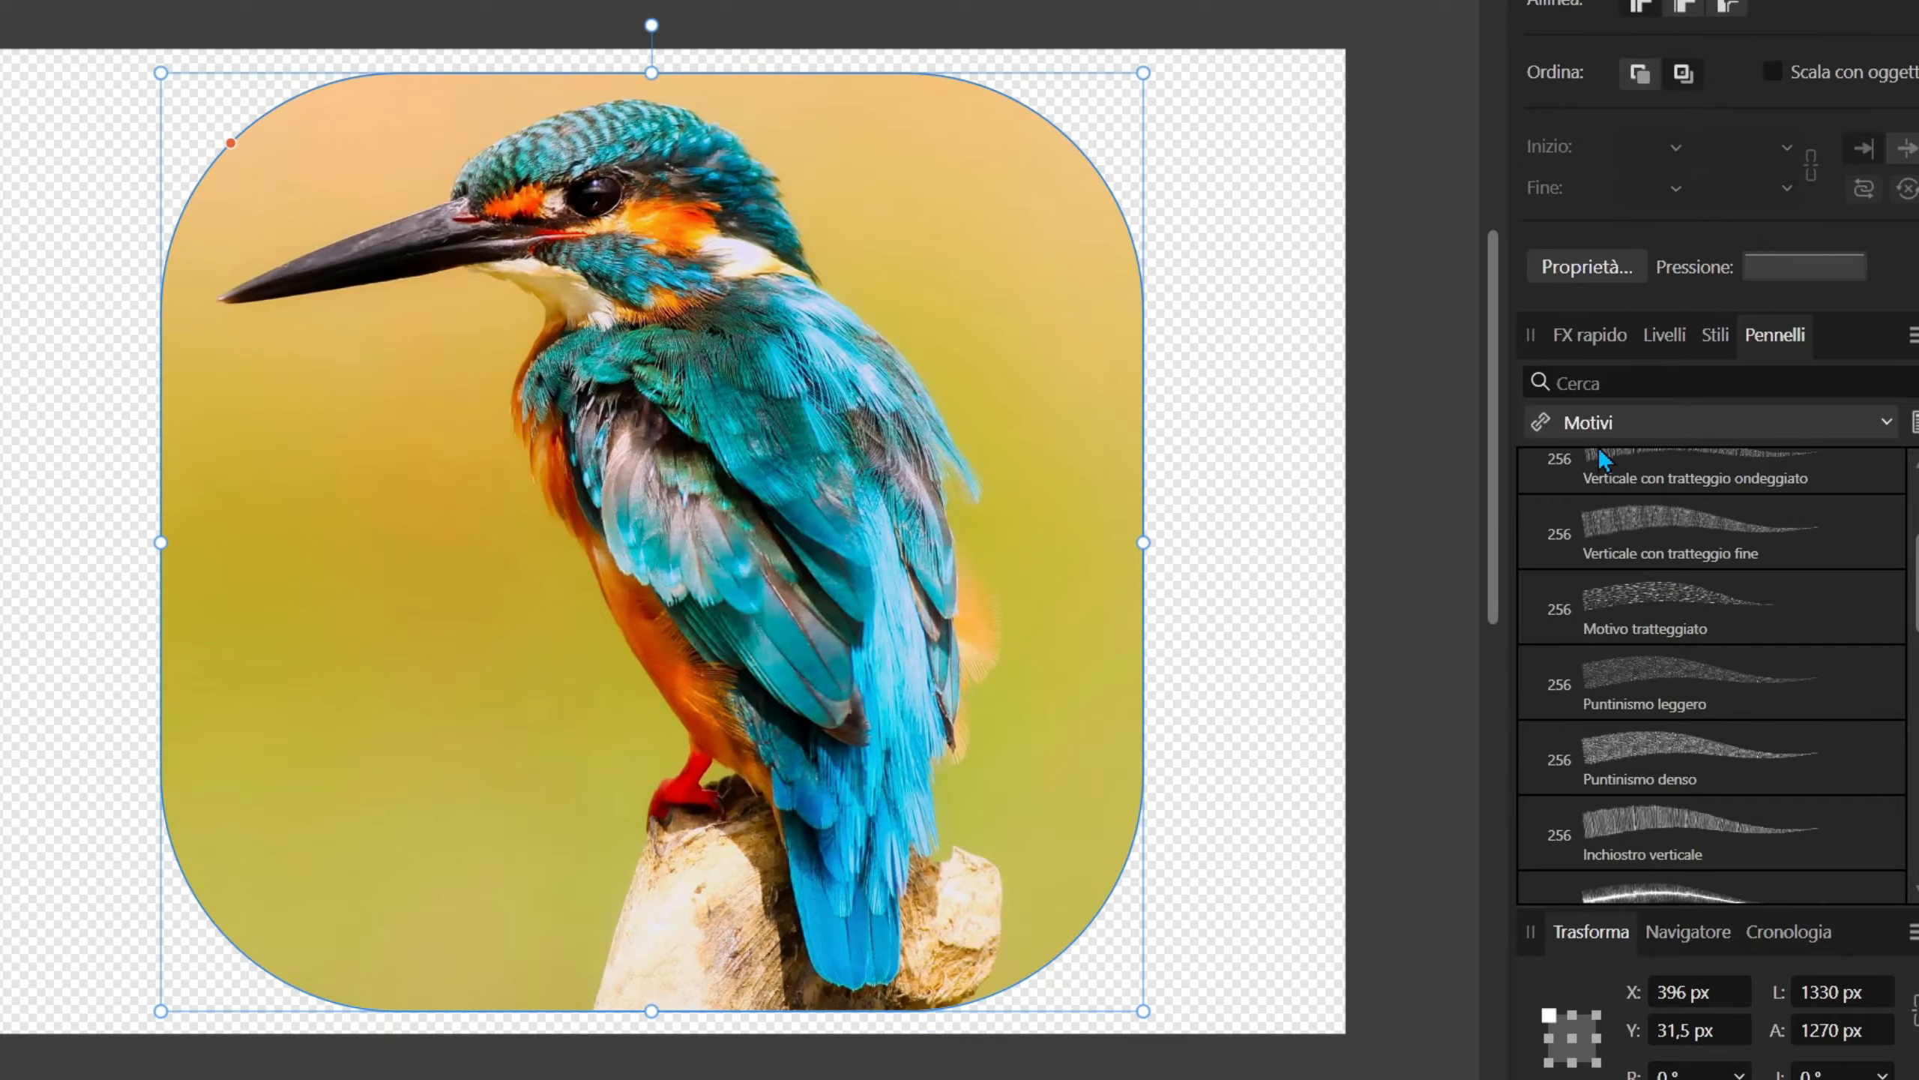
{"action": "left_click", "coordinate": [1604, 426]}
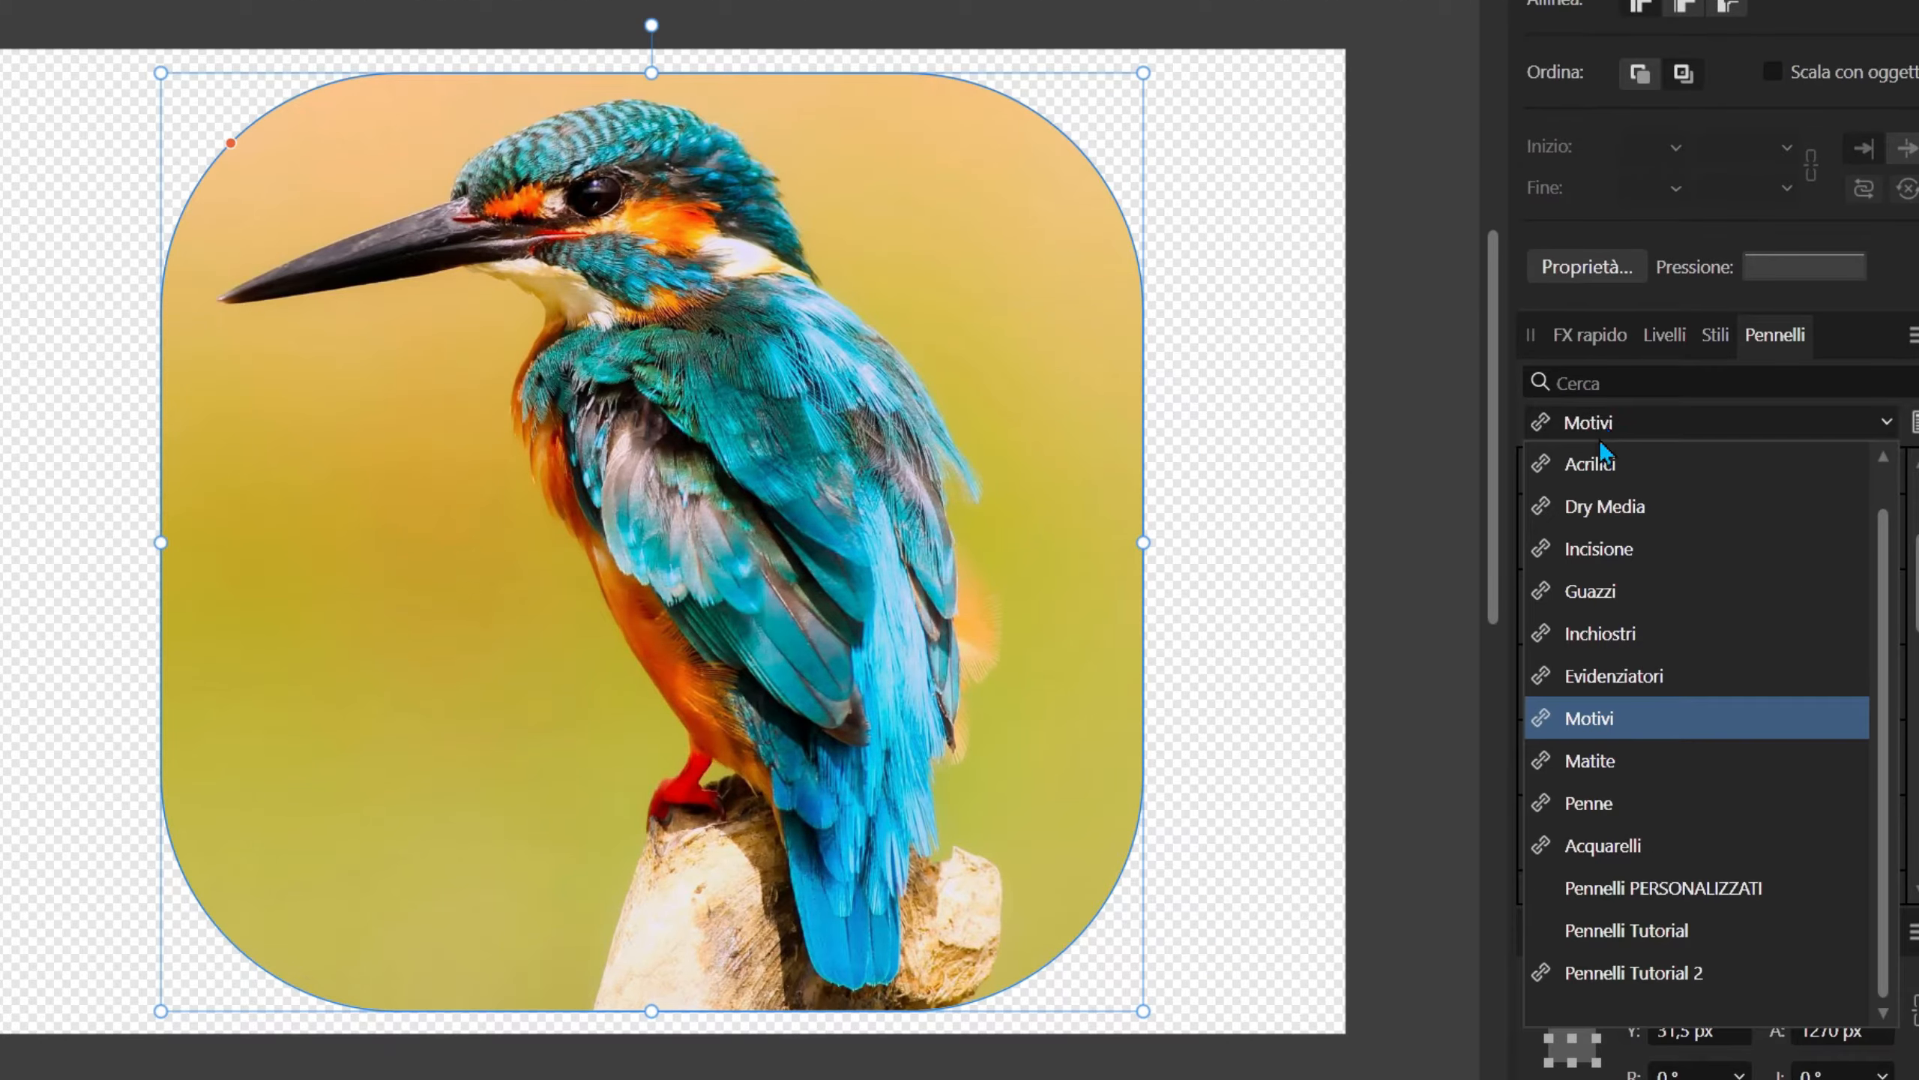
{"action": "left_click", "coordinate": [1609, 677]}
{"action": "left_click", "coordinate": [1738, 563]}
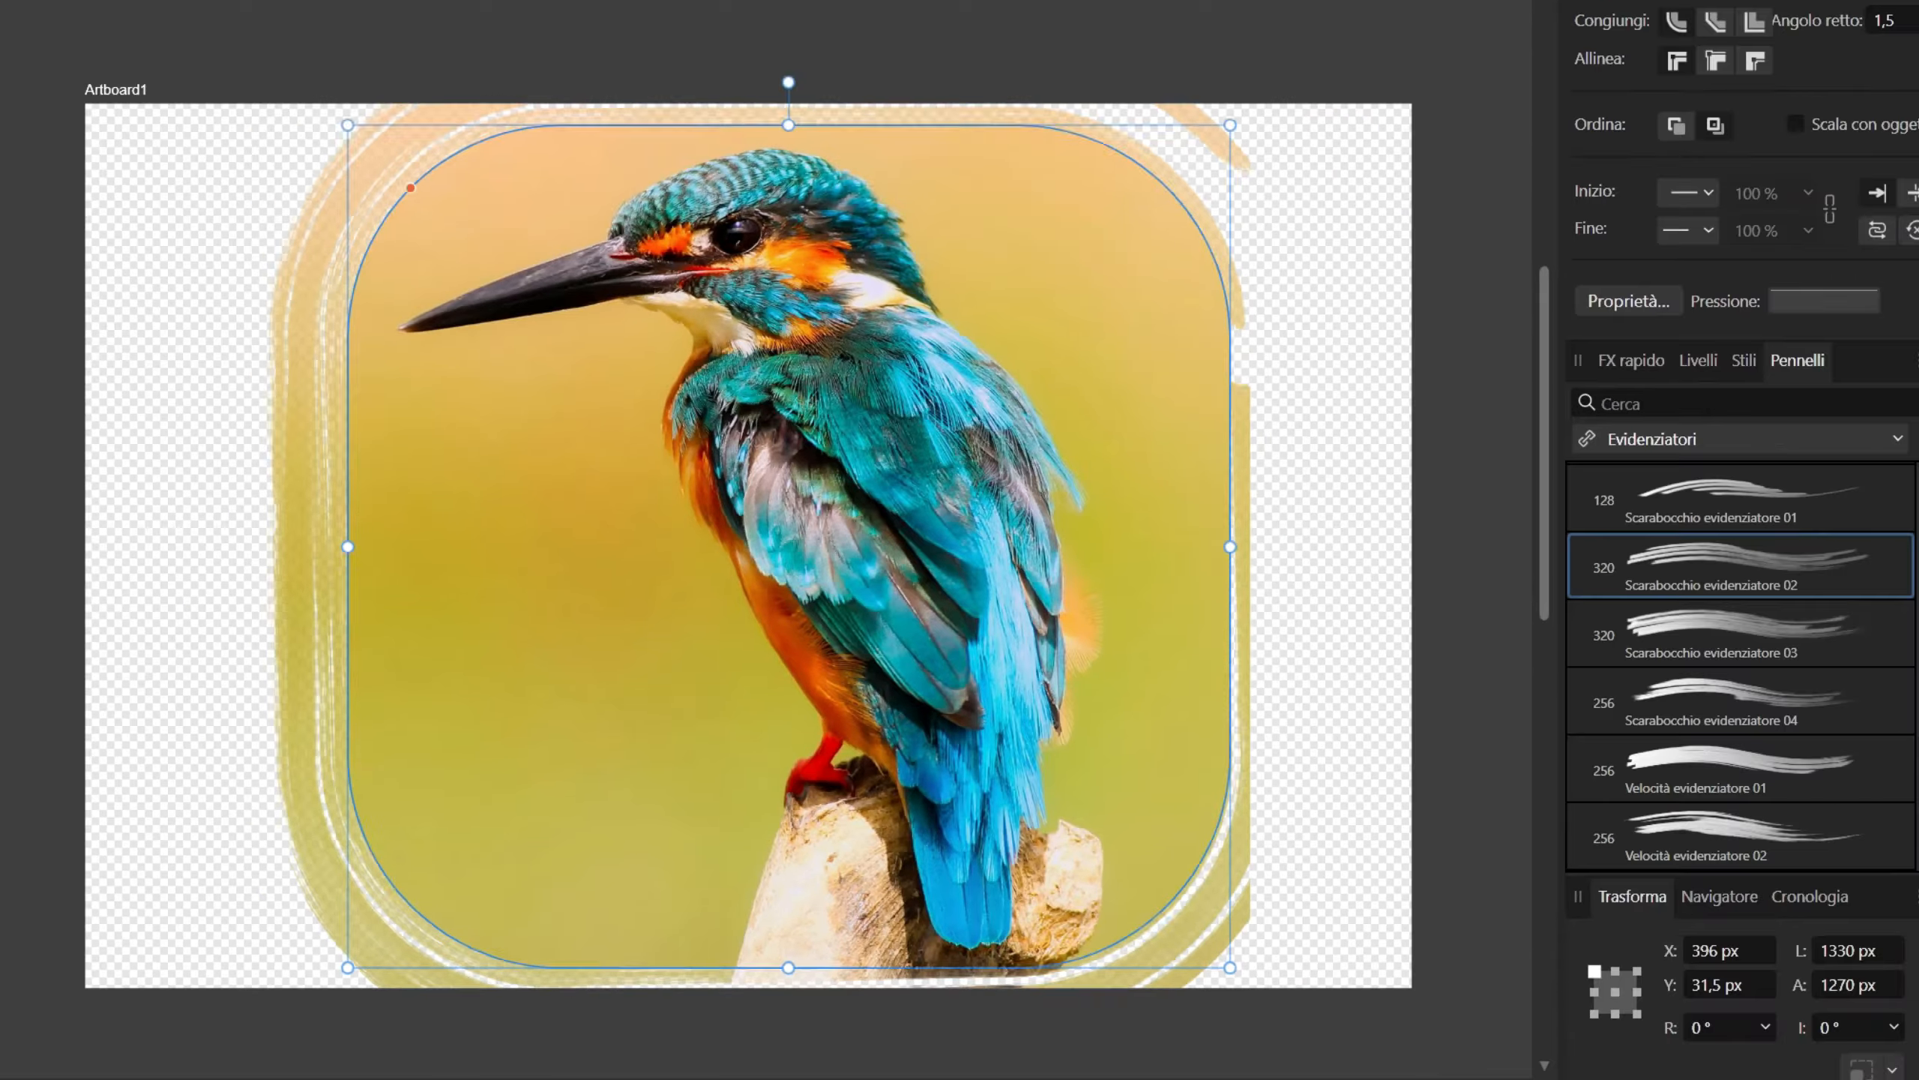
{"action": "mouse_move", "coordinate": [1776, 2]}
{"action": "left_mouse_down"}
{"action": "mouse_move", "coordinate": [1666, 1]}
{"action": "mouse_move", "coordinate": [1702, 2]}
{"action": "left_mouse_up"}
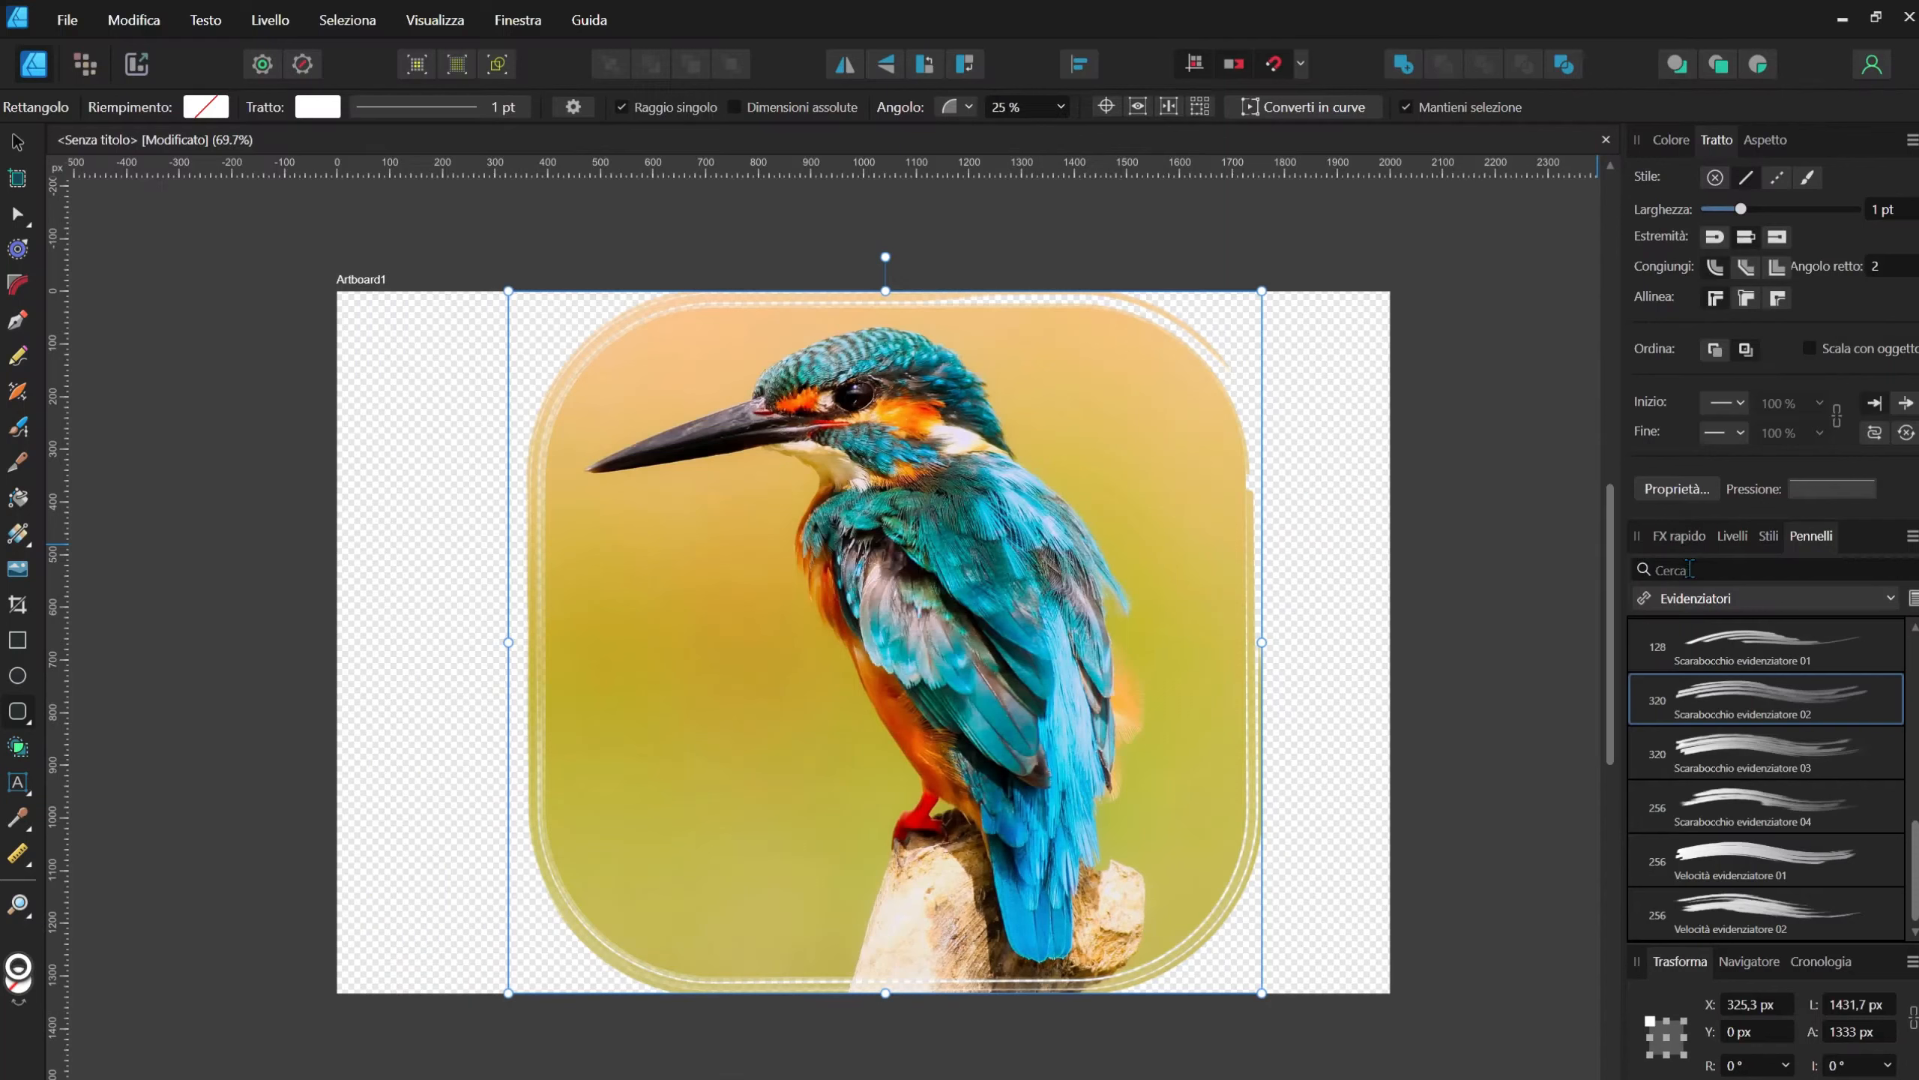
Step: Try to pull the rounded rectangle mask layer out of the kingfisher photo layer
{"action": "left_click", "coordinate": [1738, 538]}
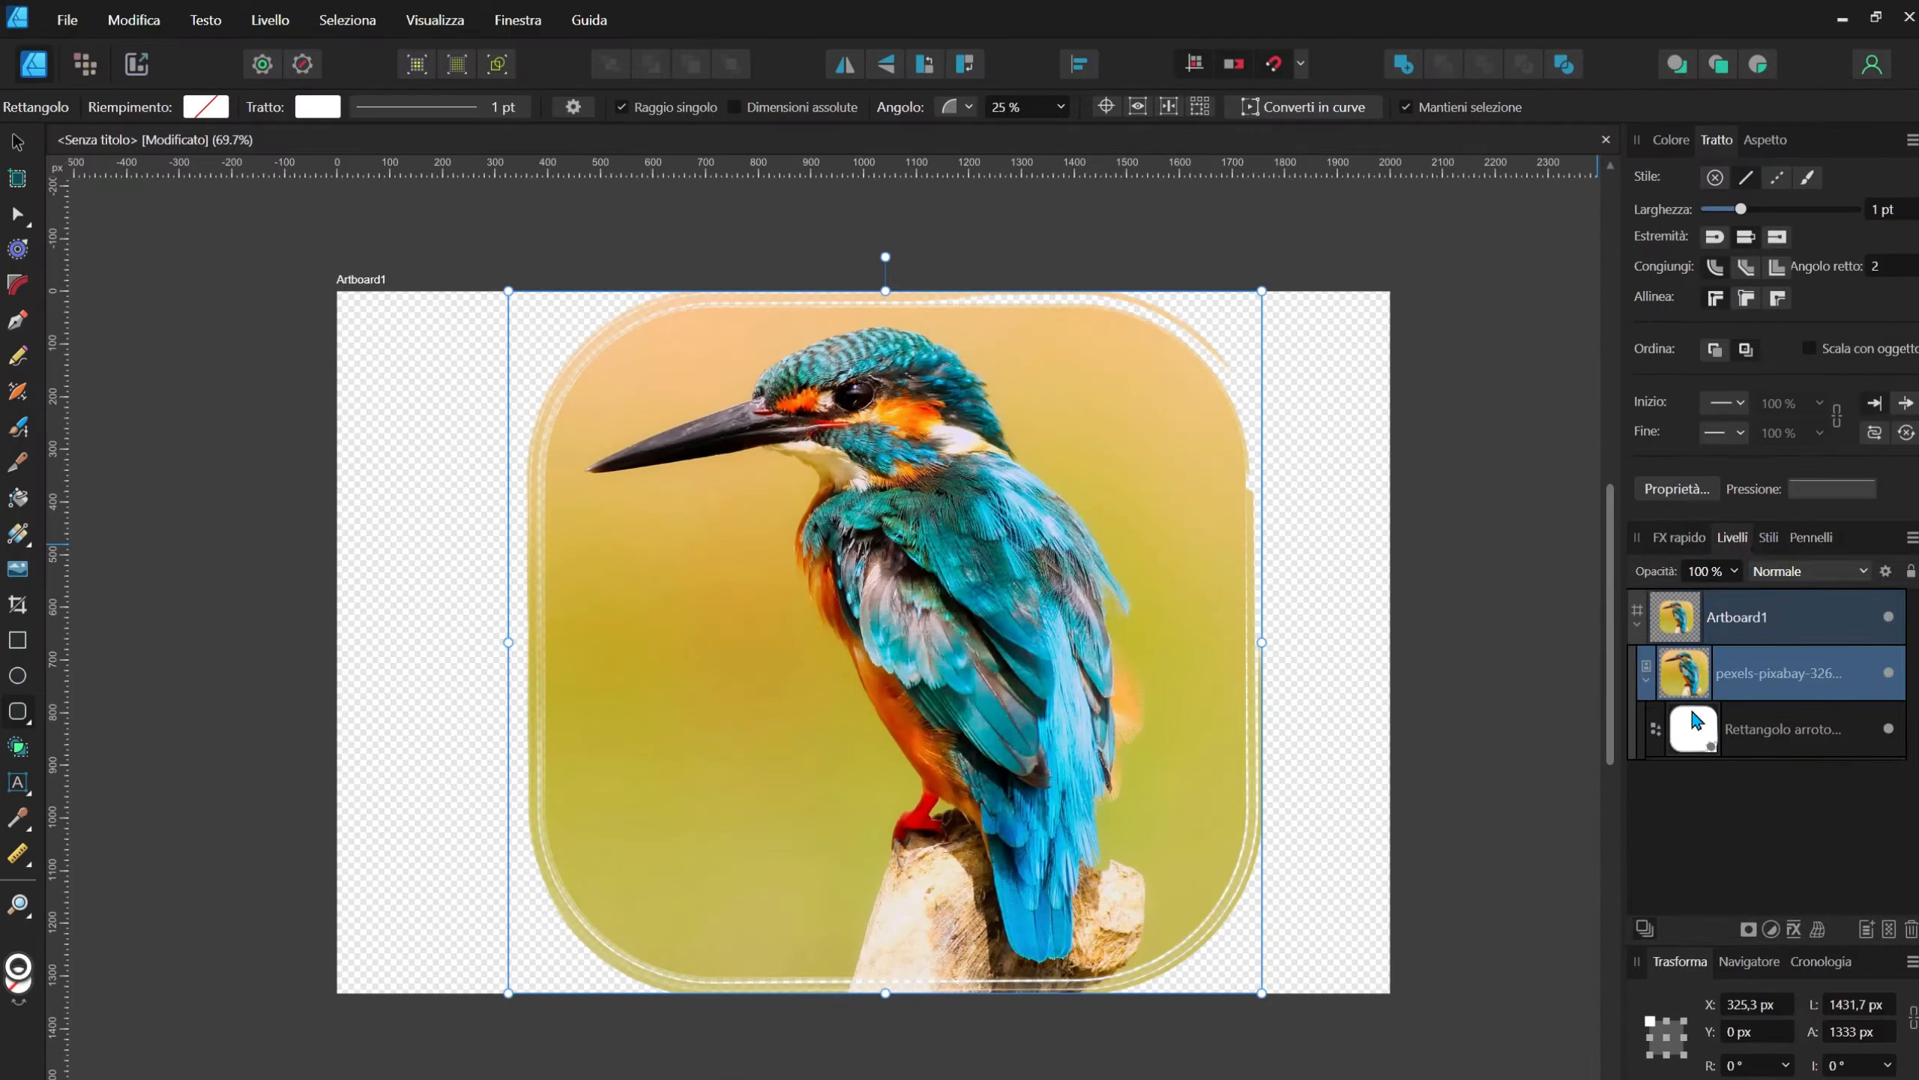
{"action": "left_click", "coordinate": [1690, 747]}
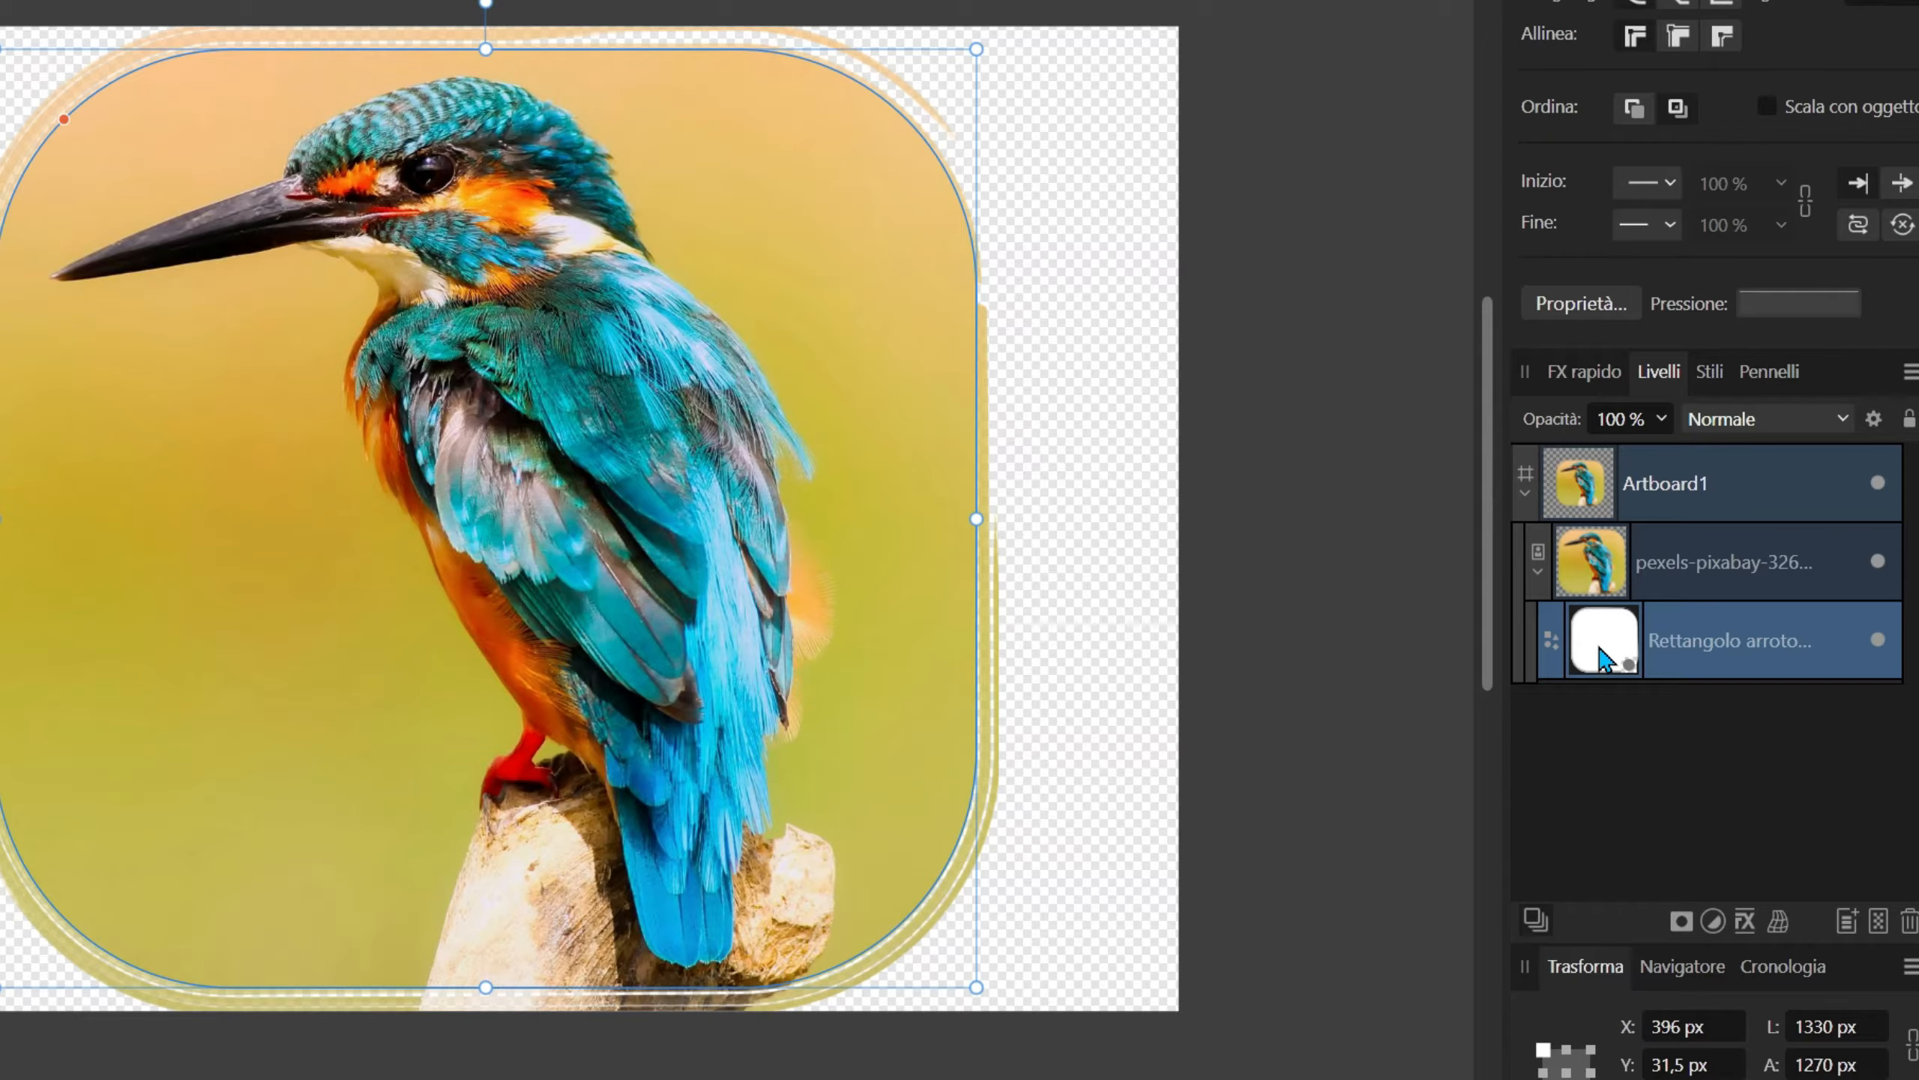
{"action": "left_click_drag", "start_coordinate": [1617, 656], "coordinate": [1621, 546]}
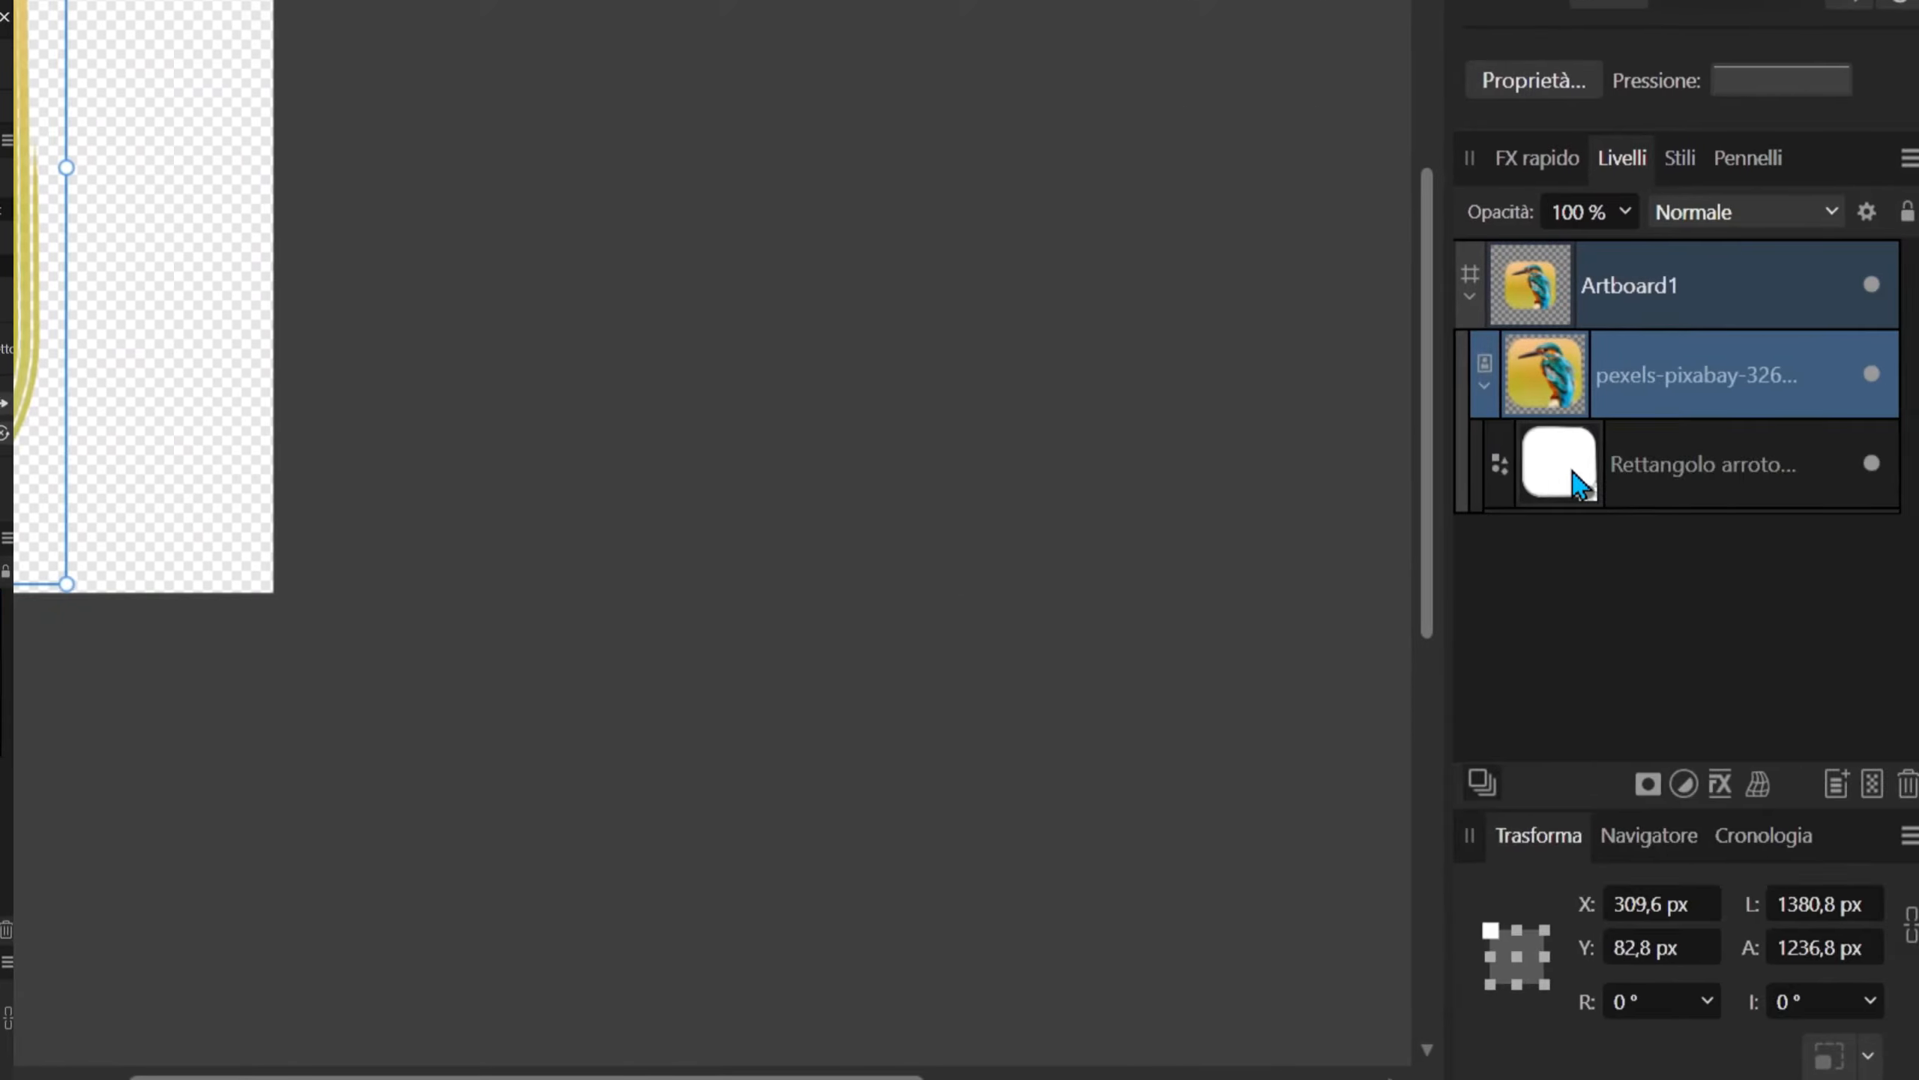
Step: Try Rilascia maschera on the rounded rectangle mask, and turn the mask's visibility back on
{"action": "right_click", "coordinate": [1573, 482]}
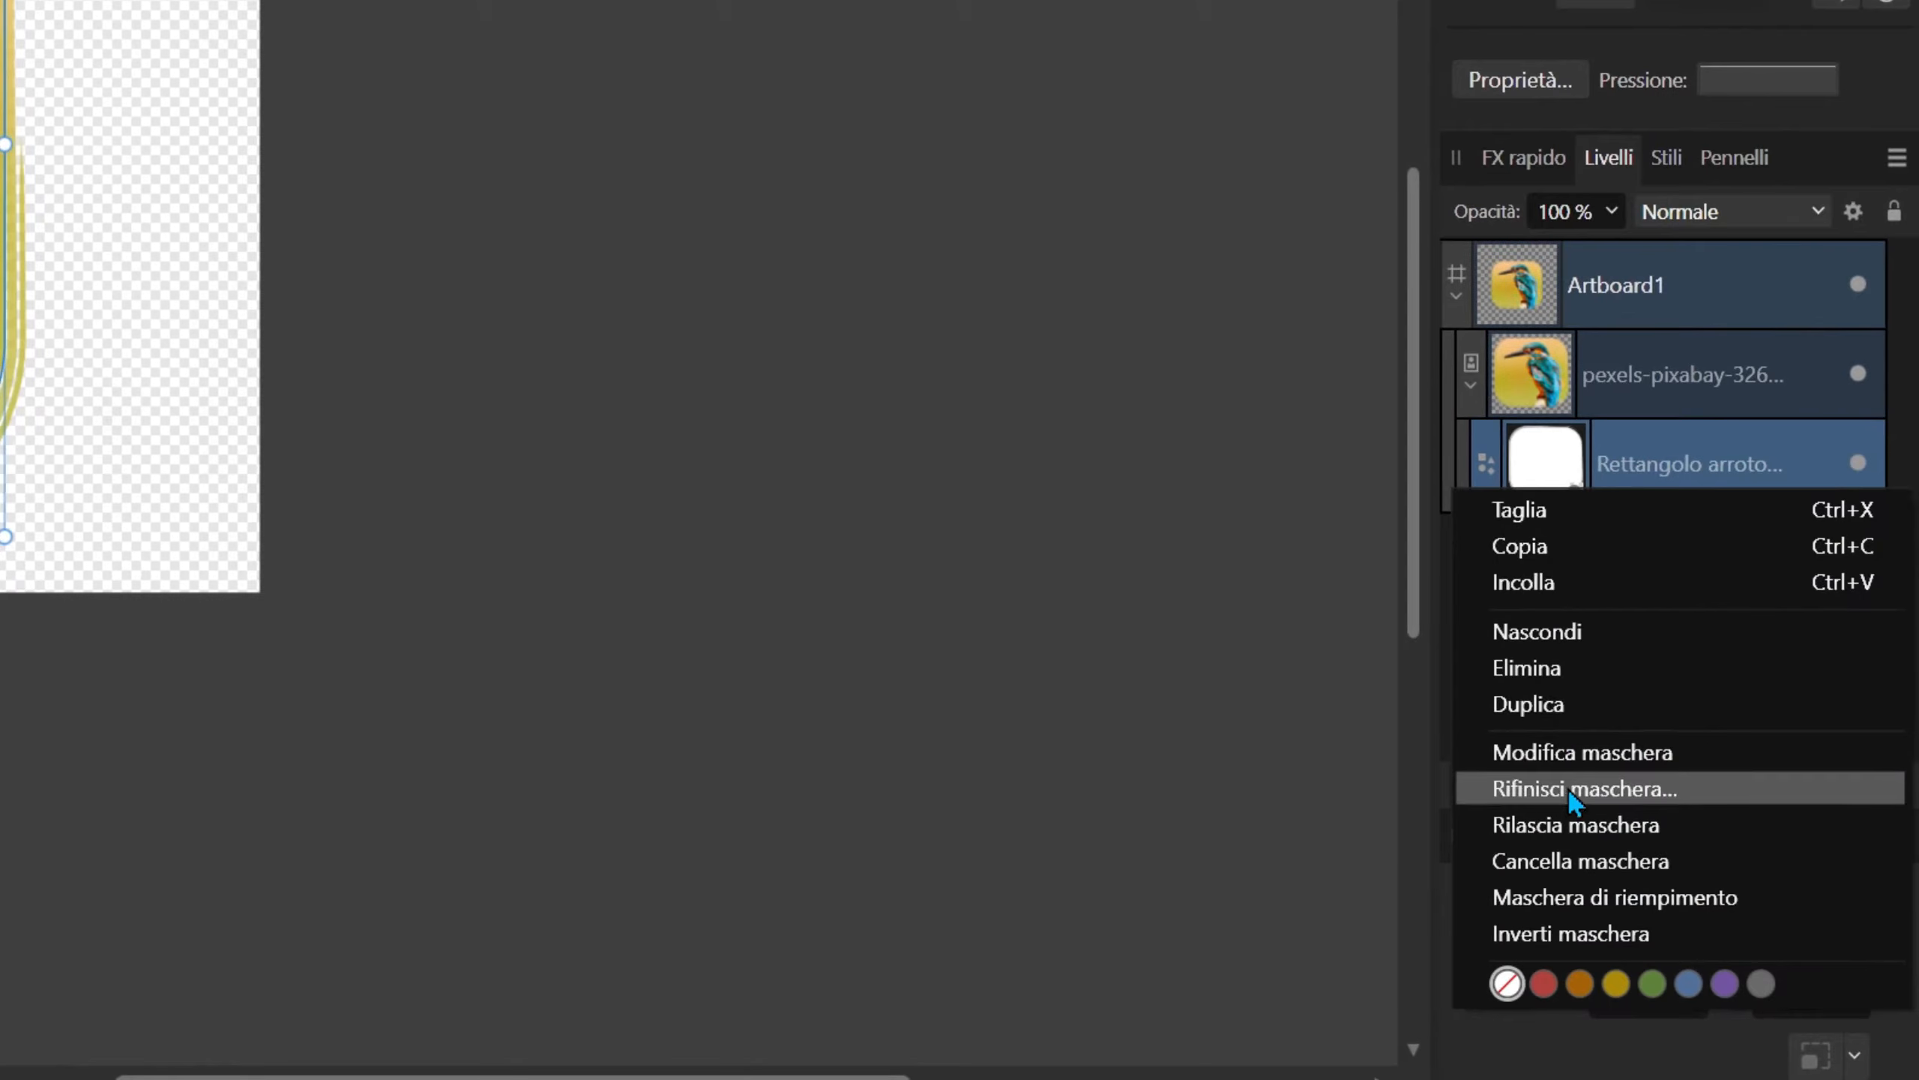
{"action": "left_click", "coordinate": [1575, 827]}
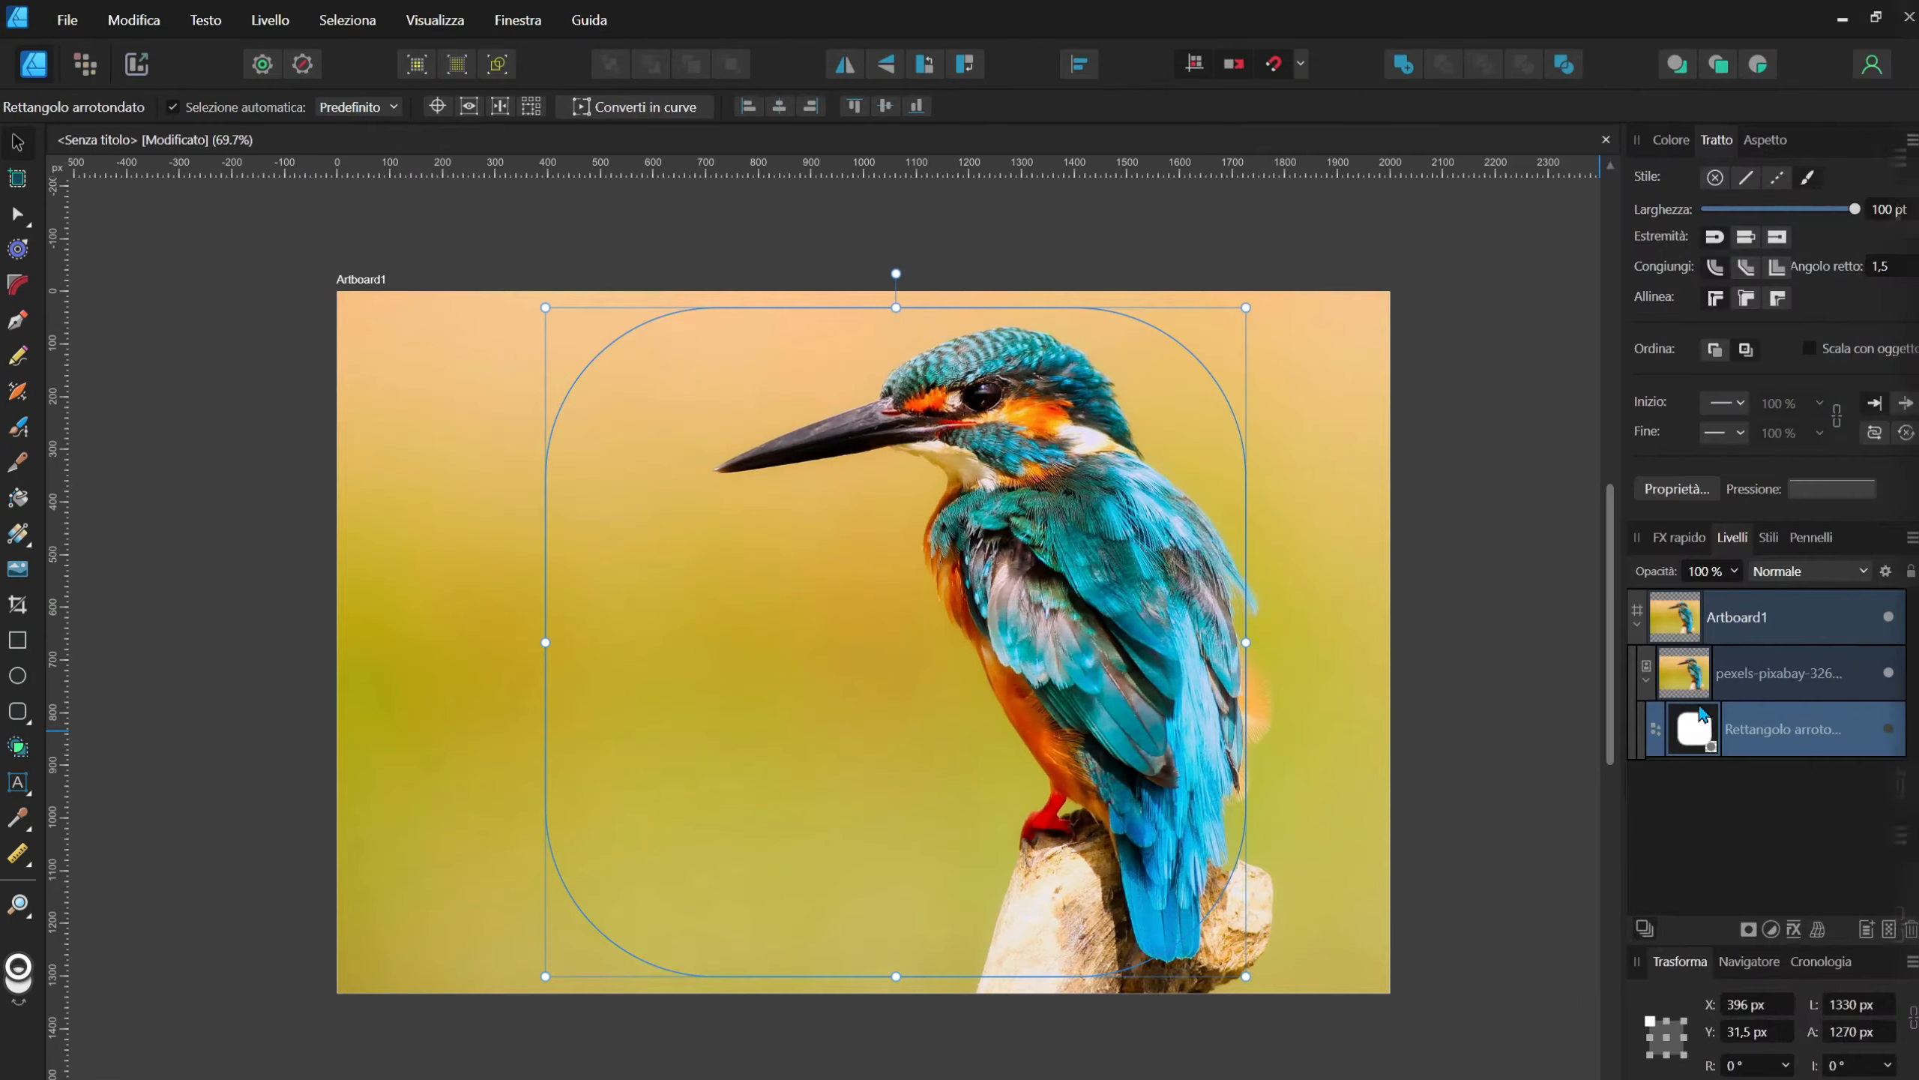
{"action": "left_click", "coordinate": [1889, 729]}
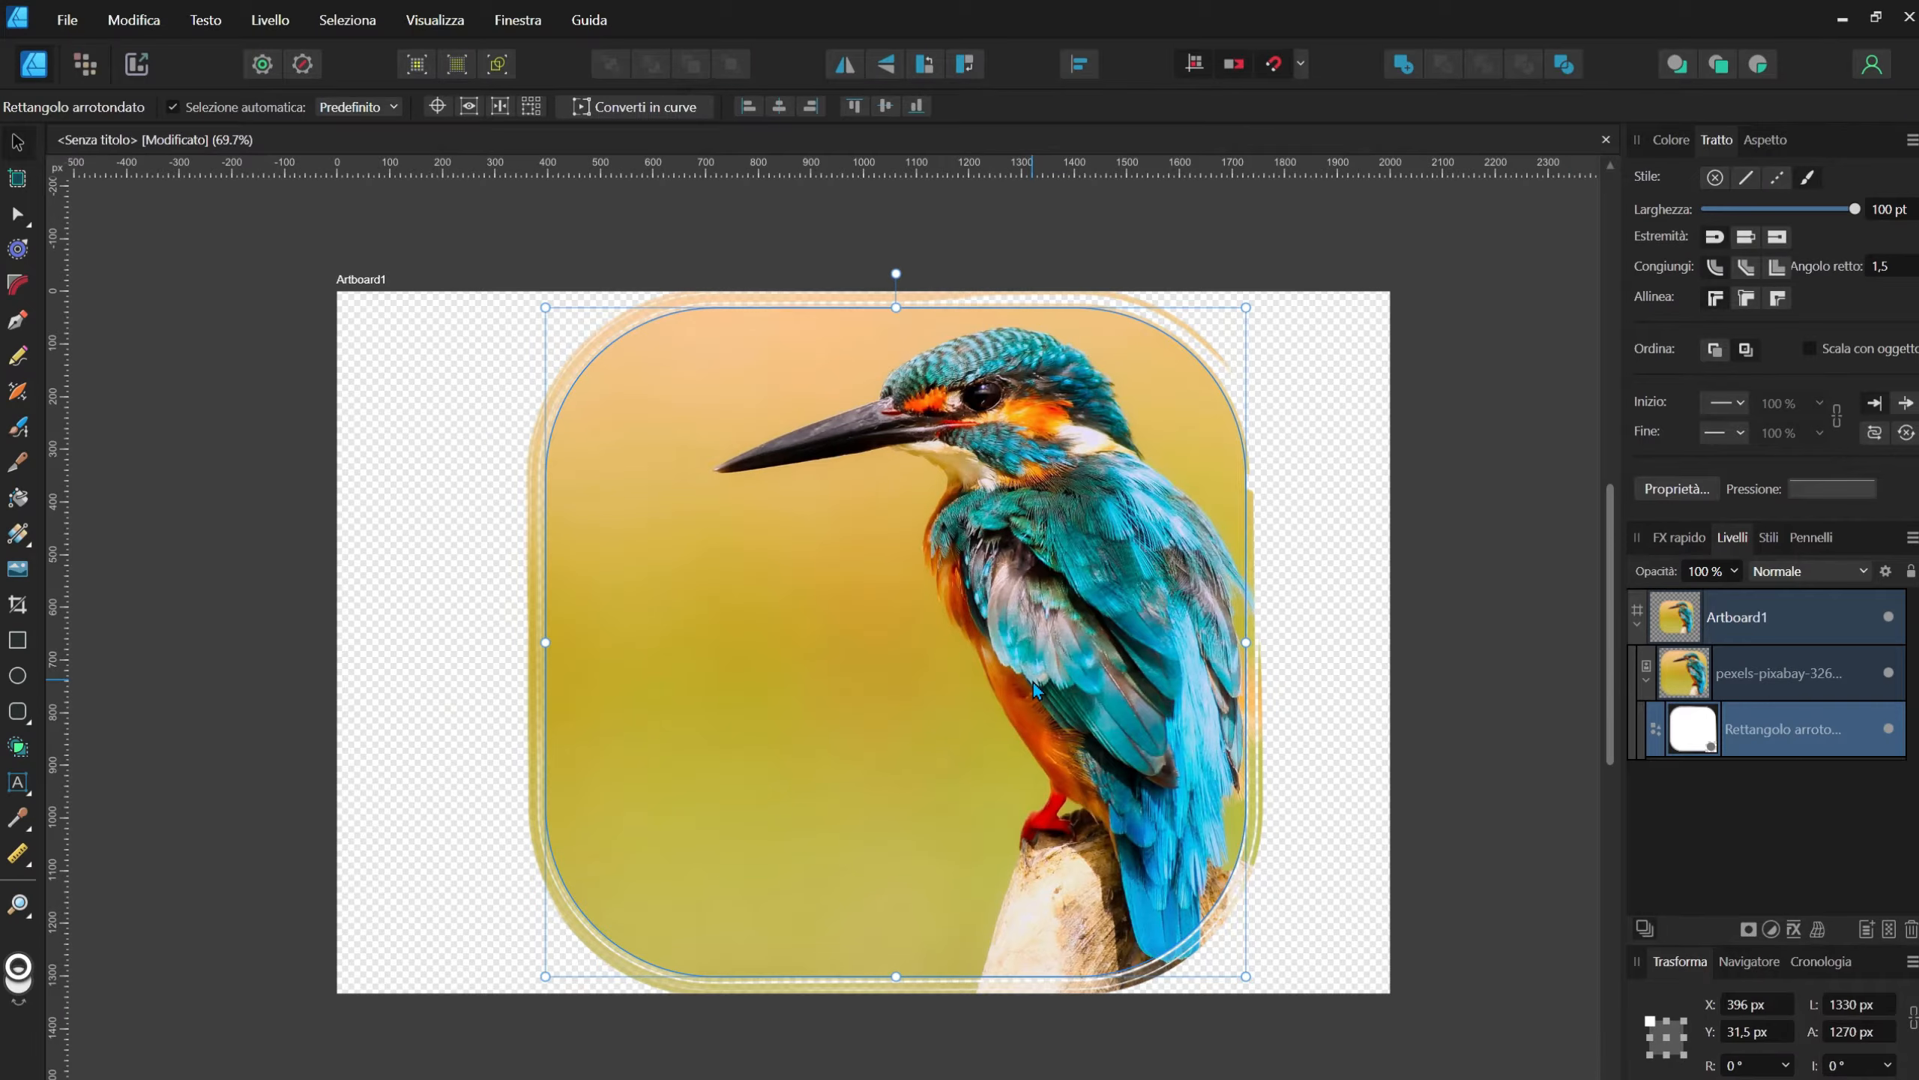
{"action": "left_click", "coordinate": [1035, 688]}
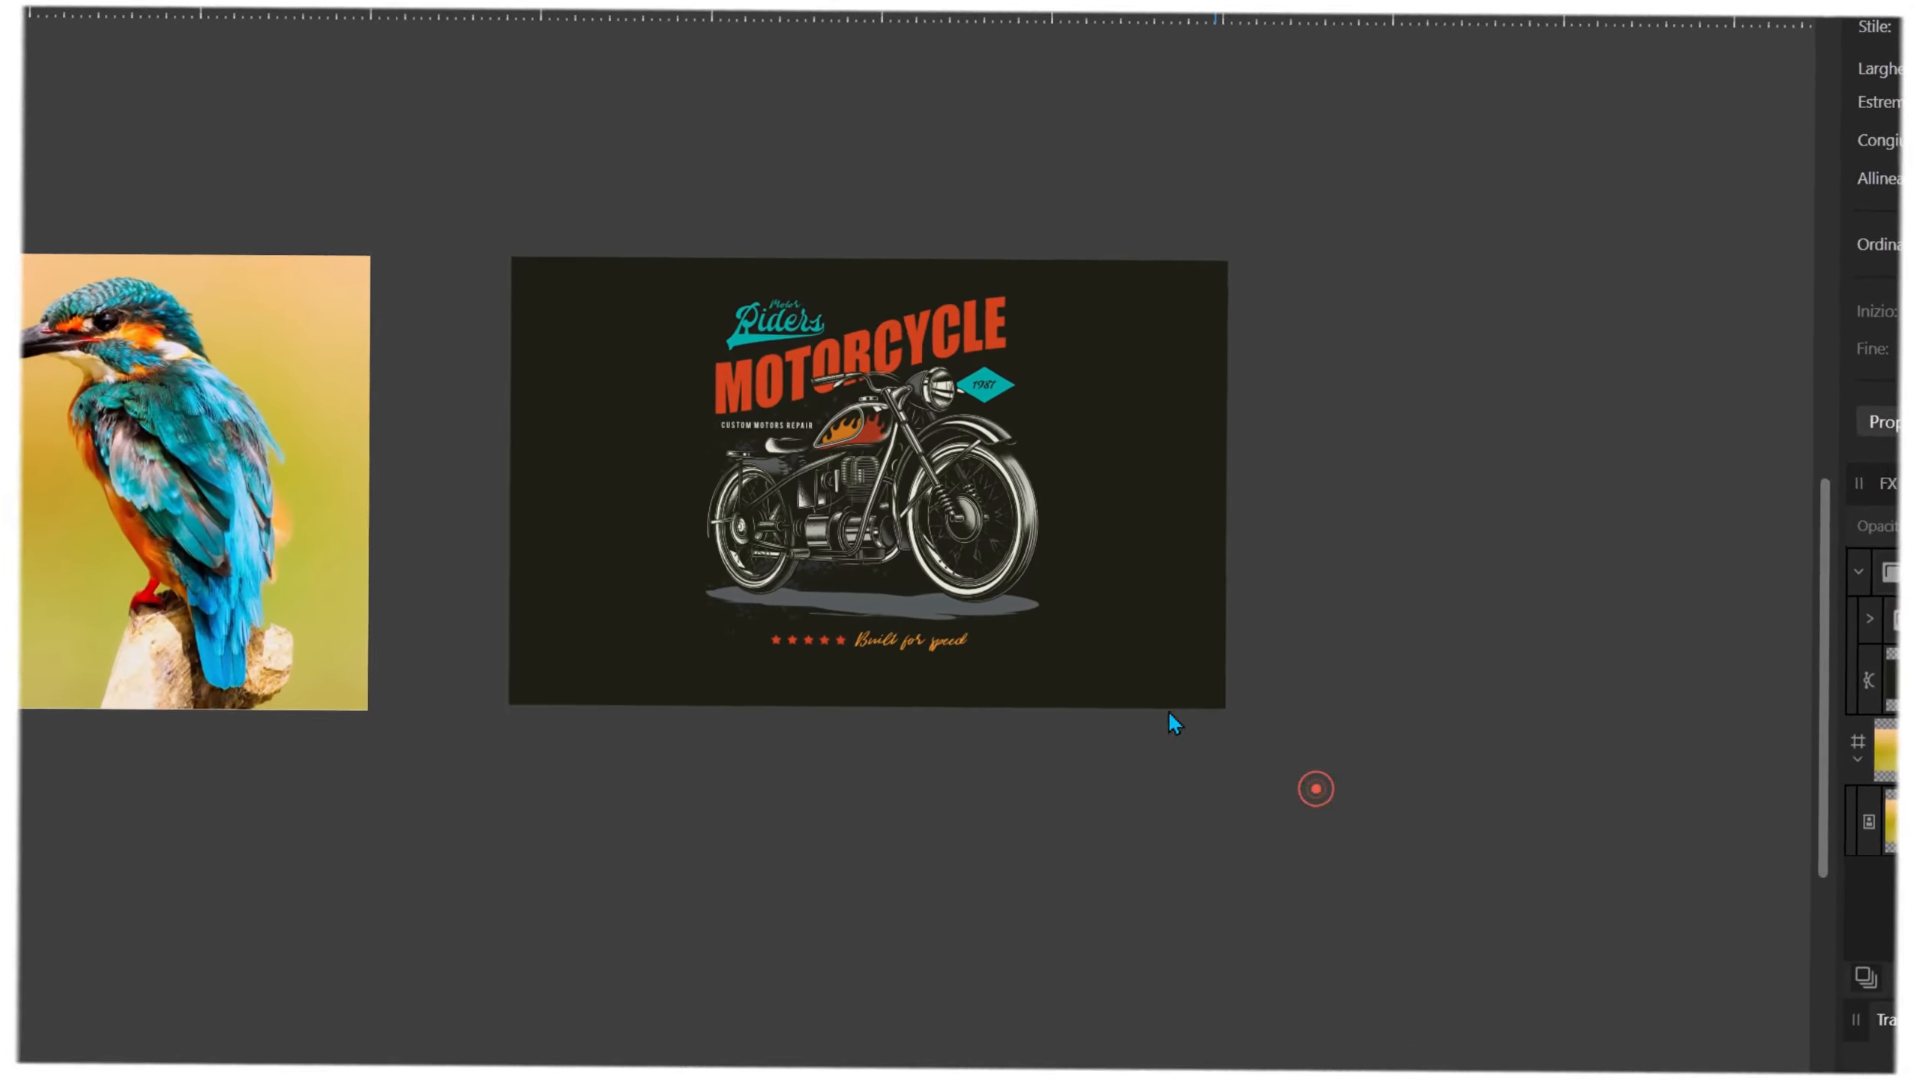
Step: Examine how the motorcycle artwork is organised by selecting its inner group and expanding the nested Raggruppa layers
{"action": "left_click", "coordinate": [878, 501]}
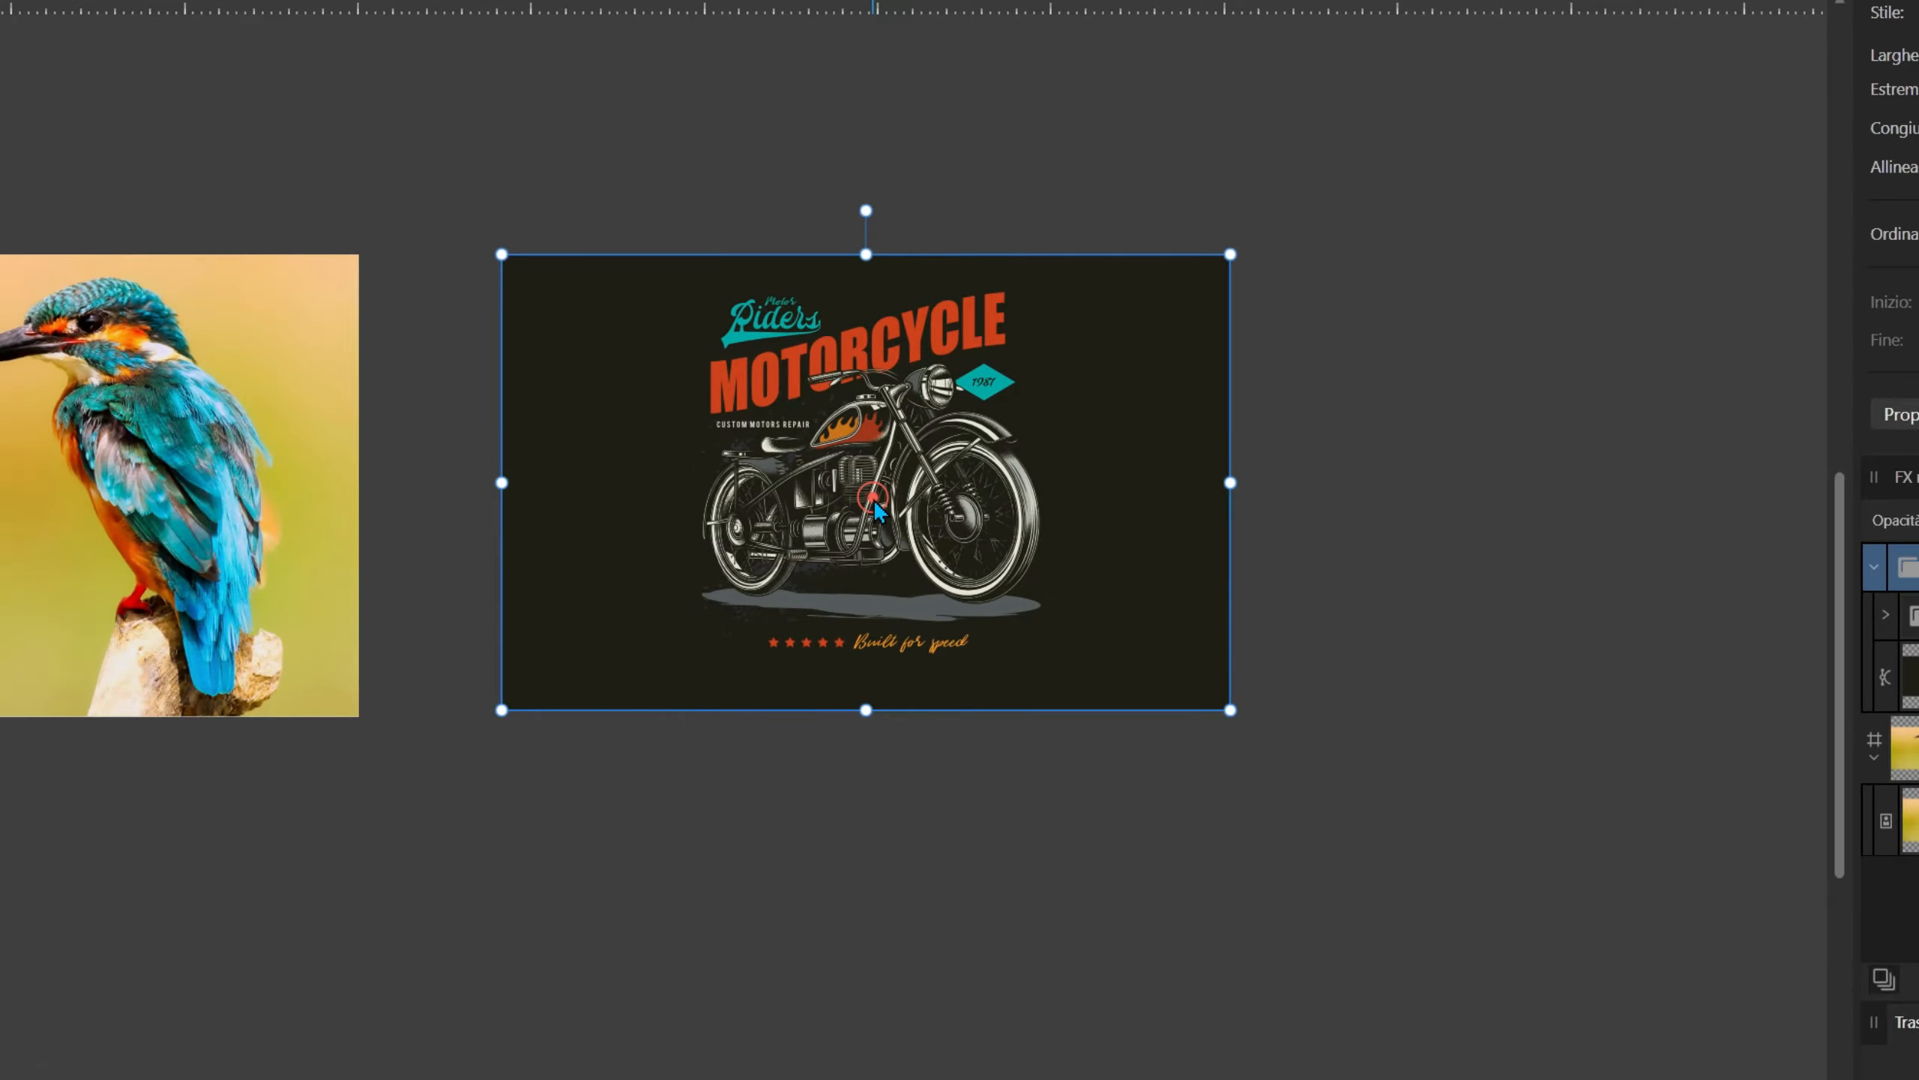
{"action": "scroll", "coordinate": [876, 482], "scroll_direction": "up", "scroll_amount": 4}
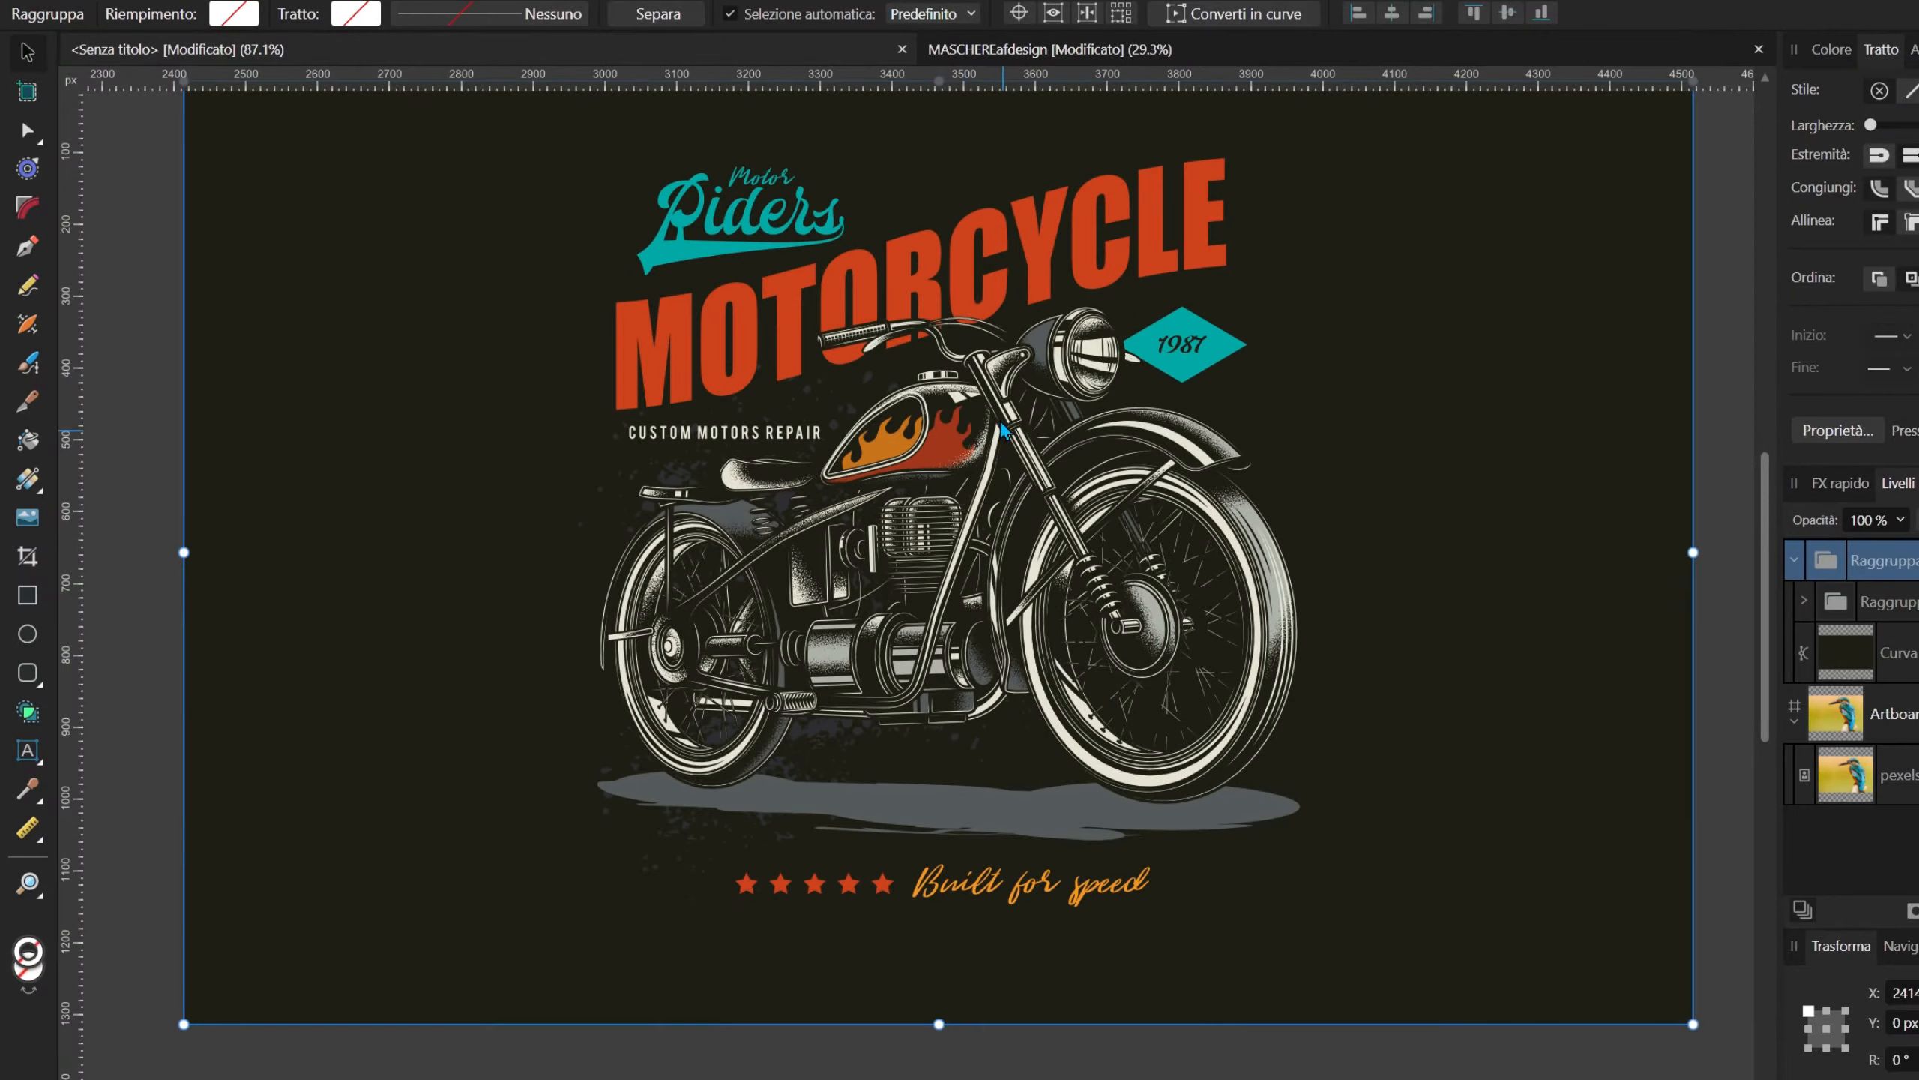
{"action": "left_click", "coordinate": [960, 281]}
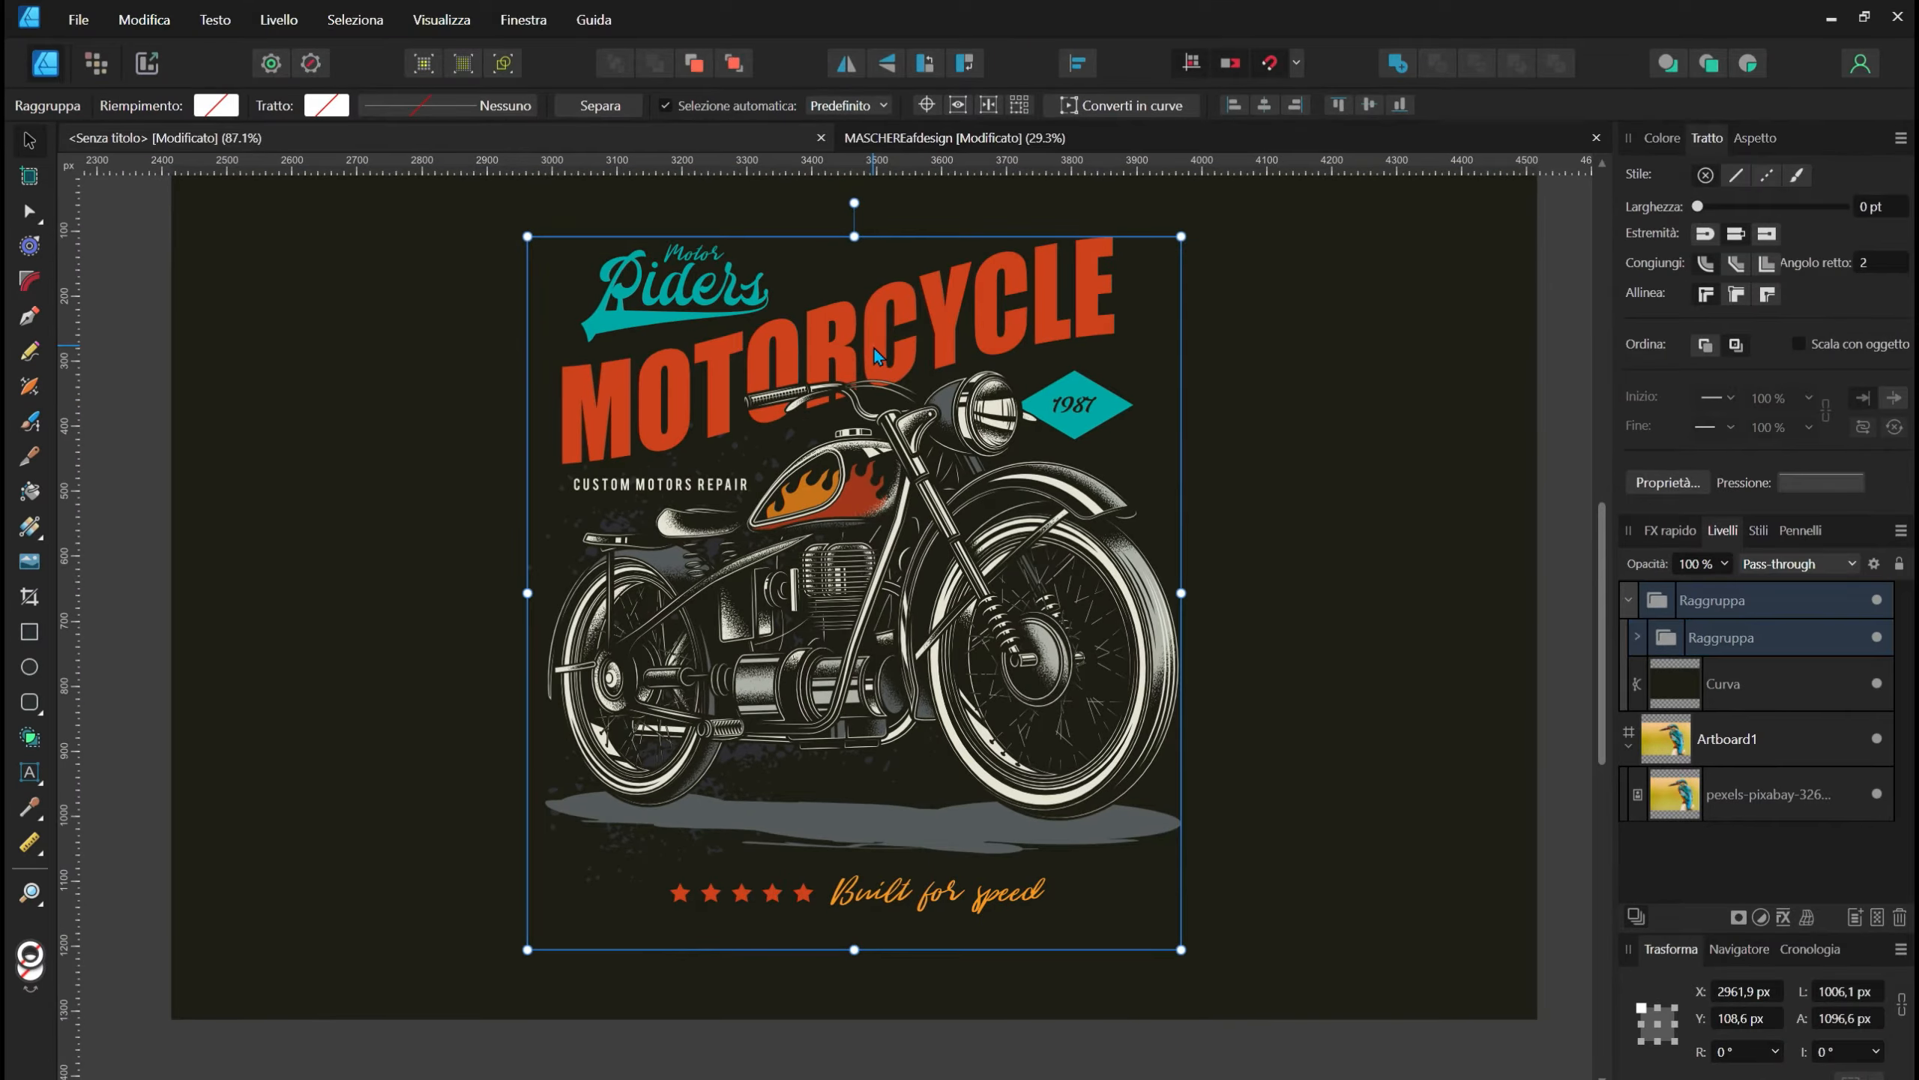
{"action": "left_click", "coordinate": [1638, 637]}
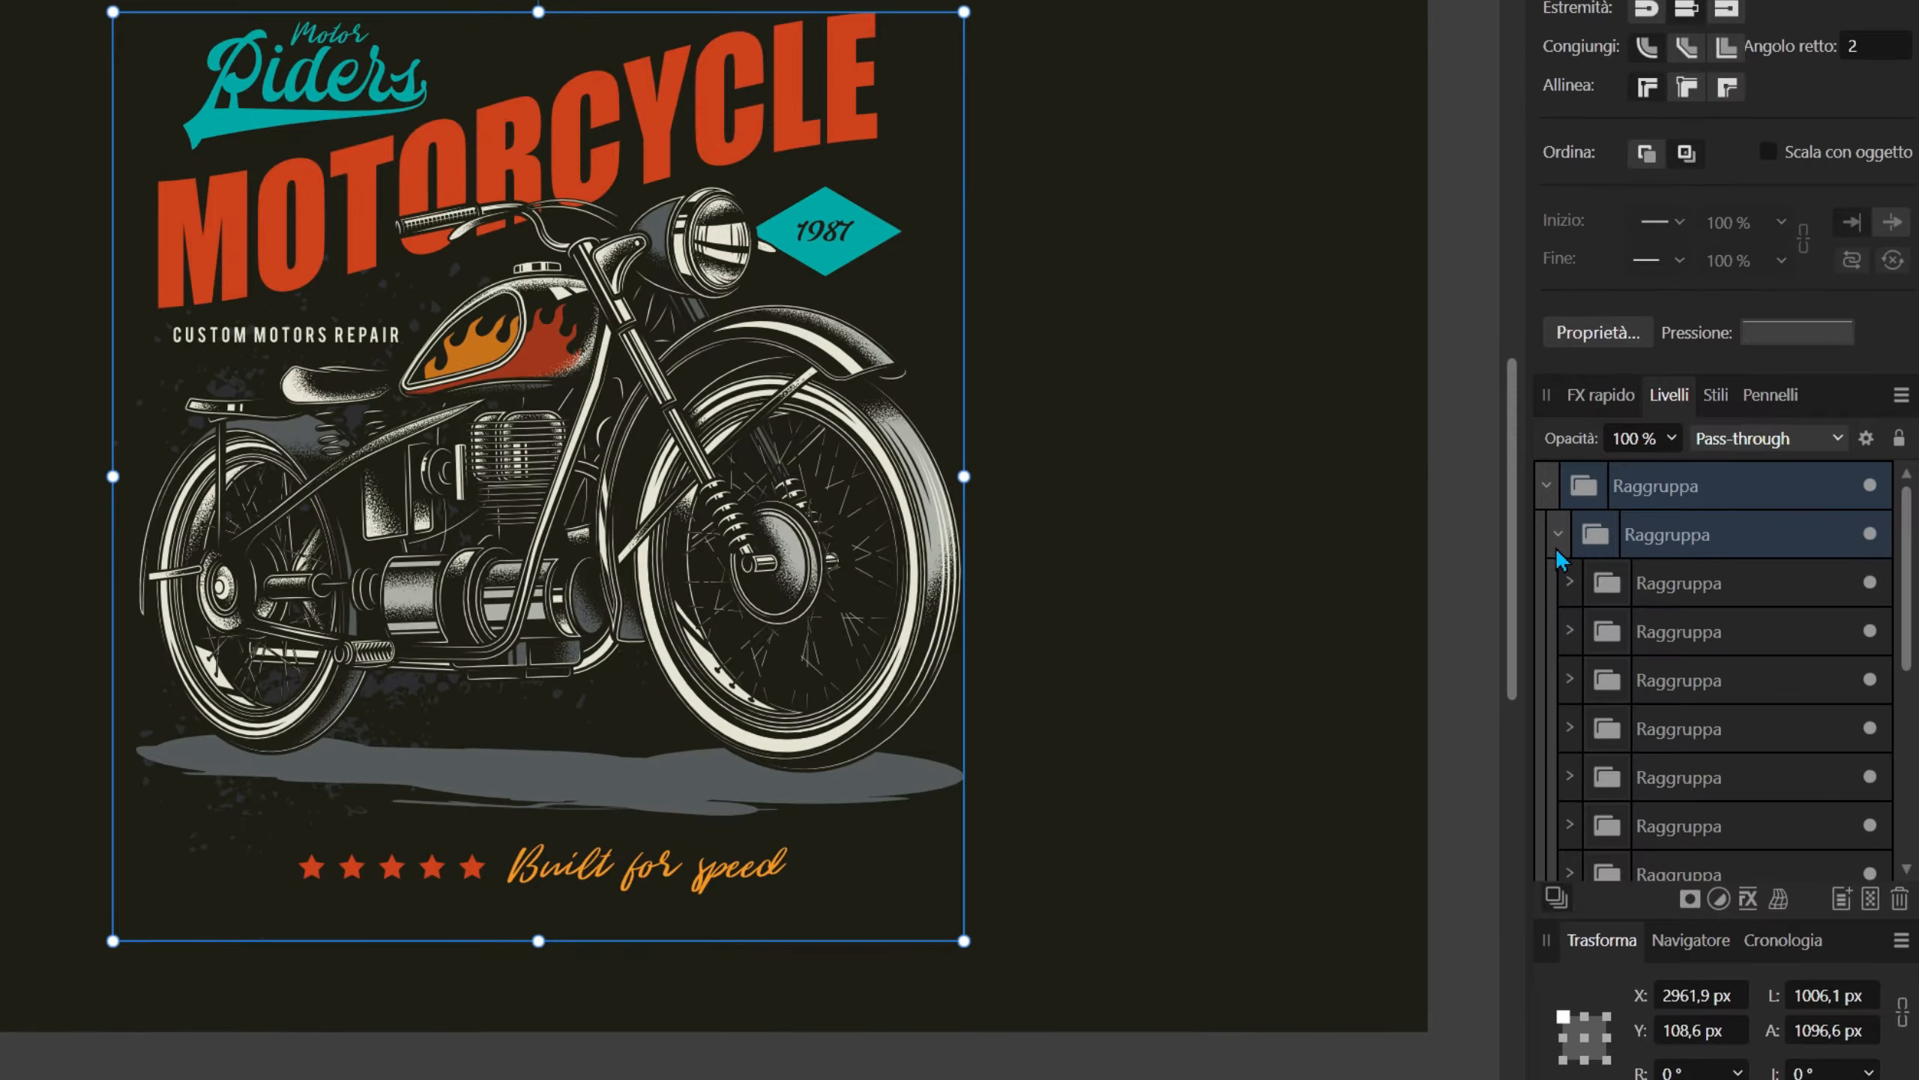
{"action": "left_click", "coordinate": [1569, 582]}
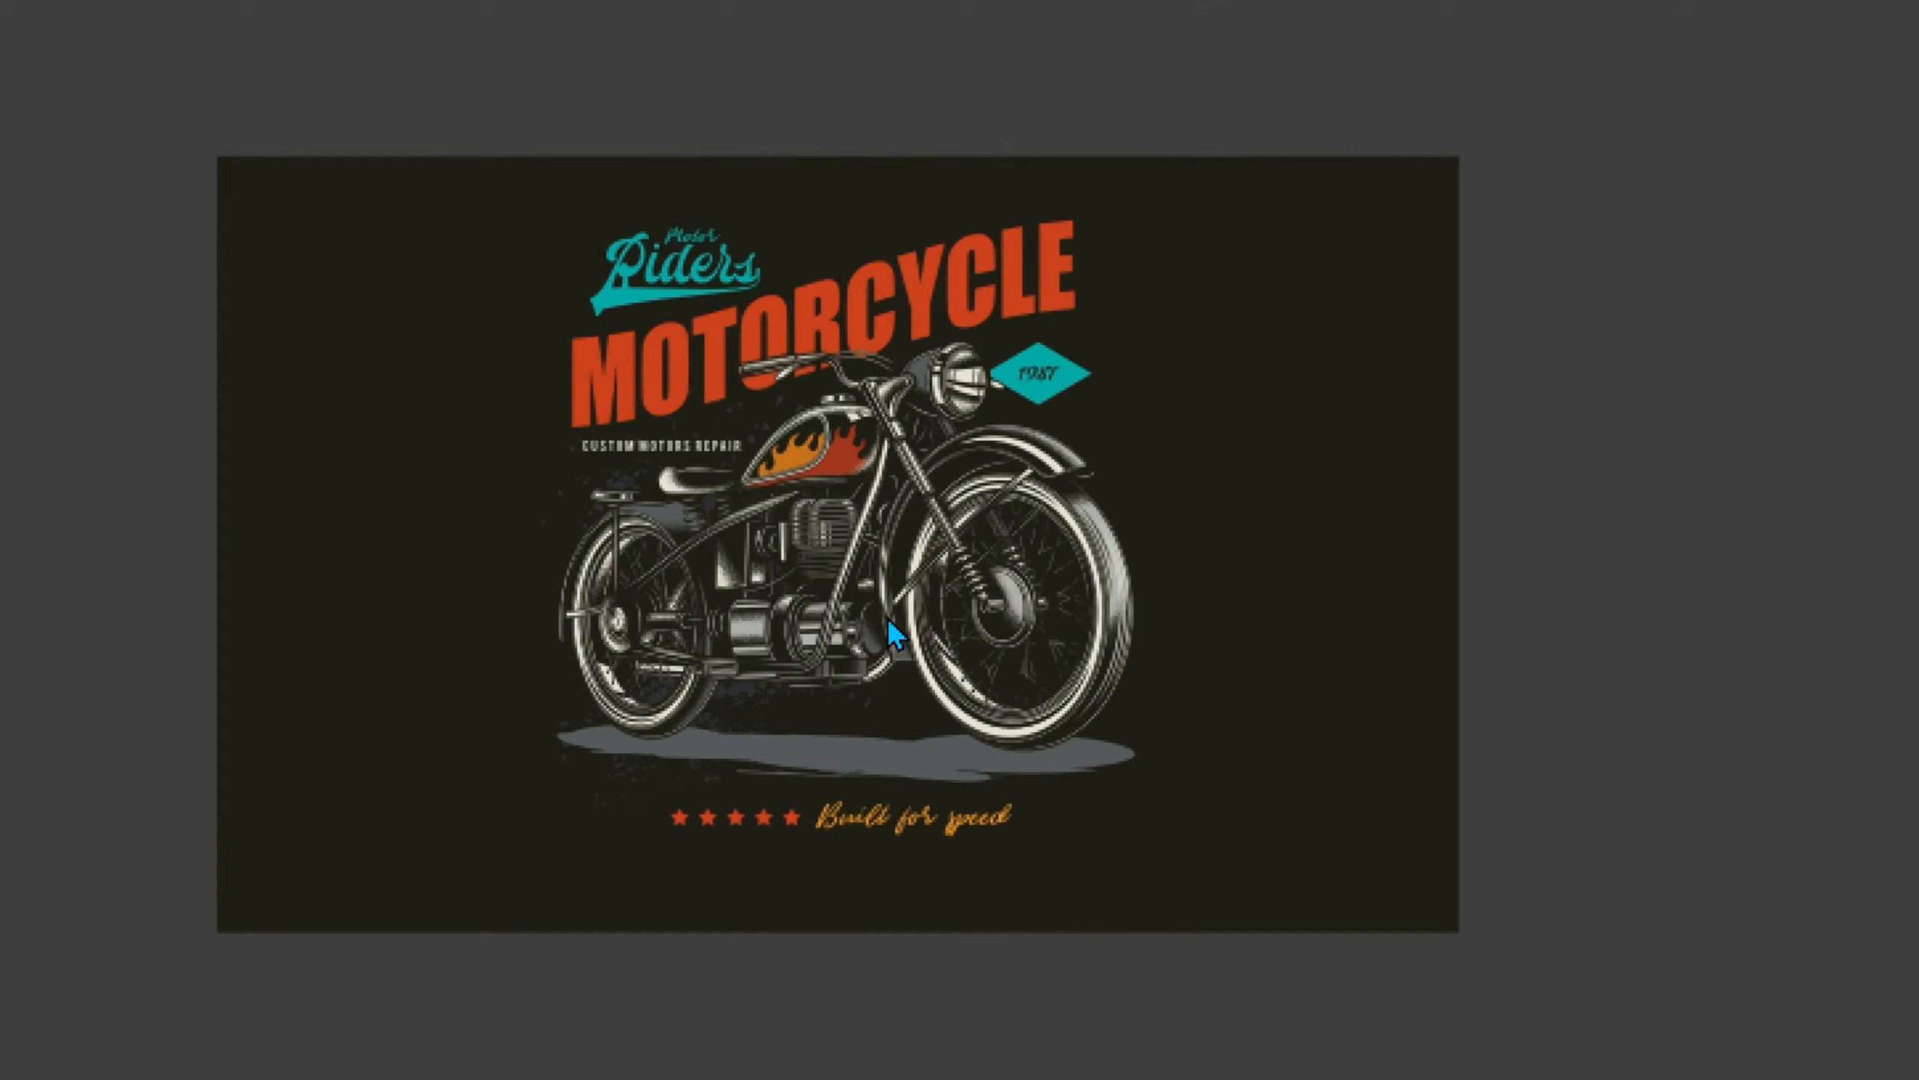
{"action": "left_click", "coordinate": [897, 1018]}
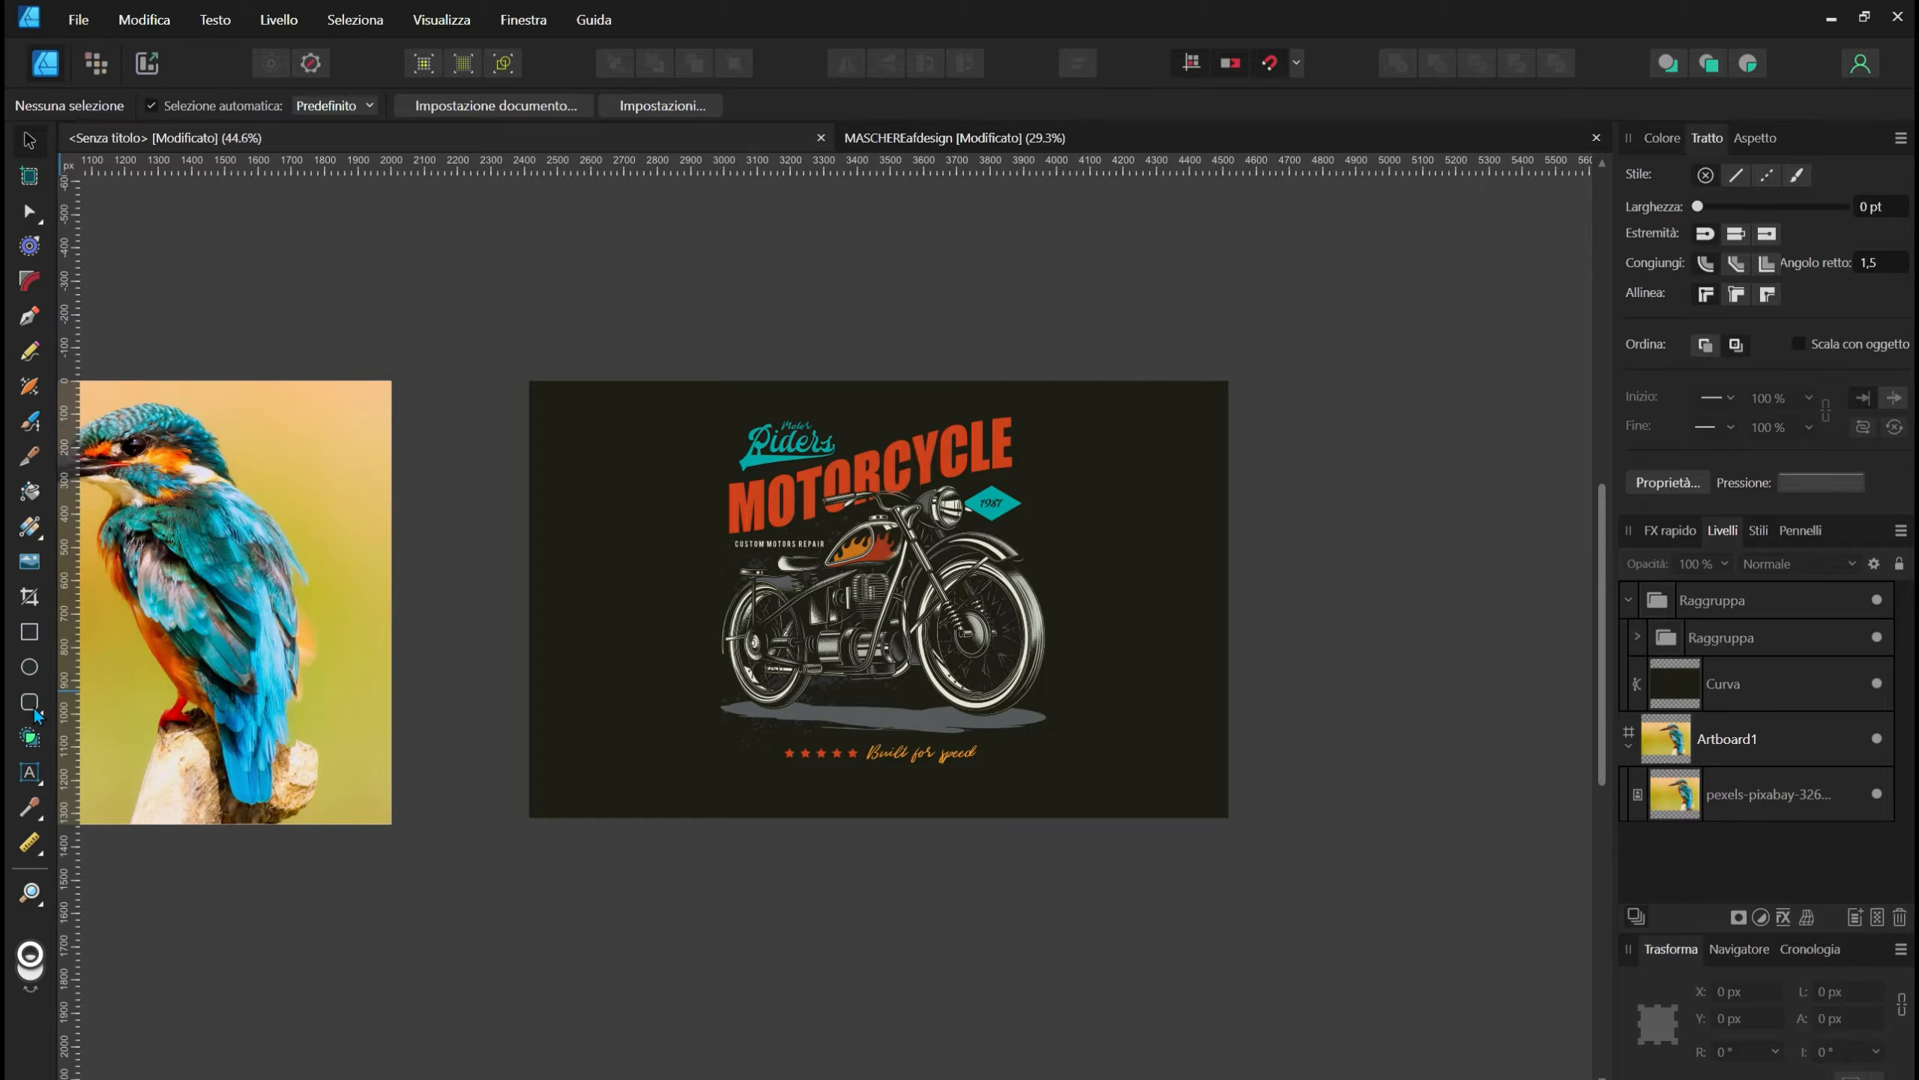
Step: Draw a rounded rectangle about 1350 × 1092 px over the motorcycle artwork and apply it as a mask to the artwork's group
{"action": "left_click", "coordinate": [32, 705]}
{"action": "left_click_drag", "start_coordinate": [692, 435], "coordinate": [1142, 798]}
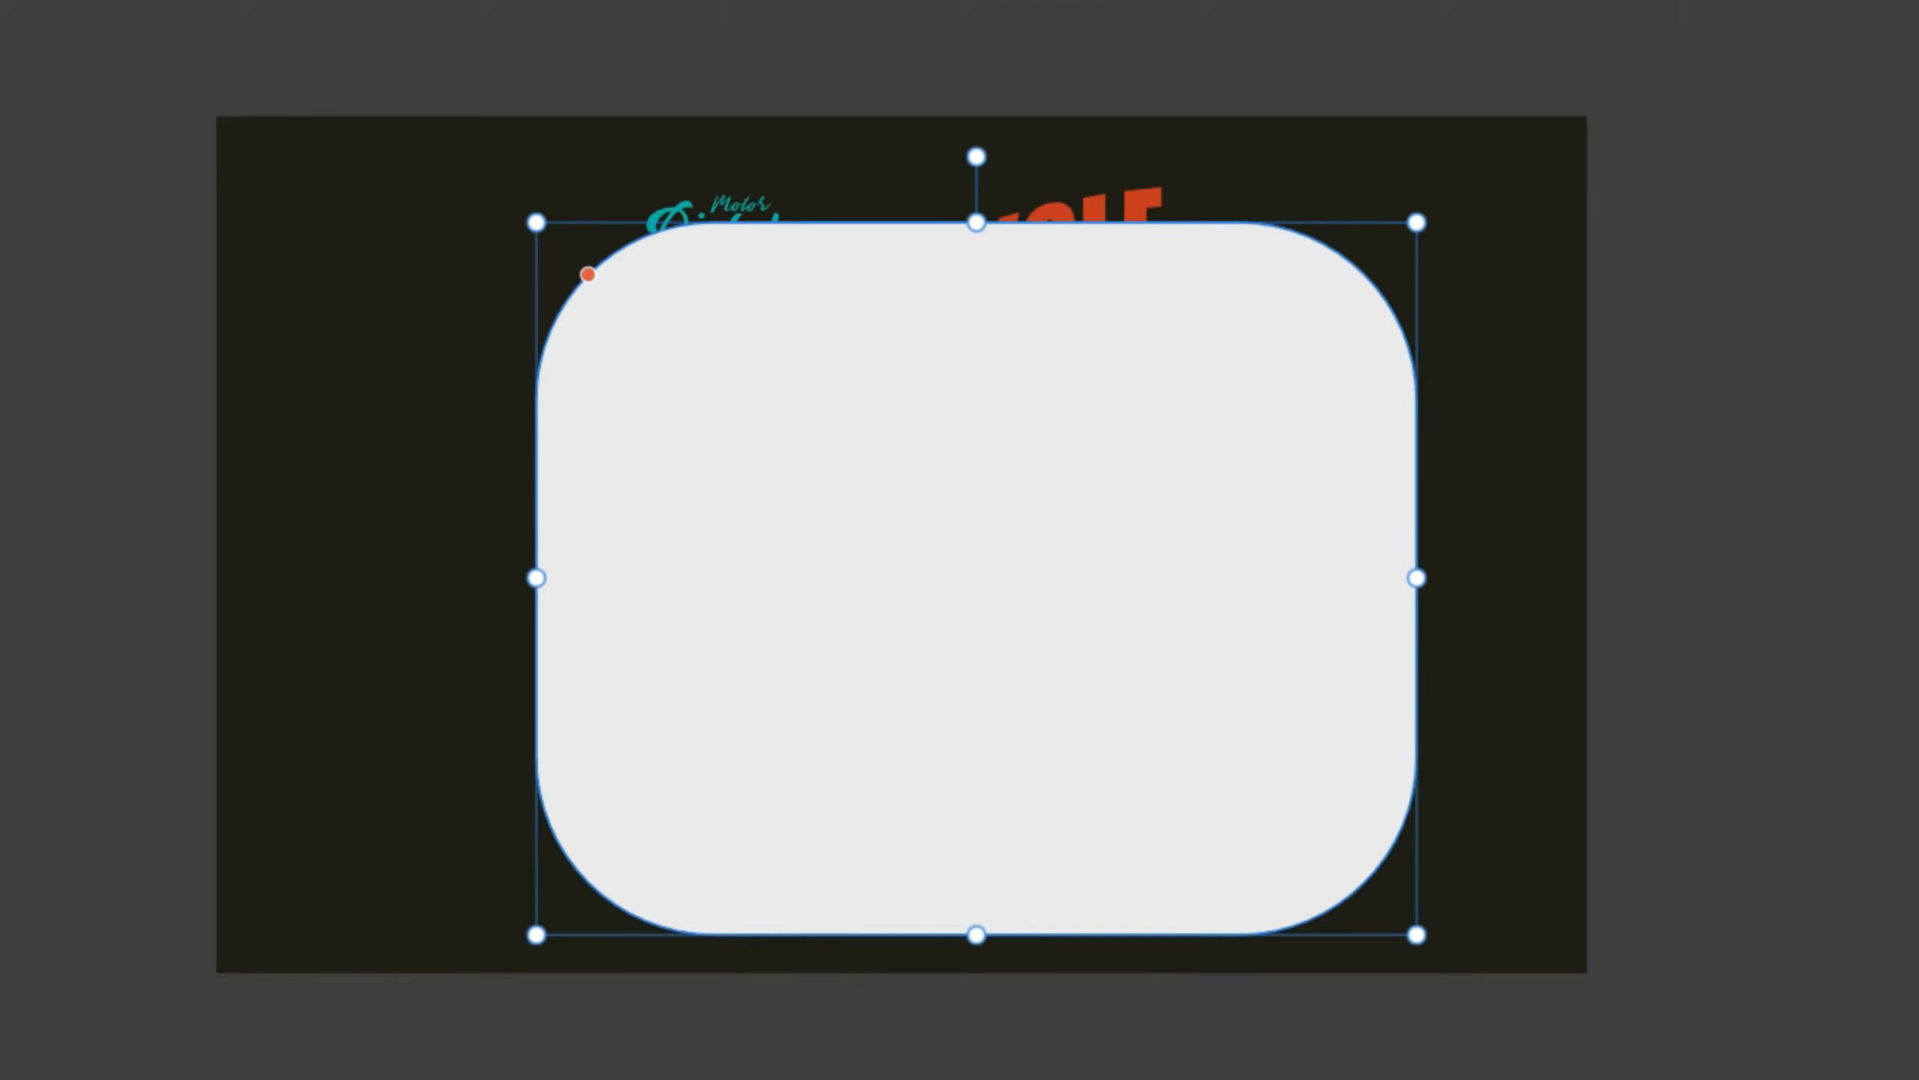
{"action": "left_click_drag", "start_coordinate": [1097, 497], "coordinate": [1088, 486]}
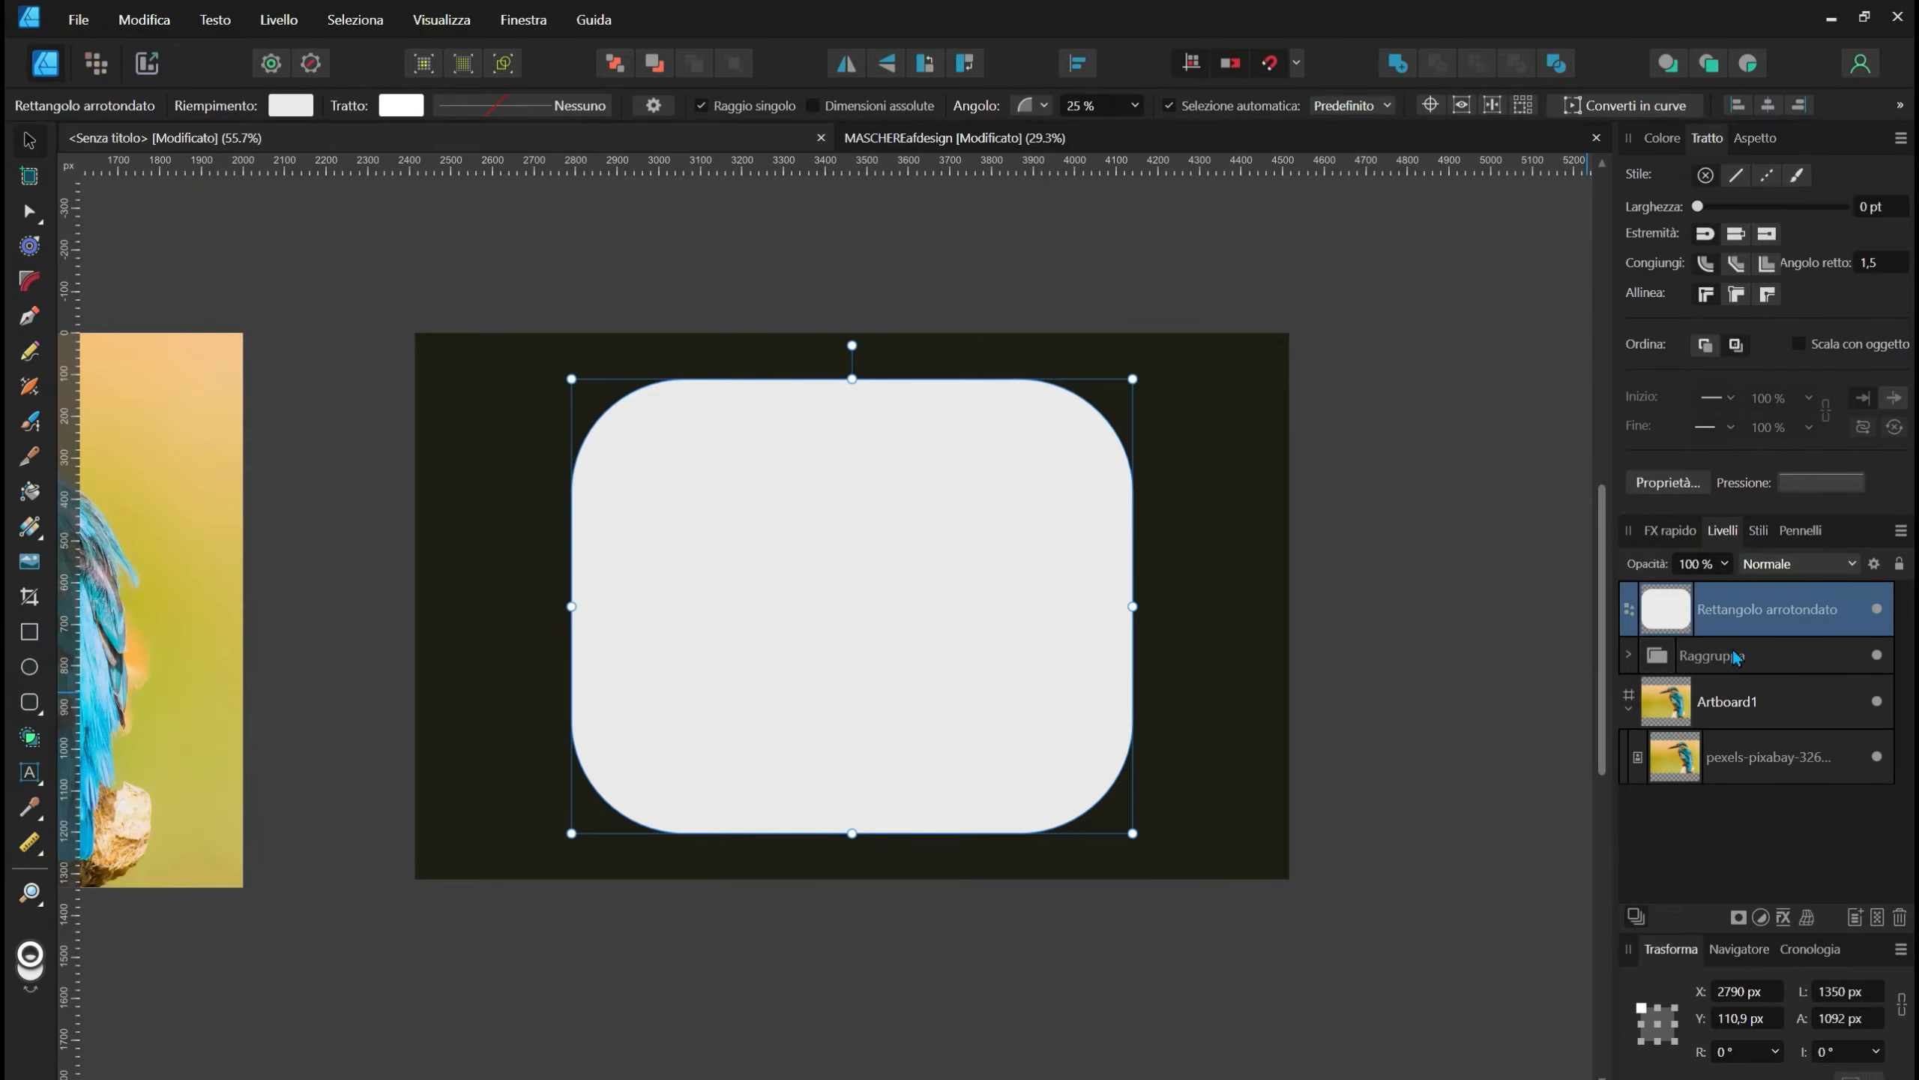
{"action": "left_click", "coordinate": [1673, 664]}
{"action": "left_click_drag", "start_coordinate": [1518, 517], "coordinate": [1514, 596]}
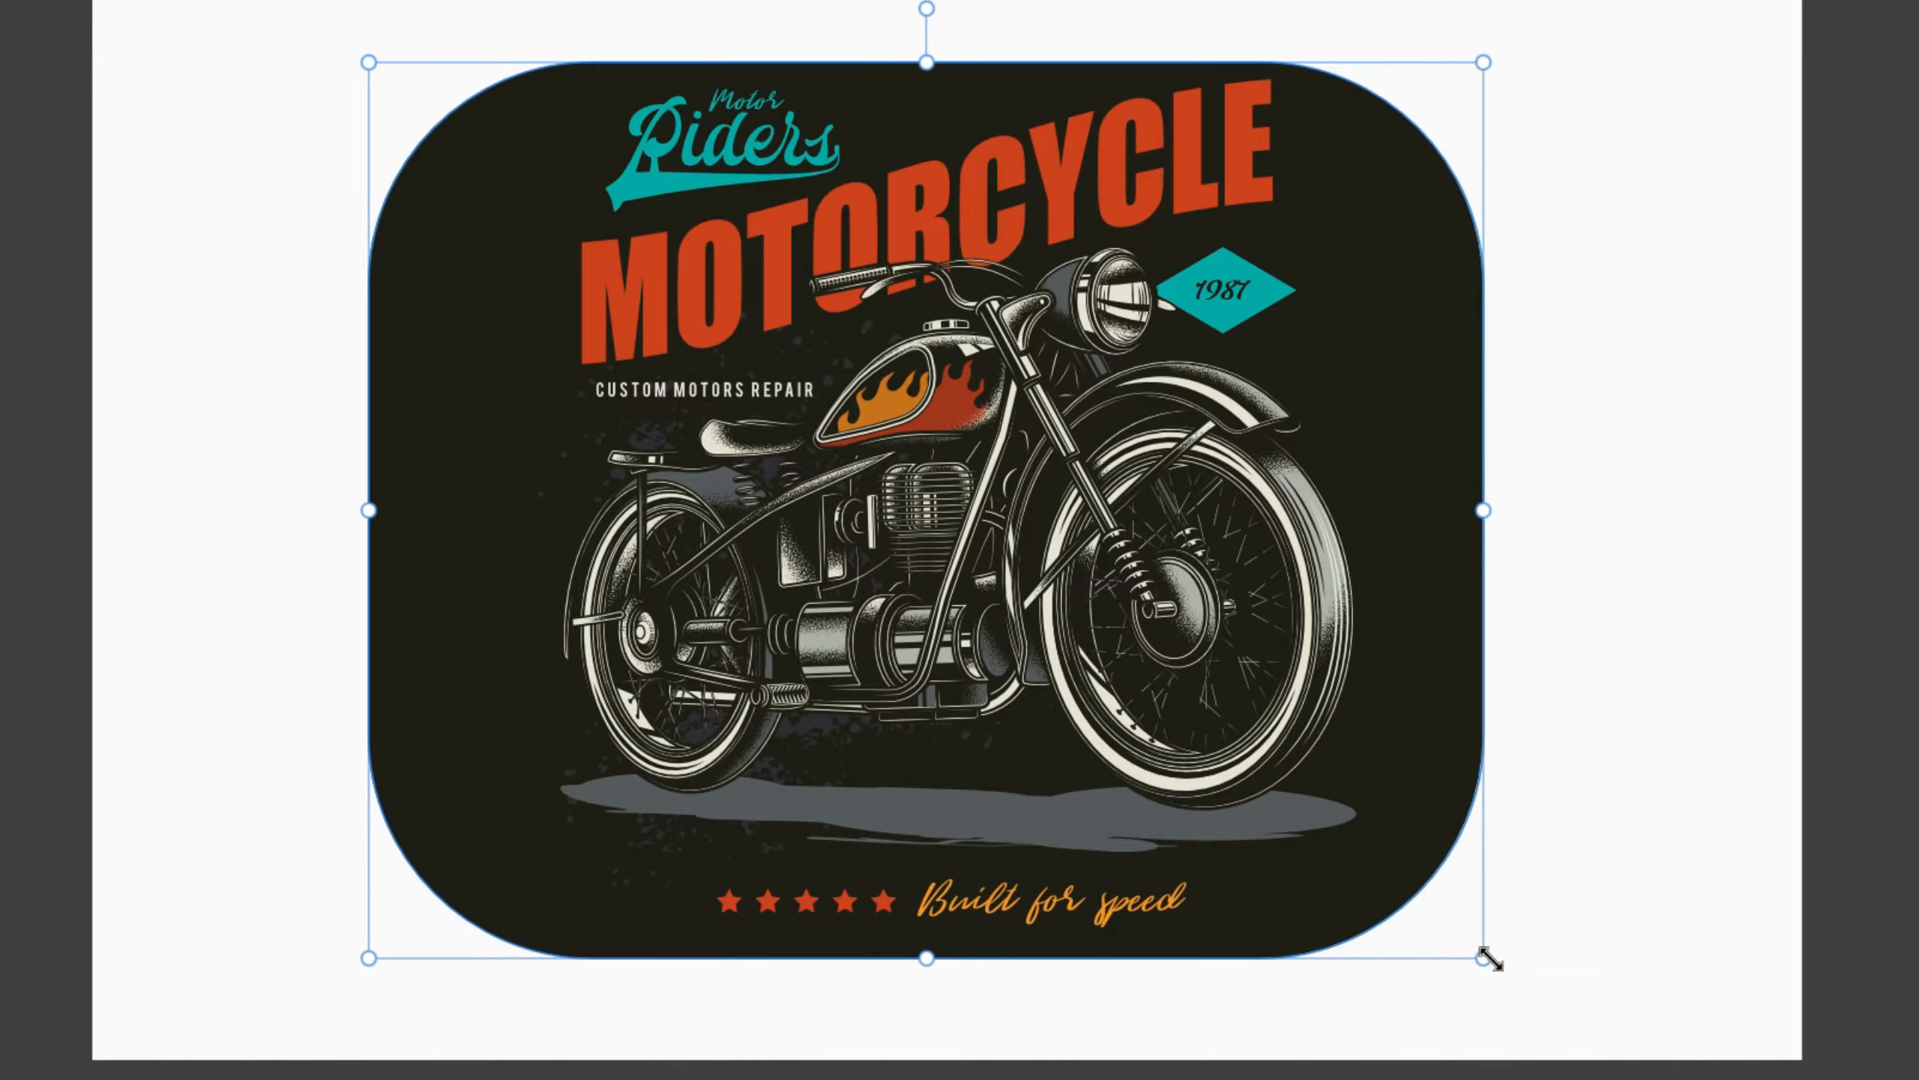
Step: Try a smaller size for the masked motorcycle group, undo it, and enlarge the group to about 882 × 709 px
{"action": "left_click_drag", "start_coordinate": [1491, 959], "coordinate": [1363, 900]}
{"action": "key", "text": "ctrl+z"}
{"action": "left_click", "coordinate": [1625, 870]}
{"action": "left_click", "coordinate": [1889, 591]}
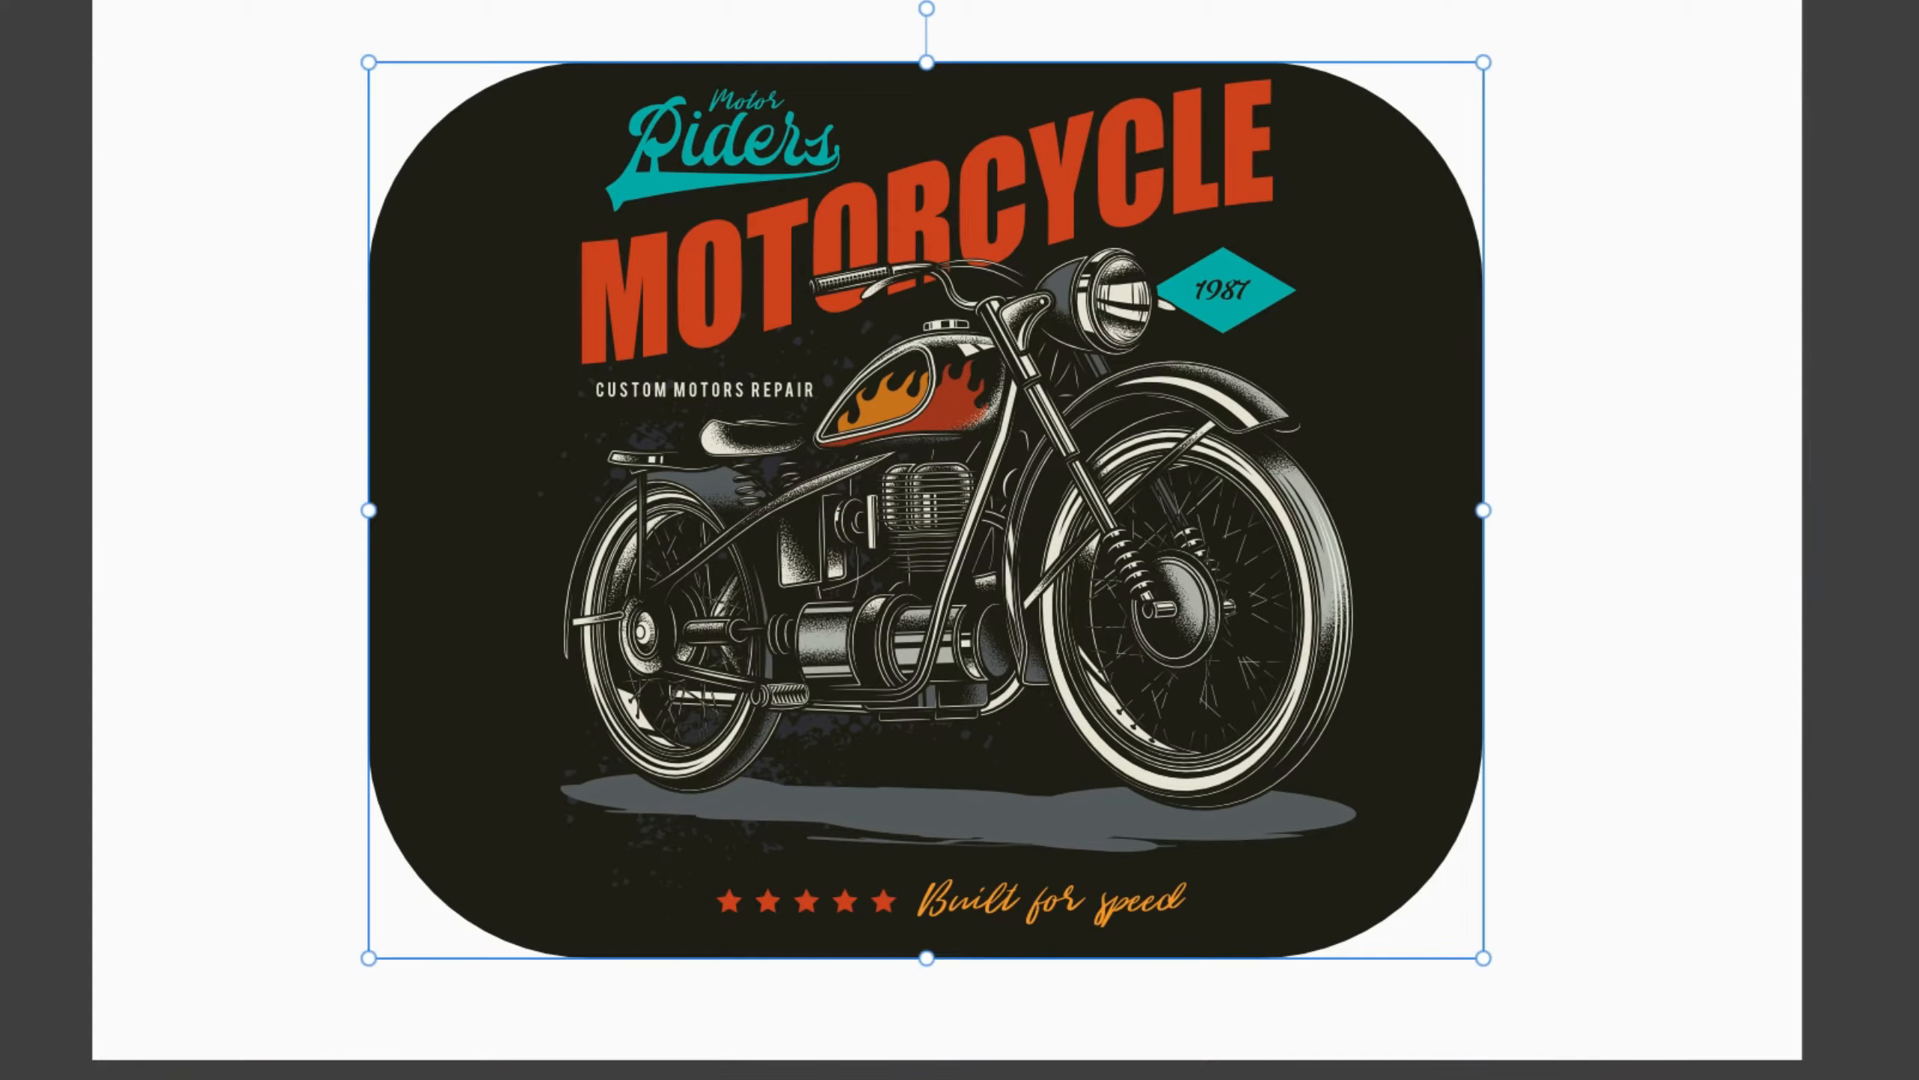
{"action": "left_click", "coordinate": [1756, 590]}
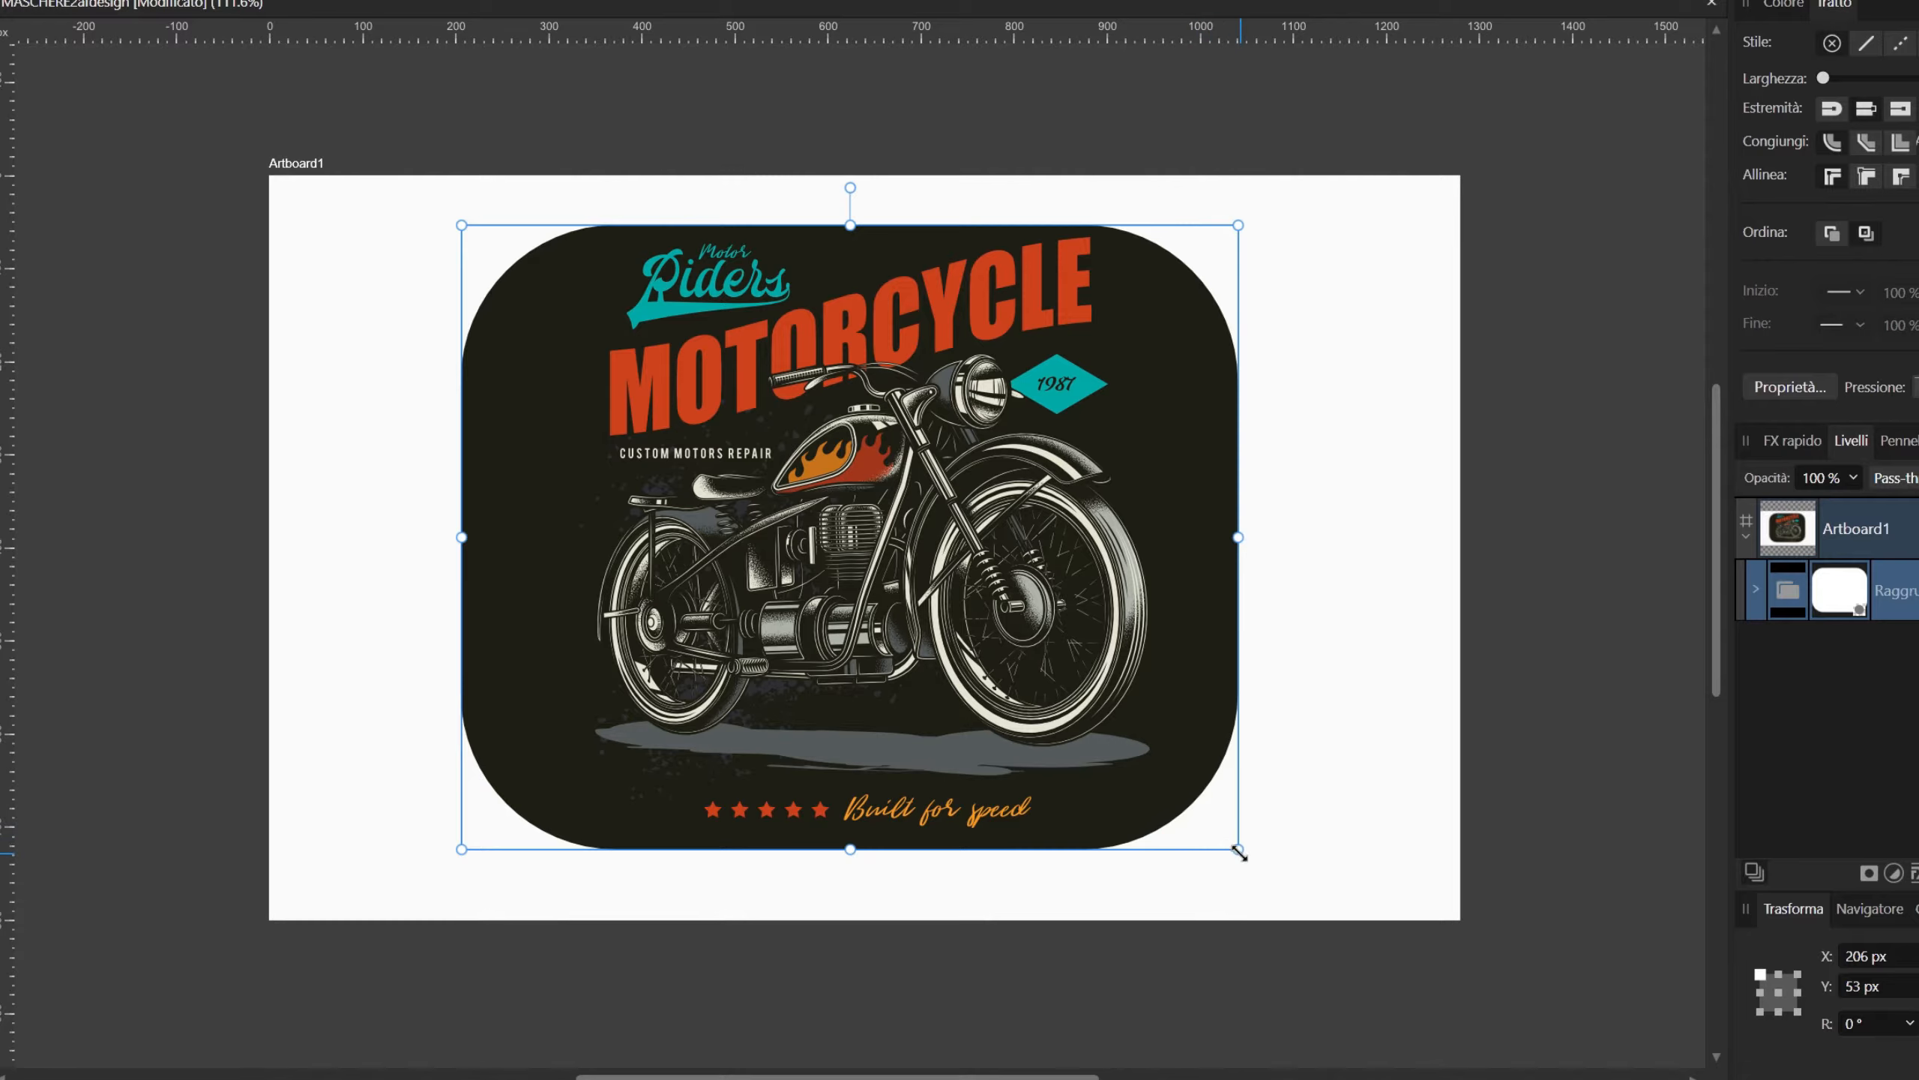
{"action": "left_click_drag", "start_coordinate": [1239, 852], "coordinate": [1285, 887]}
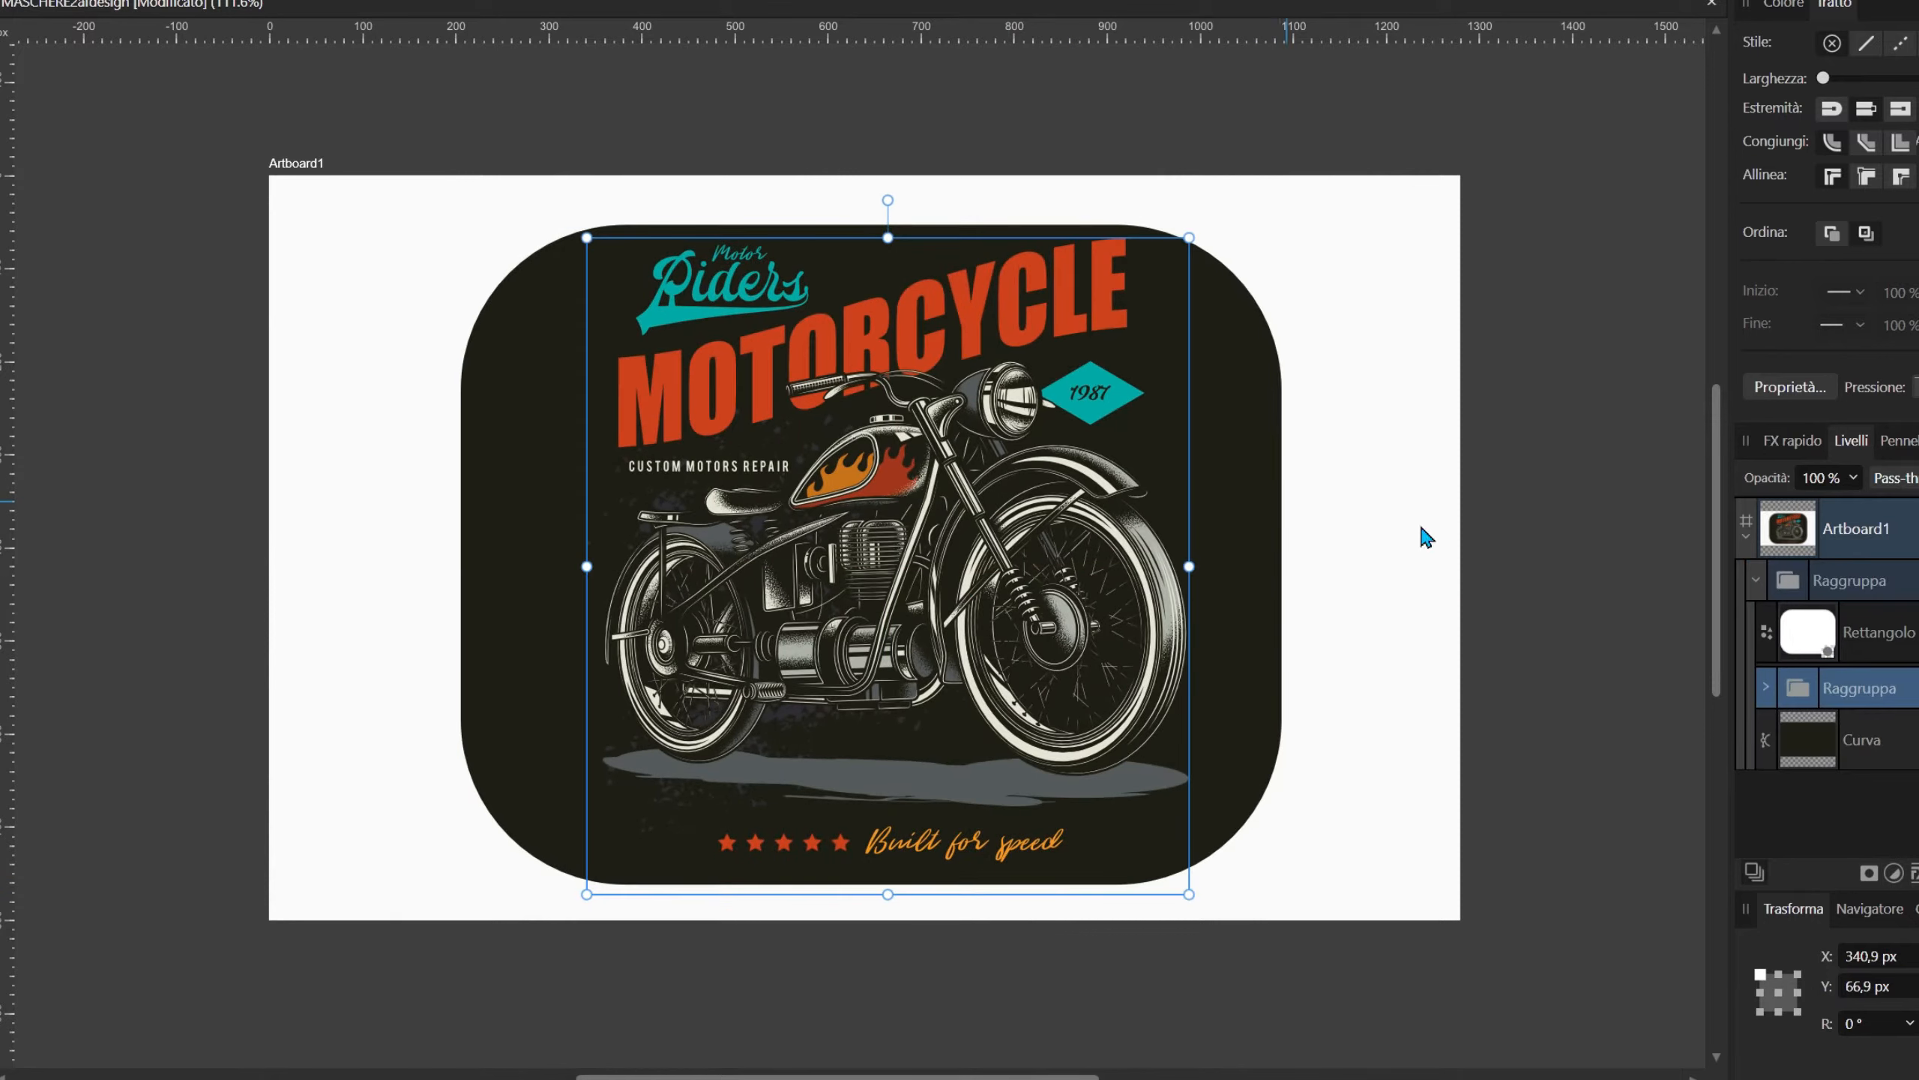
Step: Select the background curve inside the masked group, and try enlarging the rounded rectangle mask by itself
{"action": "left_click", "coordinate": [1228, 521]}
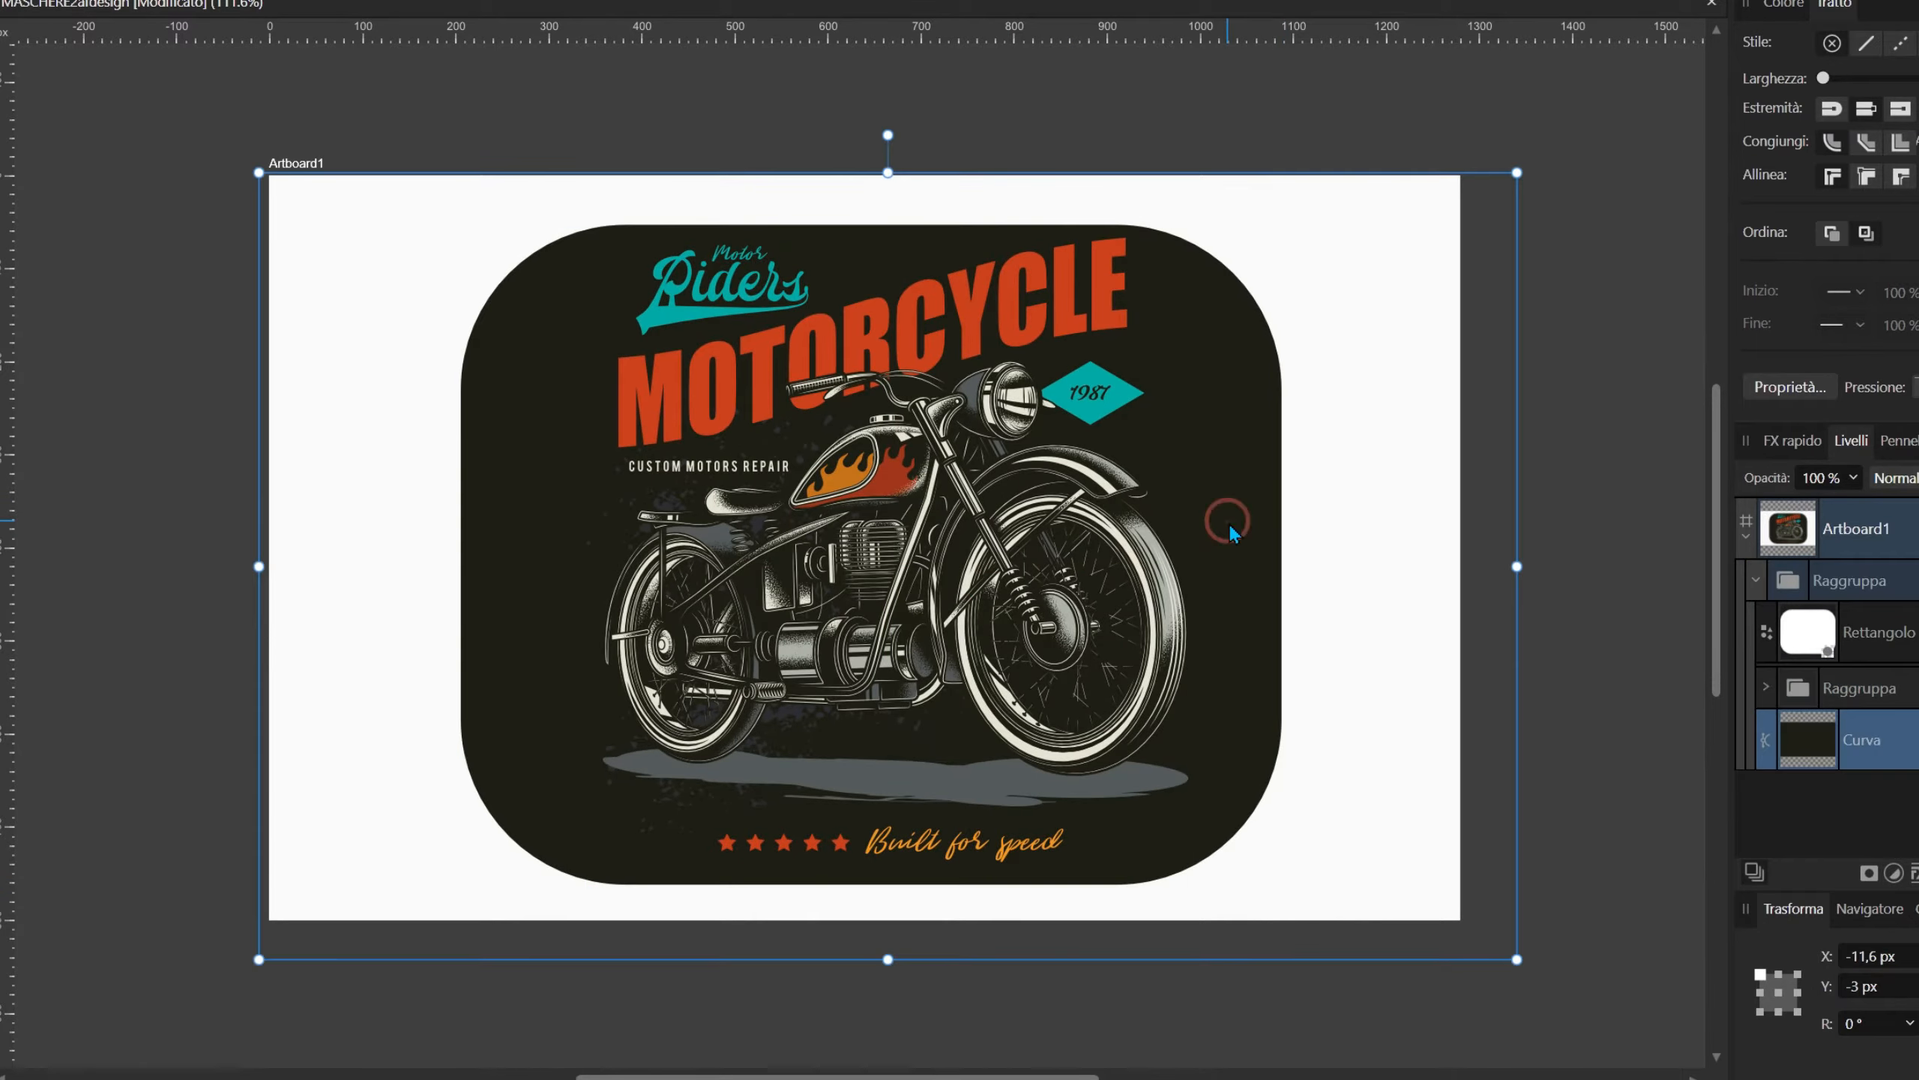
{"action": "mouse_move", "coordinate": [1228, 523]}
{"action": "left_mouse_down"}
{"action": "mouse_move", "coordinate": [1152, 451]}
{"action": "mouse_move", "coordinate": [1256, 495]}
{"action": "mouse_move", "coordinate": [1232, 521]}
{"action": "left_mouse_up"}
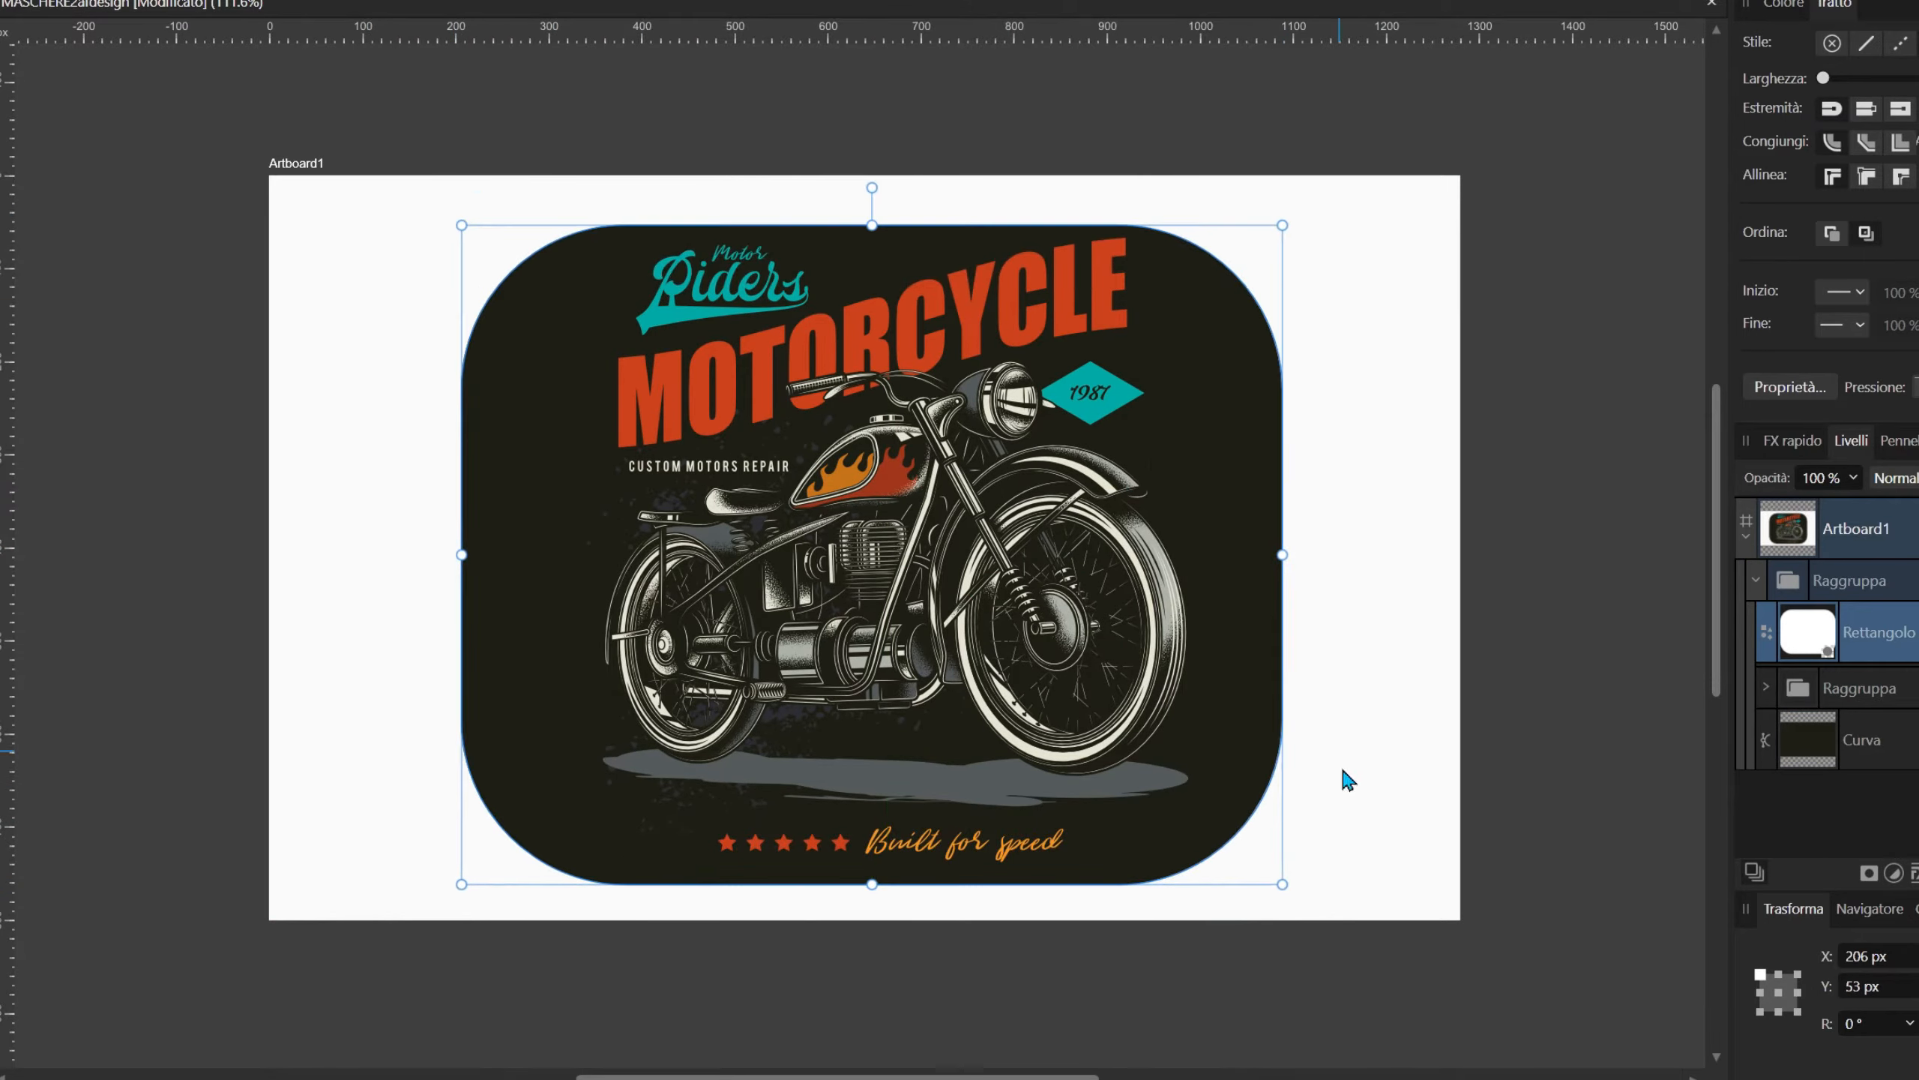
{"action": "left_click_drag", "start_coordinate": [1283, 885], "coordinate": [1328, 920]}
{"action": "left_click_drag", "start_coordinate": [1276, 623], "coordinate": [1264, 603]}
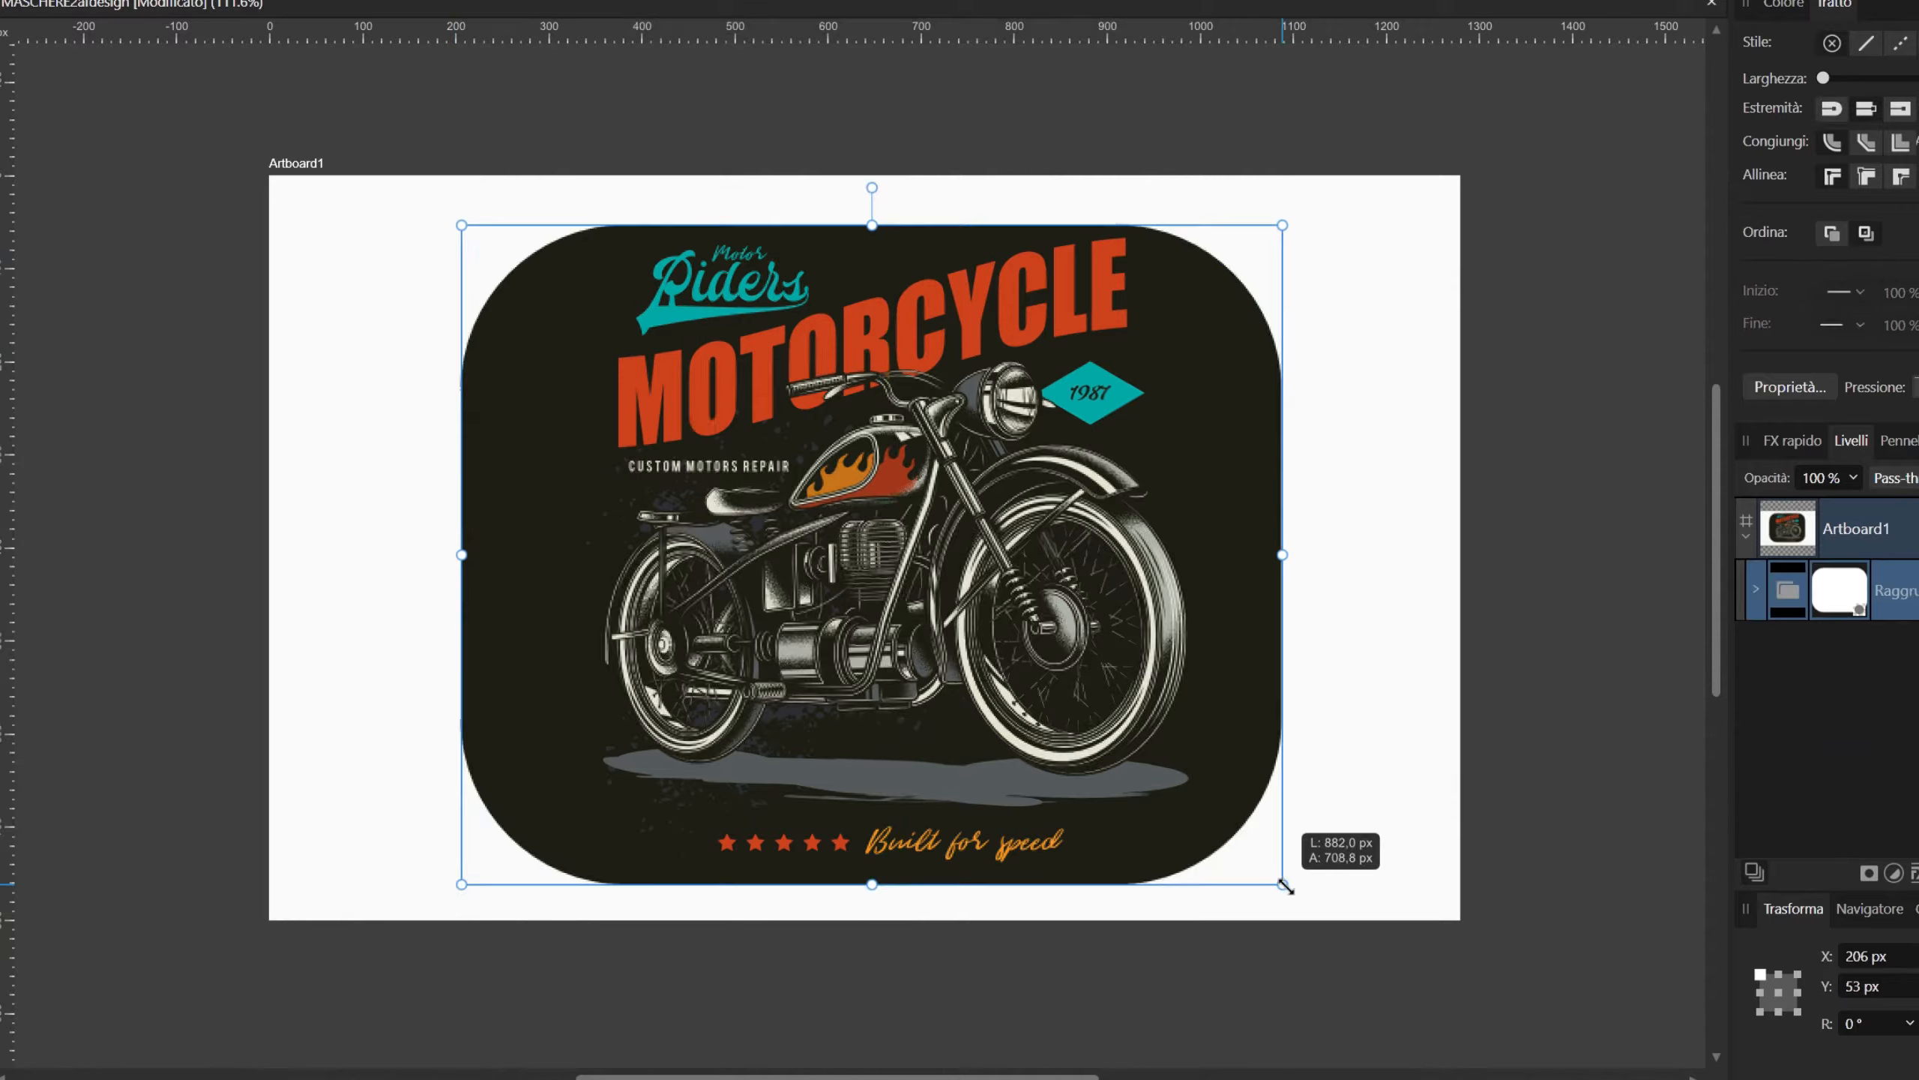
Step: Move the inner motorcycle group down inside the mask to Y 94,6 px and shrink it slightly
{"action": "left_click_drag", "start_coordinate": [1285, 886], "coordinate": [1282, 885]}
{"action": "left_click", "coordinate": [1755, 601]}
{"action": "left_click", "coordinate": [1778, 690]}
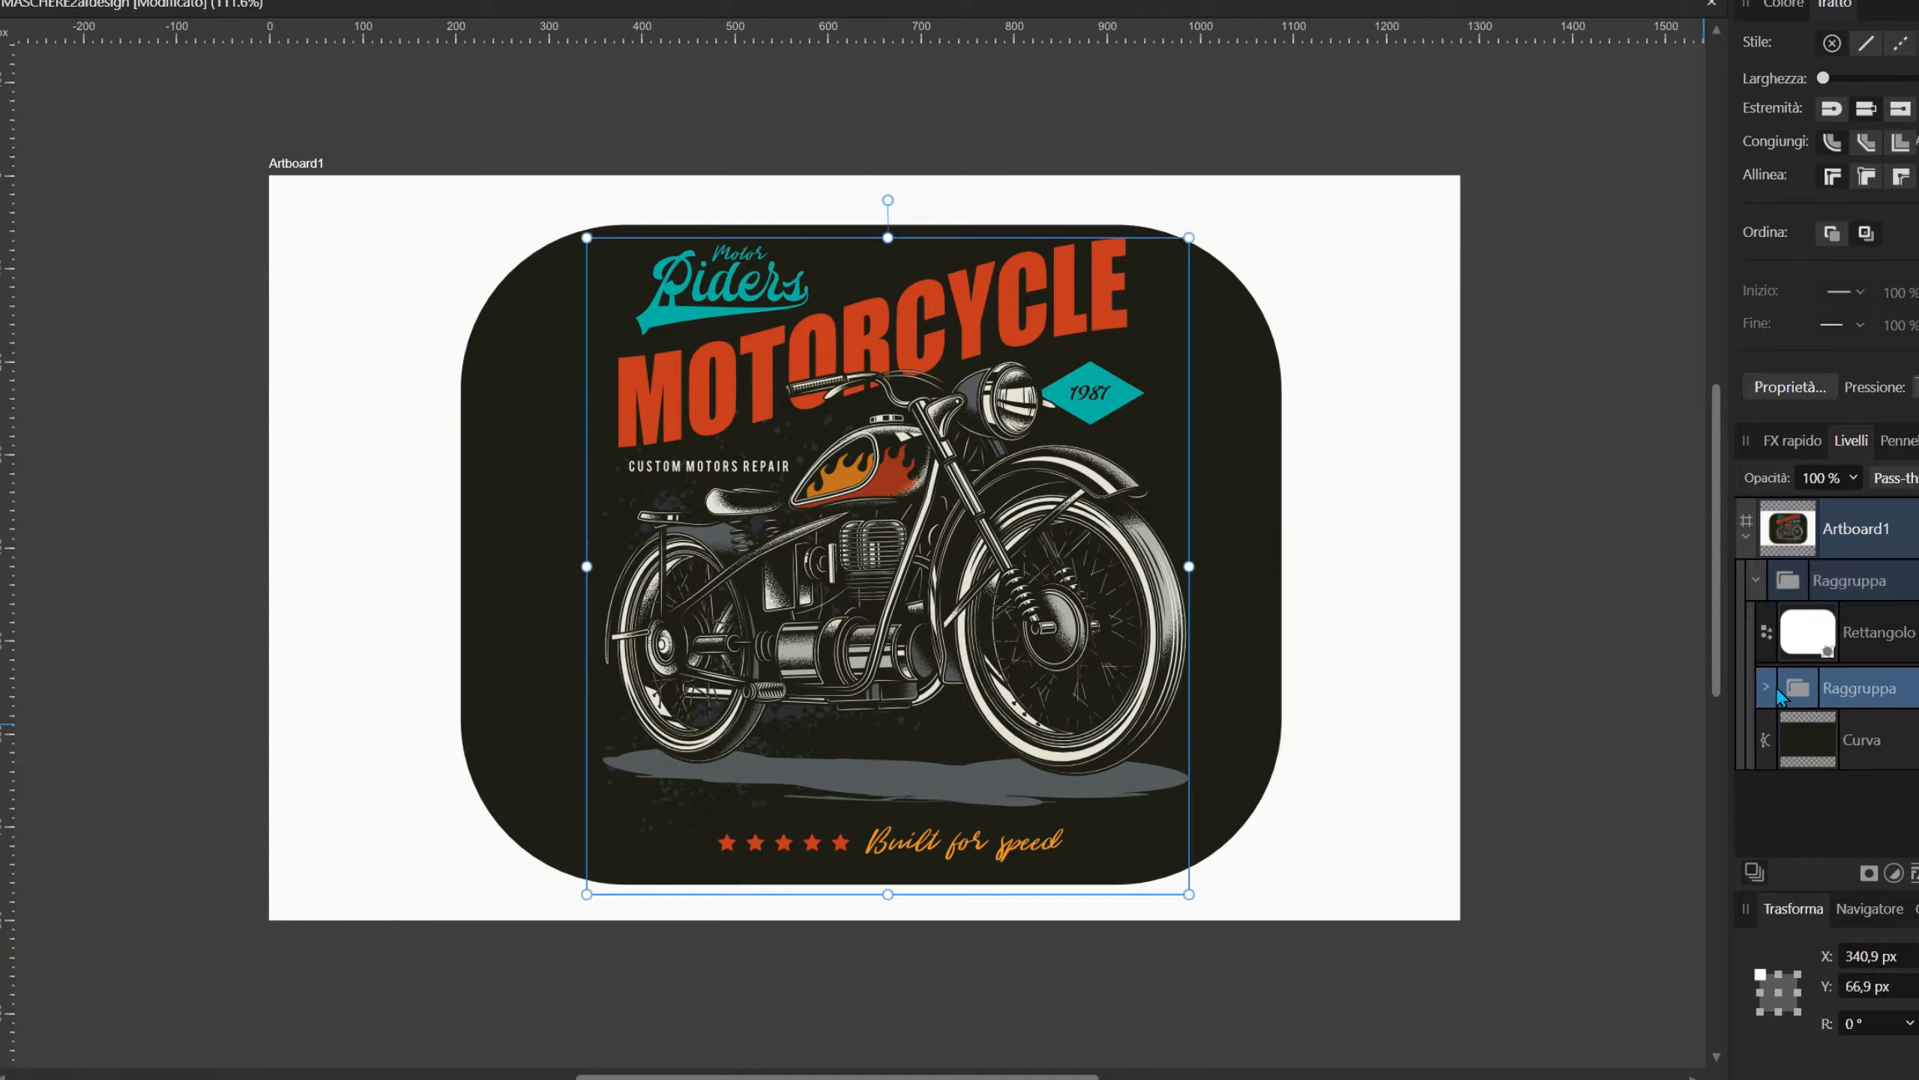
{"action": "mouse_move", "coordinate": [1064, 539]}
{"action": "left_mouse_down"}
{"action": "mouse_move", "coordinate": [914, 565]}
{"action": "mouse_move", "coordinate": [1300, 565]}
{"action": "mouse_move", "coordinate": [1064, 565]}
{"action": "left_mouse_up"}
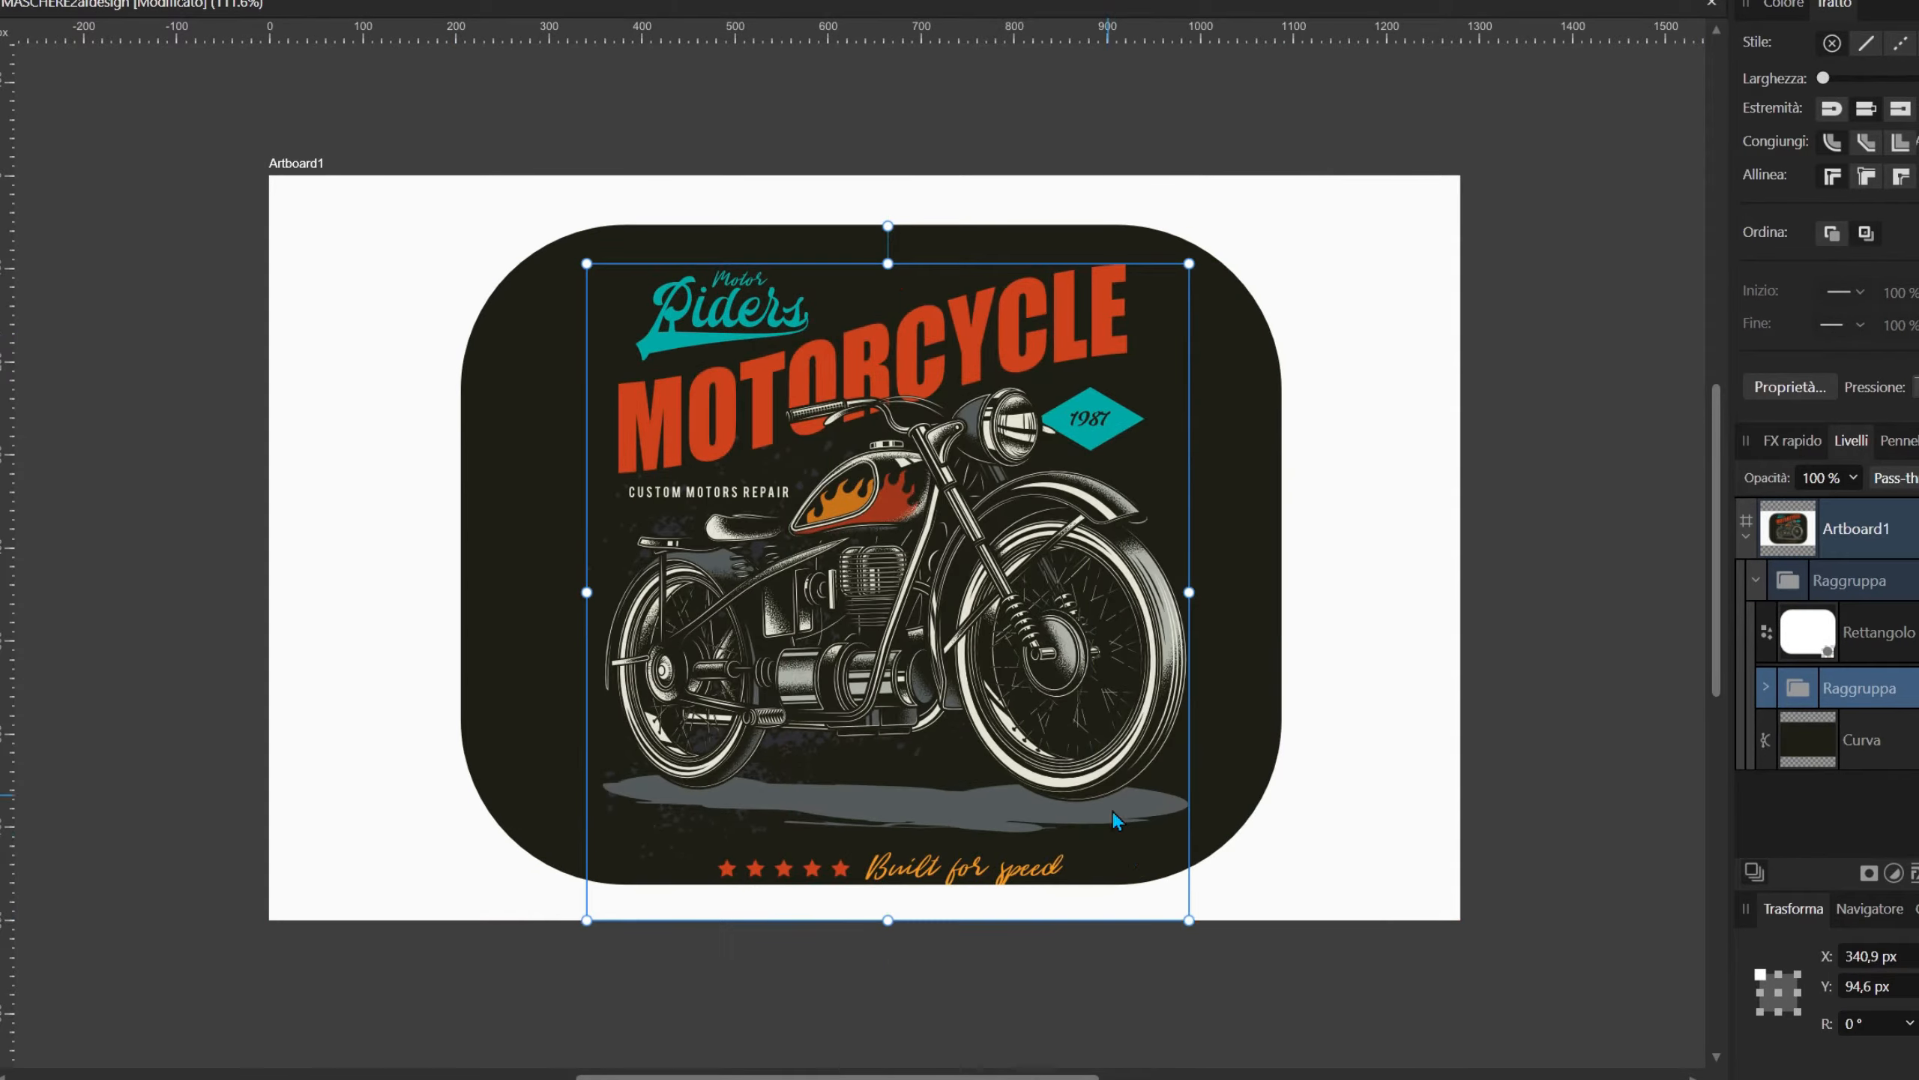
{"action": "left_click_drag", "start_coordinate": [1189, 920], "coordinate": [1165, 866]}
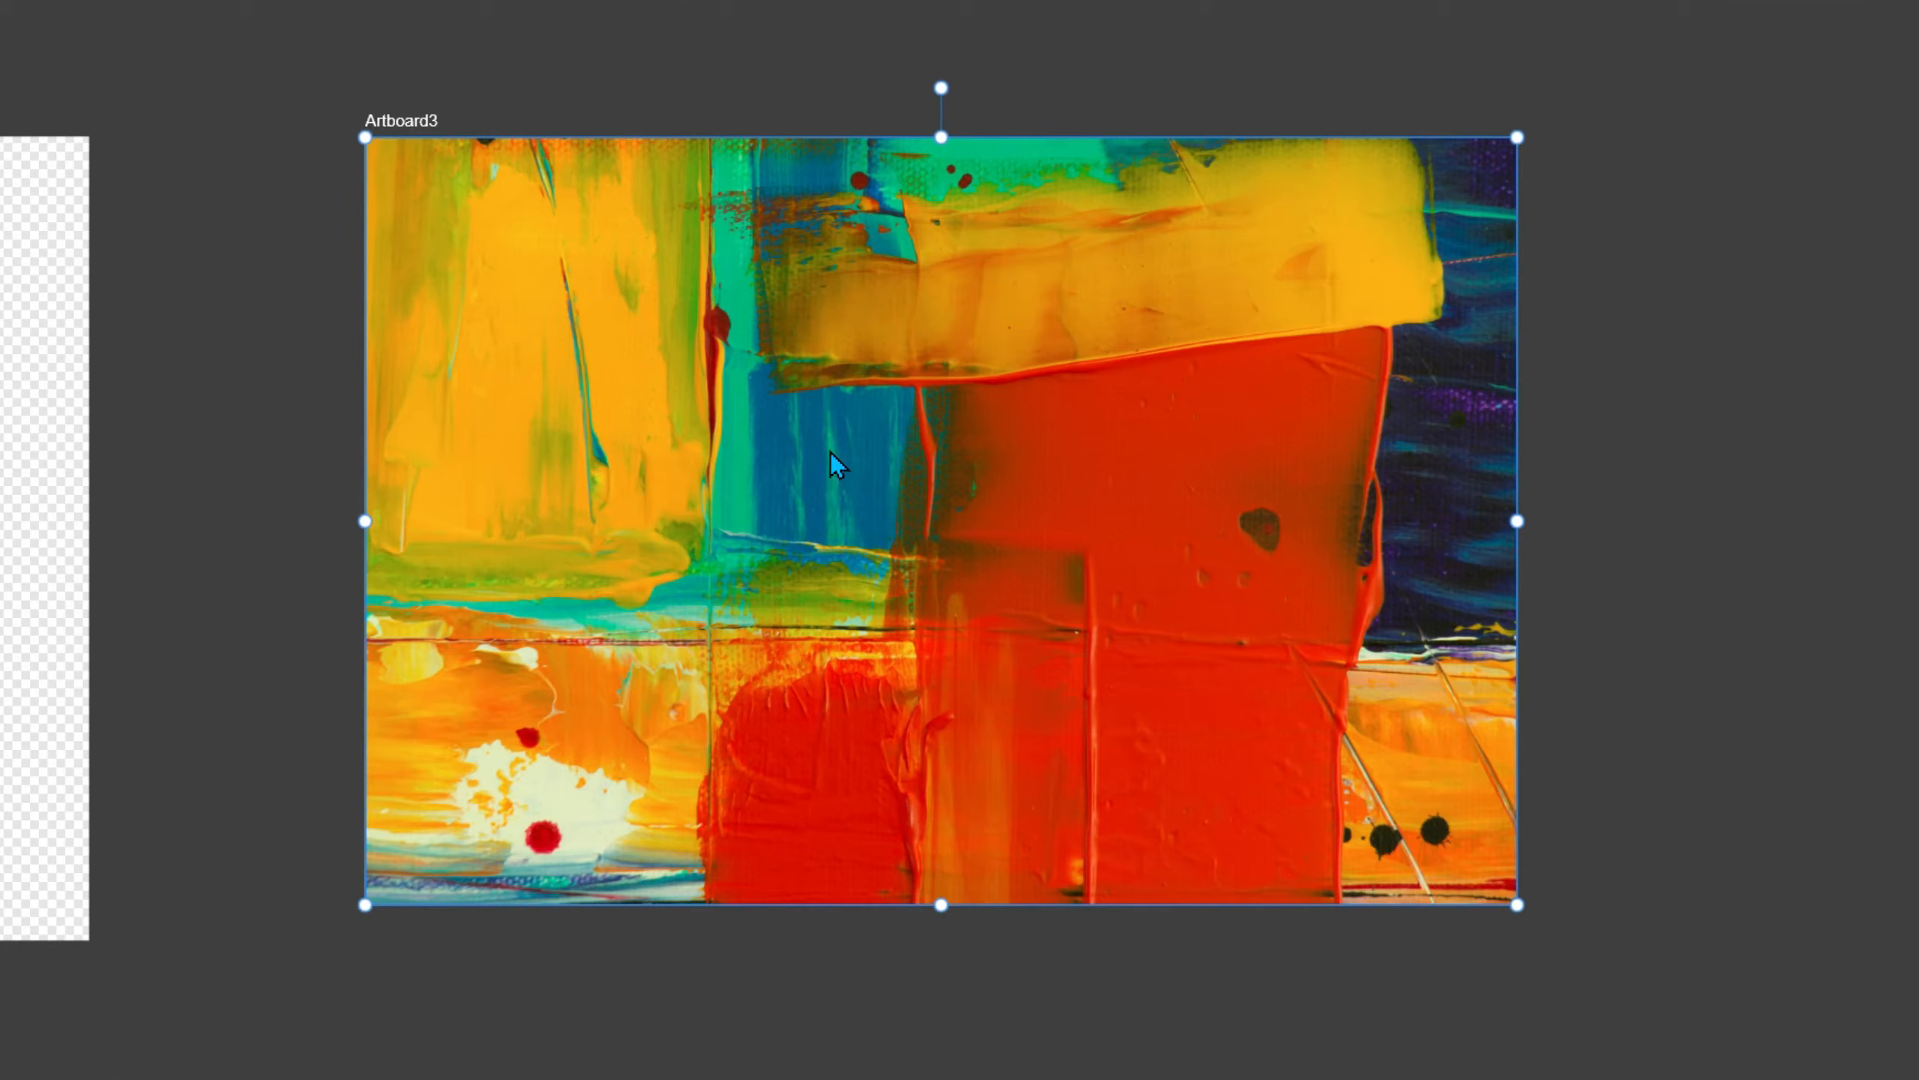
Step: Add the artistic text MASCHERA over the abstract painting on Artboard3
{"action": "left_click", "coordinate": [27, 724]}
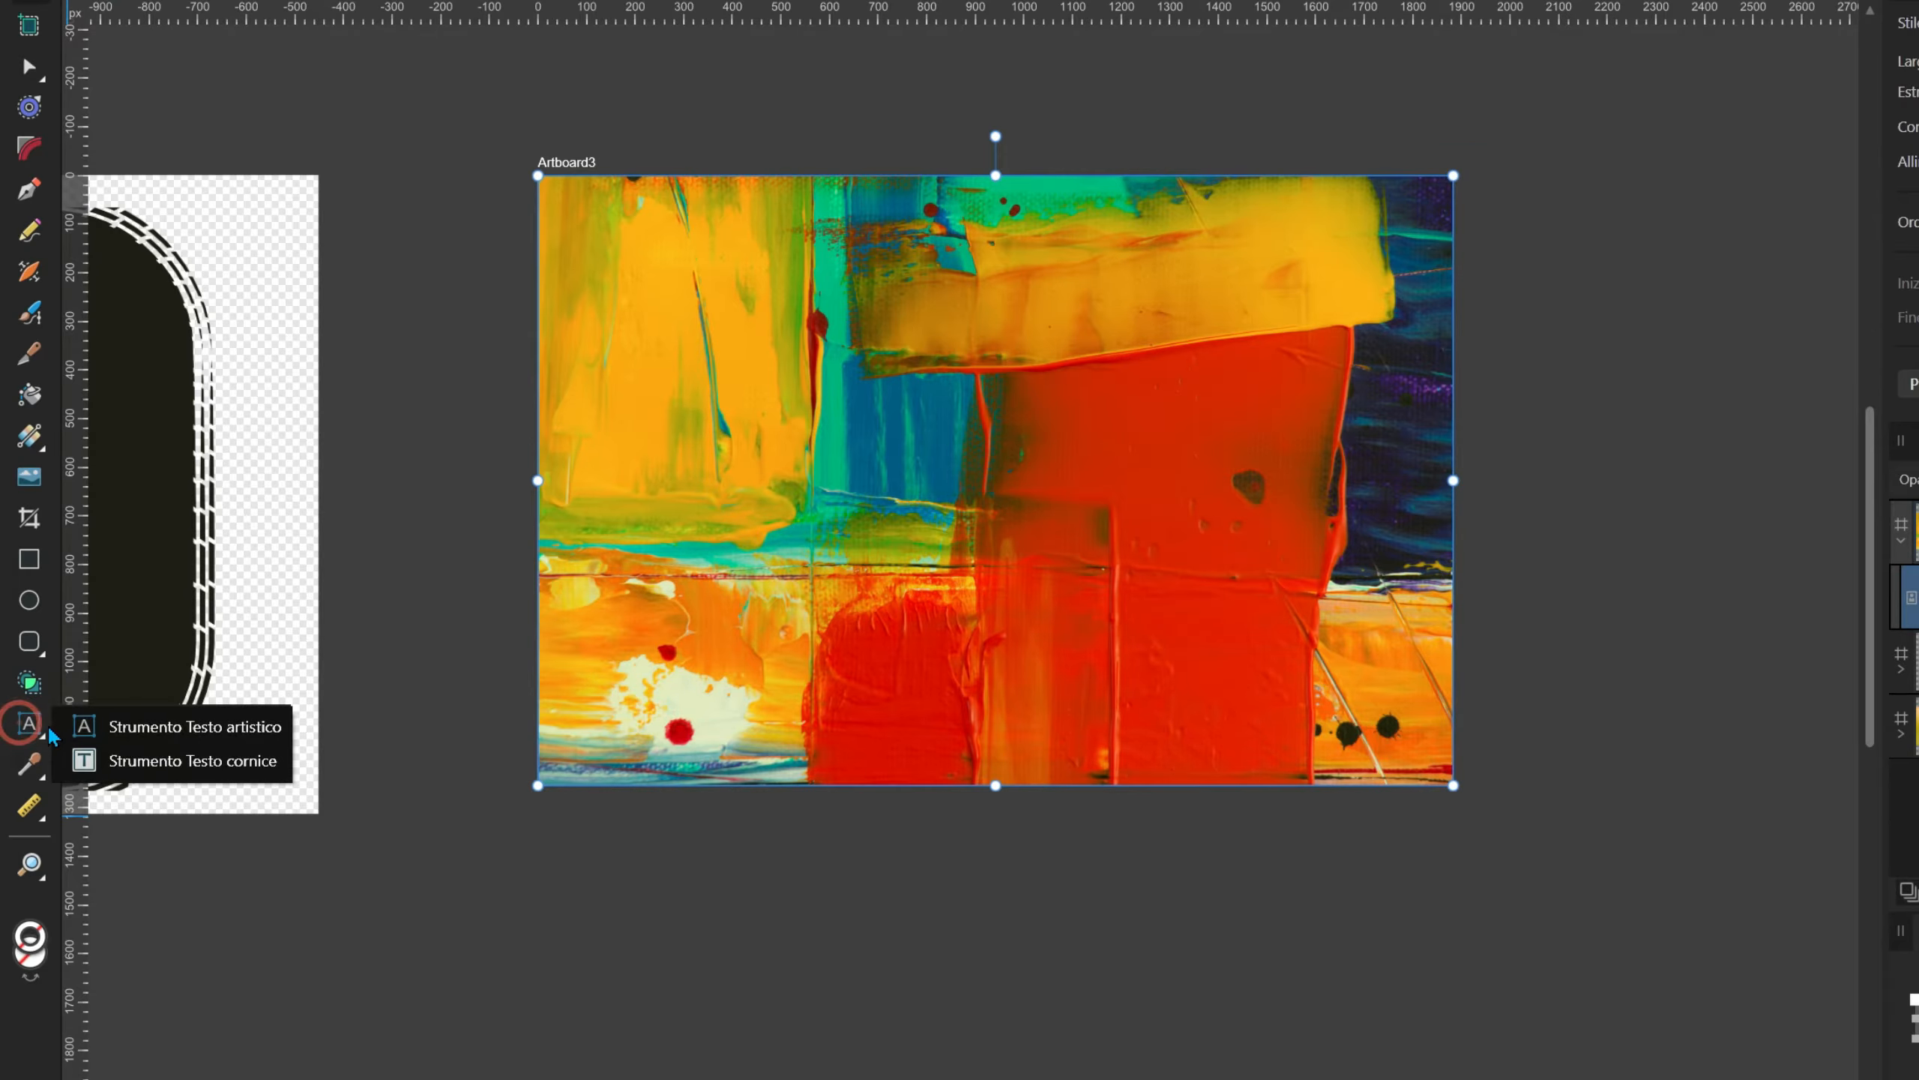
{"action": "left_click", "coordinate": [84, 728]}
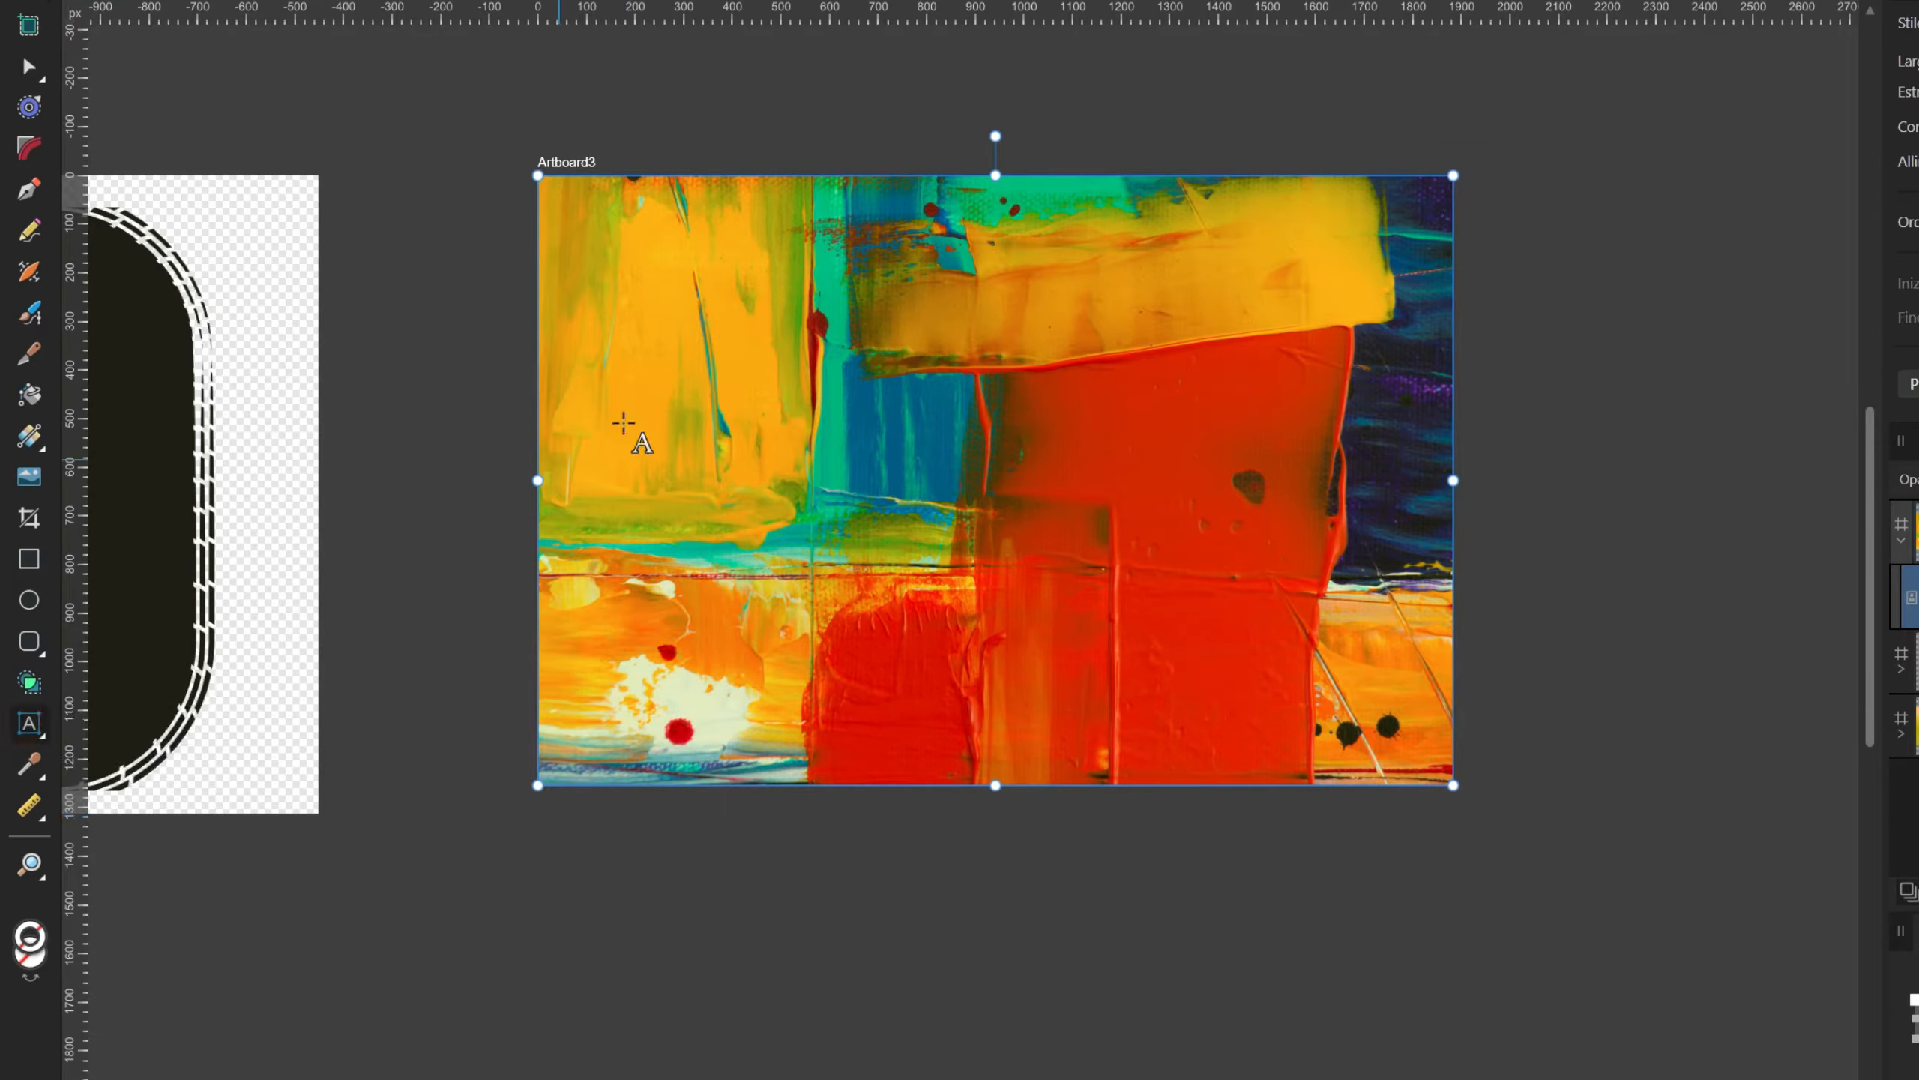
{"action": "left_click_drag", "start_coordinate": [705, 395], "coordinate": [843, 523]}
{"action": "type", "text": "MASC"}
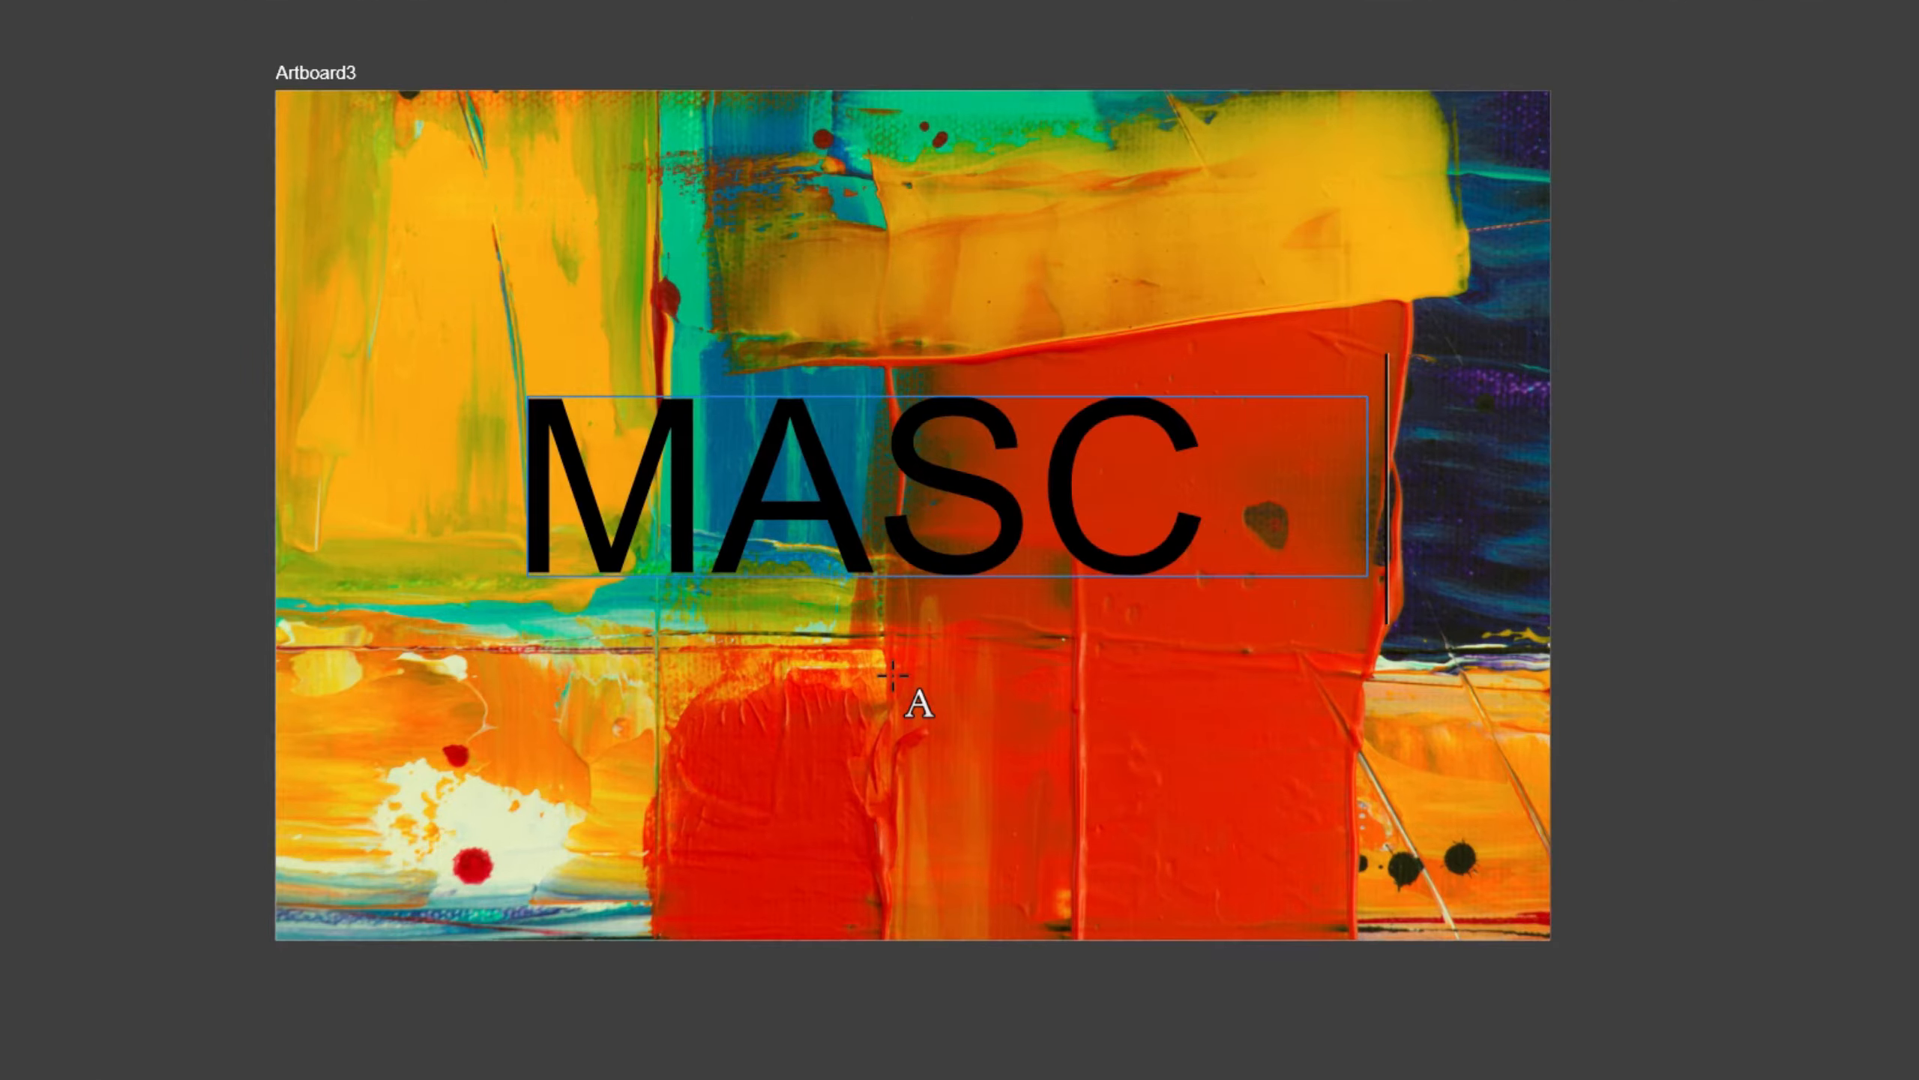
{"action": "type", "text": "HERA"}
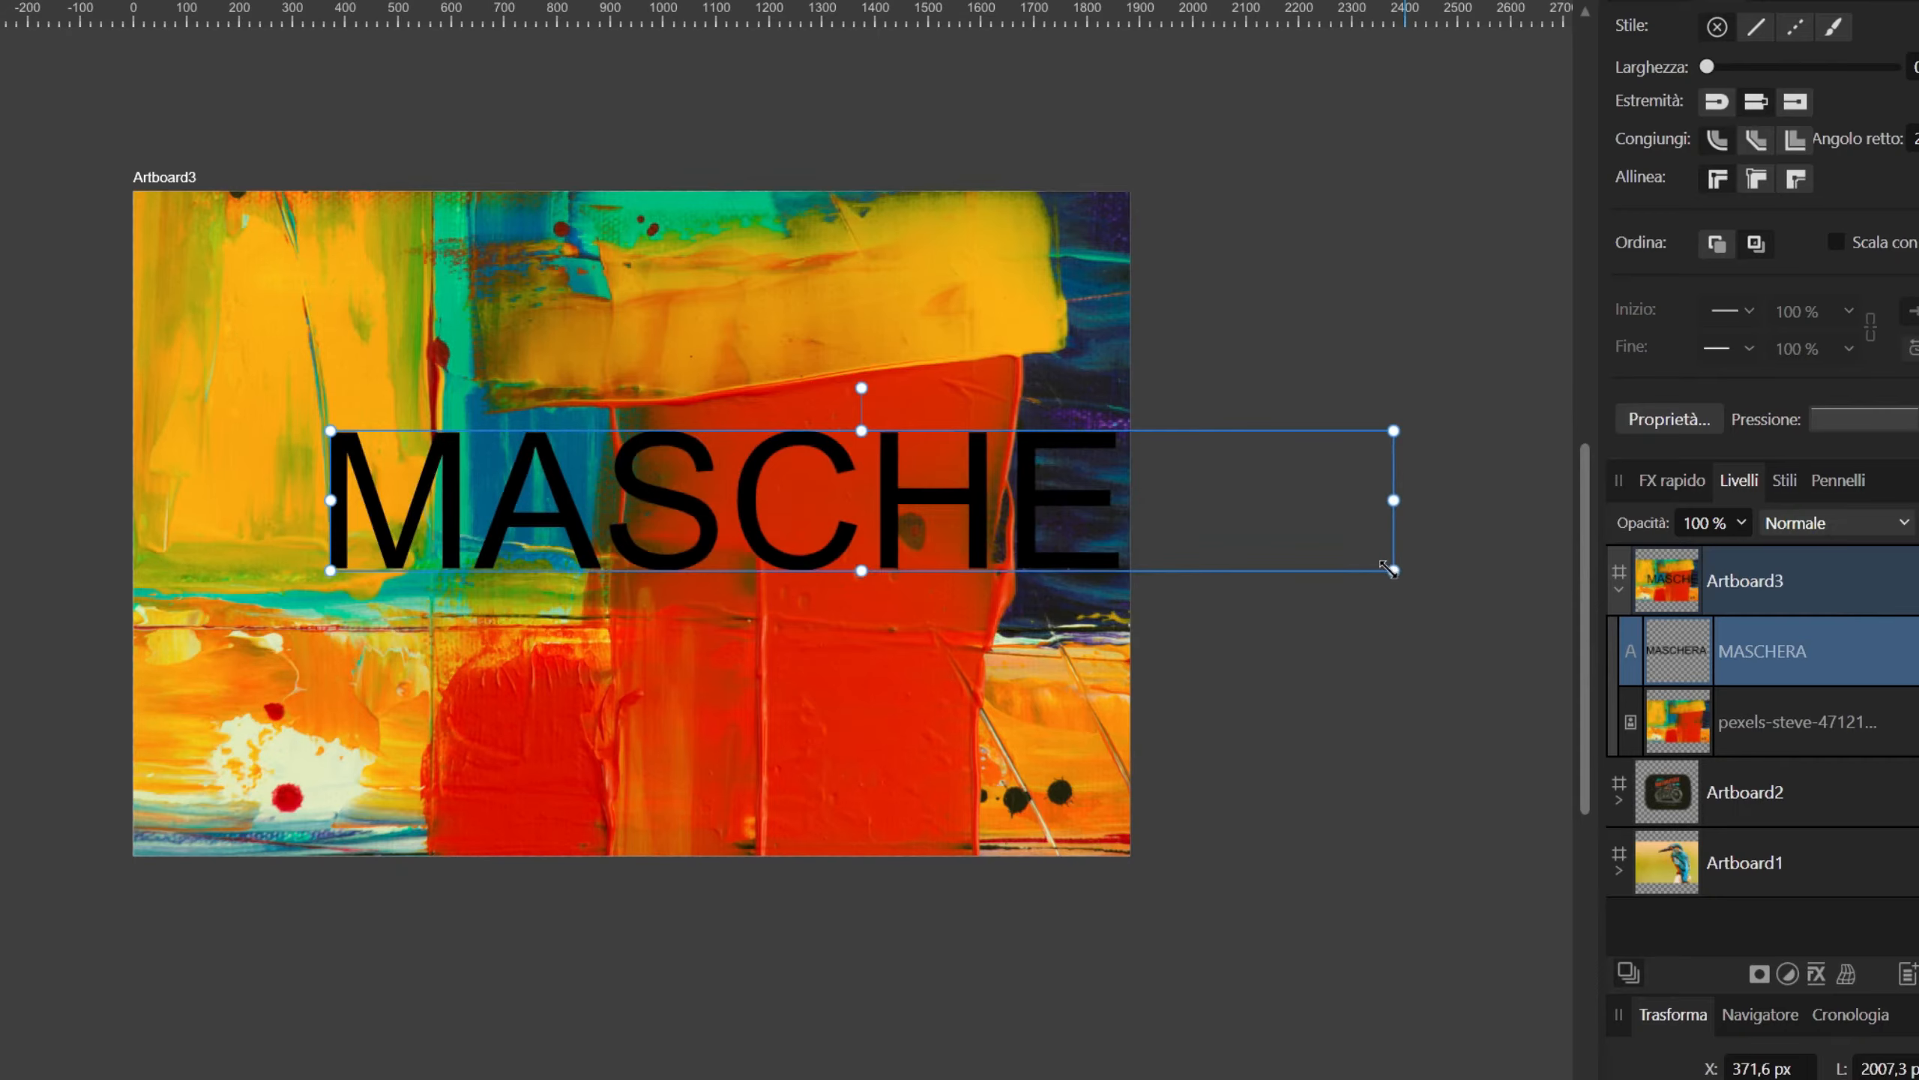
Step: Shrink the MASCHERA text to about 226,9 pt so it fits inside the painting, and set its font to Azo Sans Uber
{"action": "left_click_drag", "start_coordinate": [1891, 576], "coordinate": [1388, 510]}
{"action": "left_click_drag", "start_coordinate": [844, 478], "coordinate": [810, 541]}
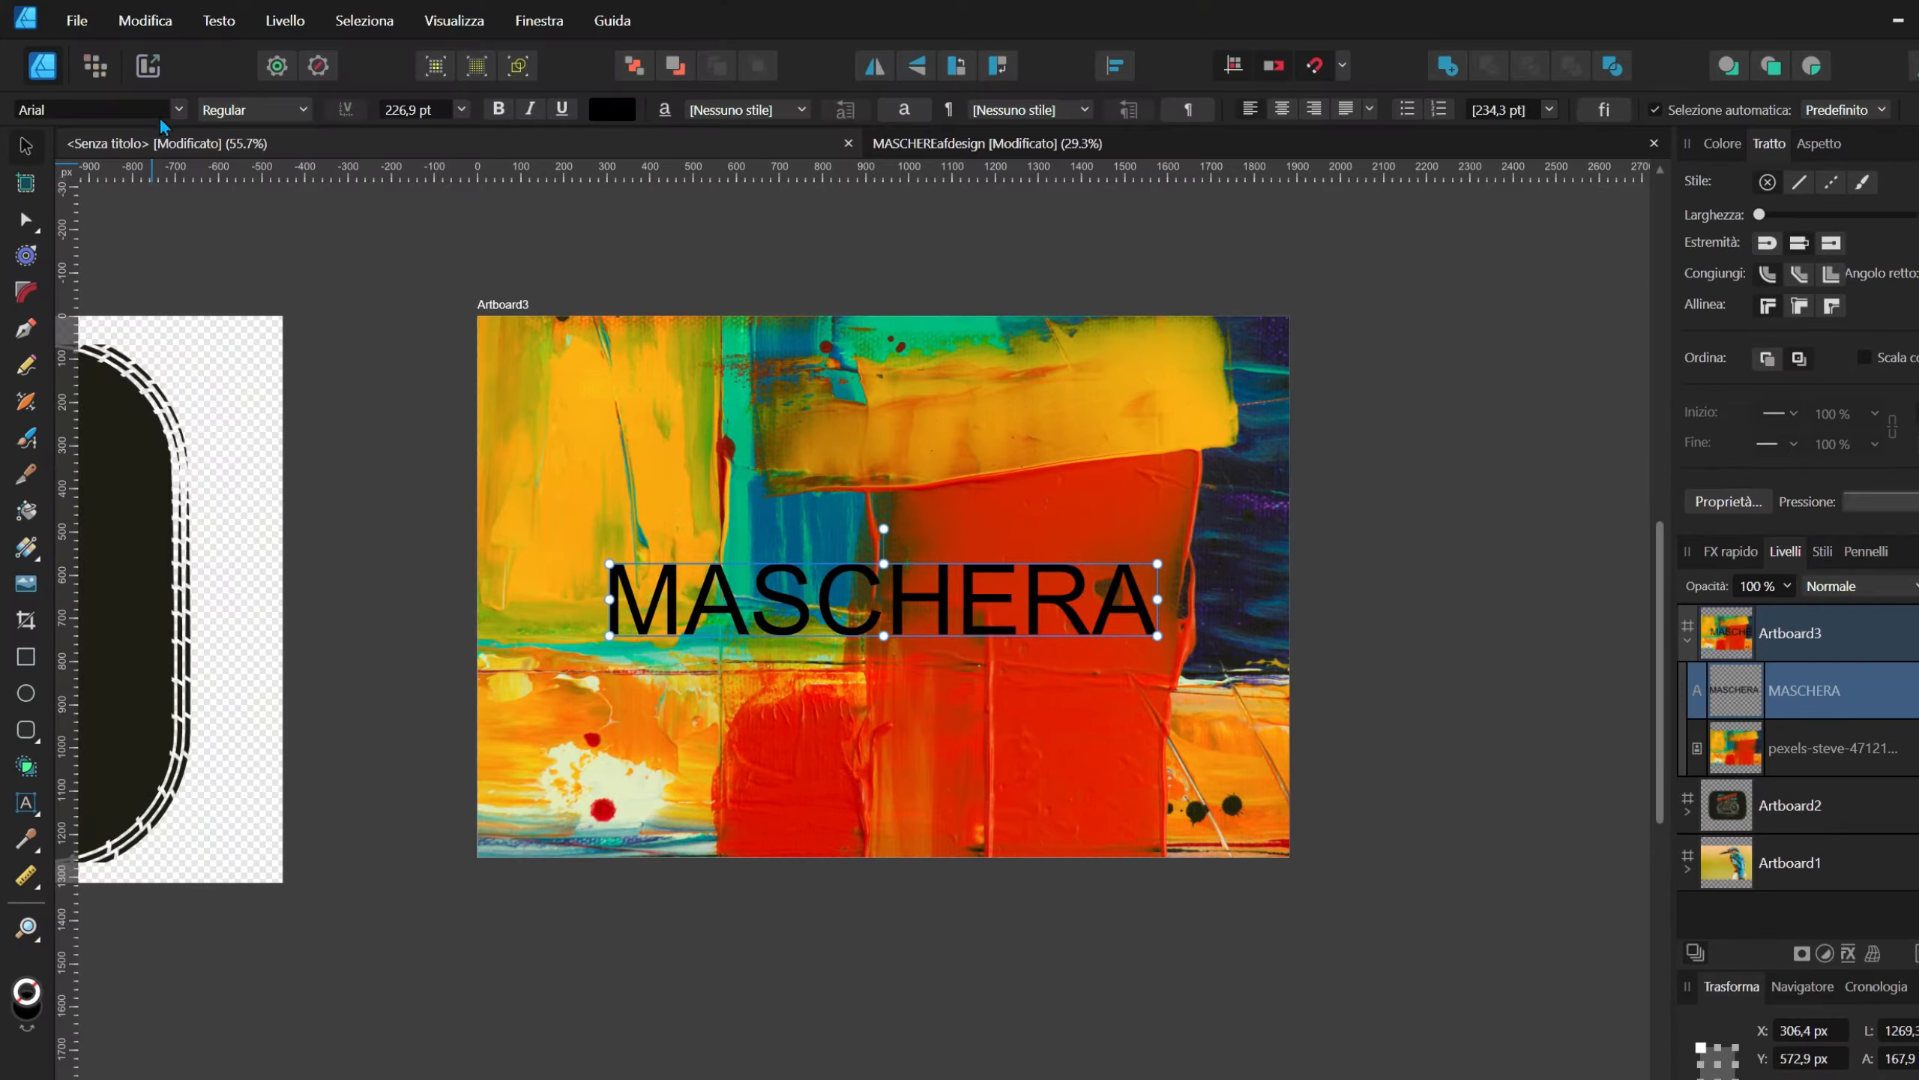
{"action": "left_click", "coordinate": [180, 110]}
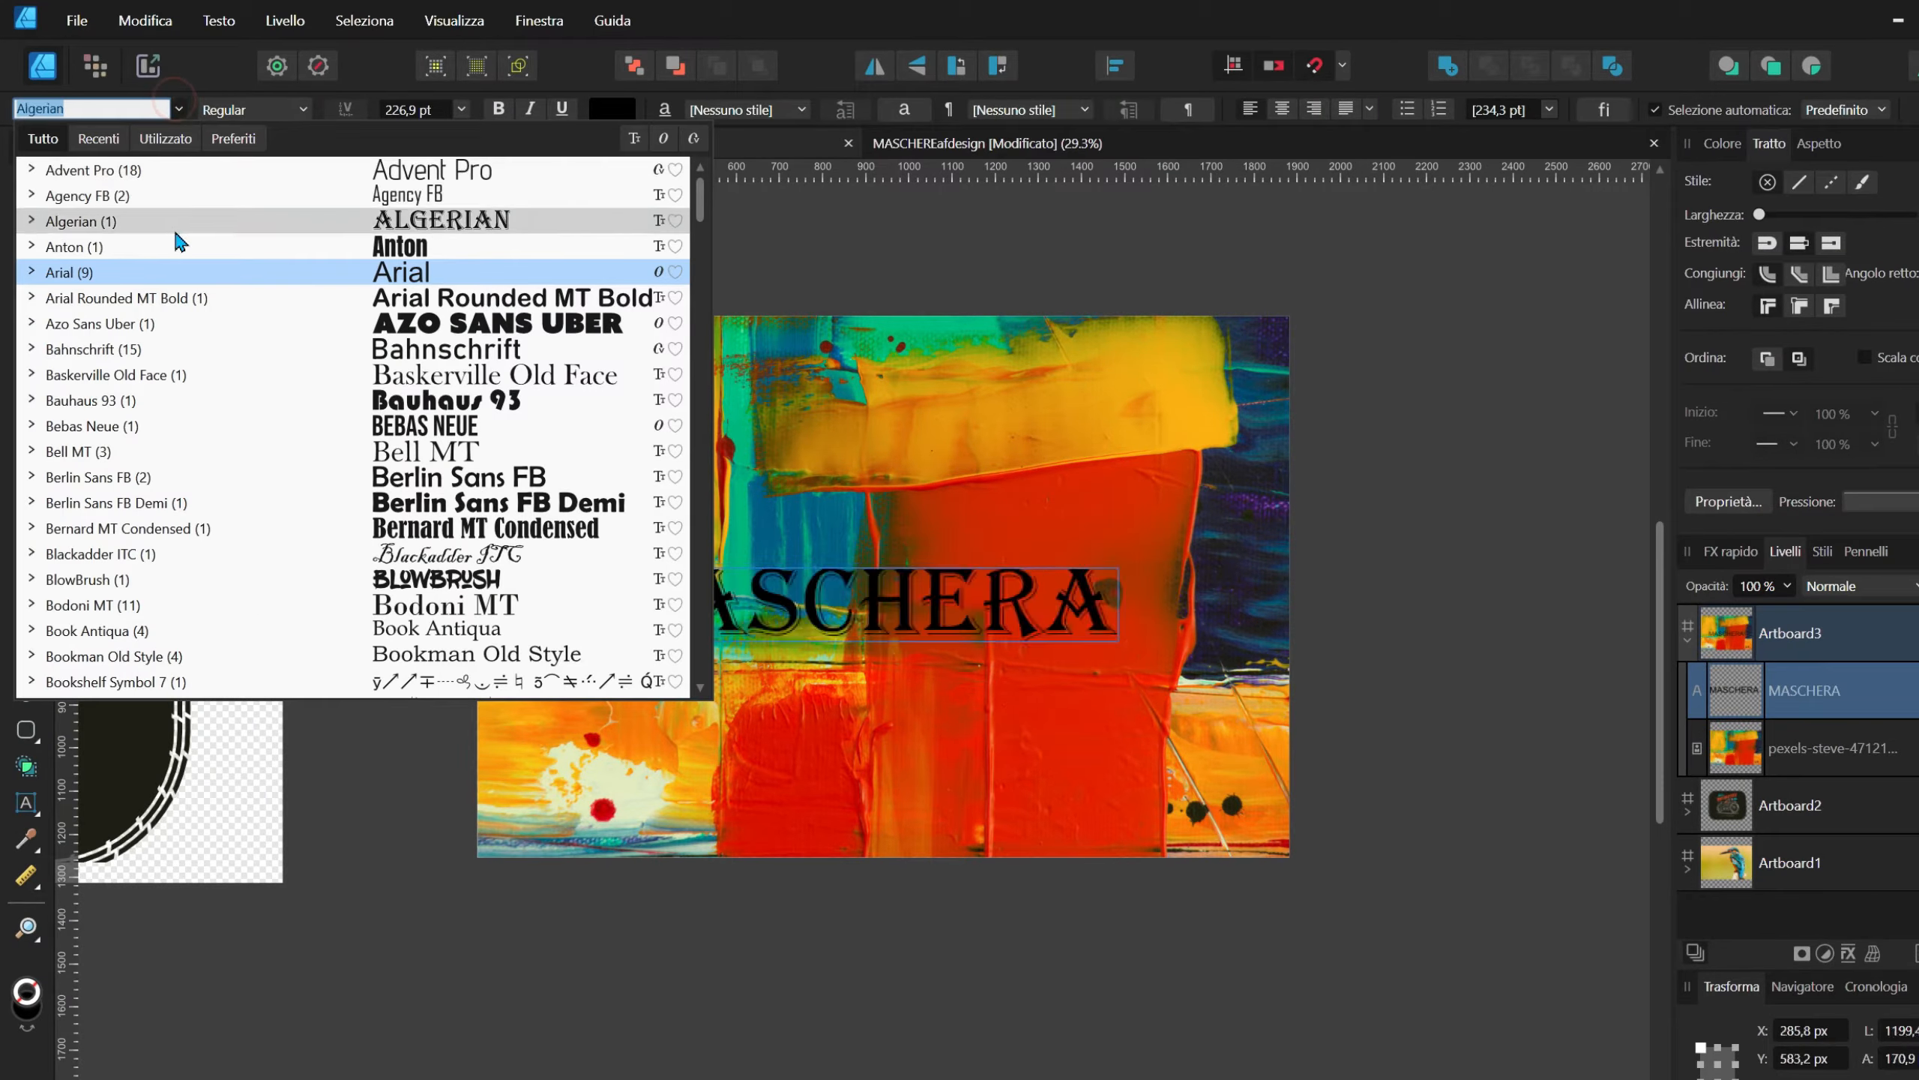
{"action": "left_click", "coordinate": [176, 326]}
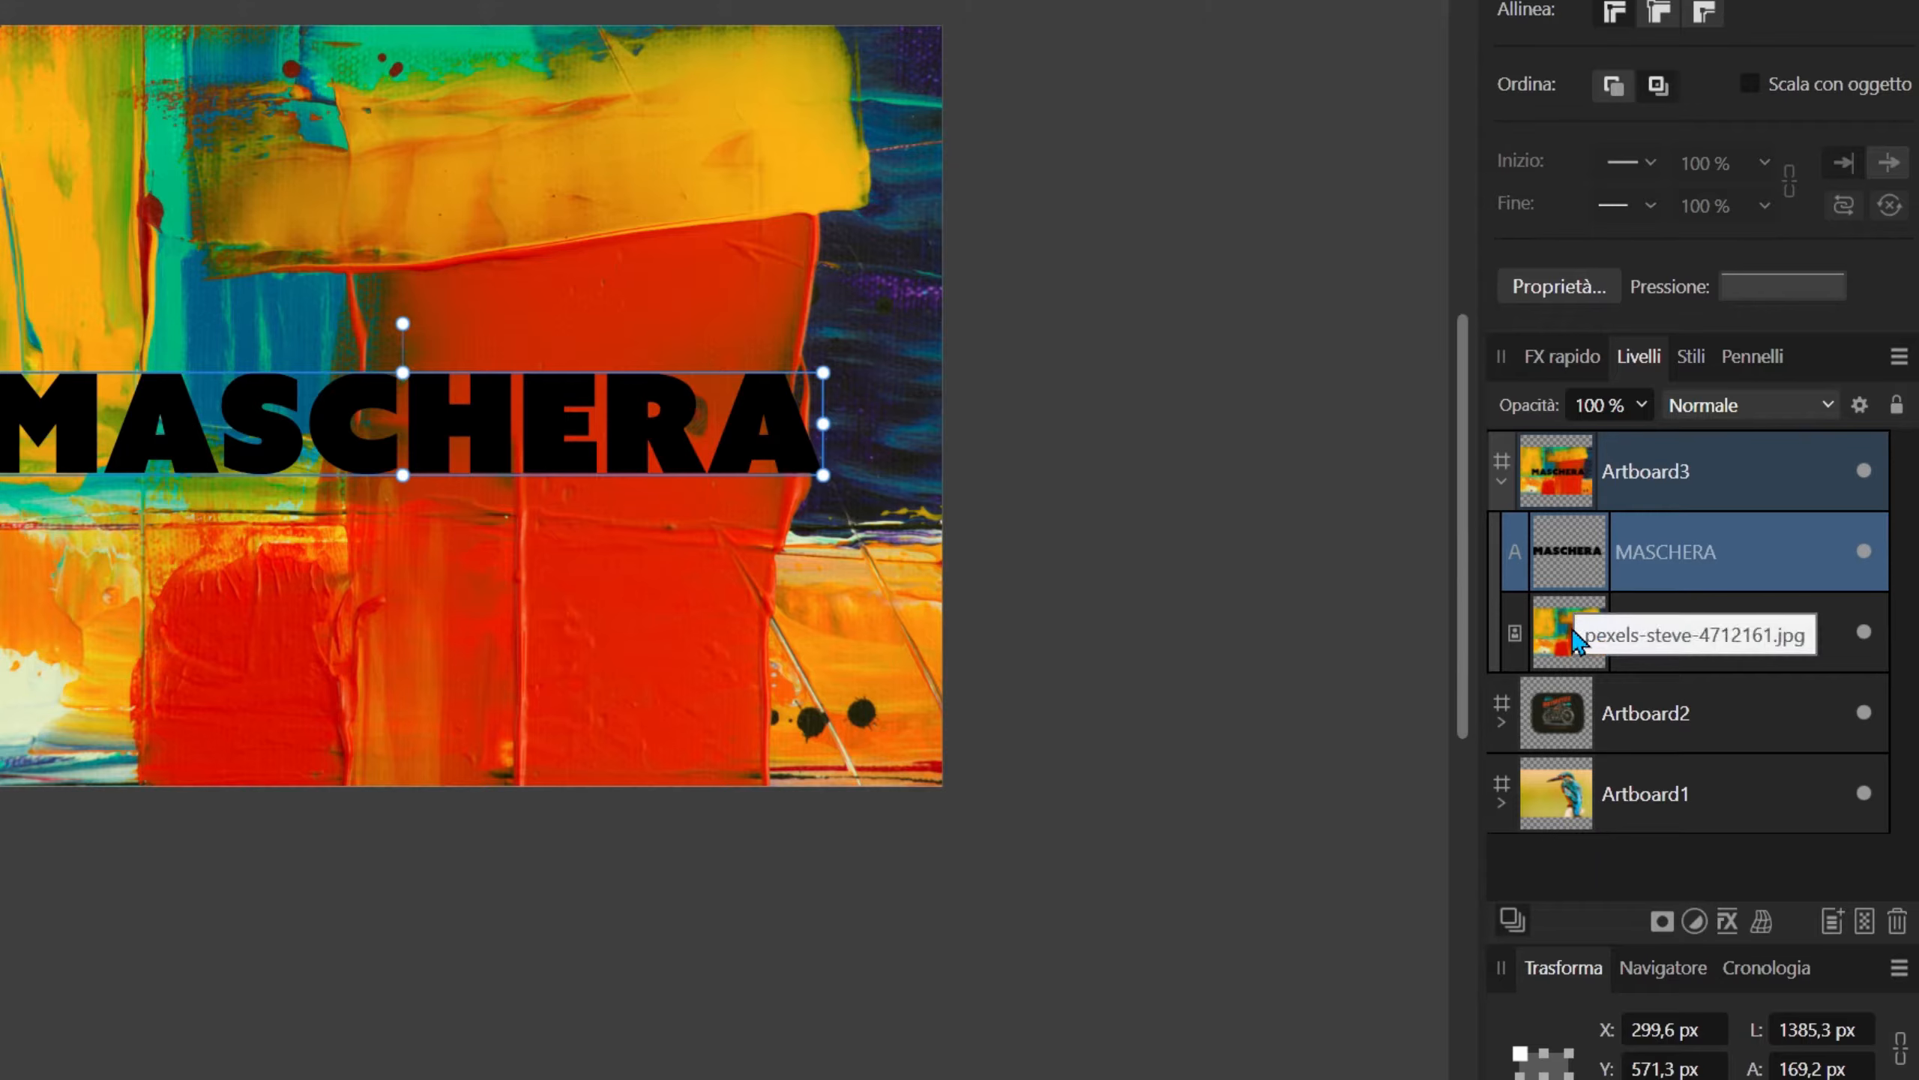
Step: Apply the MASCHERA text as a mask to the painting's image layer and select the text mask inside it
{"action": "left_click_drag", "start_coordinate": [1571, 577], "coordinate": [1575, 628]}
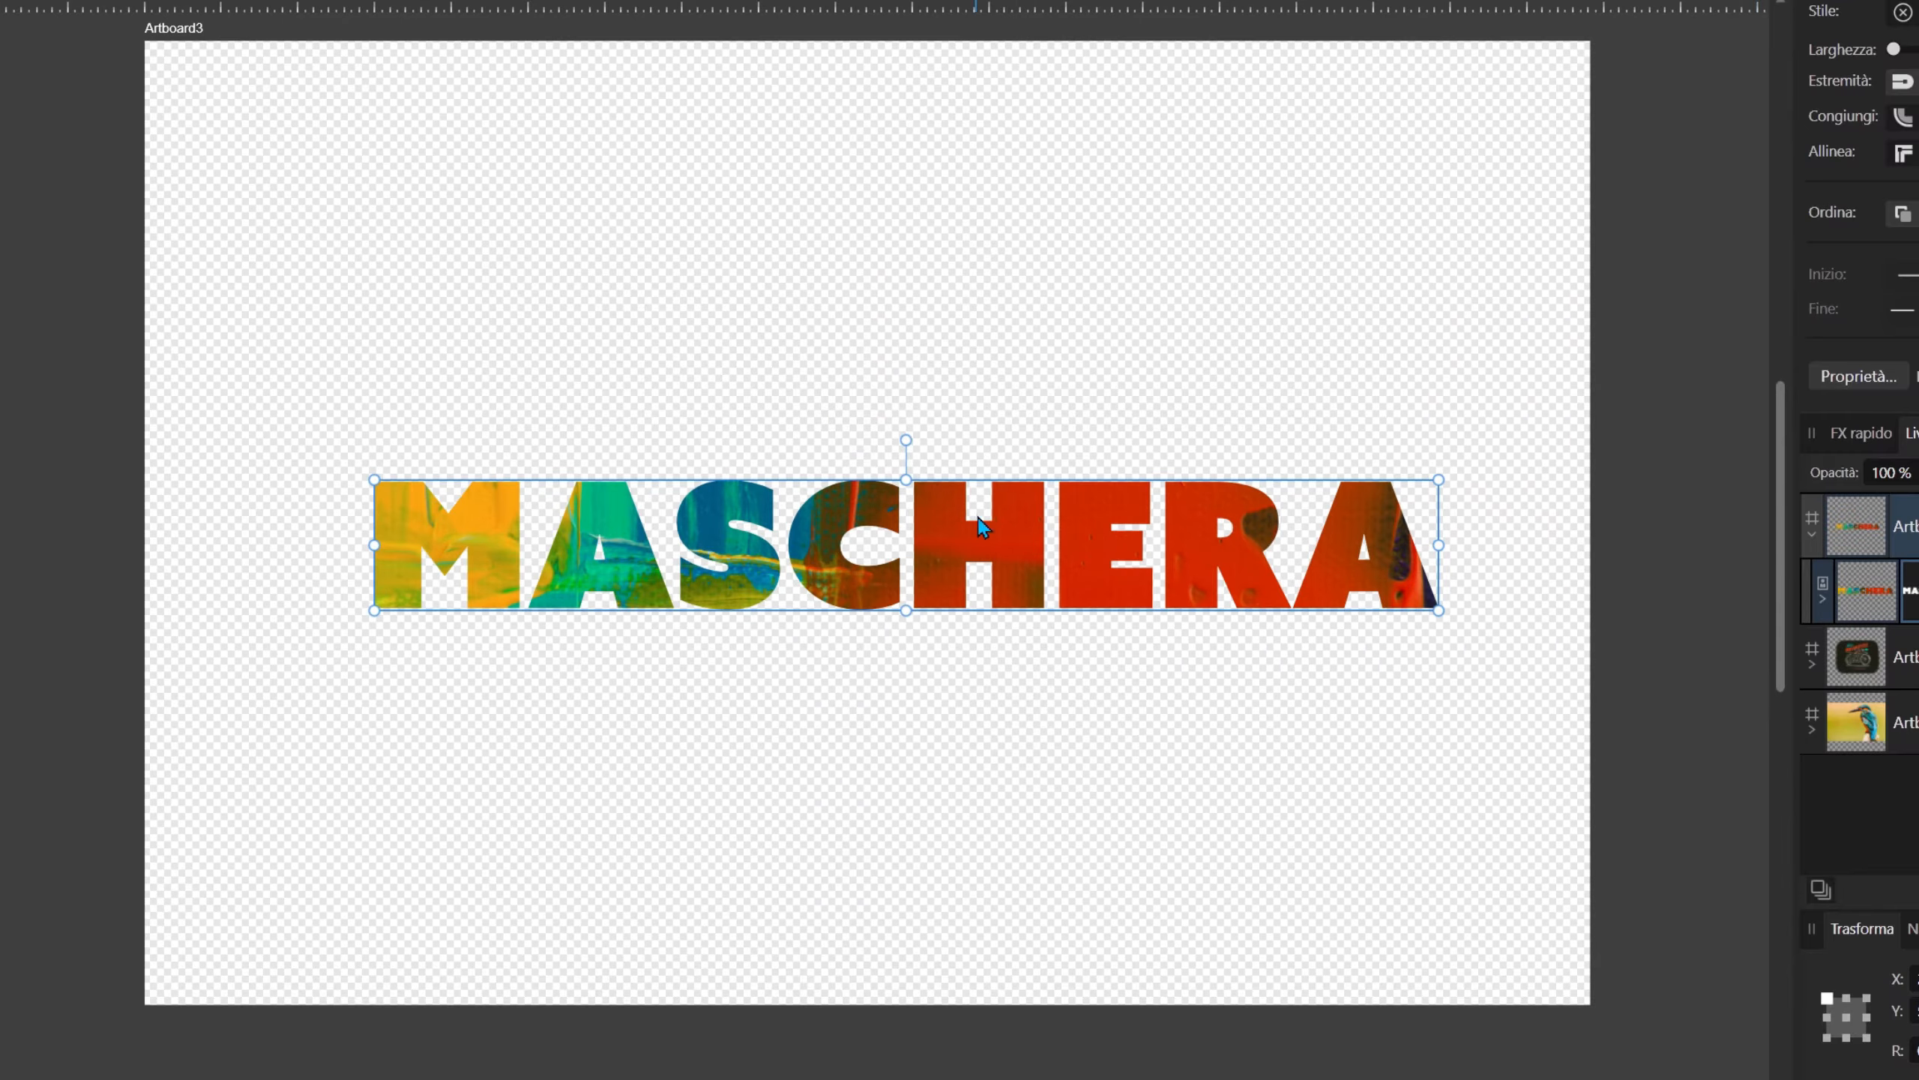
{"action": "left_click", "coordinate": [1824, 598]}
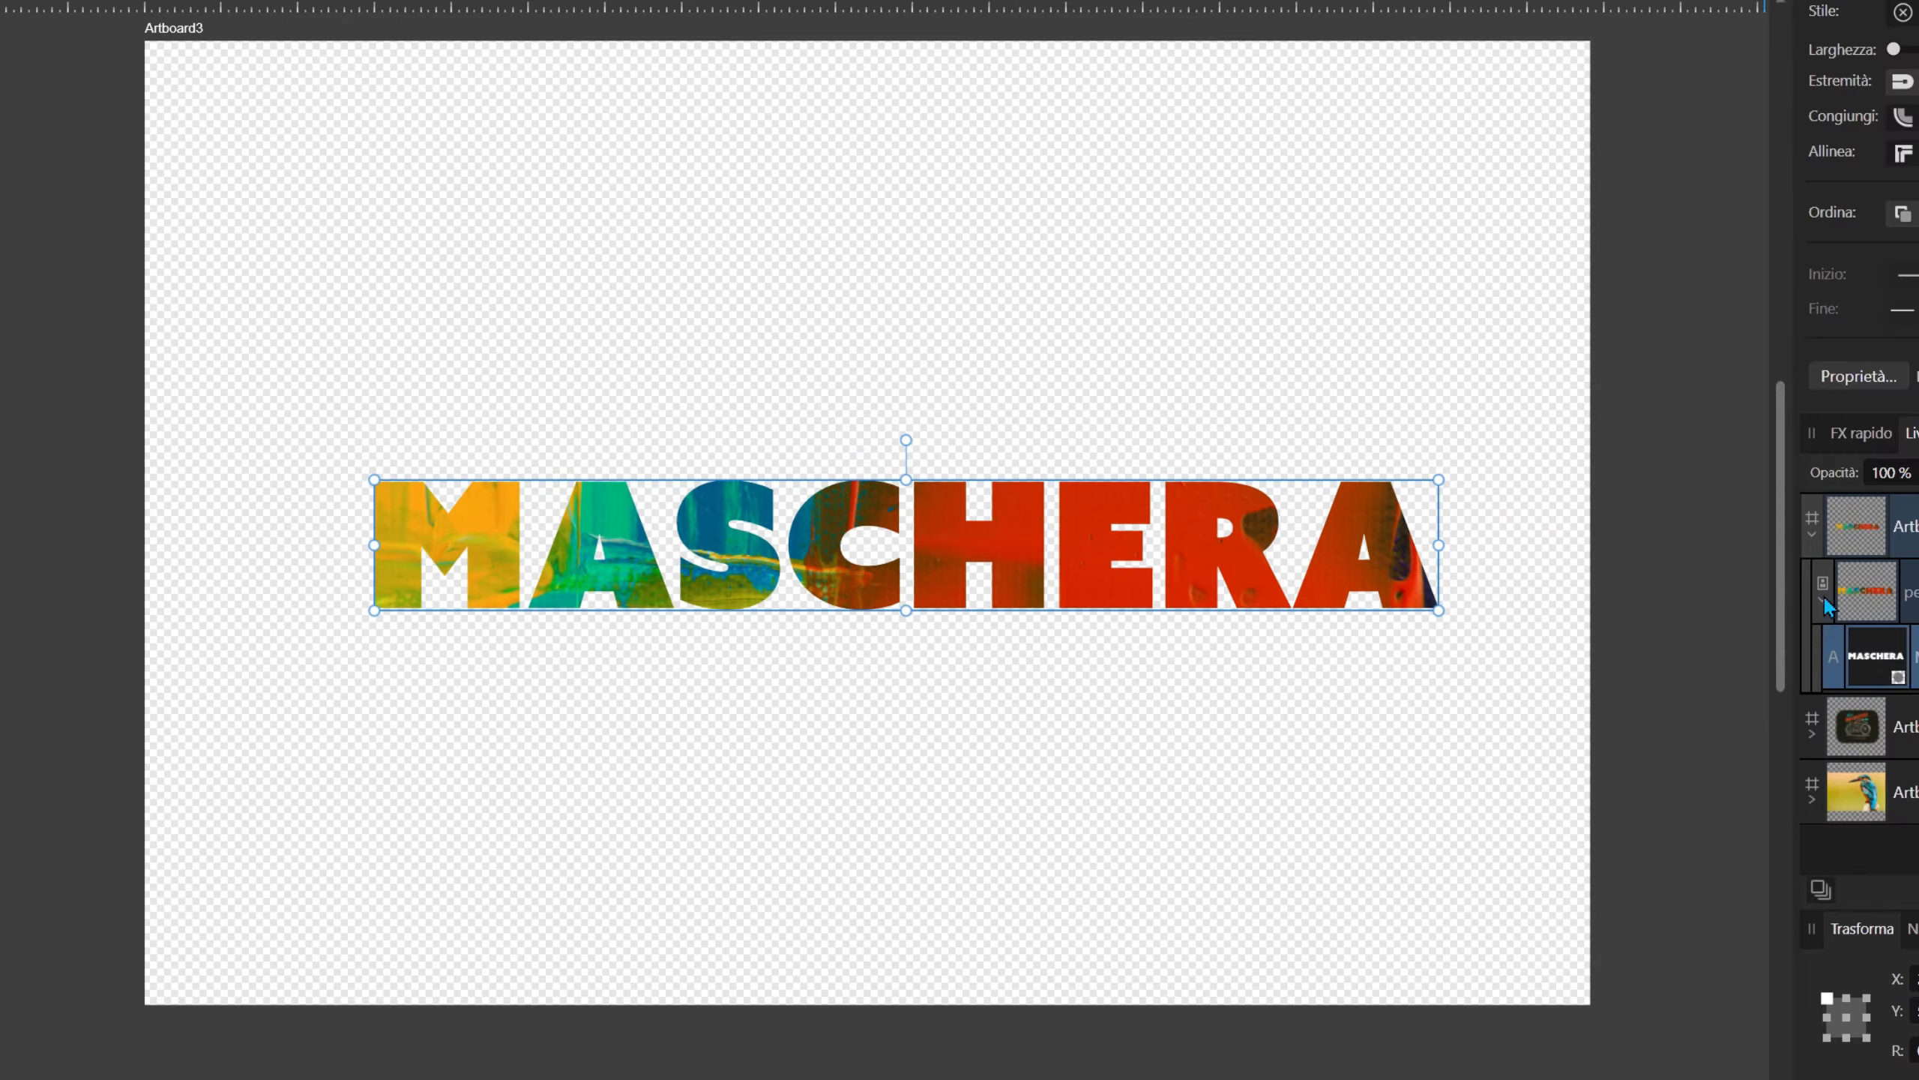
{"action": "left_click", "coordinate": [1874, 613]}
{"action": "left_click", "coordinate": [1849, 662]}
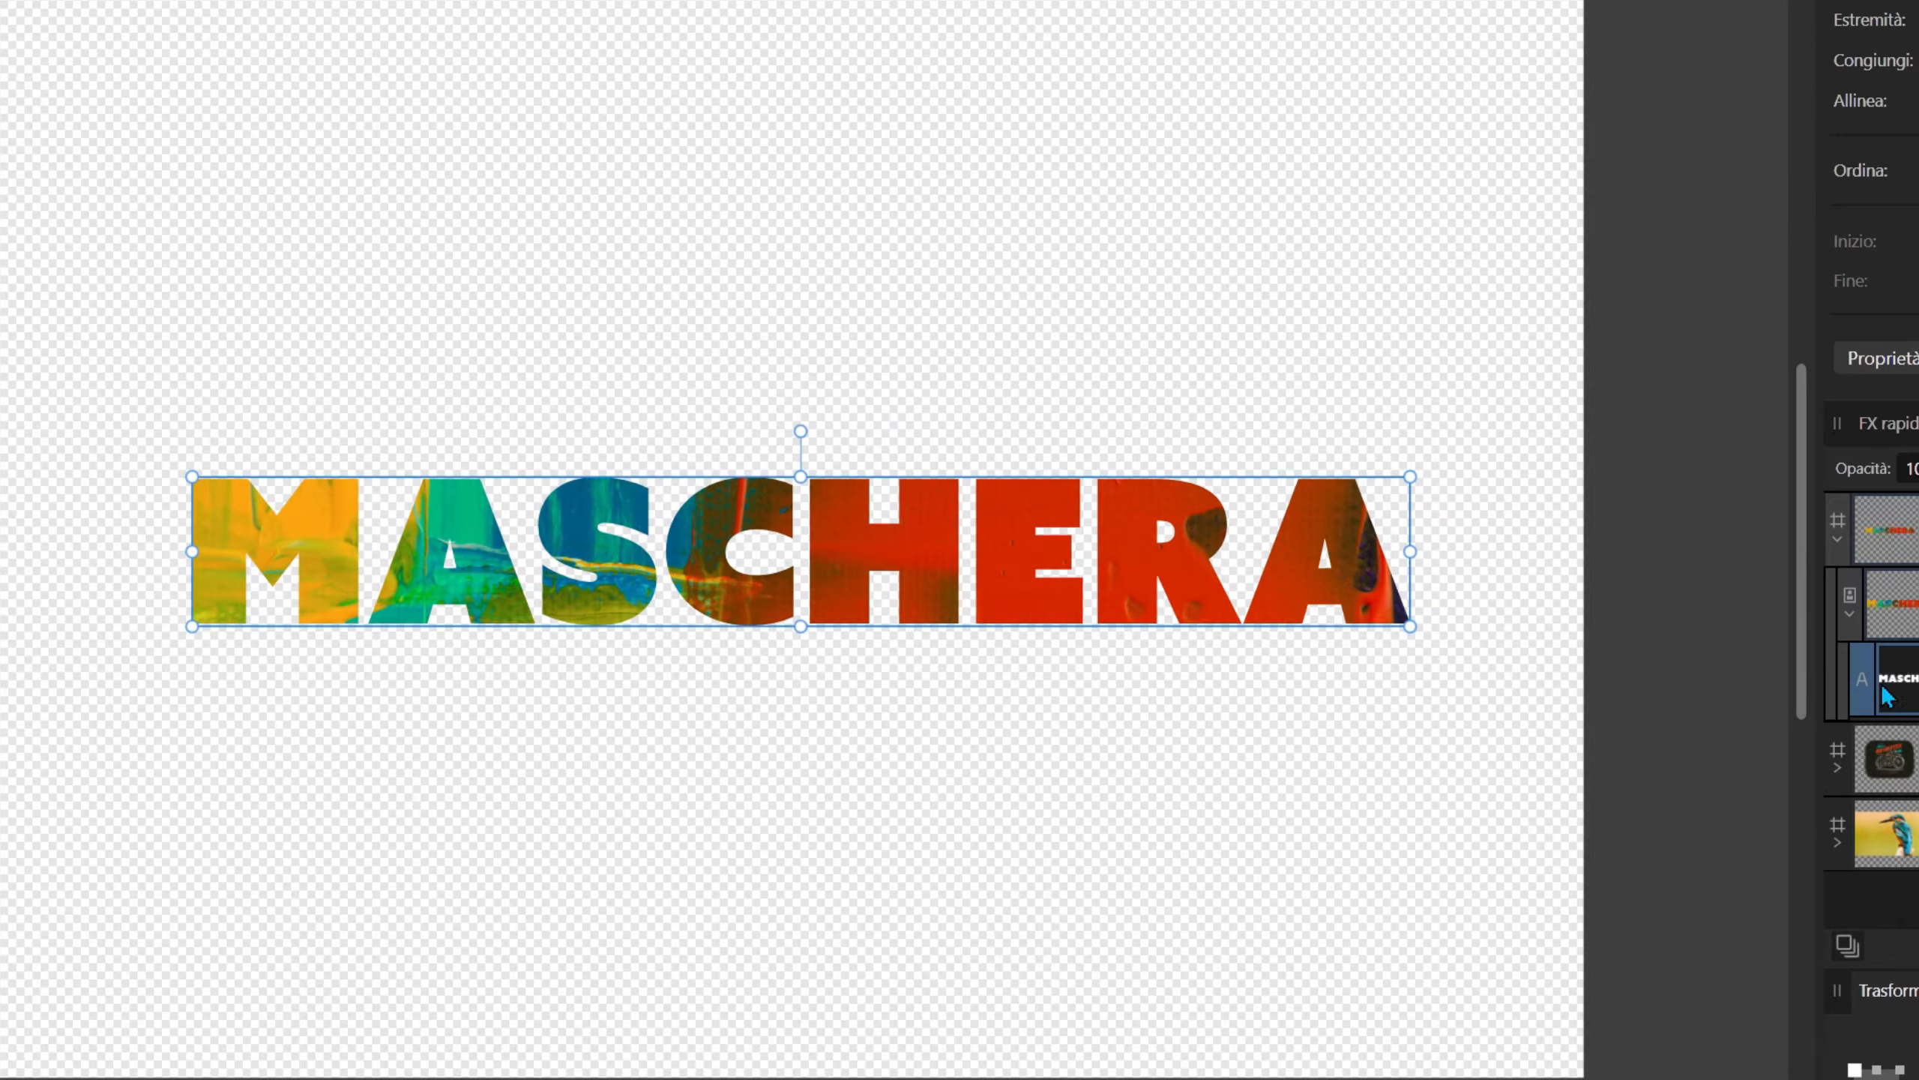
{"action": "left_click", "coordinate": [1369, 558]}
{"action": "key", "text": "t"}
{"action": "left_click", "coordinate": [398, 561]}
{"action": "key", "text": "ctrl+z"}
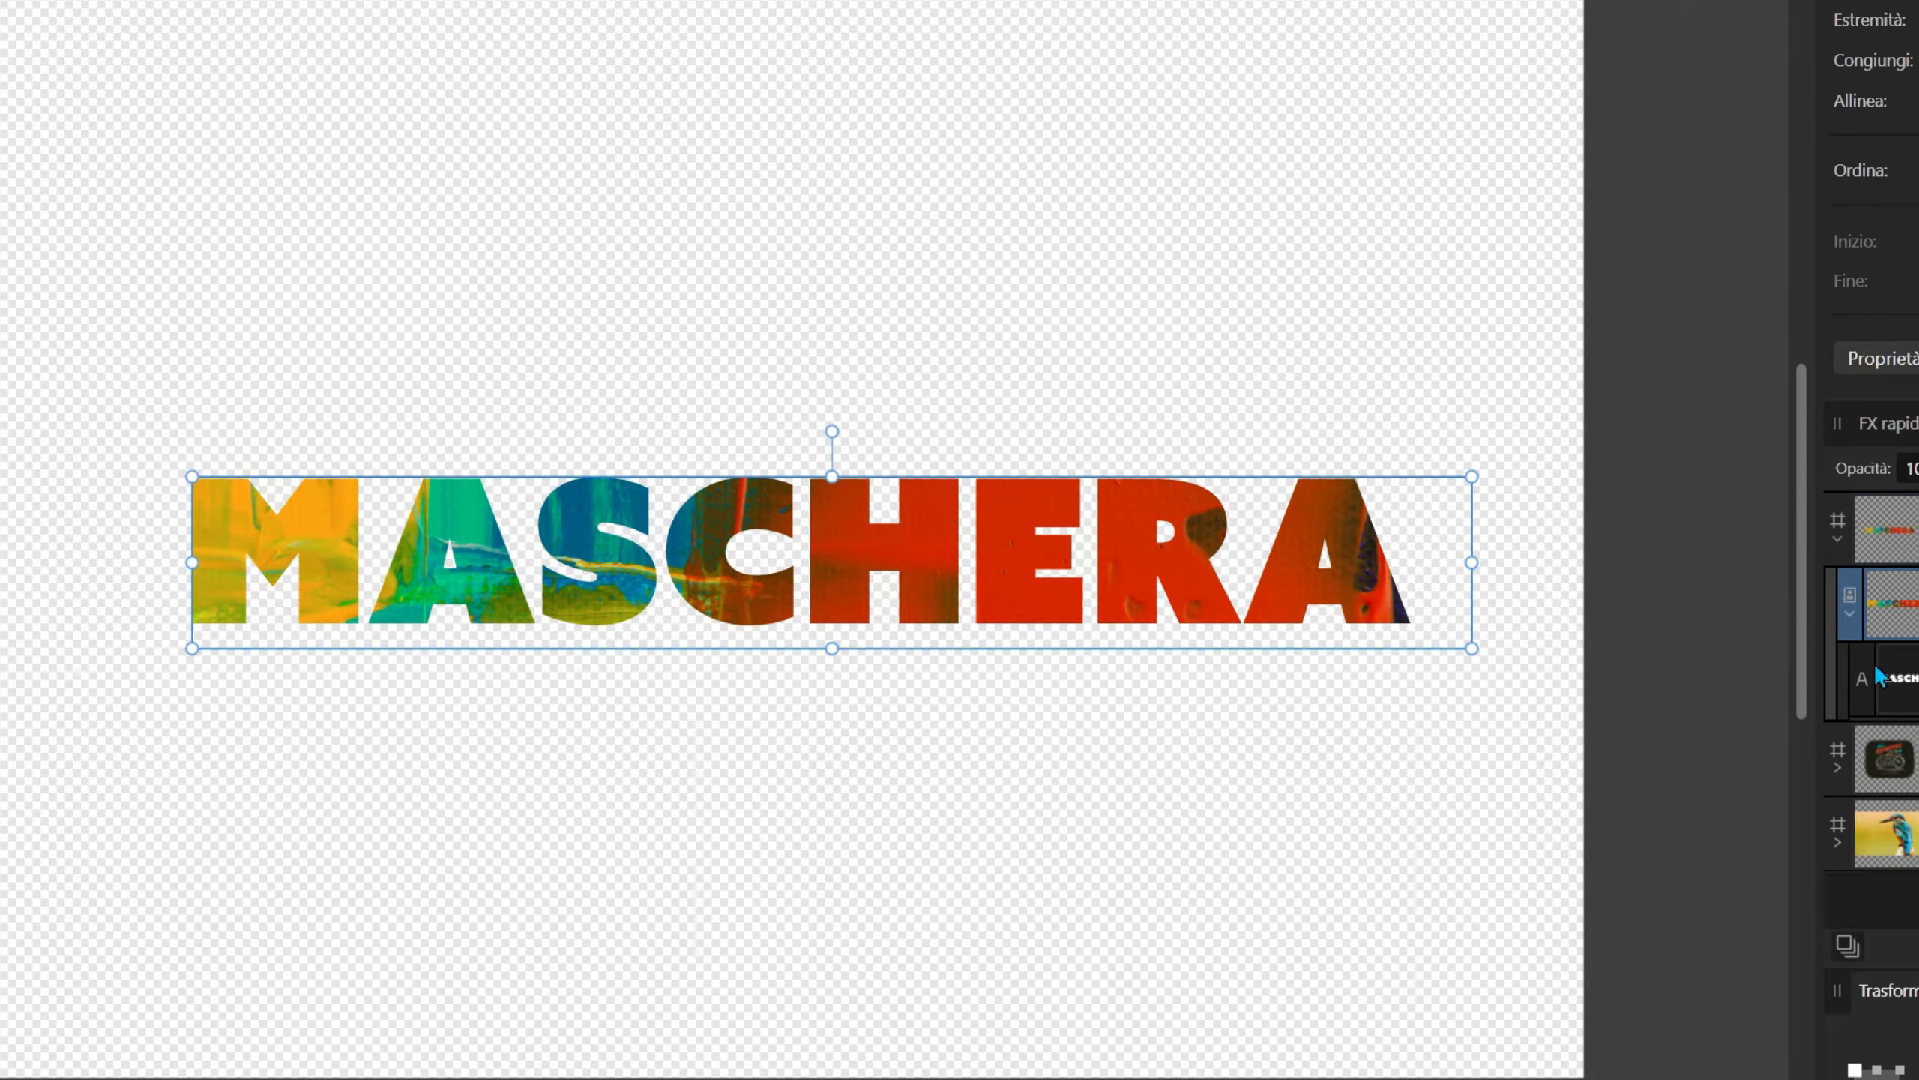
Step: Replace the text mask's wording MASCHERA with MASK
{"action": "left_click", "coordinate": [1891, 678]}
{"action": "left_click", "coordinate": [1851, 614]}
{"action": "left_click", "coordinate": [1852, 614]}
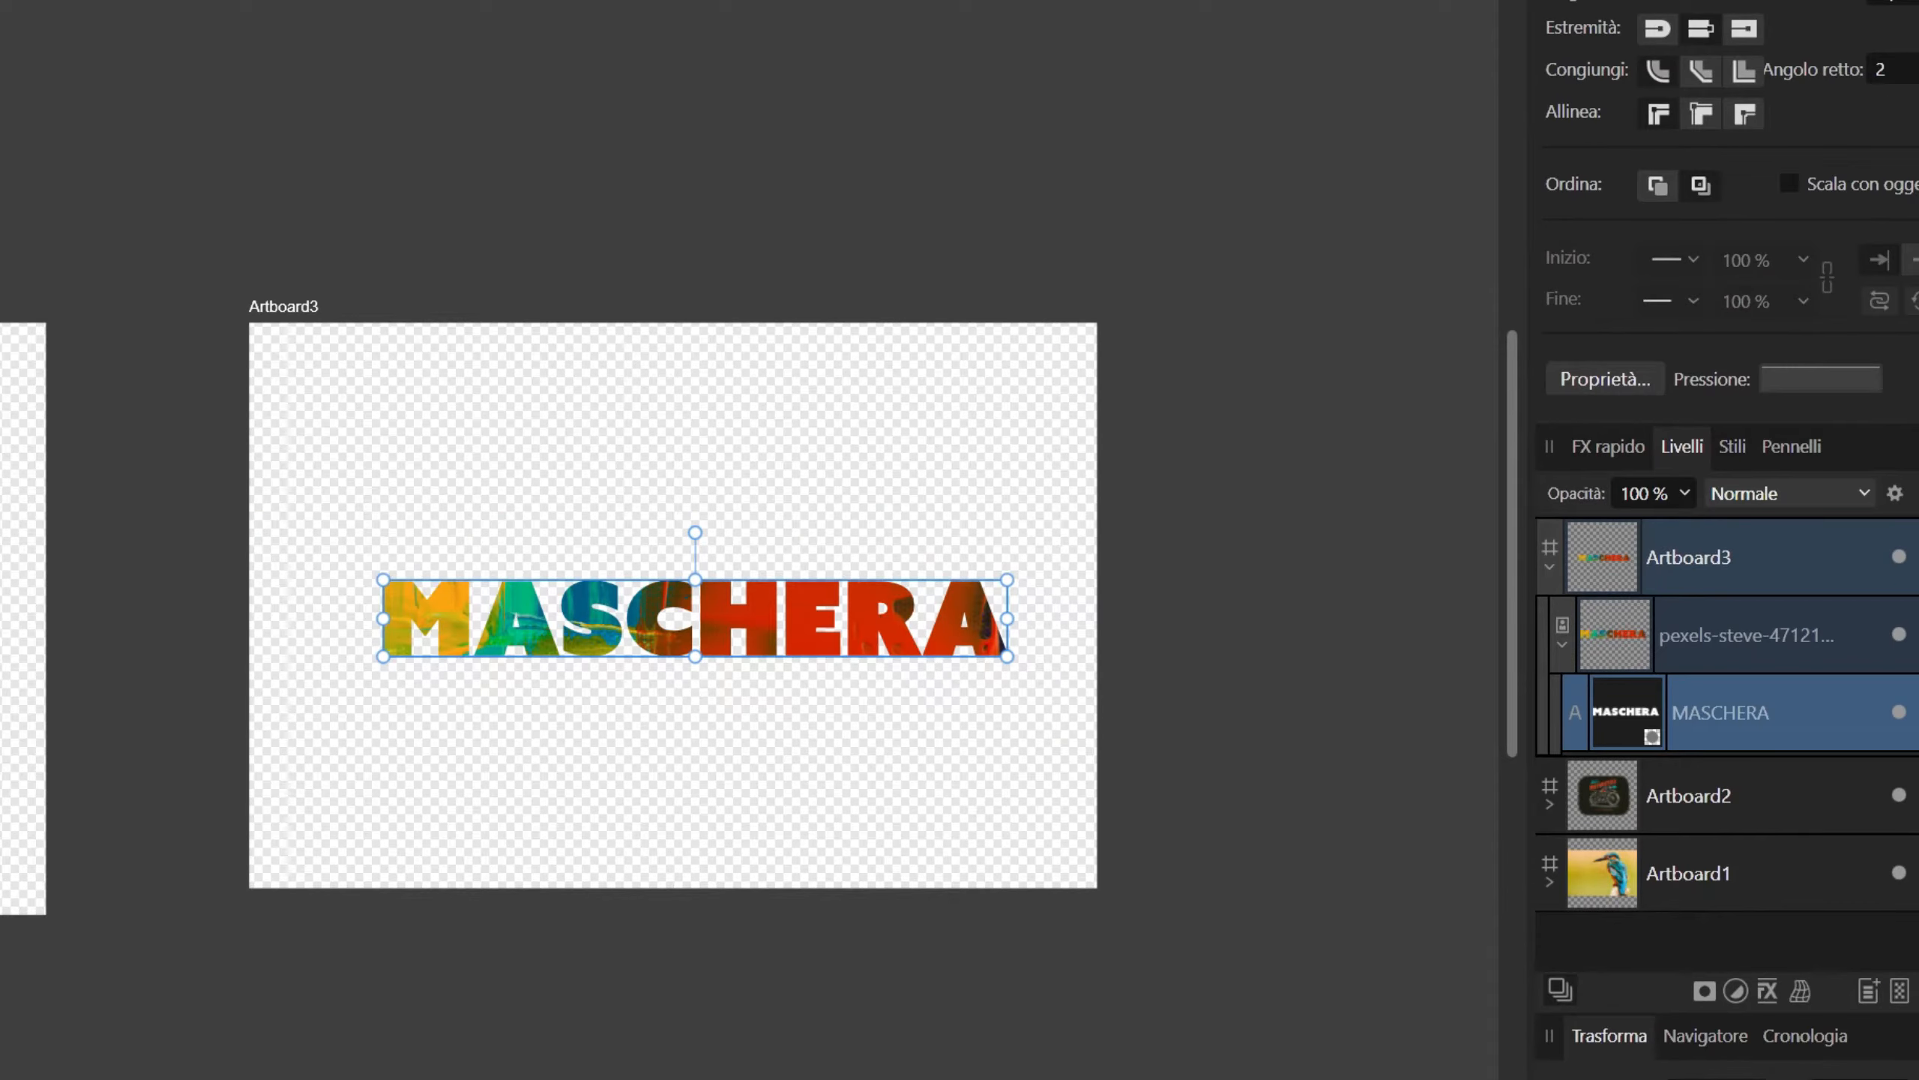
{"action": "key", "text": "t"}
{"action": "left_click_drag", "start_coordinate": [394, 622], "coordinate": [1042, 630]}
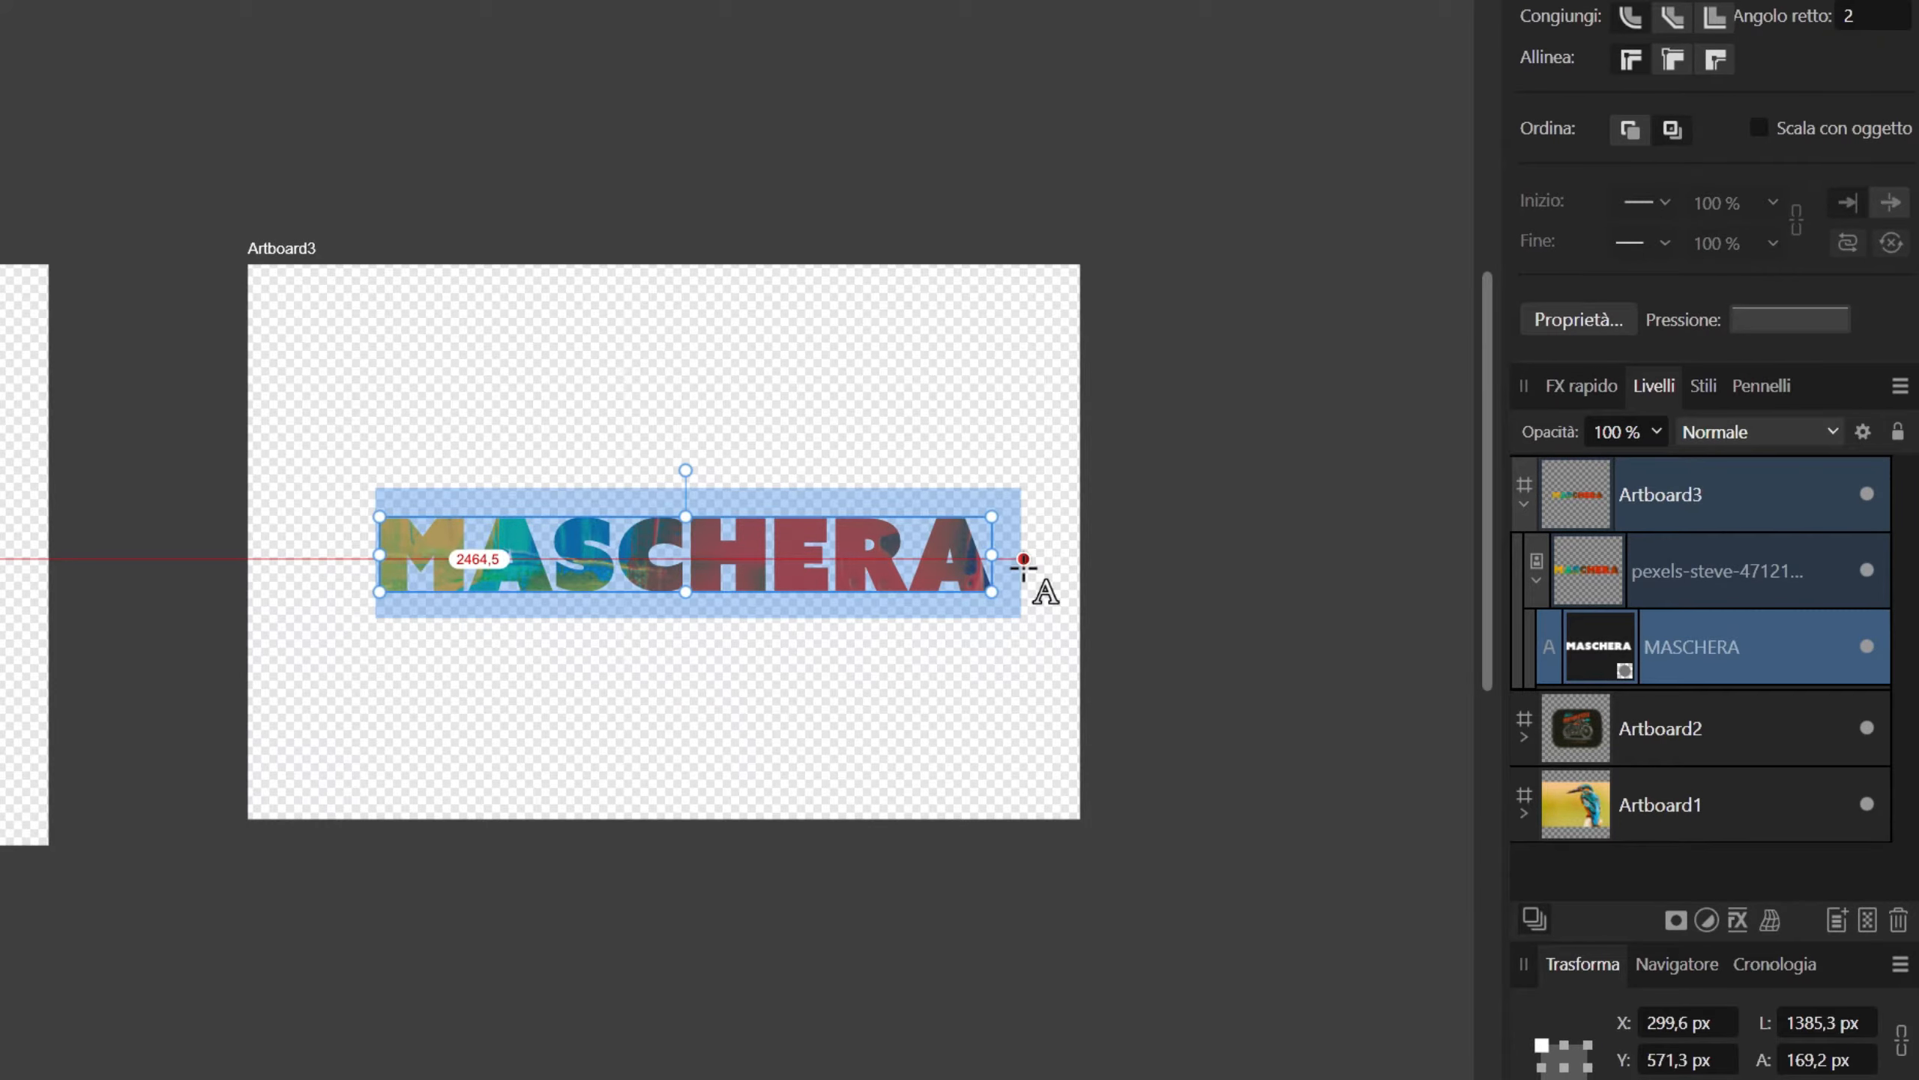
{"action": "type", "text": "M"}
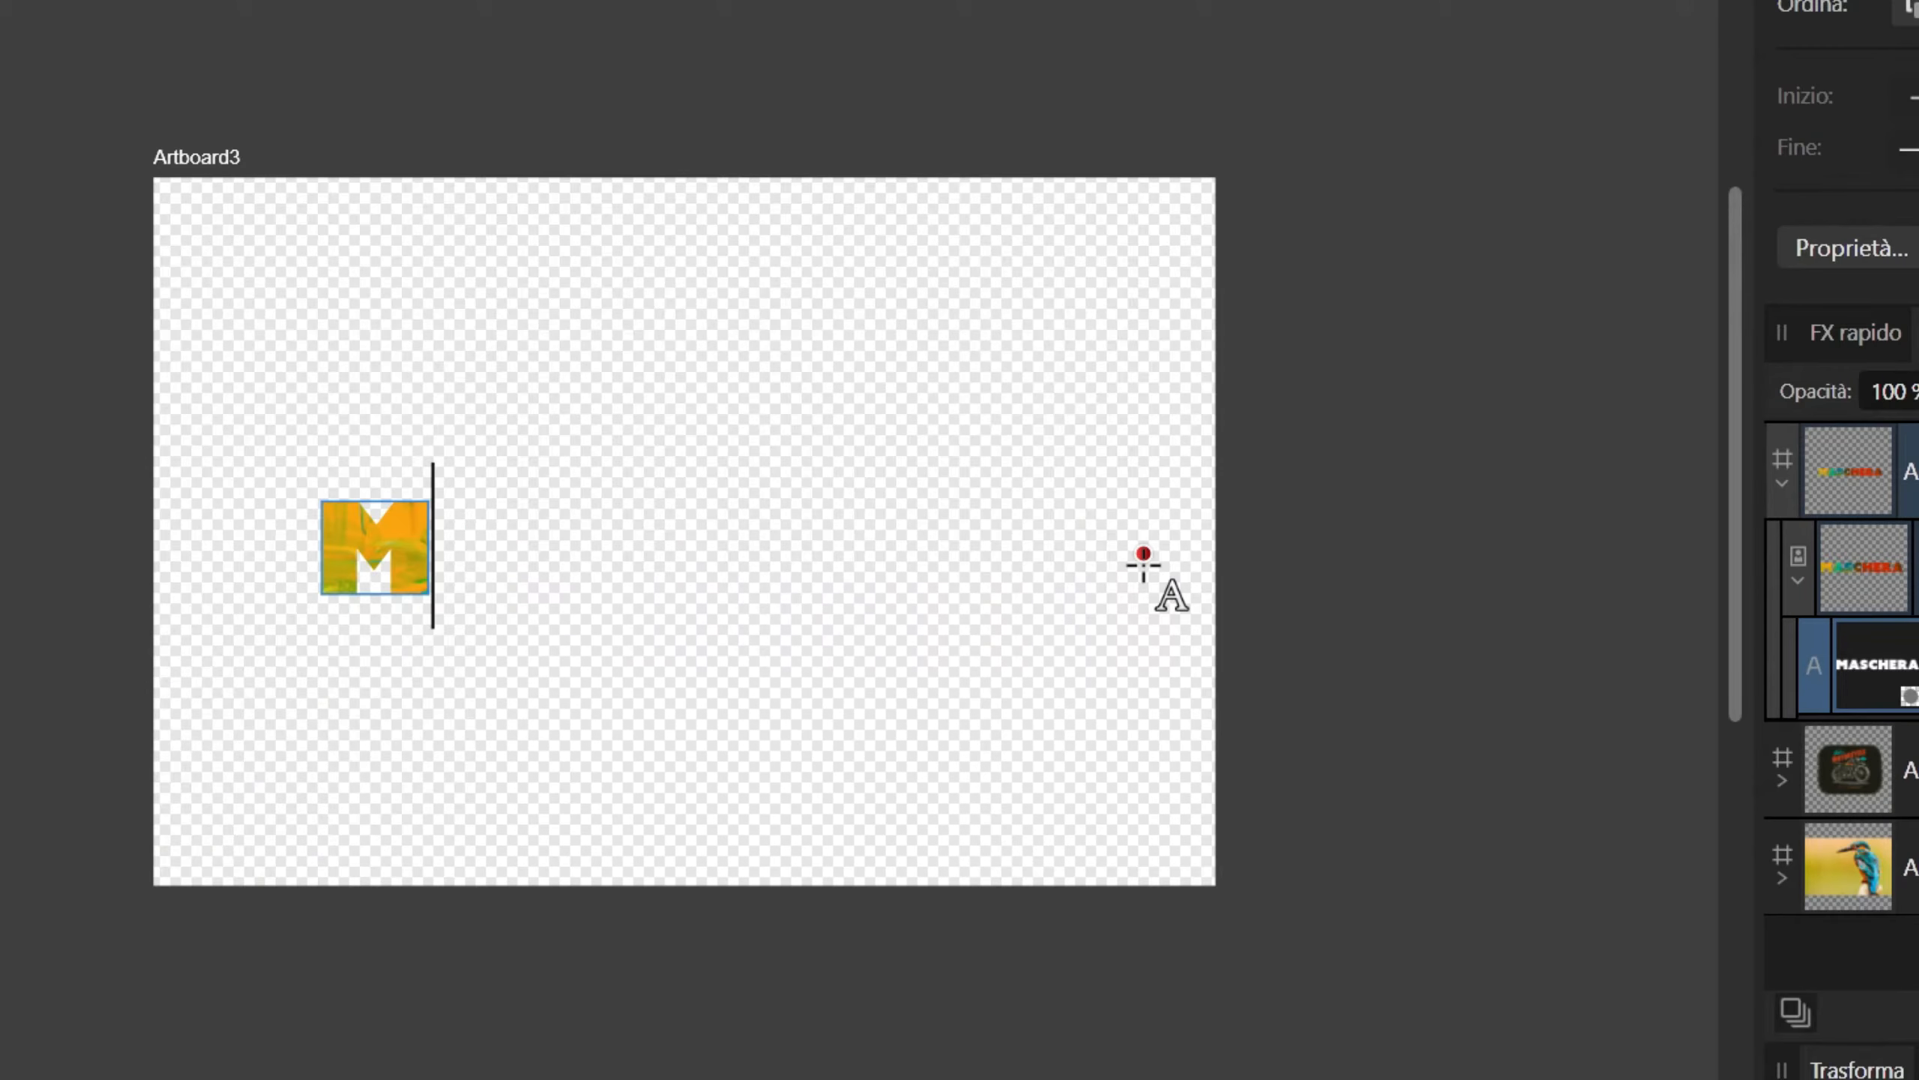
{"action": "type", "text": "AS"}
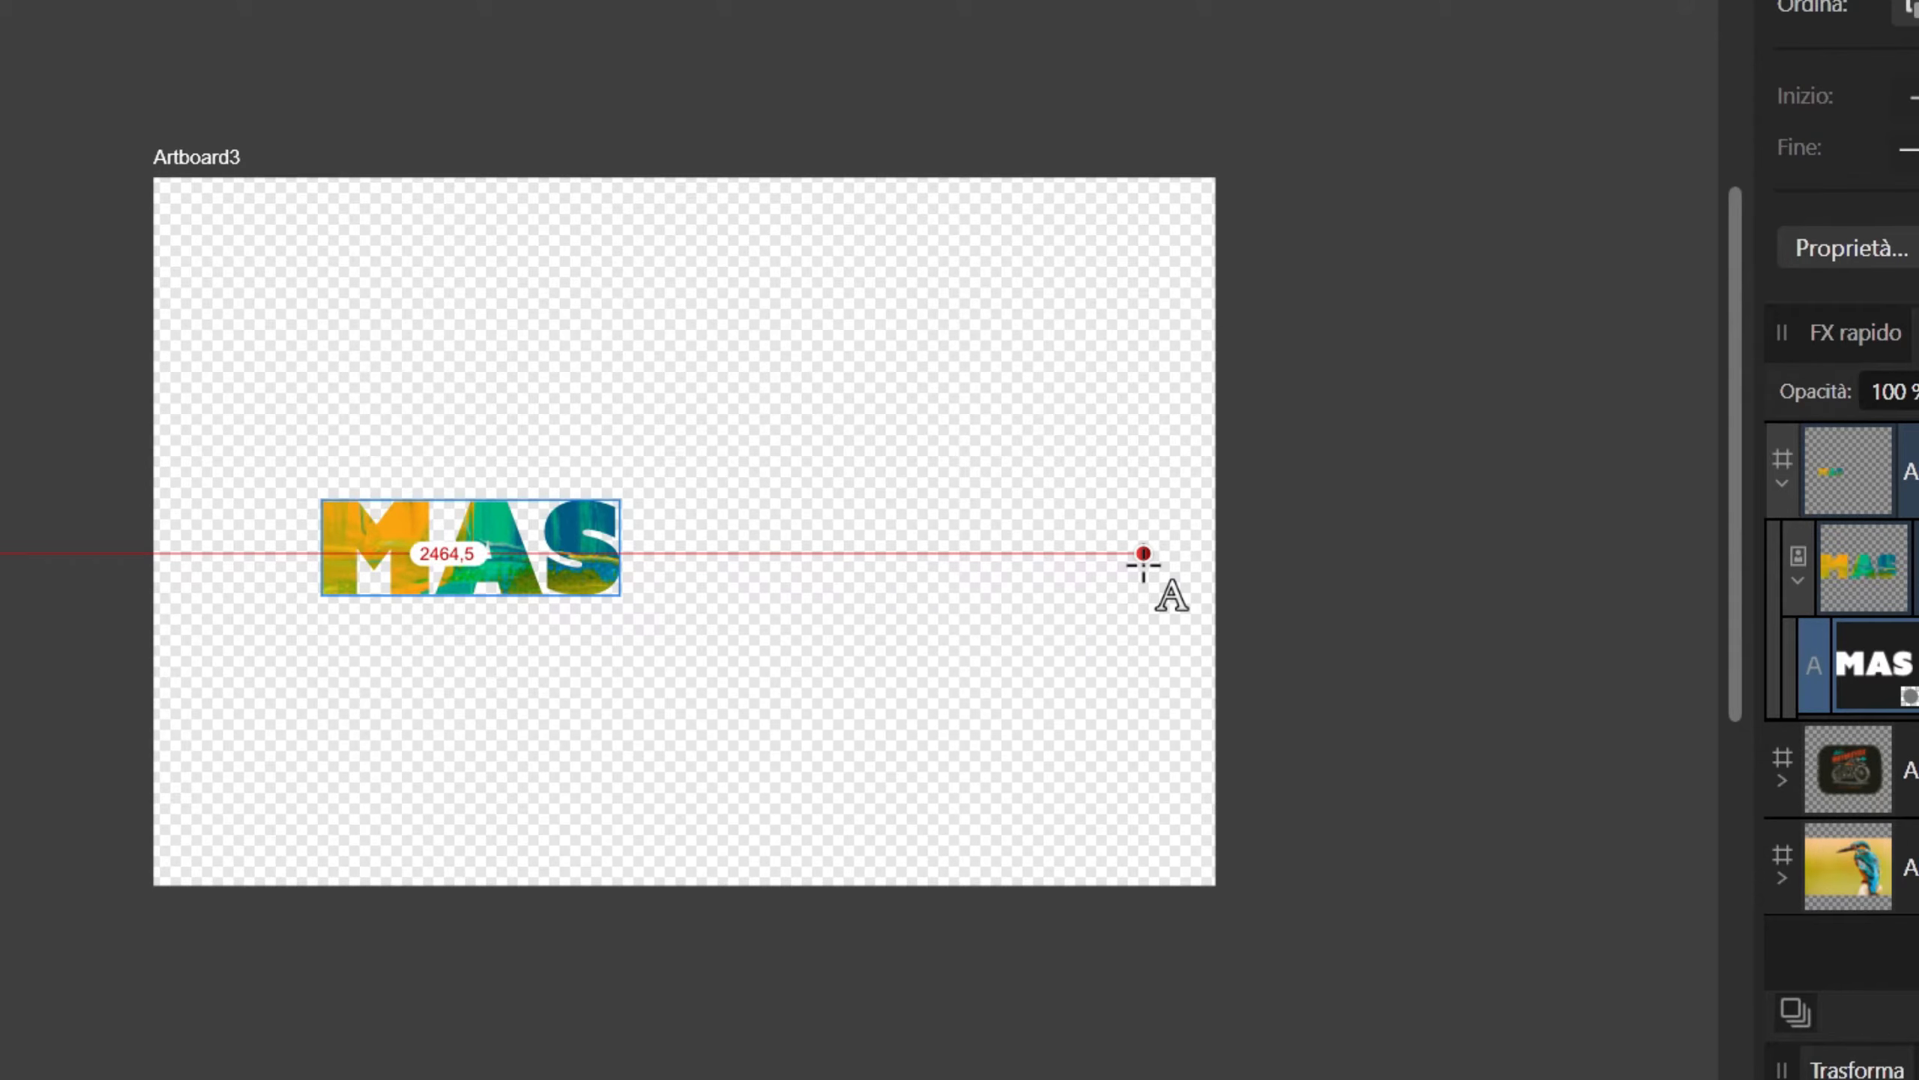
{"action": "type", "text": "K"}
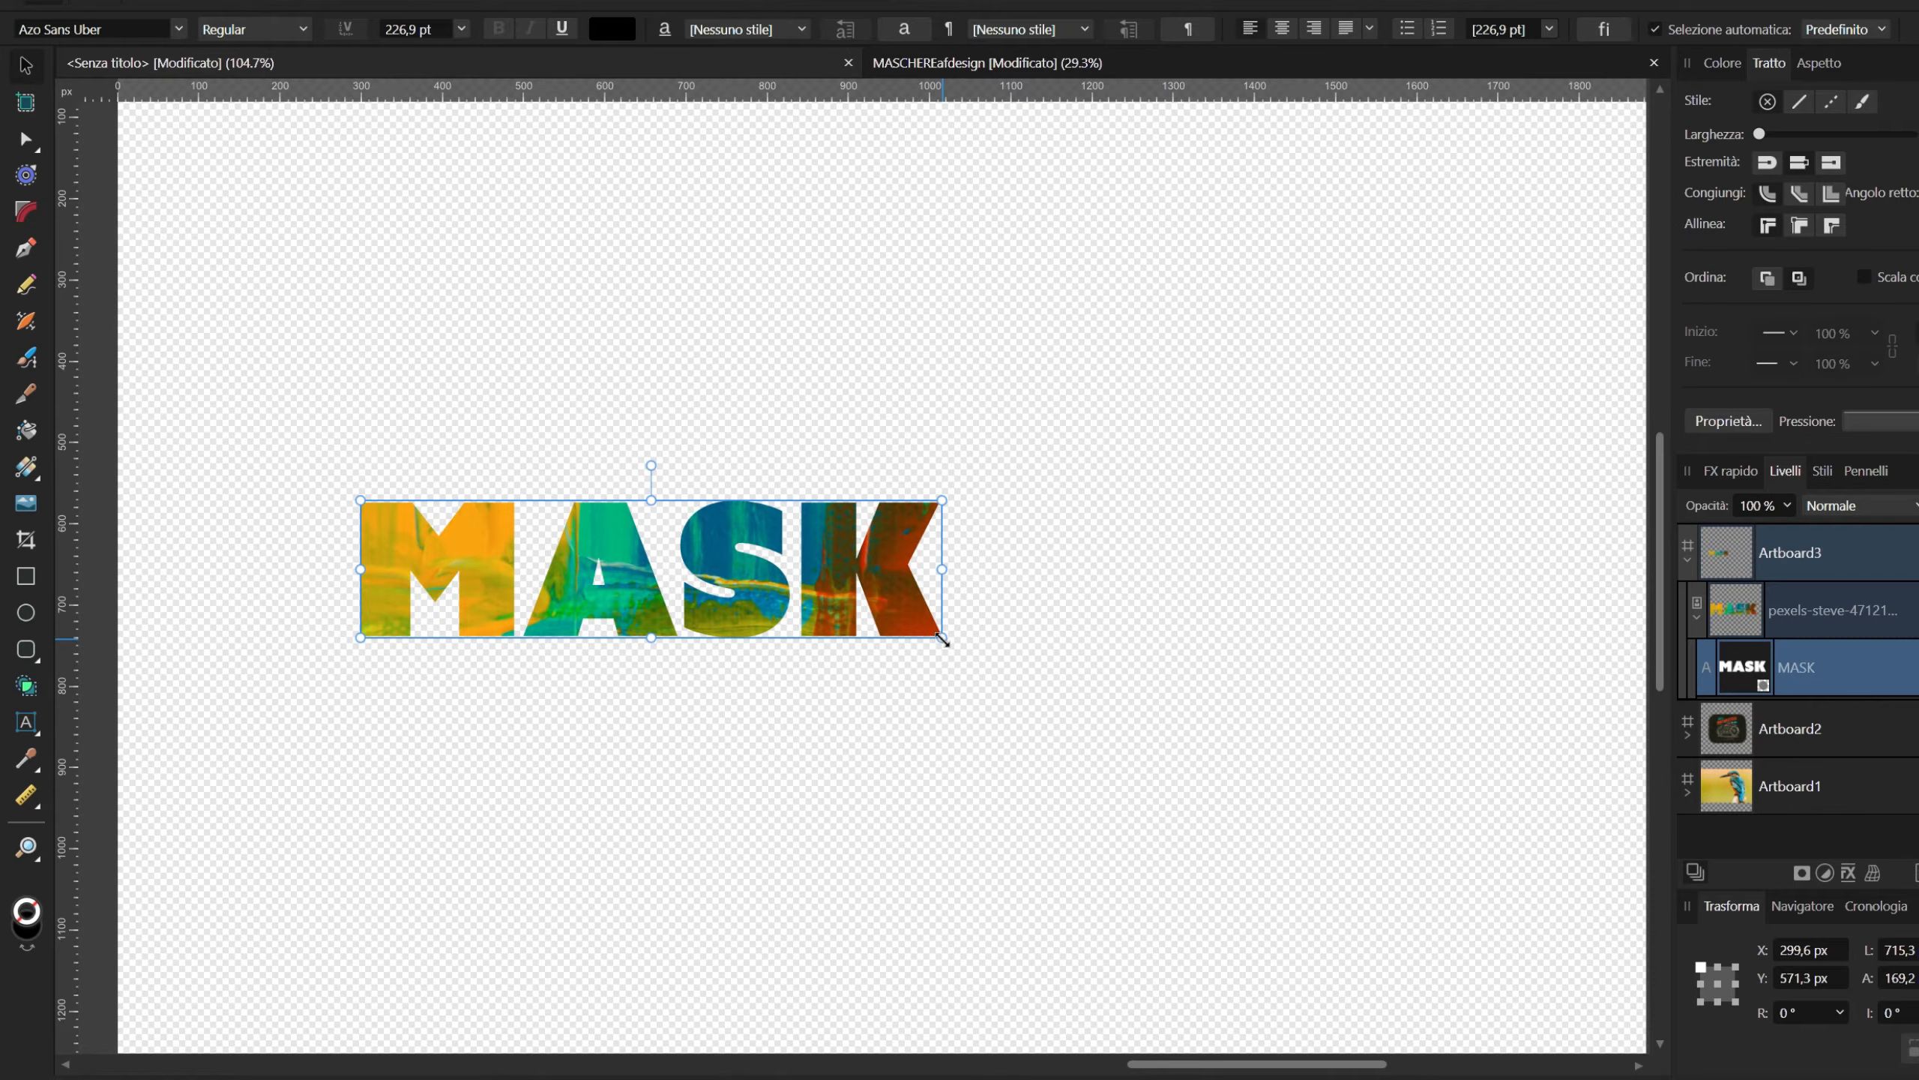
Step: Enlarge the MASK text mask so that it spans most of Artboard3's width
{"action": "left_click_drag", "start_coordinate": [942, 639], "coordinate": [1450, 869]}
{"action": "key", "text": "ctrl+z"}
{"action": "left_click_drag", "start_coordinate": [942, 639], "coordinate": [1513, 836]}
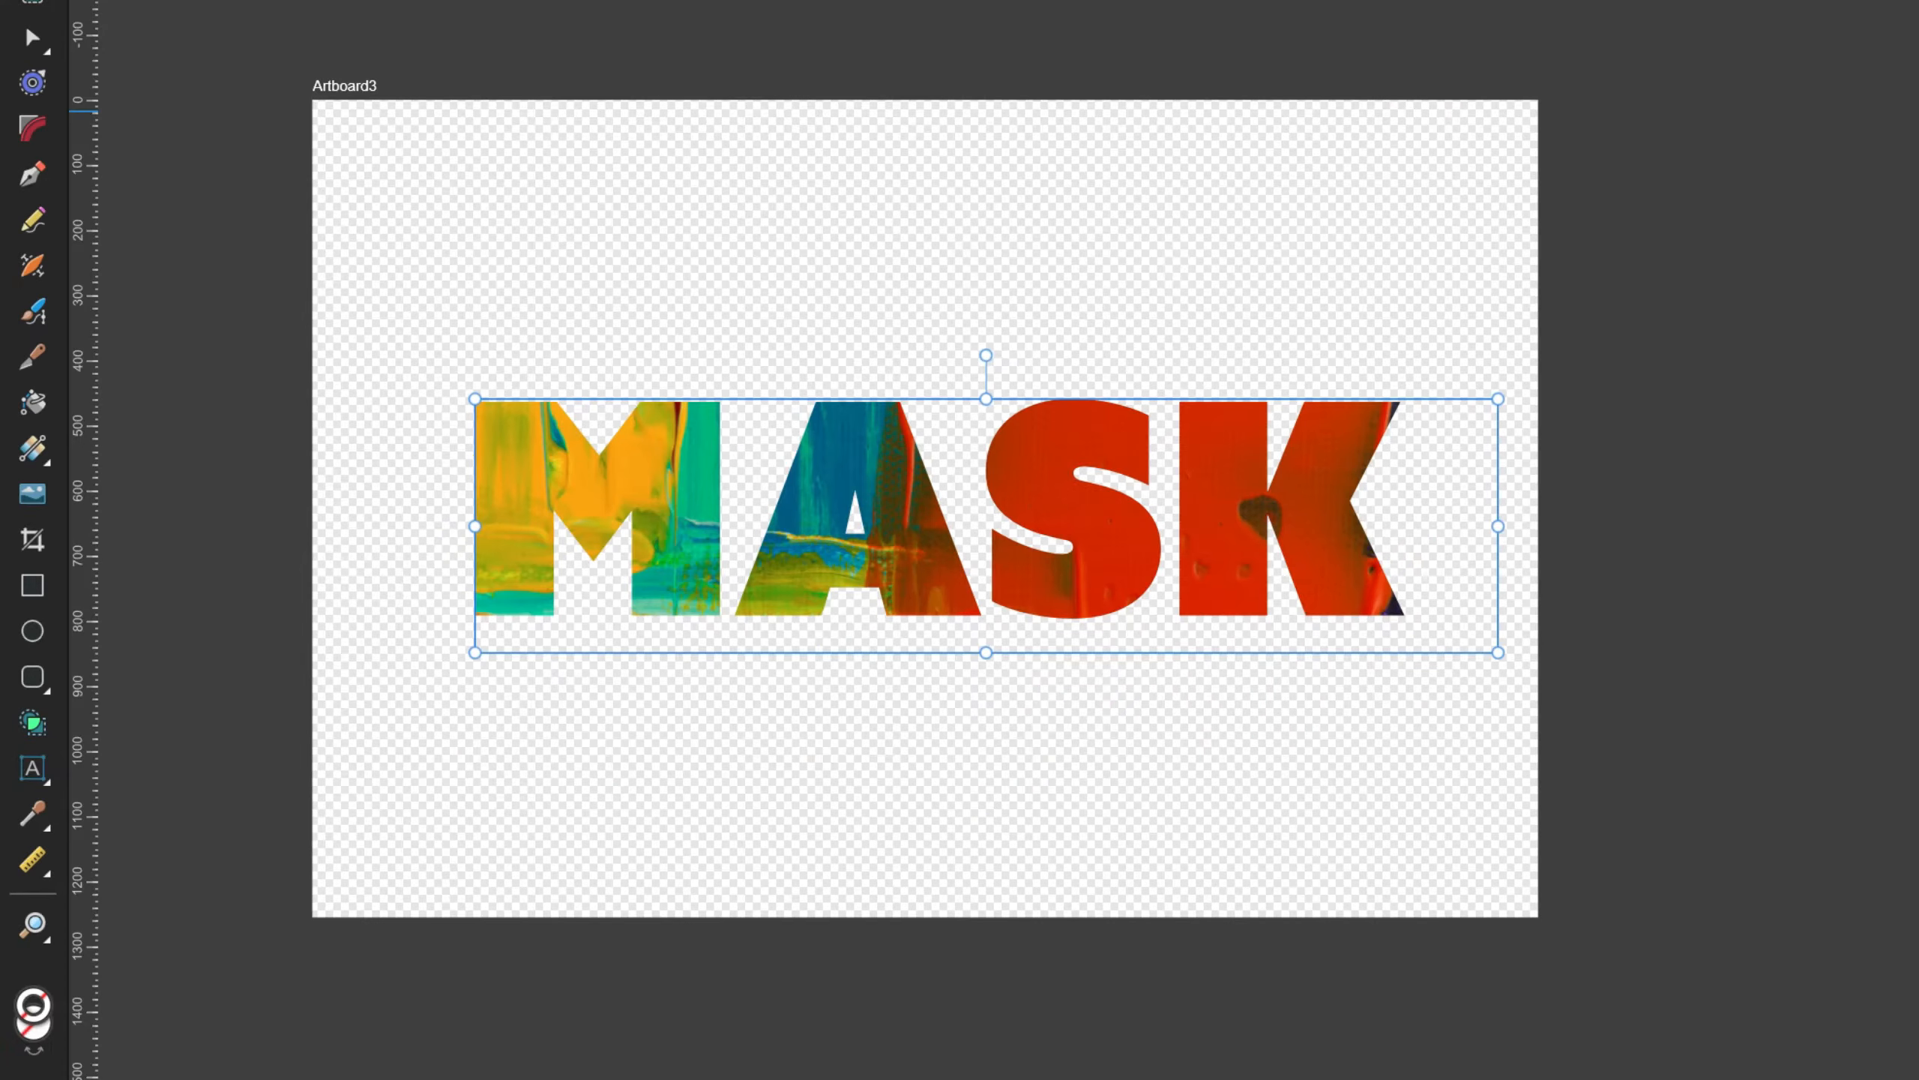
Step: Add bevel/emboss, outline, 3D and outer shadow layer effects to the painting image masked by the MASK text
{"action": "mouse_move", "coordinate": [1222, 563]}
{"action": "left_mouse_down"}
{"action": "mouse_move", "coordinate": [1332, 249]}
{"action": "mouse_move", "coordinate": [1238, 768]}
{"action": "mouse_move", "coordinate": [968, 540]}
{"action": "mouse_move", "coordinate": [1285, 727]}
{"action": "mouse_move", "coordinate": [1250, 568]}
{"action": "left_mouse_up"}
{"action": "left_click", "coordinate": [1848, 874]}
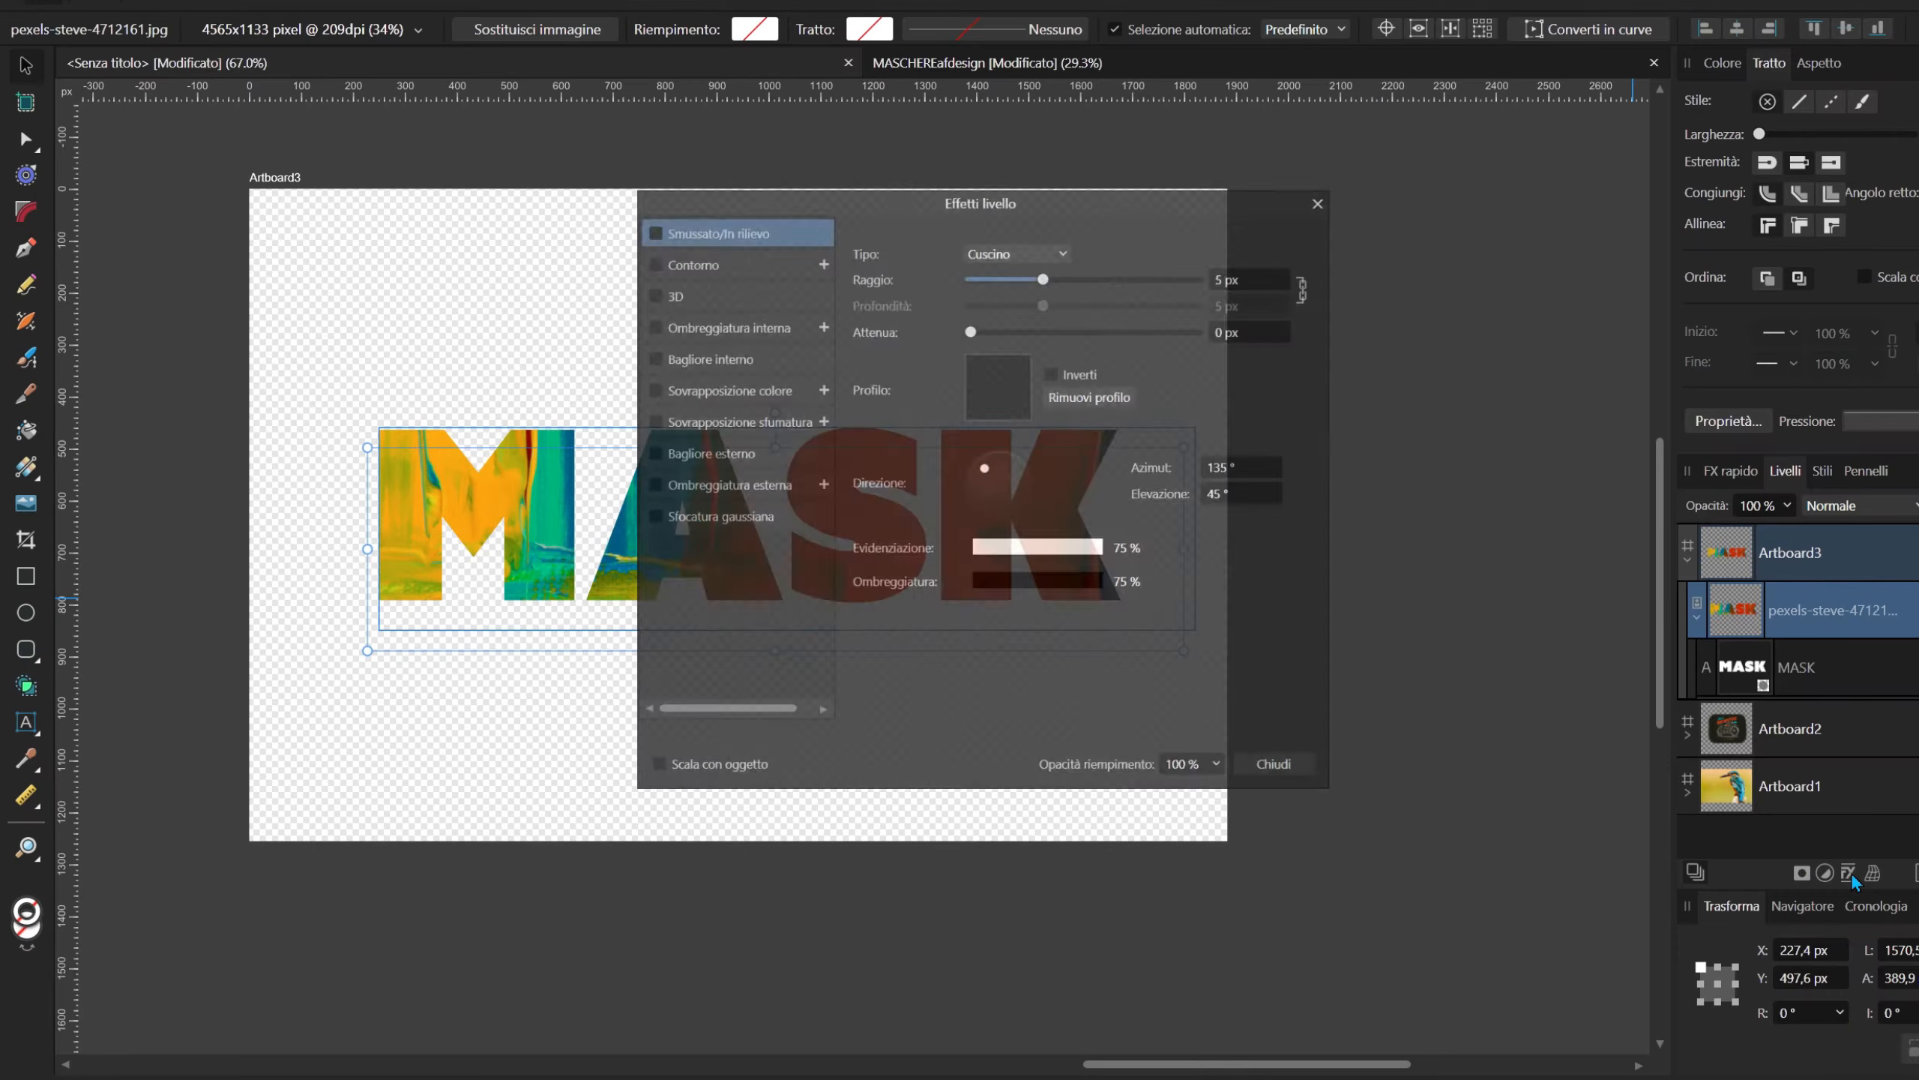
{"action": "left_click", "coordinate": [636, 217]}
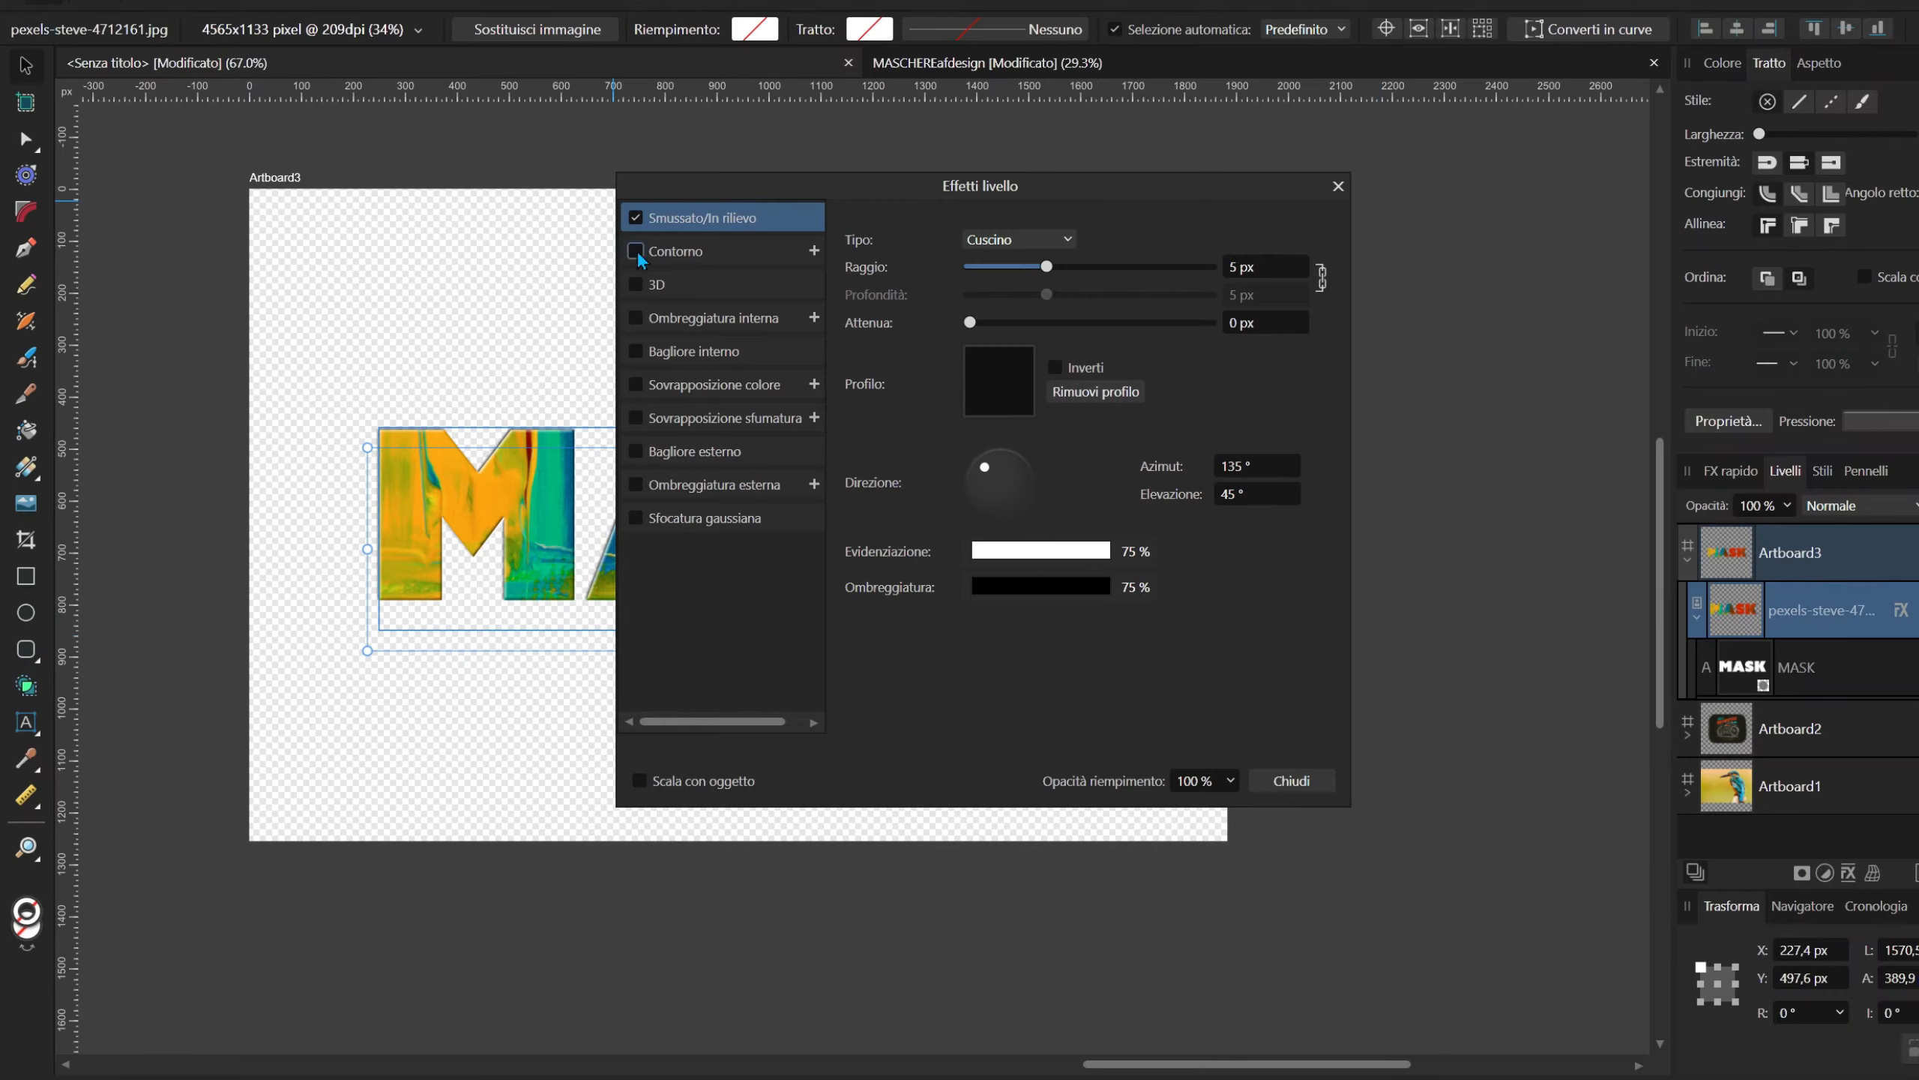
{"action": "left_click", "coordinate": [636, 251]}
{"action": "left_click", "coordinate": [636, 285]}
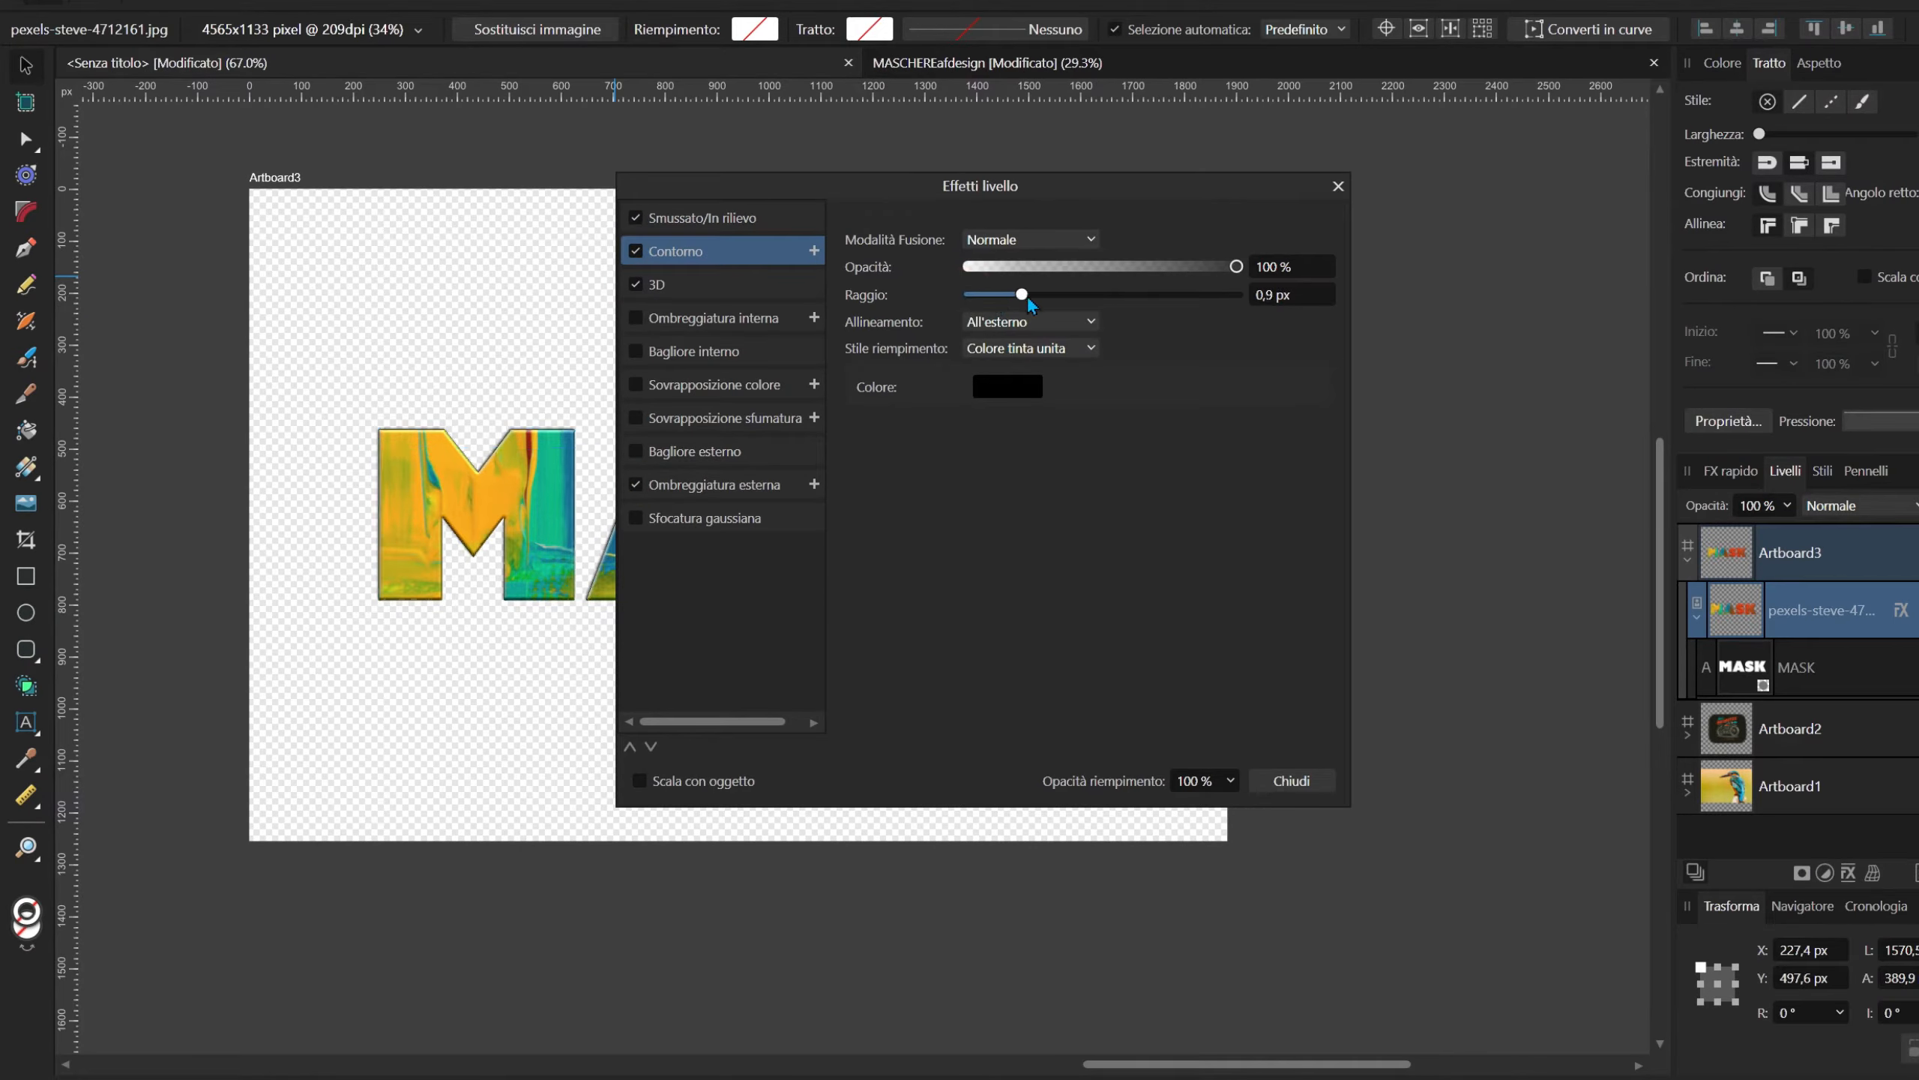
{"action": "left_click", "coordinate": [1291, 781]}
{"action": "left_click_drag", "start_coordinate": [969, 509], "coordinate": [971, 489]}
{"action": "left_click_drag", "start_coordinate": [971, 489], "coordinate": [969, 487]}
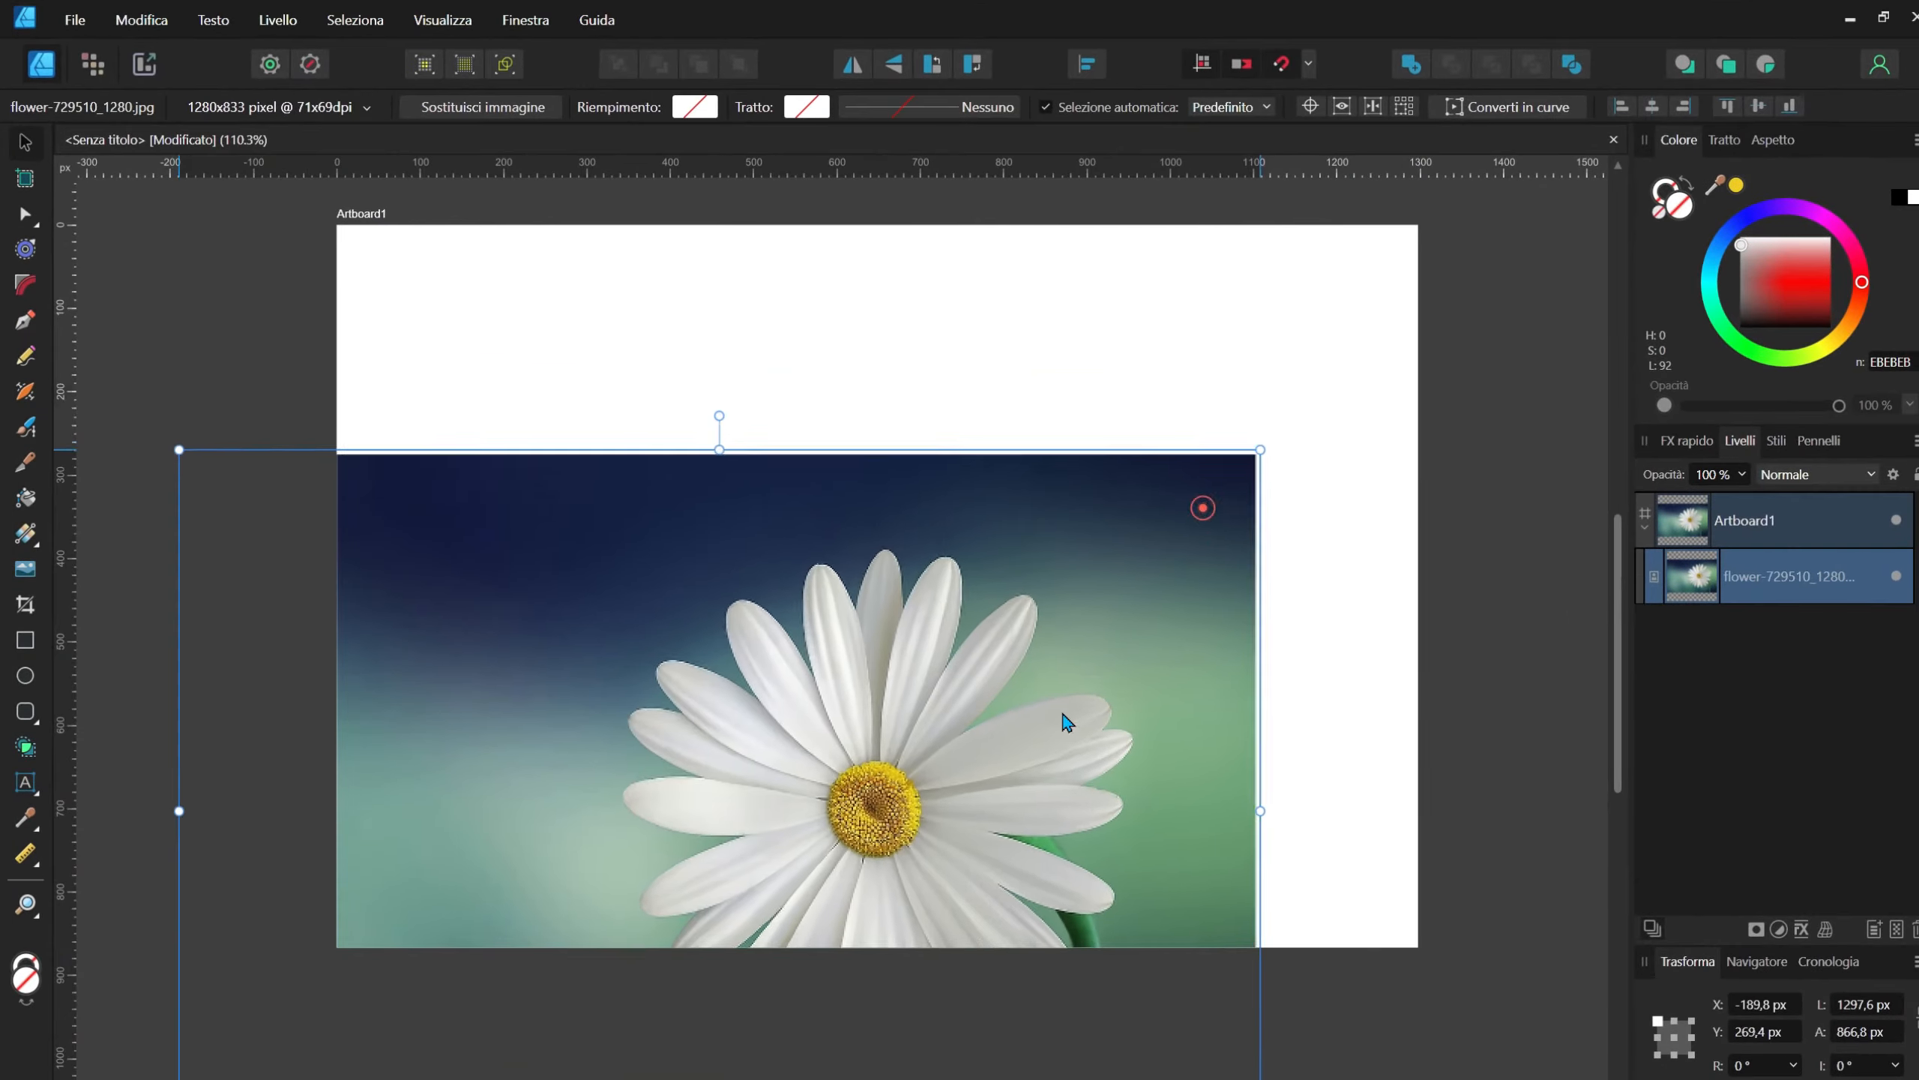
Step: Move the daisy photo so that it fills Artboard1, and hide its layer
{"action": "left_click_drag", "start_coordinate": [1066, 722], "coordinate": [1204, 506]}
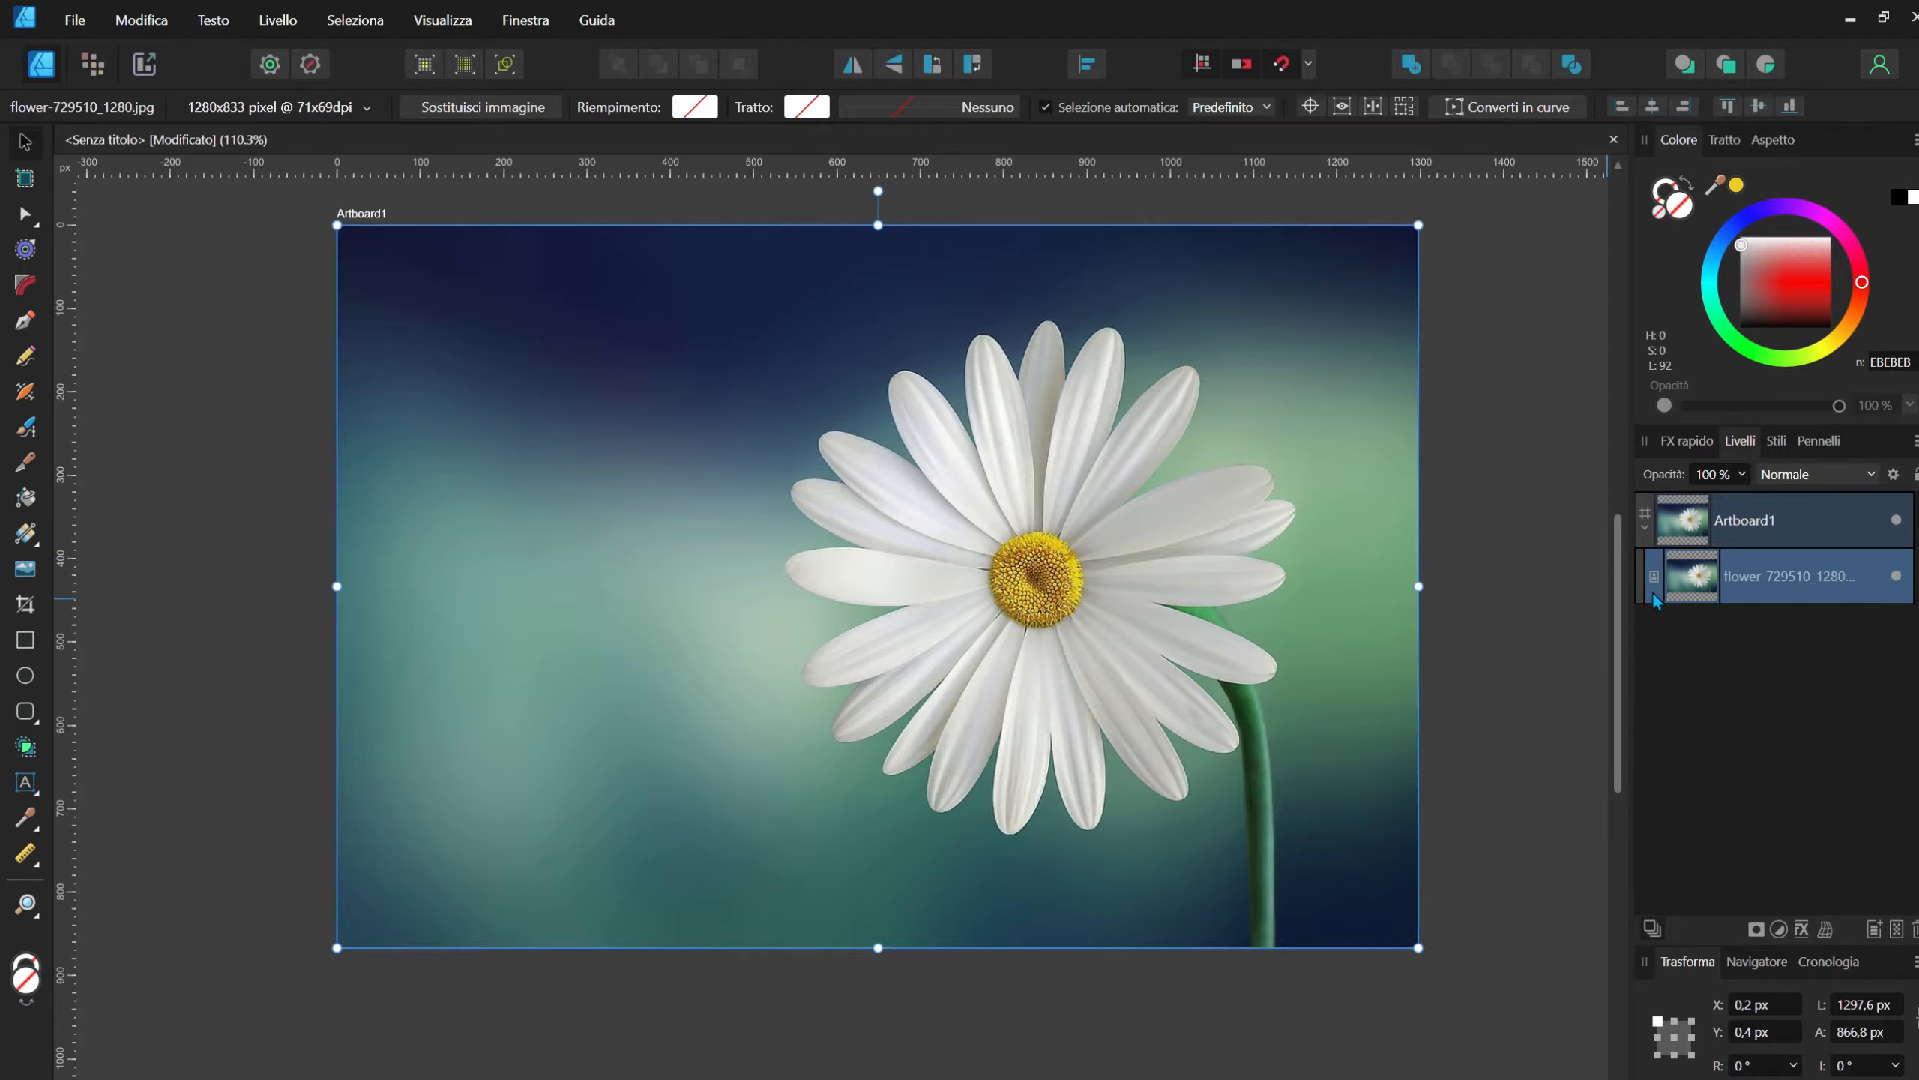
{"action": "left_click", "coordinate": [1897, 575]}
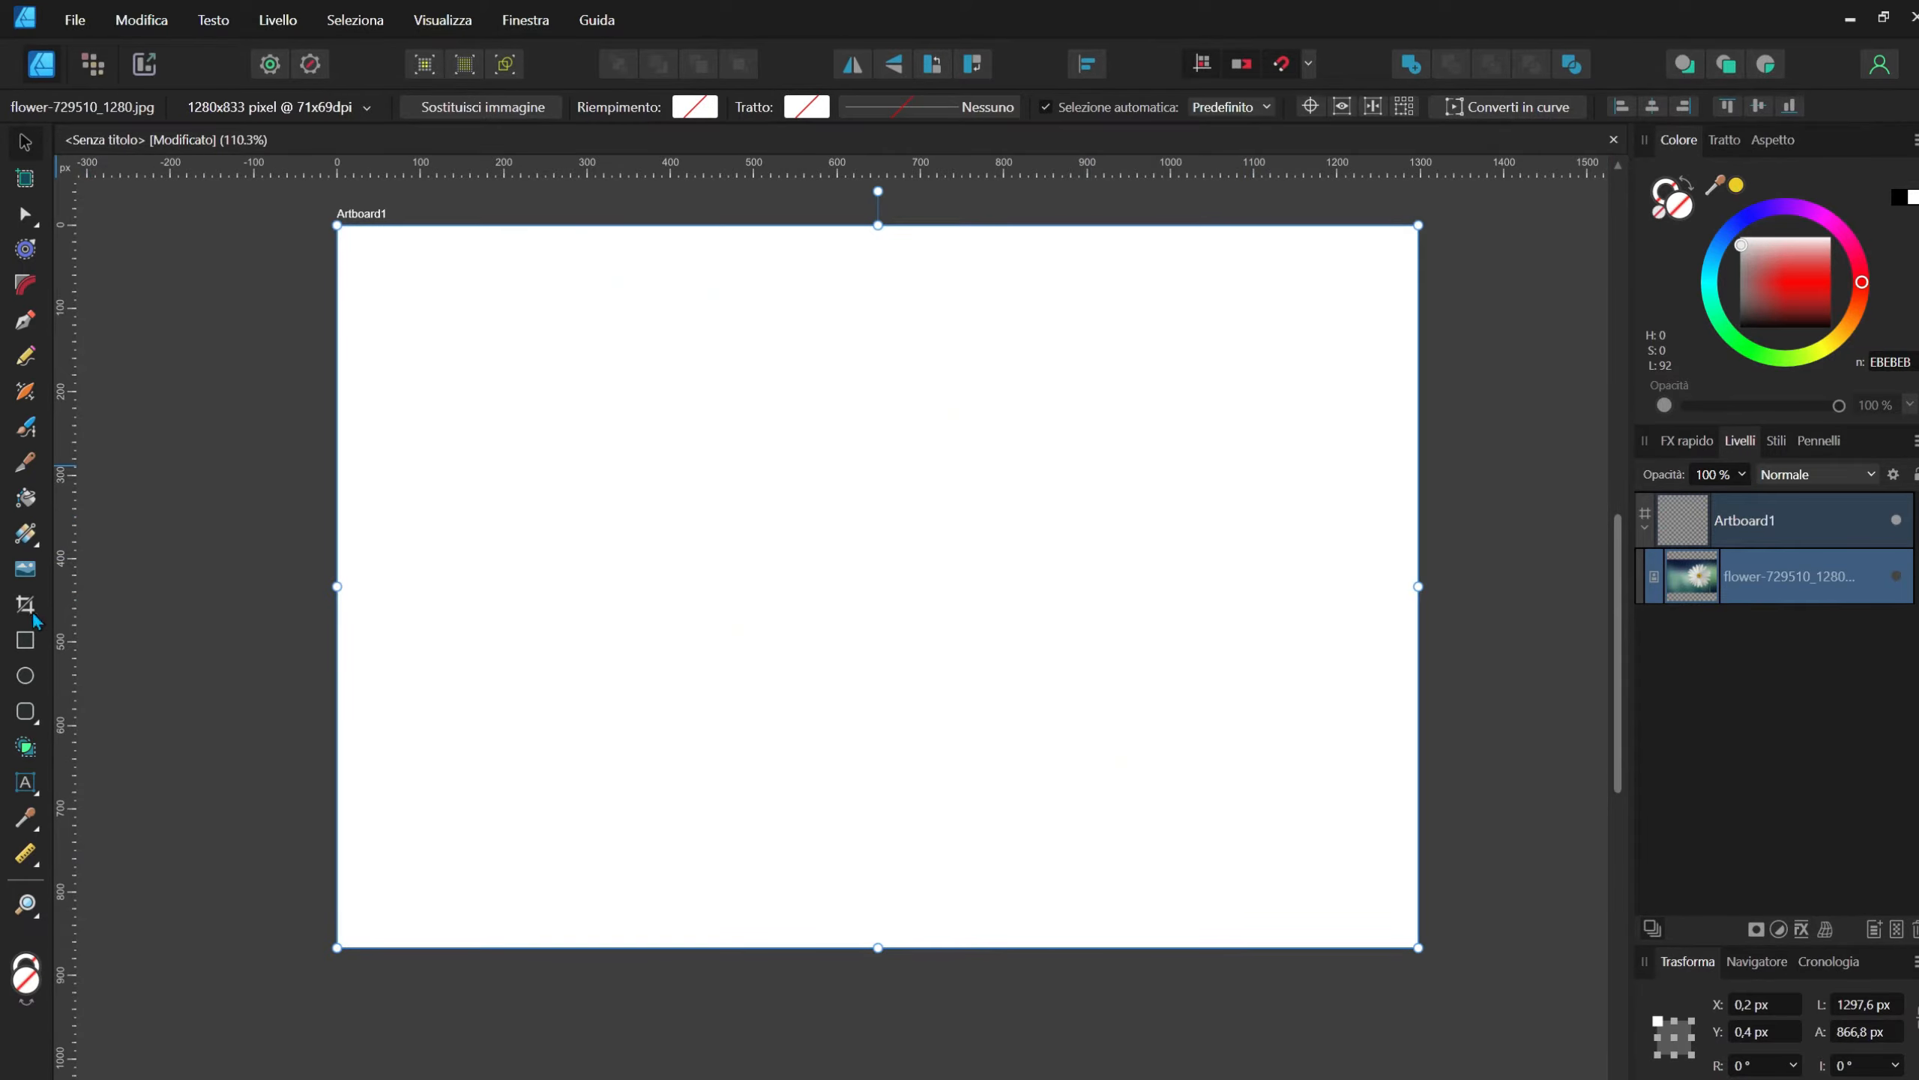
Step: Draw a rectangle covering all of Artboard1, 1297,6 px wide and 866,8 px high
{"action": "left_click", "coordinate": [26, 639]}
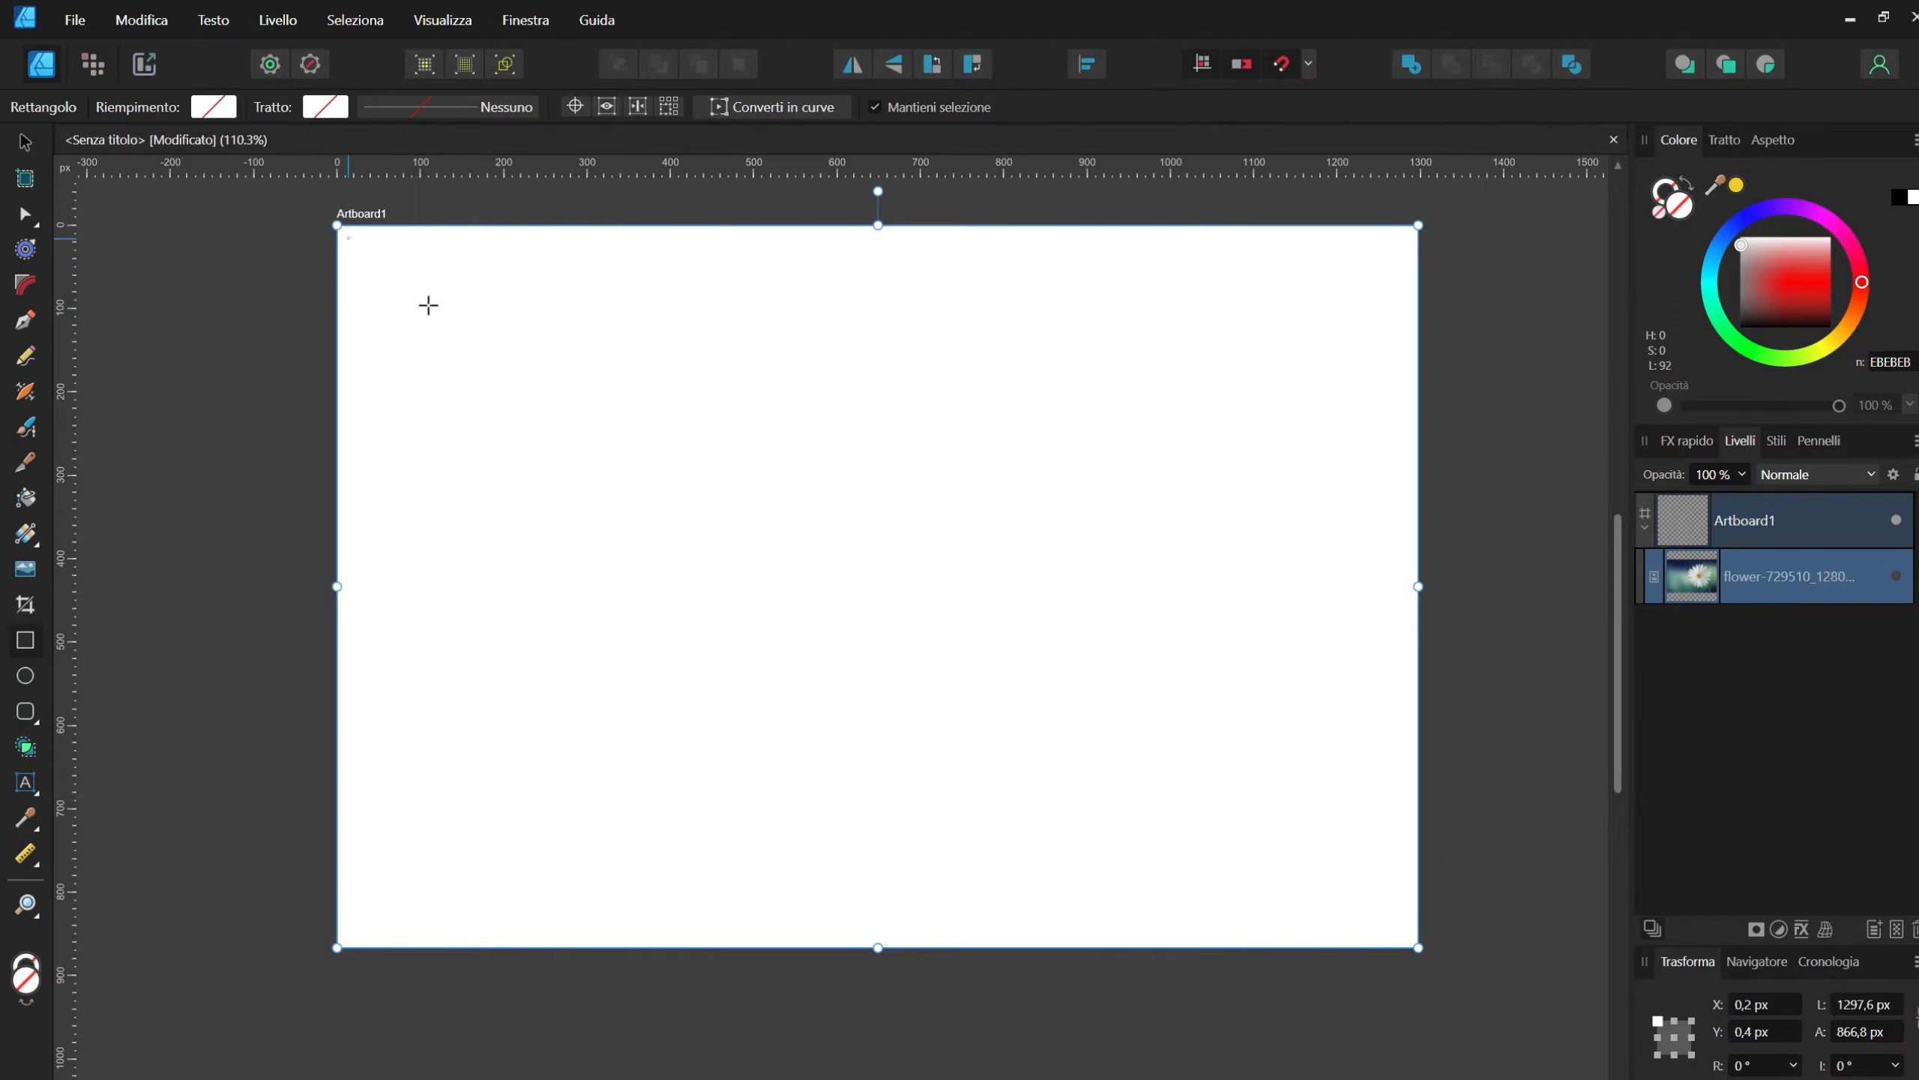
{"action": "left_click_drag", "start_coordinate": [349, 239], "coordinate": [1418, 948]}
{"action": "left_click_drag", "start_coordinate": [348, 594], "coordinate": [337, 594]}
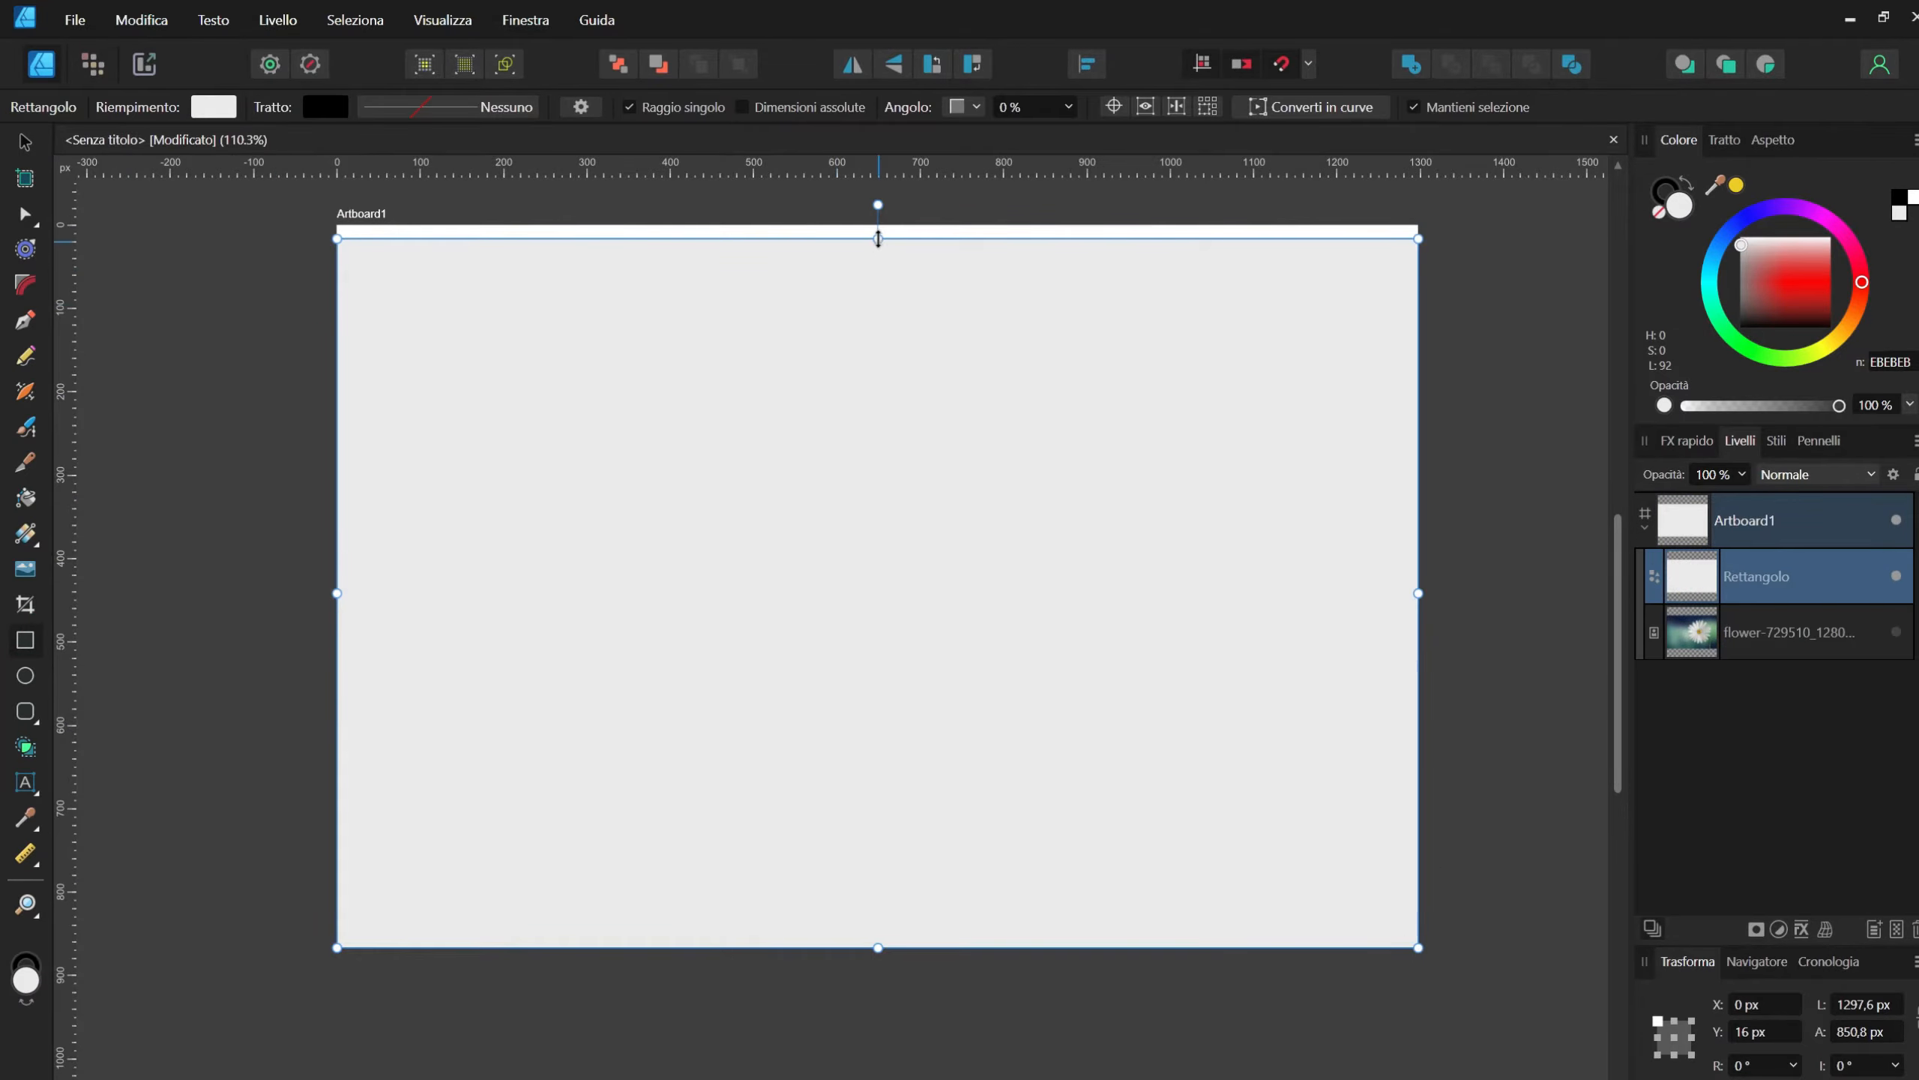
{"action": "left_click_drag", "start_coordinate": [878, 238], "coordinate": [878, 224]}
Step: Place the rectangle beneath the visible daisy photo and fill it with yellow E8D522 sampled from the flower's centre
{"action": "left_click_drag", "start_coordinate": [1706, 579], "coordinate": [1710, 665]}
{"action": "left_click", "coordinate": [1896, 575]}
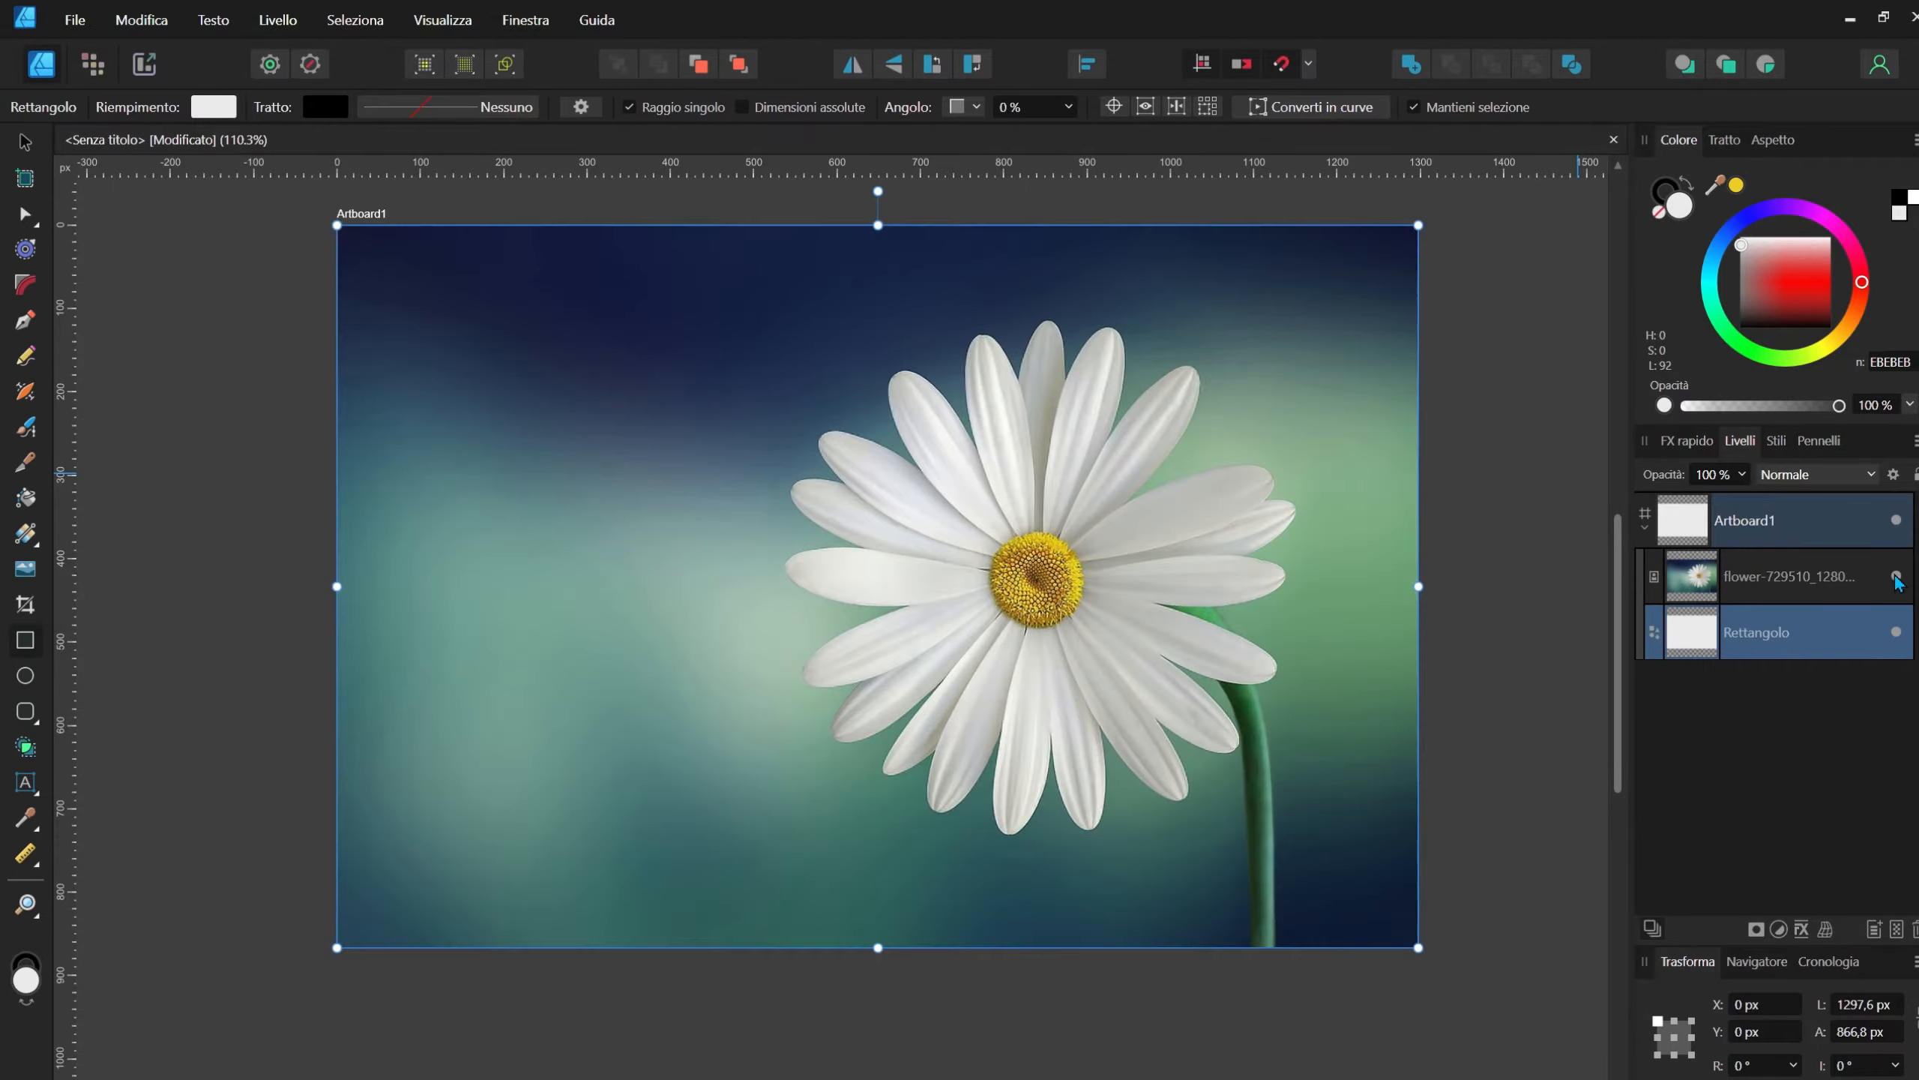
{"action": "left_click_drag", "start_coordinate": [1715, 184], "coordinate": [1072, 588]}
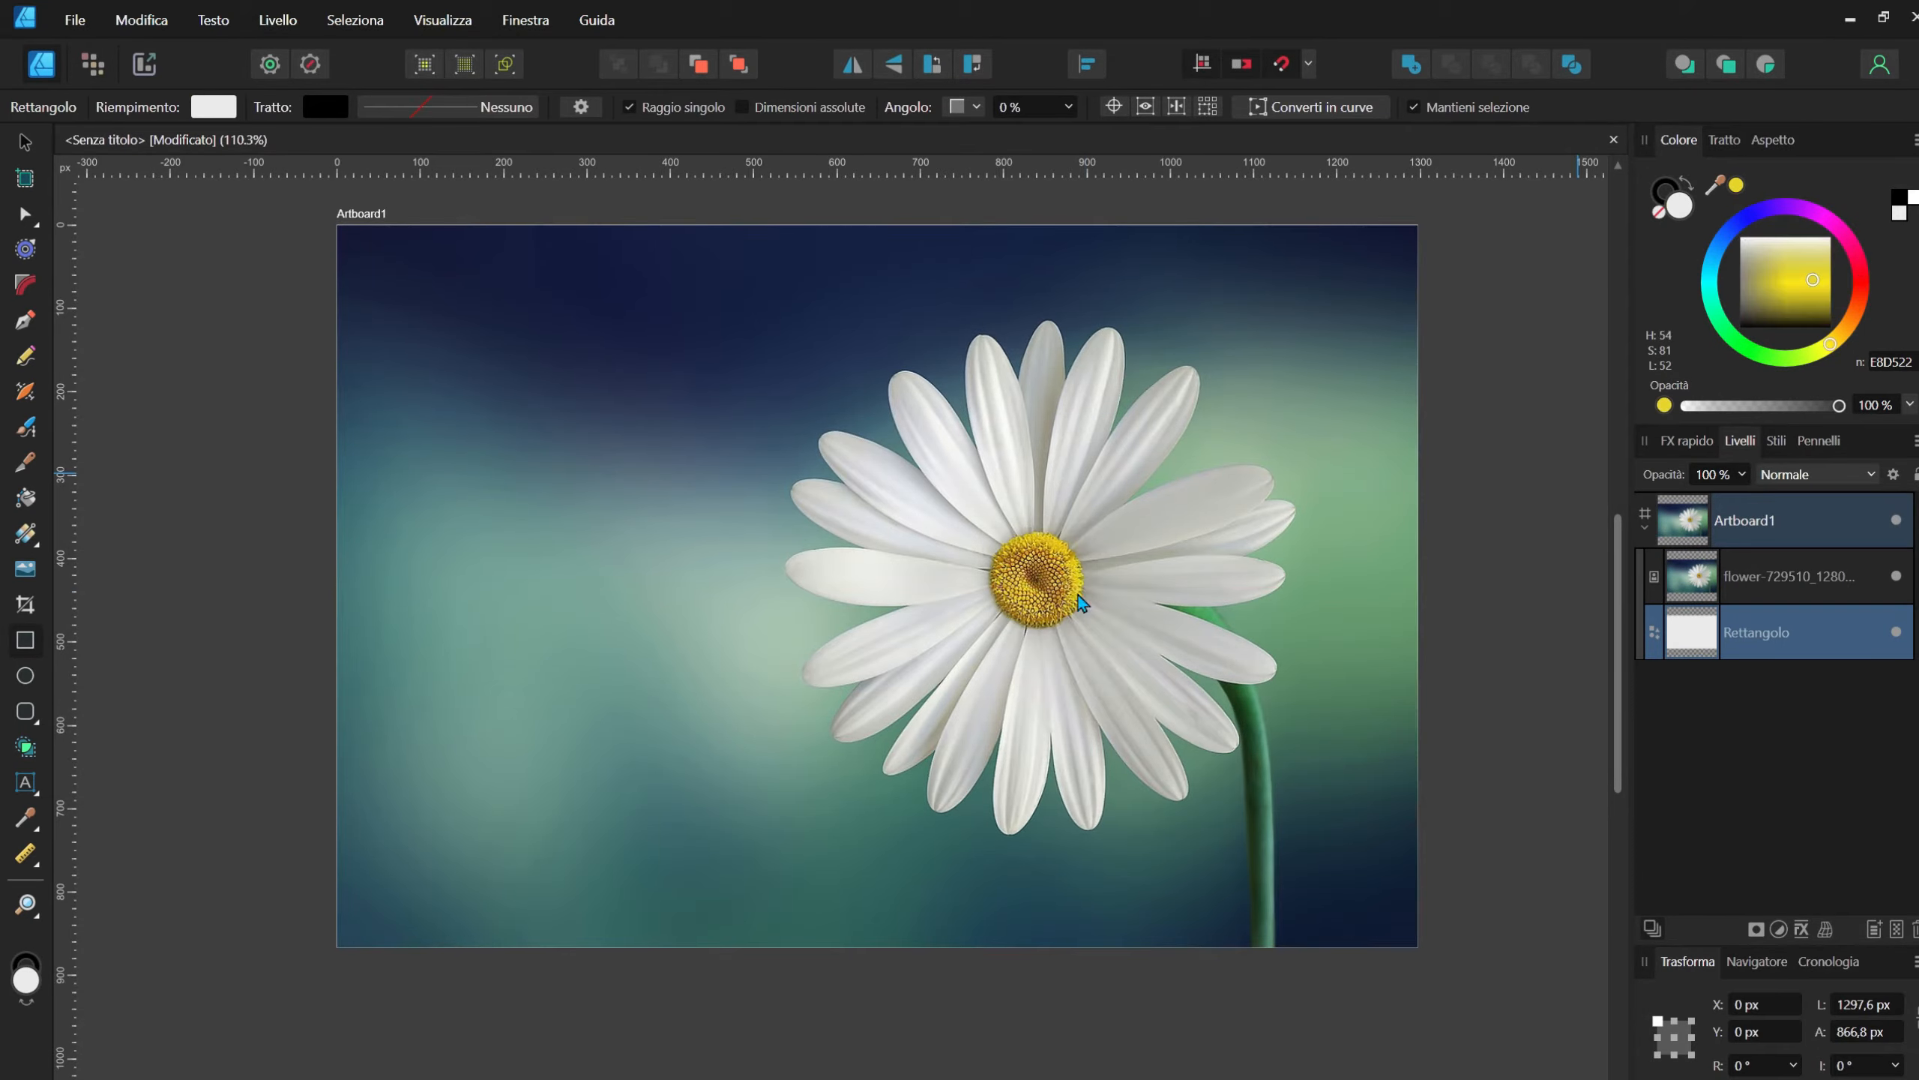
{"action": "left_click", "coordinate": [1897, 575]}
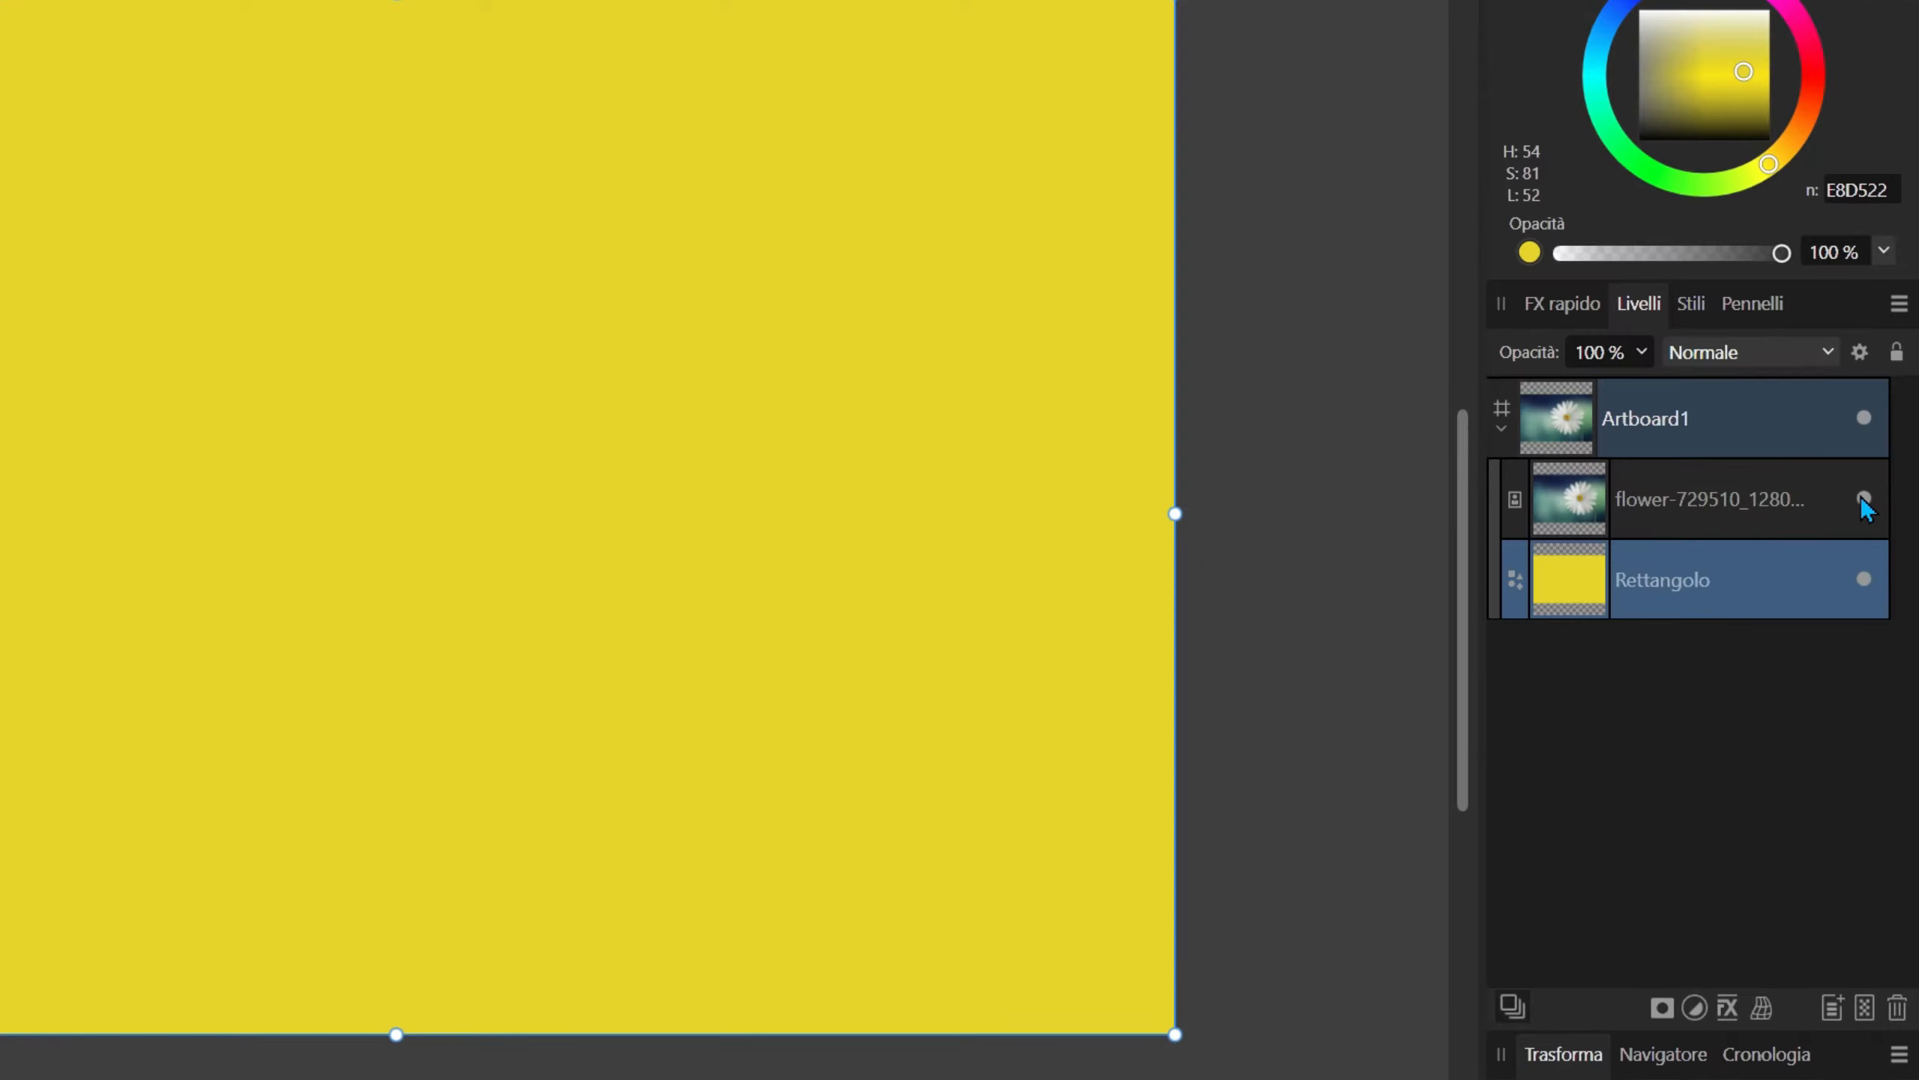
{"action": "left_click", "coordinate": [1896, 576]}
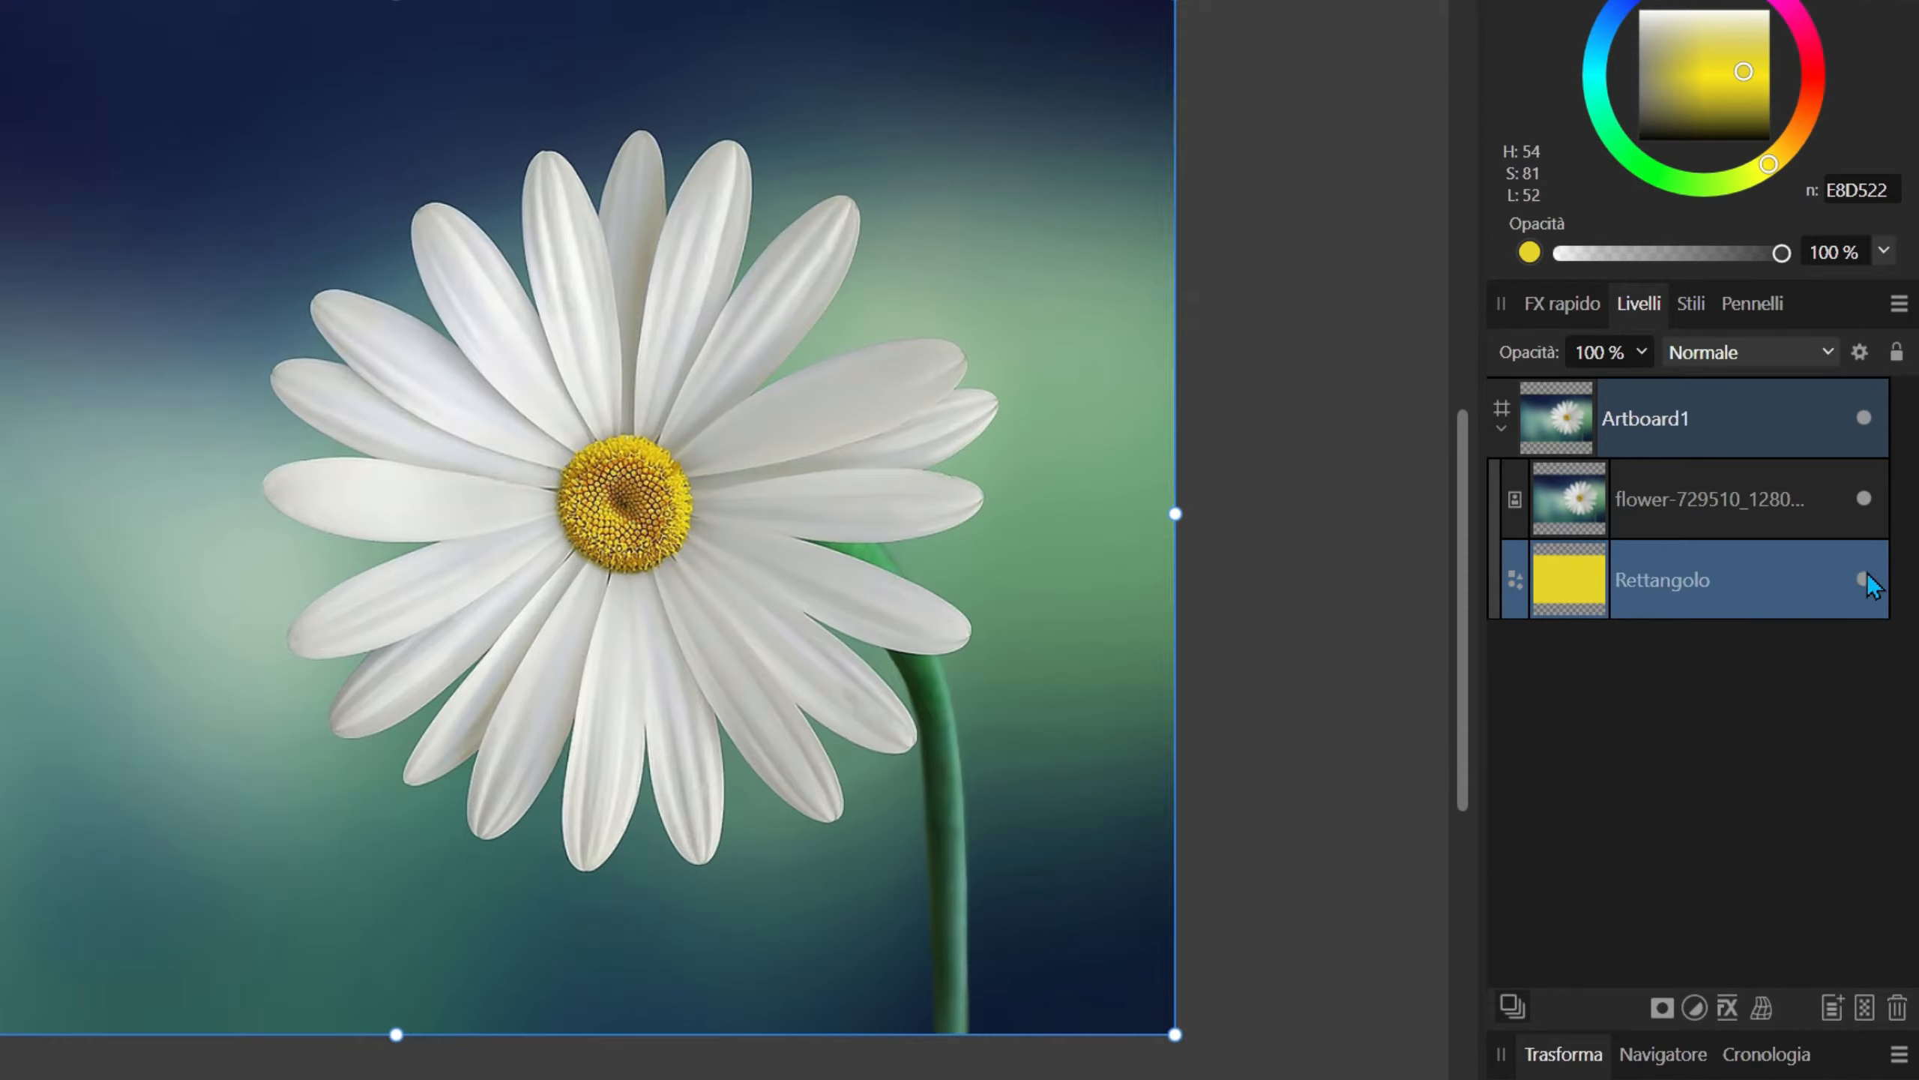
Step: Add an empty mask layer to the daisy photo and expand the photo layer to list the mask
{"action": "left_click", "coordinate": [1567, 509]}
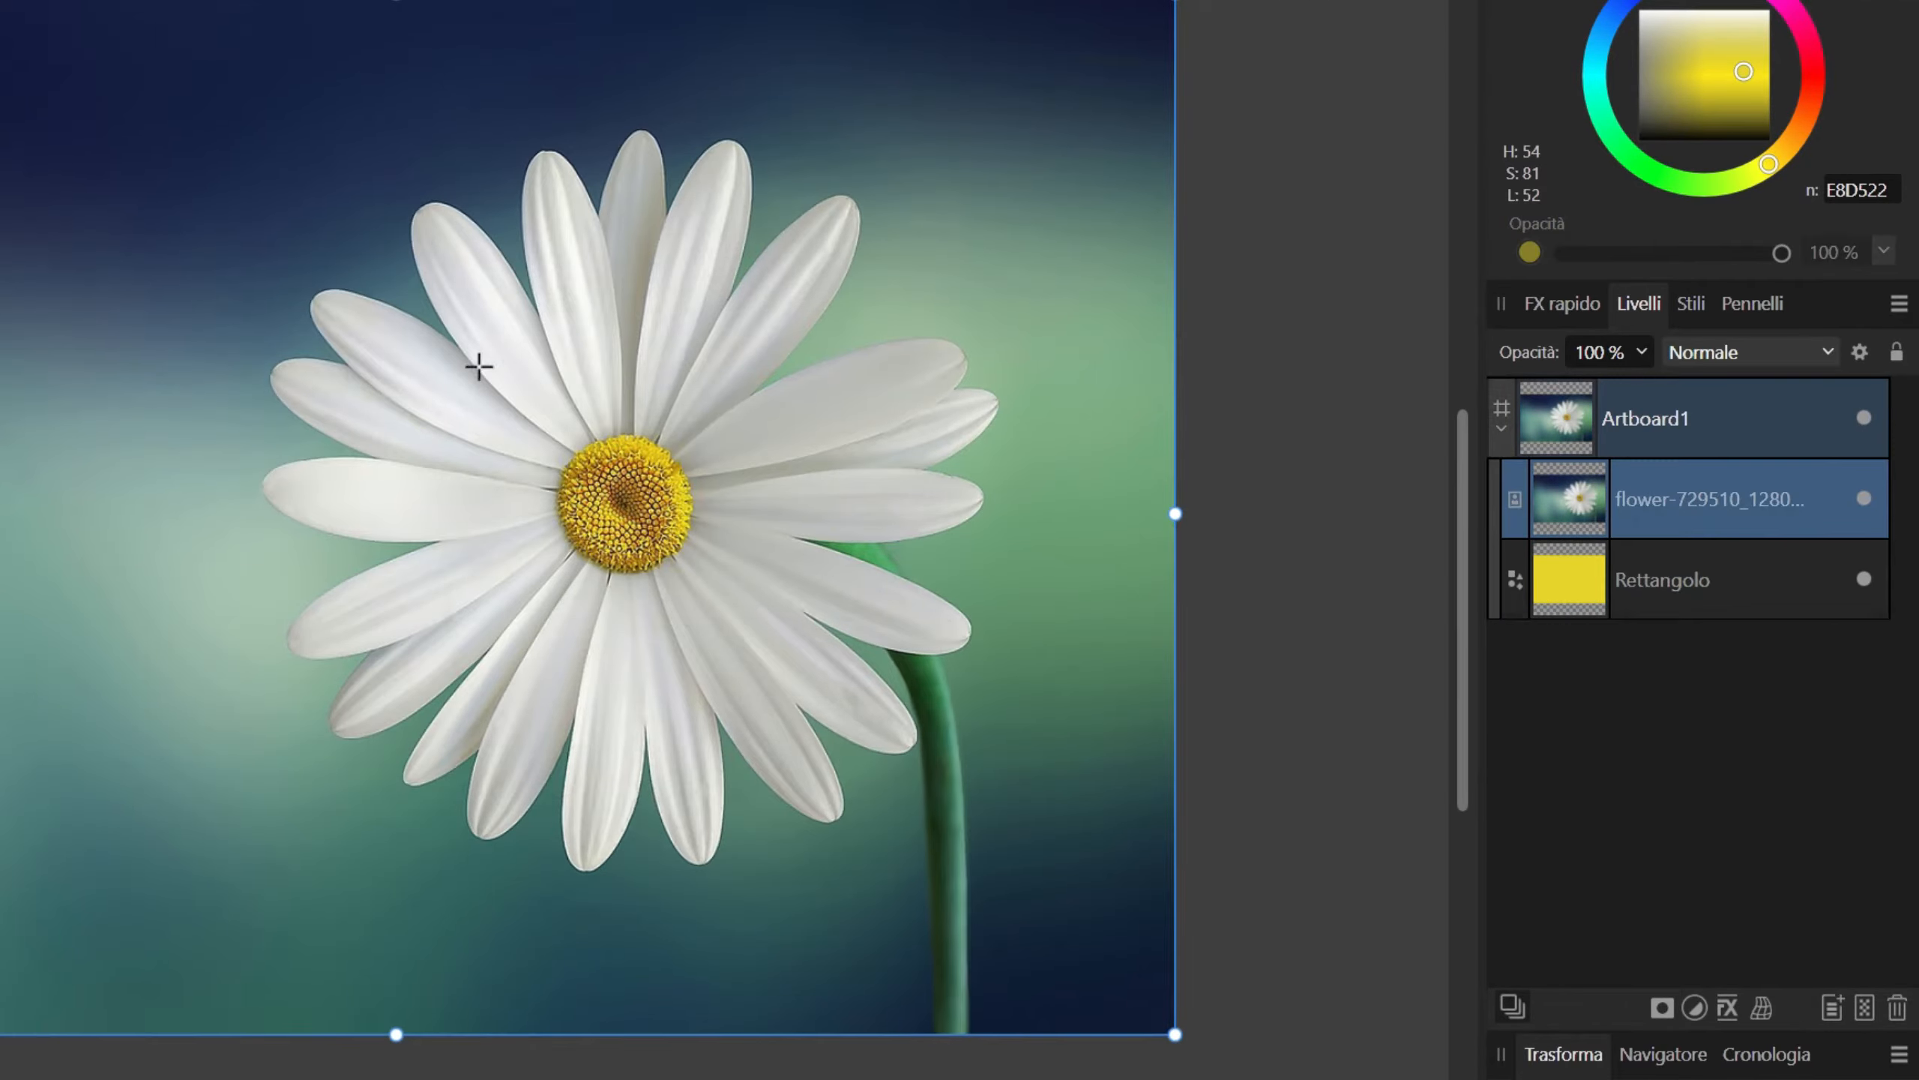
{"action": "scroll", "coordinate": [480, 366], "scroll_direction": "down", "scroll_amount": 1}
{"action": "scroll", "coordinate": [537, 372], "scroll_direction": "up", "scroll_amount": 1}
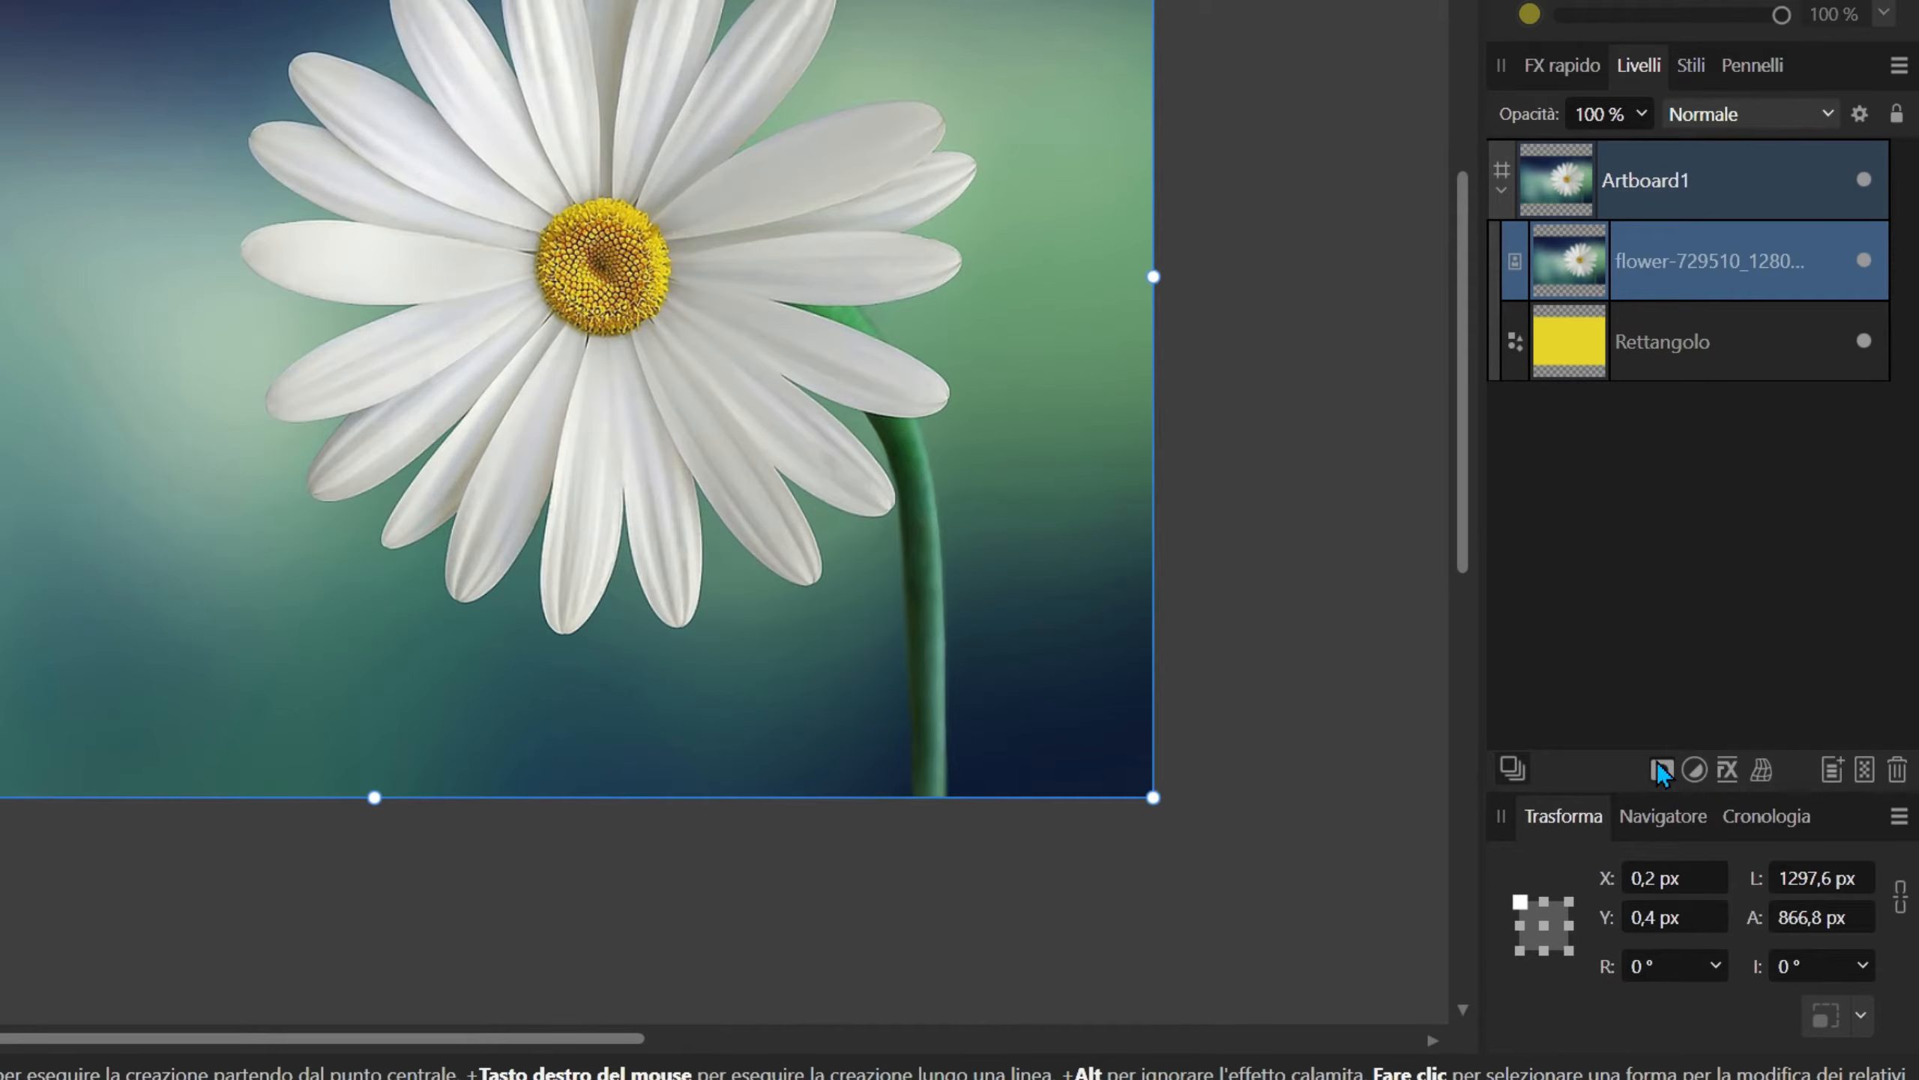
{"action": "left_click", "coordinate": [1659, 765]}
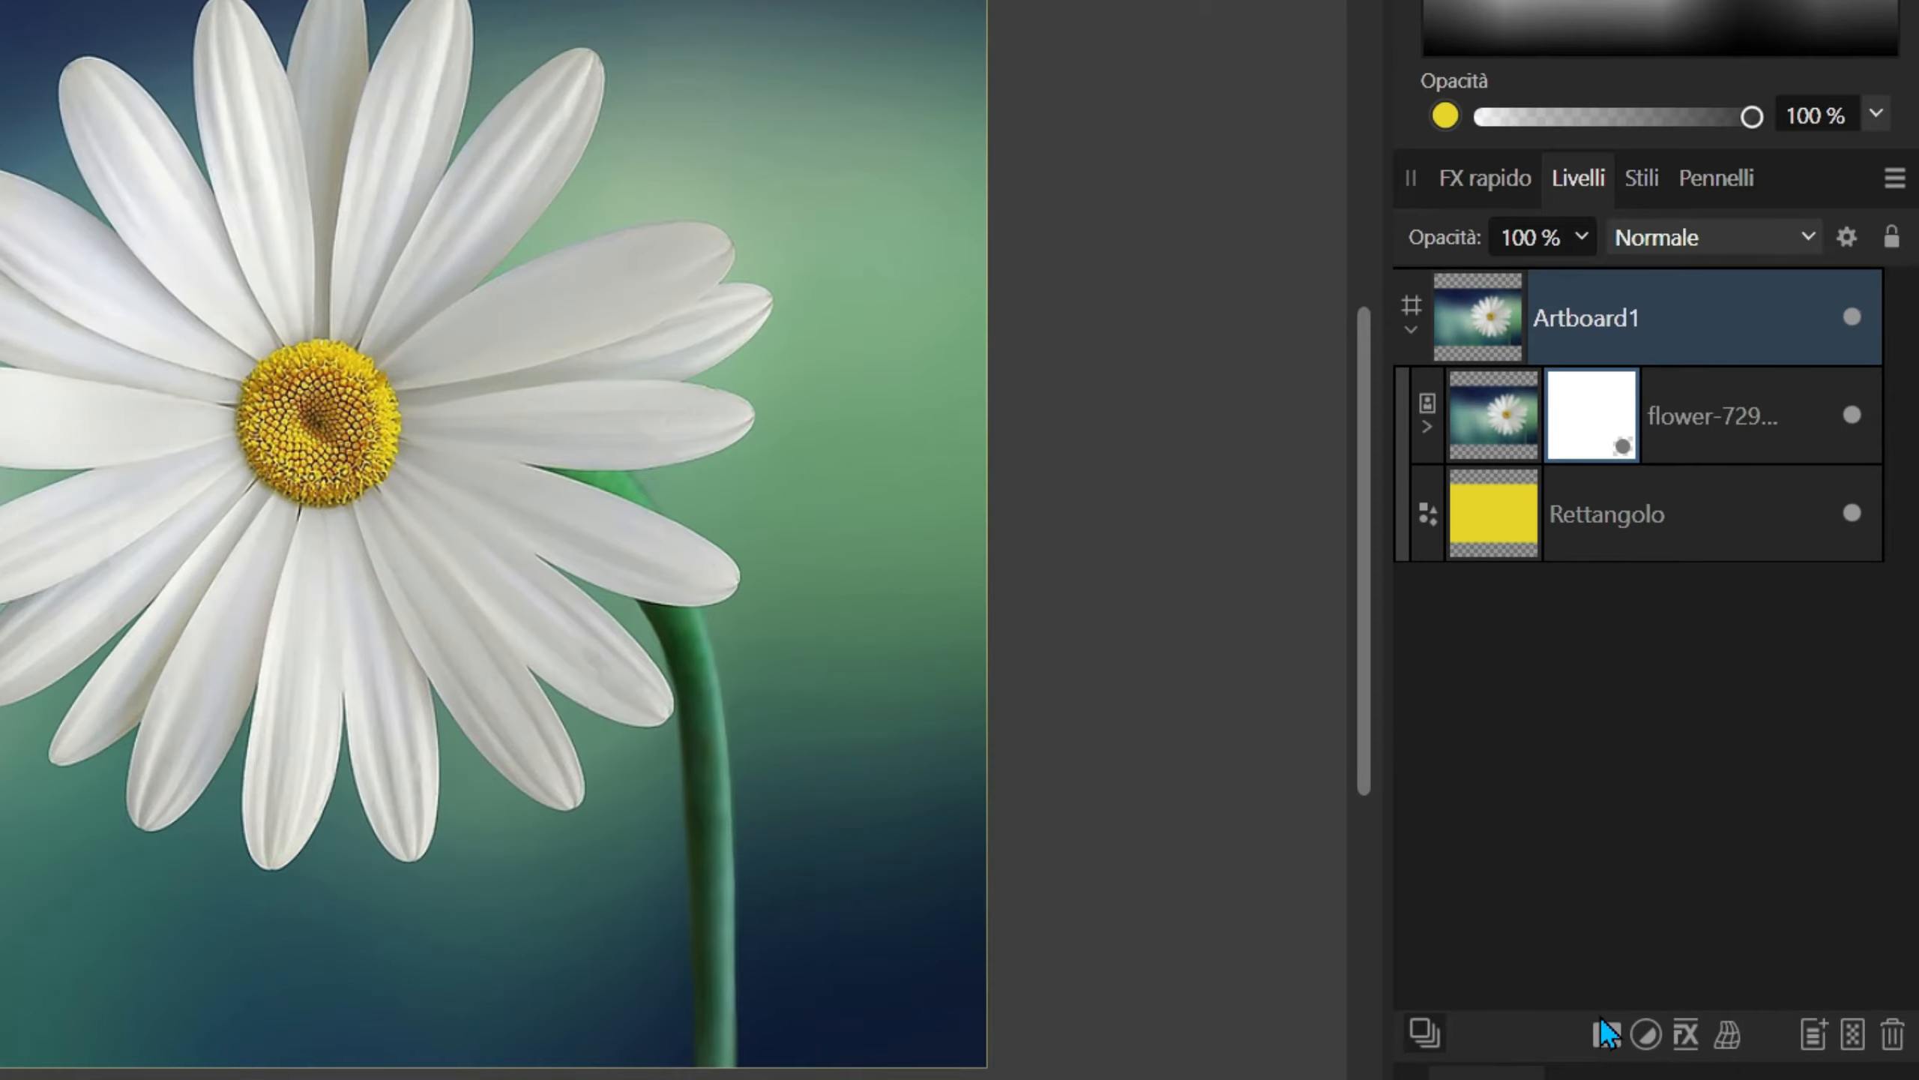
{"action": "left_click", "coordinate": [1426, 427]}
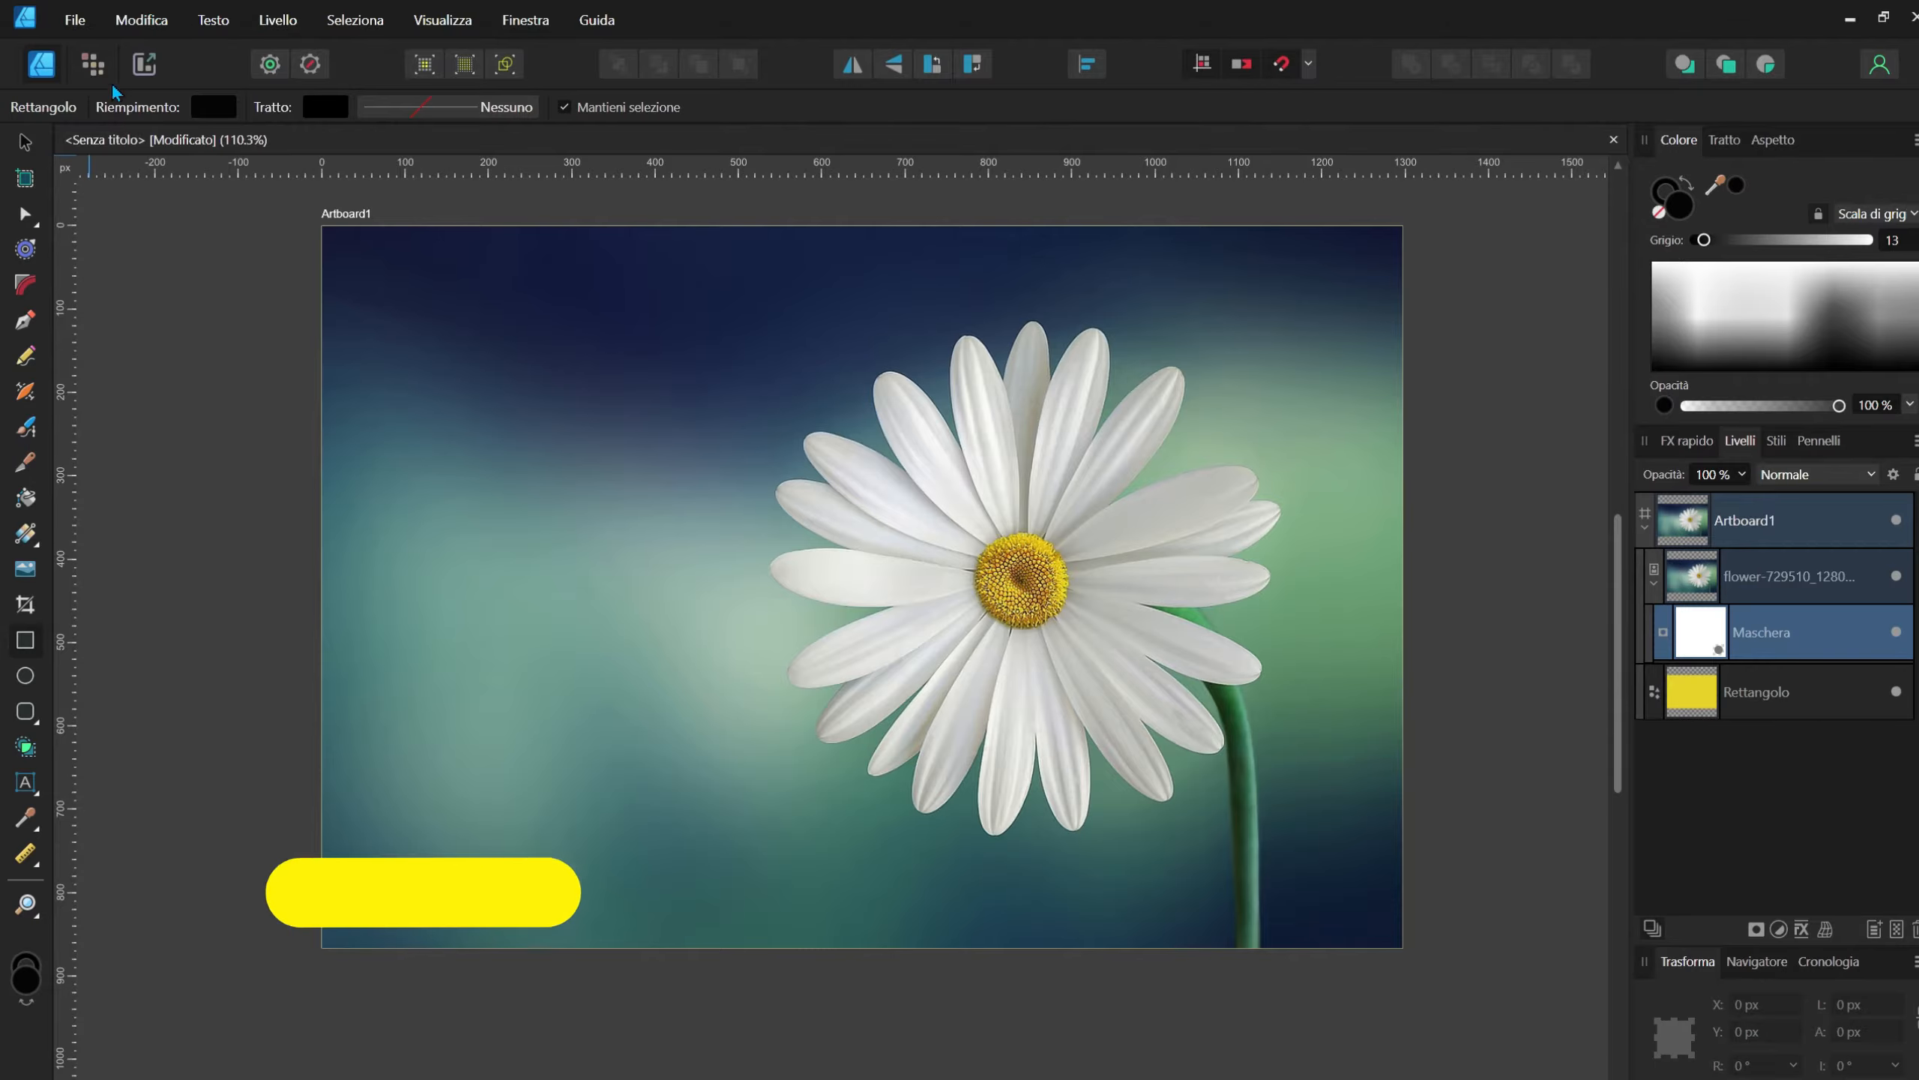
Step: In the Pixel Persona, paint one black dab with a 451 px brush on the mask beside the daisy, over the photo's lower-left area
{"action": "left_click", "coordinate": [98, 67]}
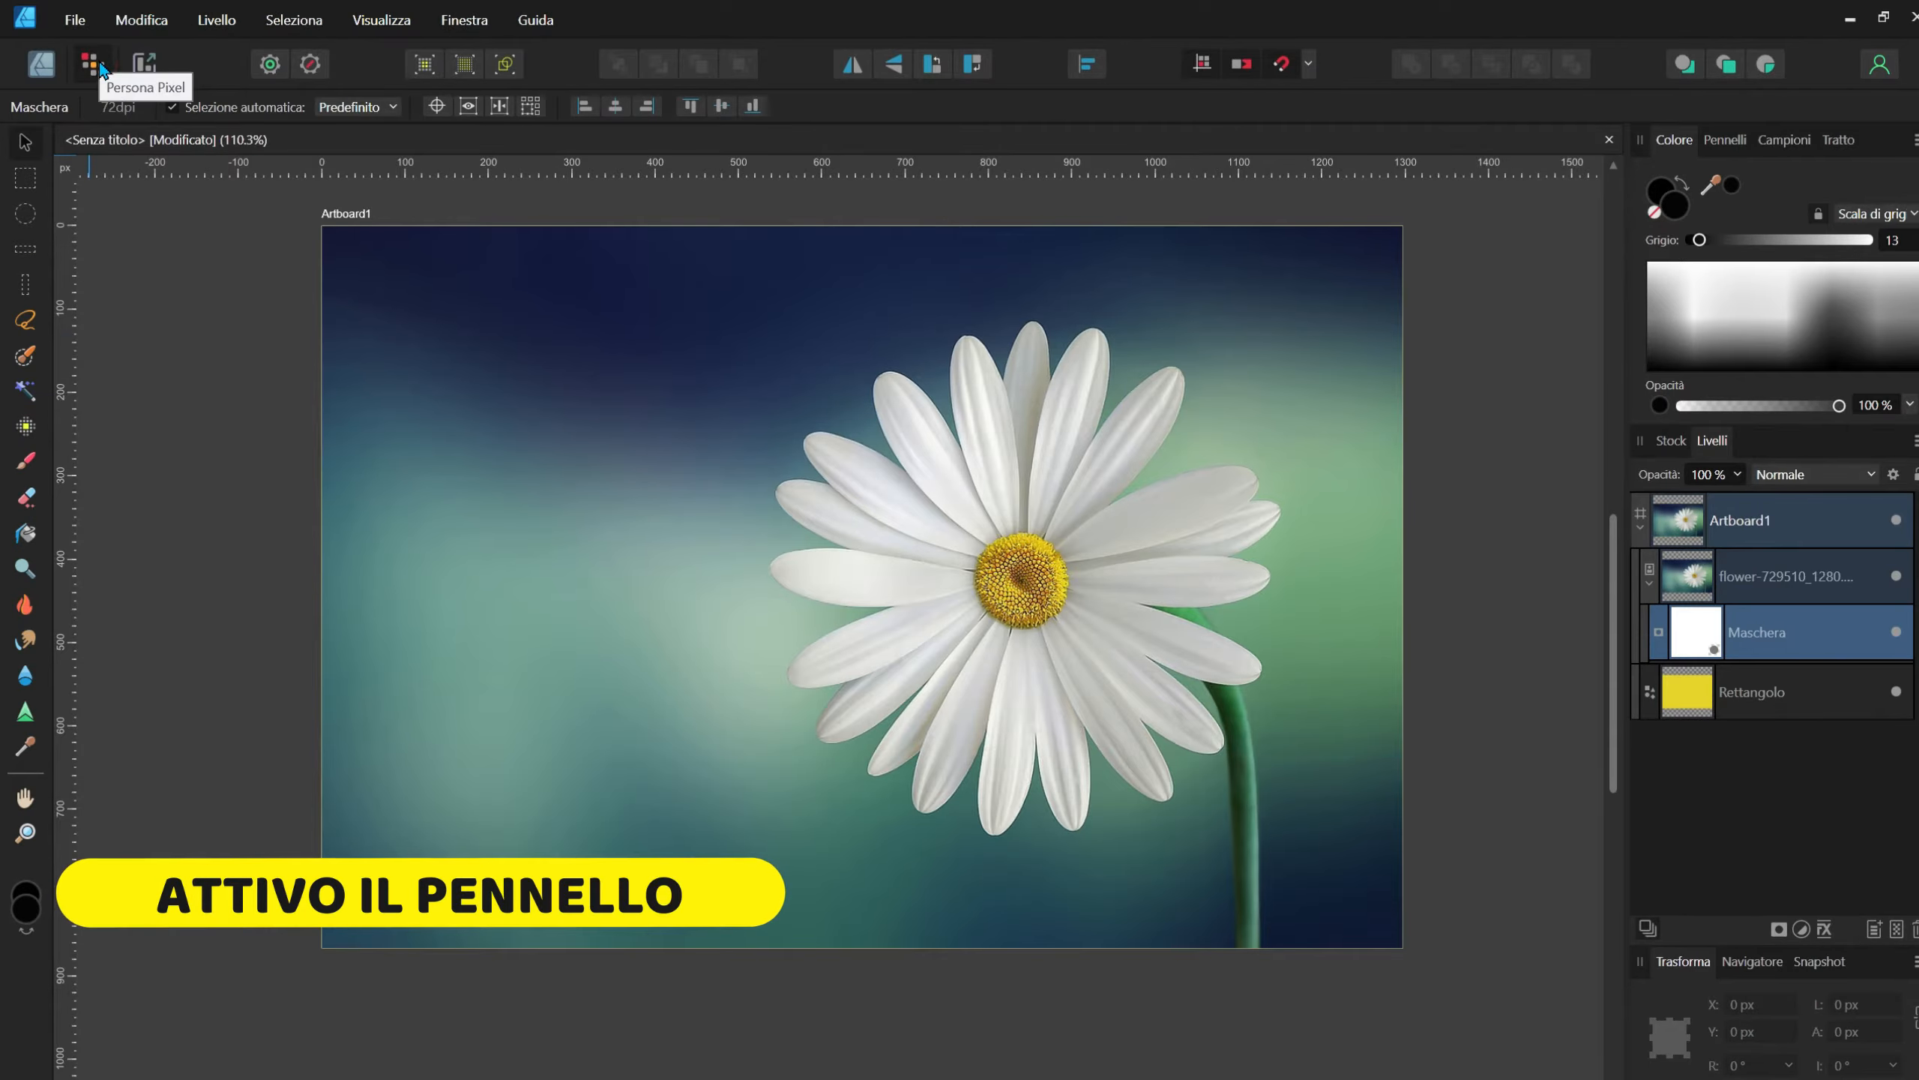
{"action": "key", "text": "b"}
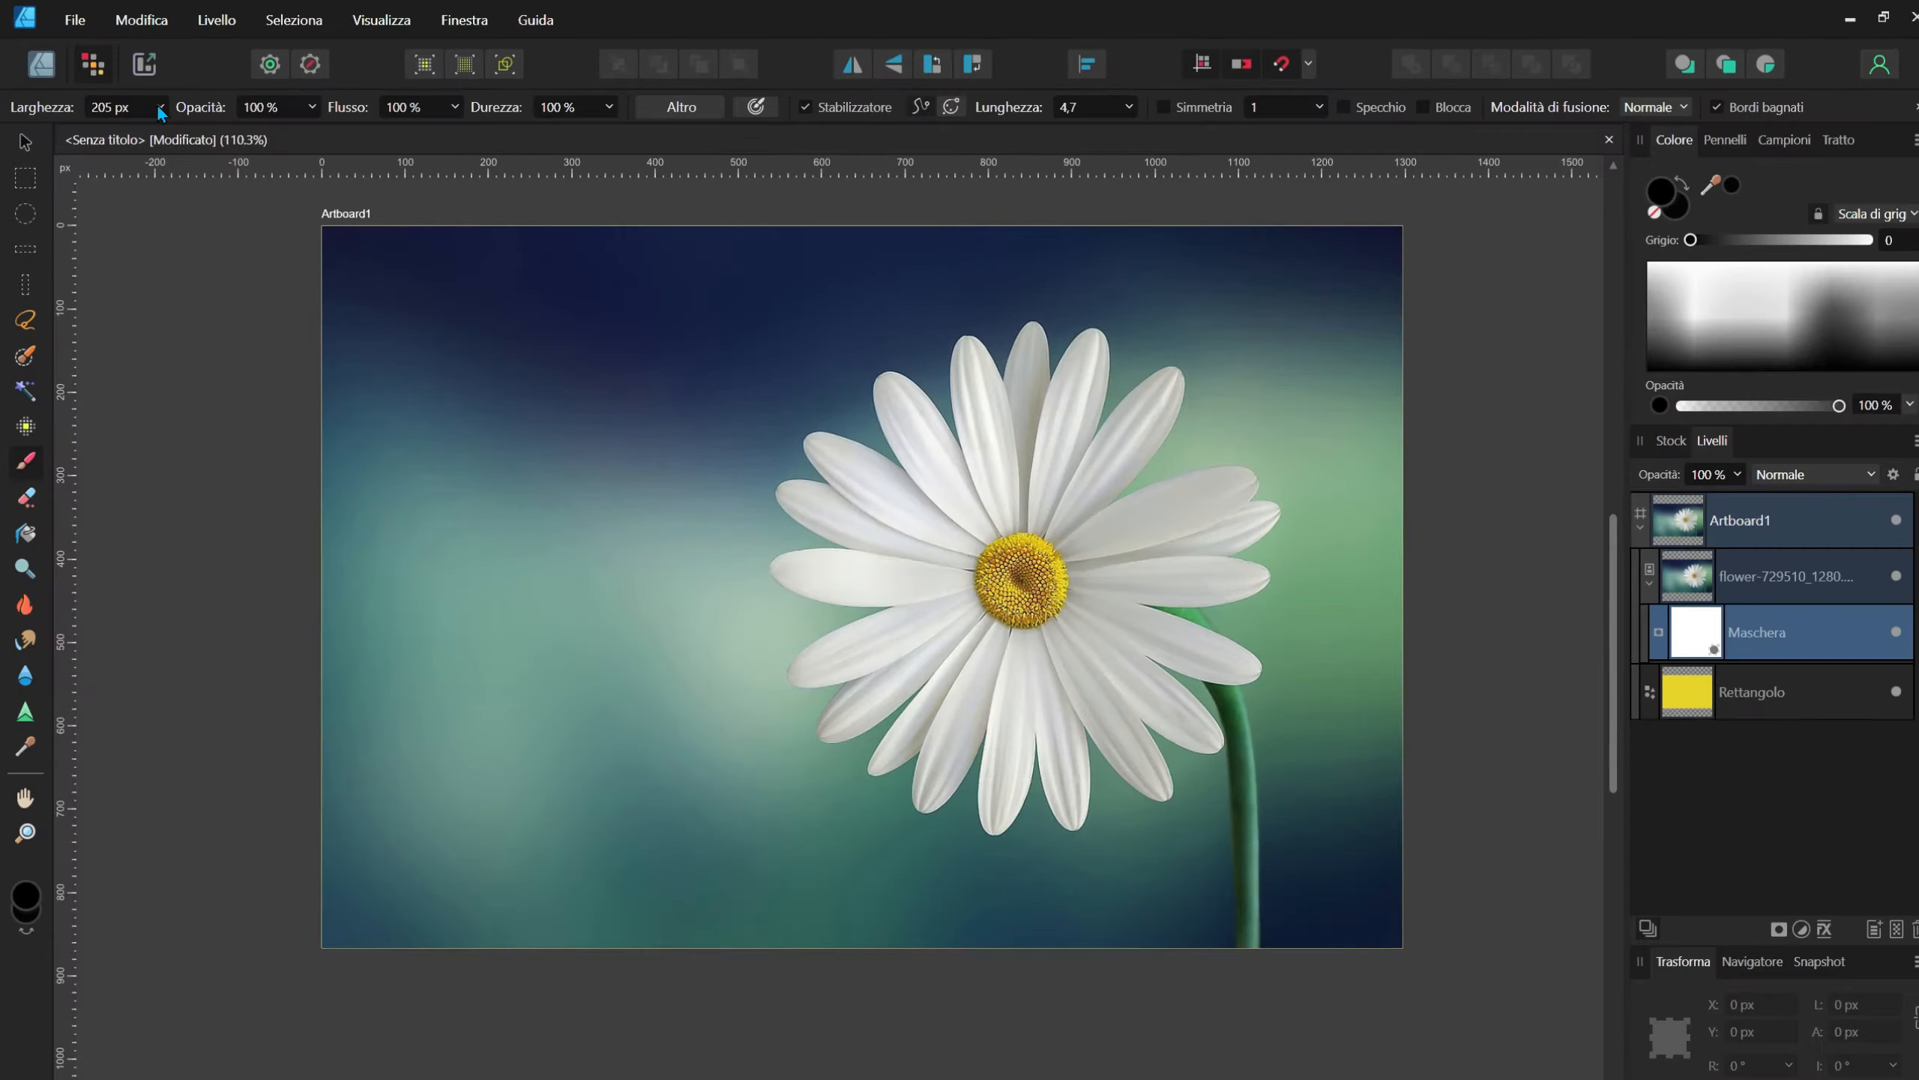
{"action": "left_click", "coordinate": [161, 107]}
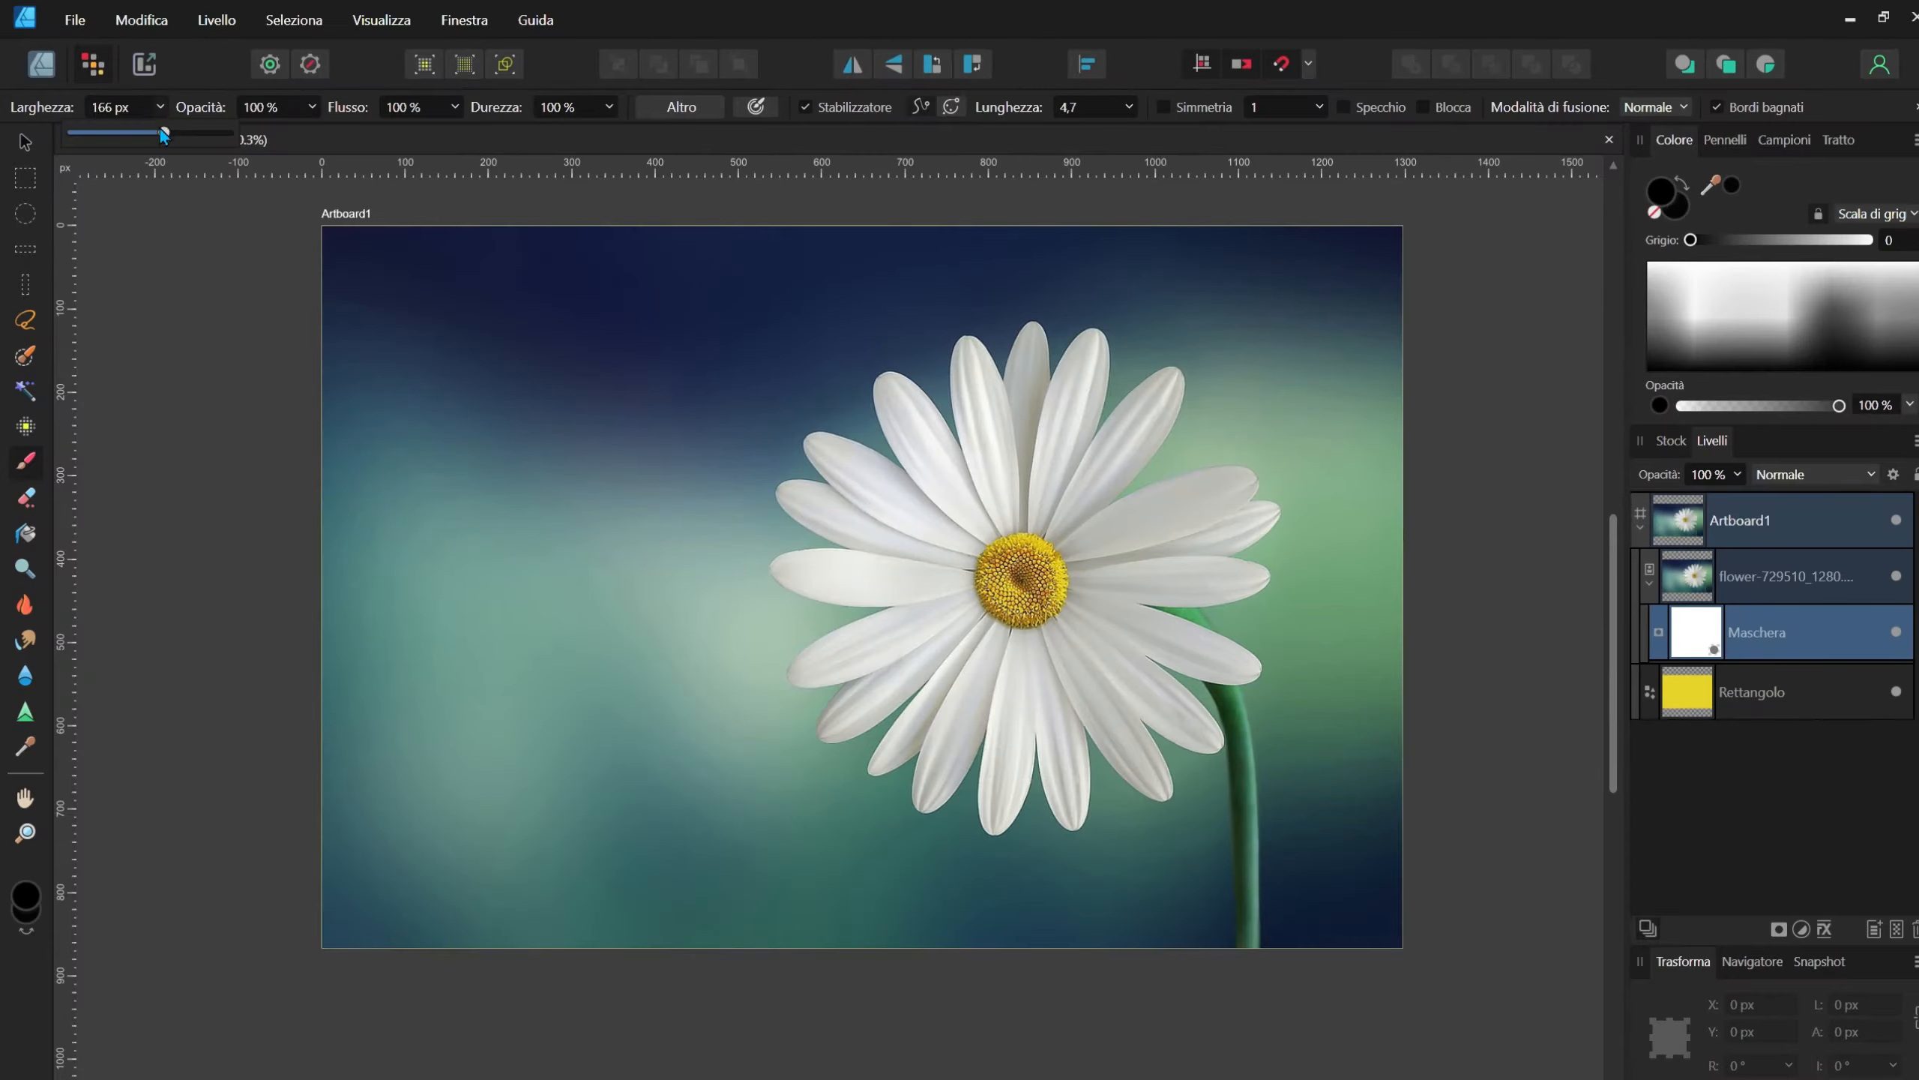
{"action": "left_click", "coordinate": [230, 225]}
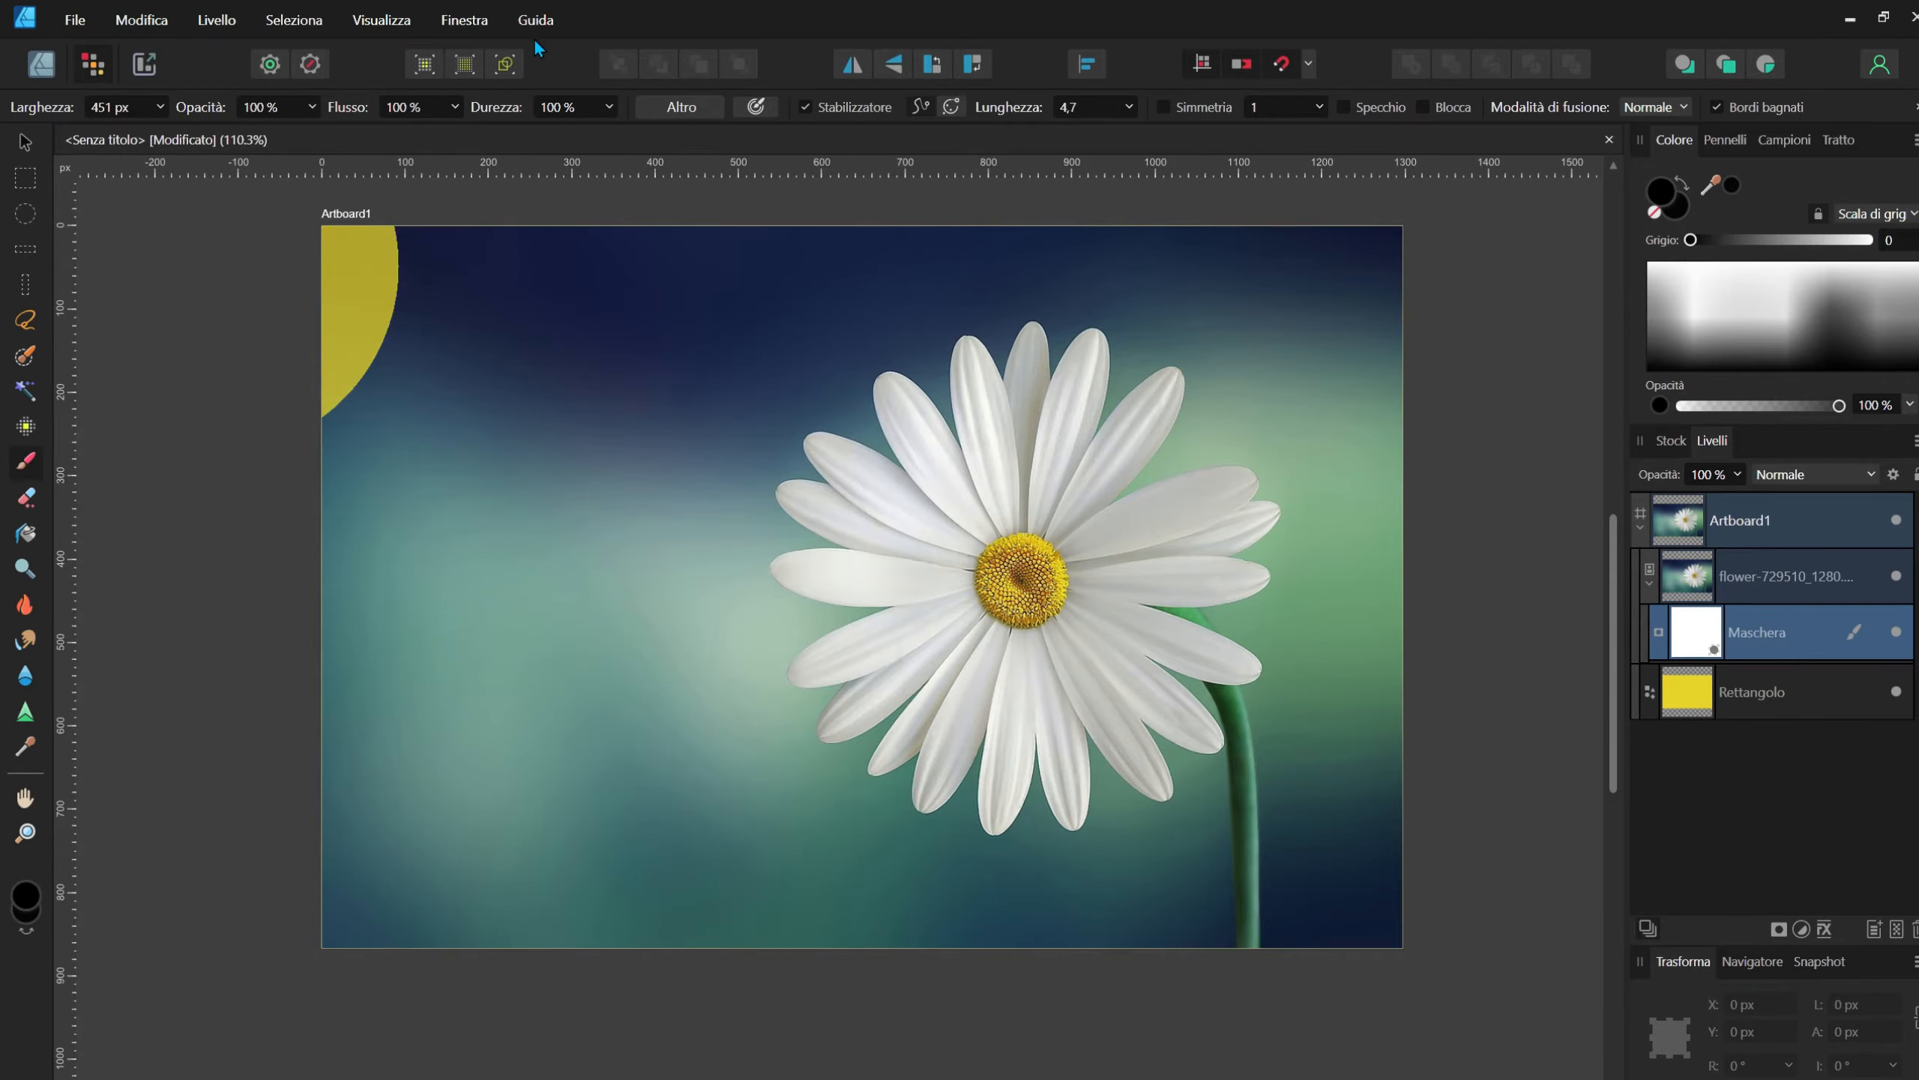
{"action": "key", "text": "ctrl+z"}
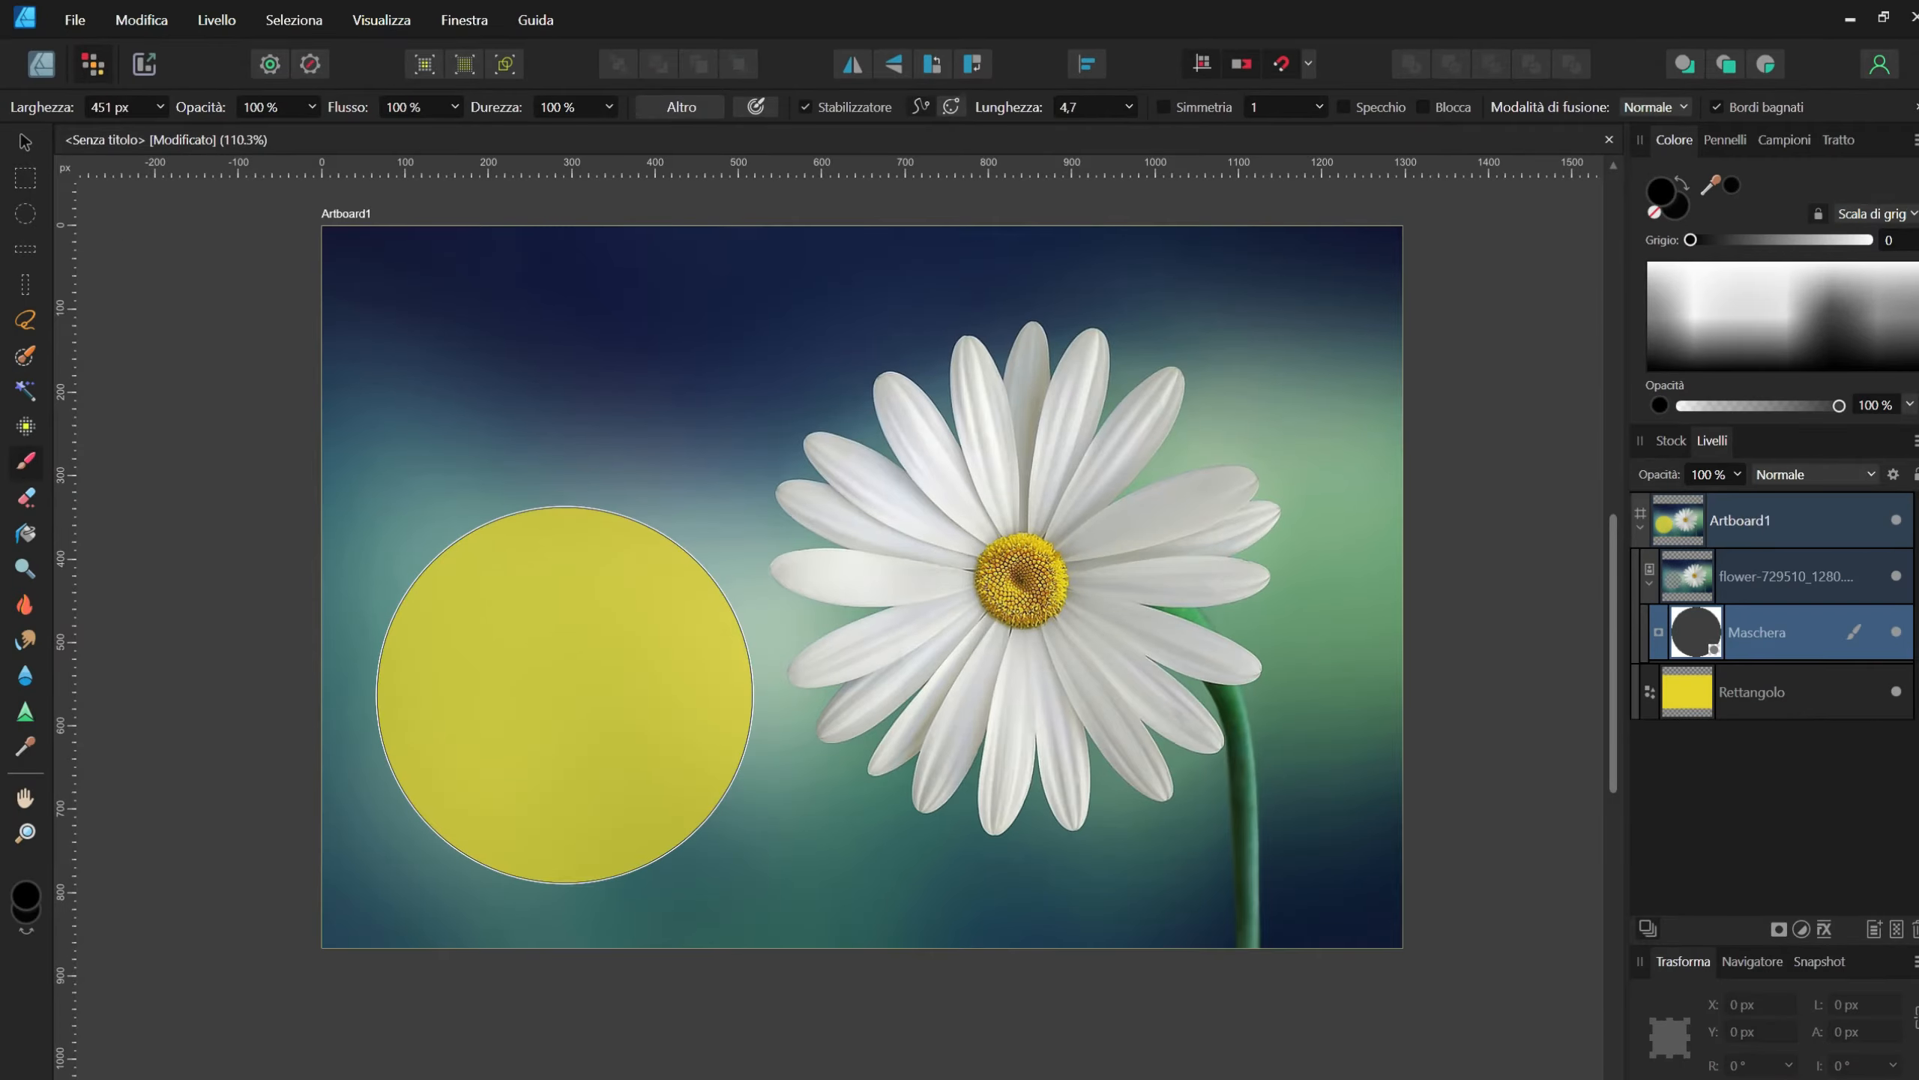
{"action": "left_click", "coordinate": [564, 695]}
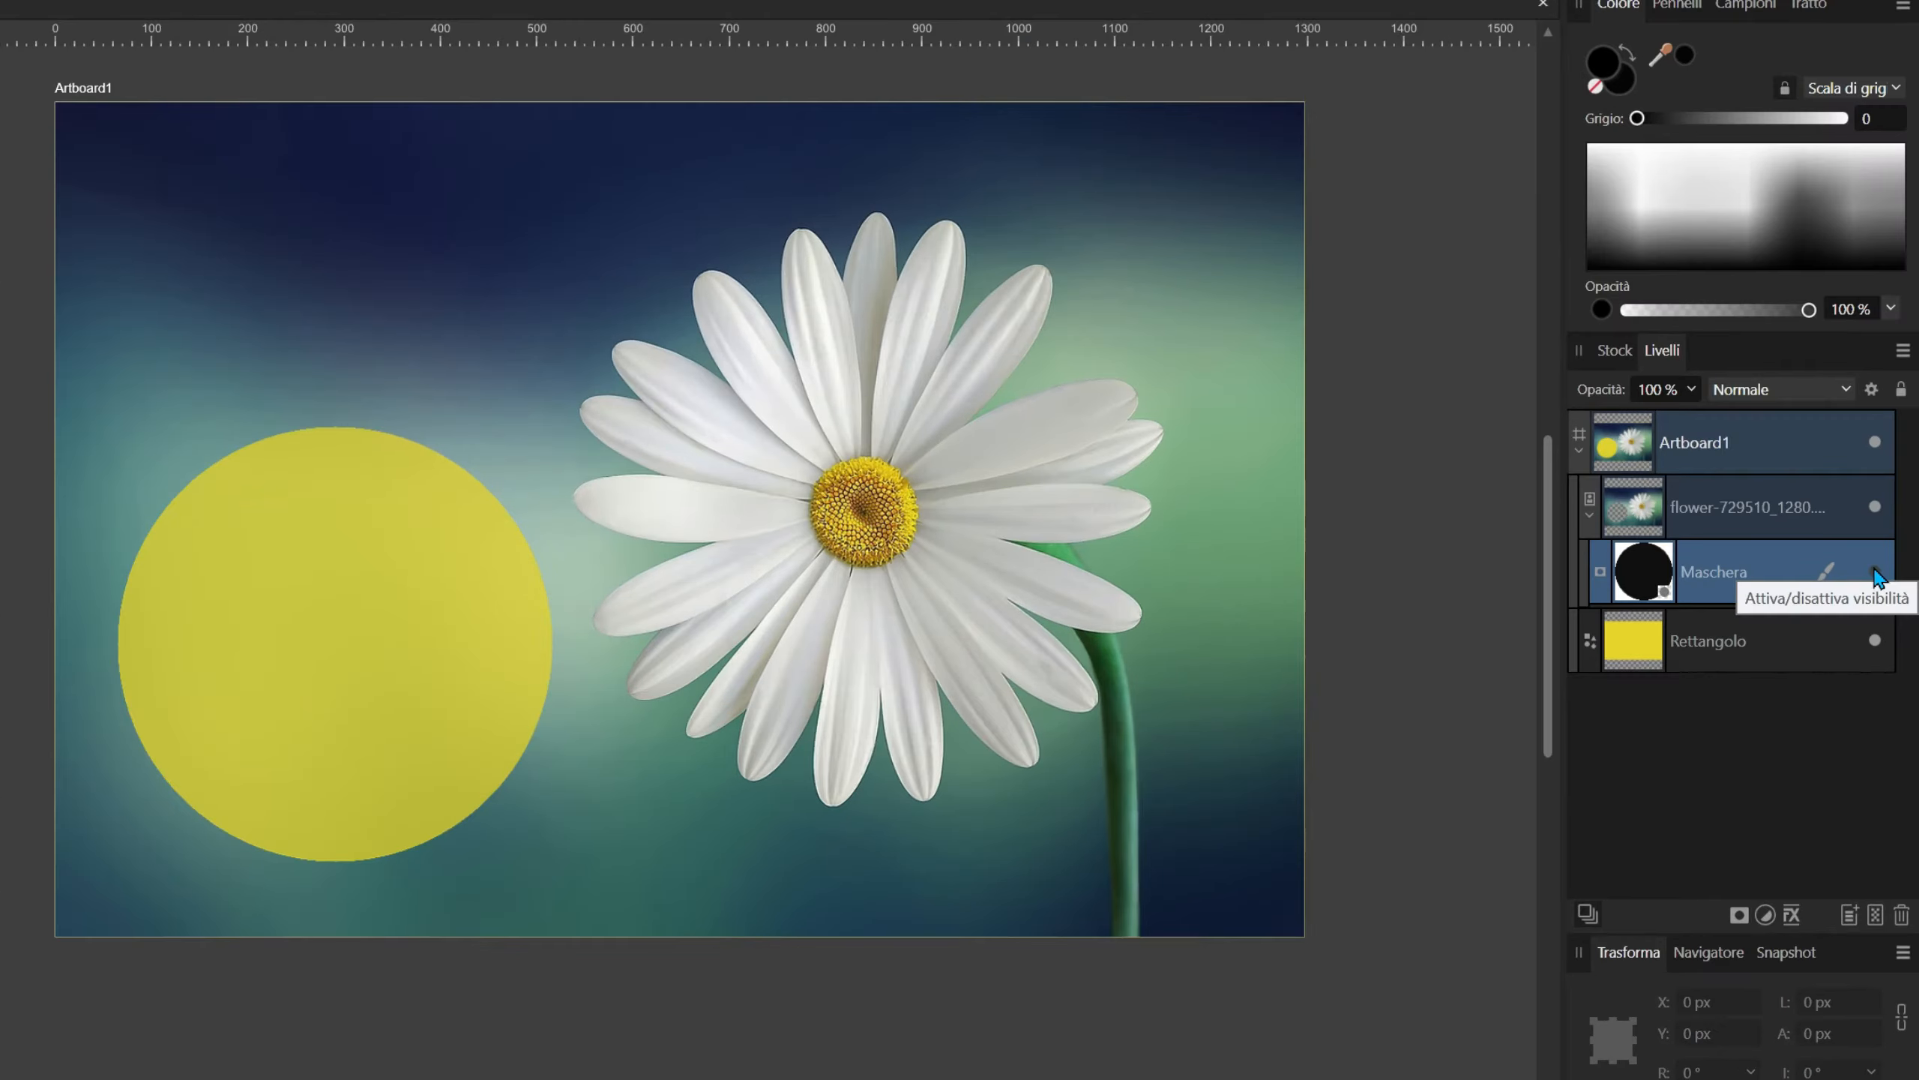
Step: Toggle the visibility of the mask and the daisy photo to compare the photo with and without them
{"action": "left_click", "coordinate": [1897, 633]}
{"action": "left_click", "coordinate": [1876, 572]}
{"action": "left_click", "coordinate": [1876, 509]}
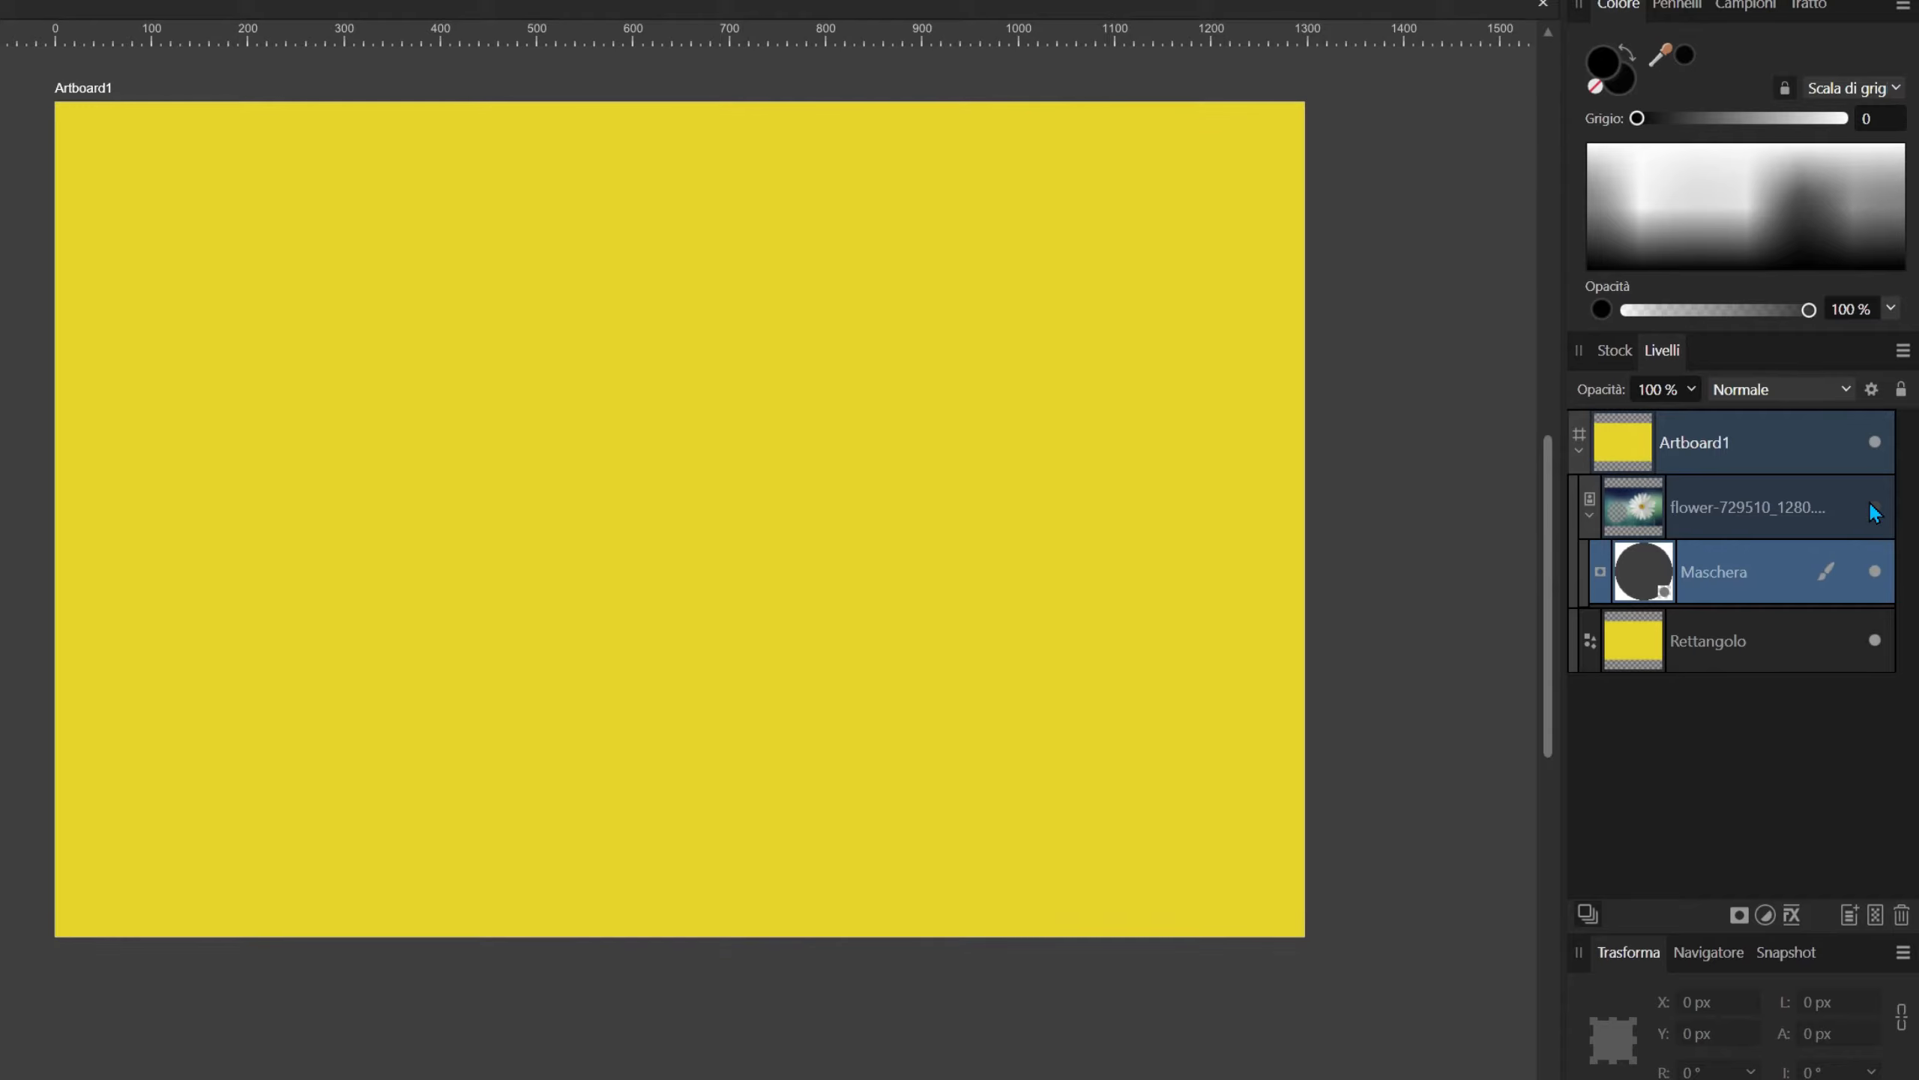
{"action": "left_click", "coordinate": [1876, 508]}
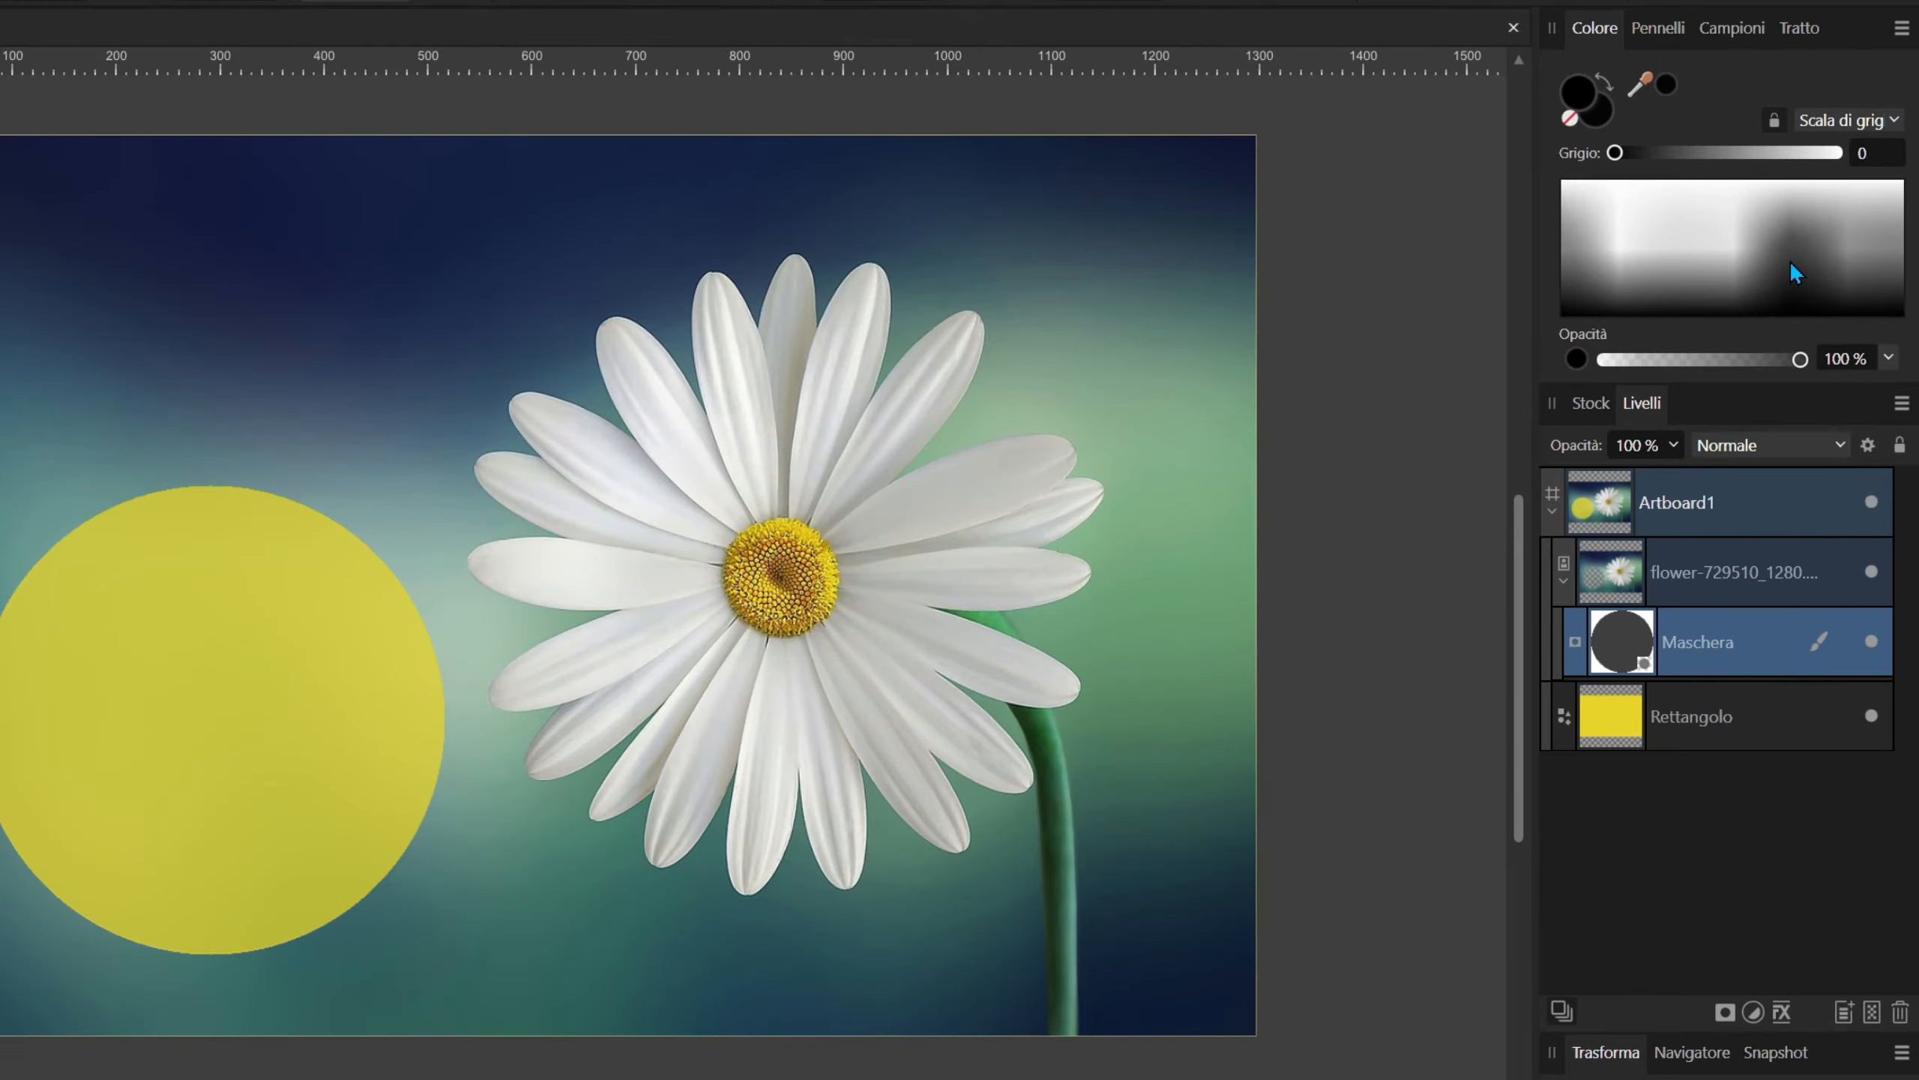
Step: Paint a grey 56 dab on the mask over the daisy's lower petals and a 325 px grey 187 dab above the first circle
{"action": "left_click", "coordinate": [1806, 231]}
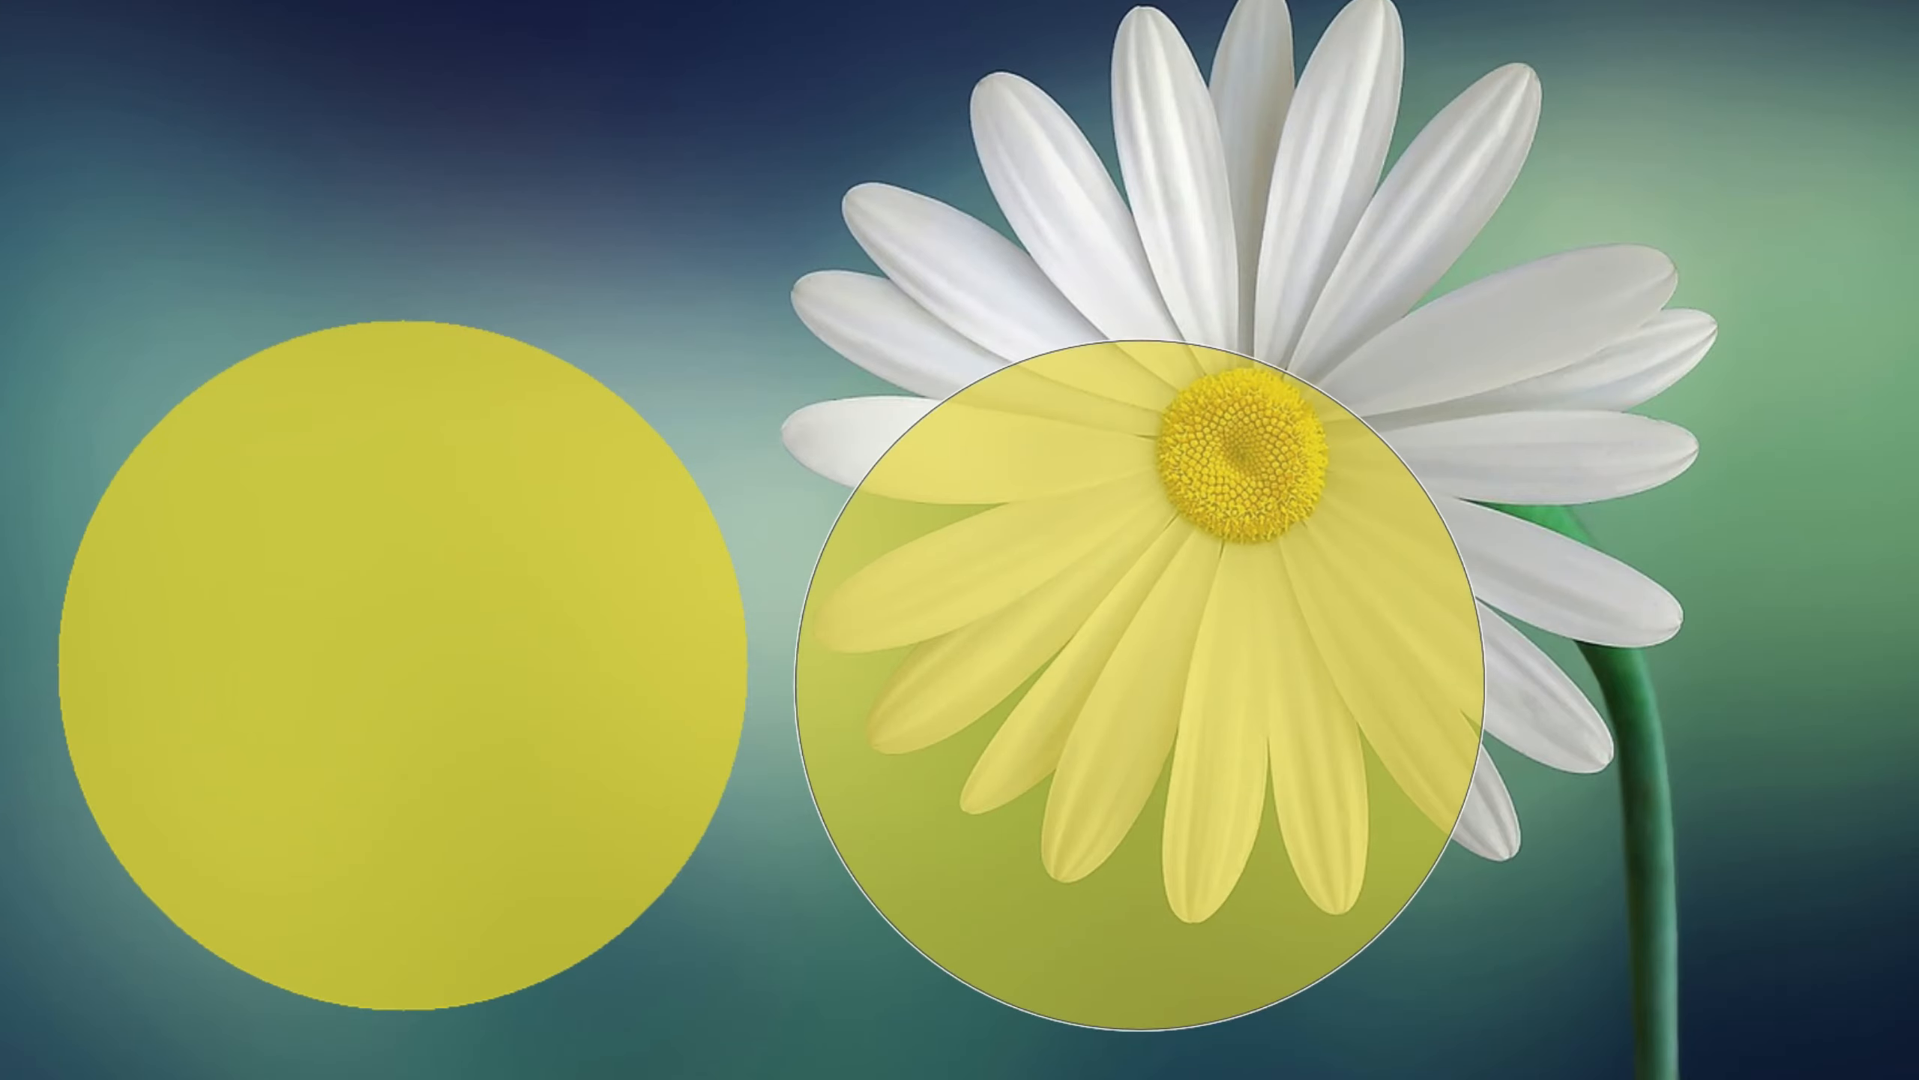
{"action": "left_click", "coordinate": [1138, 685]}
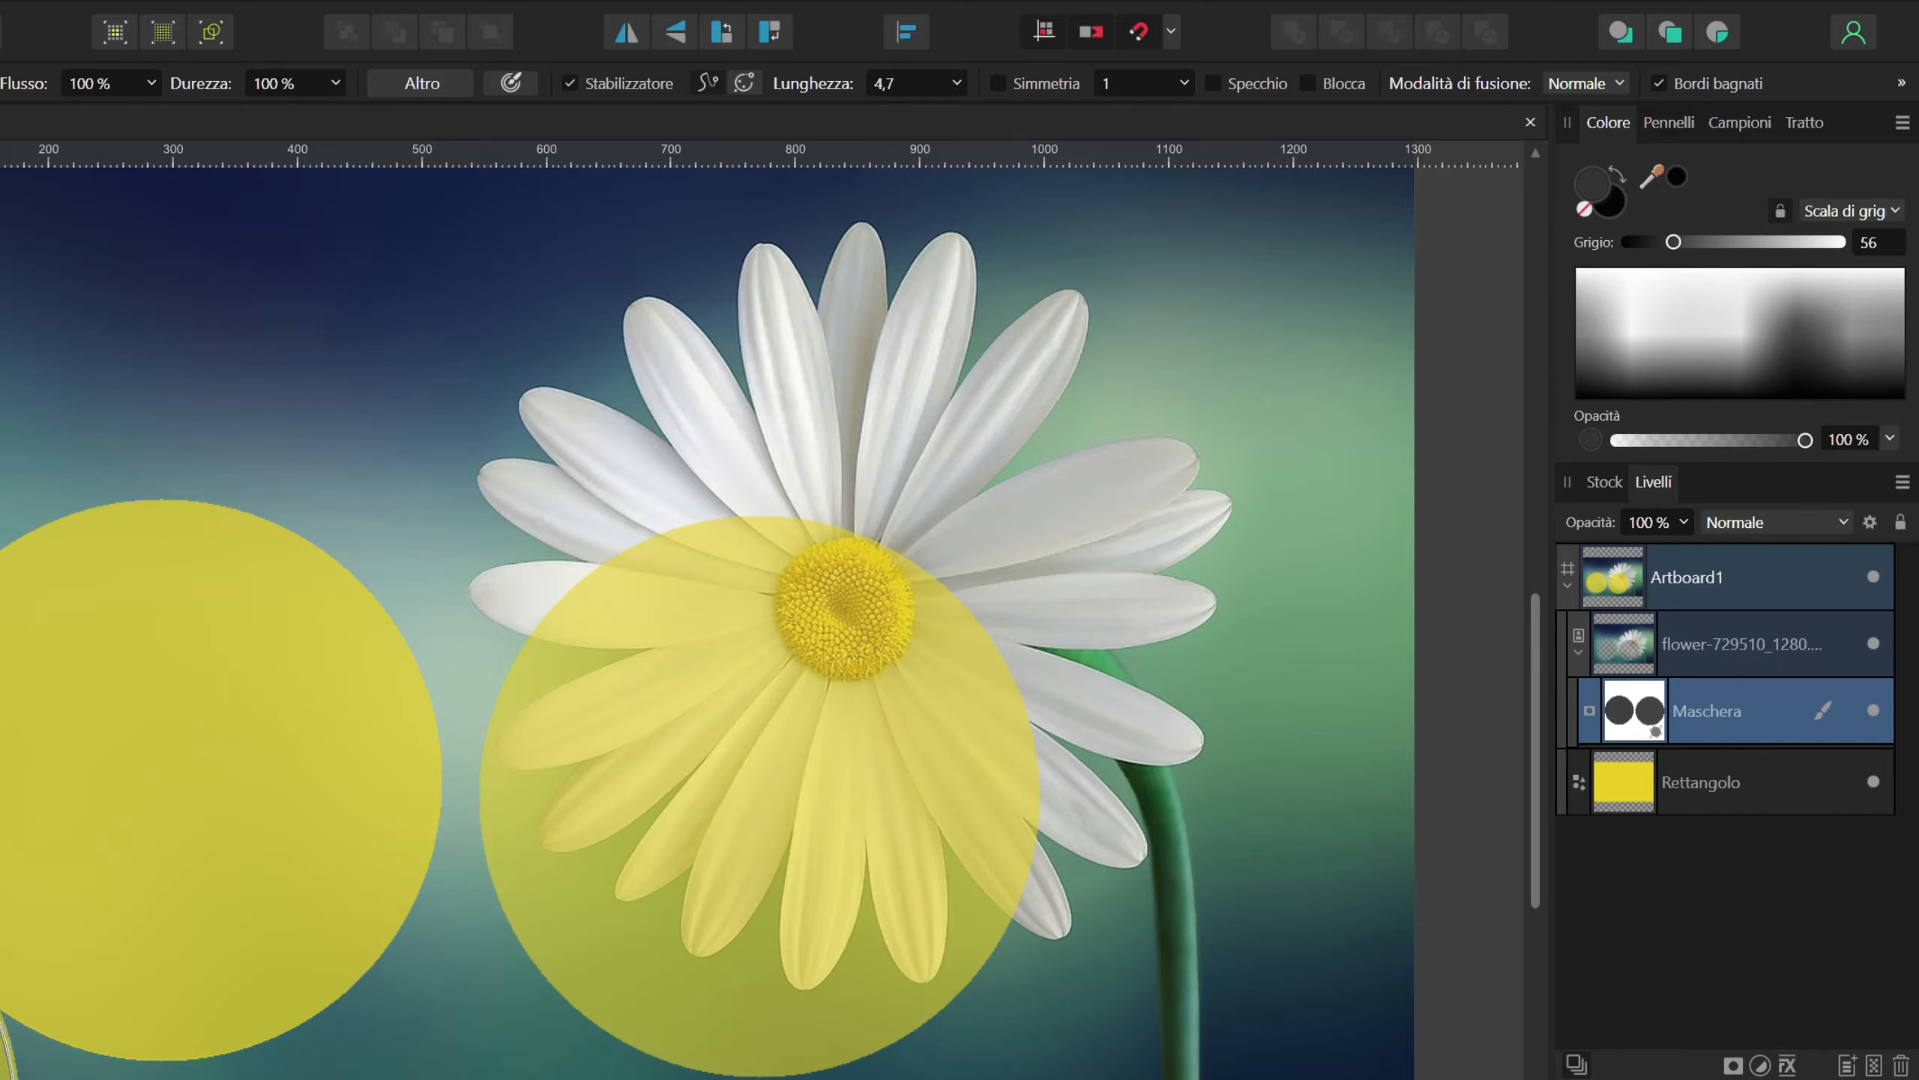
{"action": "left_click", "coordinate": [1856, 296]}
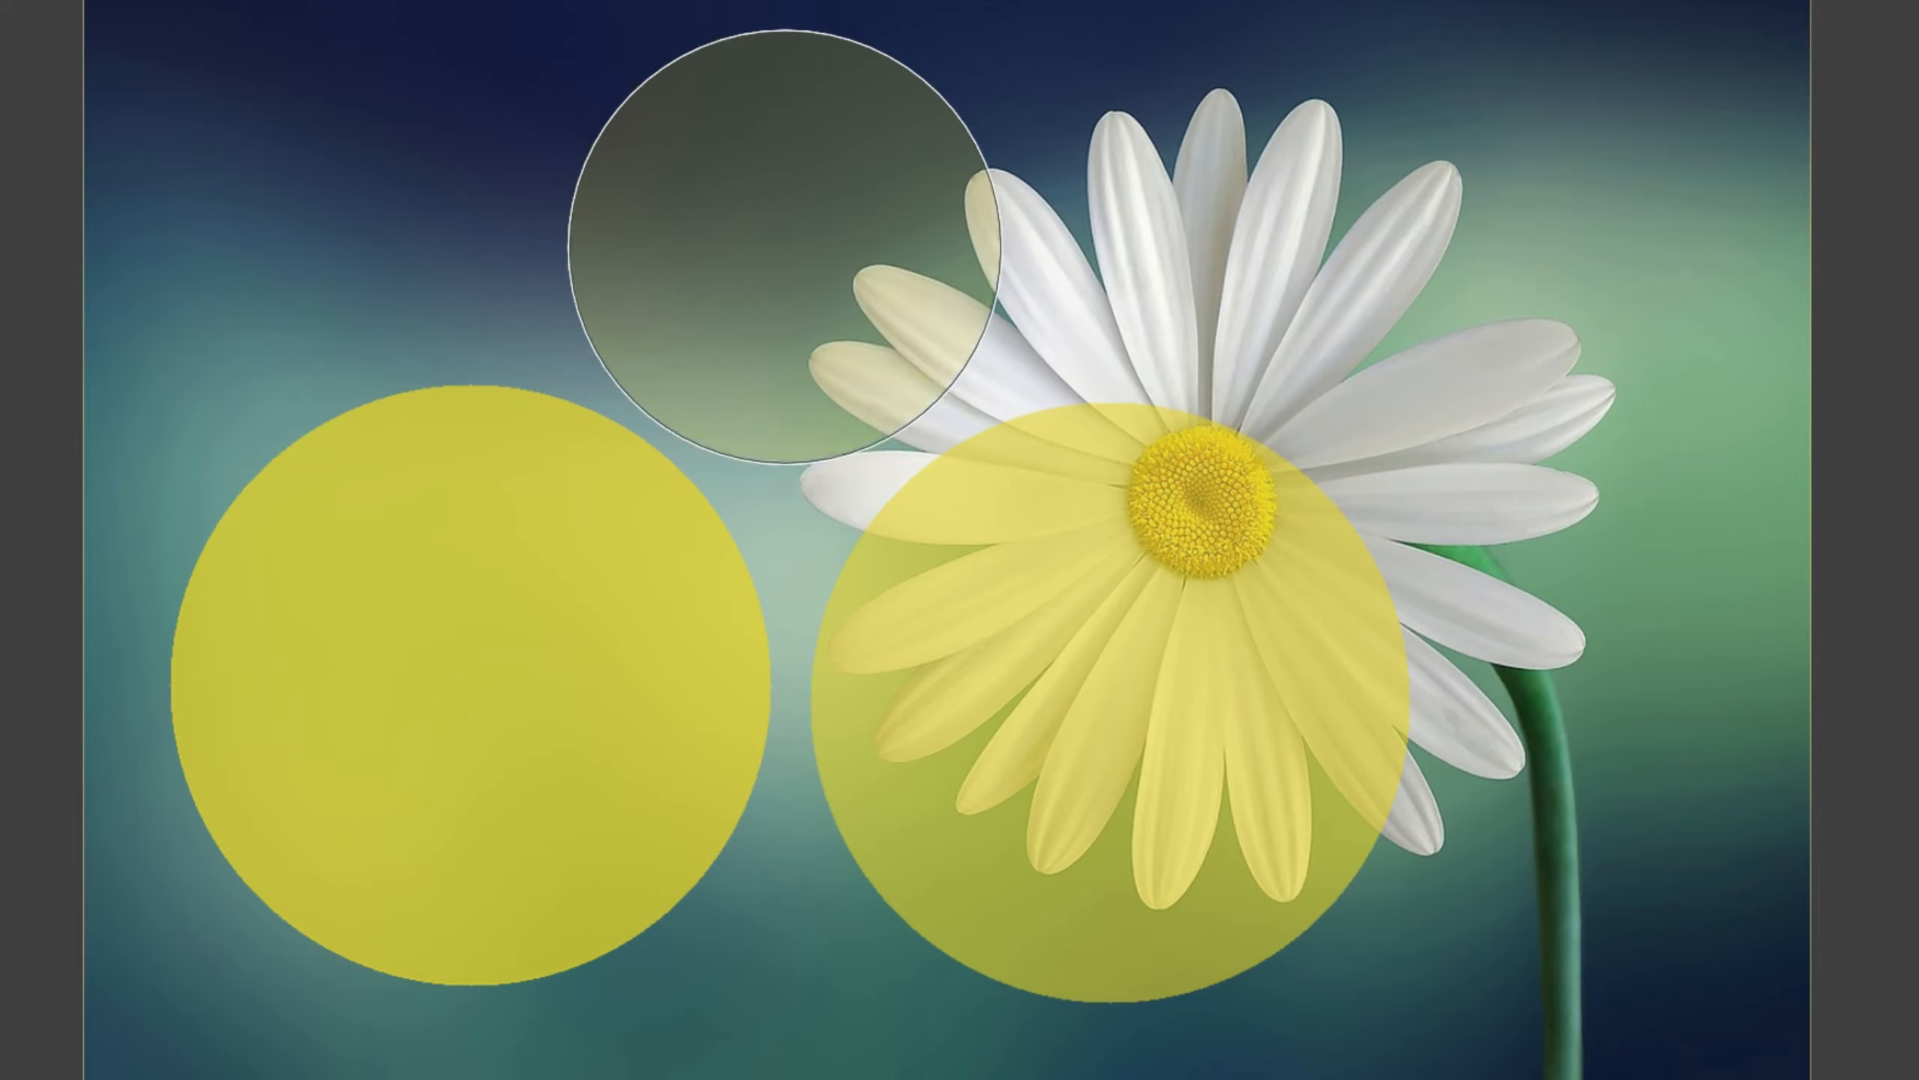
{"action": "left_click", "coordinate": [784, 246]}
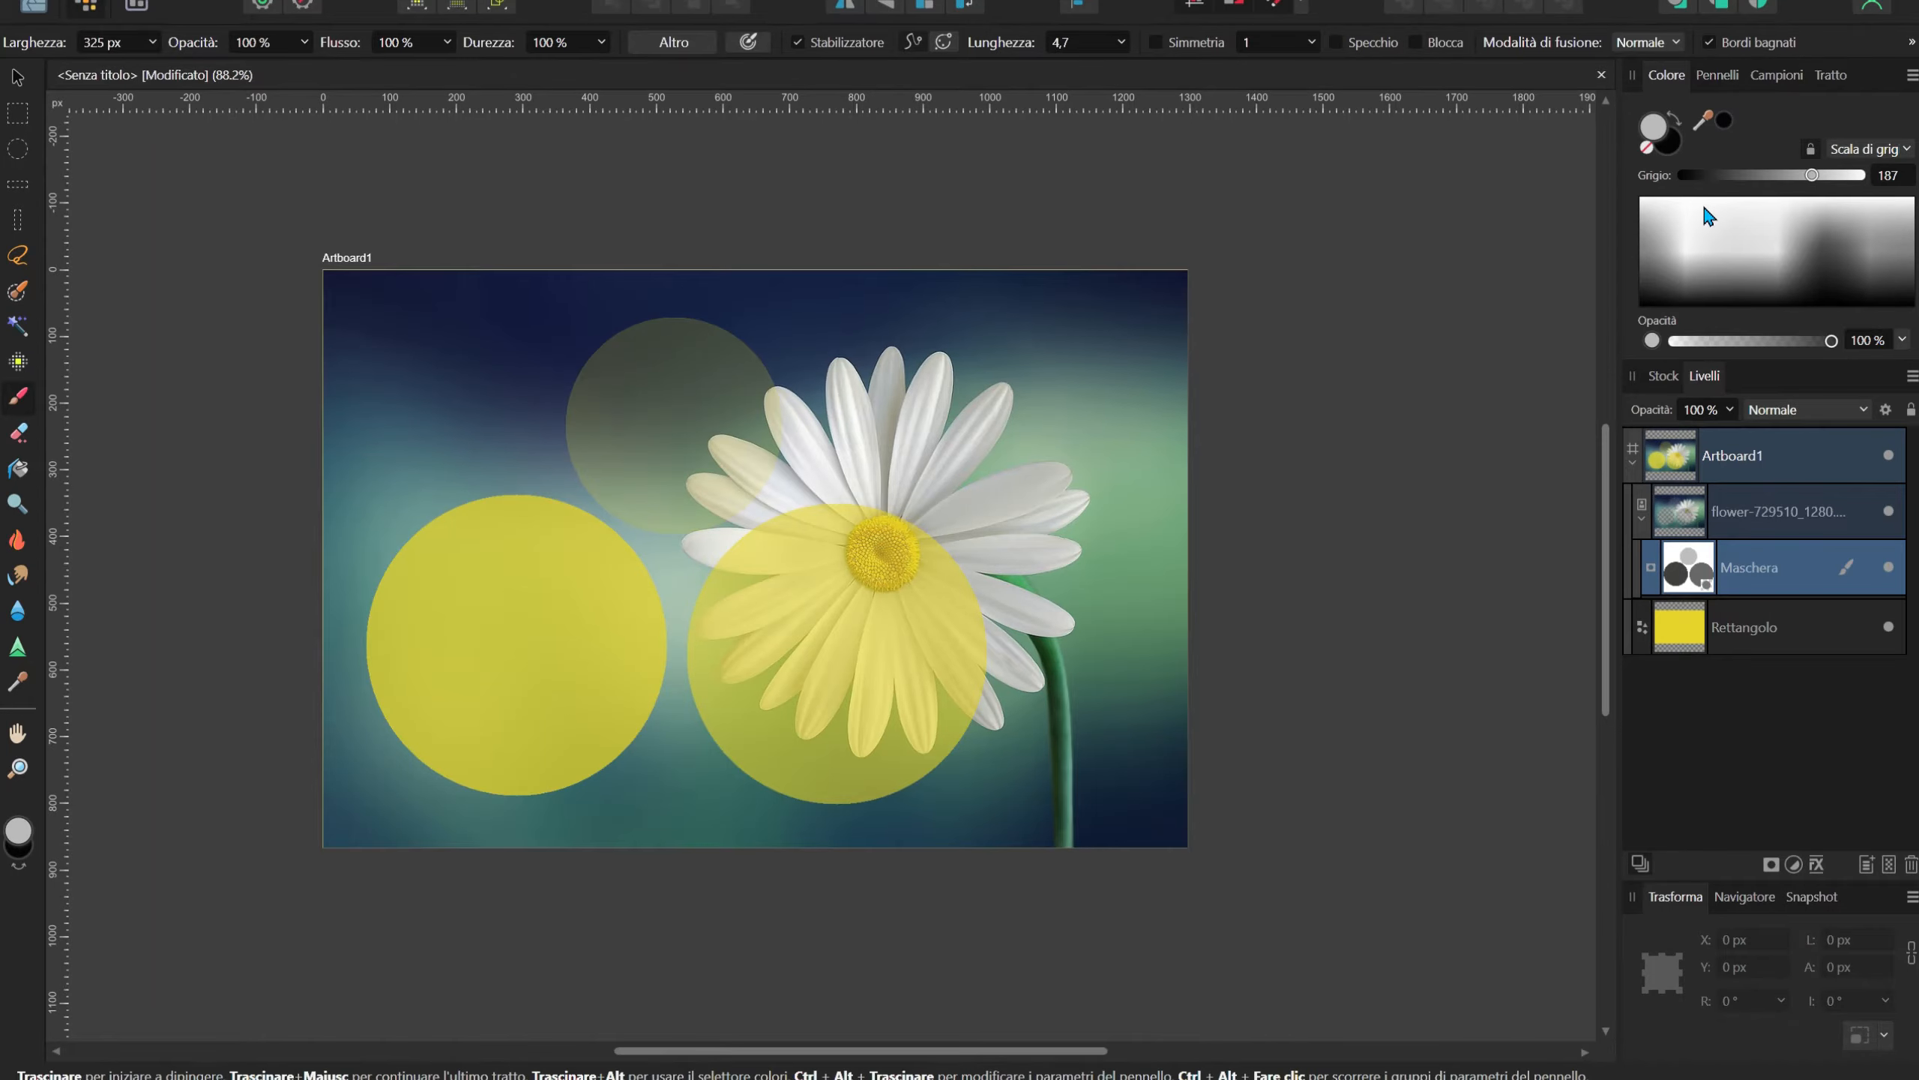
Step: Paint white (255) on the mask with the 325 px brush between the three circles and over the daisy circle's lower-right edge
{"action": "left_click", "coordinate": [1697, 211]}
{"action": "scroll", "coordinate": [650, 577], "scroll_direction": "up", "scroll_amount": 2}
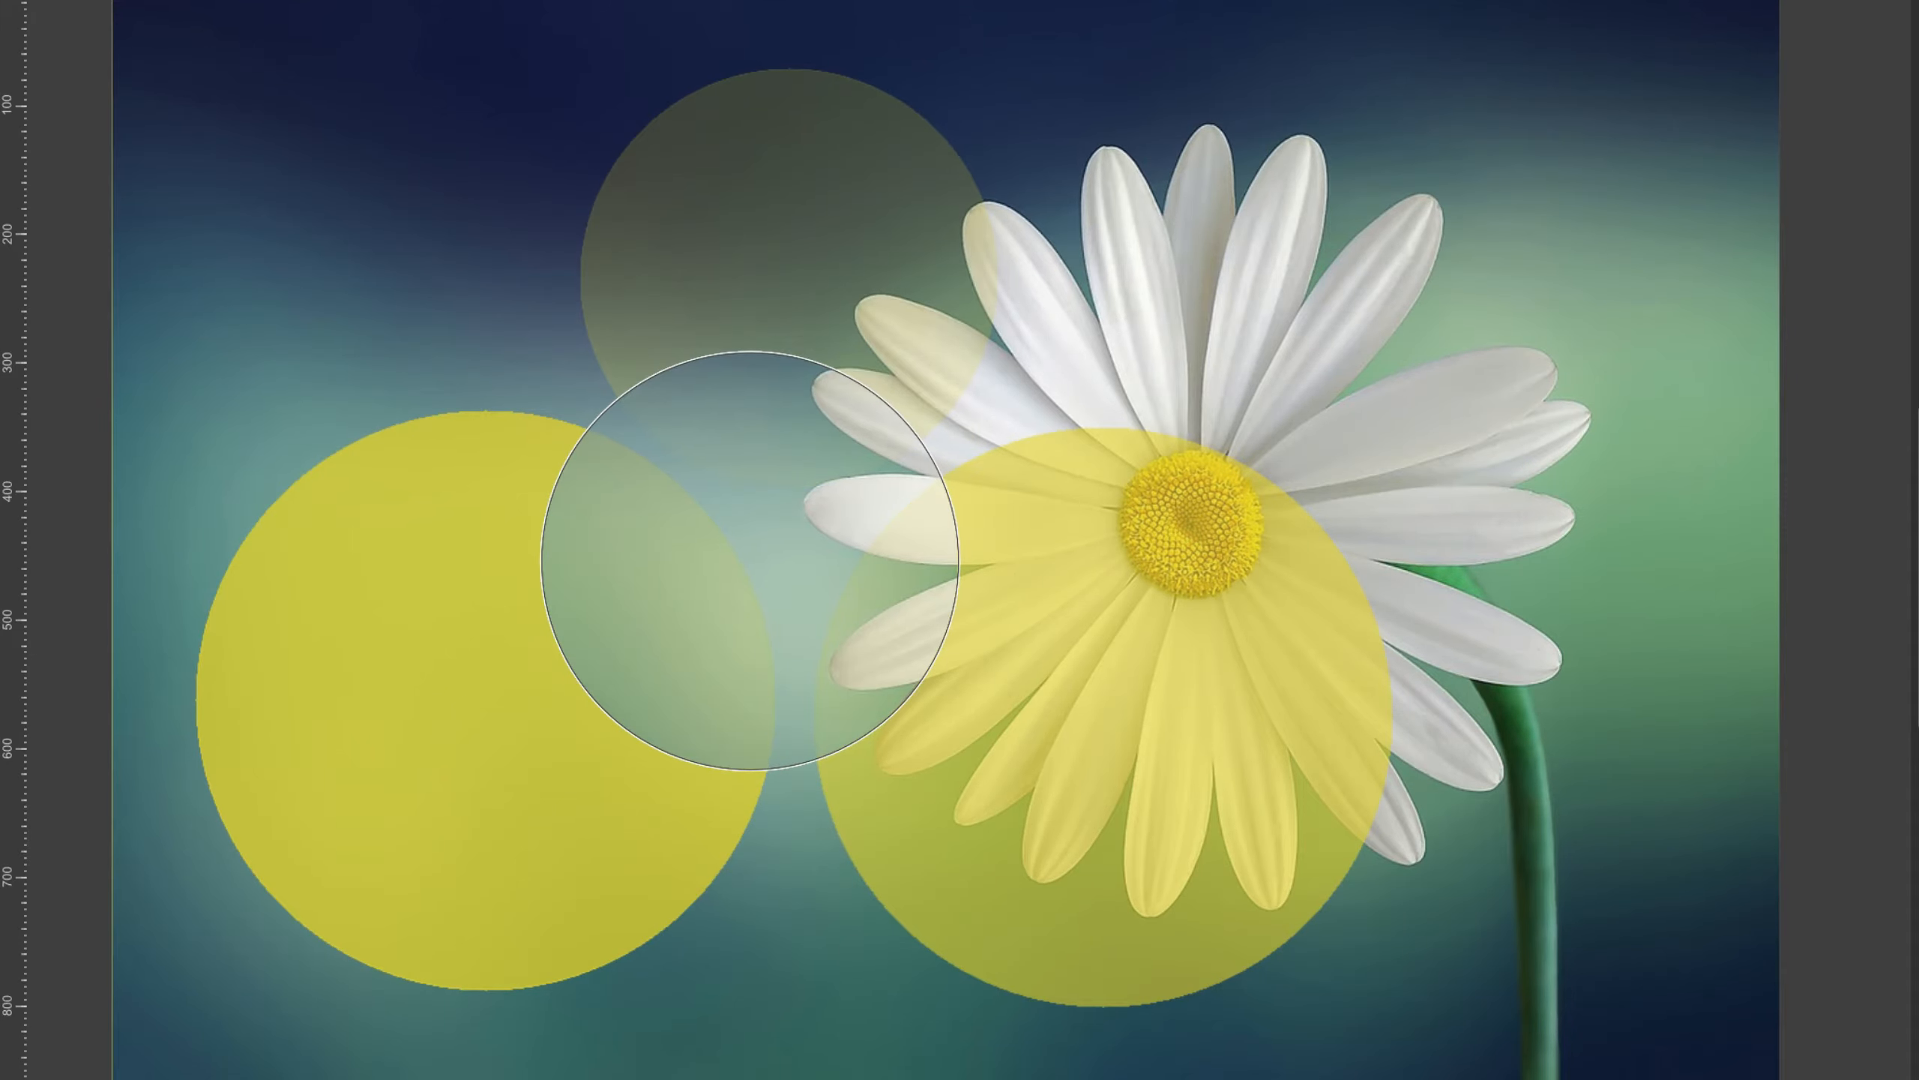
{"action": "key", "text": "ctrl+z"}
{"action": "left_click", "coordinate": [750, 561]}
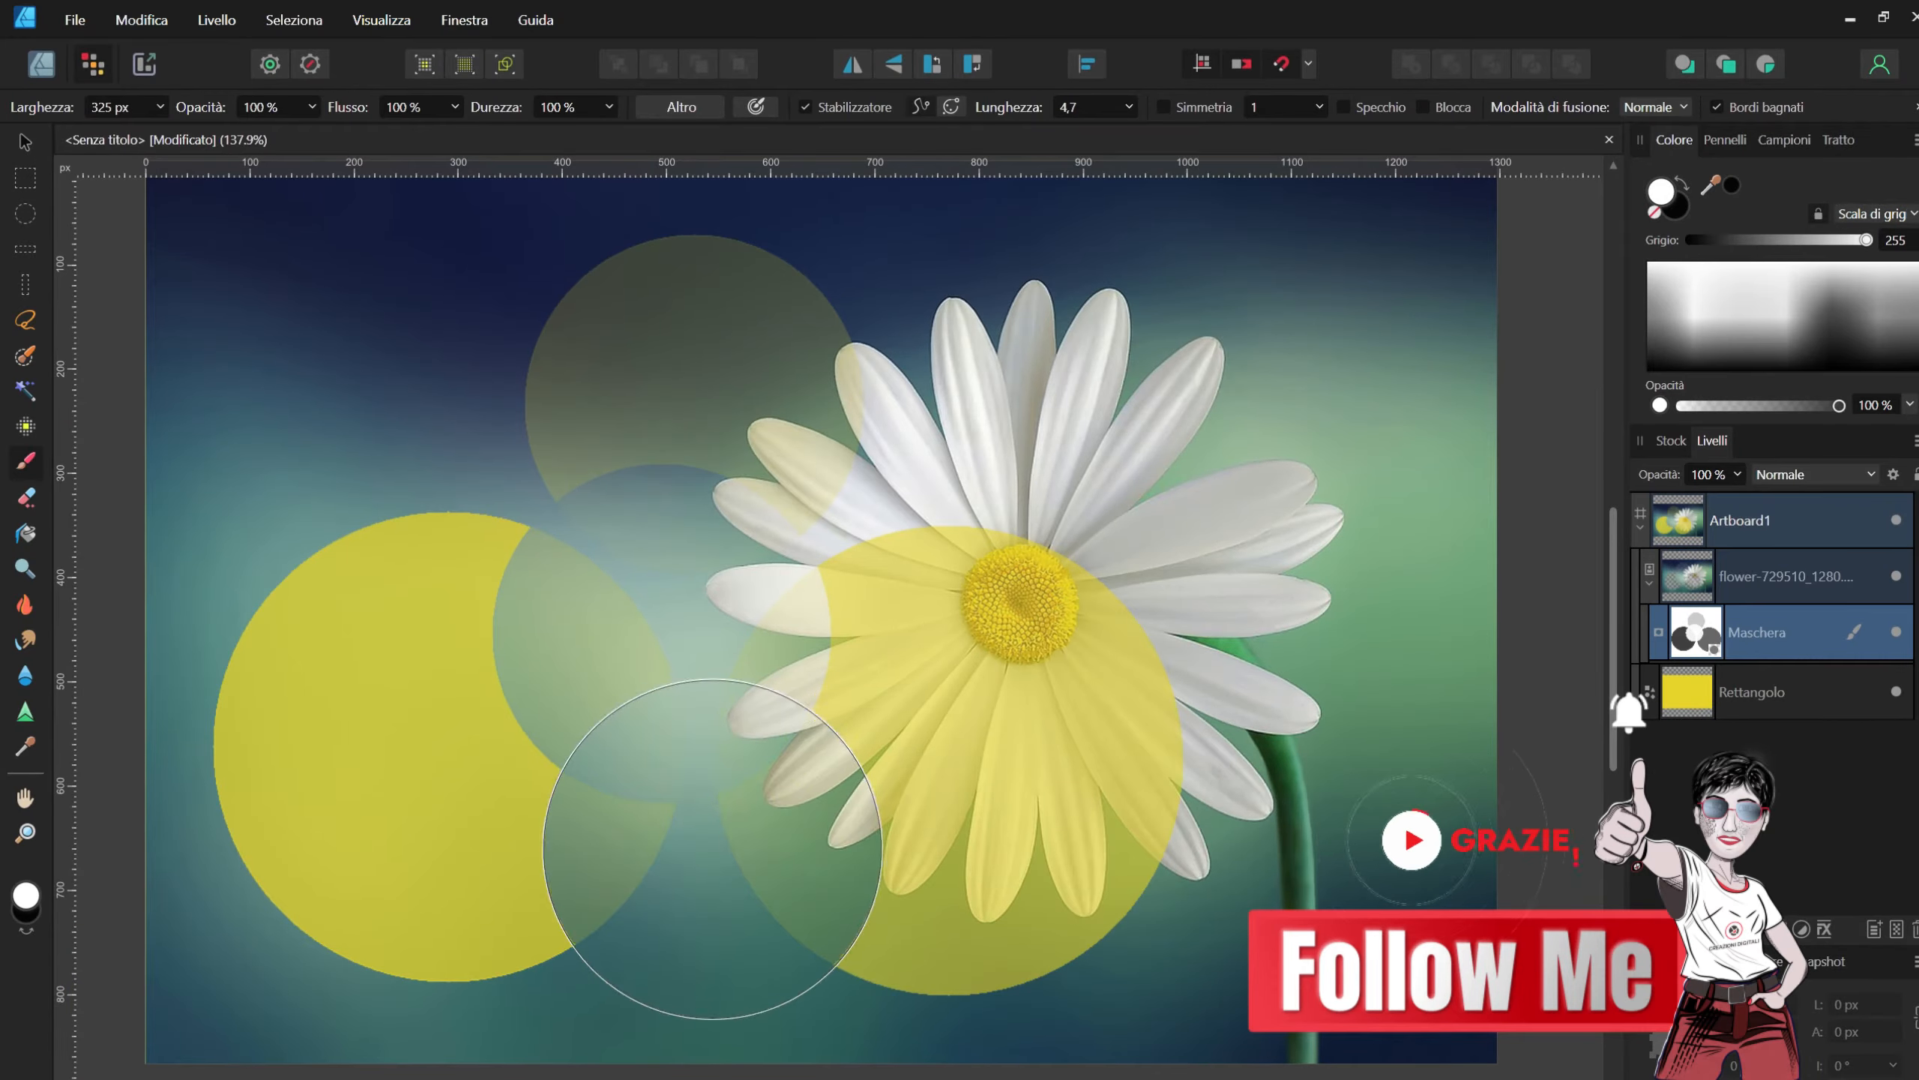
{"action": "scroll", "coordinate": [832, 755], "scroll_direction": "down", "scroll_amount": 3}
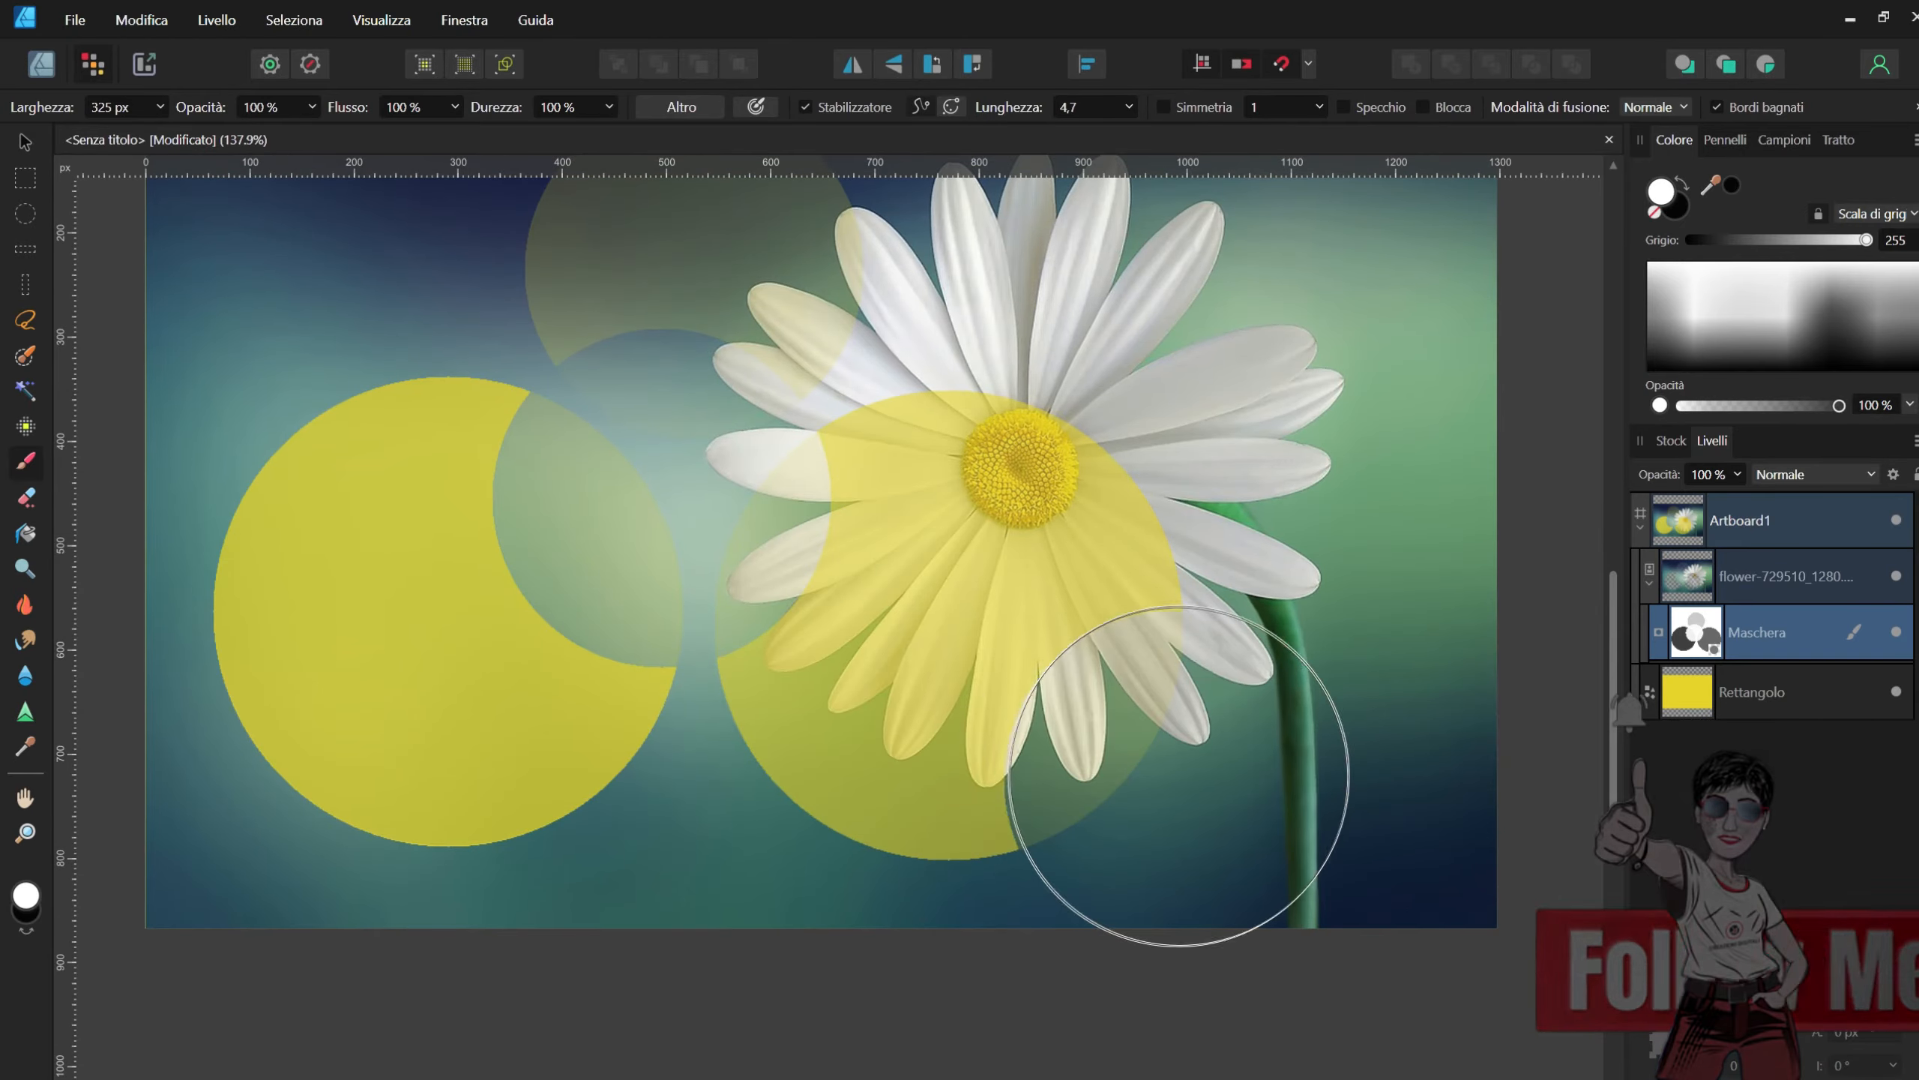
{"action": "left_click_drag", "start_coordinate": [1178, 756], "coordinate": [999, 580]}
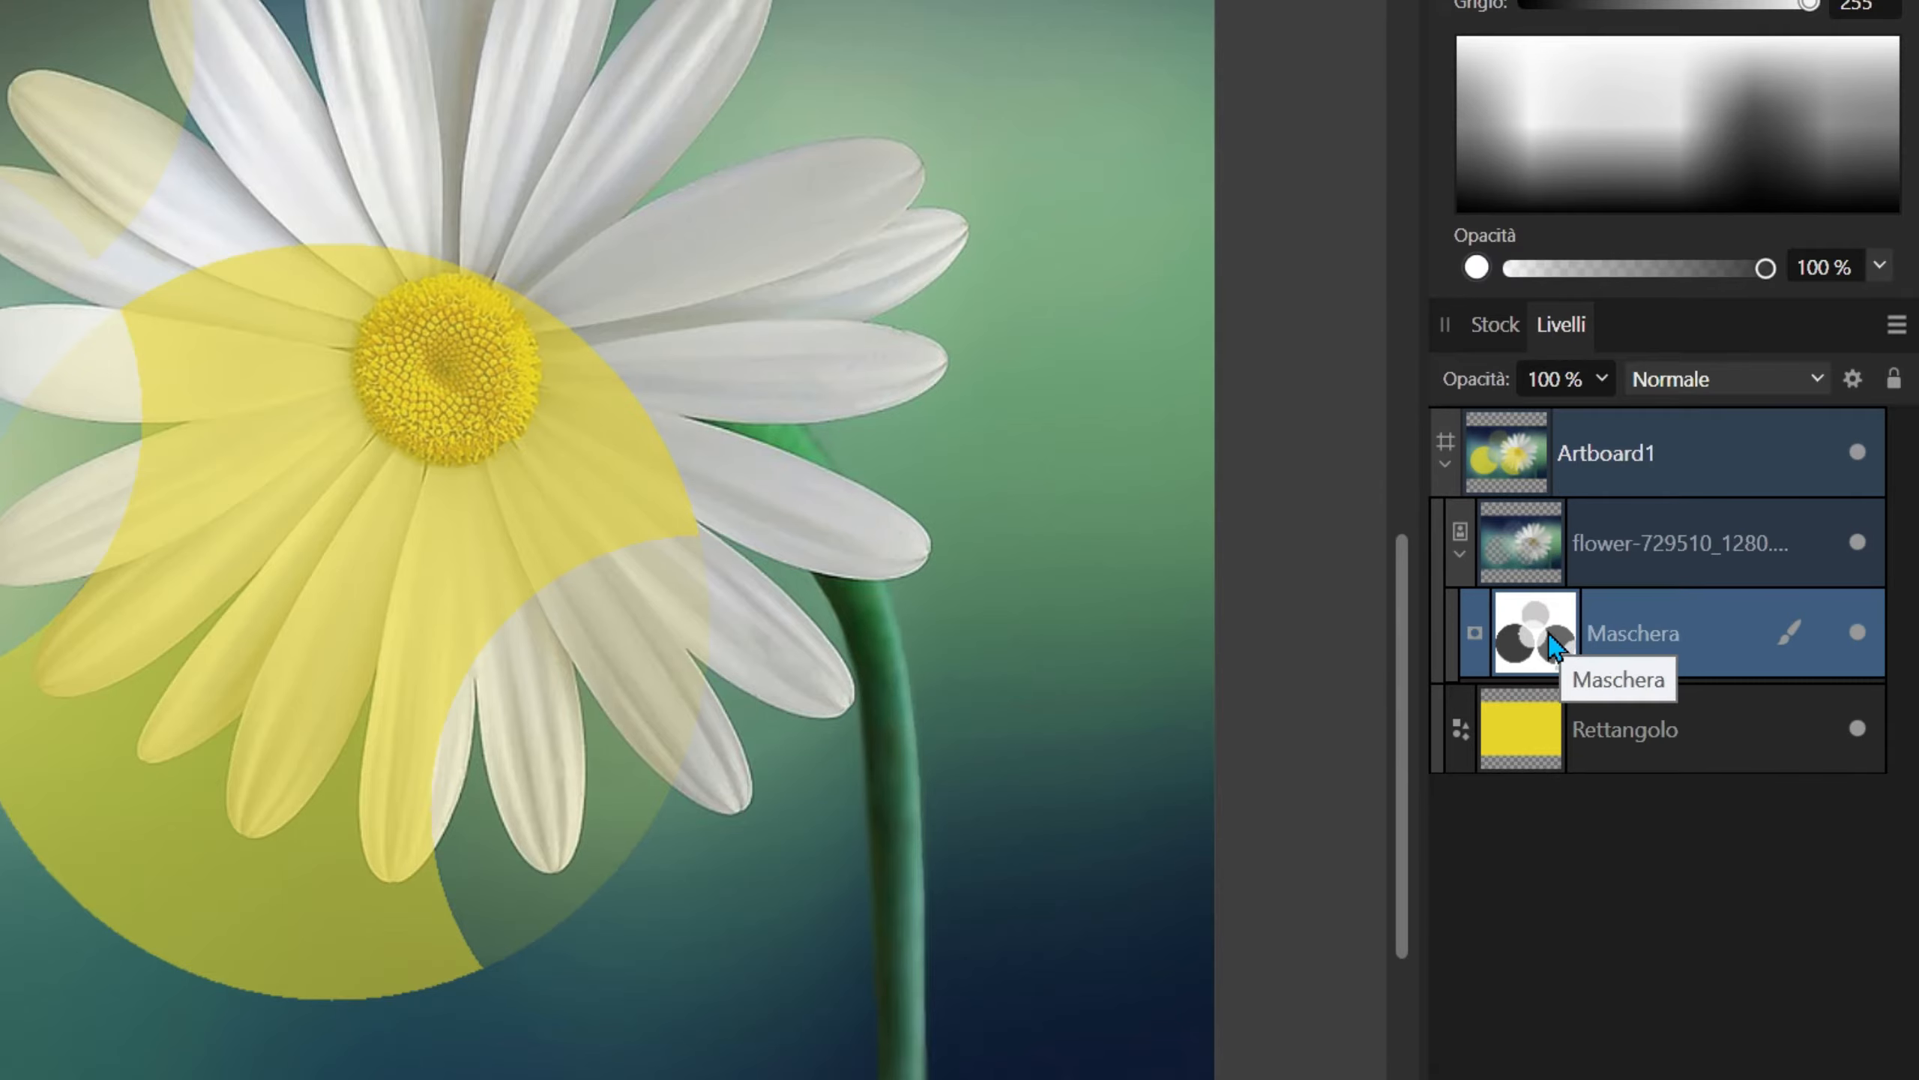
Step: View the painted mask on its own, and move it out of the daisy photo to a separate layer above it in Artboard1
{"action": "left_click", "coordinate": [1547, 633], "text": "alt"}
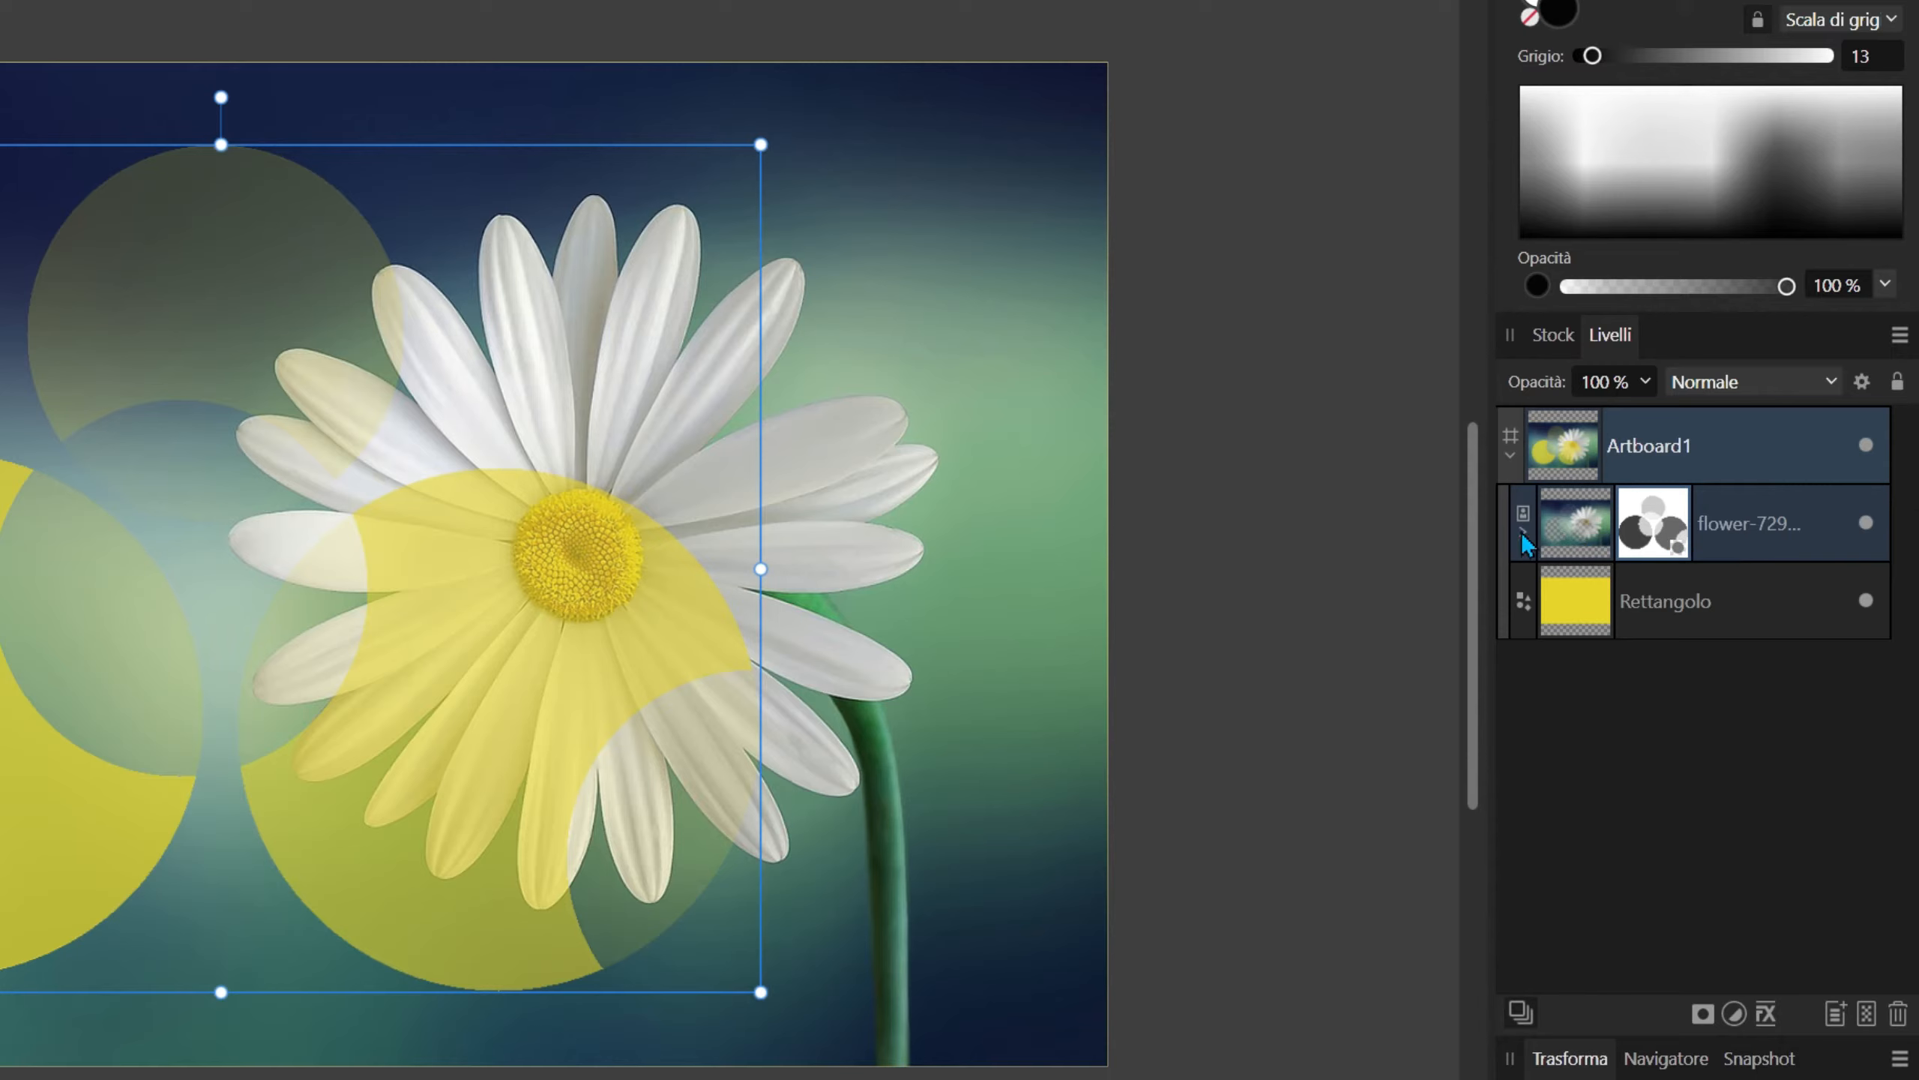
{"action": "left_click", "coordinate": [1523, 534]}
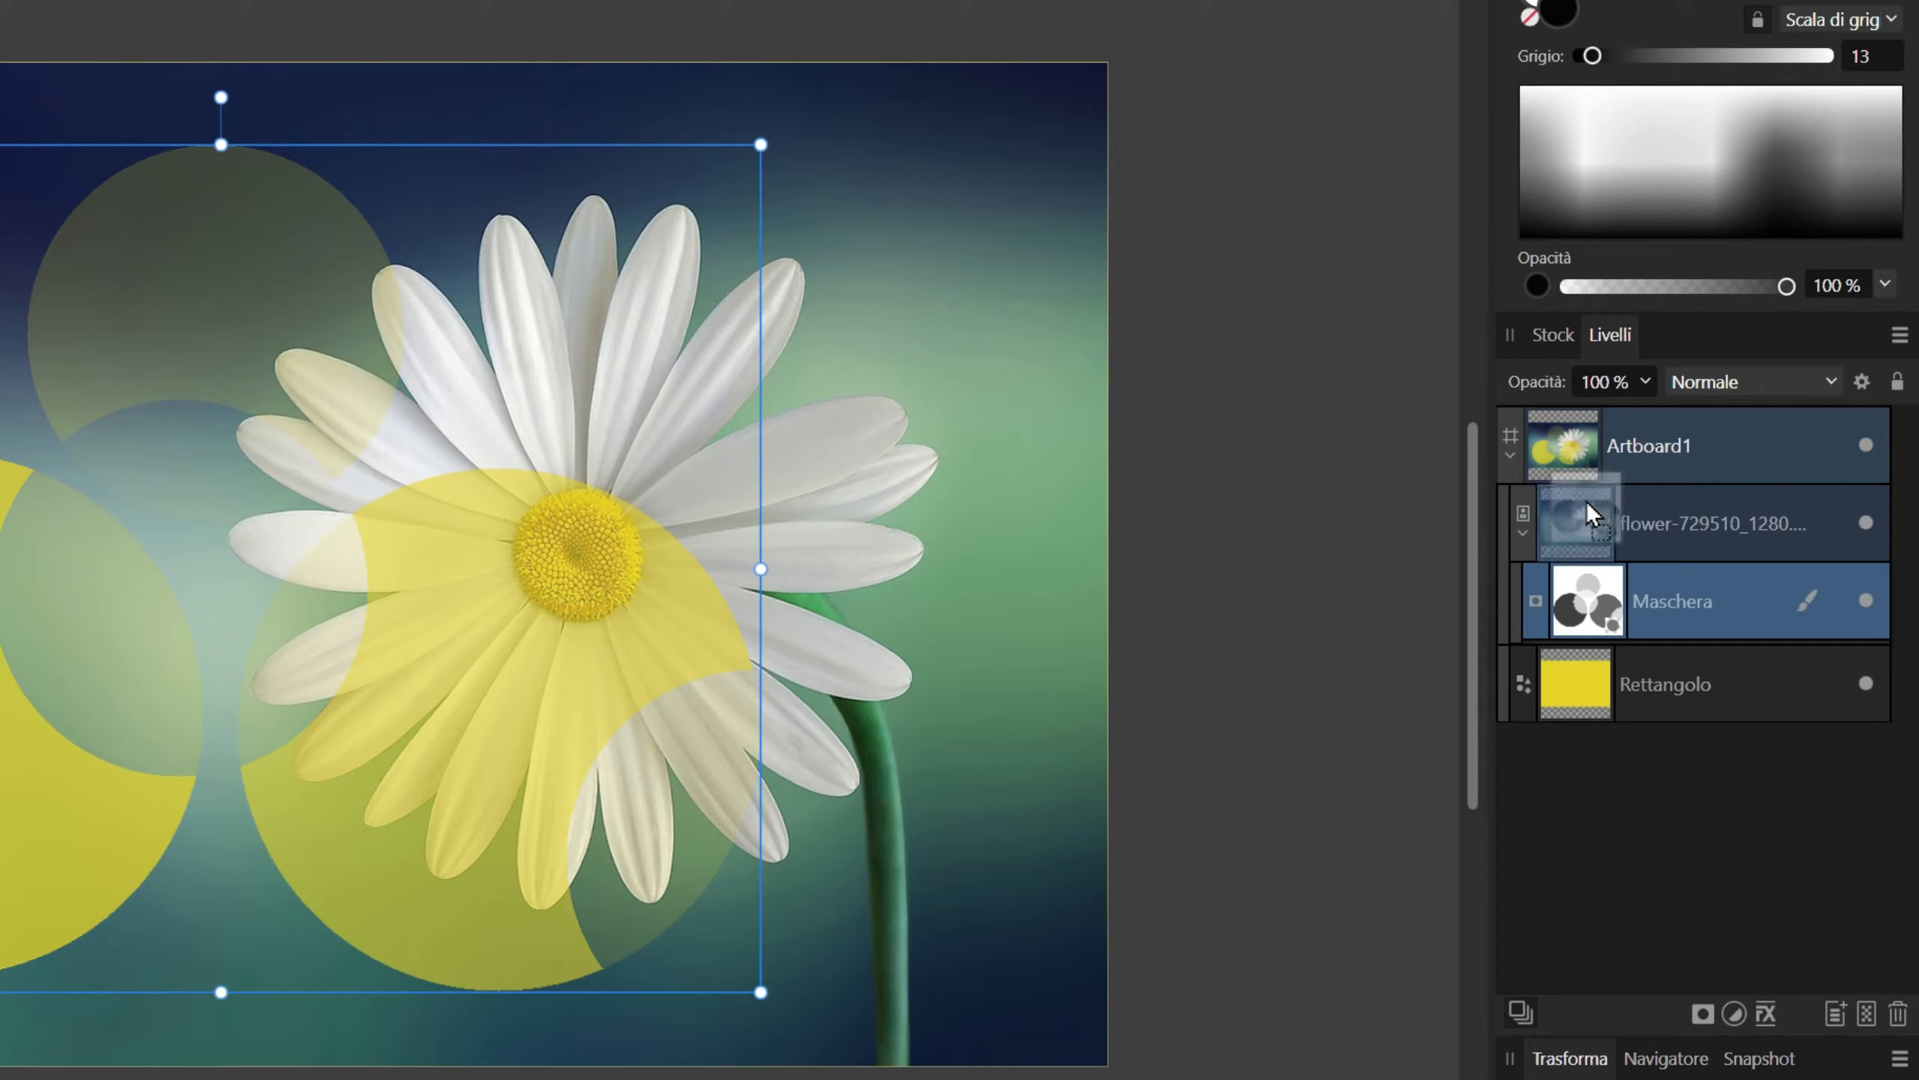
{"action": "left_click_drag", "start_coordinate": [1587, 502], "coordinate": [1584, 480]}
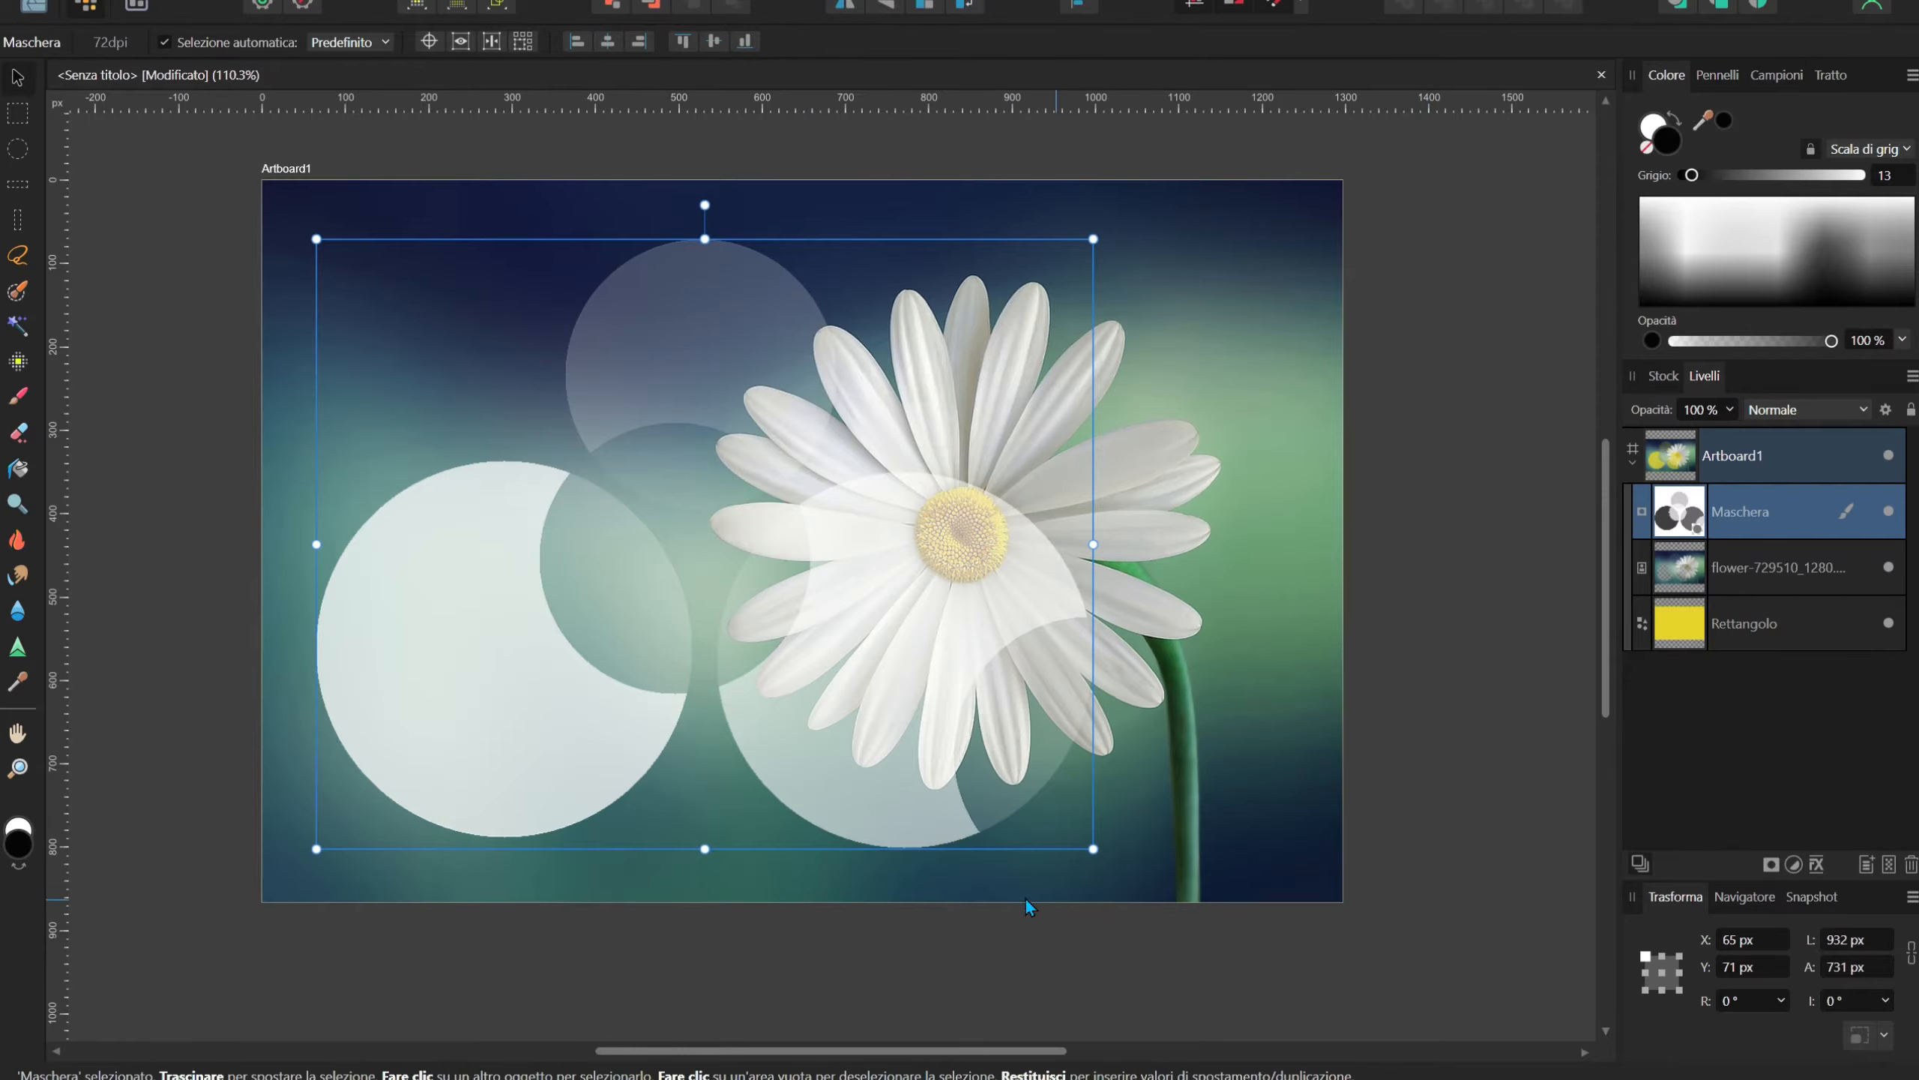
Step: Hide the daisy photo and add a duplicate of the yellow rectangle beneath the mask, recoloured red (E82B22)
{"action": "scroll", "coordinate": [680, 614], "scroll_direction": "up", "scroll_amount": 2}
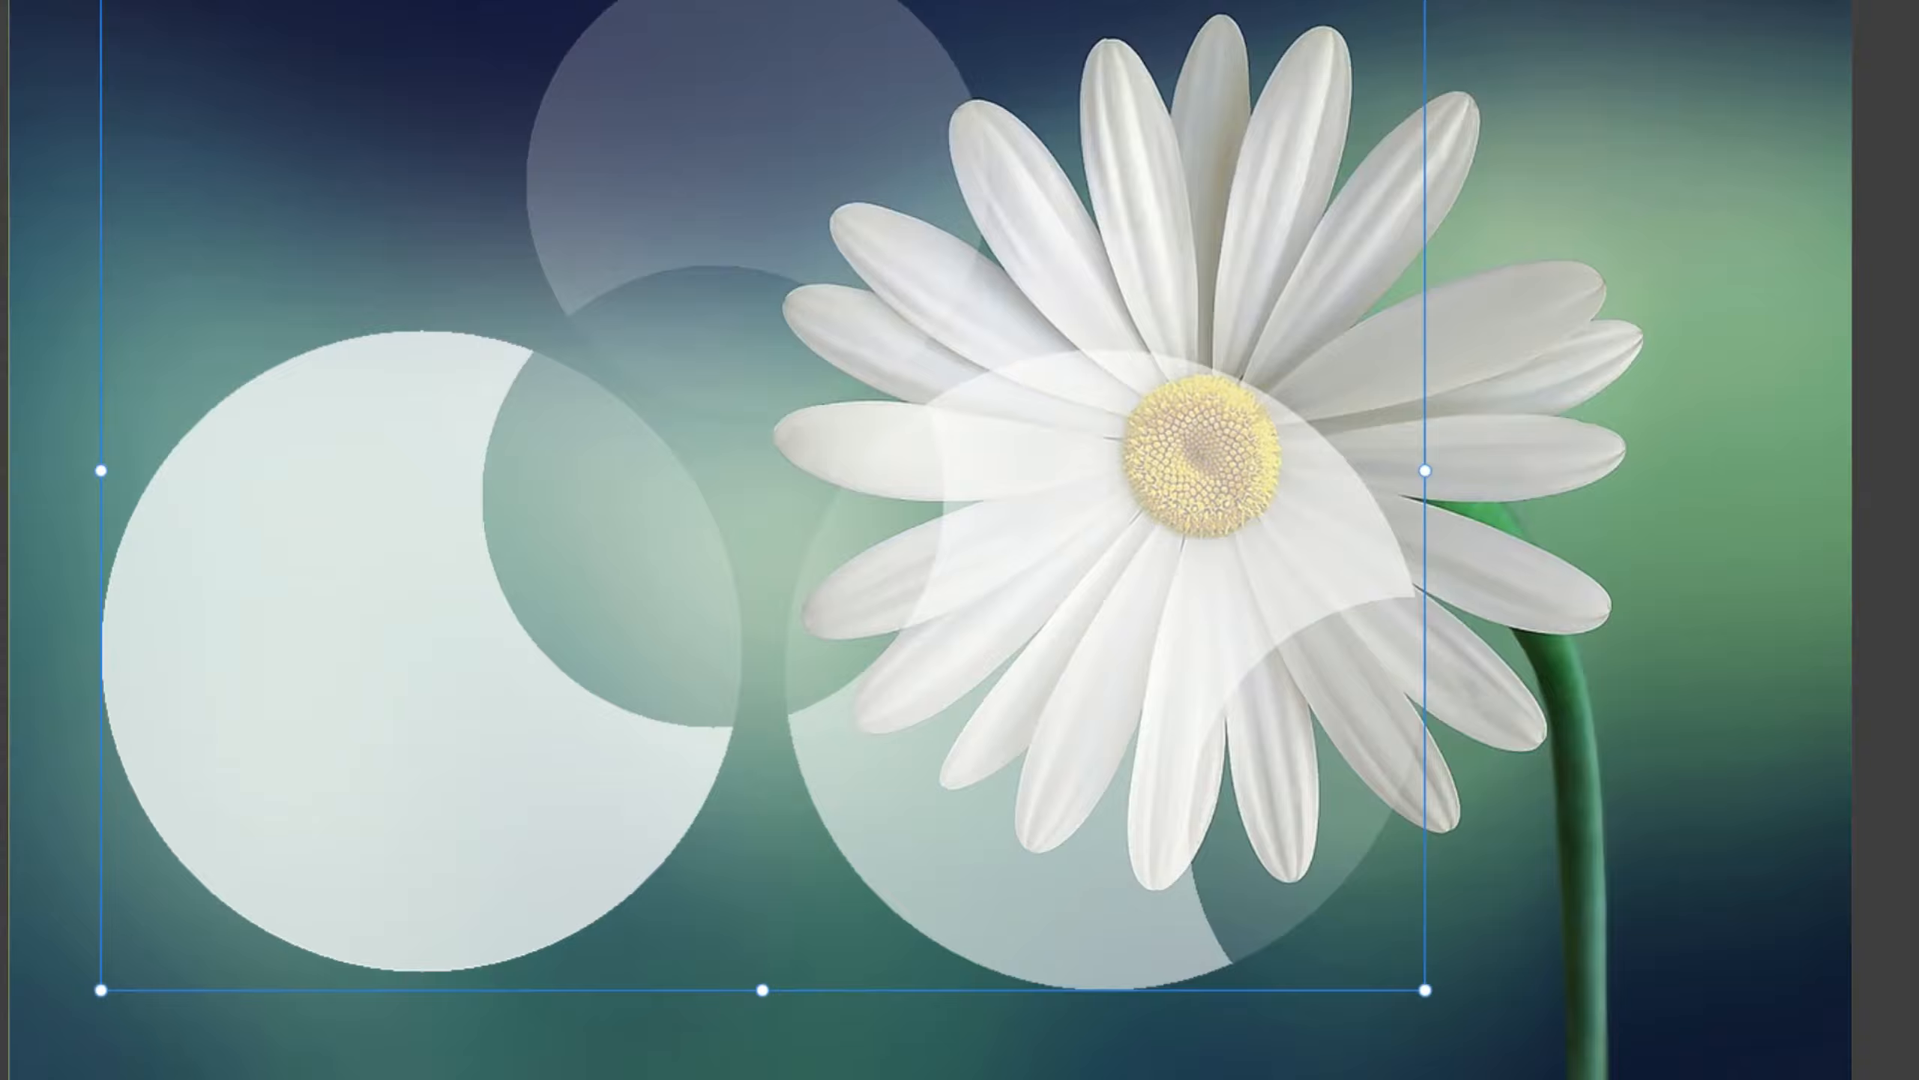
{"action": "left_click", "coordinate": [1916, 572]}
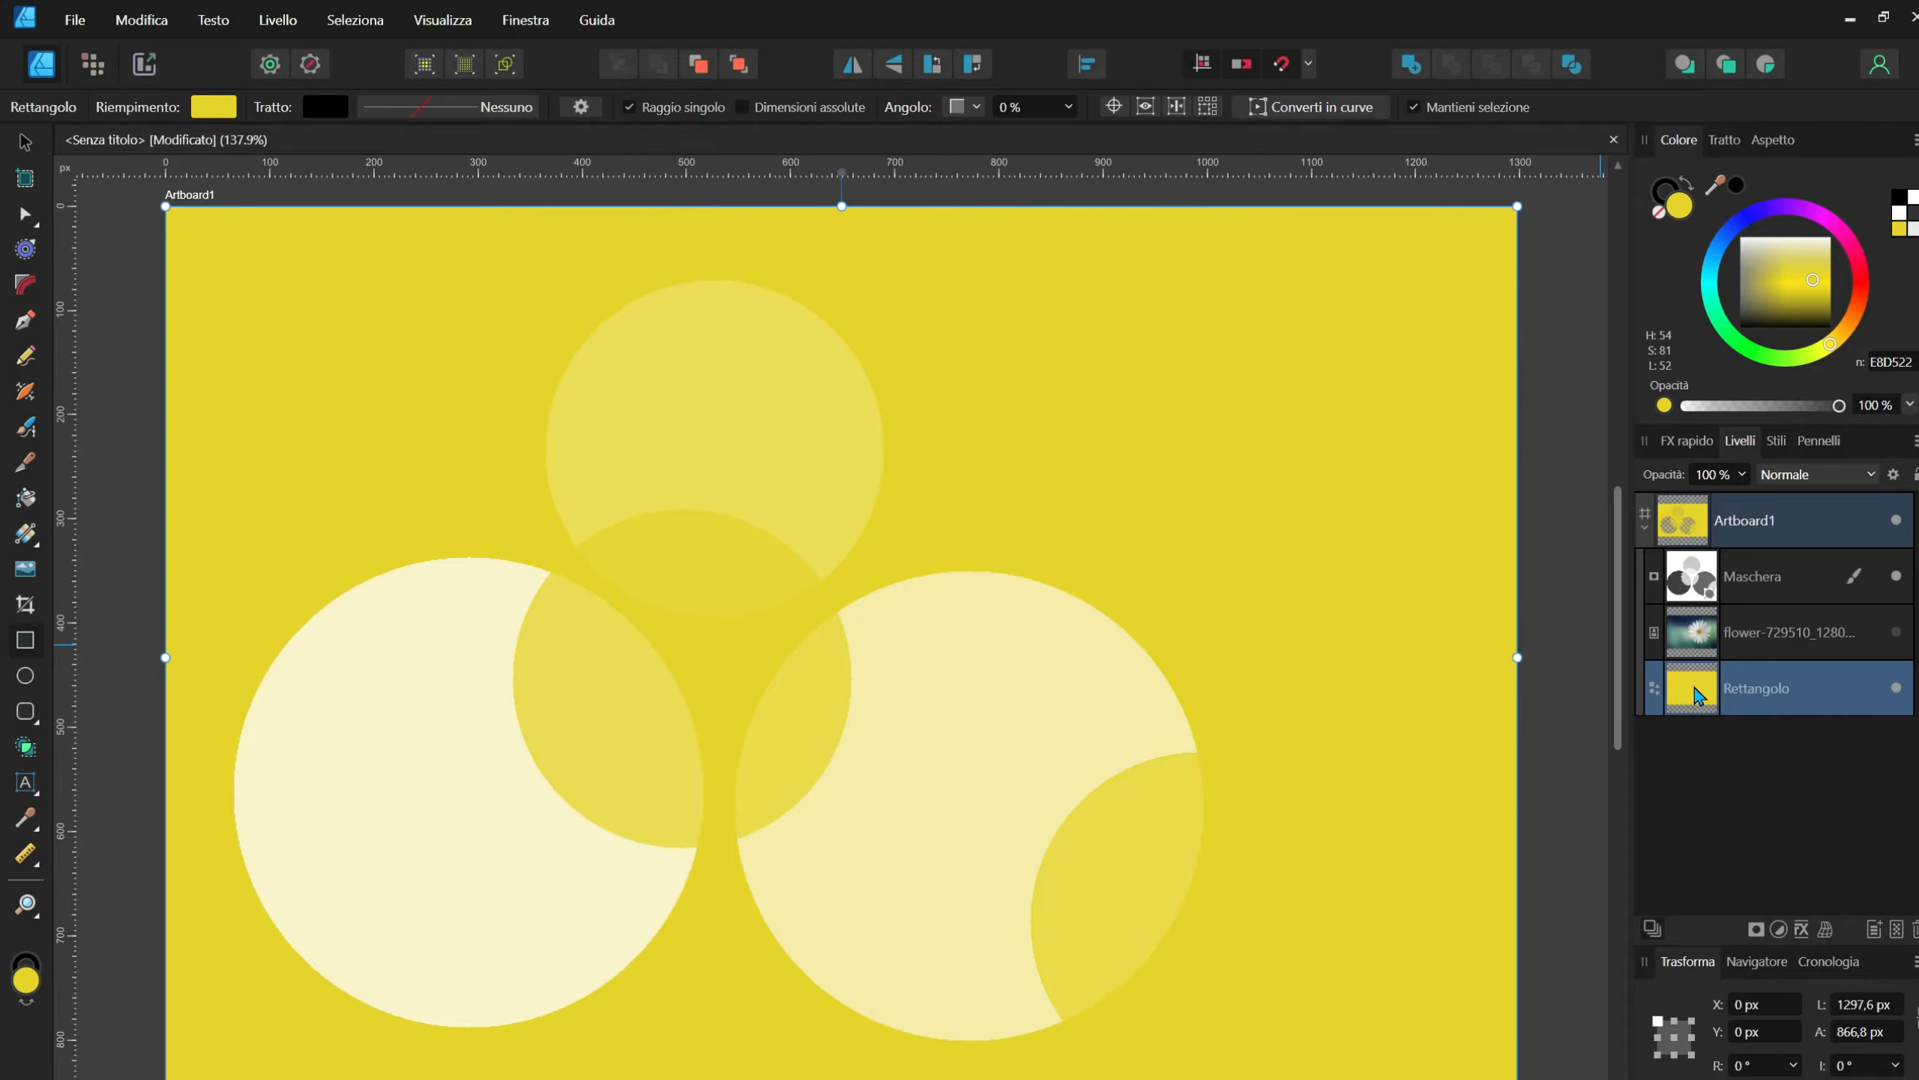
{"action": "right_click", "coordinate": [1694, 687]}
{"action": "left_click", "coordinate": [1615, 261]}
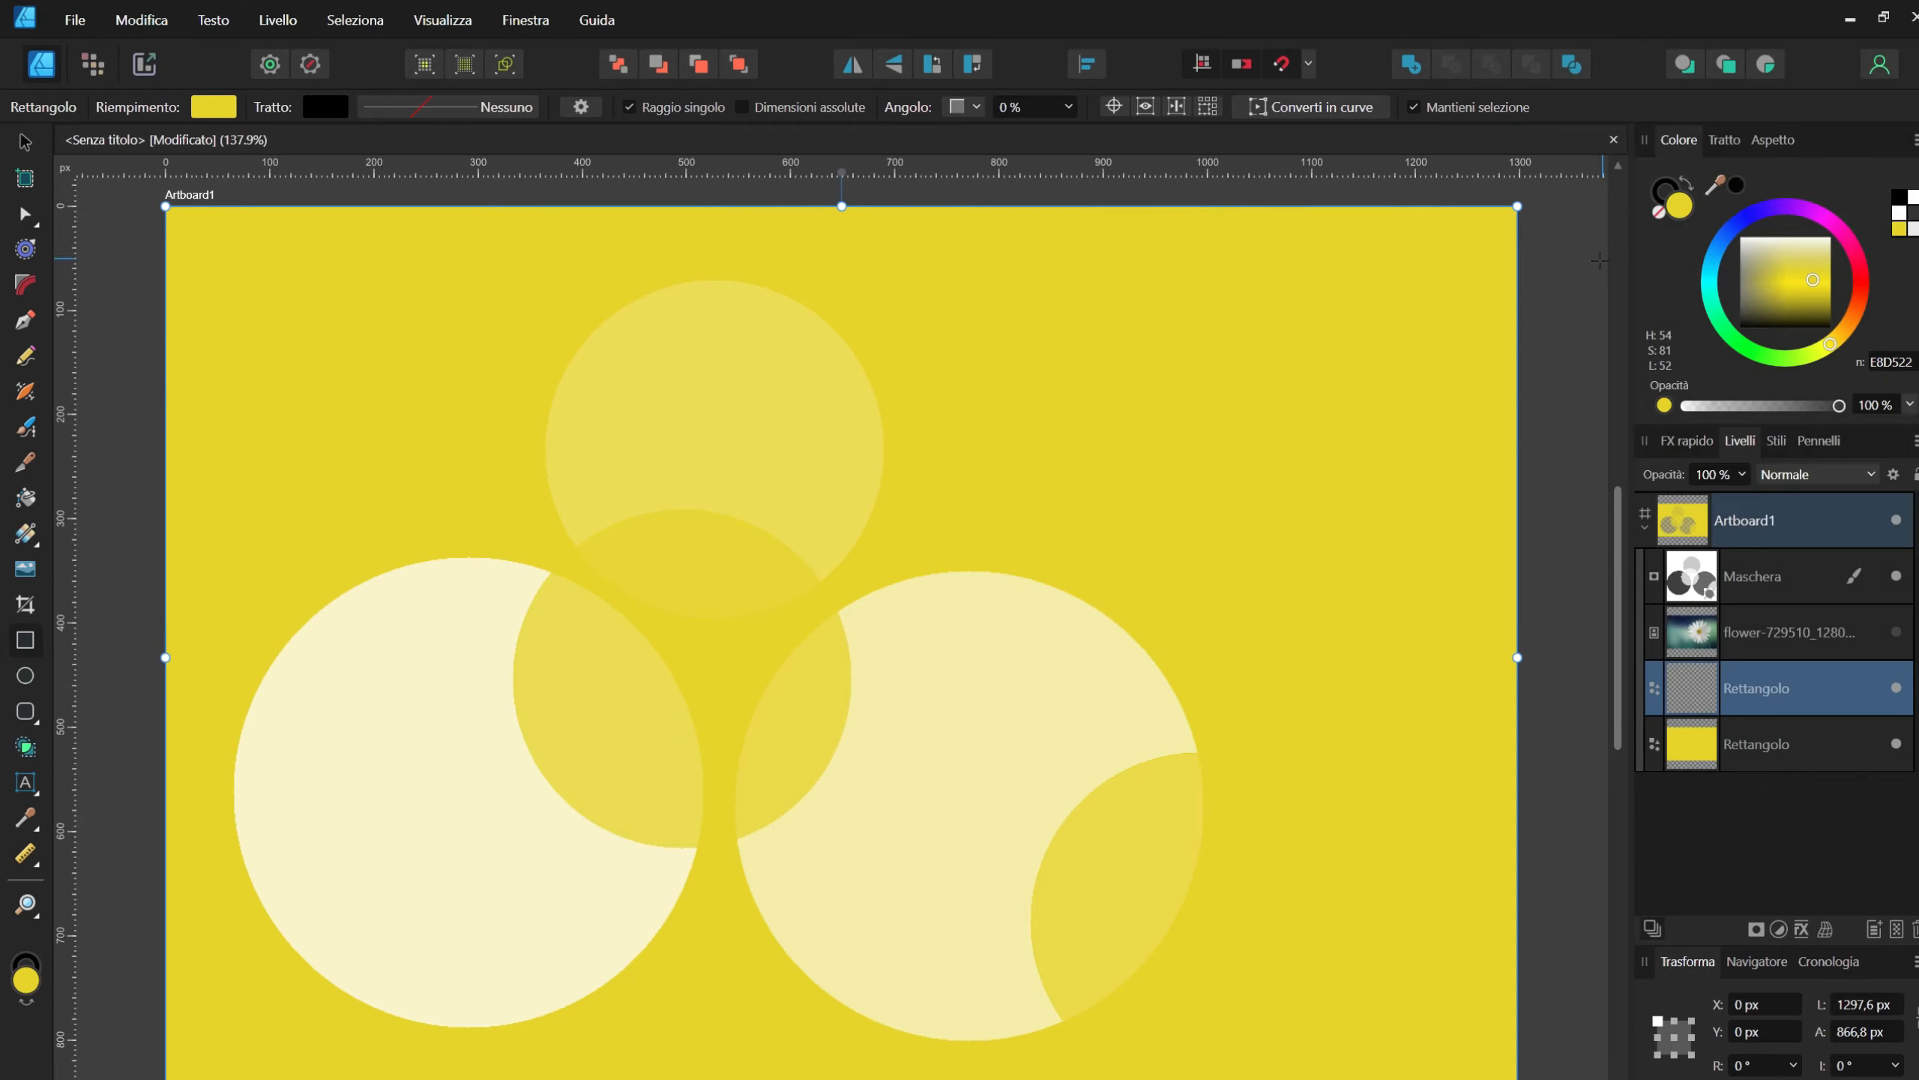
{"action": "left_click", "coordinate": [1861, 297]}
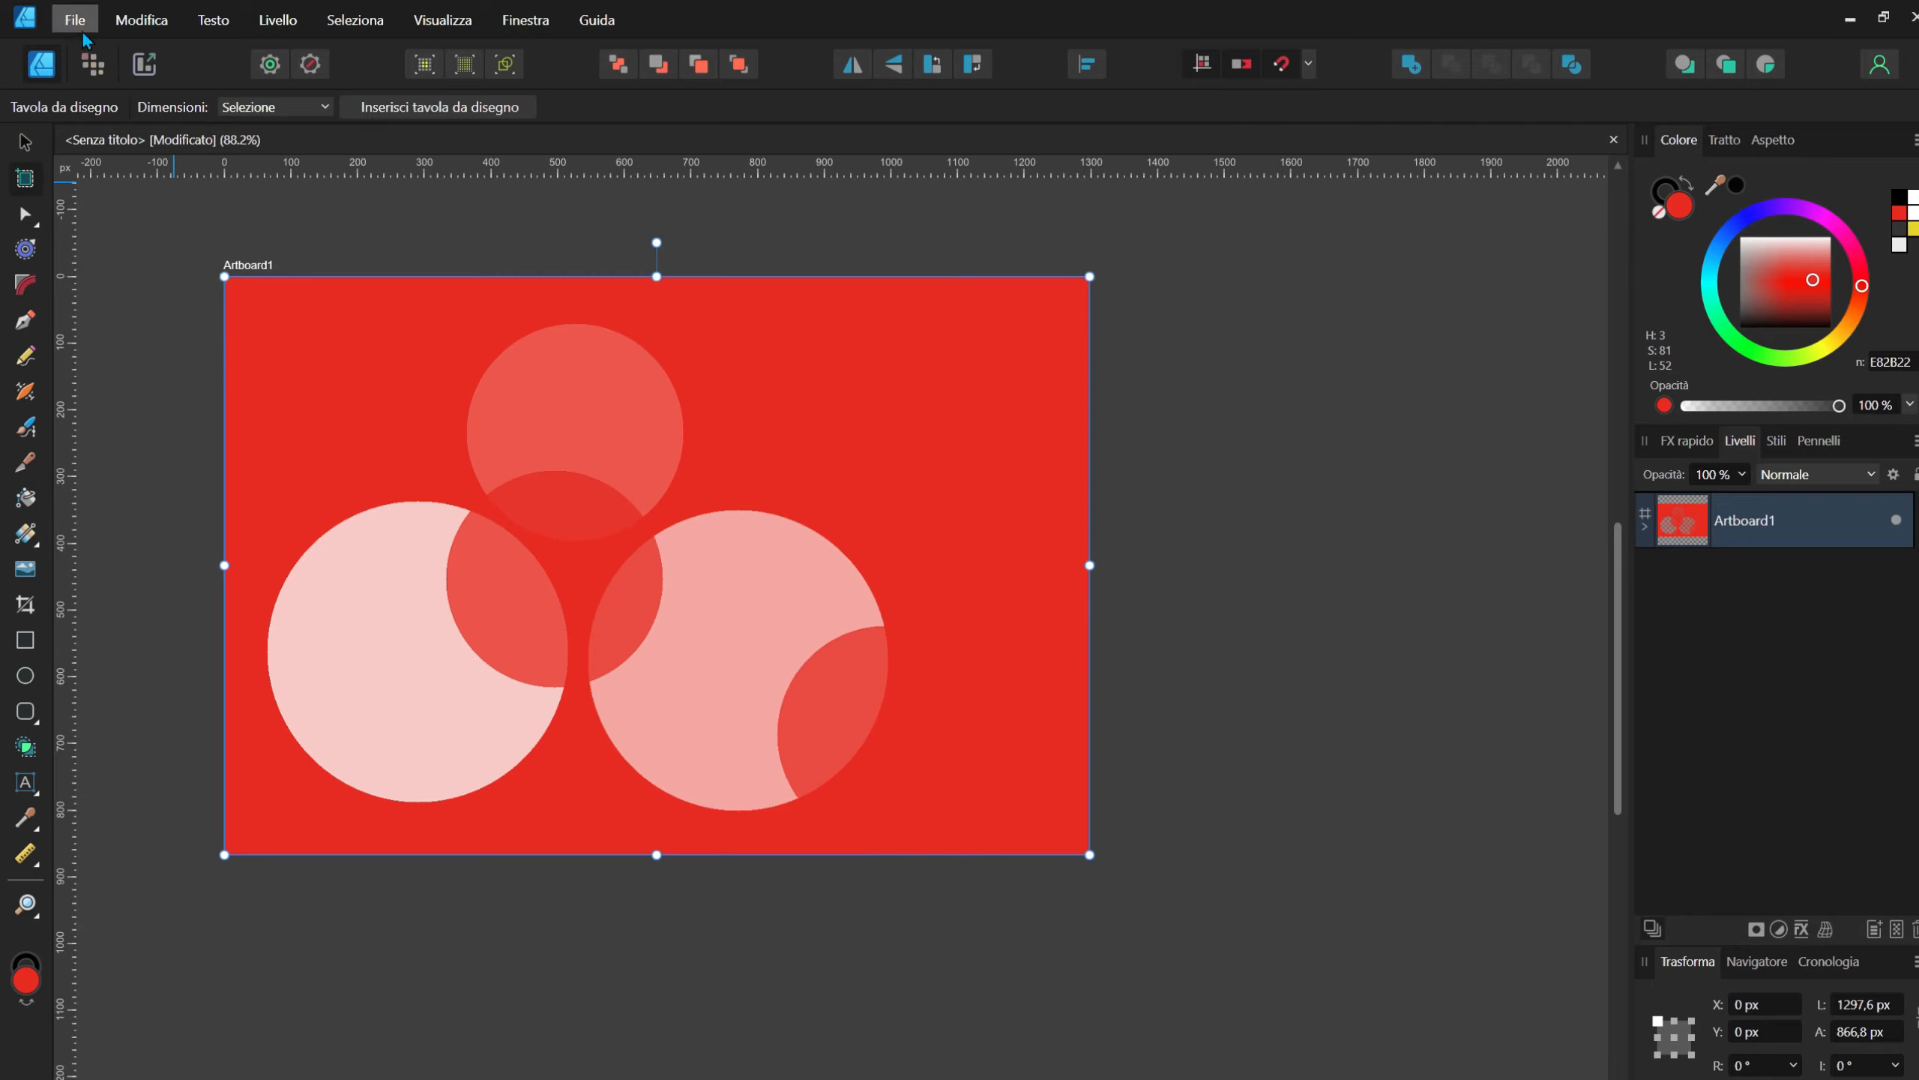
Step: Enable a transparent background in the document's colour setup, keeping RGB/8 and the sRGB profile
{"action": "left_click", "coordinate": [75, 20]}
{"action": "left_click", "coordinate": [234, 571]}
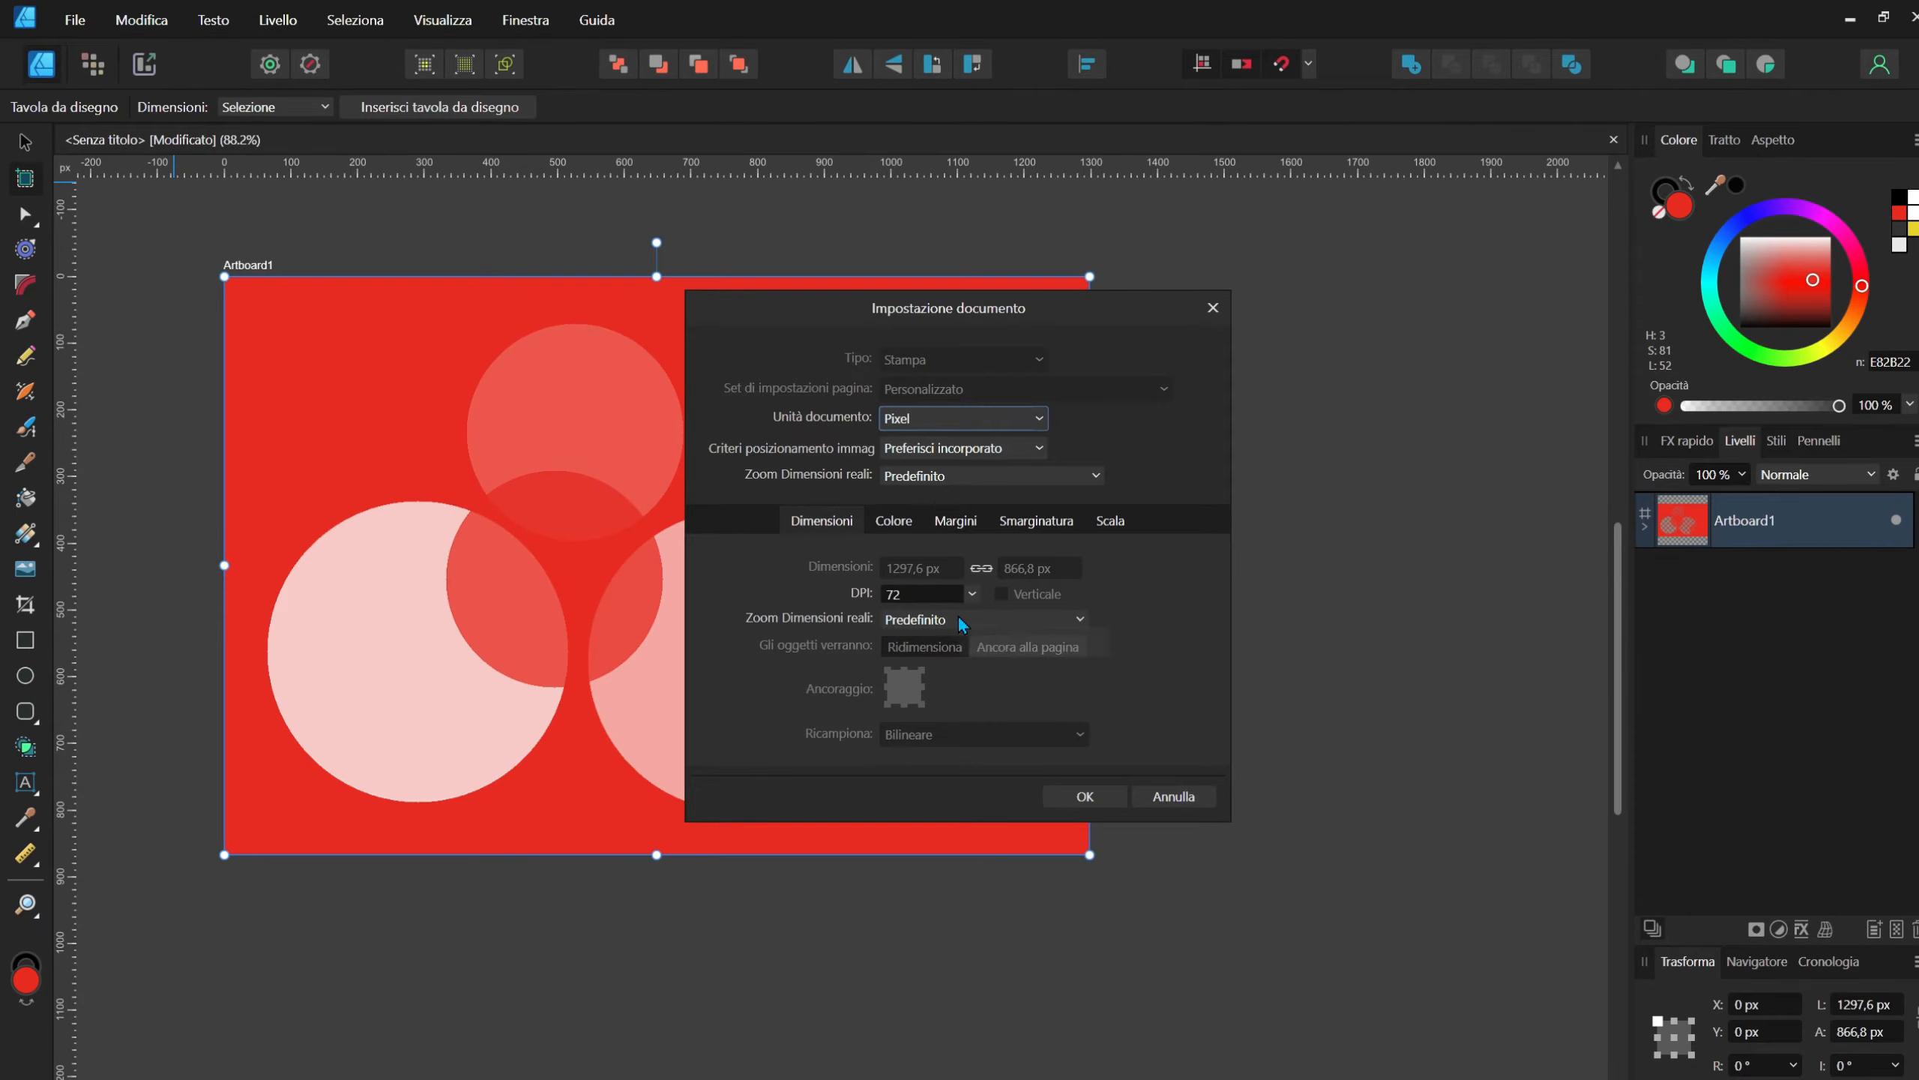
{"action": "left_click", "coordinate": [894, 524]}
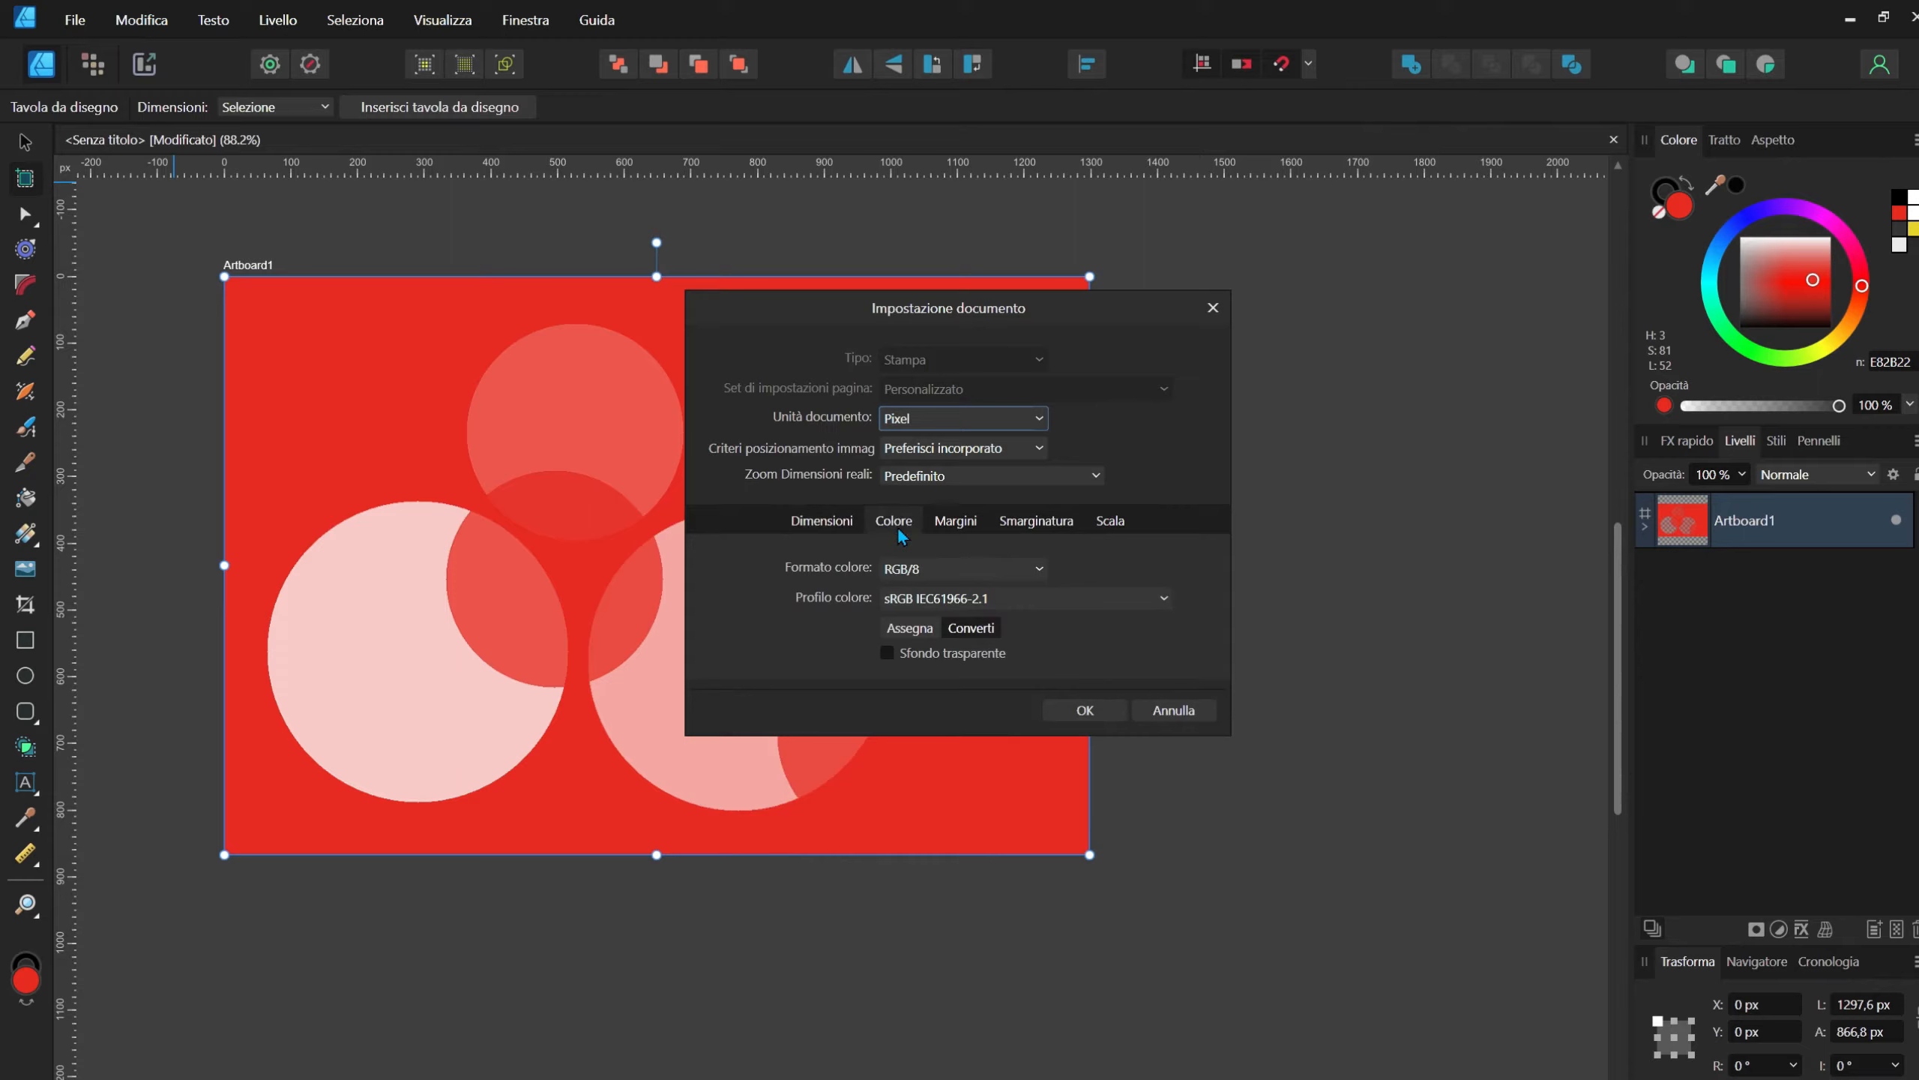
{"action": "left_click", "coordinate": [890, 655]}
{"action": "left_click", "coordinate": [1084, 708]}
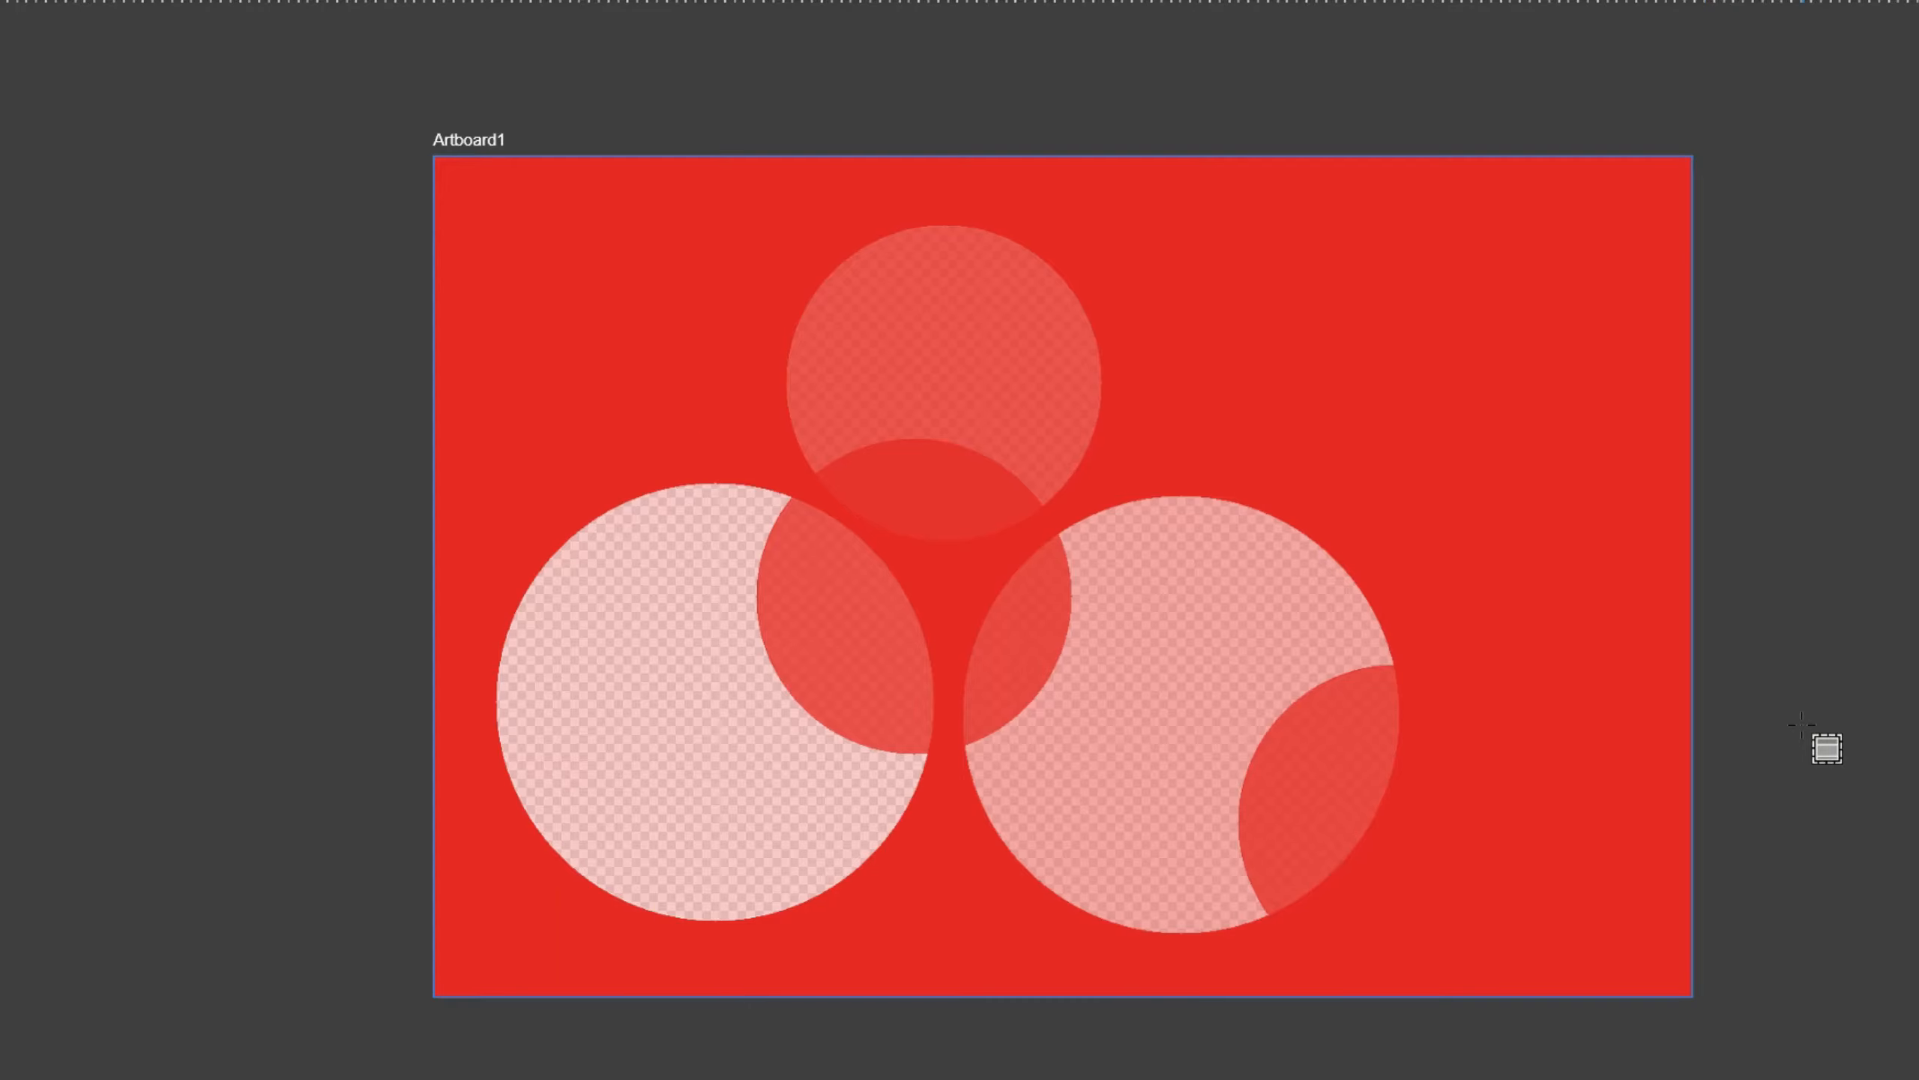
{"action": "scroll", "coordinate": [1802, 724], "scroll_direction": "up", "scroll_amount": 1}
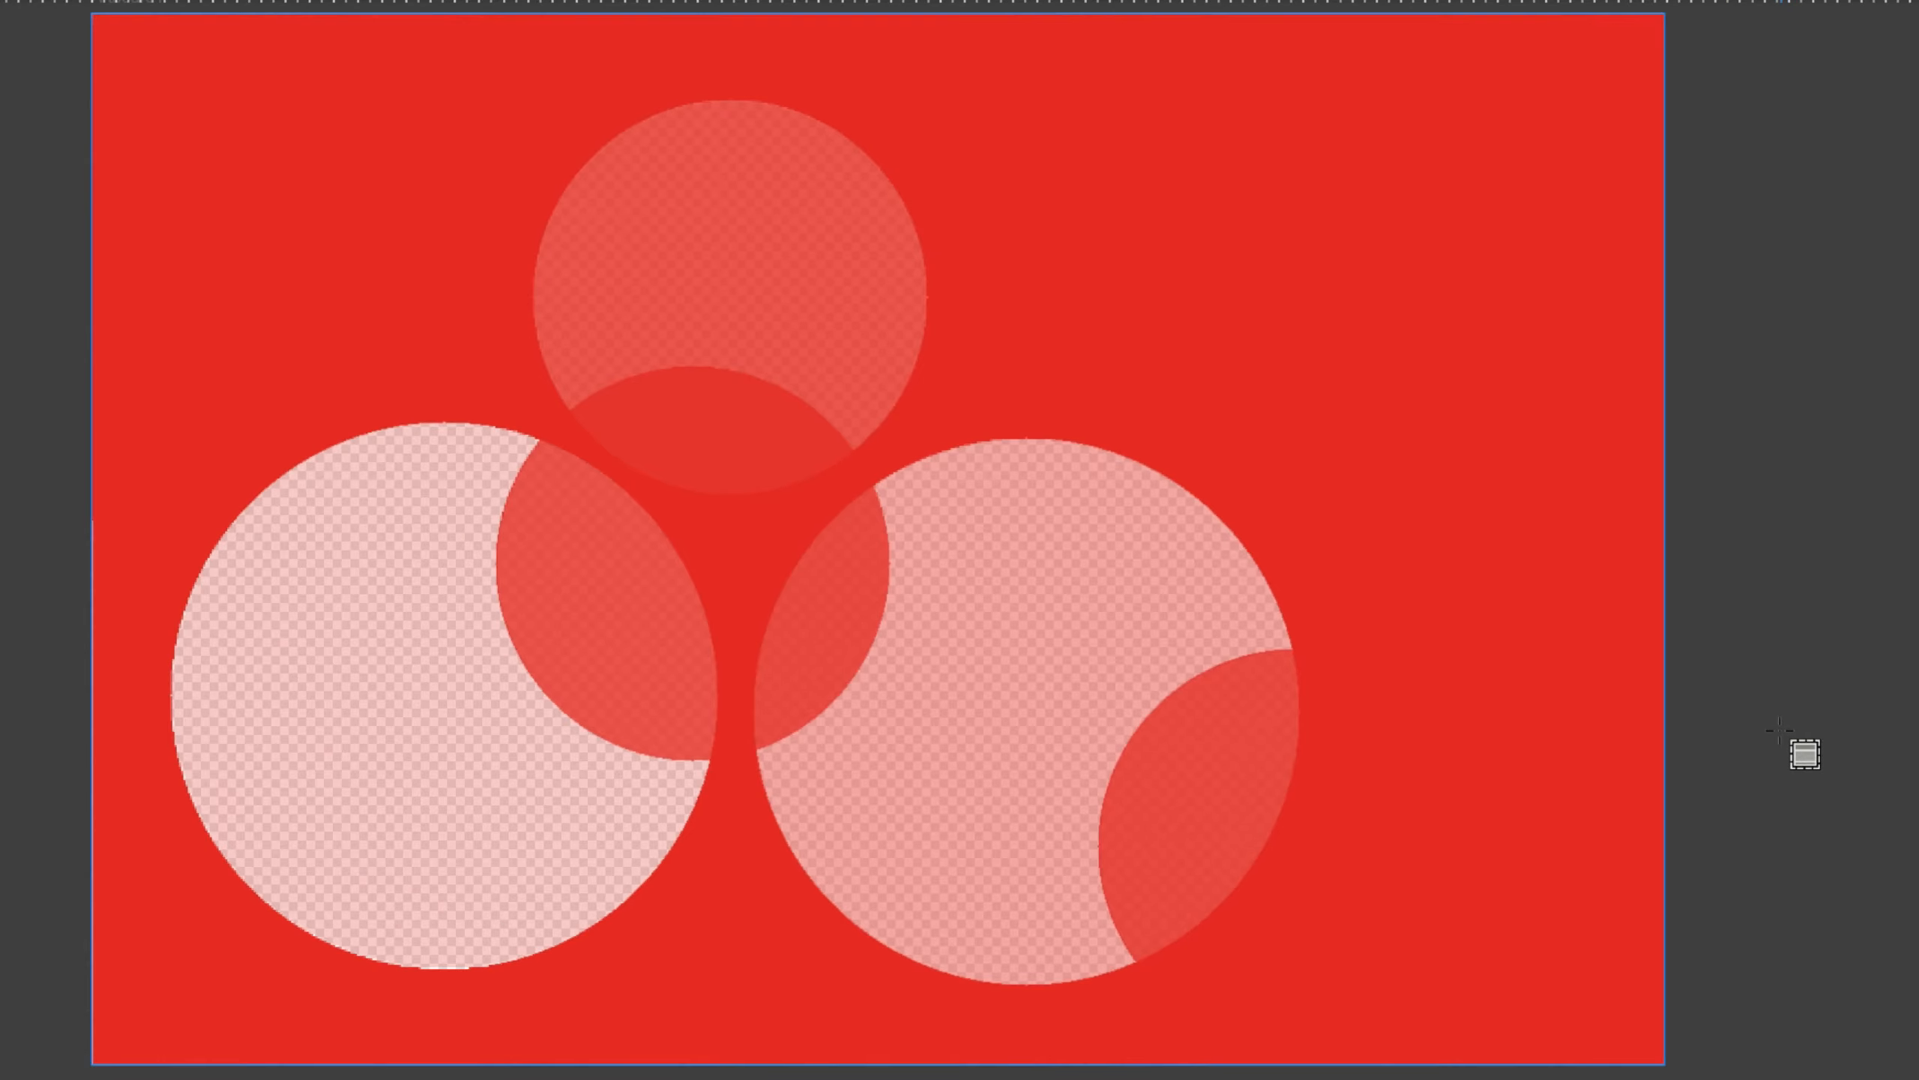
Step: Hide the red rectangle to view the mask over the yellow one, and show the daisy photo again
{"action": "key", "text": "ctrl+z"}
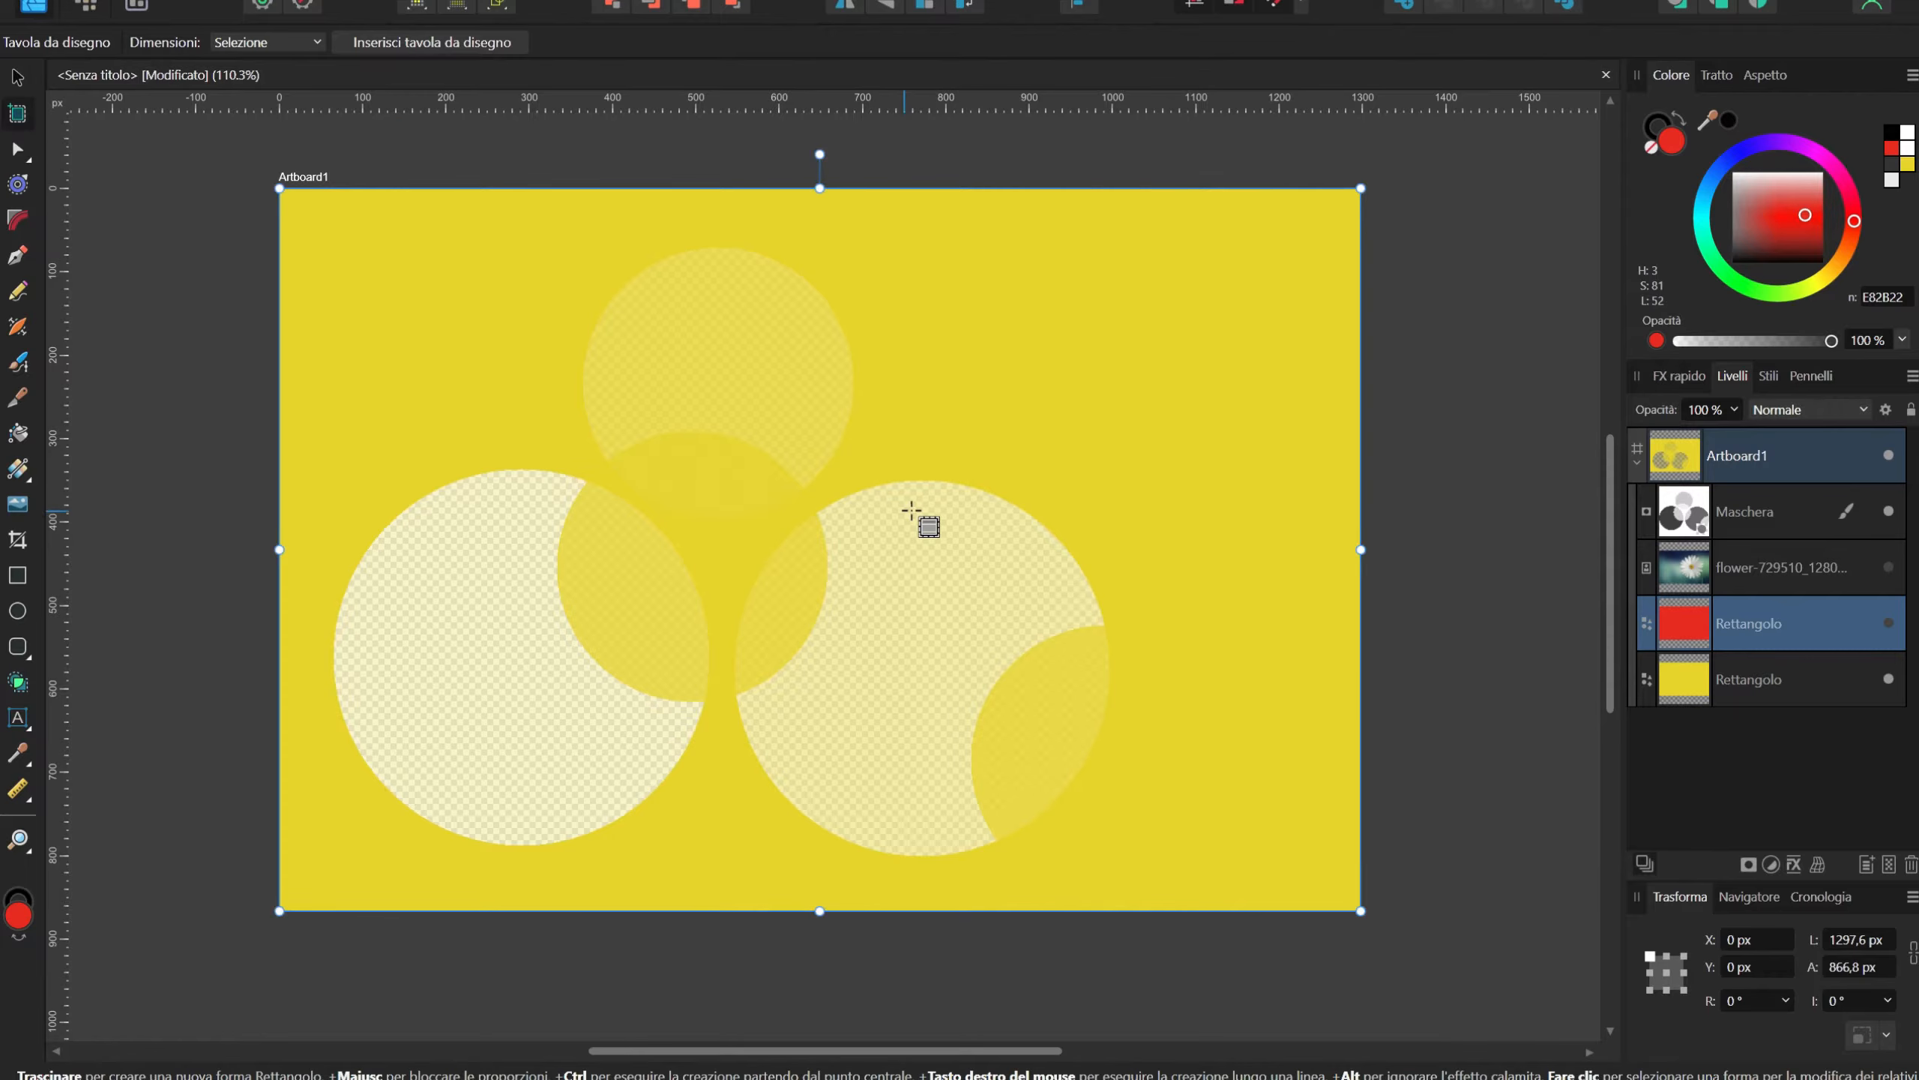
{"action": "scroll", "coordinate": [913, 511], "scroll_direction": "up", "scroll_amount": 2}
{"action": "scroll", "coordinate": [913, 521], "scroll_direction": "down", "scroll_amount": 1}
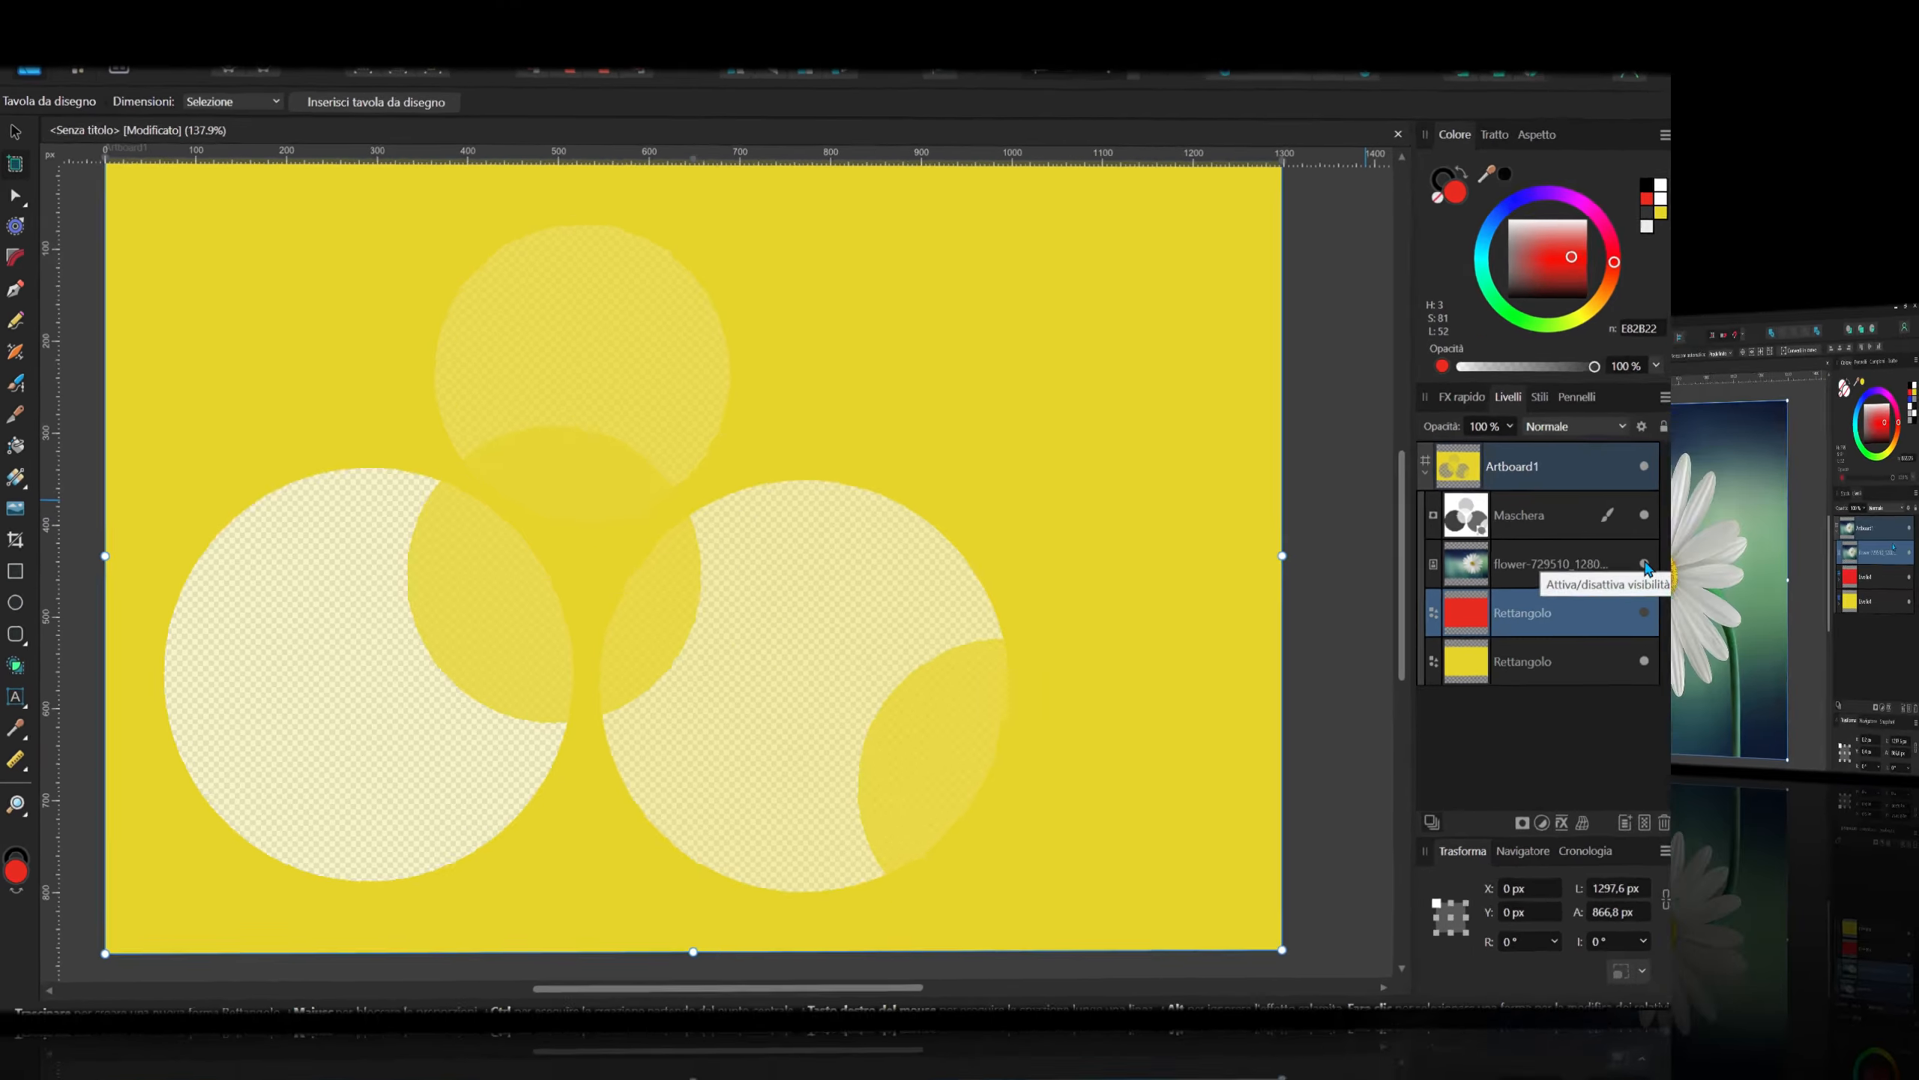
{"action": "left_click", "coordinate": [1888, 567]}
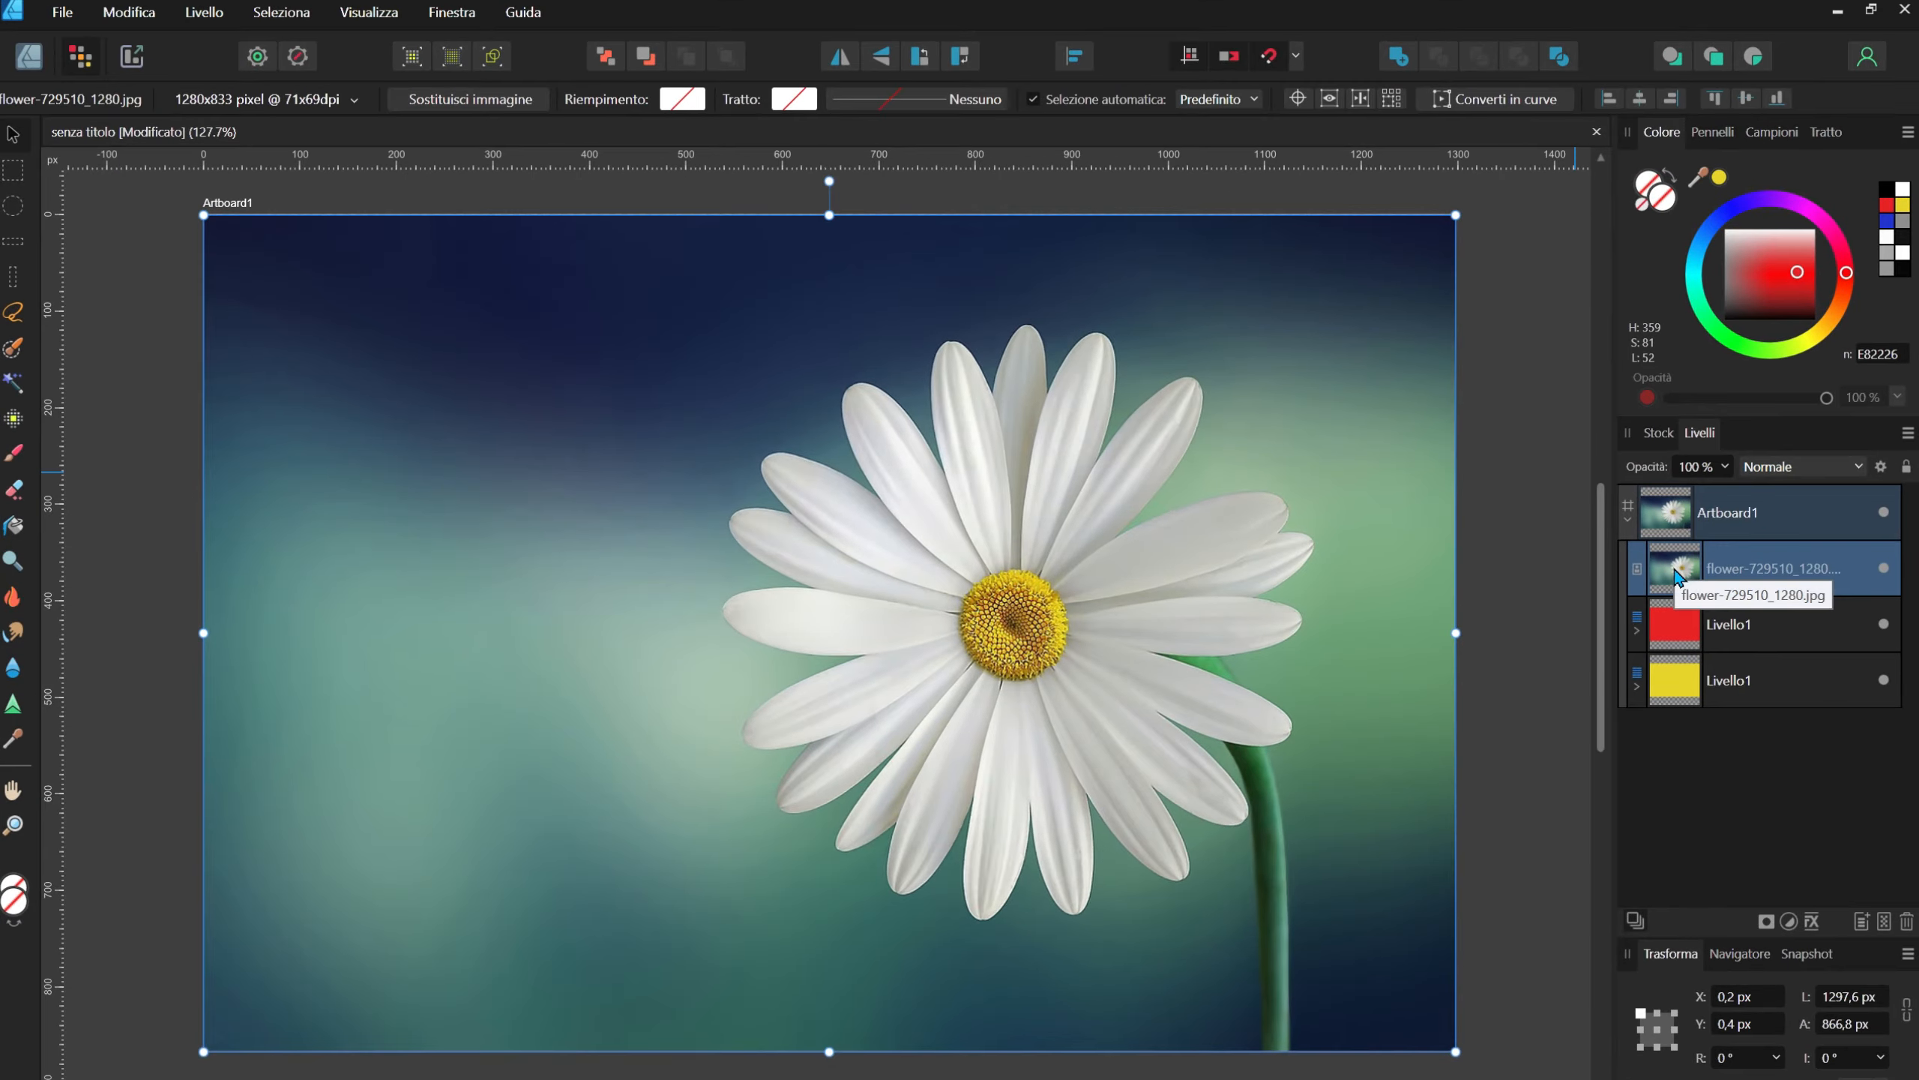
Step: Select the daisy photo and set up the Selection Brush with a 32 px width, snap to edges and soft edges enabled
{"action": "left_click", "coordinate": [1696, 633]}
{"action": "left_click", "coordinate": [1759, 787]}
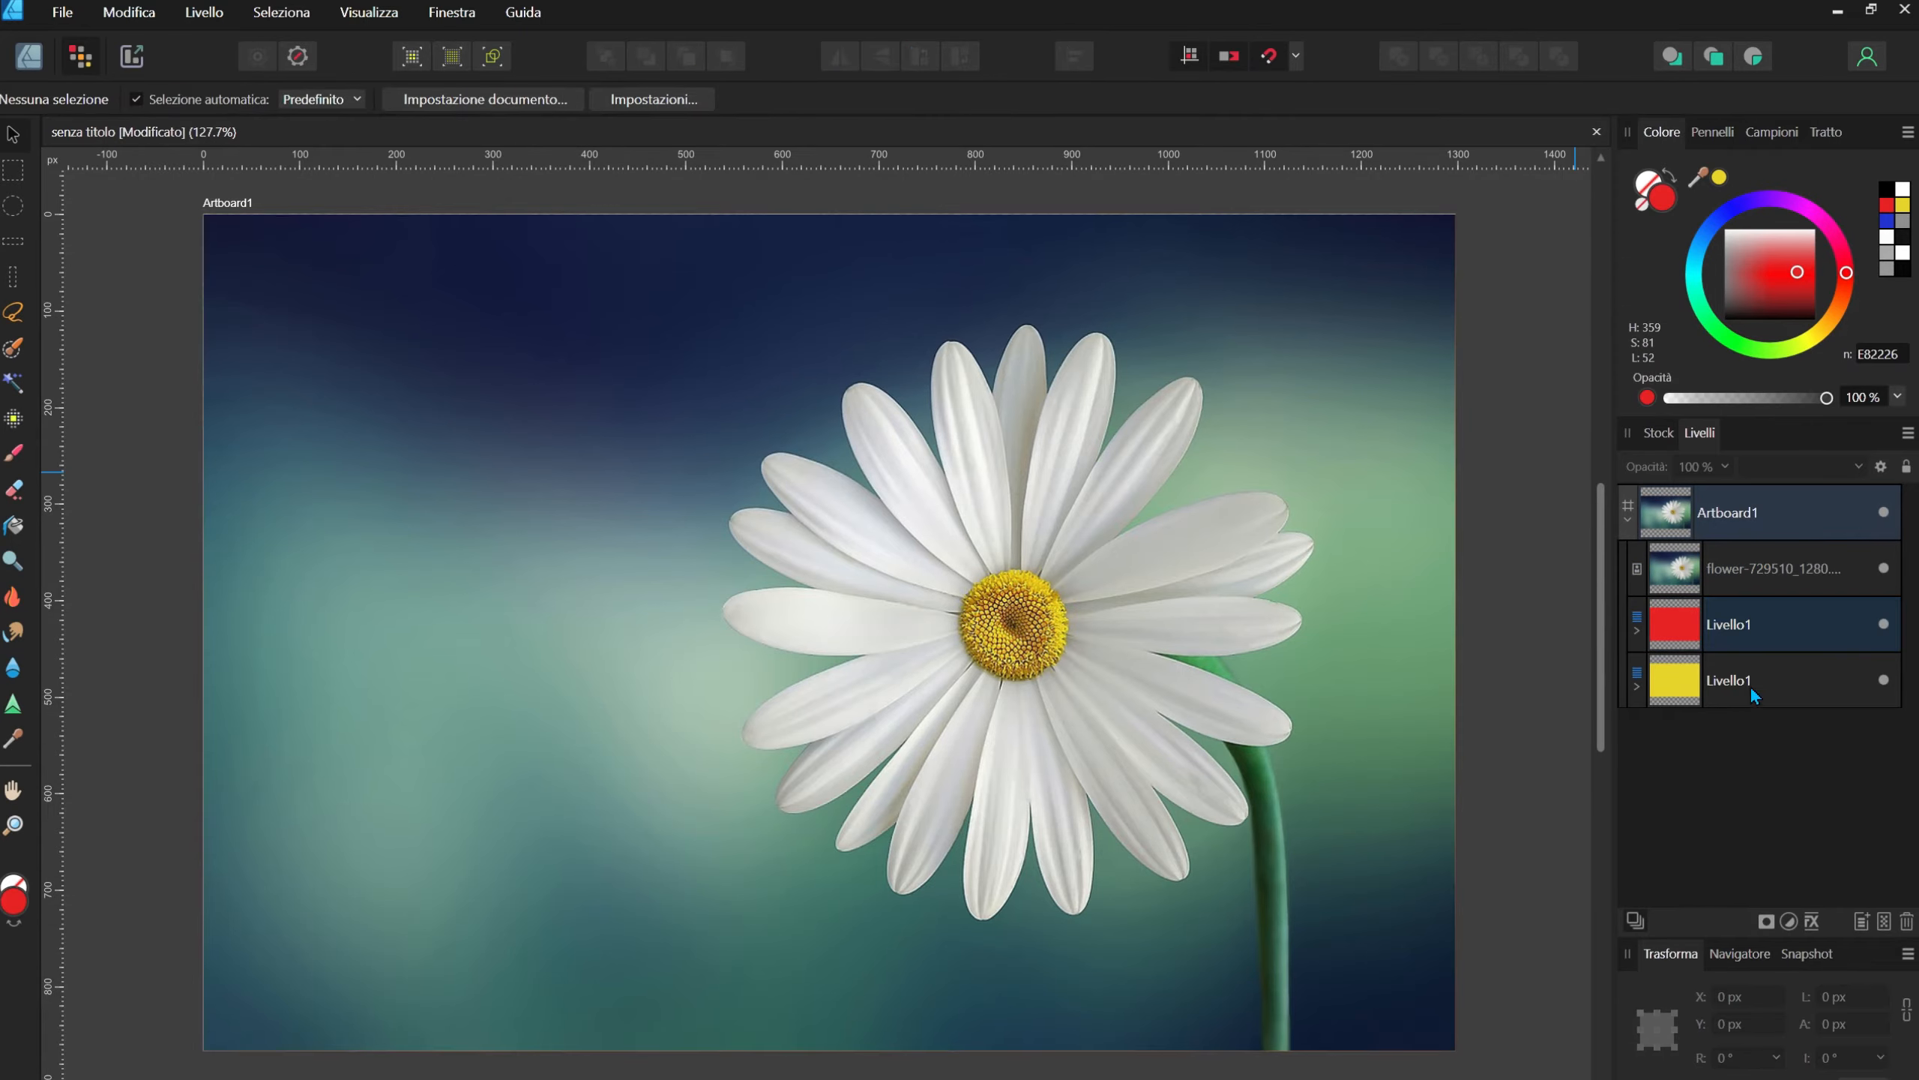
{"action": "left_click", "coordinate": [1734, 579]}
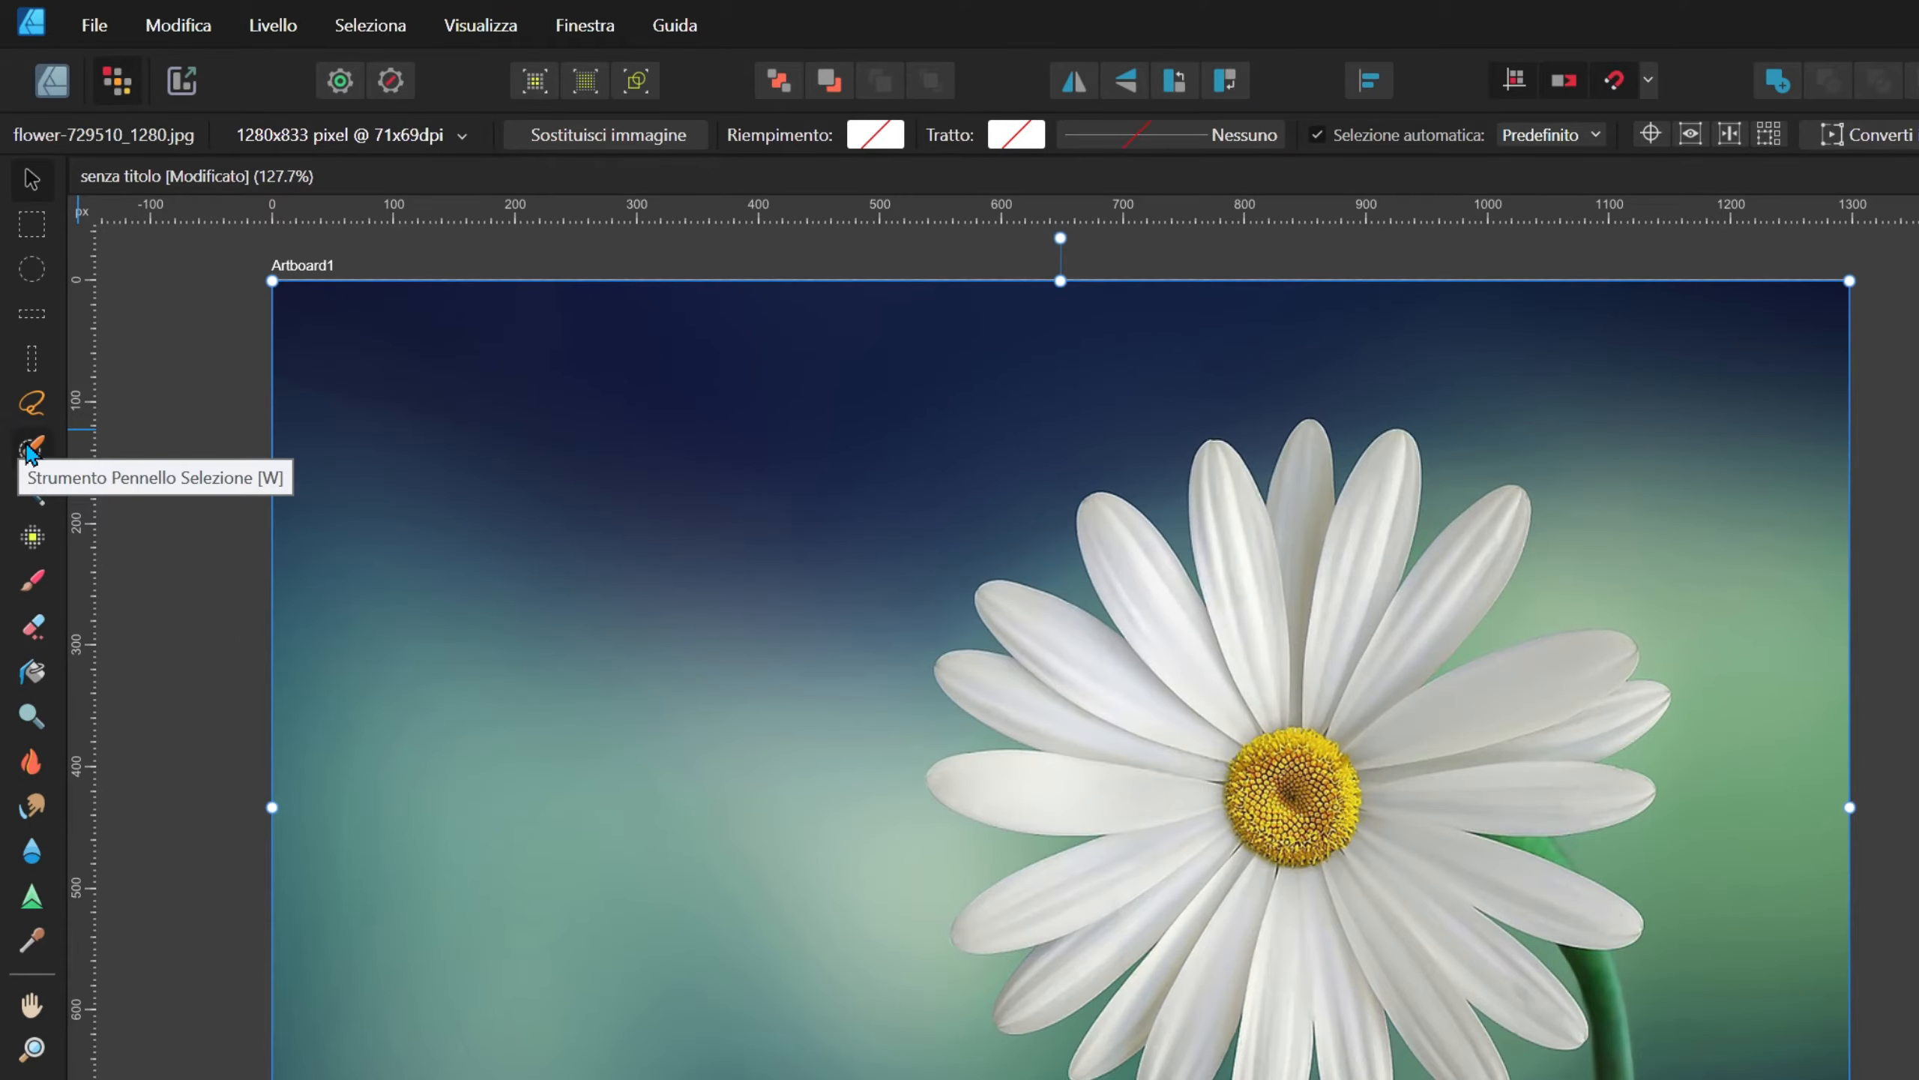
{"action": "left_click", "coordinate": [30, 449]}
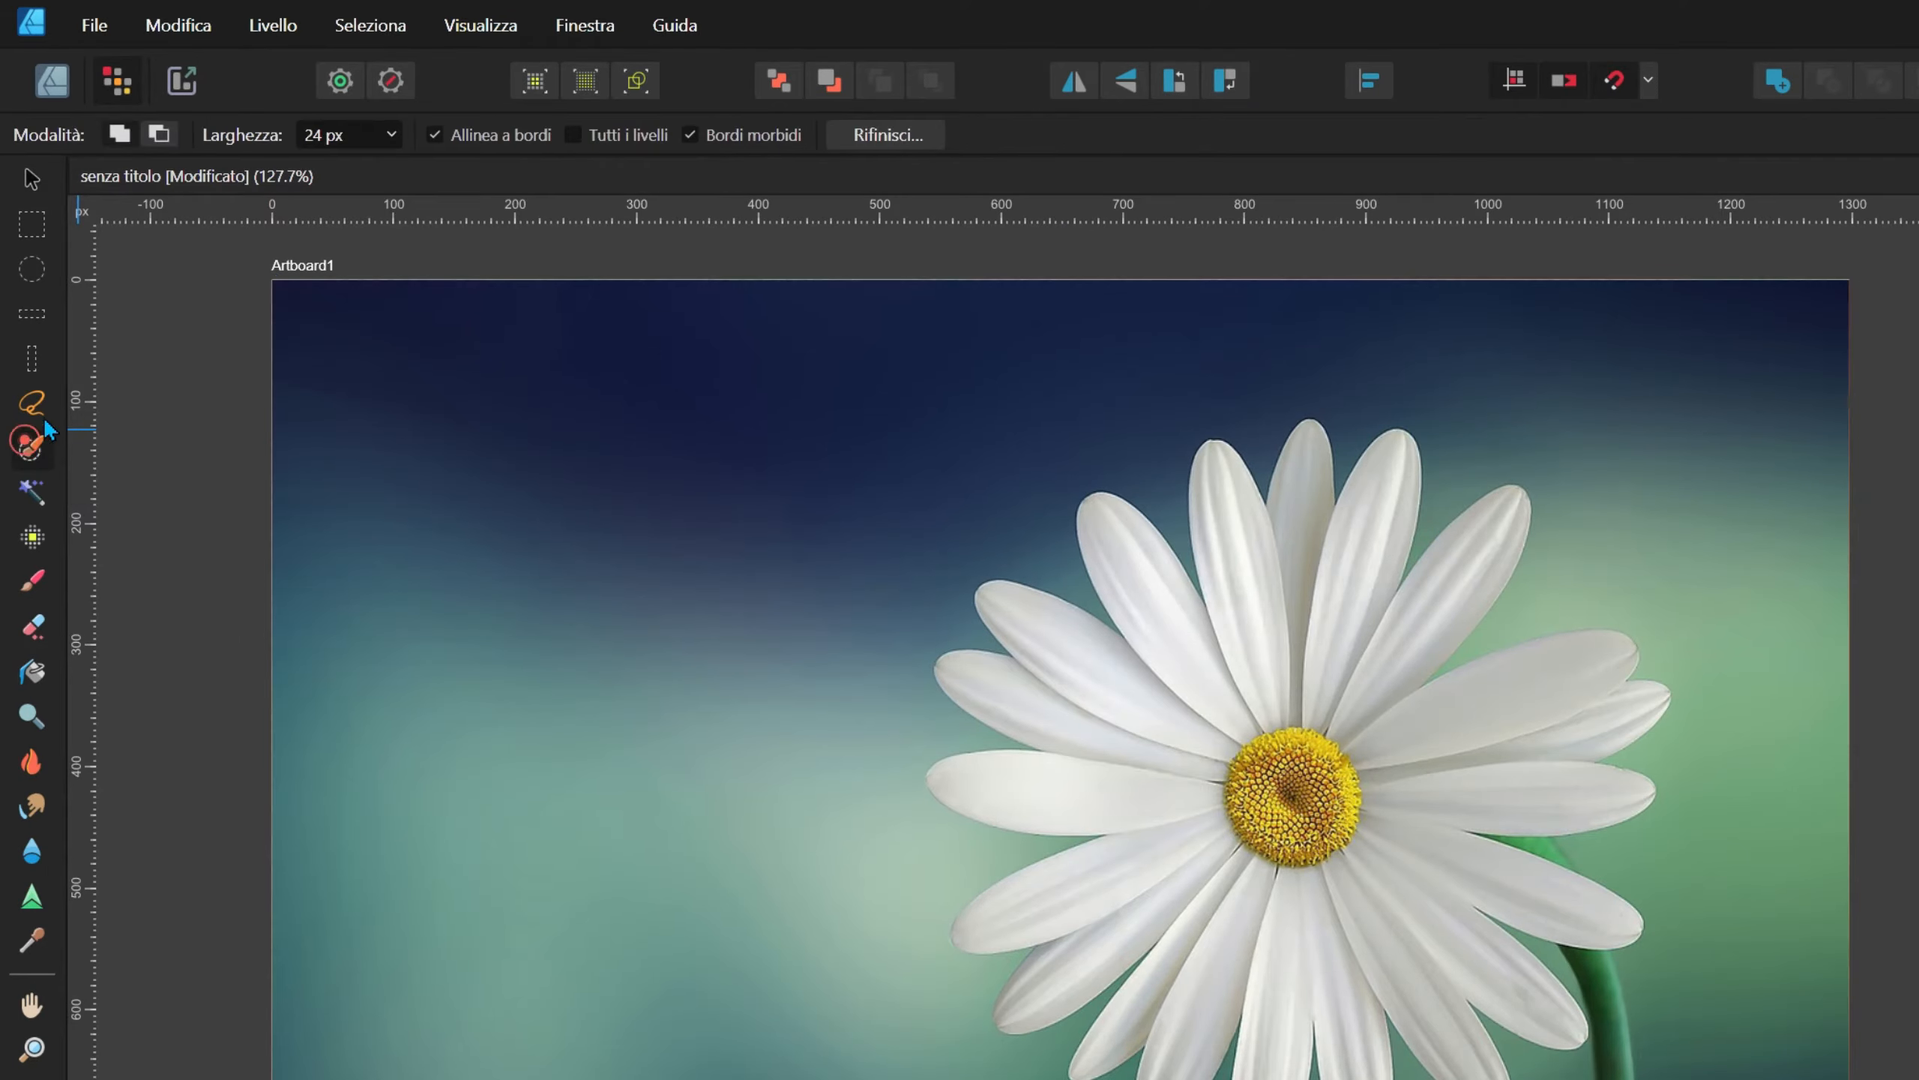
{"action": "left_click", "coordinate": [323, 138]}
{"action": "left_click", "coordinate": [320, 136]}
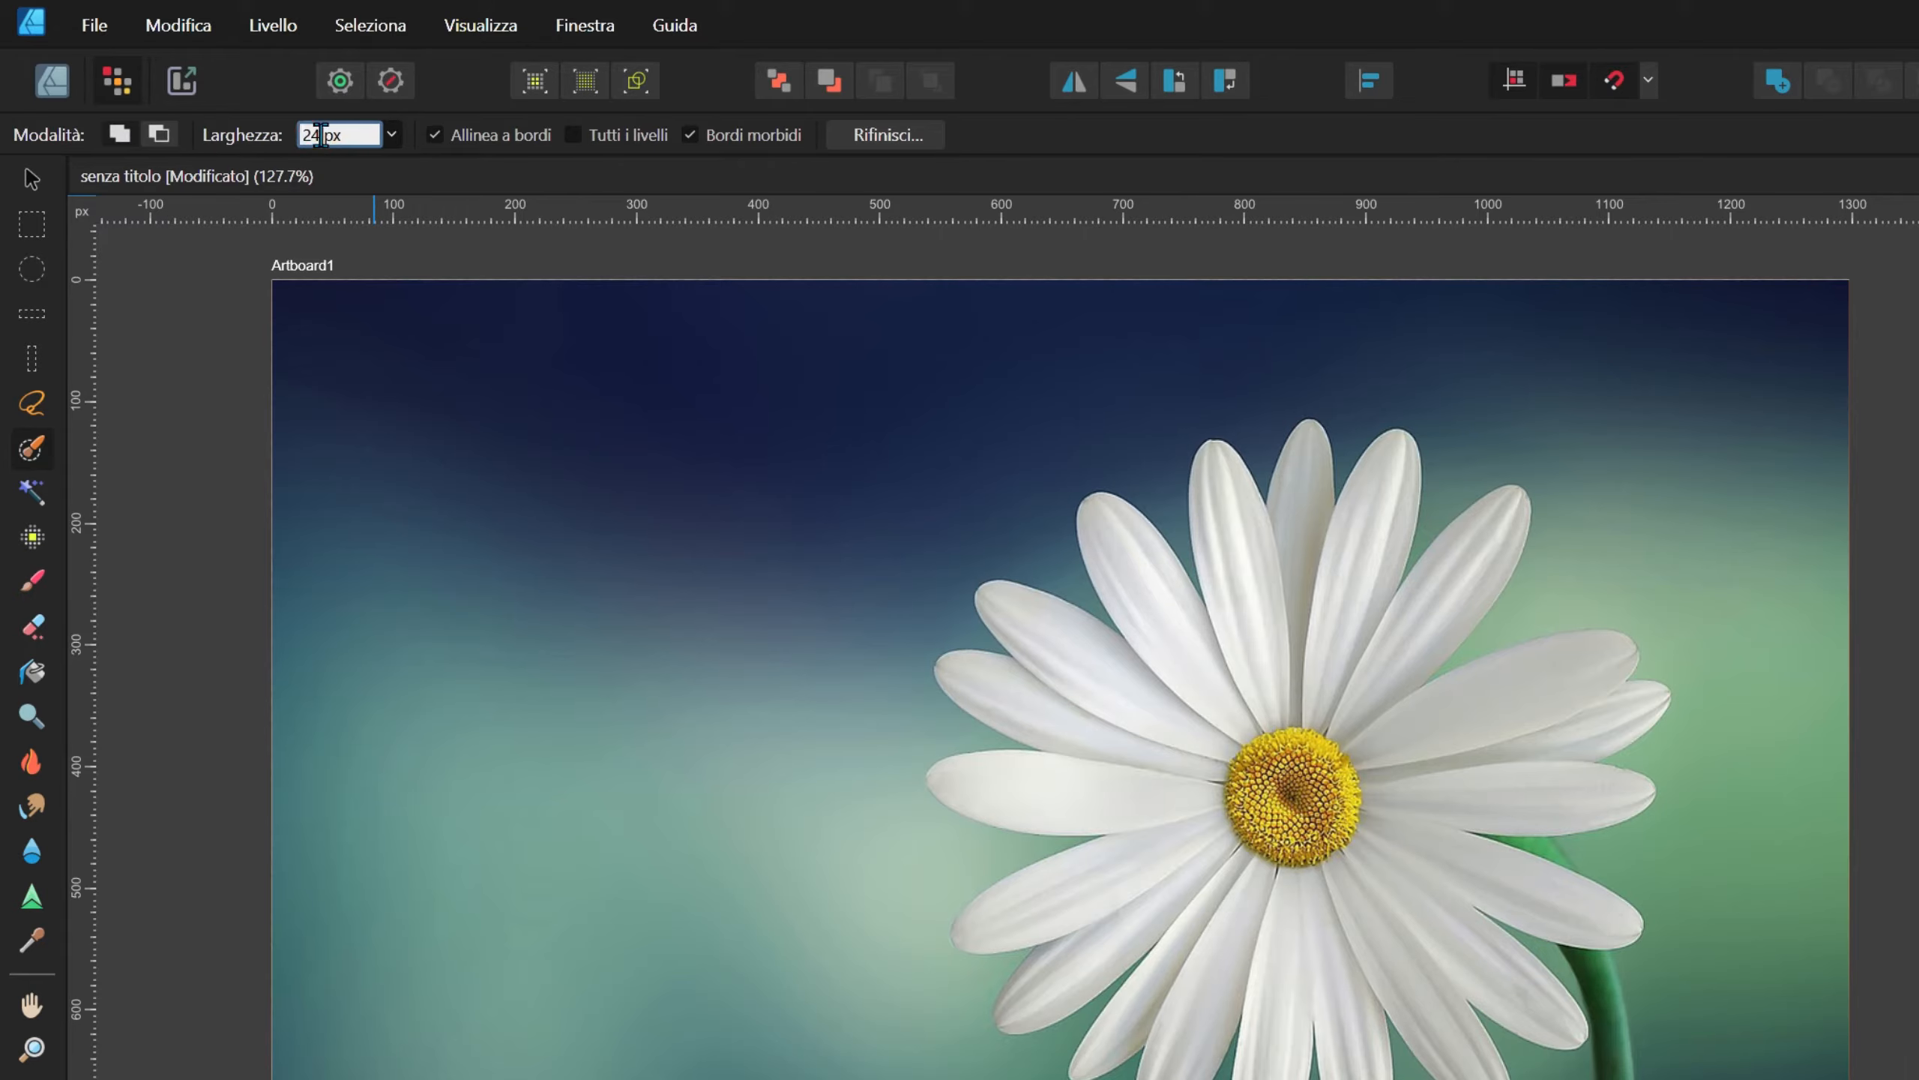
{"action": "key", "text": "BackSpace"}
{"action": "key", "text": "BackSpace"}
{"action": "type", "text": "3"}
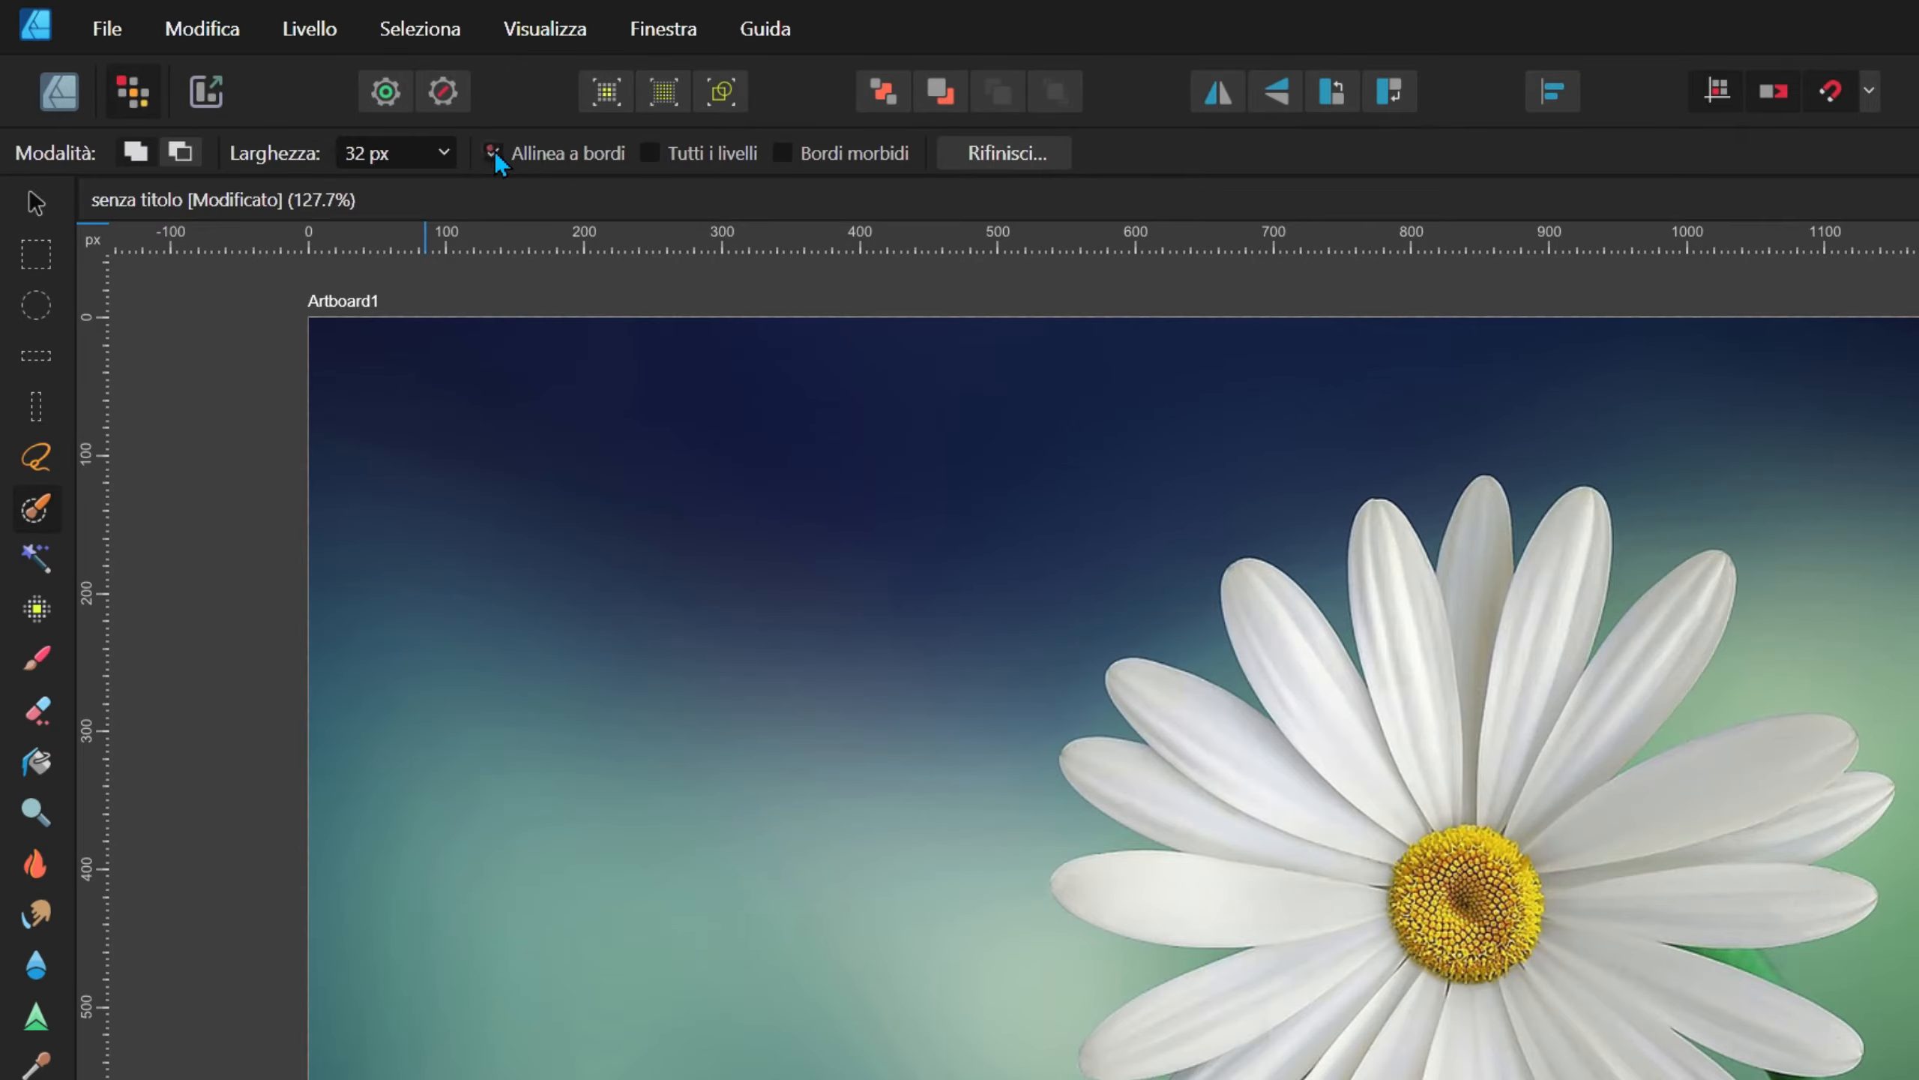
{"action": "left_click", "coordinate": [493, 152]}
{"action": "left_click", "coordinate": [782, 153]}
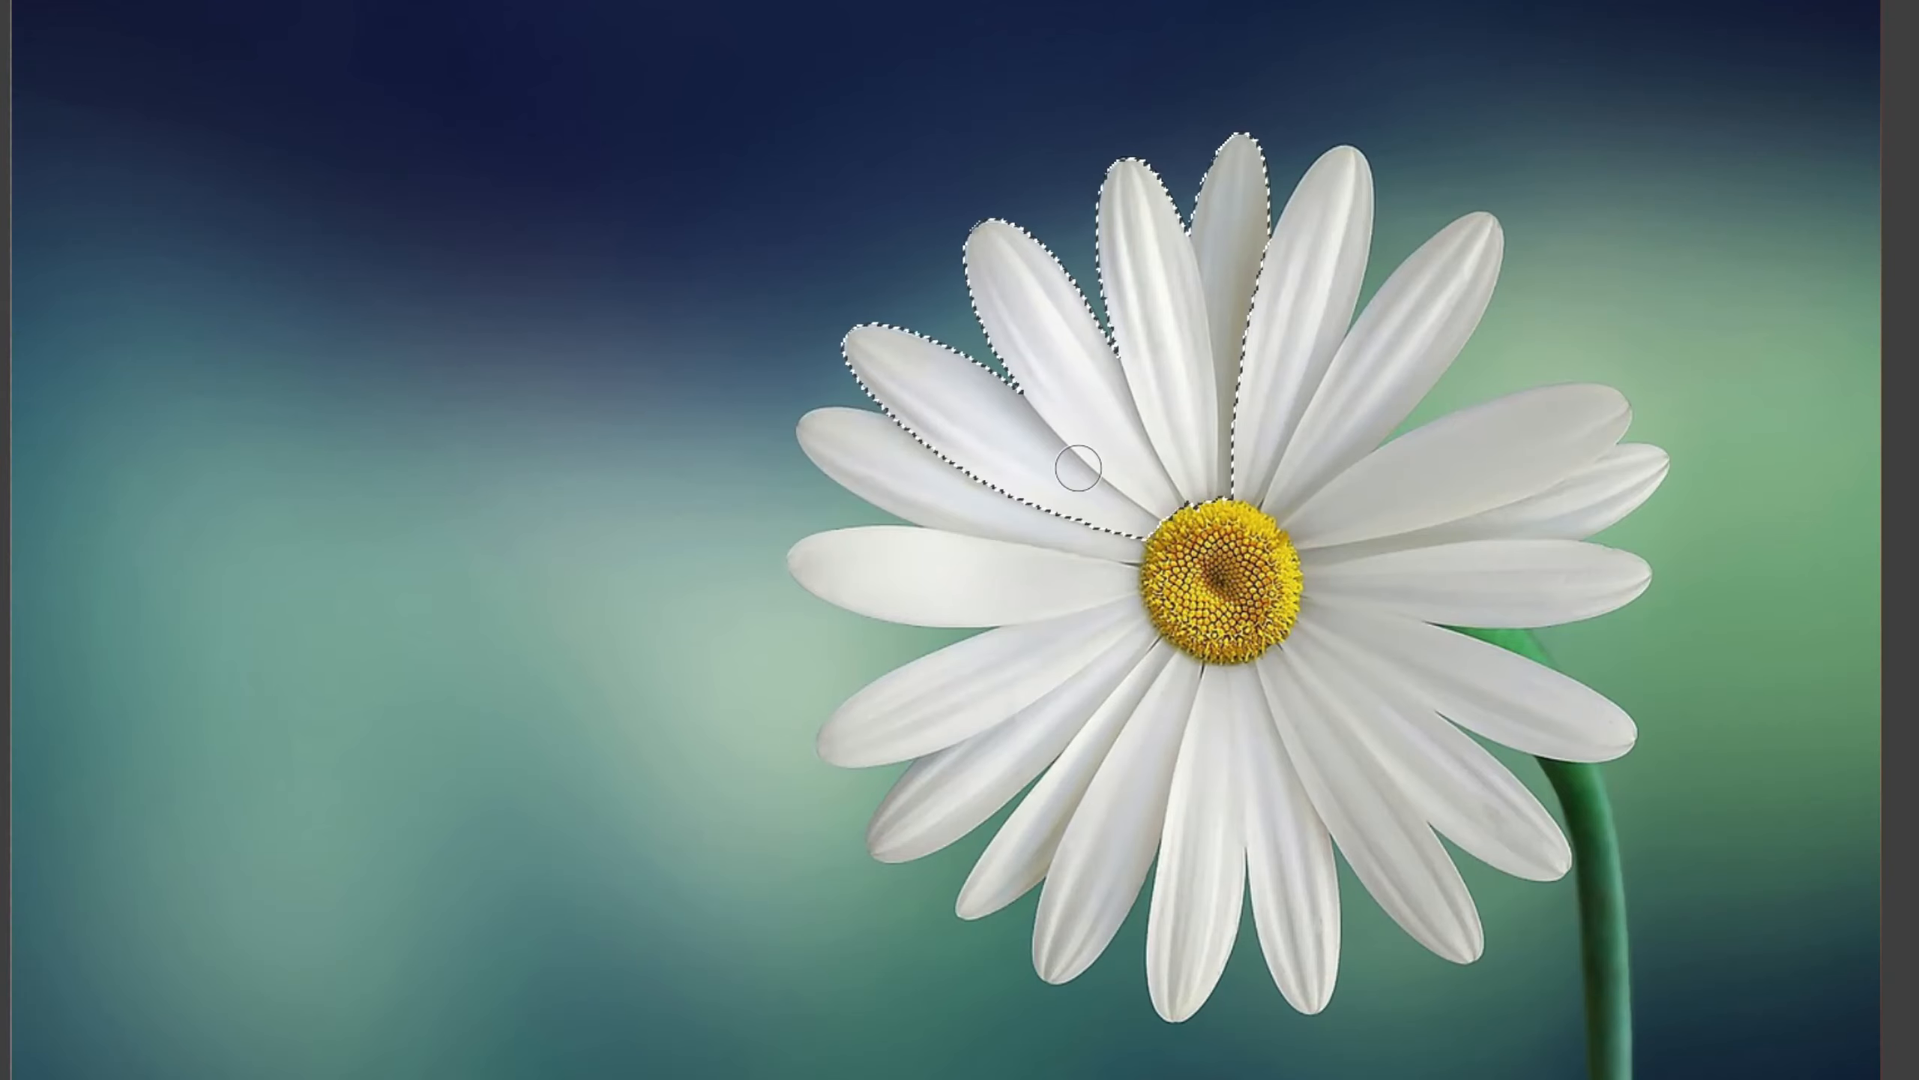
Step: Brush over all the daisy's petals and its yellow centre to select the whole flower head, including the missed lower-left petal edge
{"action": "mouse_move", "coordinate": [1071, 453]}
{"action": "left_mouse_down"}
{"action": "mouse_move", "coordinate": [1182, 593]}
{"action": "mouse_move", "coordinate": [1354, 421]}
{"action": "mouse_move", "coordinate": [1481, 483]}
{"action": "left_mouse_up"}
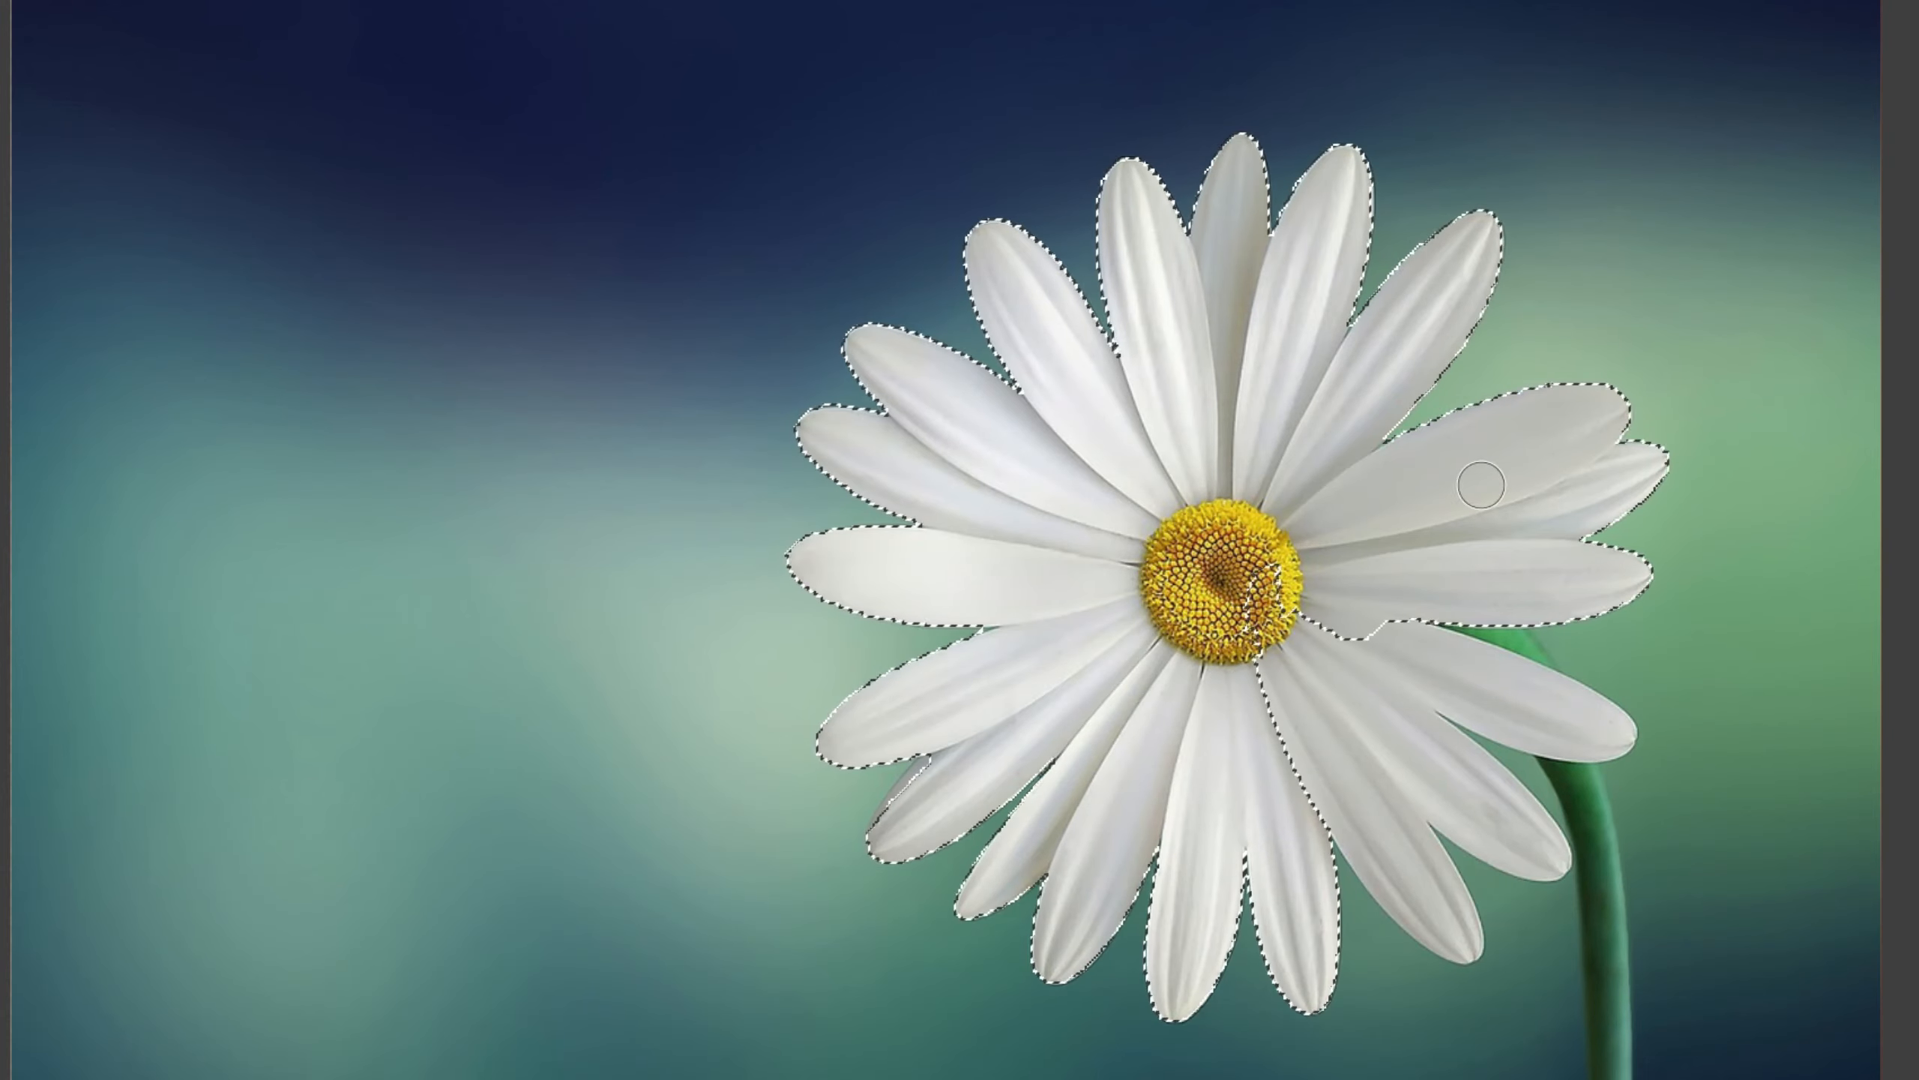
{"action": "scroll", "coordinate": [884, 782], "scroll_direction": "up", "scroll_amount": 5}
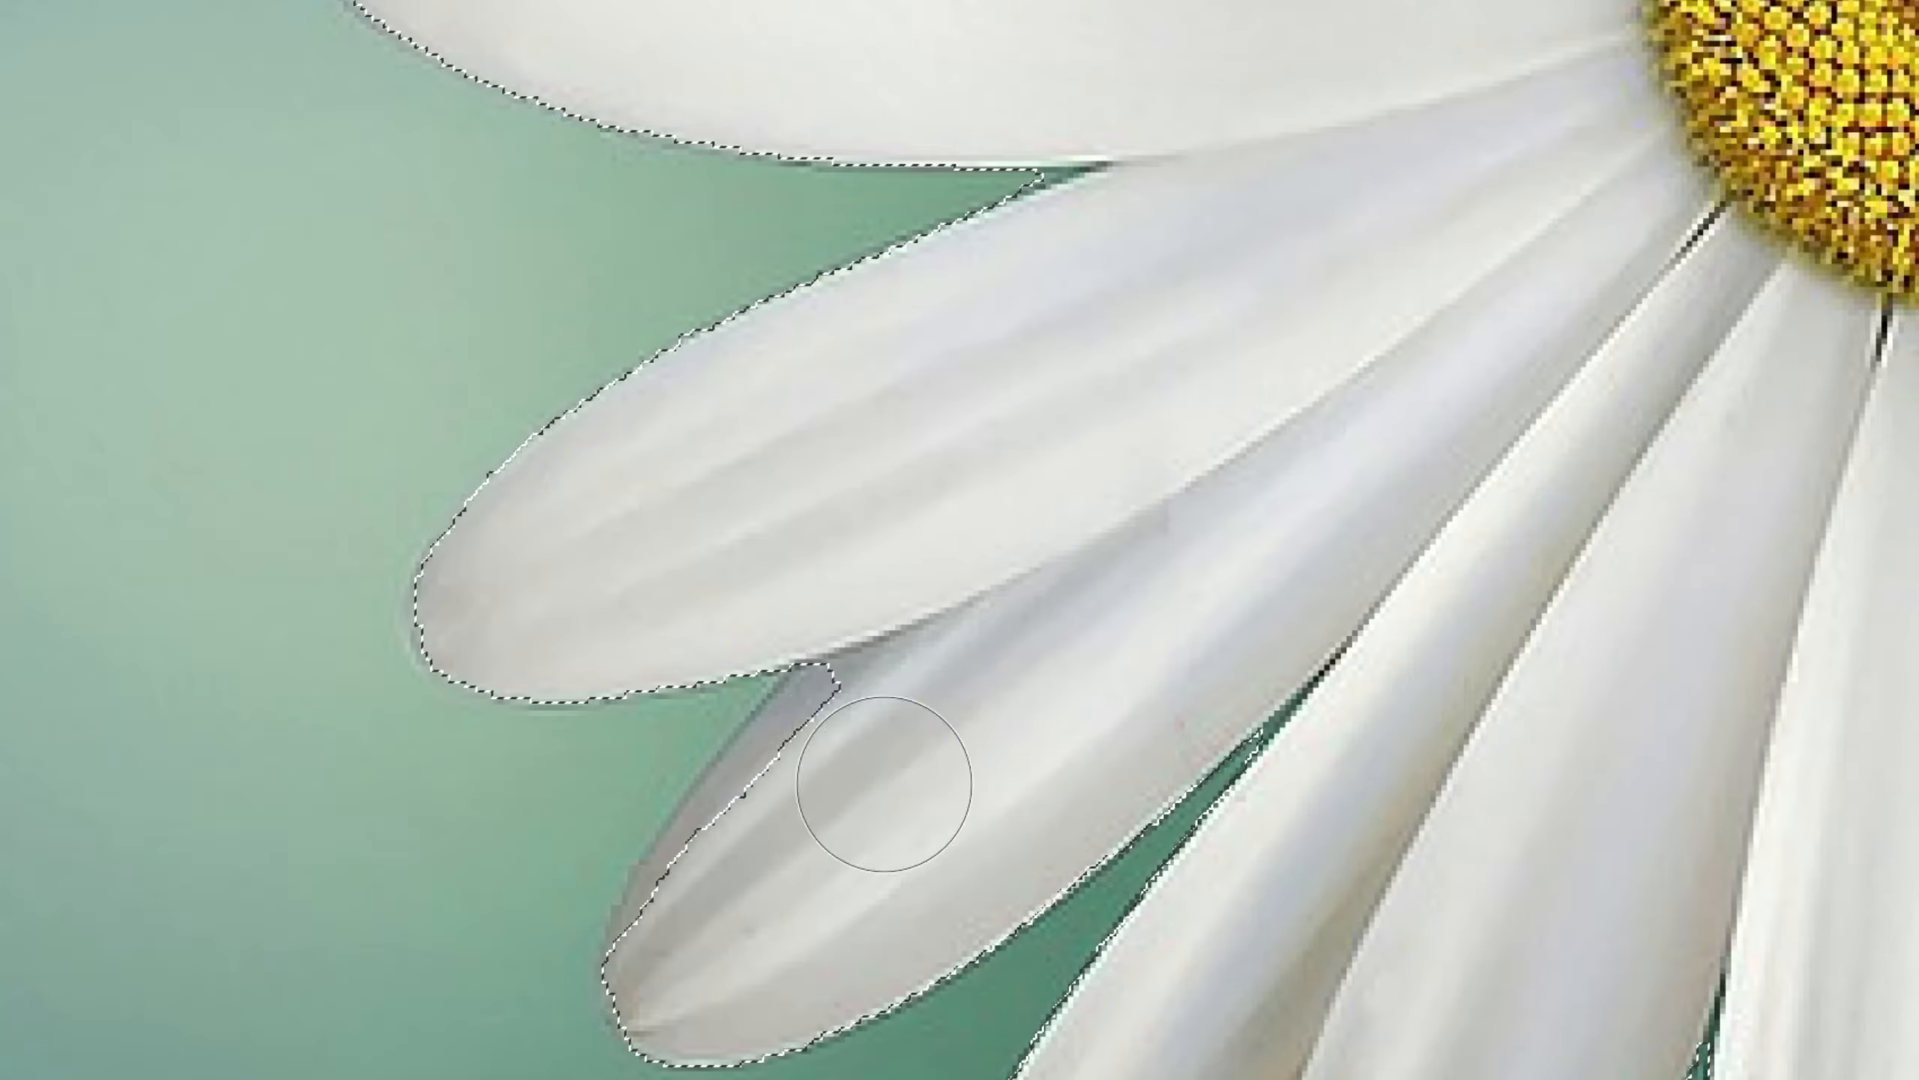
{"action": "mouse_move", "coordinate": [884, 784]}
{"action": "left_mouse_down"}
{"action": "mouse_move", "coordinate": [803, 812]}
{"action": "mouse_move", "coordinate": [706, 942]}
{"action": "left_mouse_up"}
{"action": "scroll", "coordinate": [1156, 514], "scroll_direction": "down", "scroll_amount": 5}
{"action": "left_click_drag", "start_coordinate": [1569, 123], "coordinate": [1491, 279]}
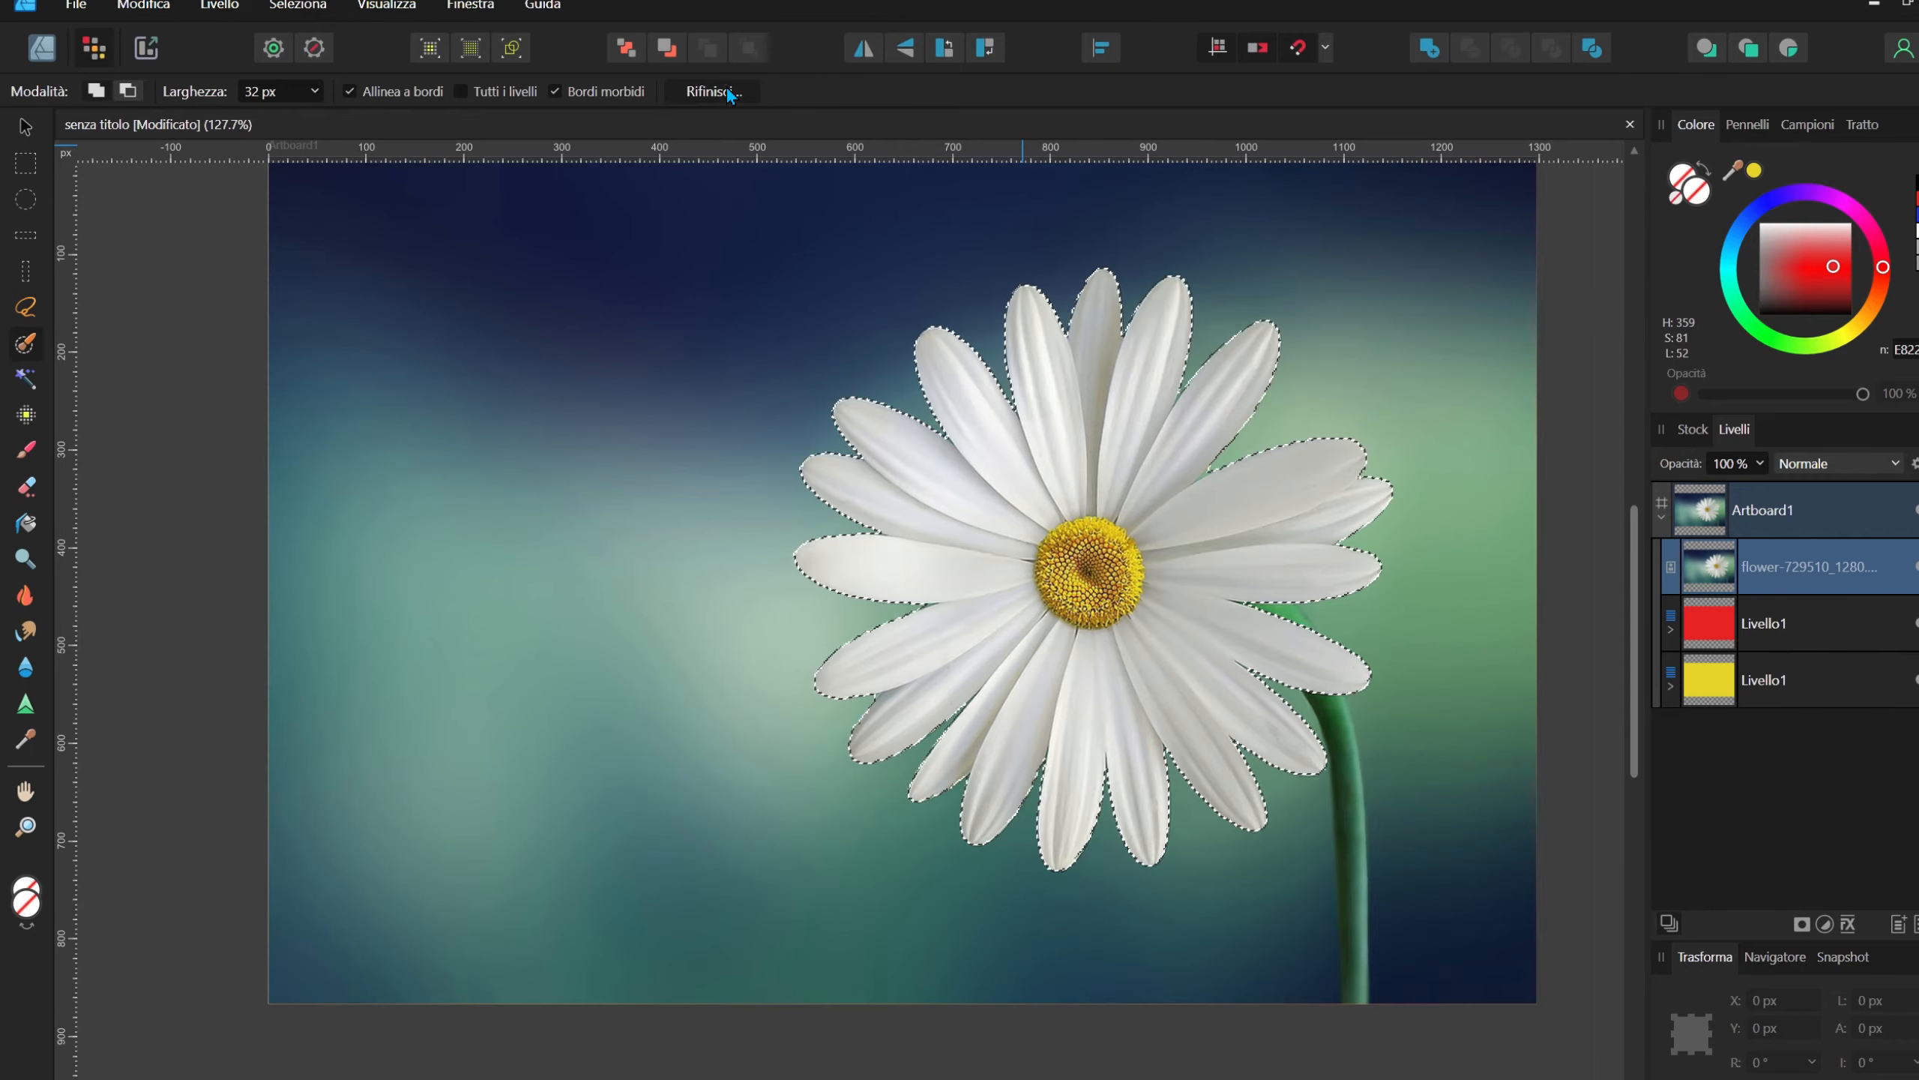
Step: Start refining the daisy selection, keep the dialog clear of the flower, and preview the cut-out on the black matte
{"action": "left_click", "coordinate": [714, 91]}
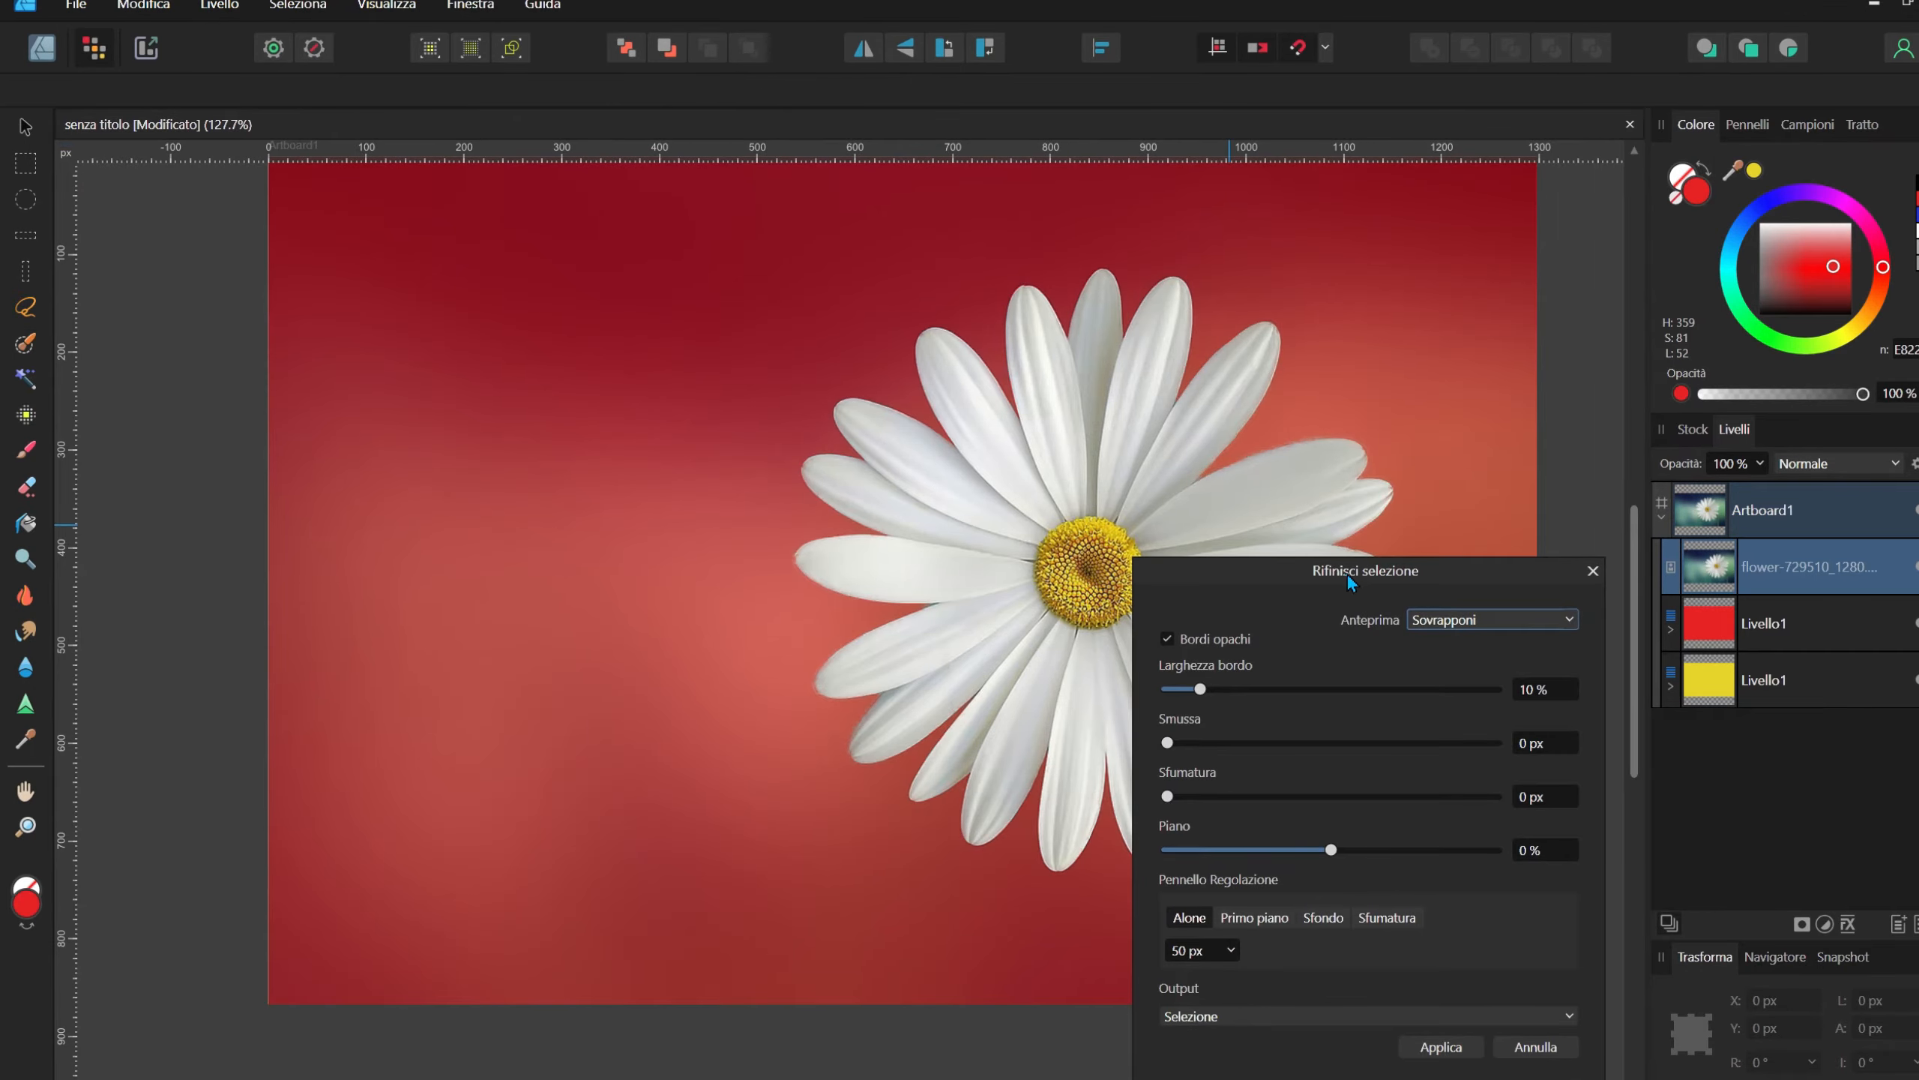
{"action": "left_click_drag", "start_coordinate": [1349, 576], "coordinate": [1676, 241]}
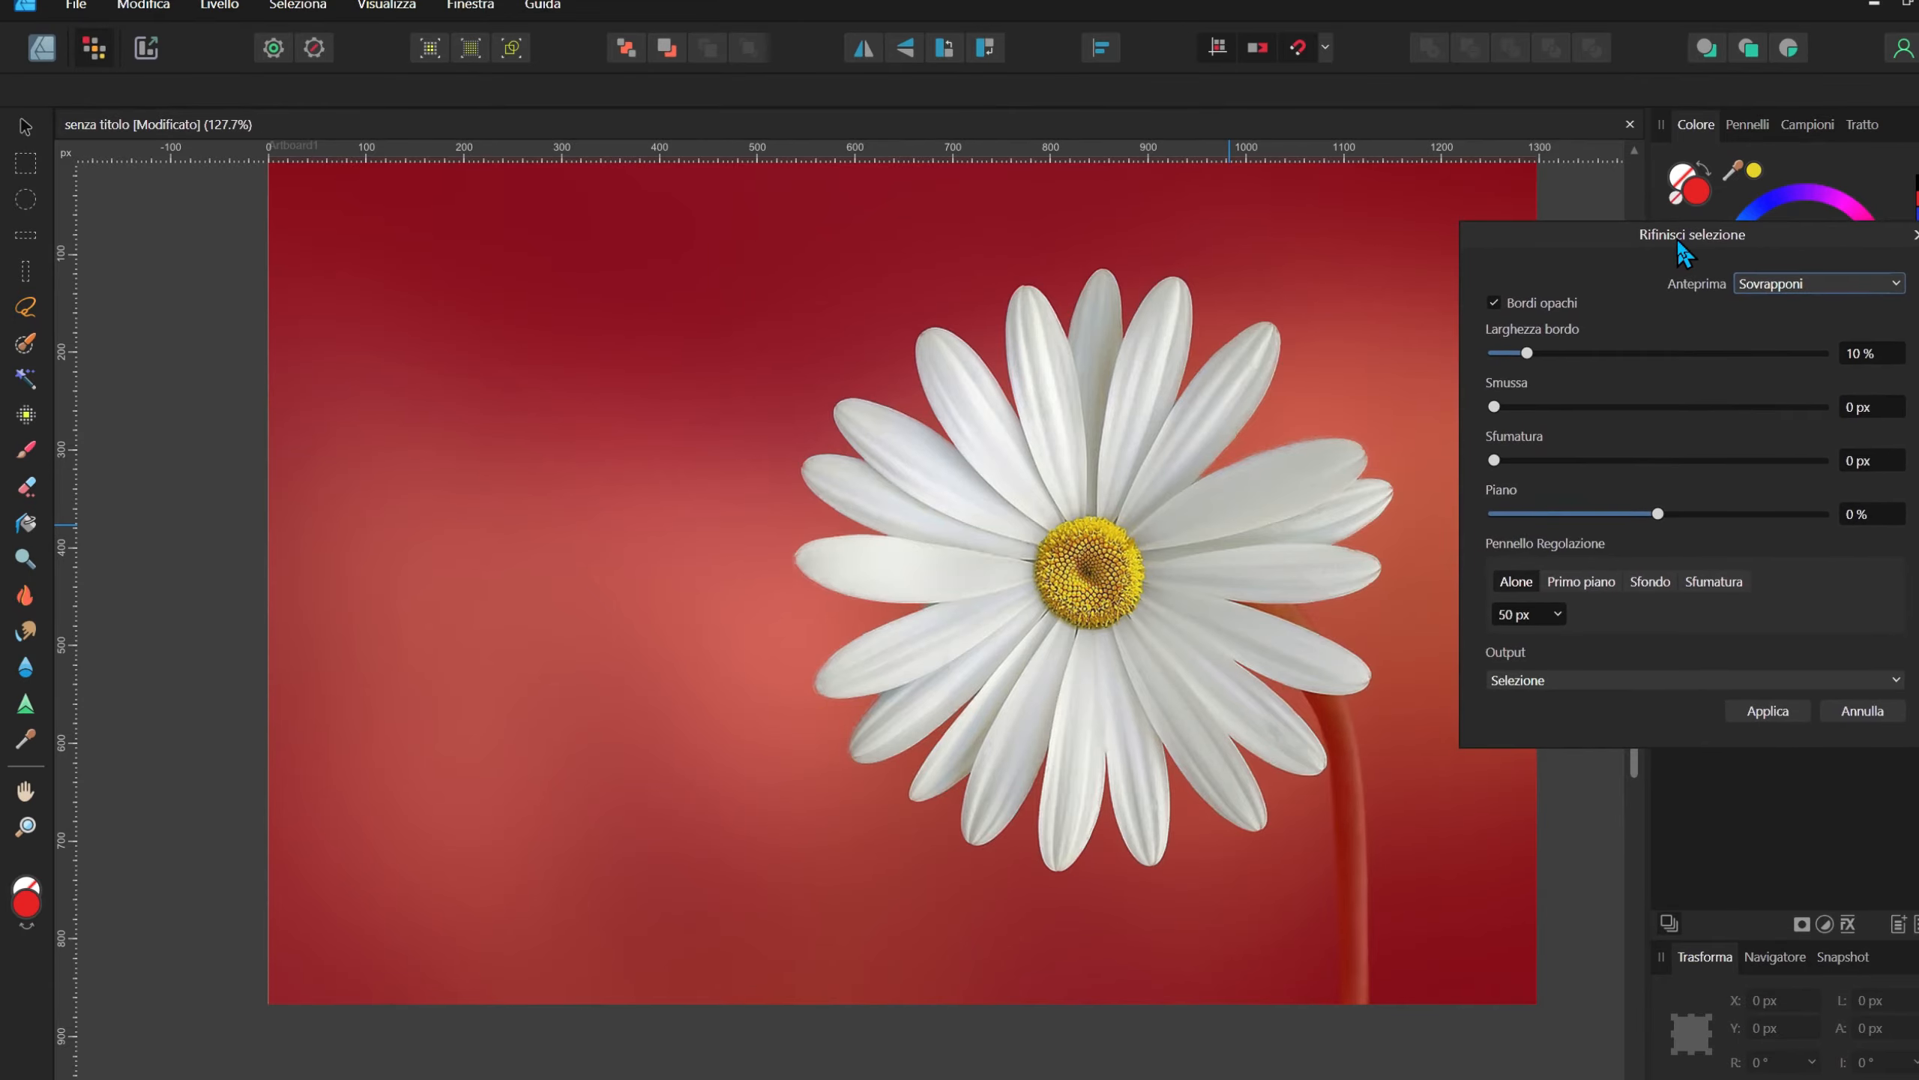
{"action": "left_click_drag", "start_coordinate": [919, 1079], "coordinate": [1025, 1079]}
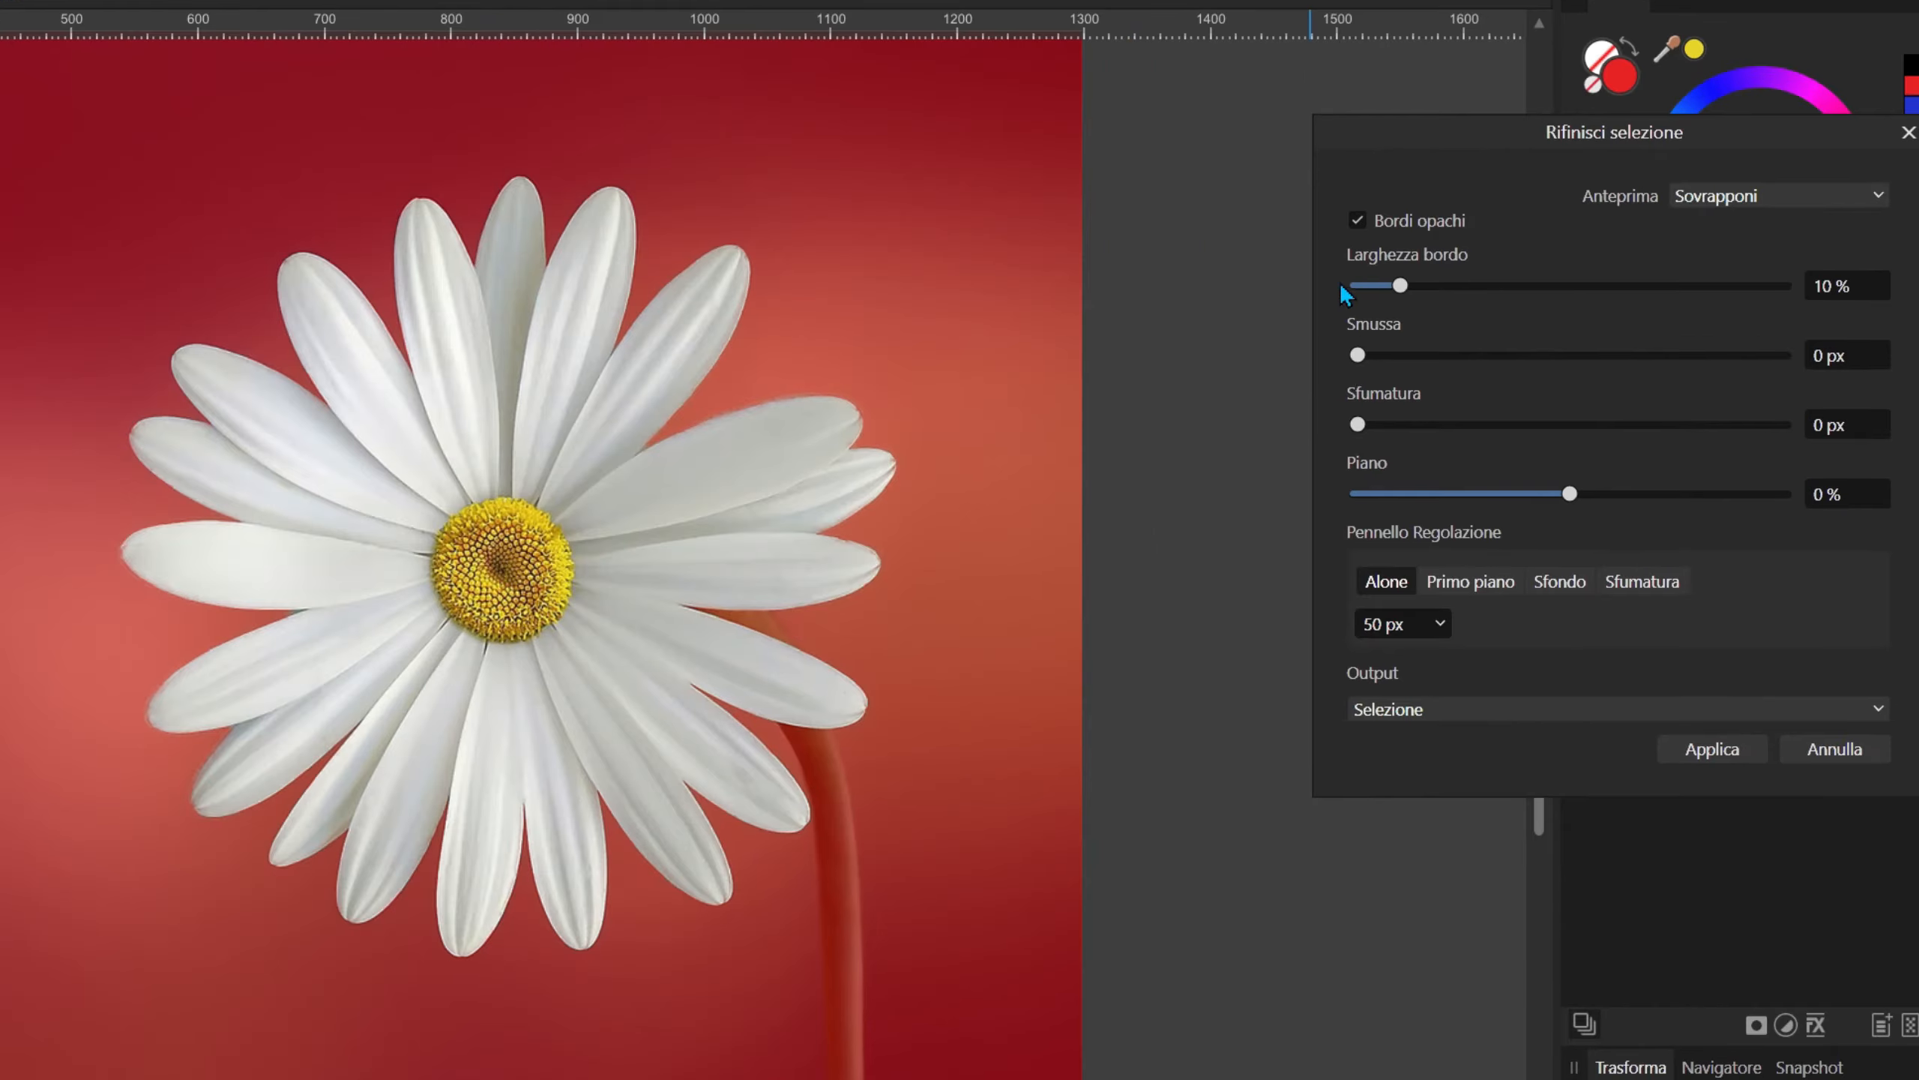
{"action": "left_click_drag", "start_coordinate": [1509, 137], "coordinate": [1301, 157]}
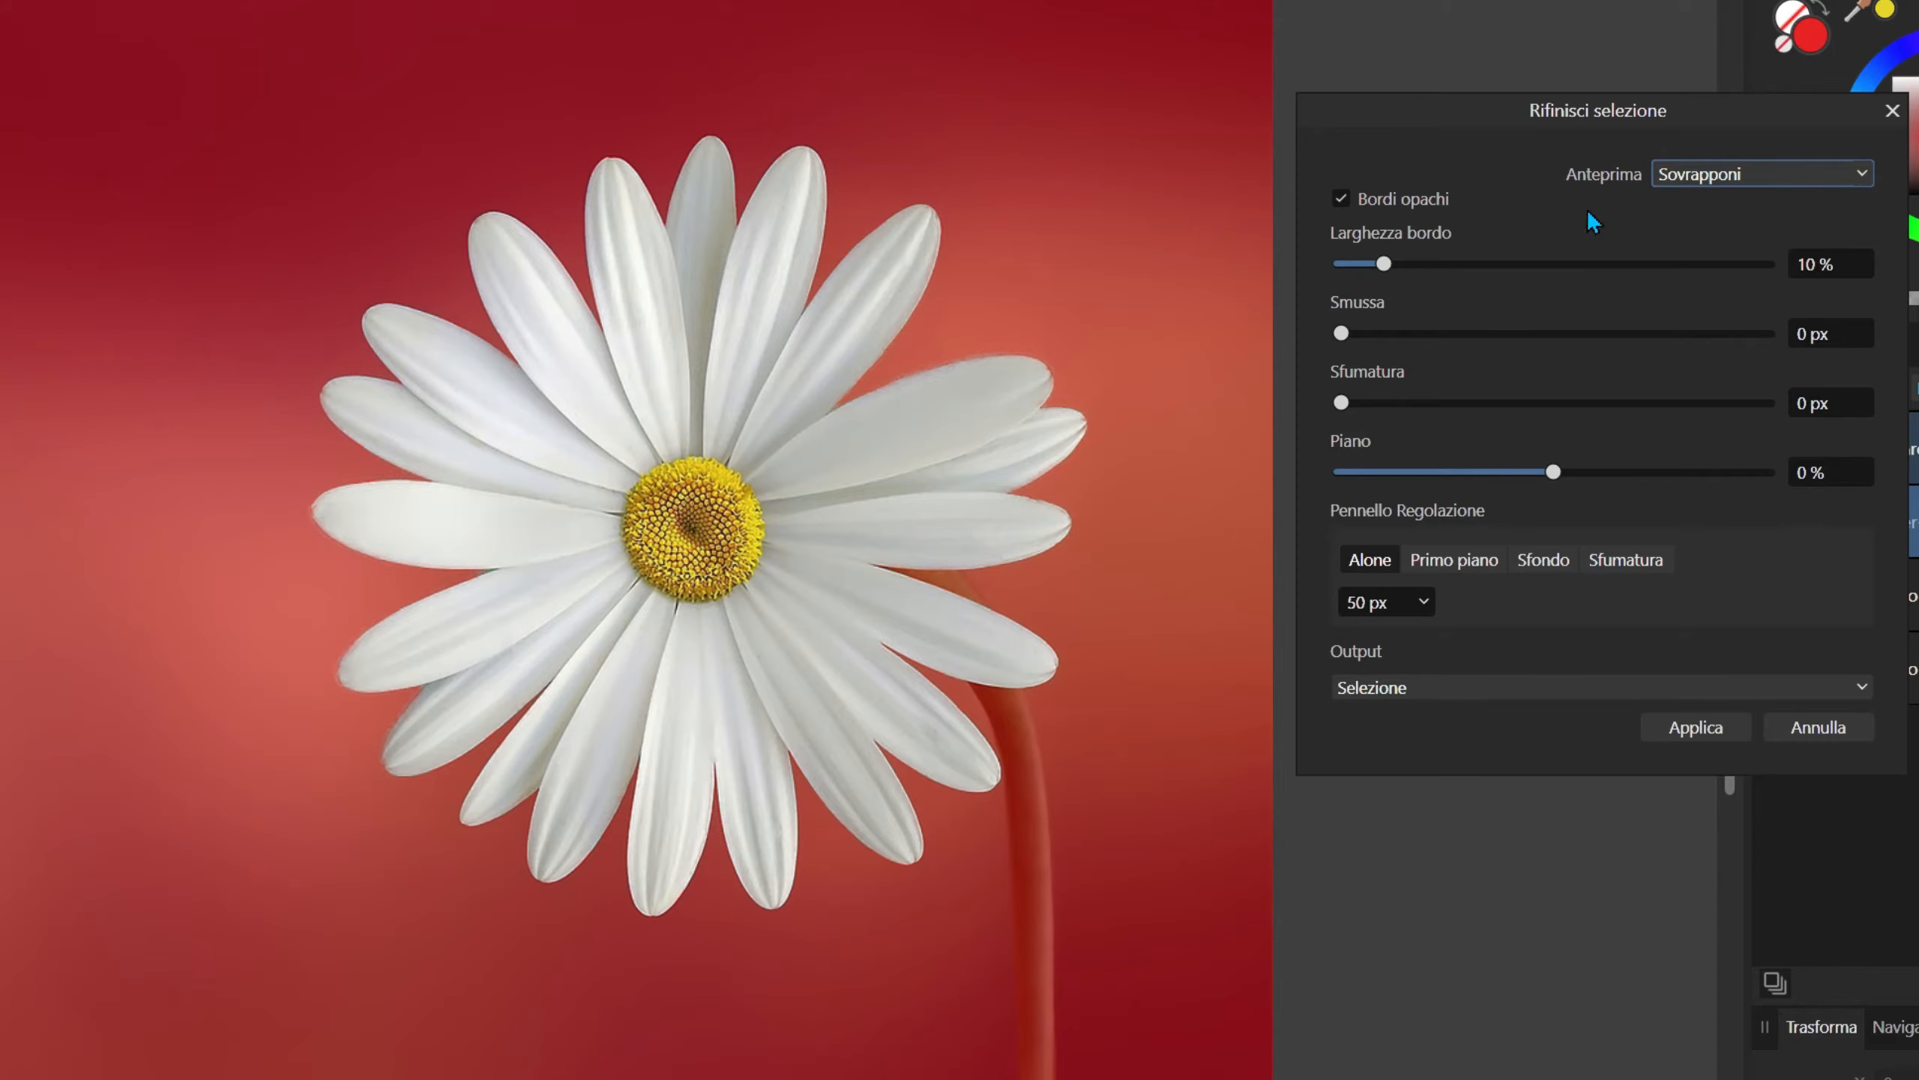
{"action": "left_click", "coordinate": [1701, 178]}
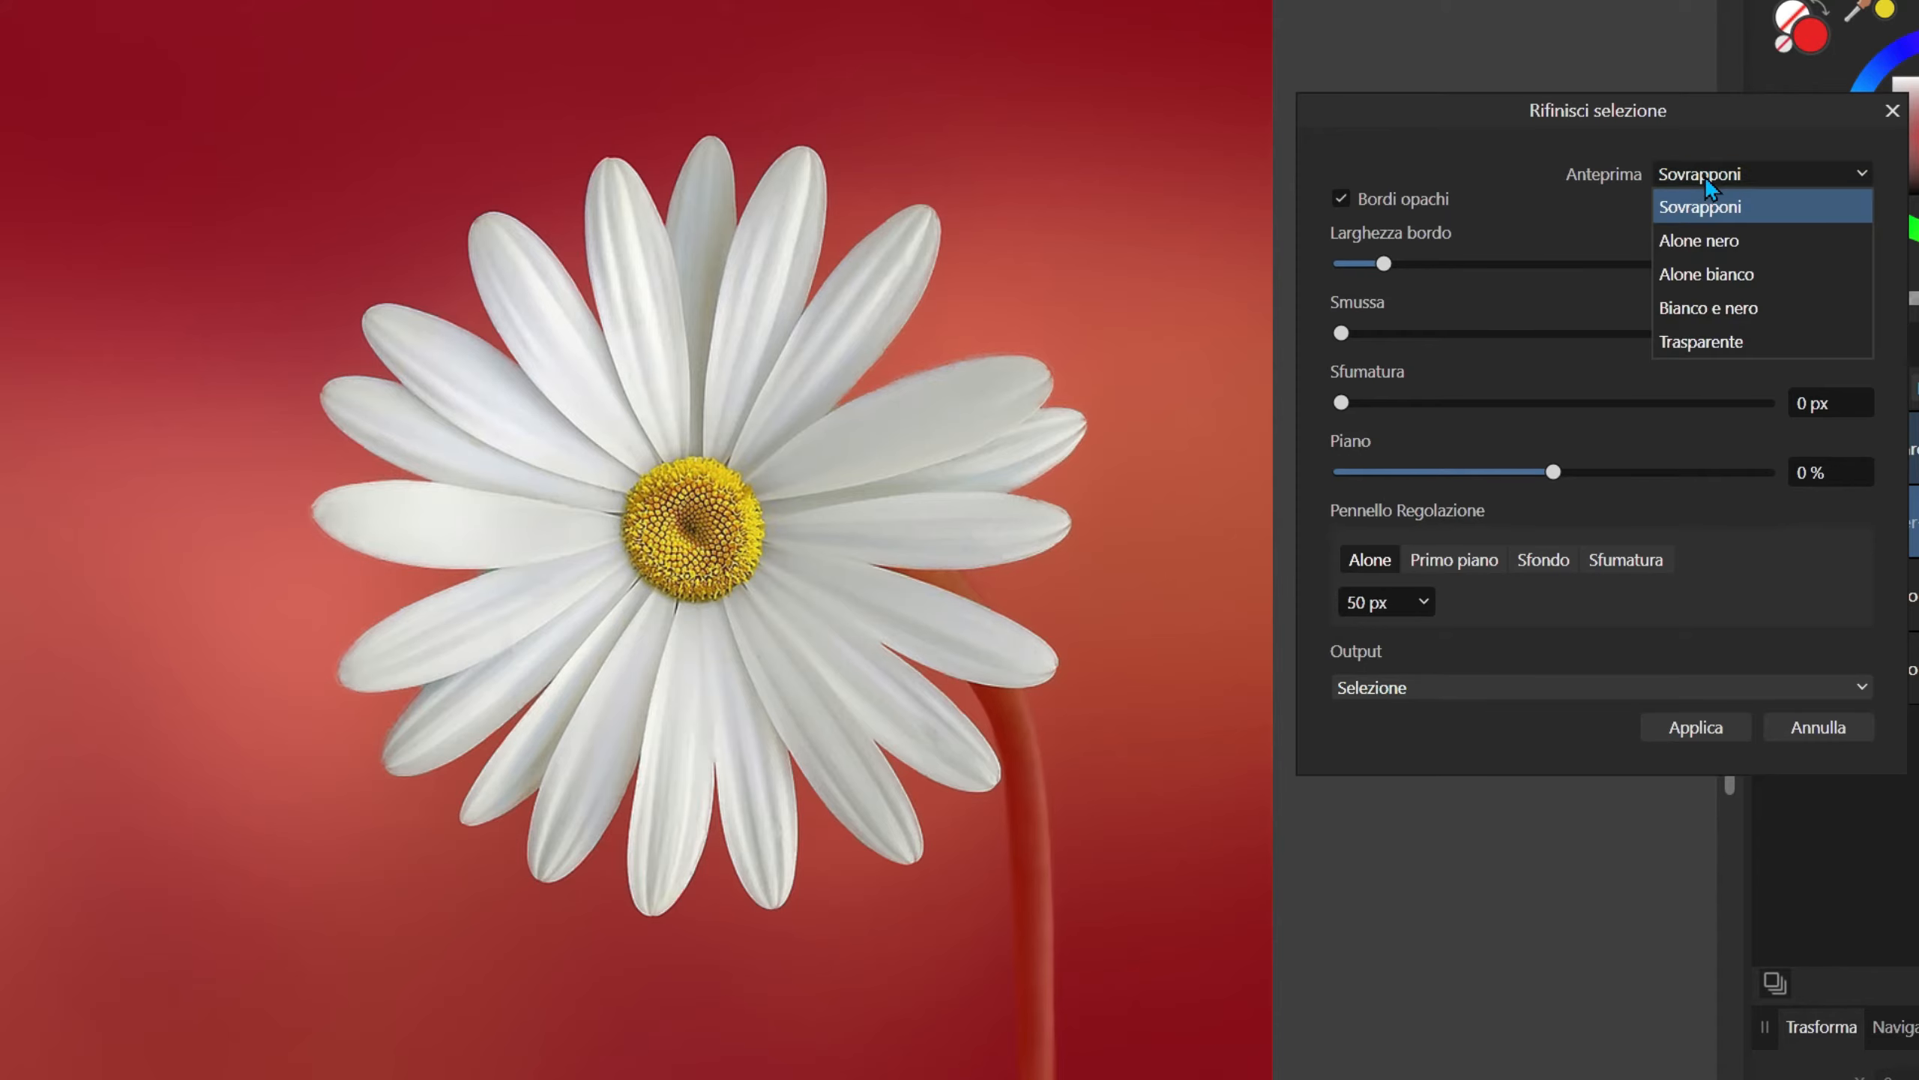
{"action": "left_click", "coordinate": [1705, 239]}
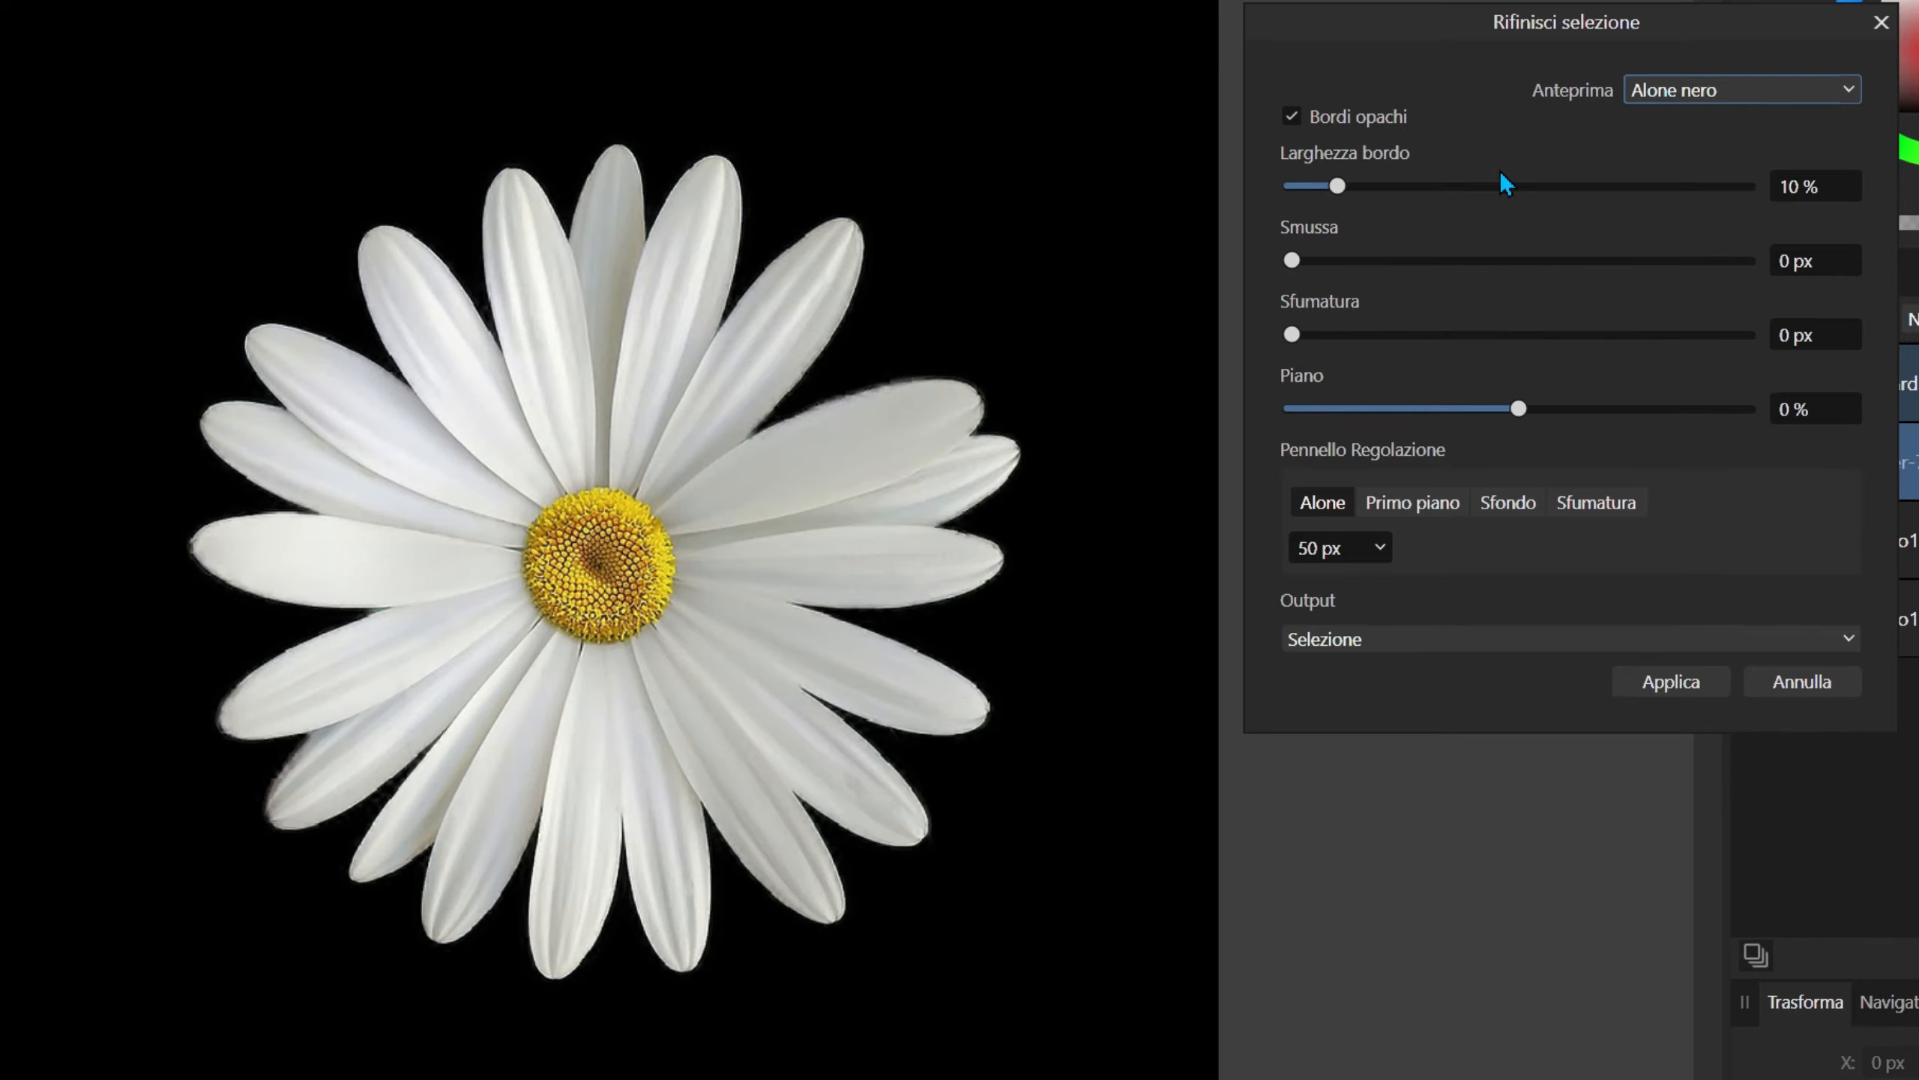
Step: Preview the daisy cut-out on the white matte and in black and white
{"action": "left_click", "coordinate": [1689, 97]}
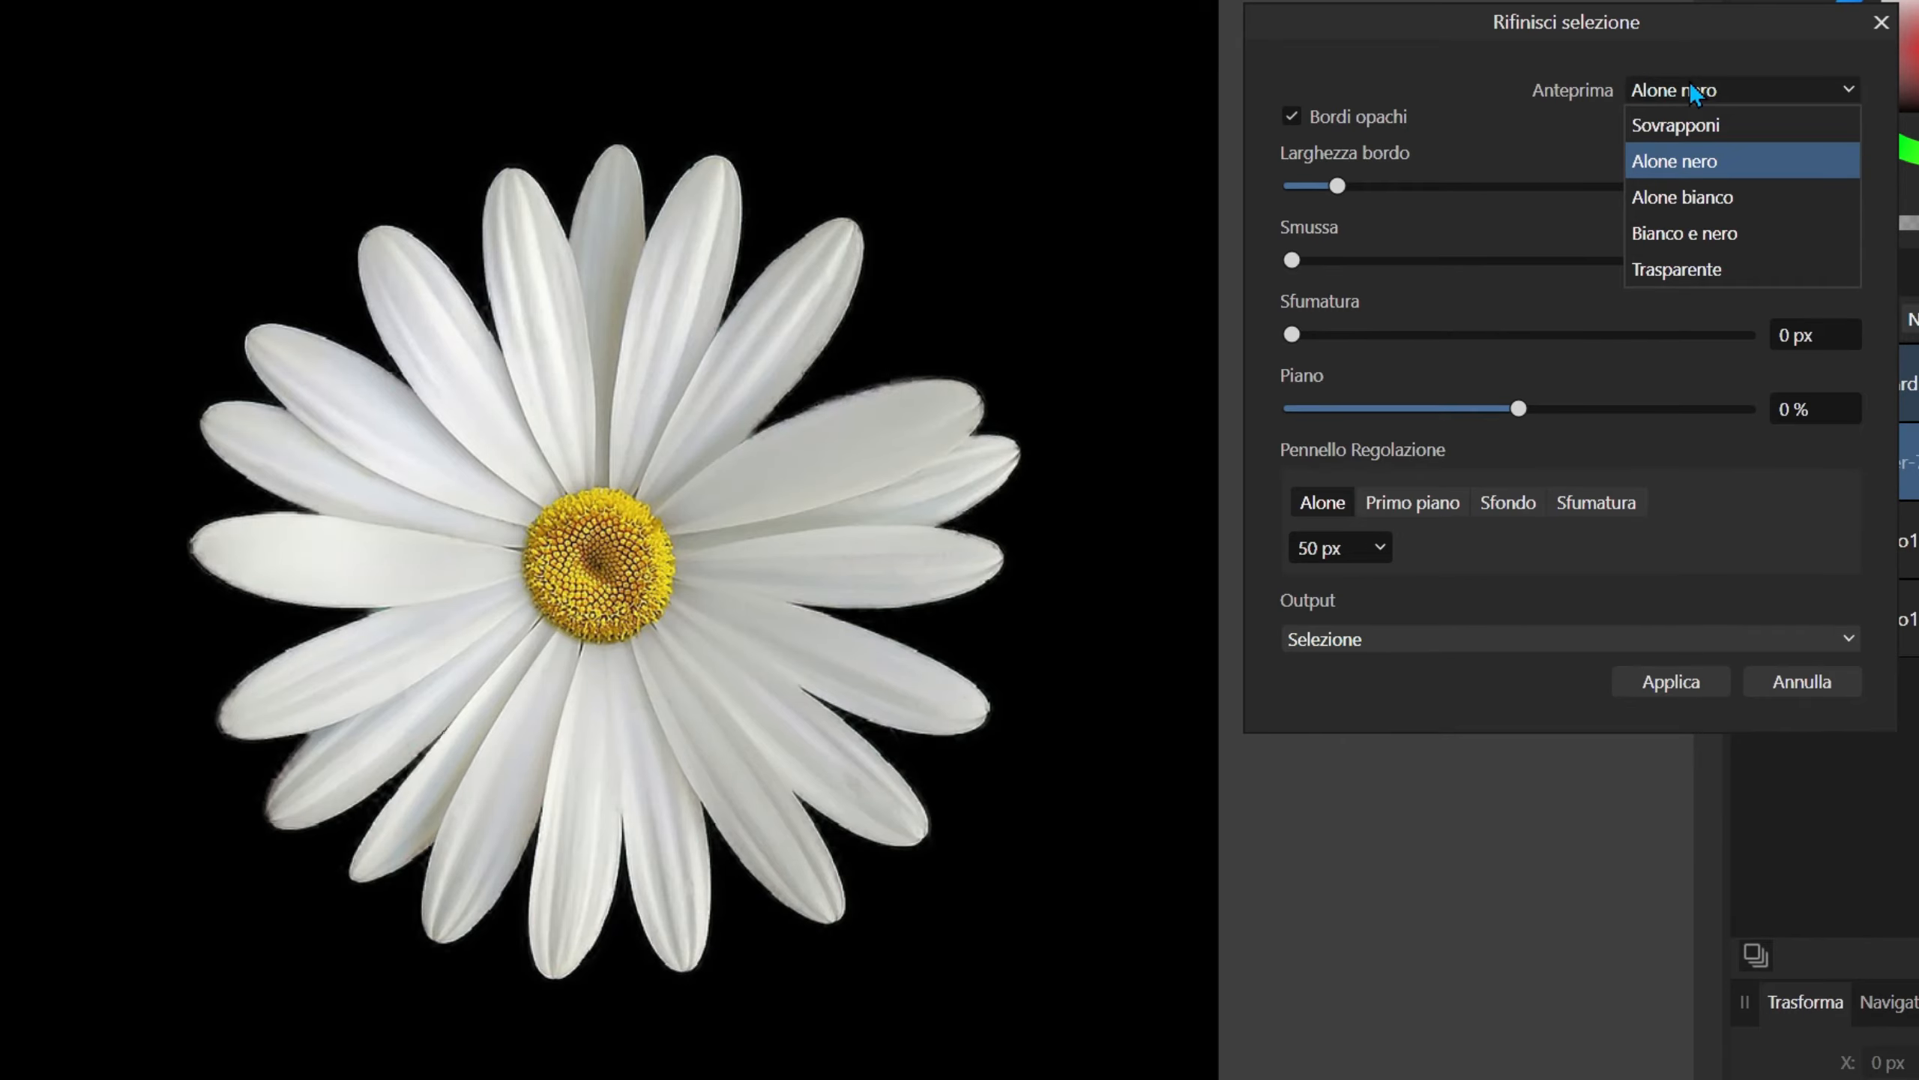
{"action": "left_click", "coordinate": [1688, 201]}
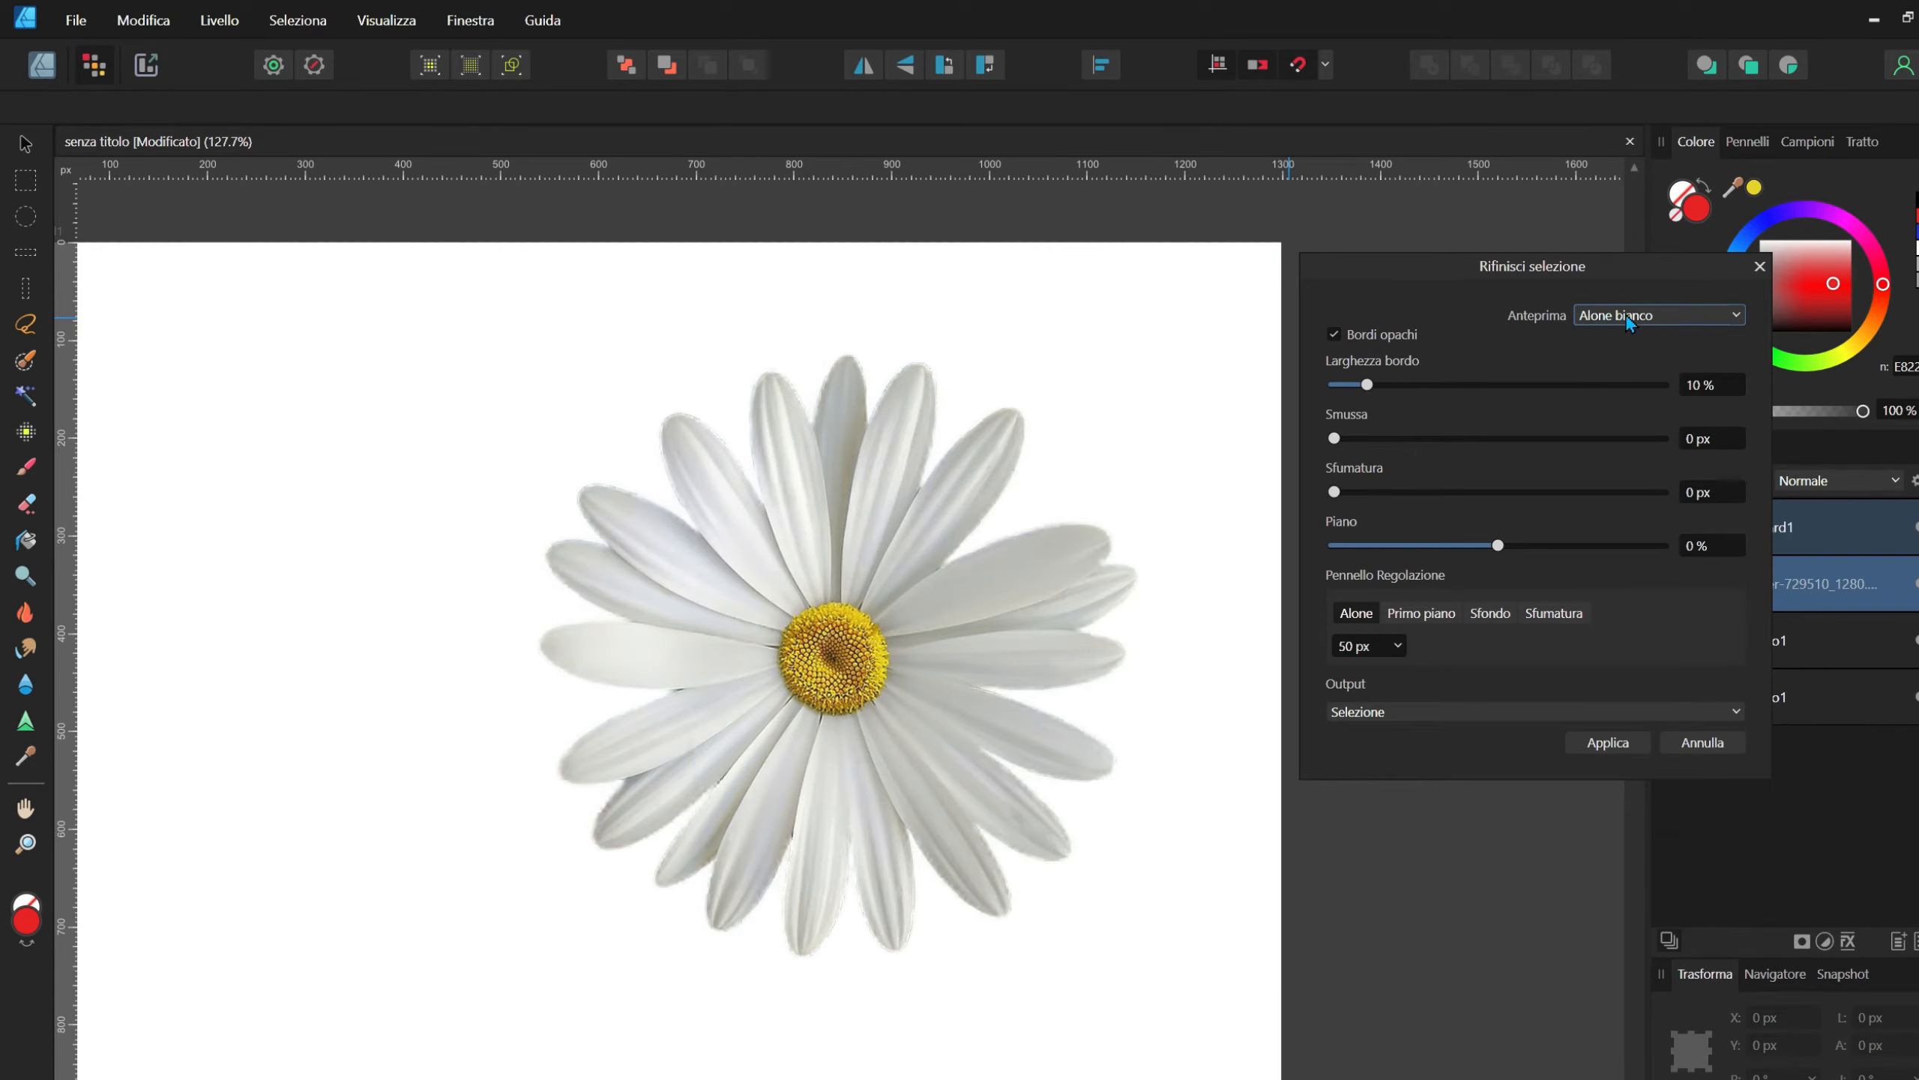
{"action": "left_click", "coordinate": [1625, 316]}
{"action": "left_click", "coordinate": [1625, 415]}
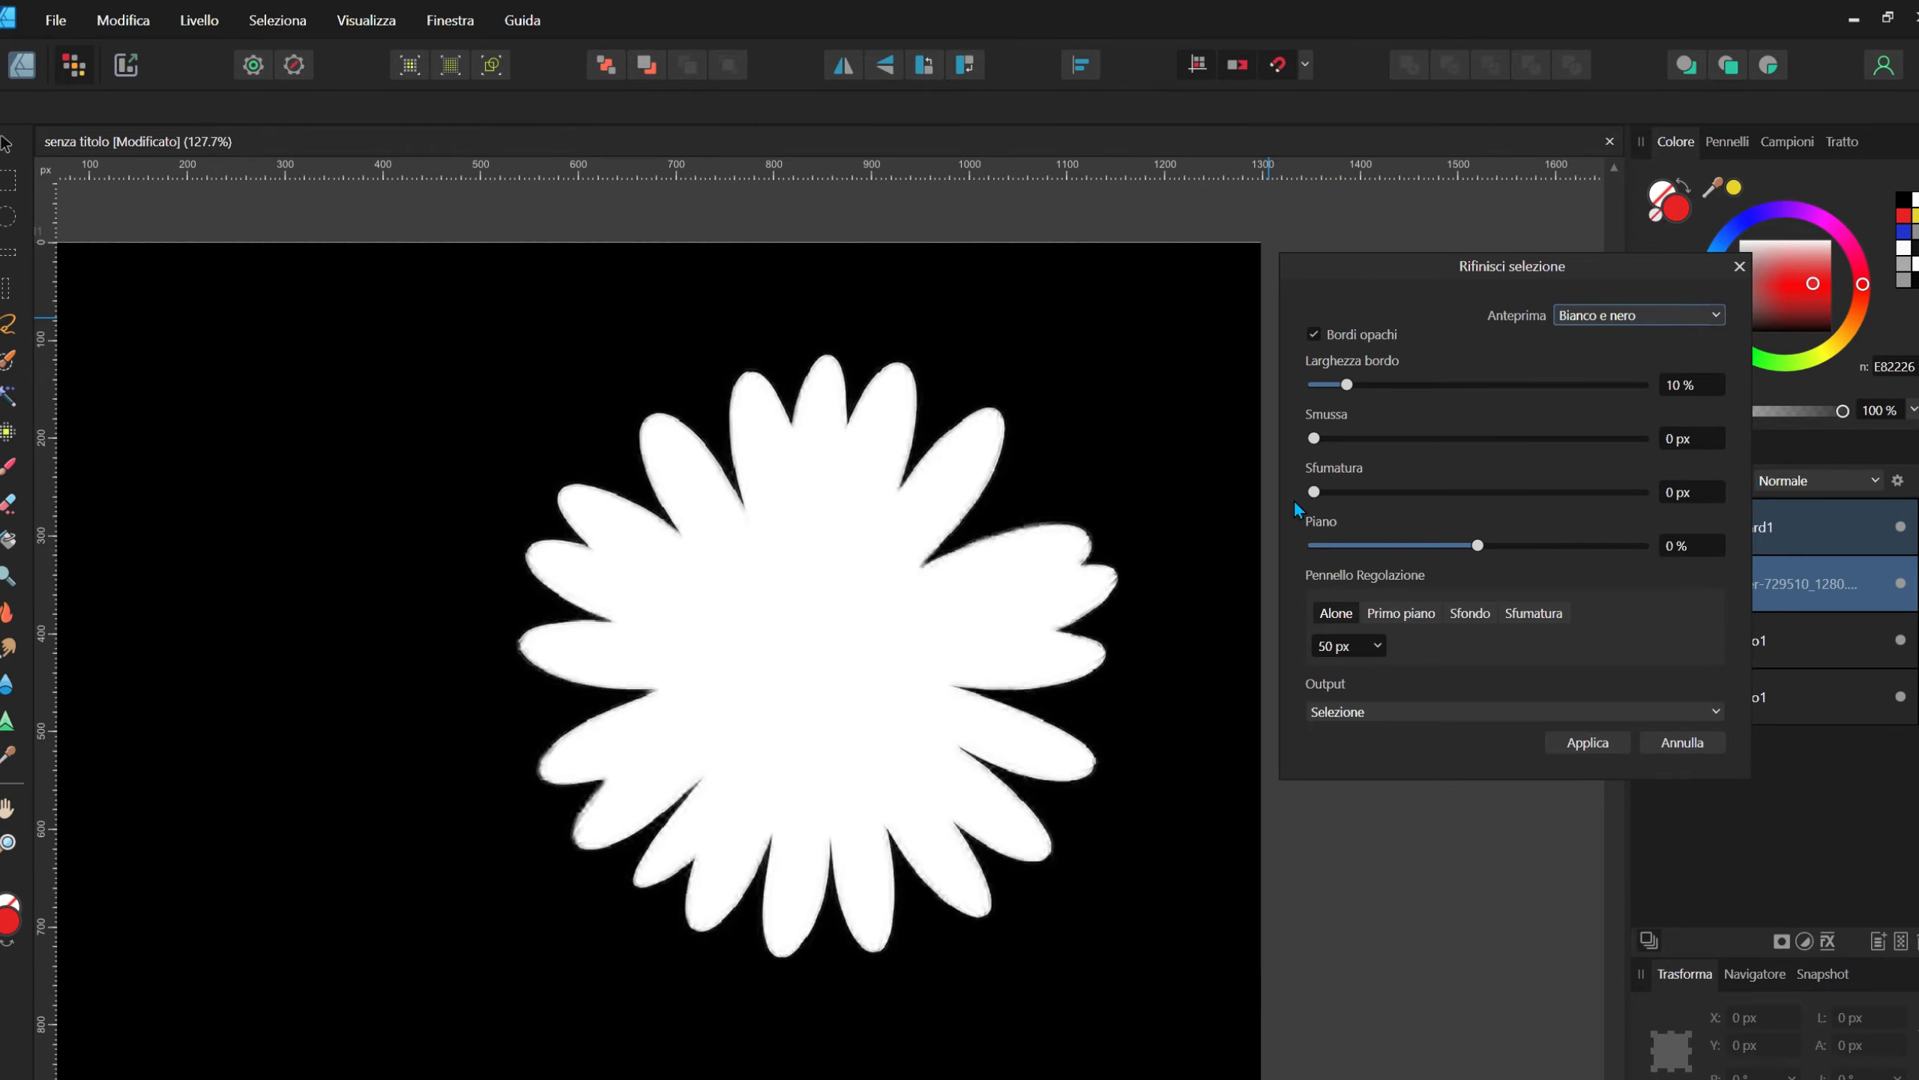
Step: Inspect the petal edges in the black and white preview, try out the border width, and cancel the refinement
{"action": "scroll", "coordinate": [1135, 572], "scroll_direction": "down", "scroll_amount": 2}
{"action": "scroll", "coordinate": [899, 654], "scroll_direction": "up", "scroll_amount": 5}
{"action": "left_click_drag", "start_coordinate": [1334, 267], "coordinate": [1281, 428]}
{"action": "scroll", "coordinate": [922, 386], "scroll_direction": "down", "scroll_amount": 5}
{"action": "scroll", "coordinate": [382, 467], "scroll_direction": "down", "scroll_amount": 1}
{"action": "scroll", "coordinate": [716, 463], "scroll_direction": "up", "scroll_amount": 2}
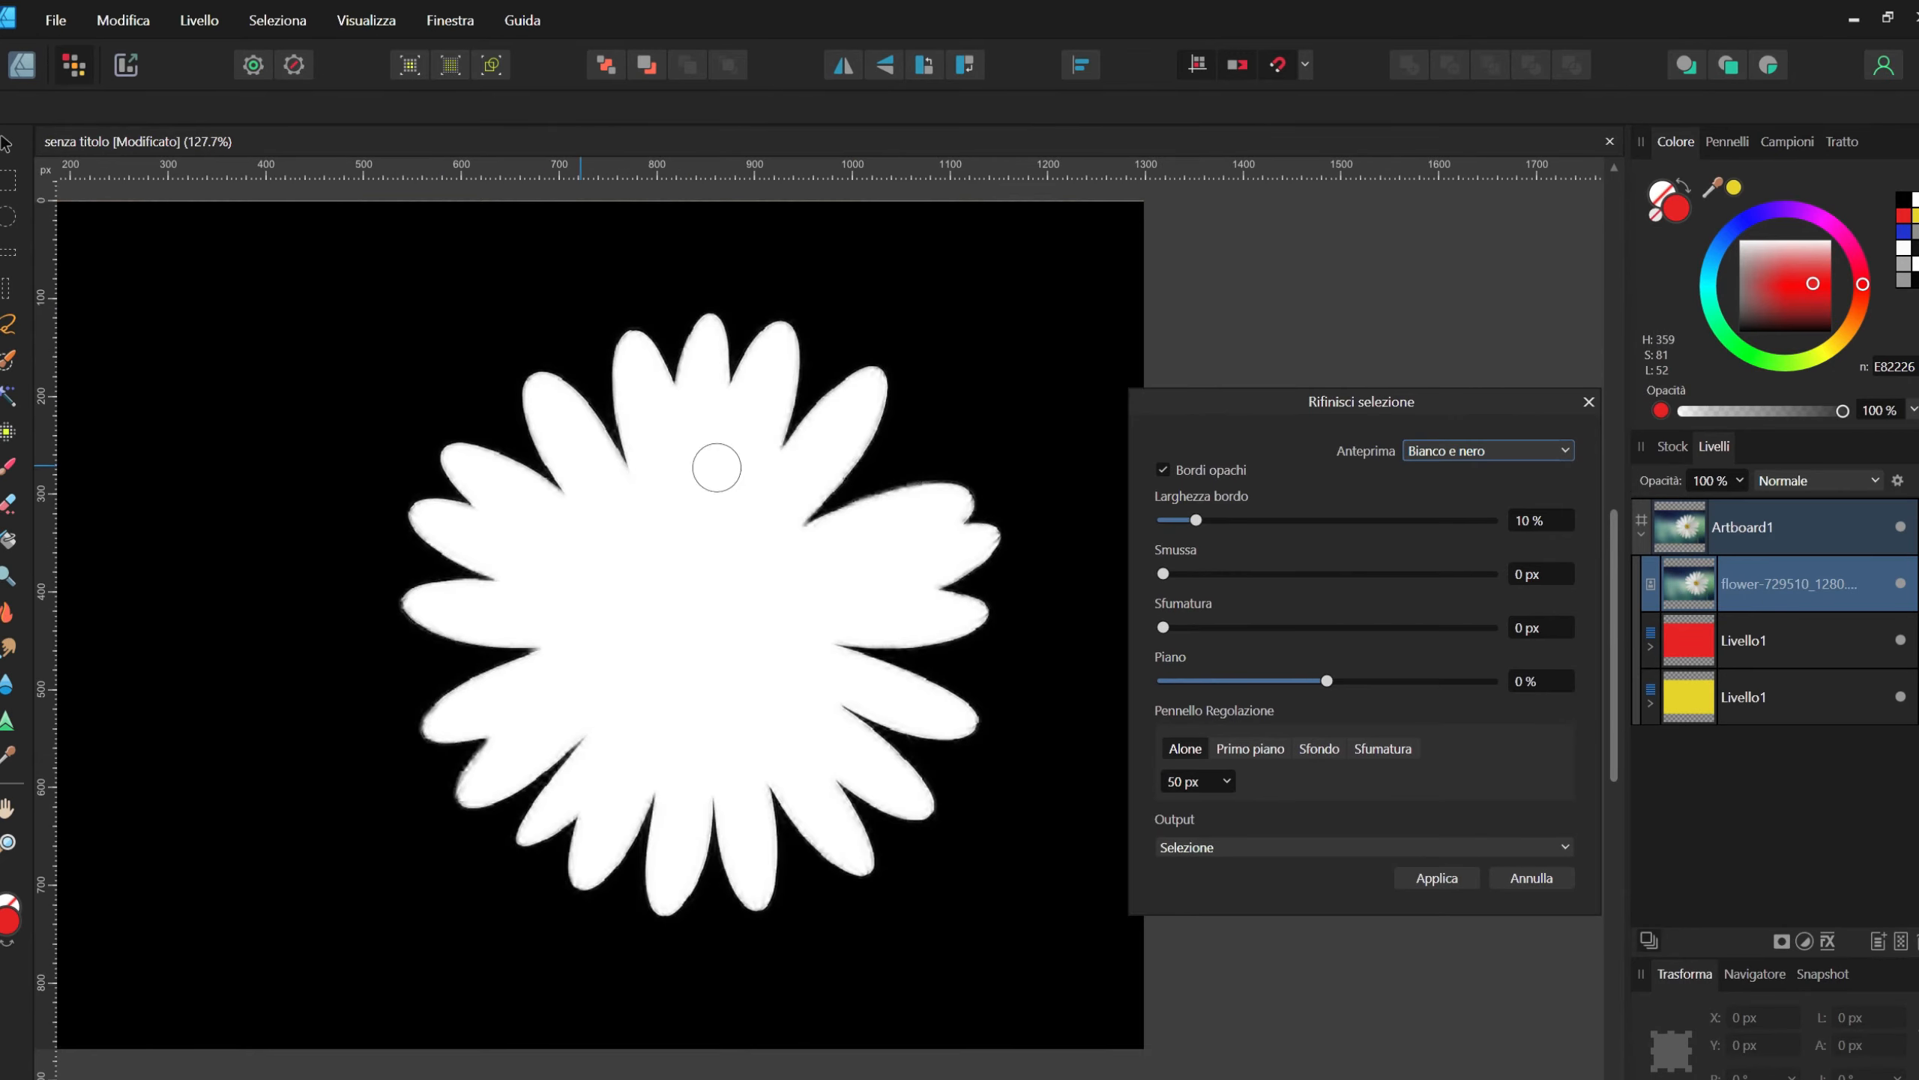
{"action": "left_click", "coordinate": [1444, 451]}
{"action": "left_click", "coordinate": [1446, 560]}
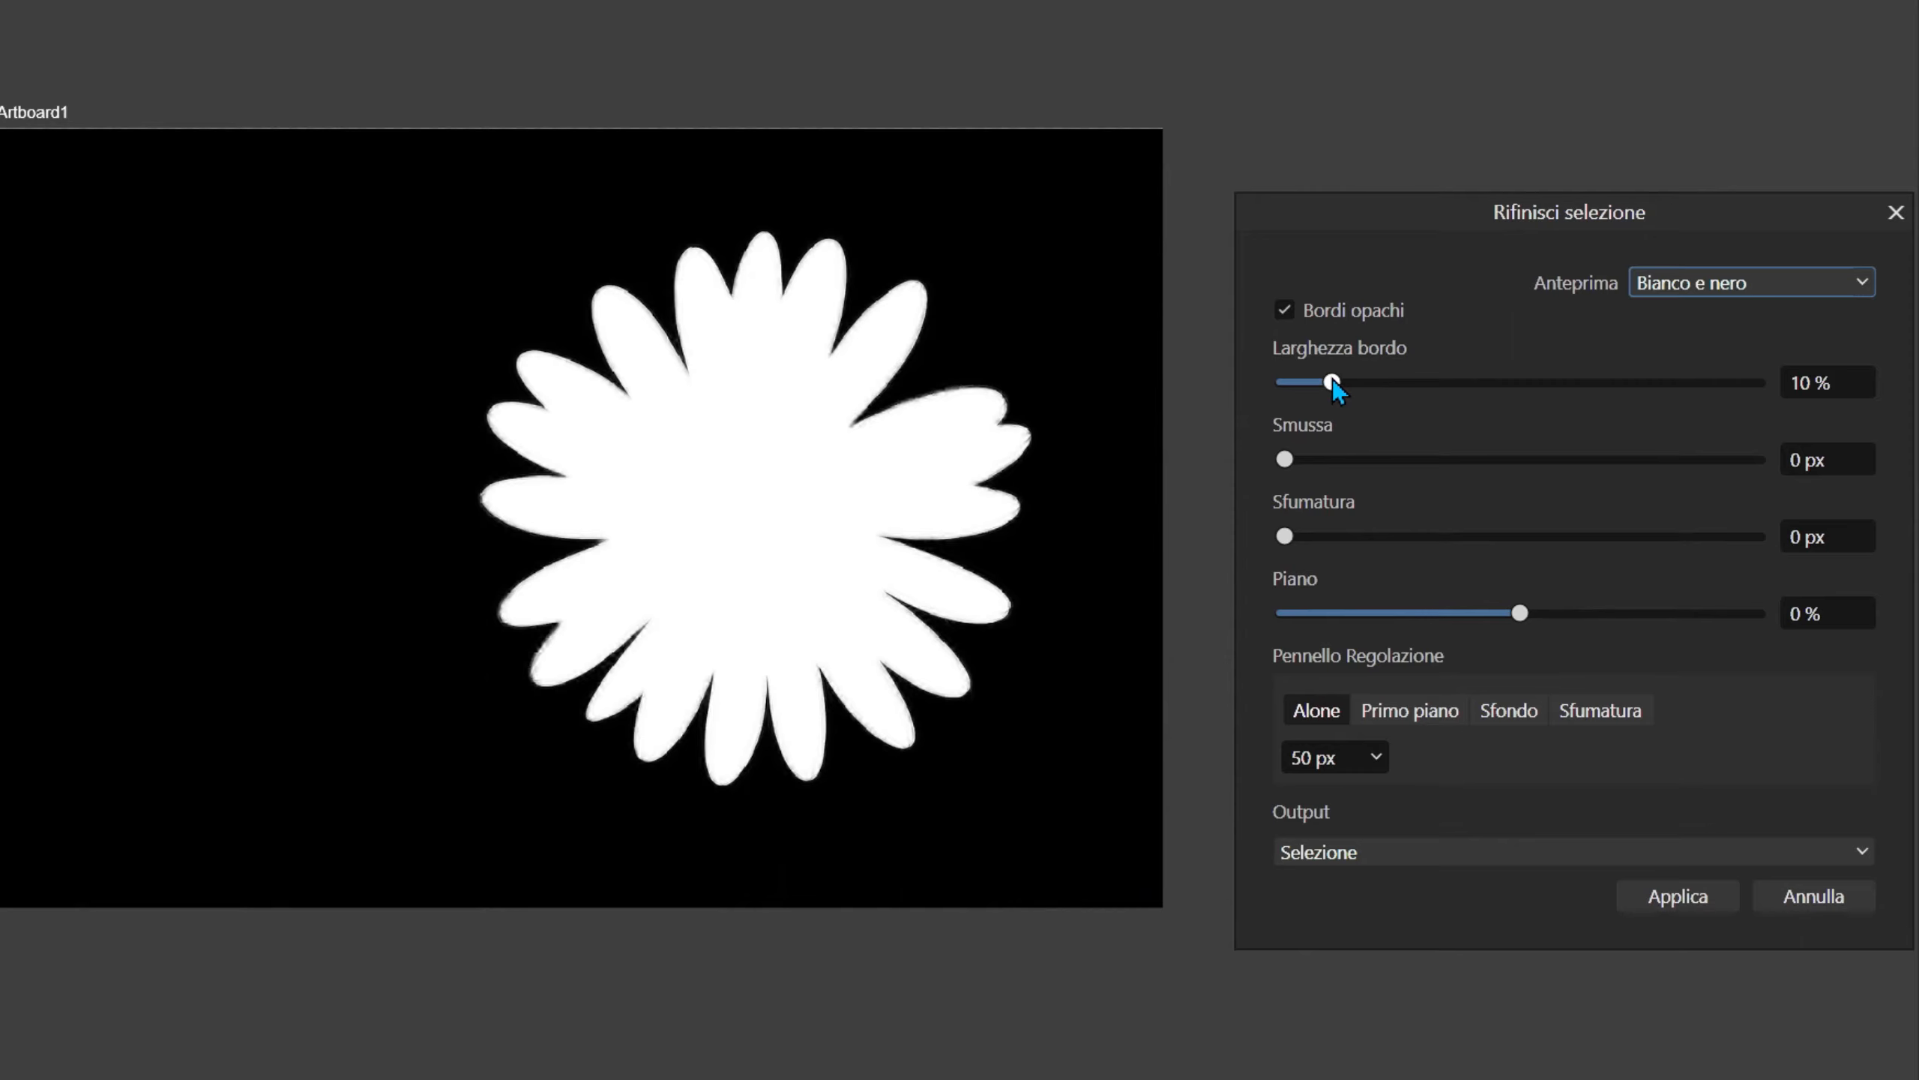
{"action": "mouse_move", "coordinate": [1332, 381]}
{"action": "left_mouse_down"}
{"action": "mouse_move", "coordinate": [1477, 397]}
{"action": "mouse_move", "coordinate": [1360, 402]}
{"action": "left_mouse_up"}
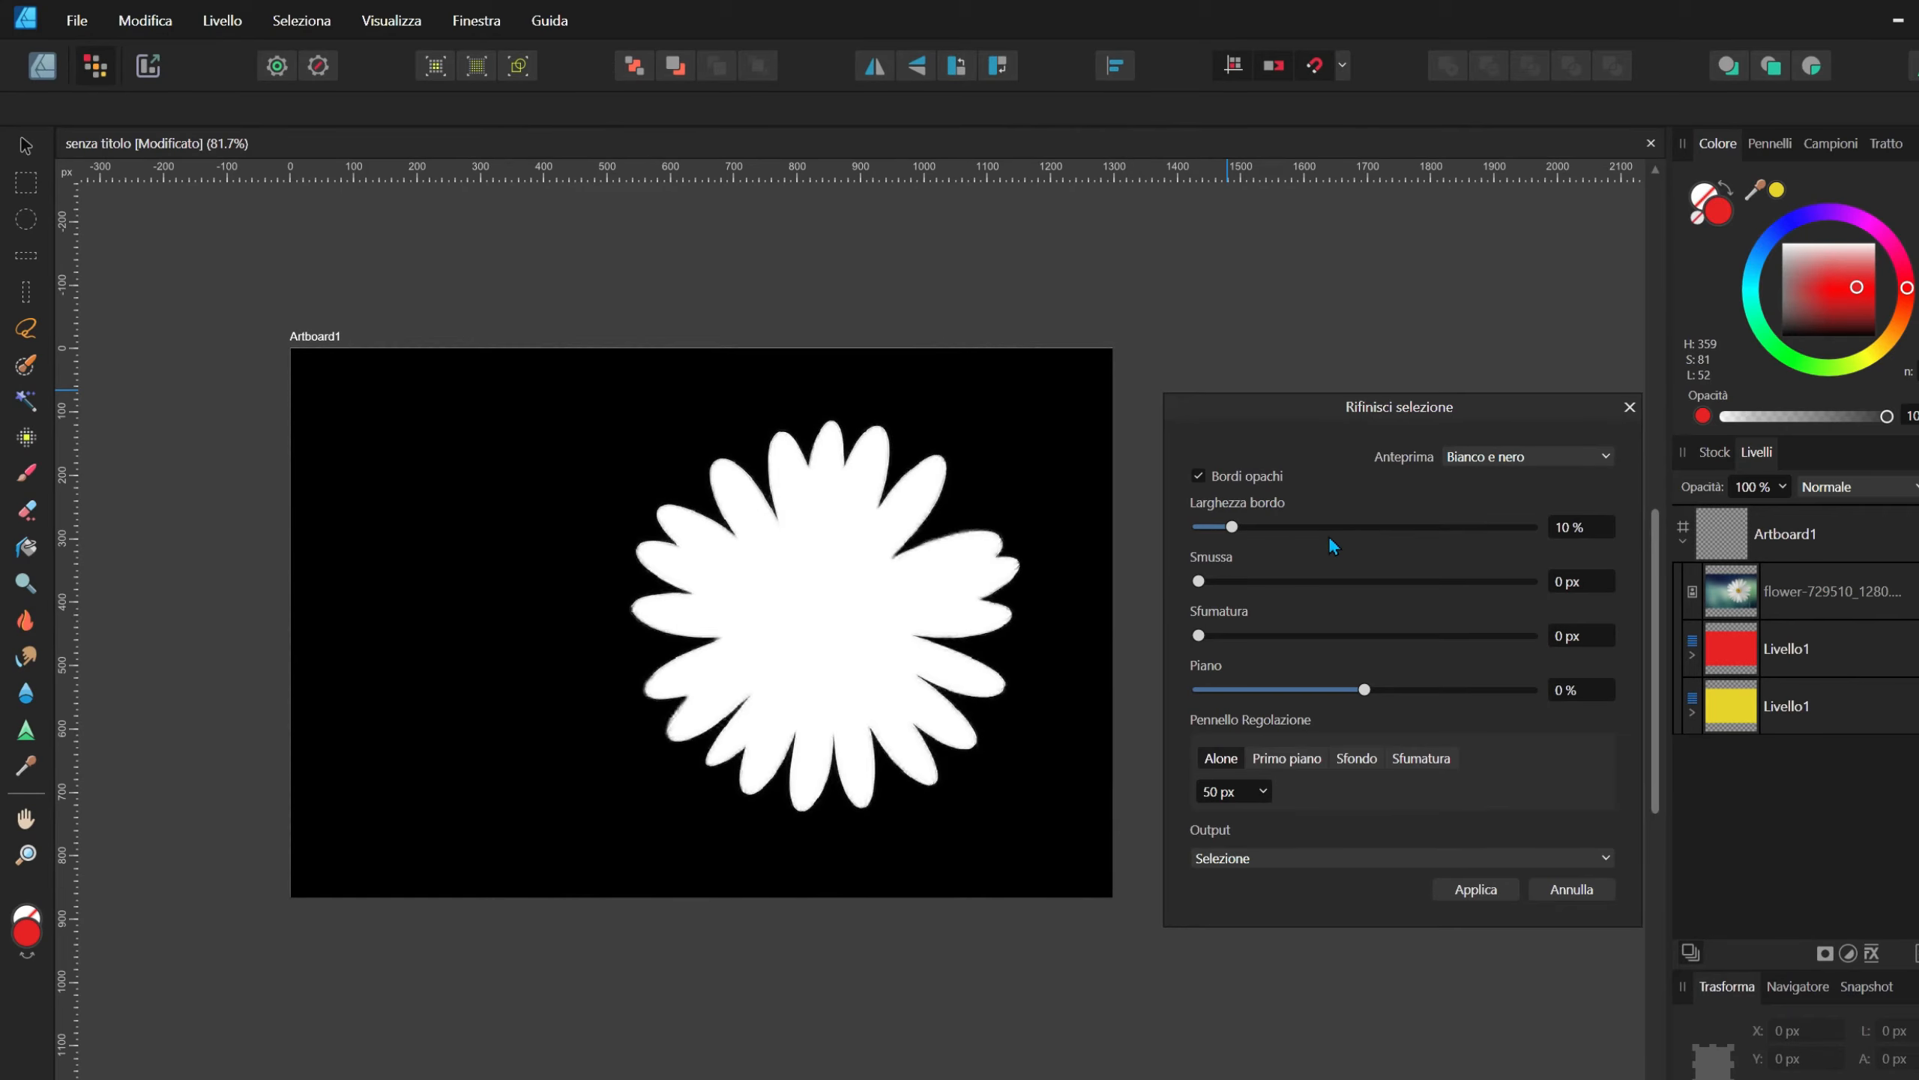
{"action": "scroll", "coordinate": [1037, 502], "scroll_direction": "up", "scroll_amount": 3}
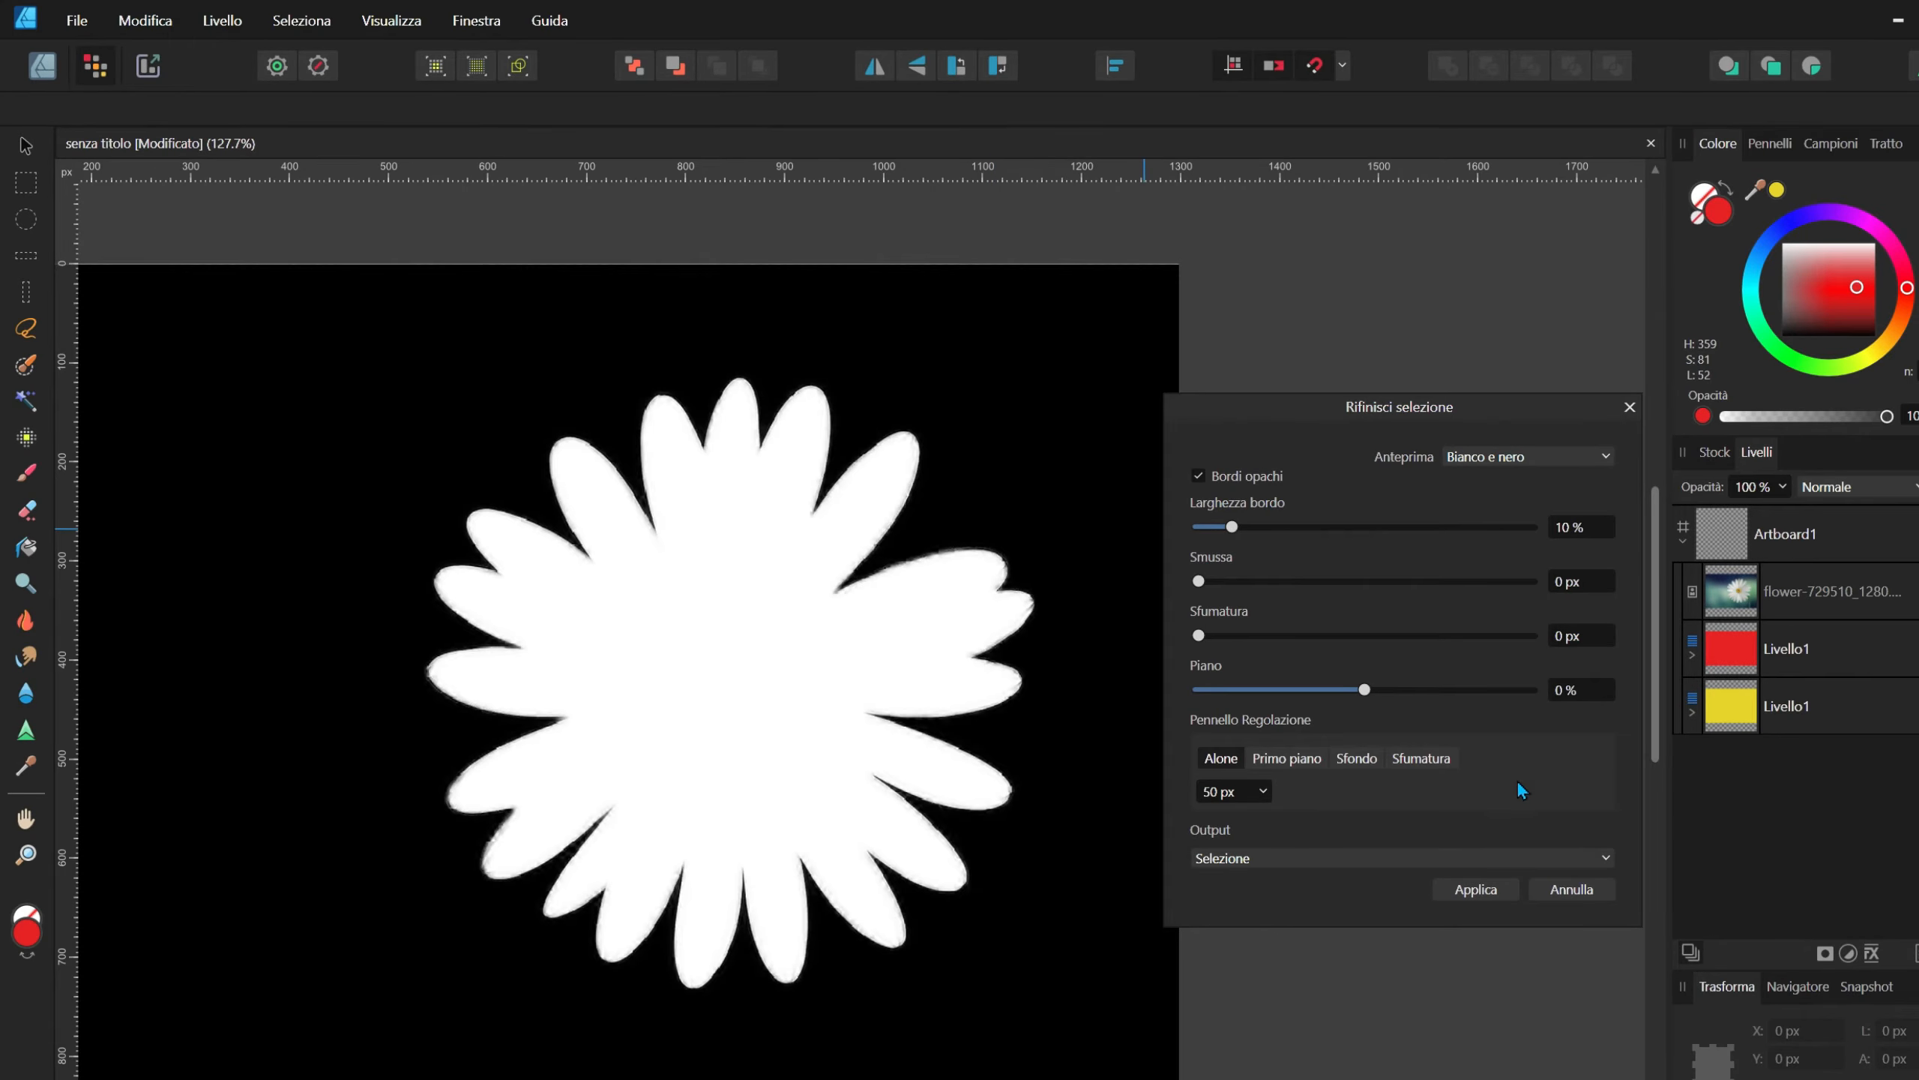
{"action": "left_click", "coordinate": [1567, 889]}
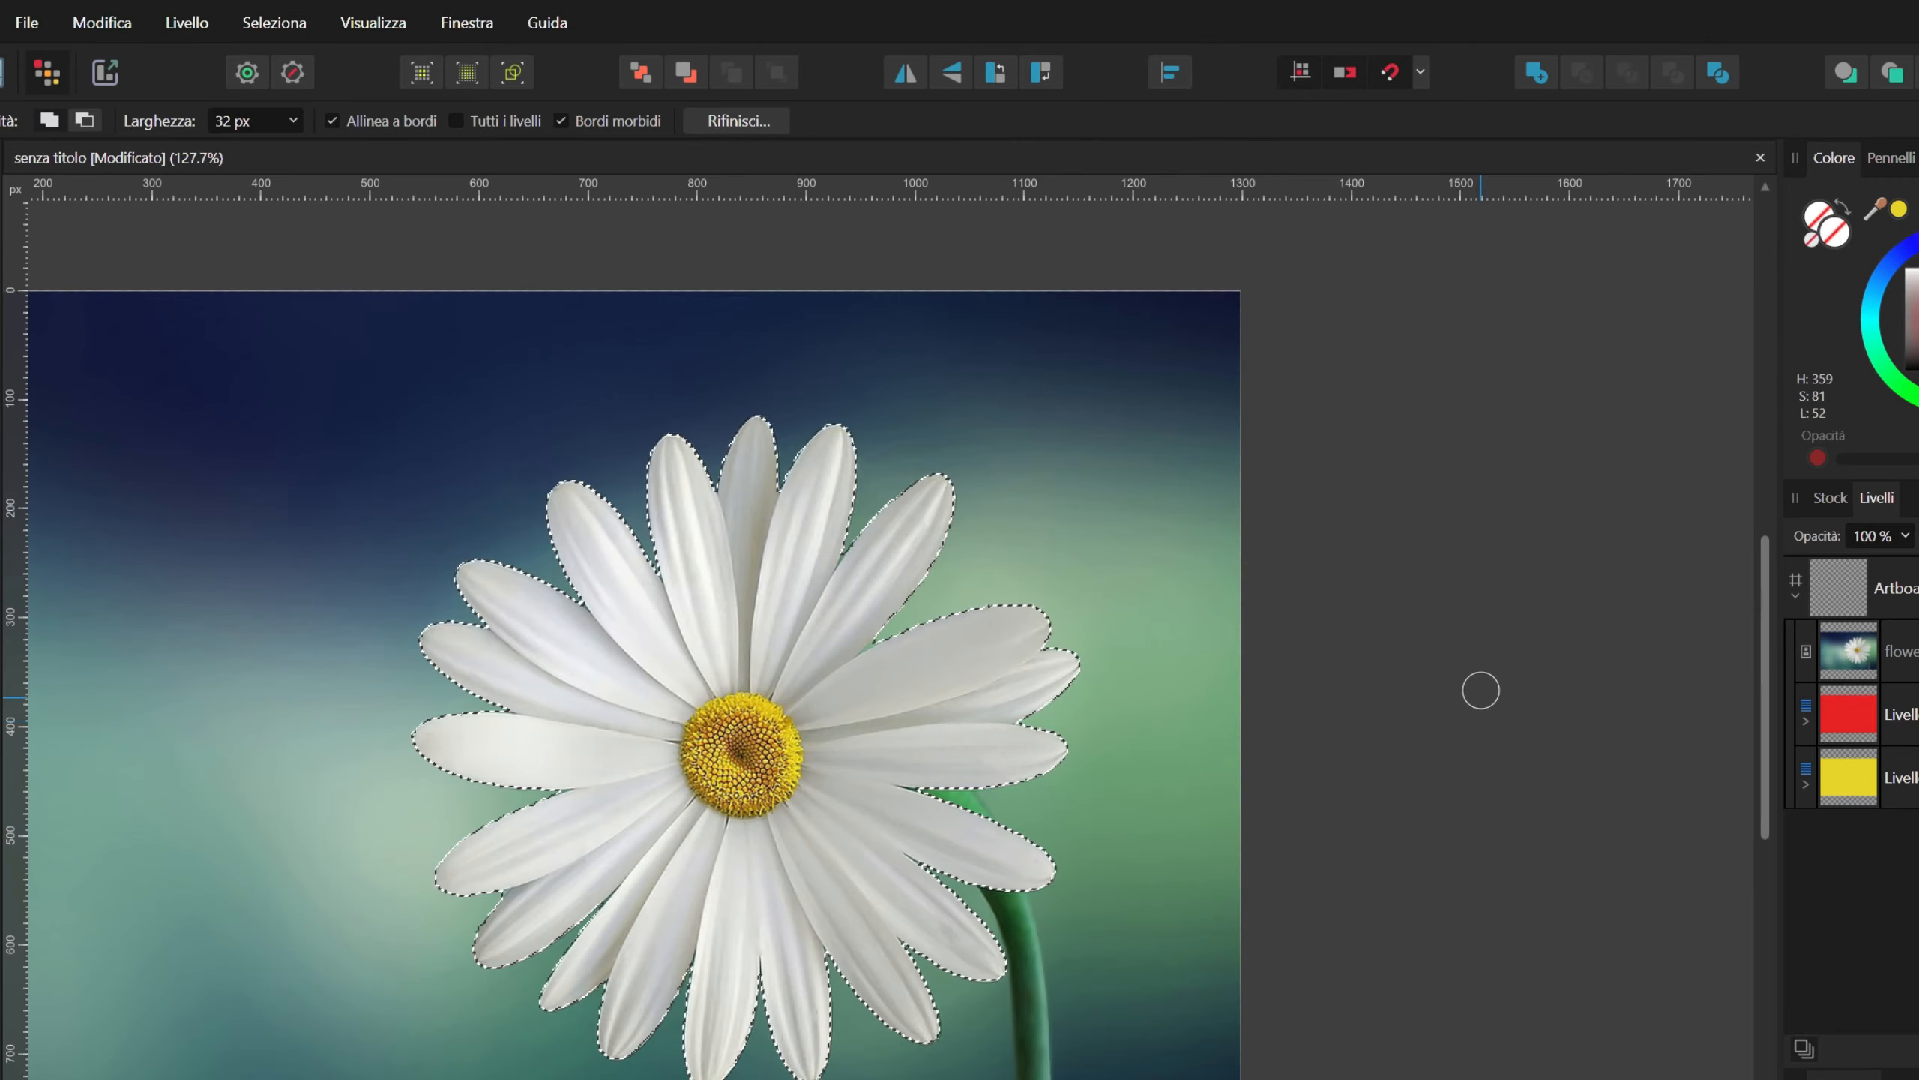
Step: Invert the pixel selection so that everything around the daisy is selected
{"action": "scroll", "coordinate": [1509, 678], "scroll_direction": "down", "scroll_amount": 2}
{"action": "left_click", "coordinate": [344, 26]}
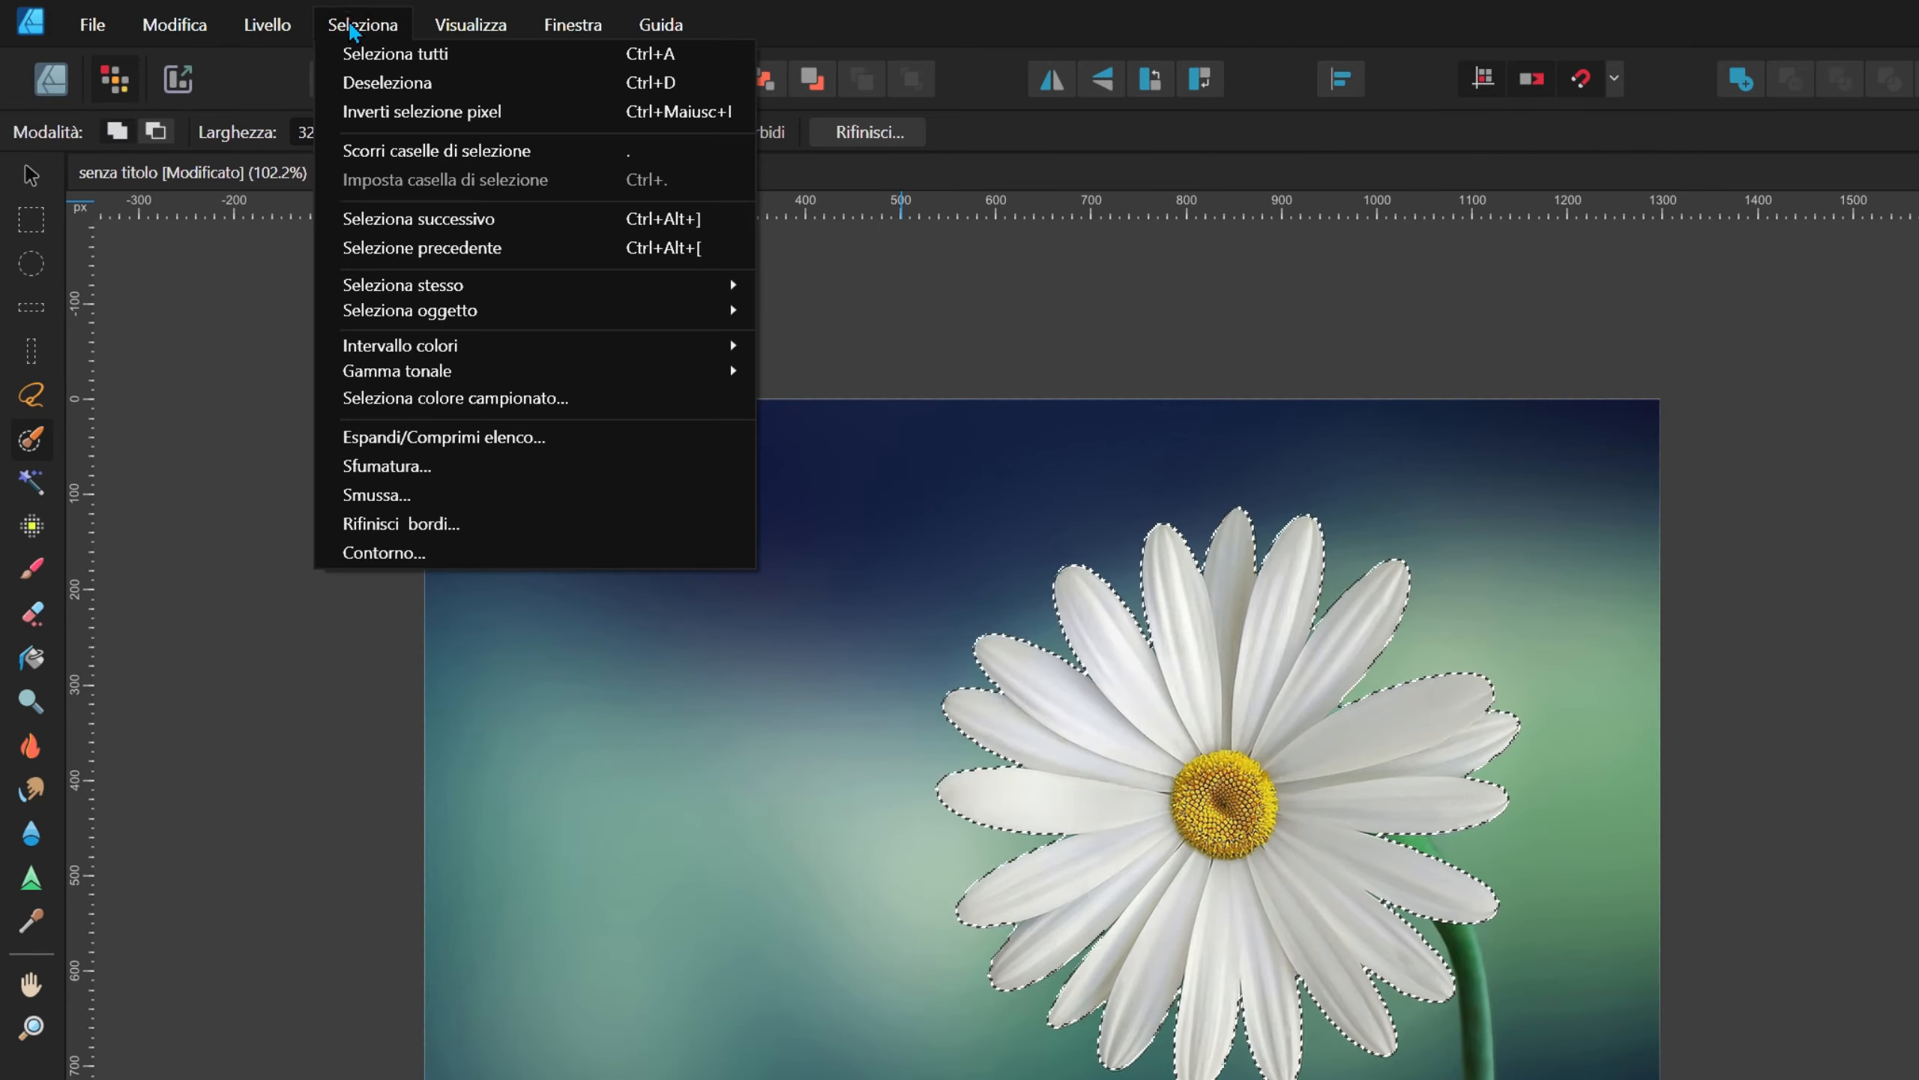
{"action": "left_click", "coordinate": [370, 112]}
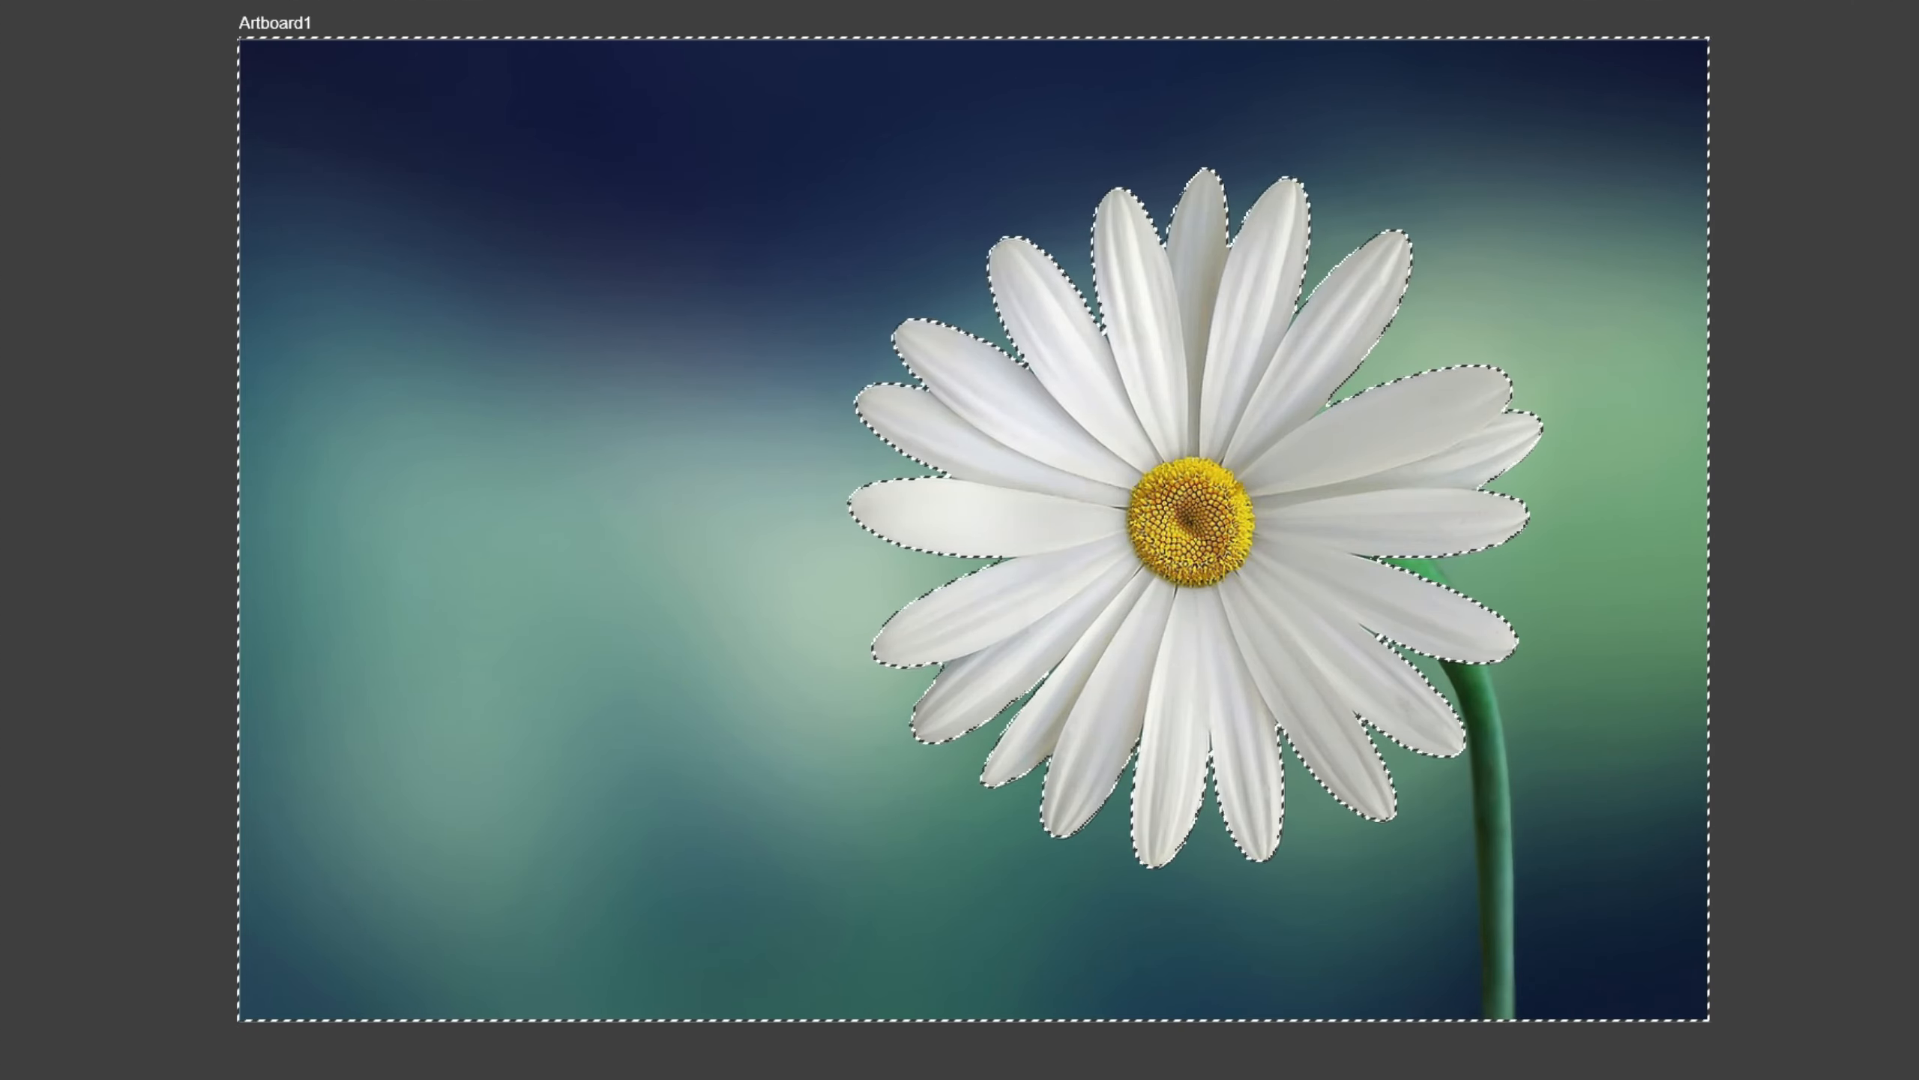
{"action": "scroll", "coordinate": [577, 4], "scroll_direction": "down", "scroll_amount": 1}
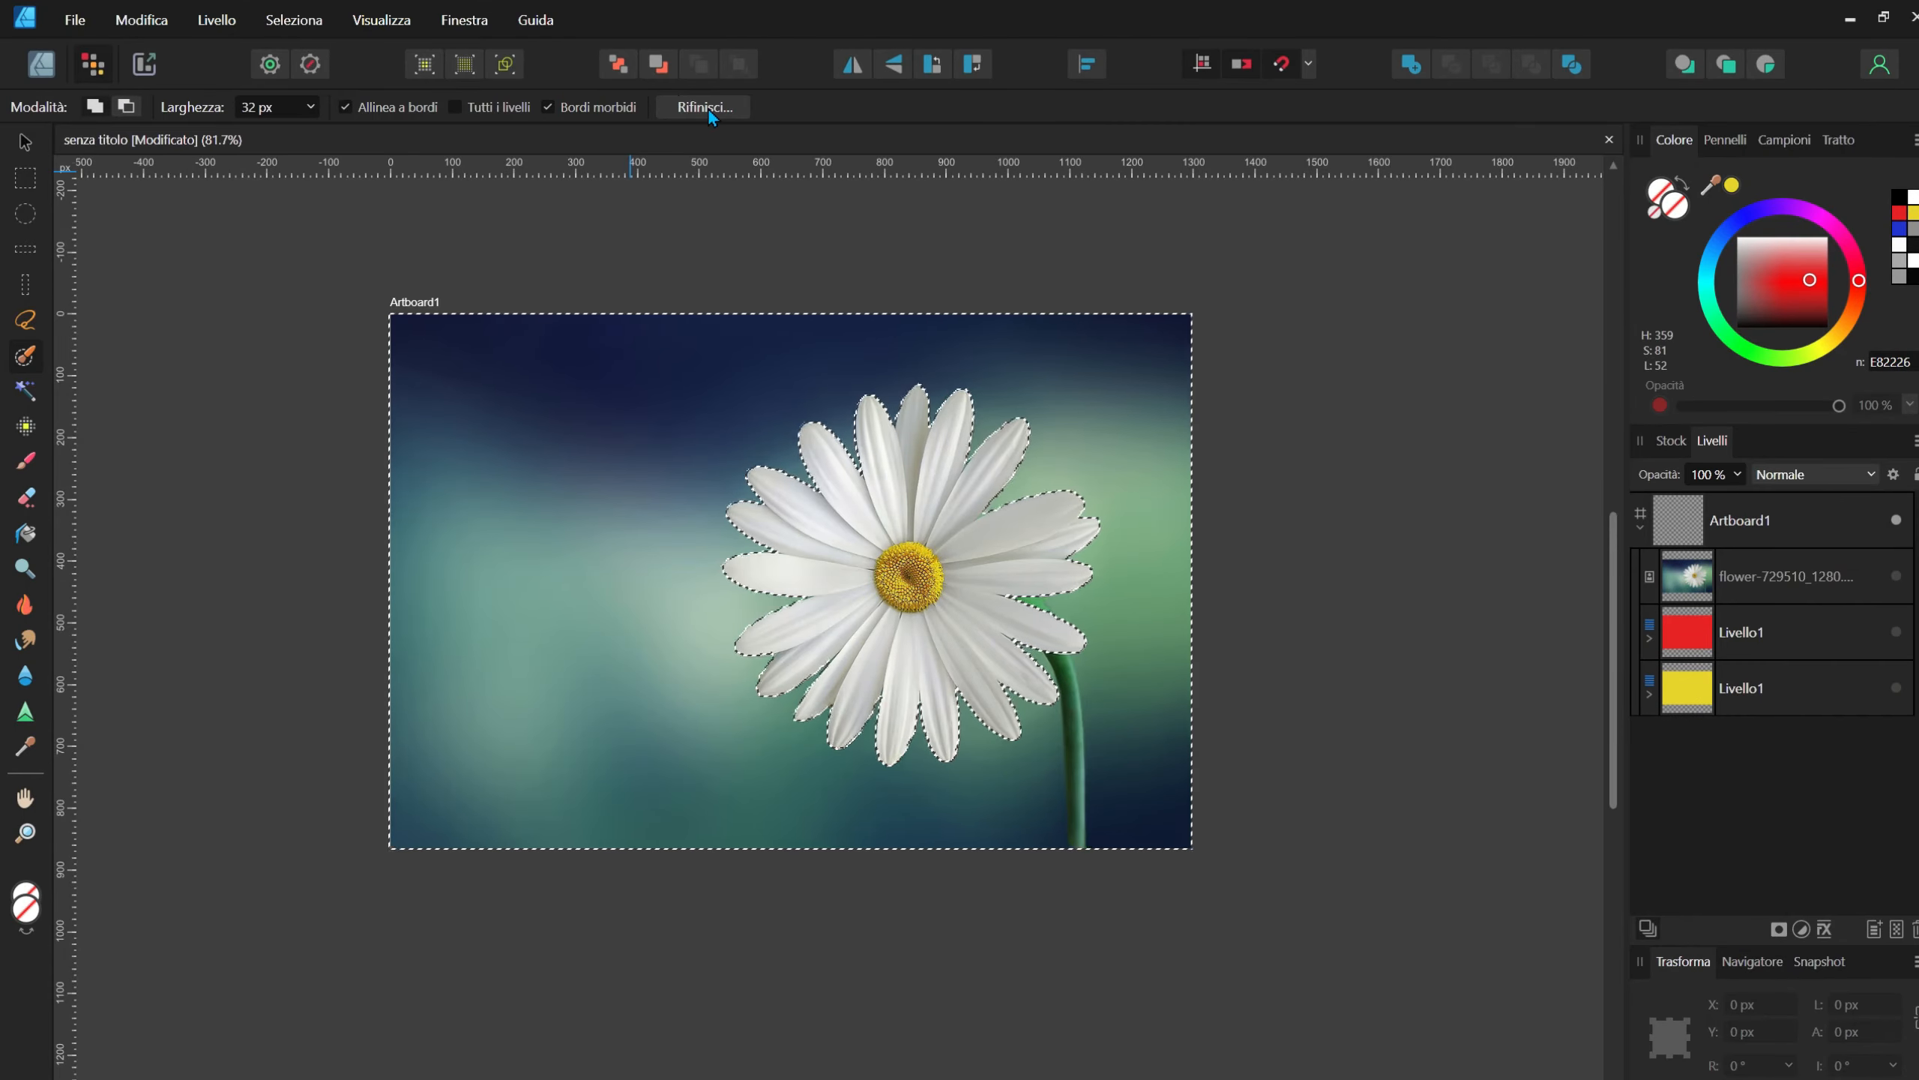
Step: Start refining the inverted selection, keep the daisy clear of the dialog, and preview it on the black matte
{"action": "left_click", "coordinate": [708, 109]}
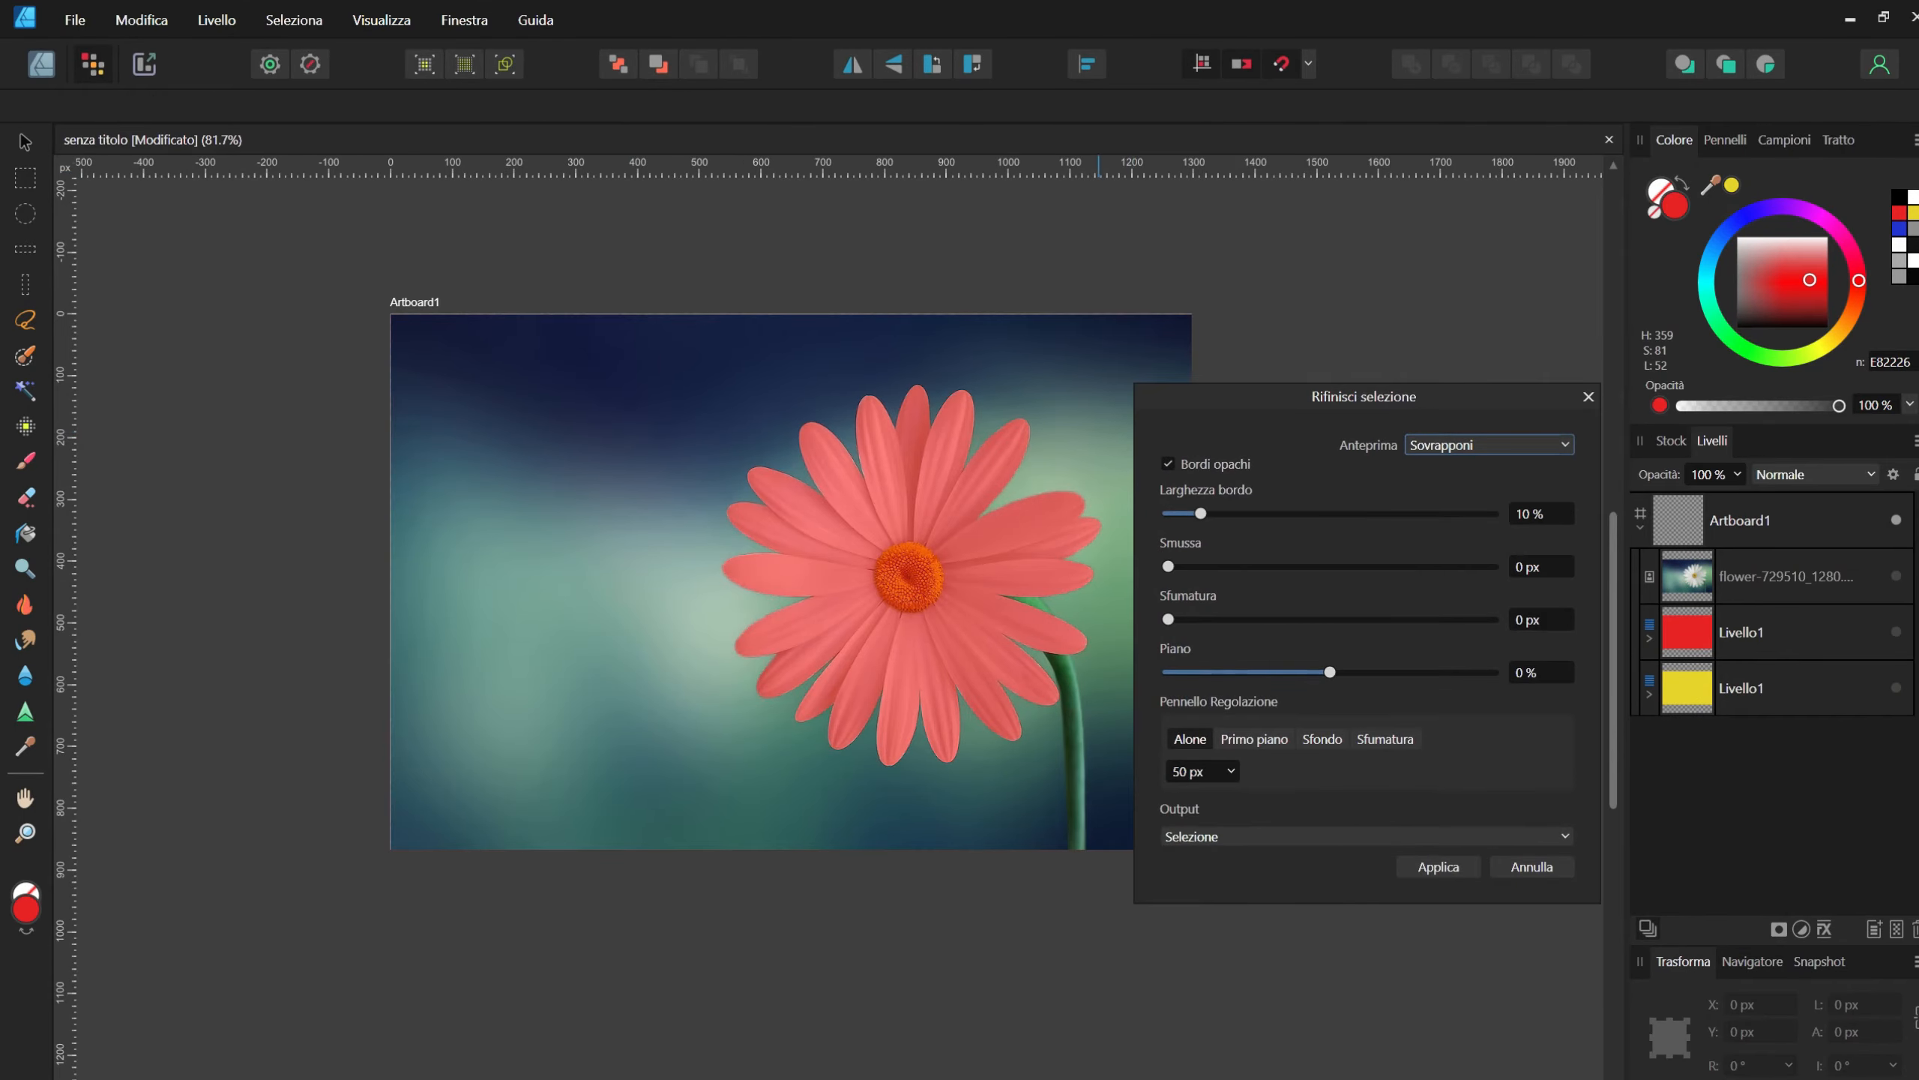
{"action": "left_click_drag", "start_coordinate": [1033, 1078], "coordinate": [1107, 1078]}
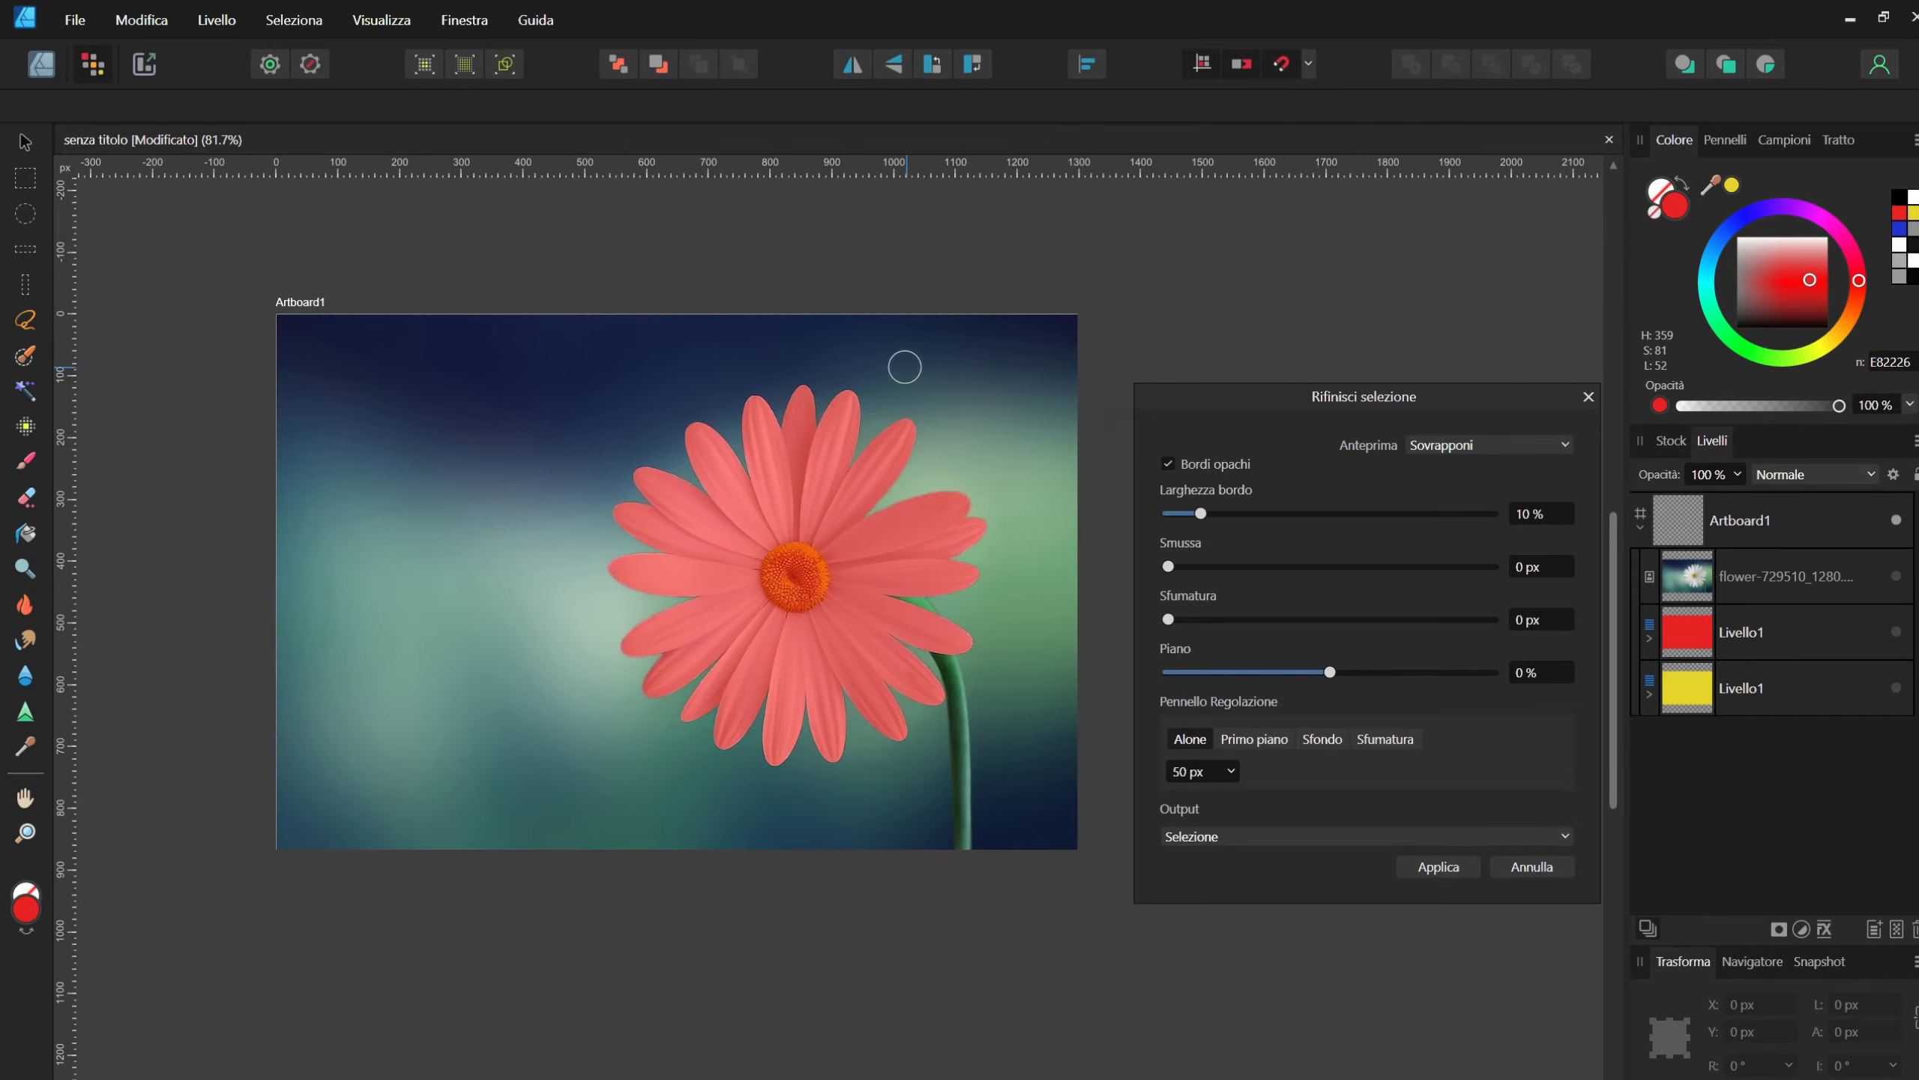
{"action": "scroll", "coordinate": [894, 361], "scroll_direction": "up", "scroll_amount": 1}
{"action": "scroll", "coordinate": [893, 360], "scroll_direction": "up", "scroll_amount": 1}
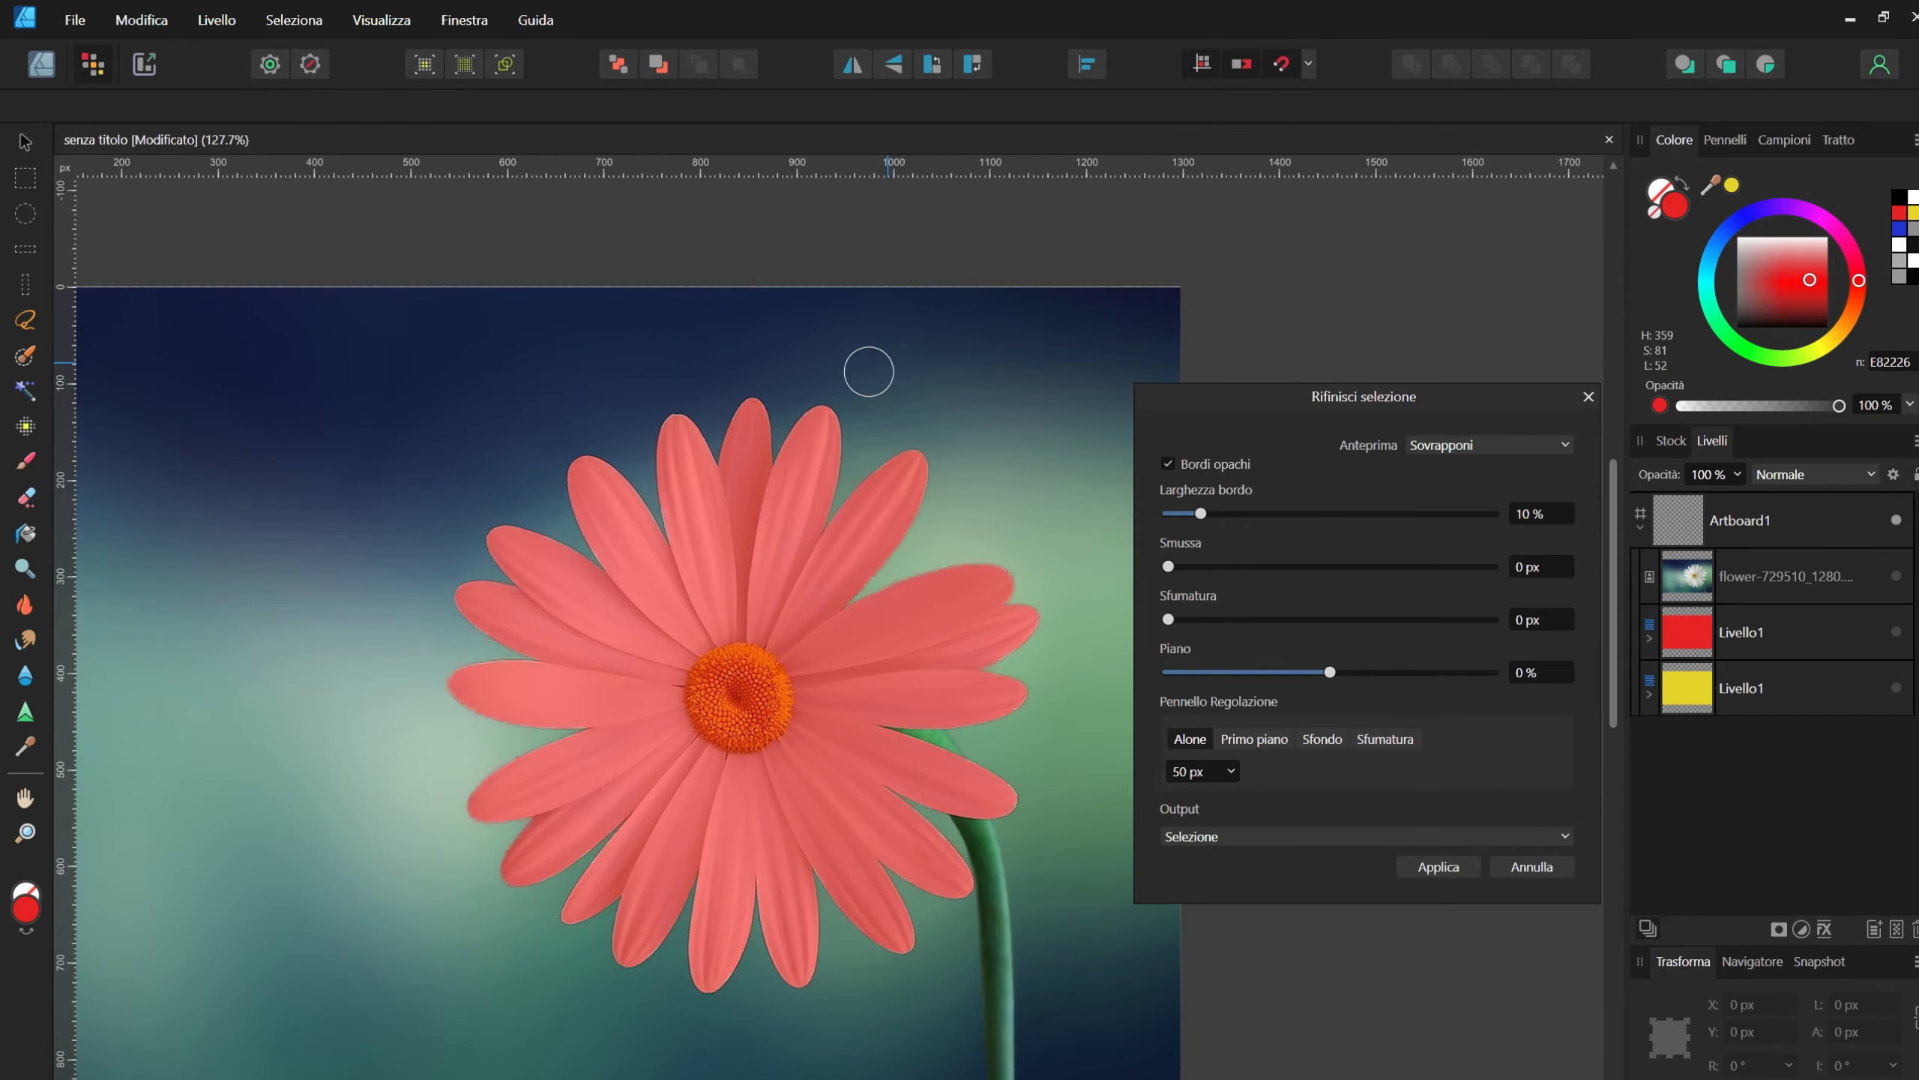
{"action": "left_click", "coordinate": [1443, 446]}
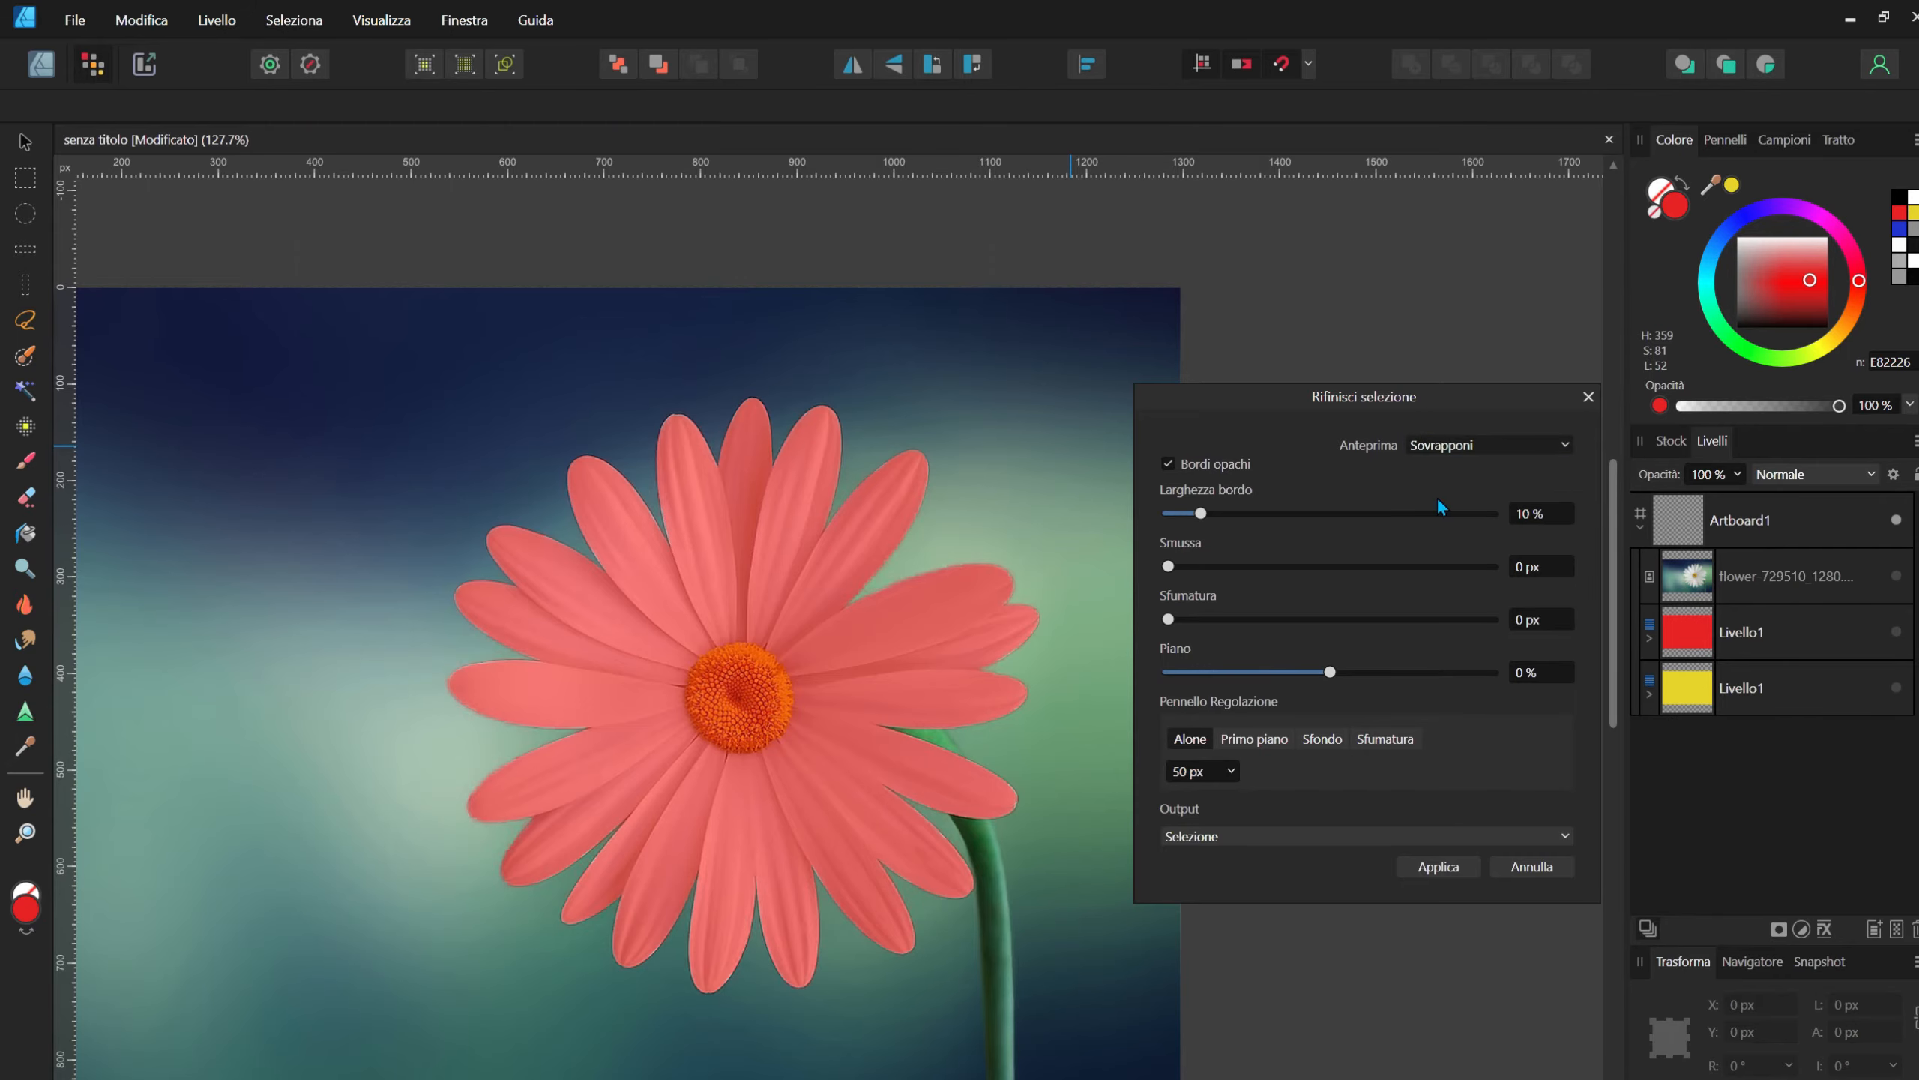
{"action": "left_click", "coordinate": [1437, 497]}
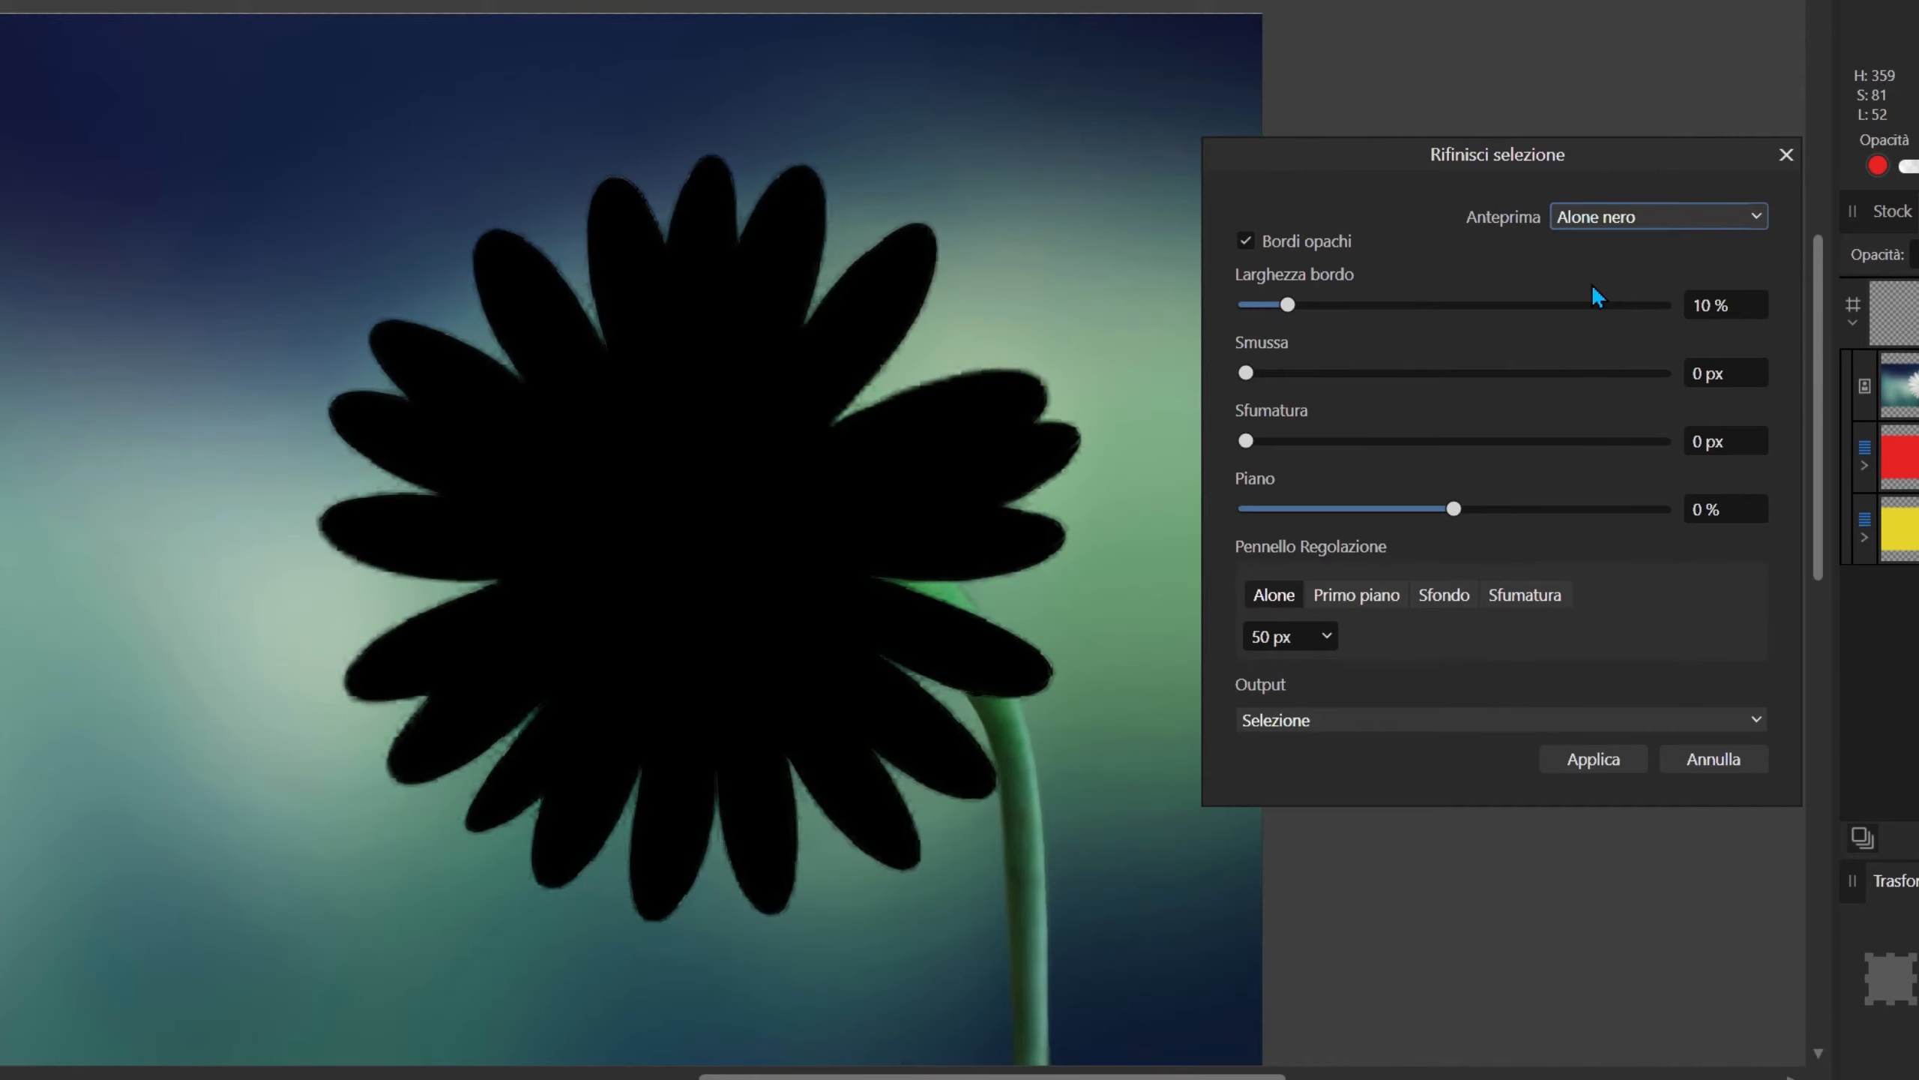
Step: Preview the inverted selection on the white matte and in black and white, and cancel the refinement
{"action": "left_click", "coordinate": [1602, 227]}
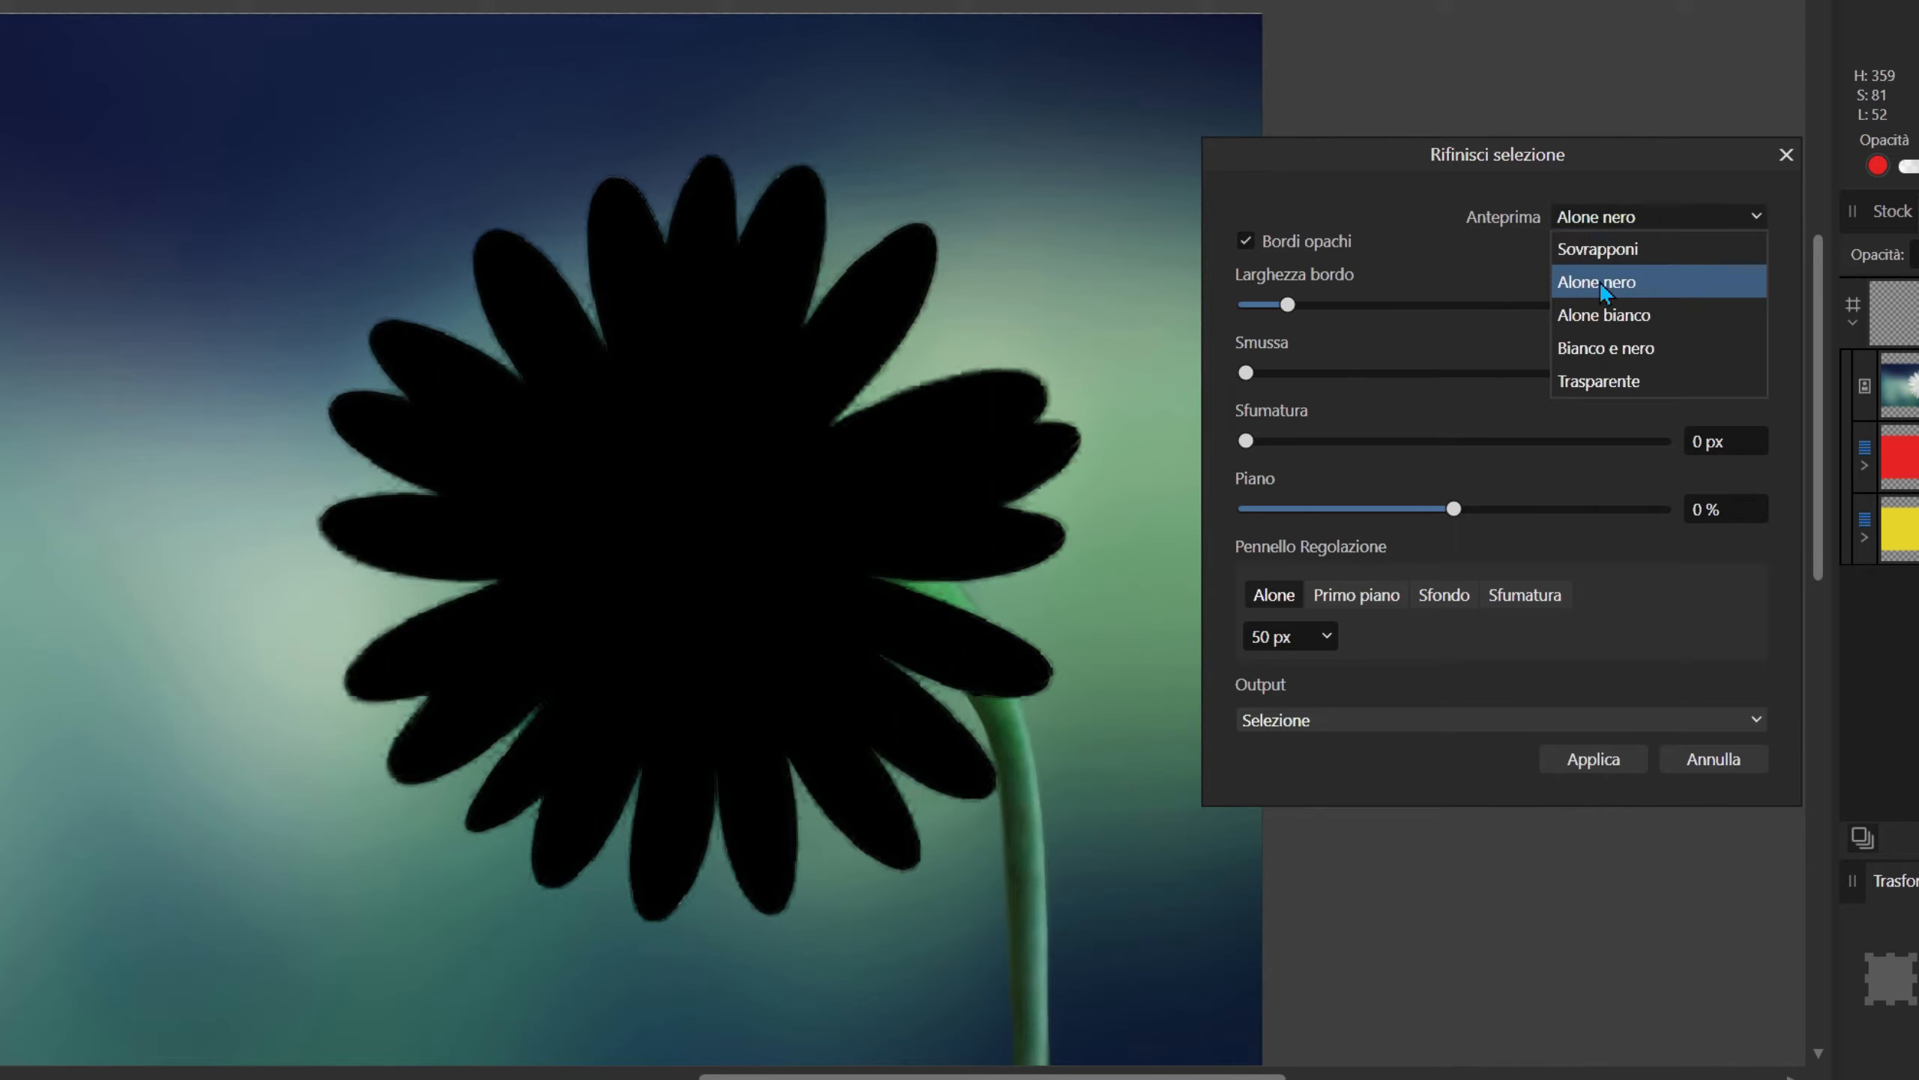
{"action": "left_click", "coordinate": [1600, 313]}
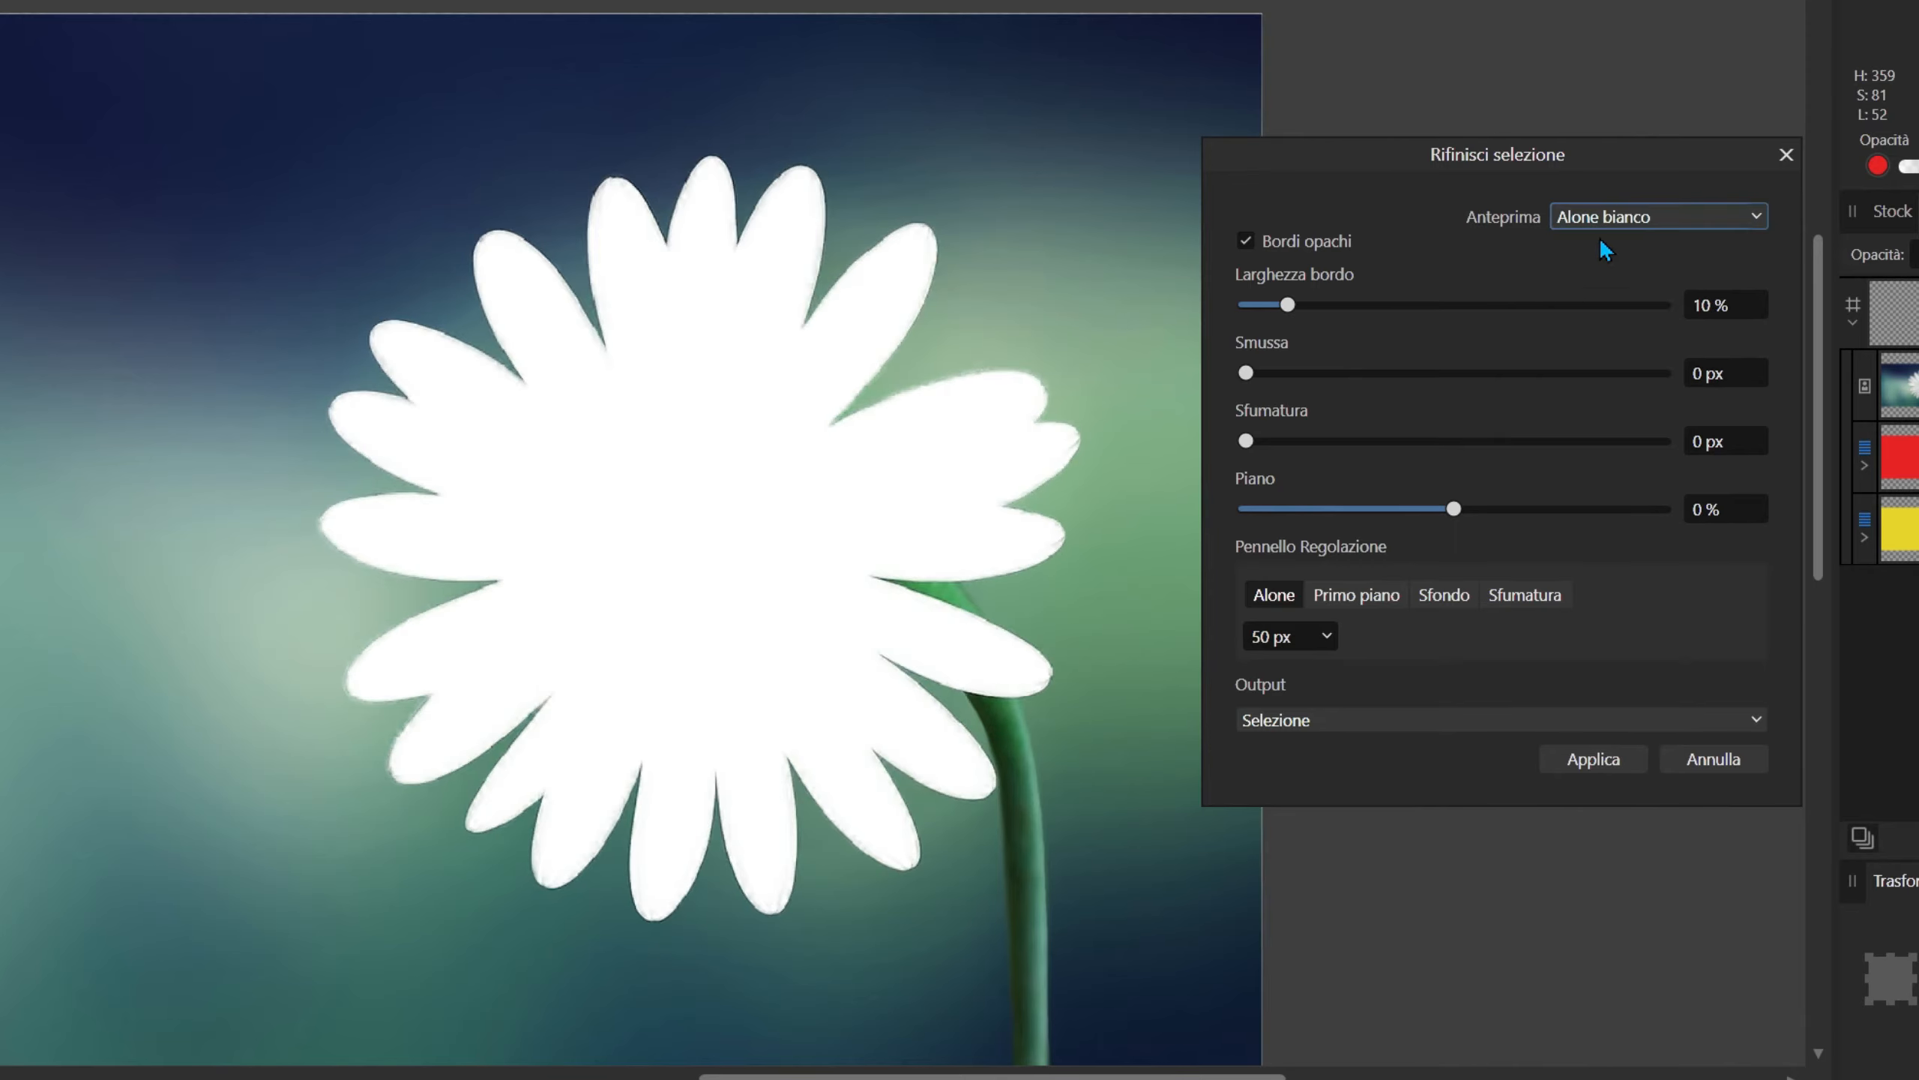
{"action": "left_click", "coordinate": [1610, 221]}
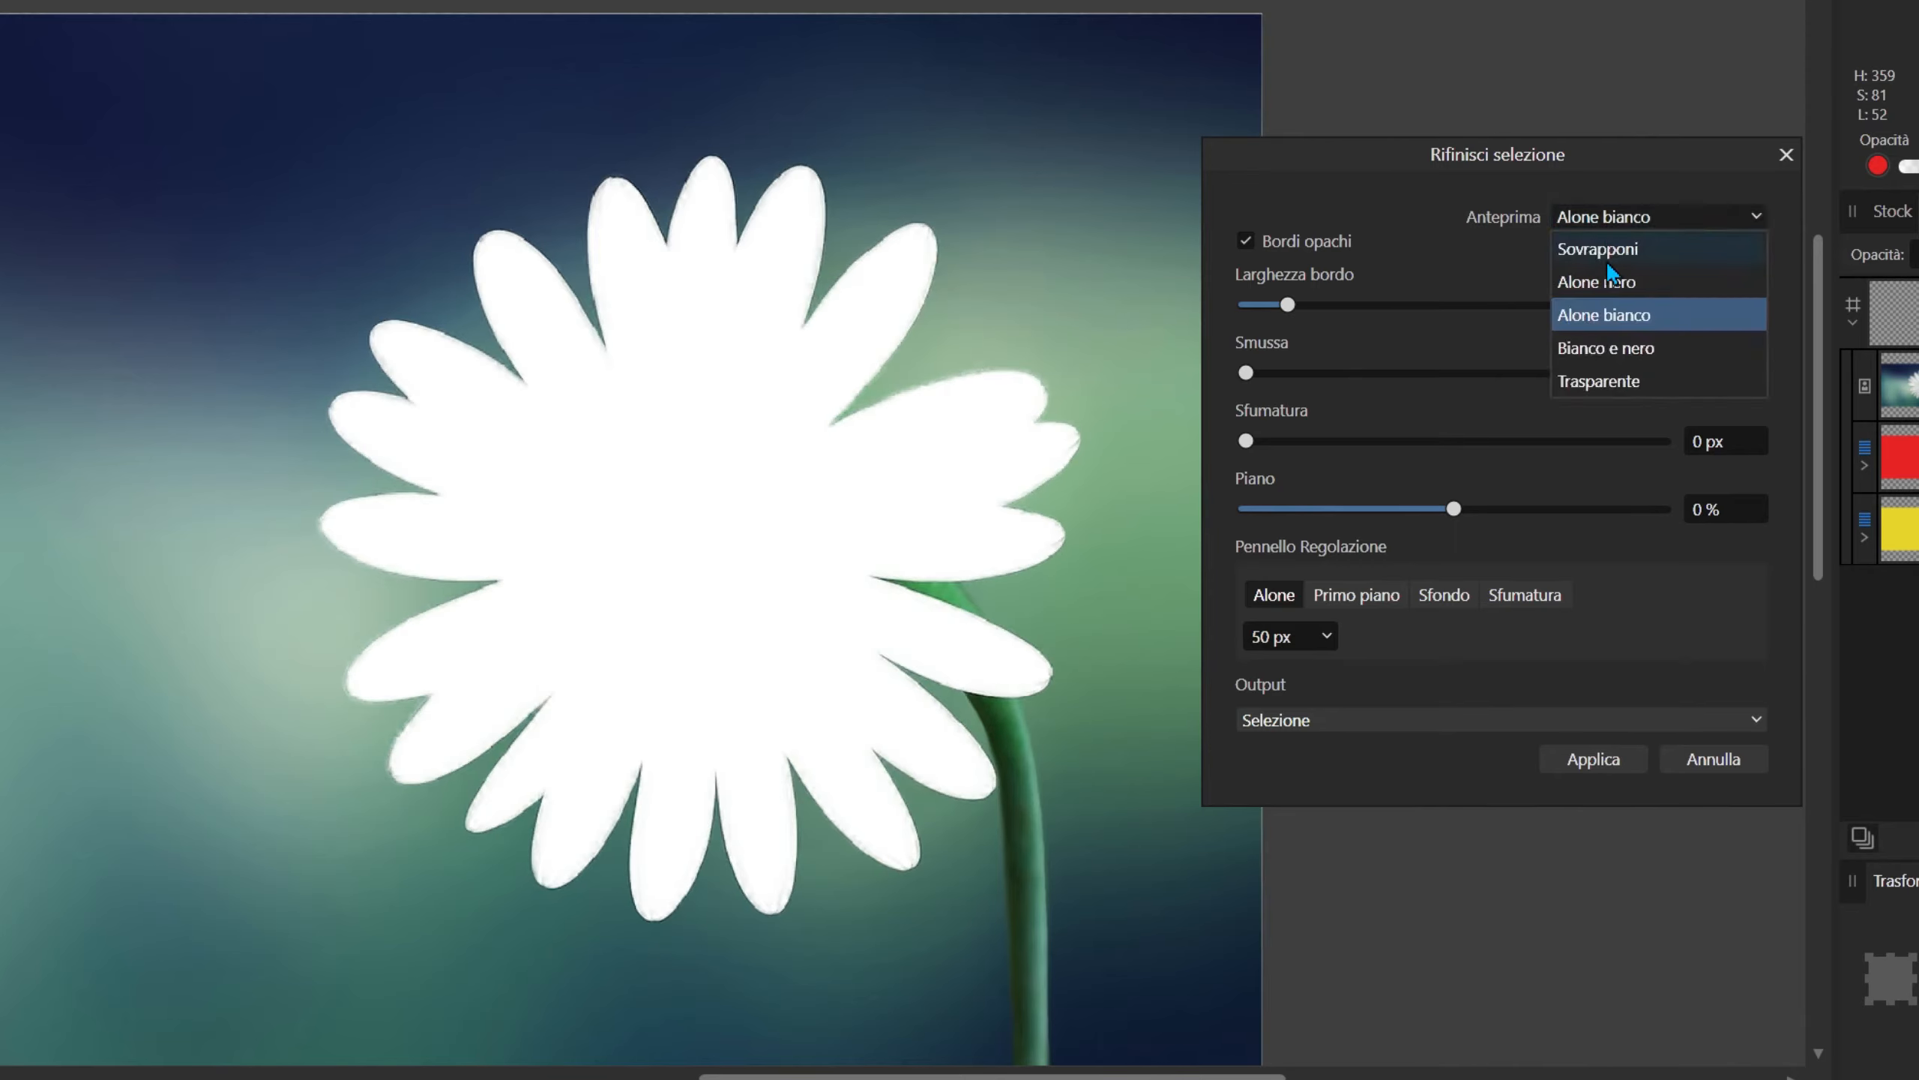
{"action": "left_click", "coordinate": [1606, 350]}
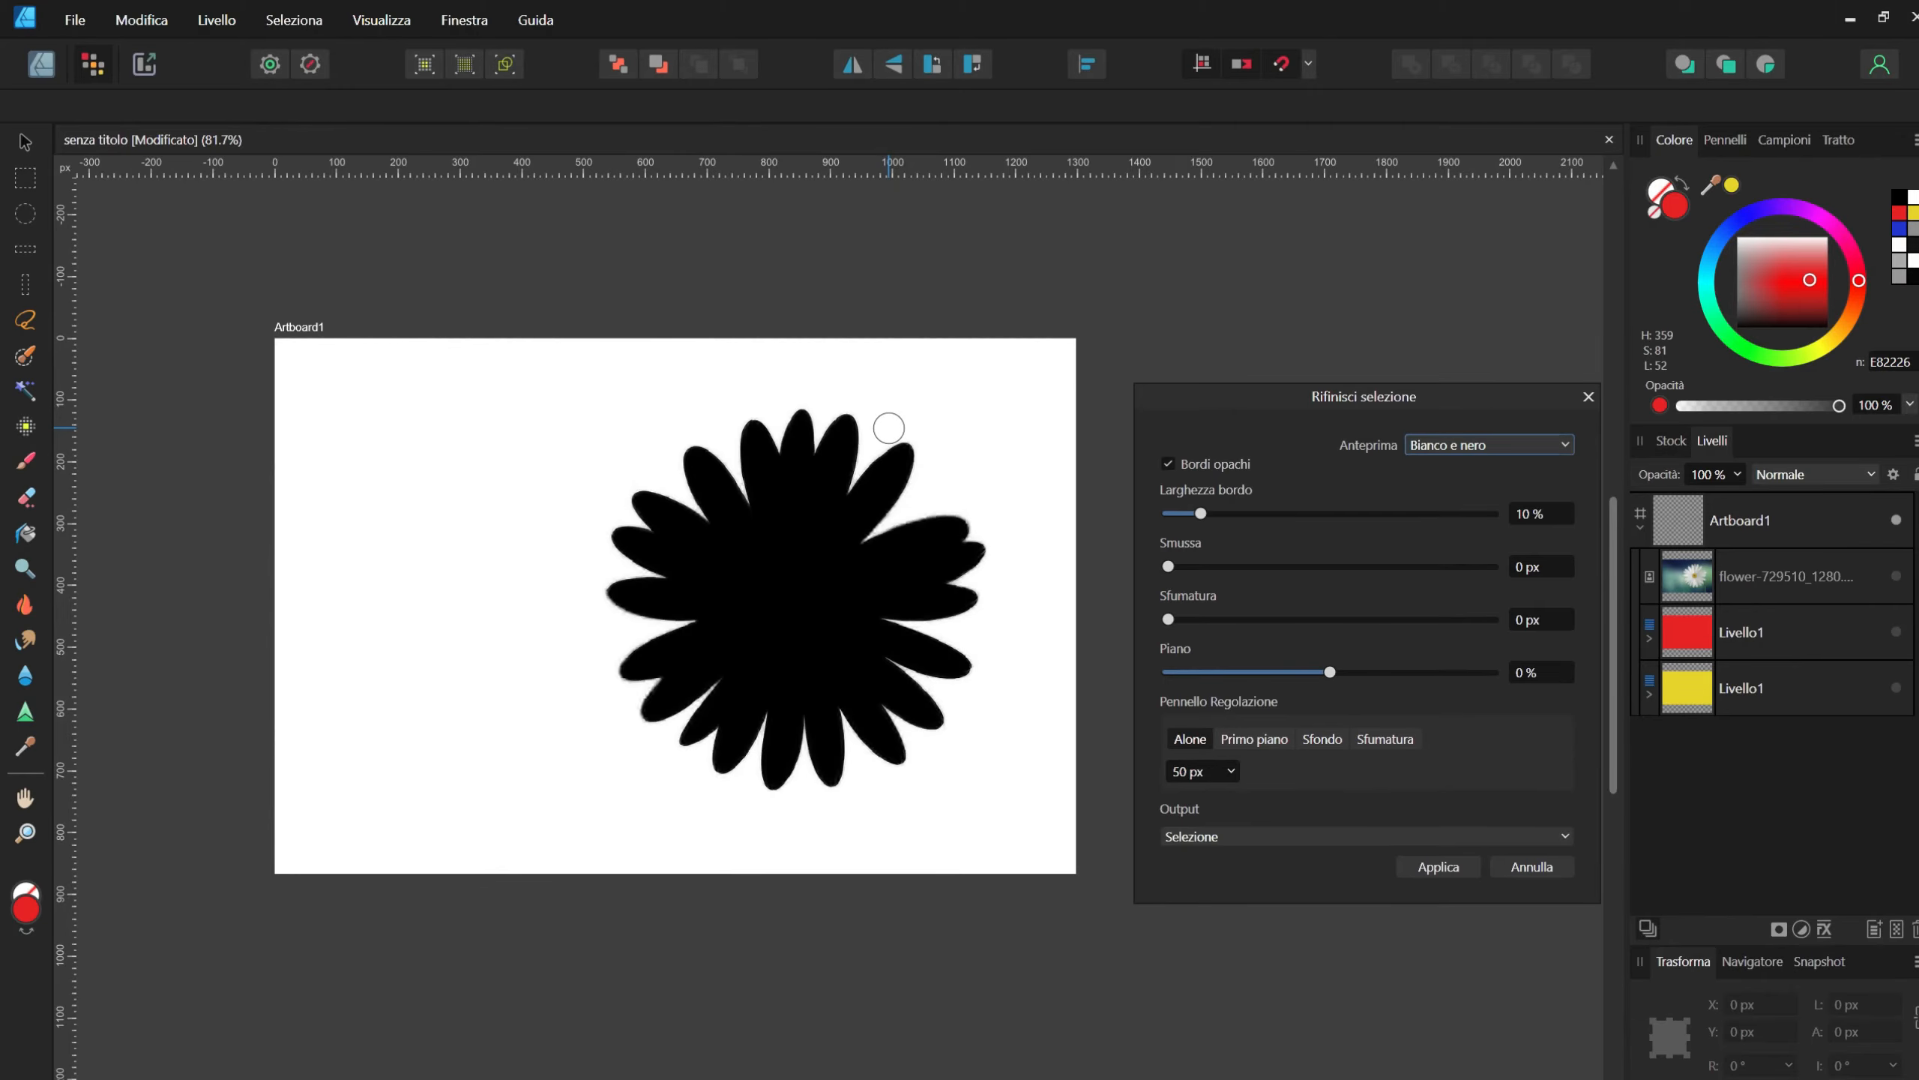
{"action": "scroll", "coordinate": [888, 428], "scroll_direction": "up", "scroll_amount": 3}
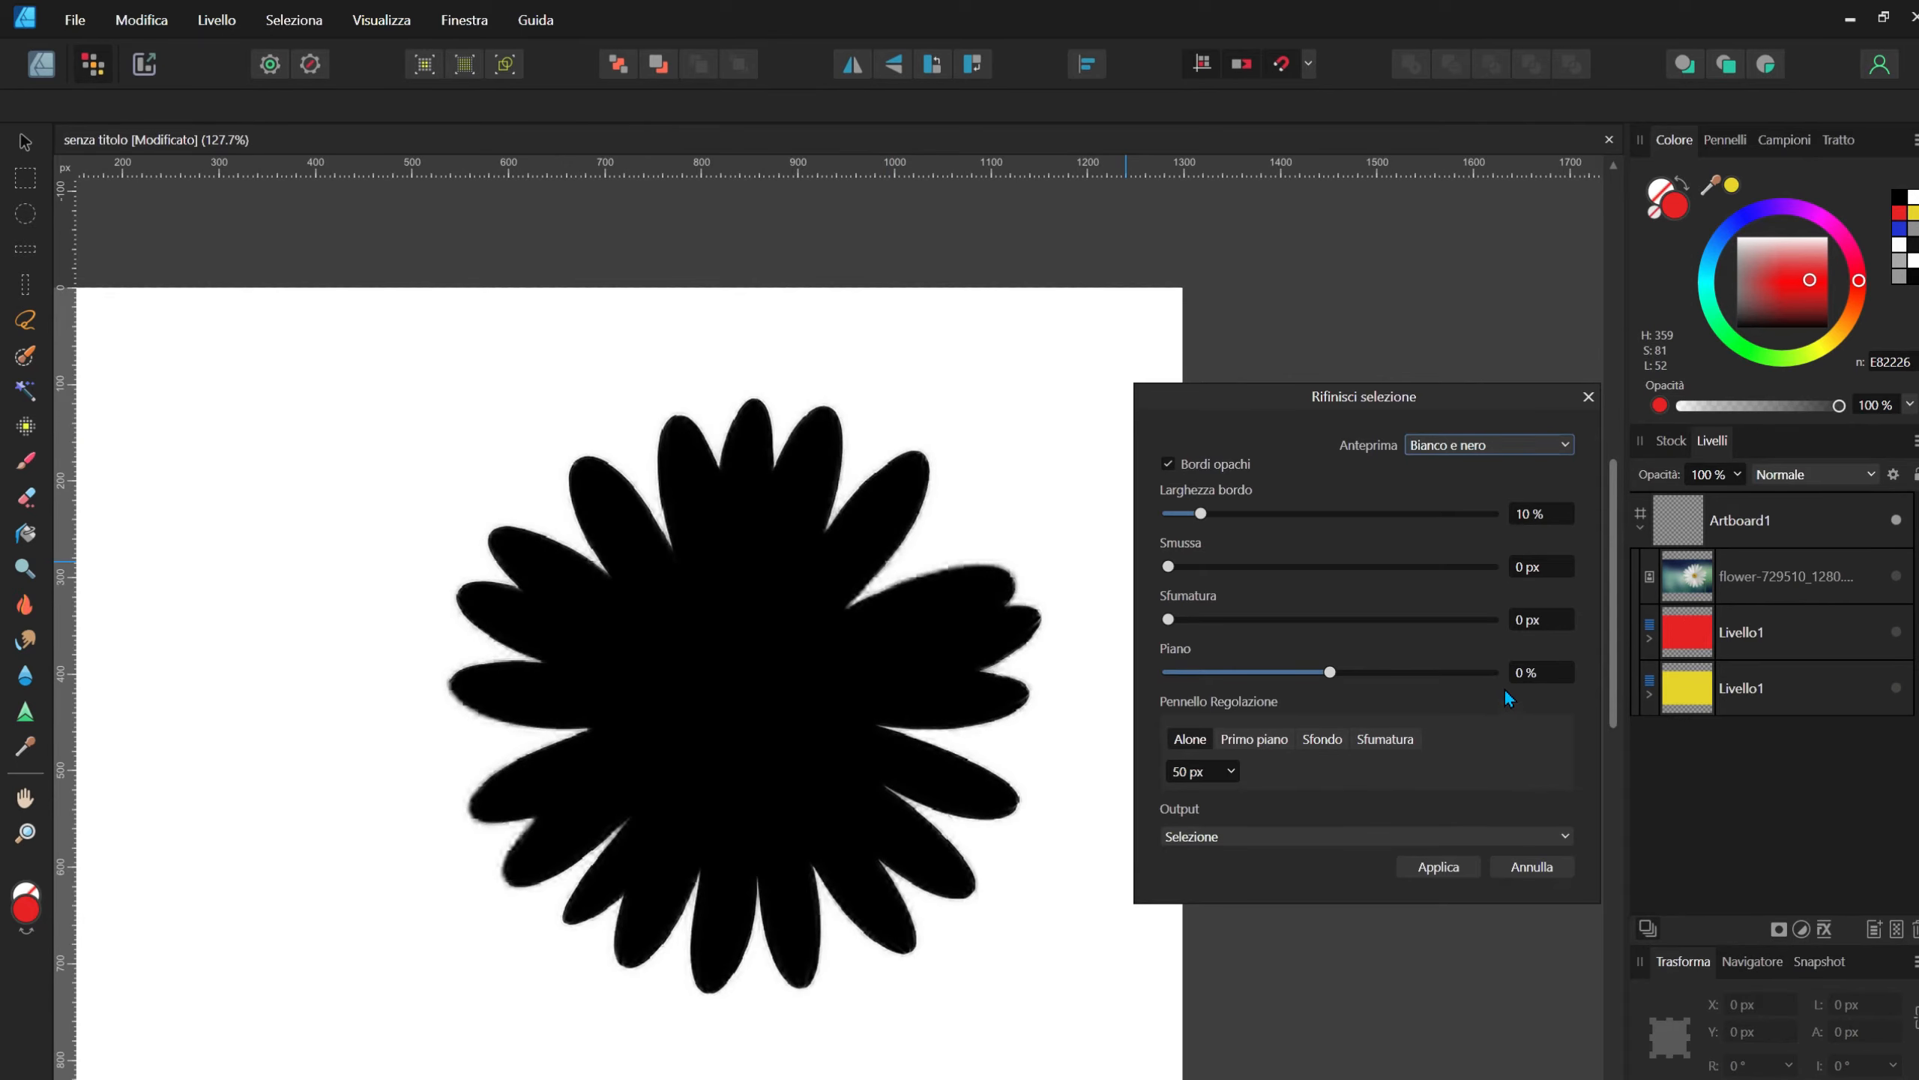
{"action": "left_click", "coordinate": [1519, 867]}
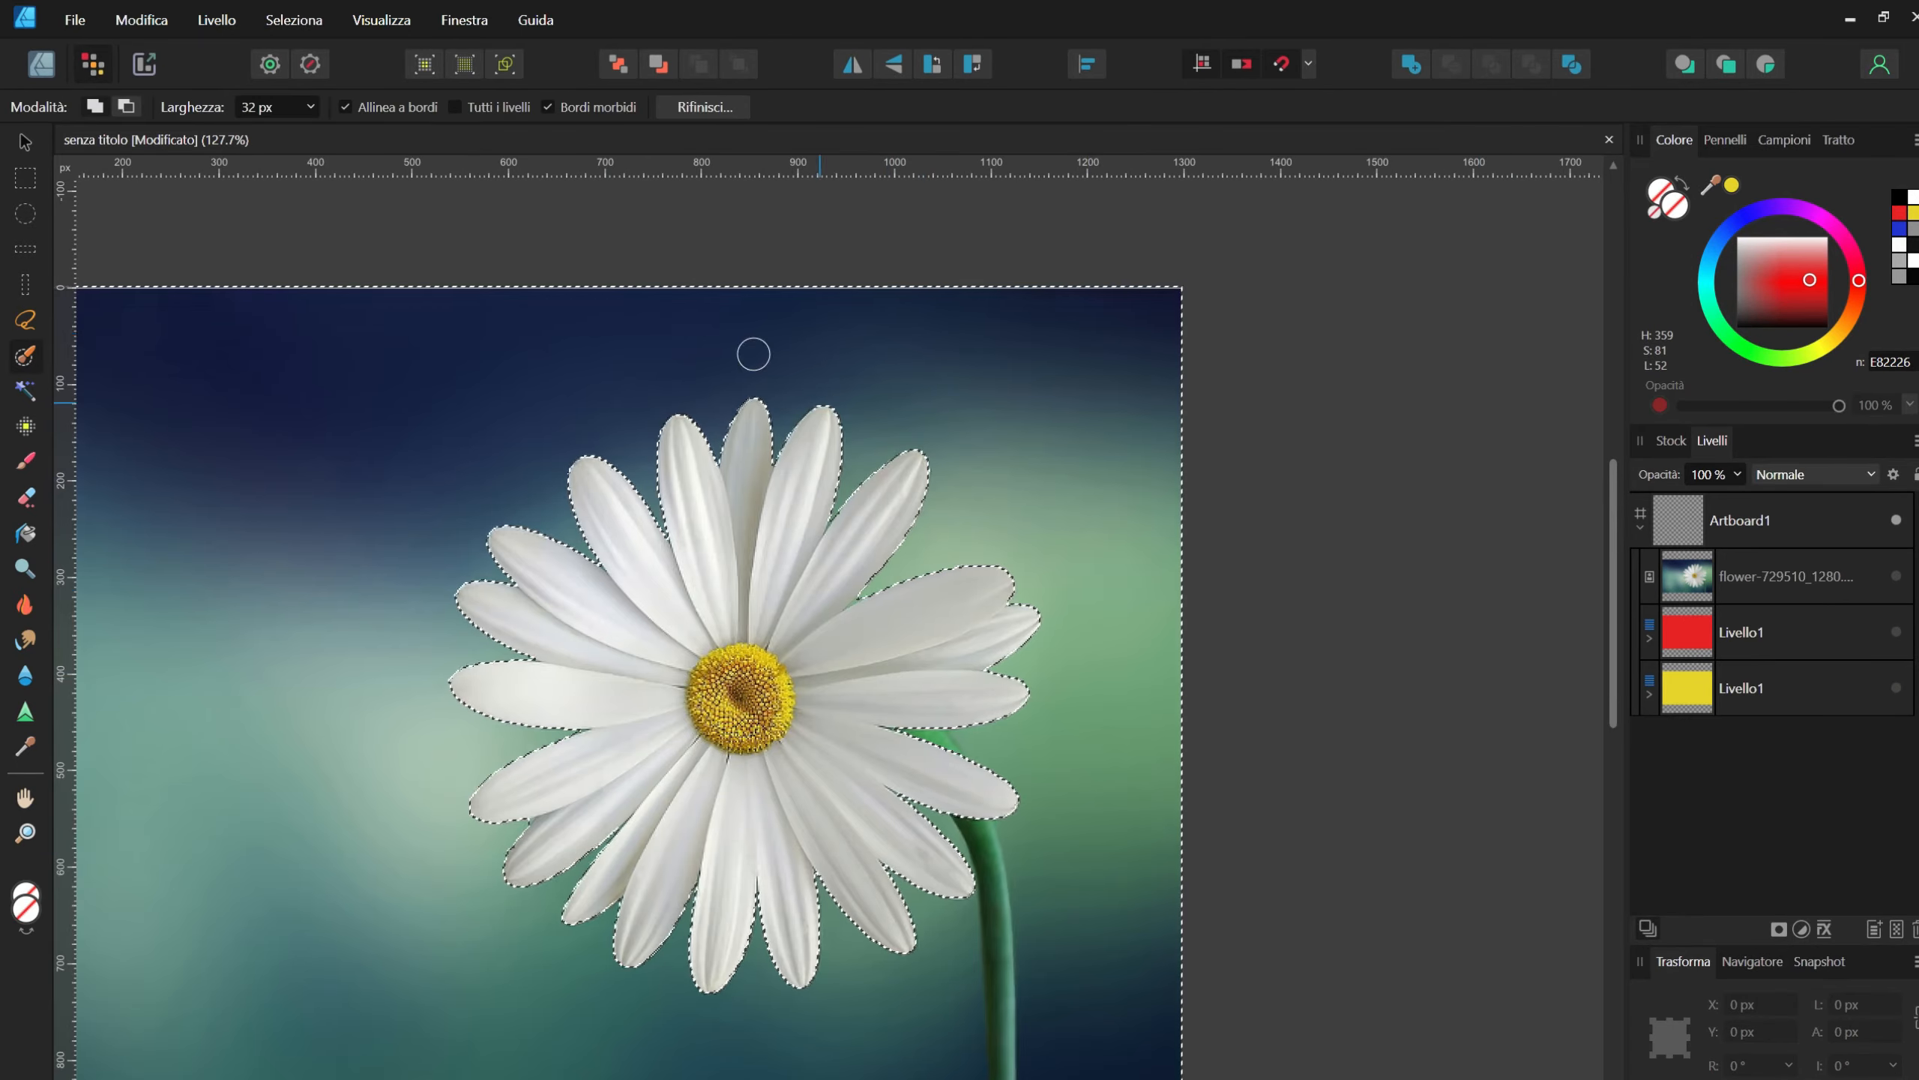
Step: Invert the selection back to the daisy, mask the flower photo with it, and show the yellow layer as background
{"action": "scroll", "coordinate": [982, 377], "scroll_direction": "down", "scroll_amount": 2}
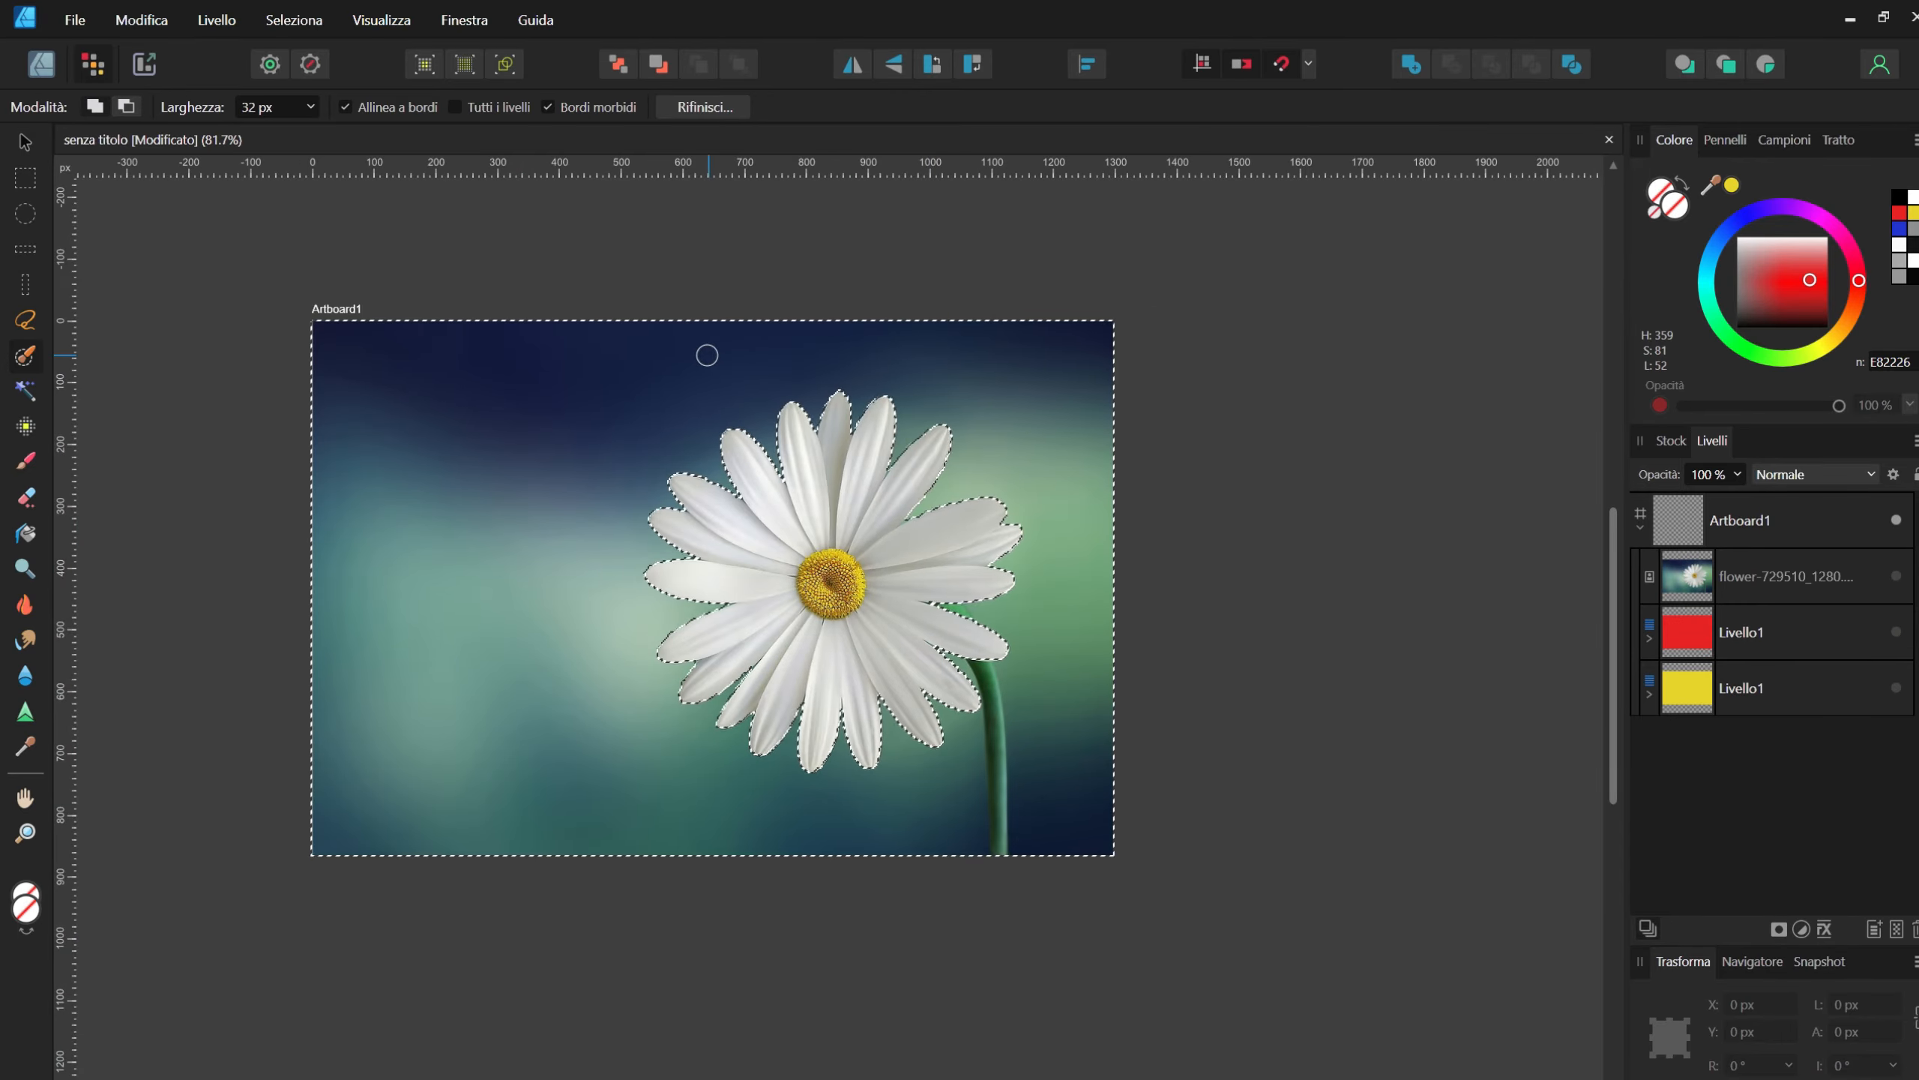
{"action": "key", "text": "ctrl+d"}
{"action": "key", "text": "ctrl+shift+i"}
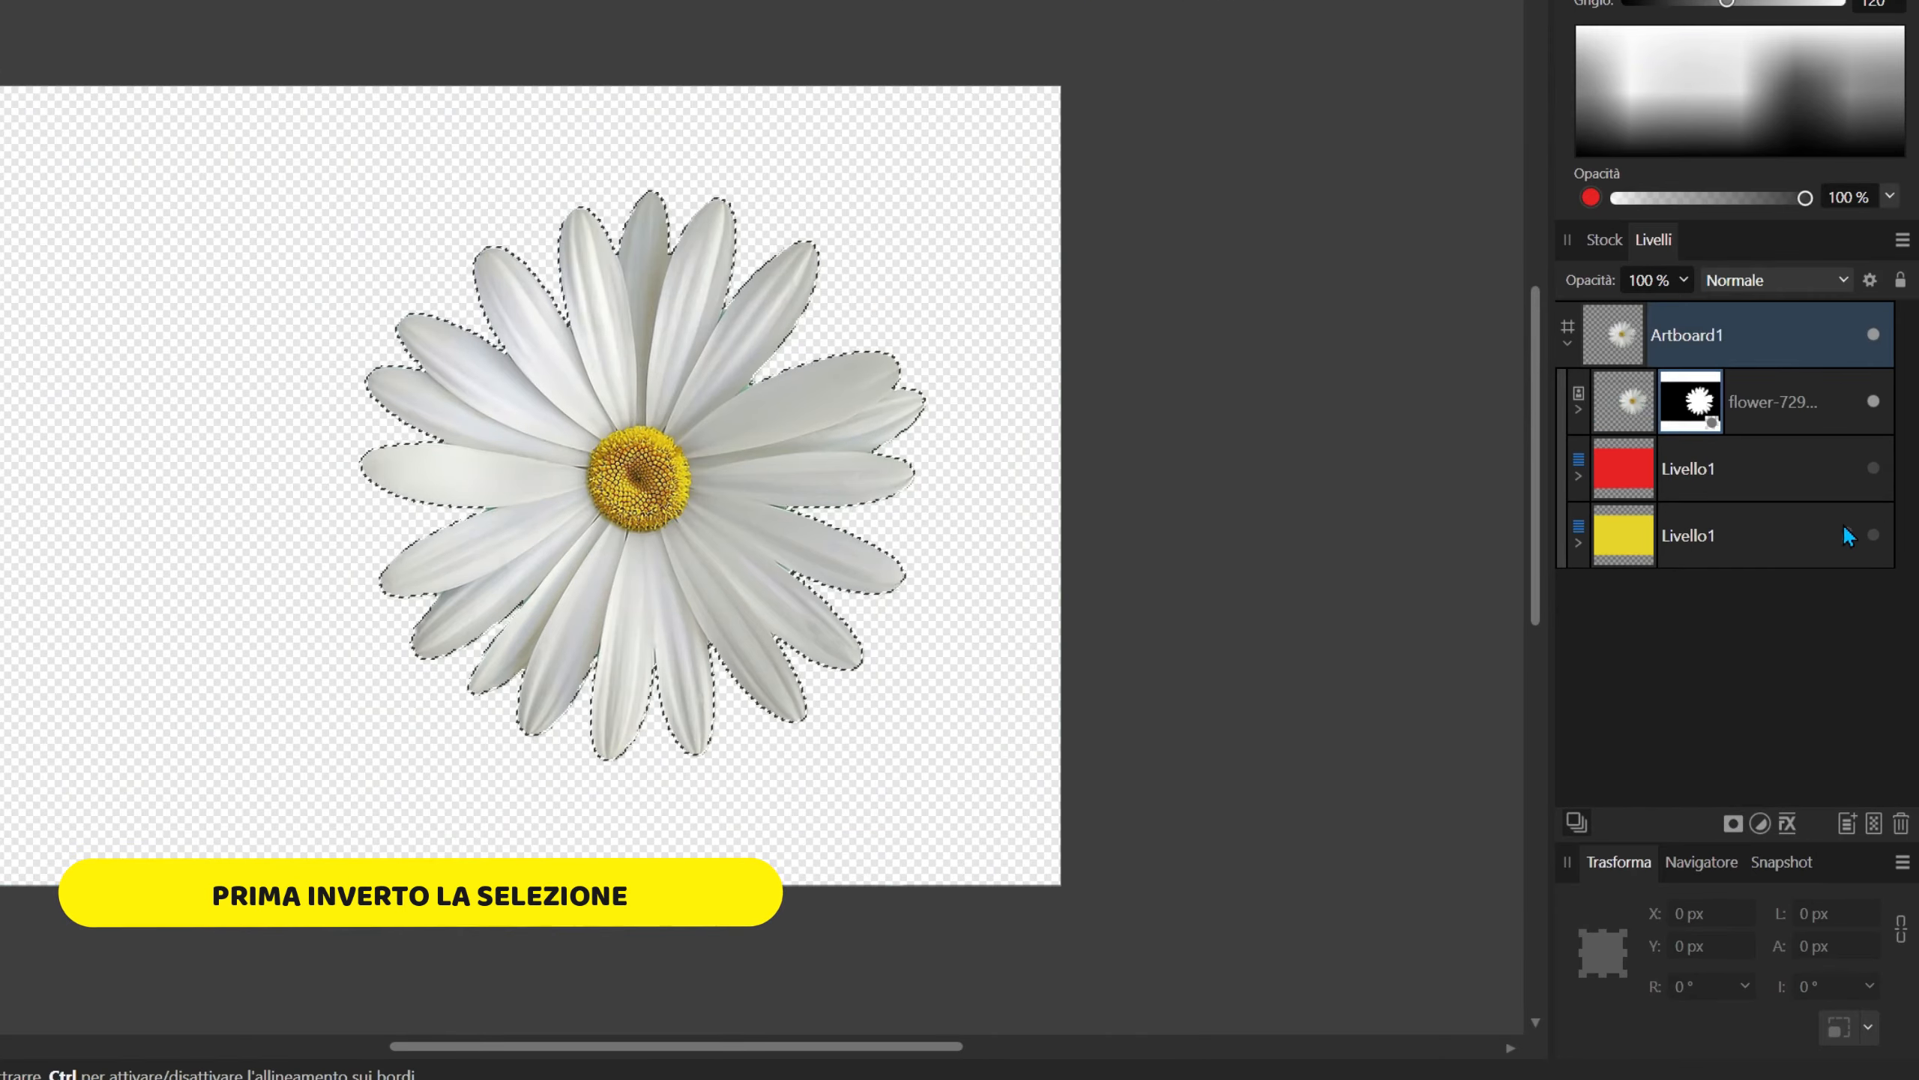
{"action": "left_click", "coordinate": [1896, 687]}
{"action": "scroll", "coordinate": [420, 390], "scroll_direction": "up", "scroll_amount": 1}
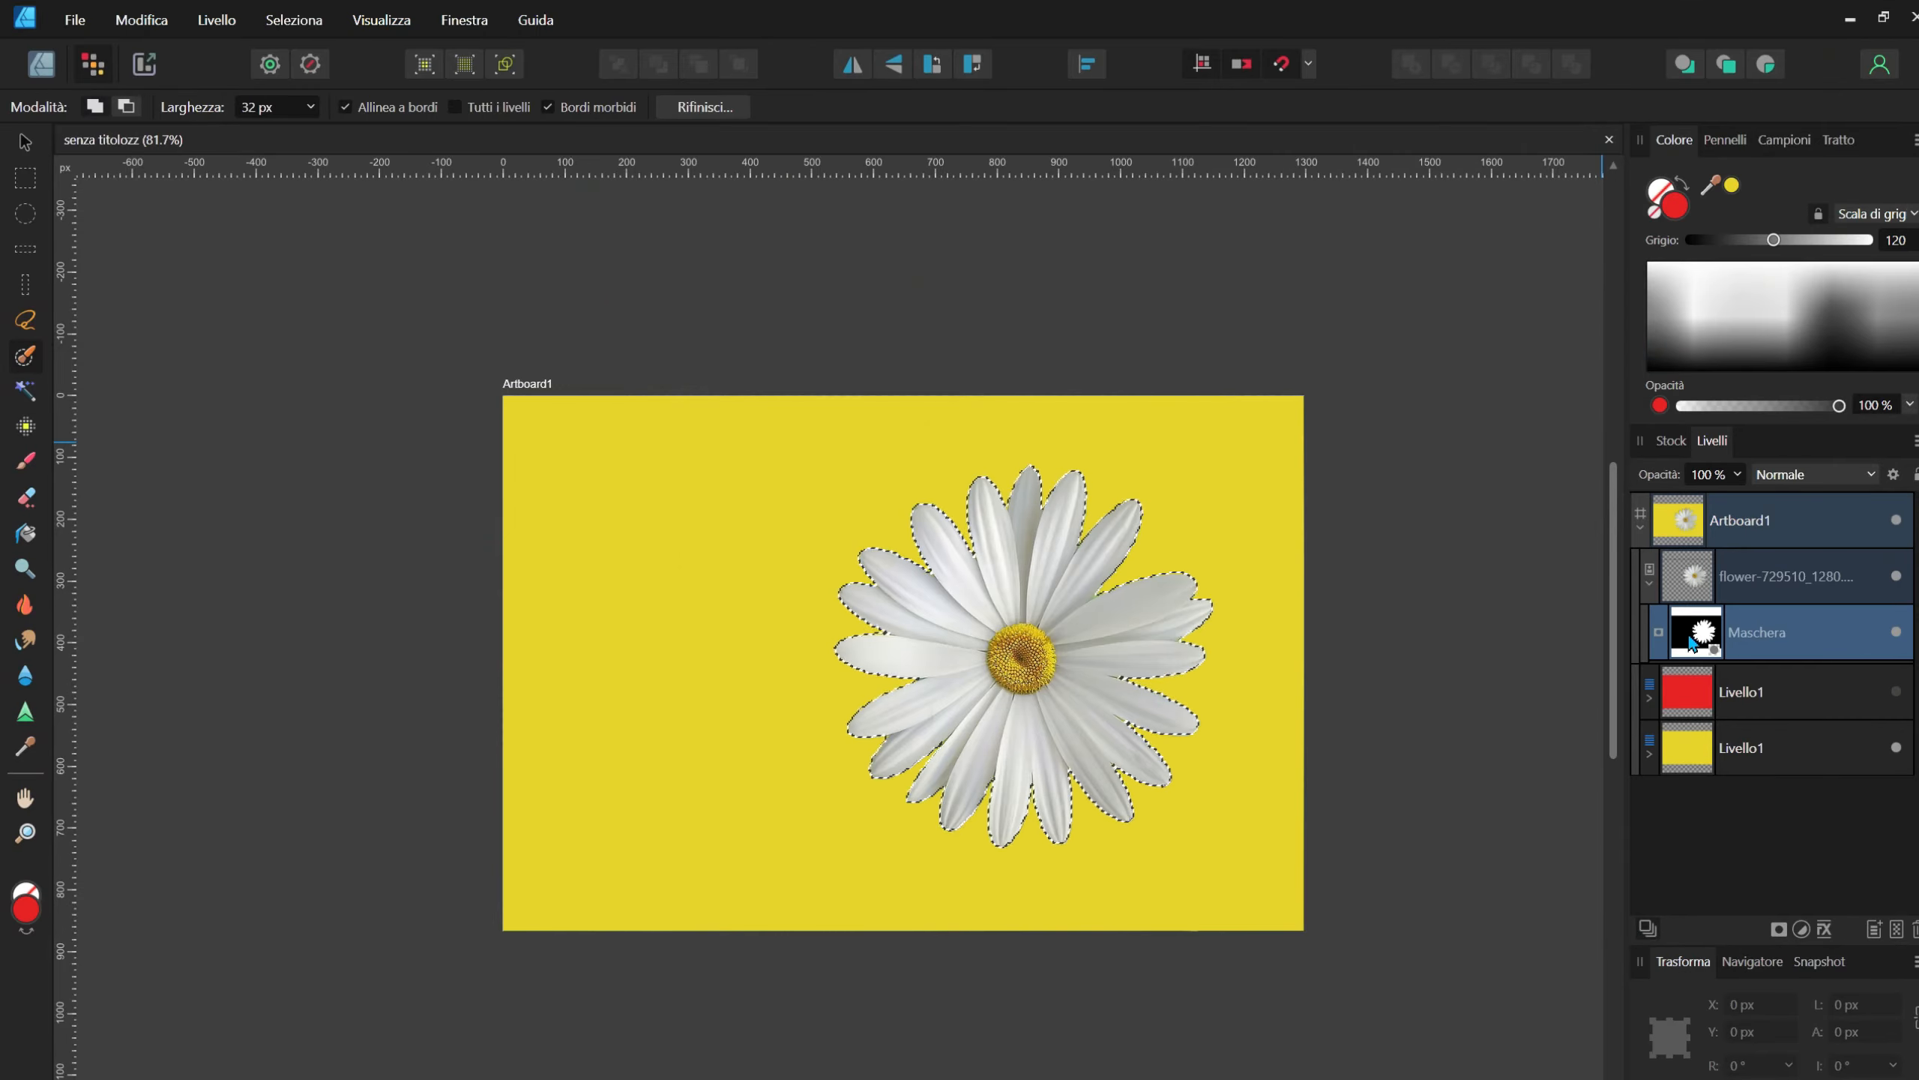
Step: Display the daisy's mask on its own and dab grey speckles over its centre with a 422 px brush
{"action": "left_click", "coordinate": [1629, 484], "text": "alt"}
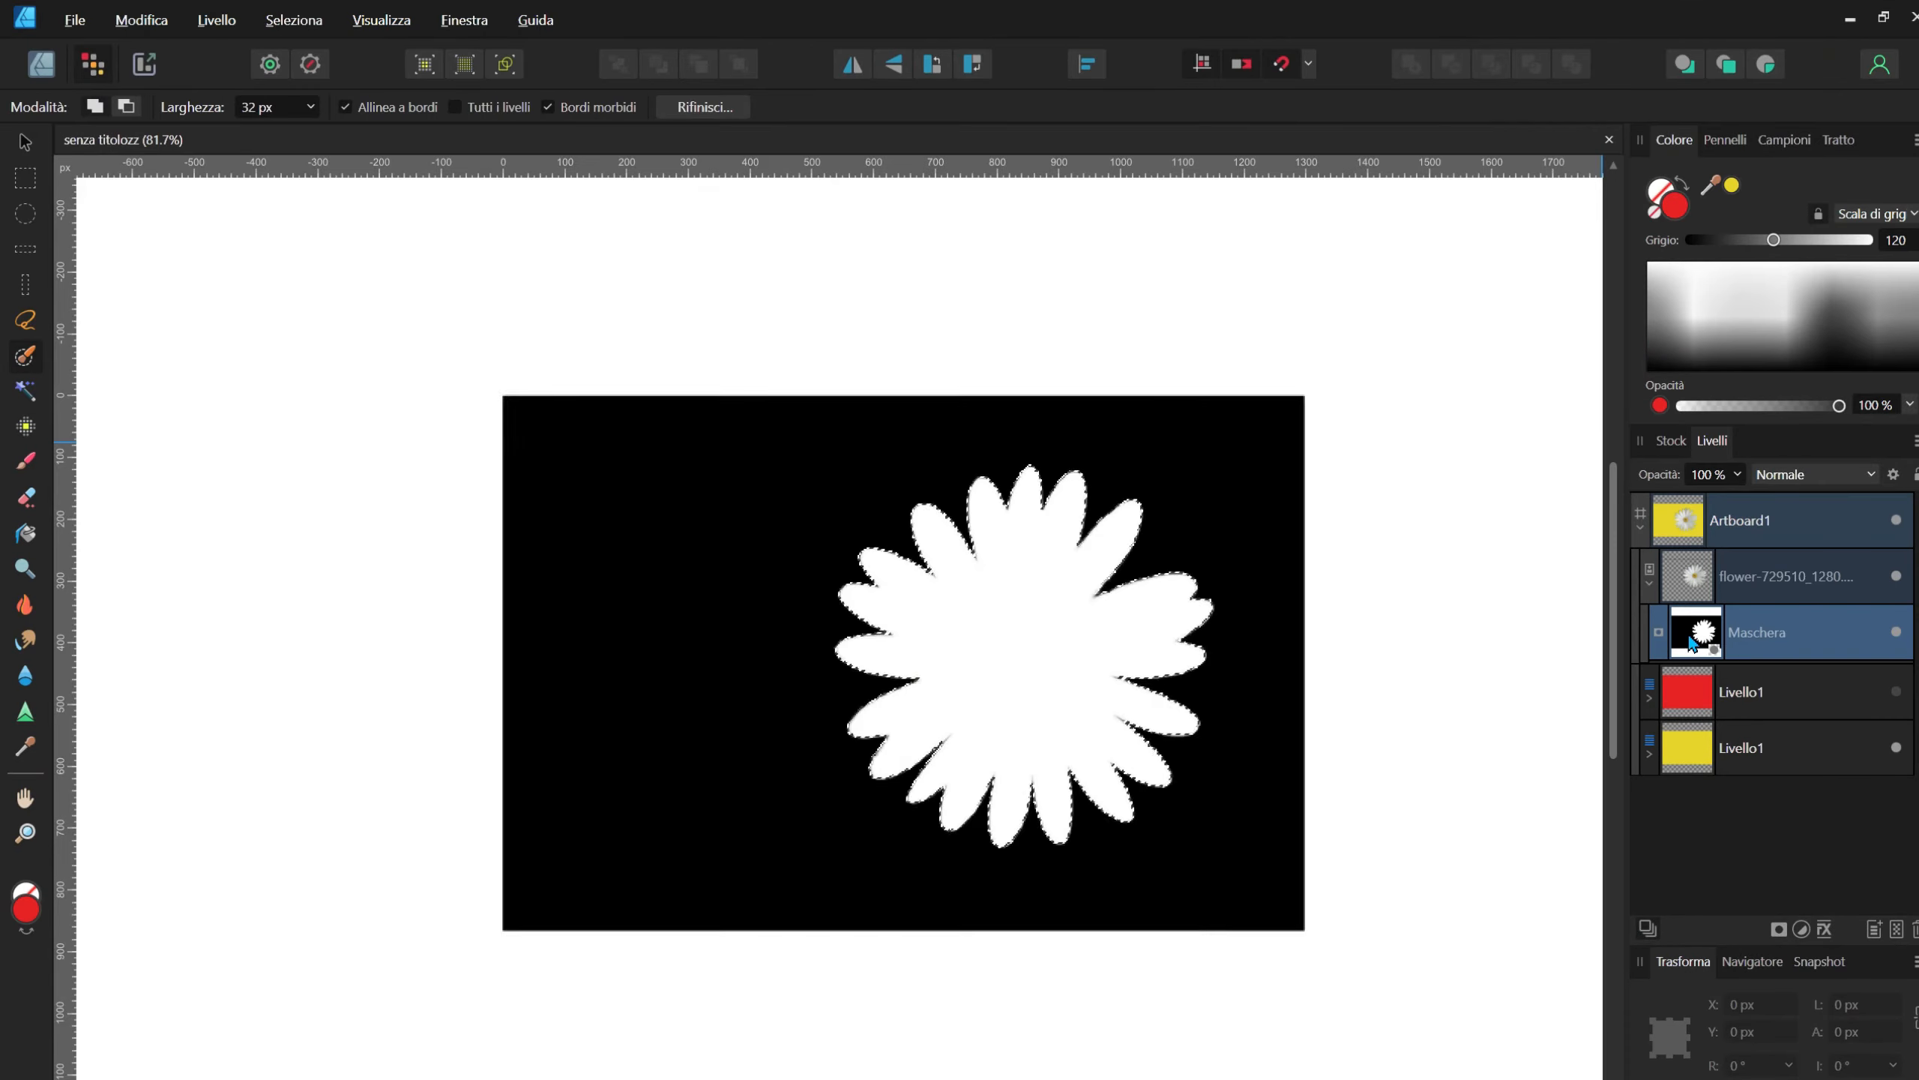
{"action": "scroll", "coordinate": [1174, 629], "scroll_direction": "up", "scroll_amount": 4}
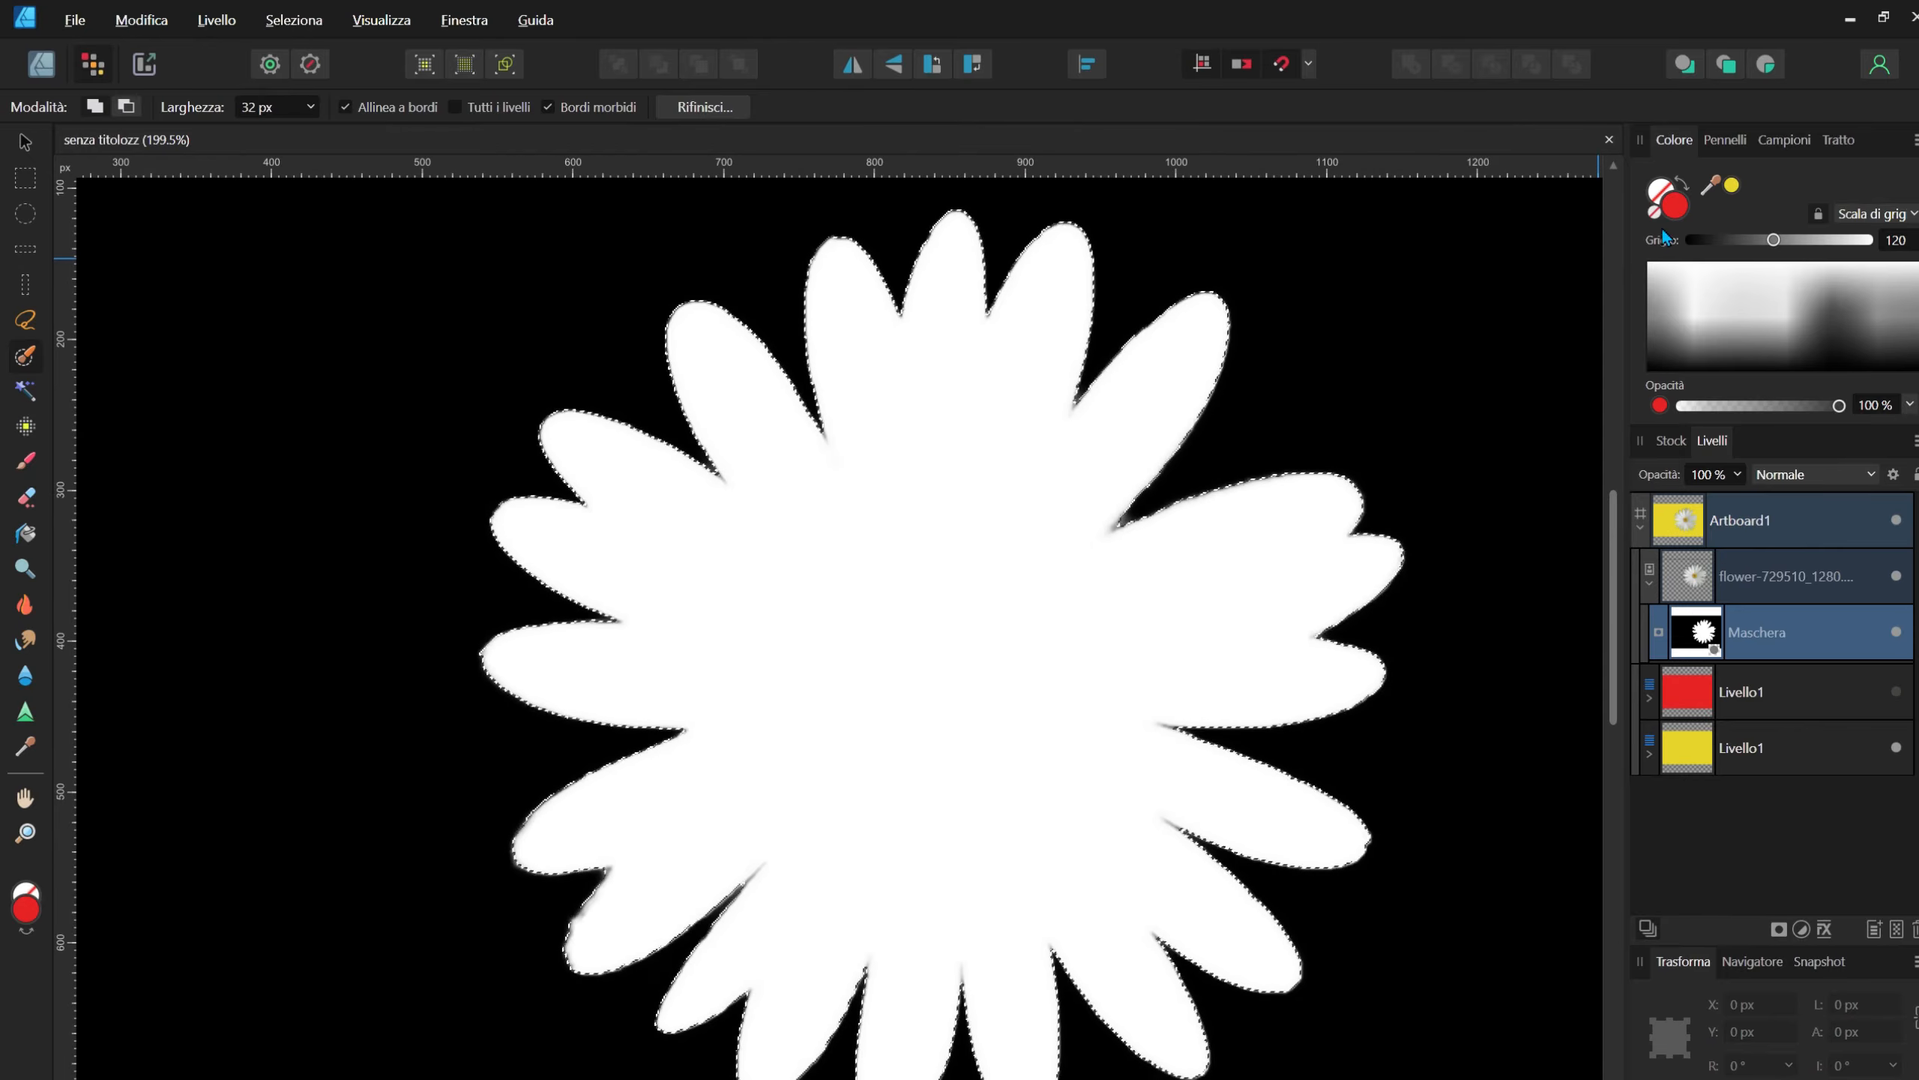
{"action": "left_click", "coordinate": [1823, 316]}
{"action": "left_click_drag", "start_coordinate": [835, 723], "coordinate": [972, 642]}
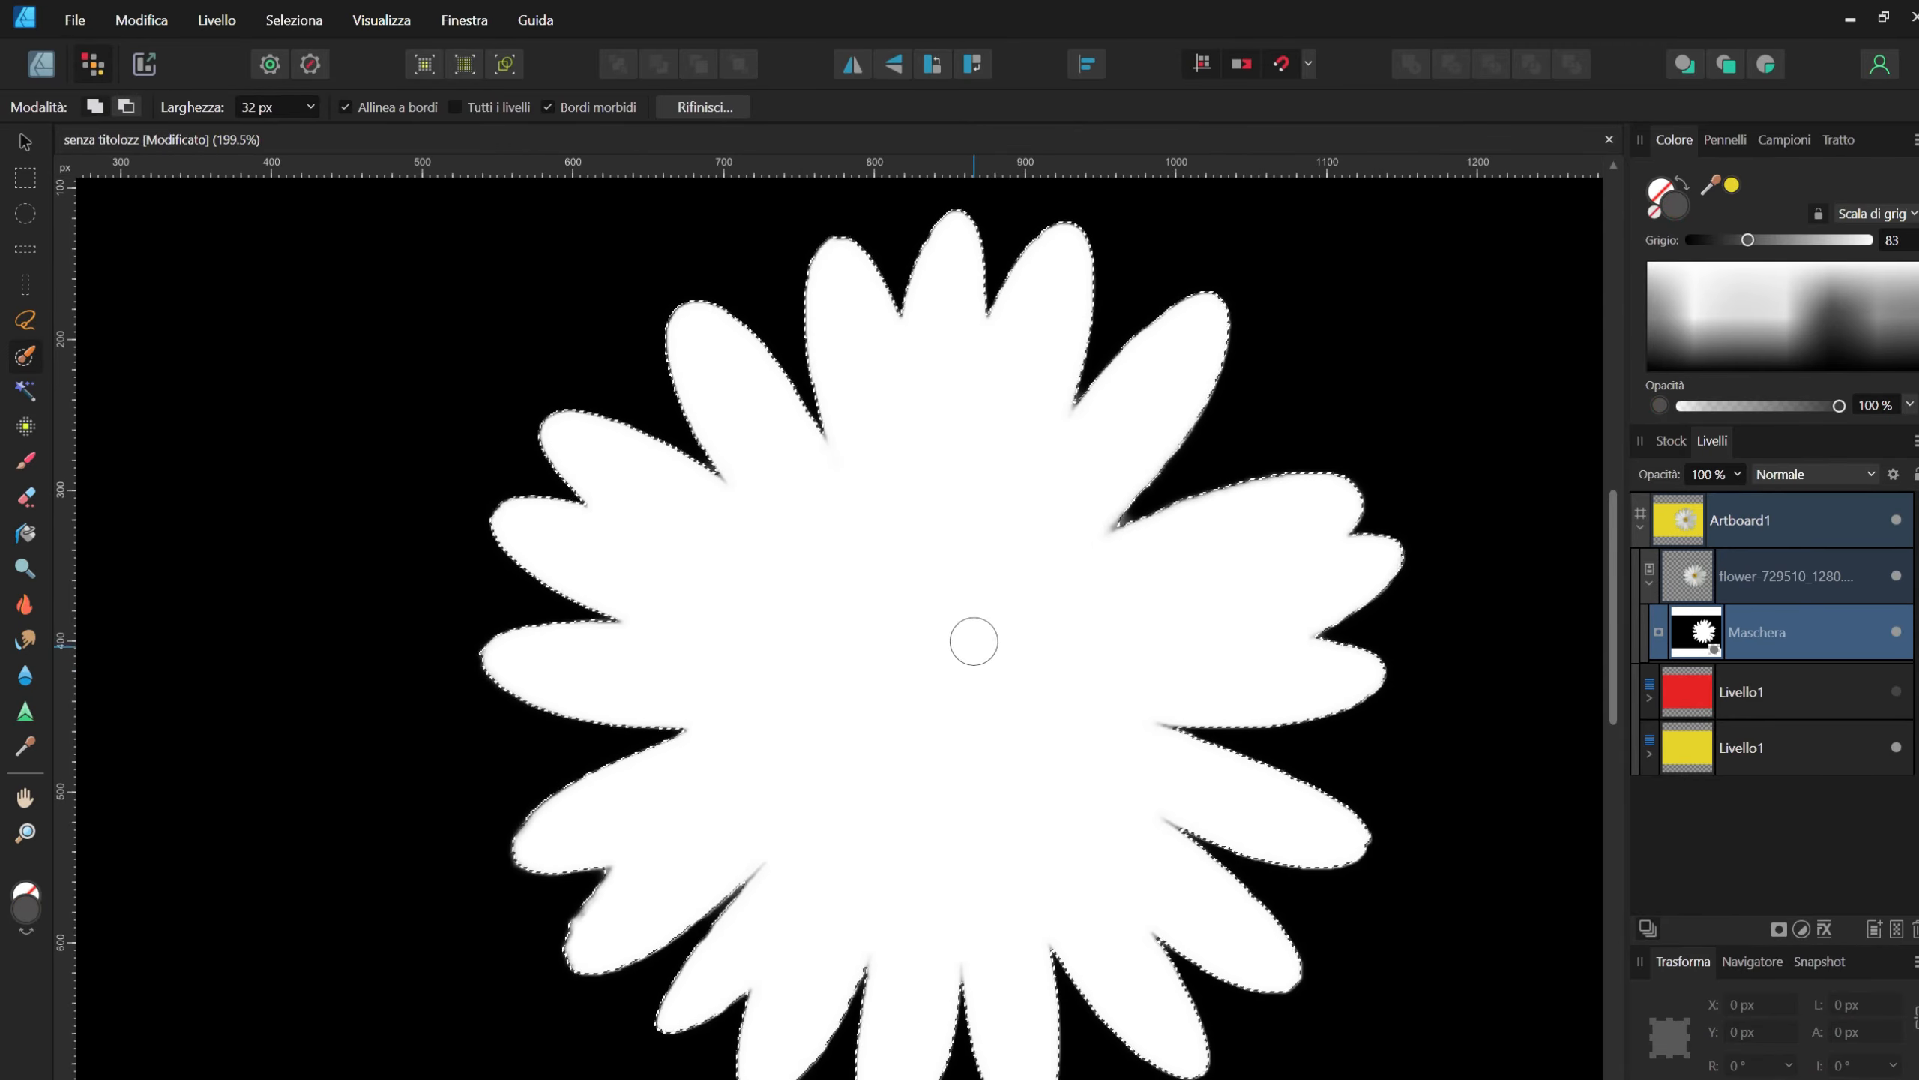
{"action": "key", "text": "b"}
{"action": "left_click", "coordinate": [914, 678]}
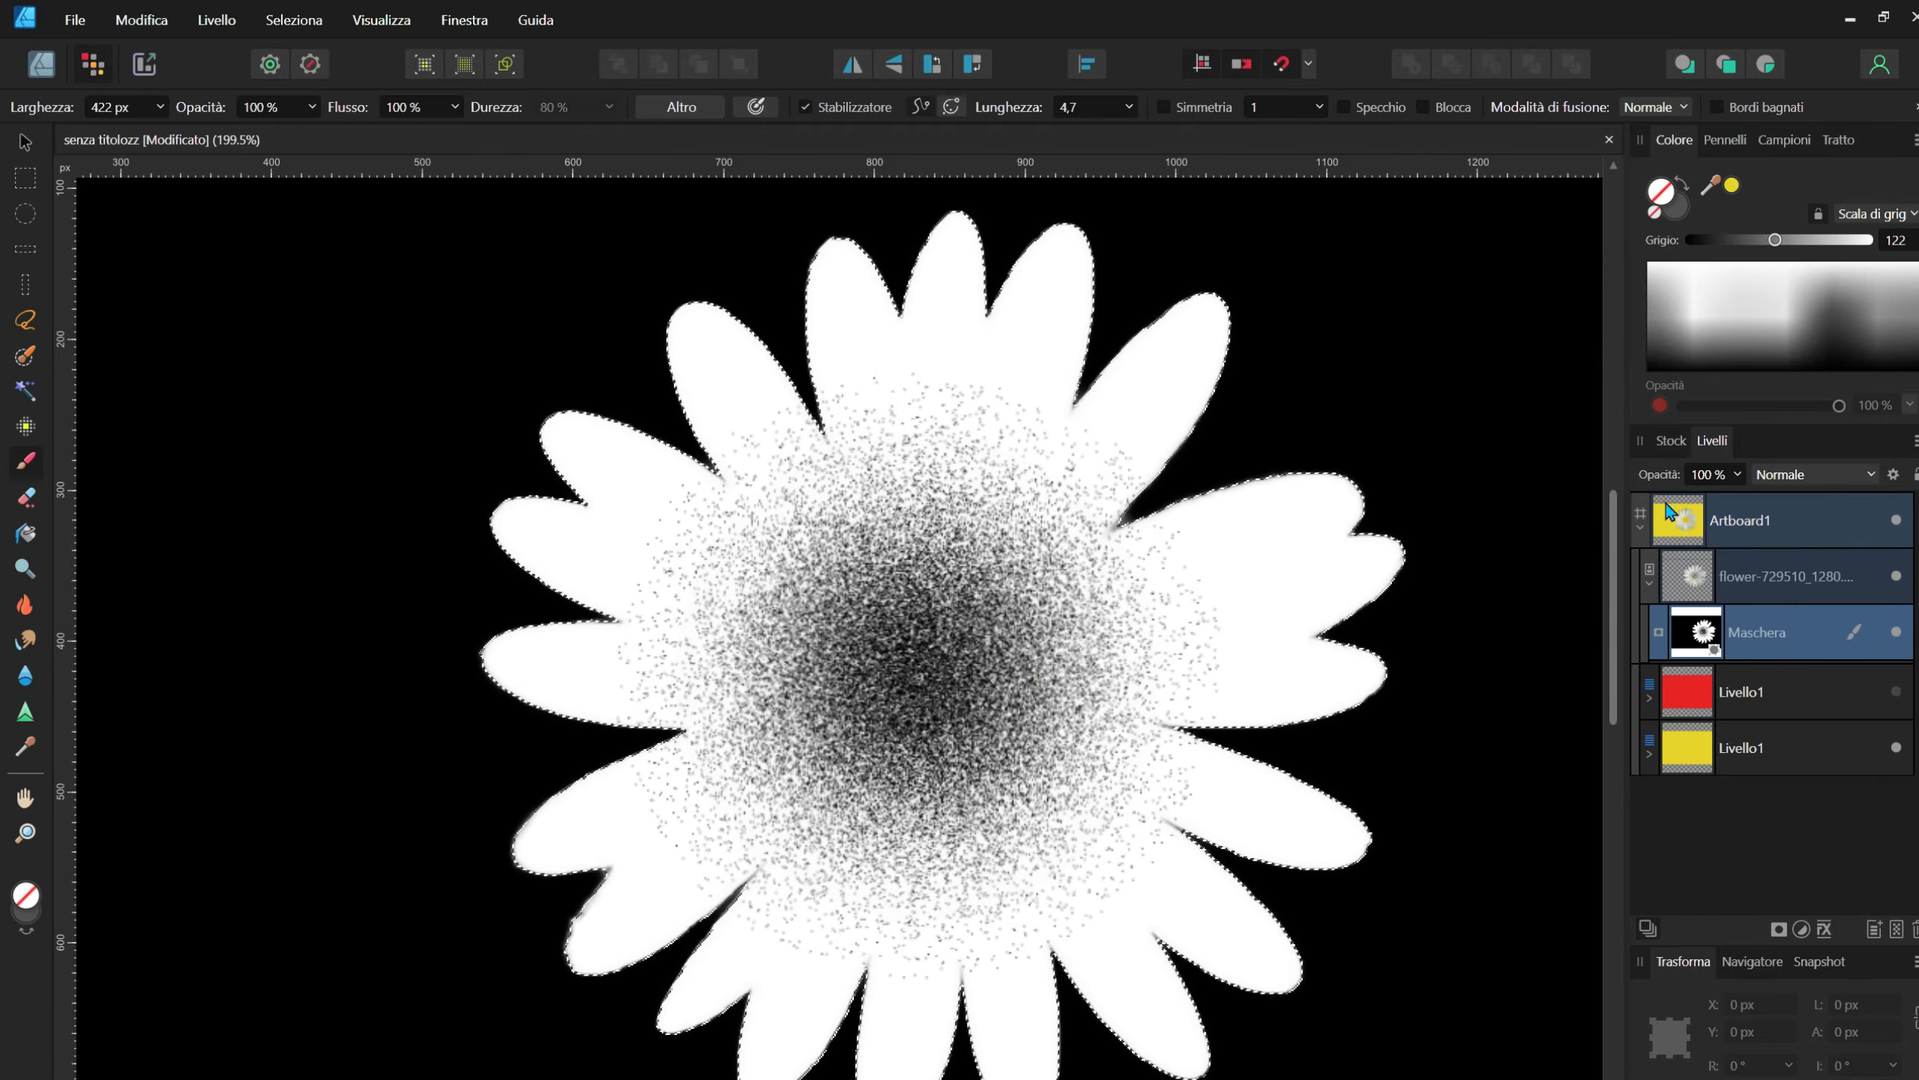
Step: Return from the mask view to the normal artwork and examine the painted centre of the daisy against the yellow background
{"action": "left_click", "coordinate": [1686, 644], "text": "alt"}
{"action": "scroll", "coordinate": [1093, 666], "scroll_direction": "down", "scroll_amount": 3}
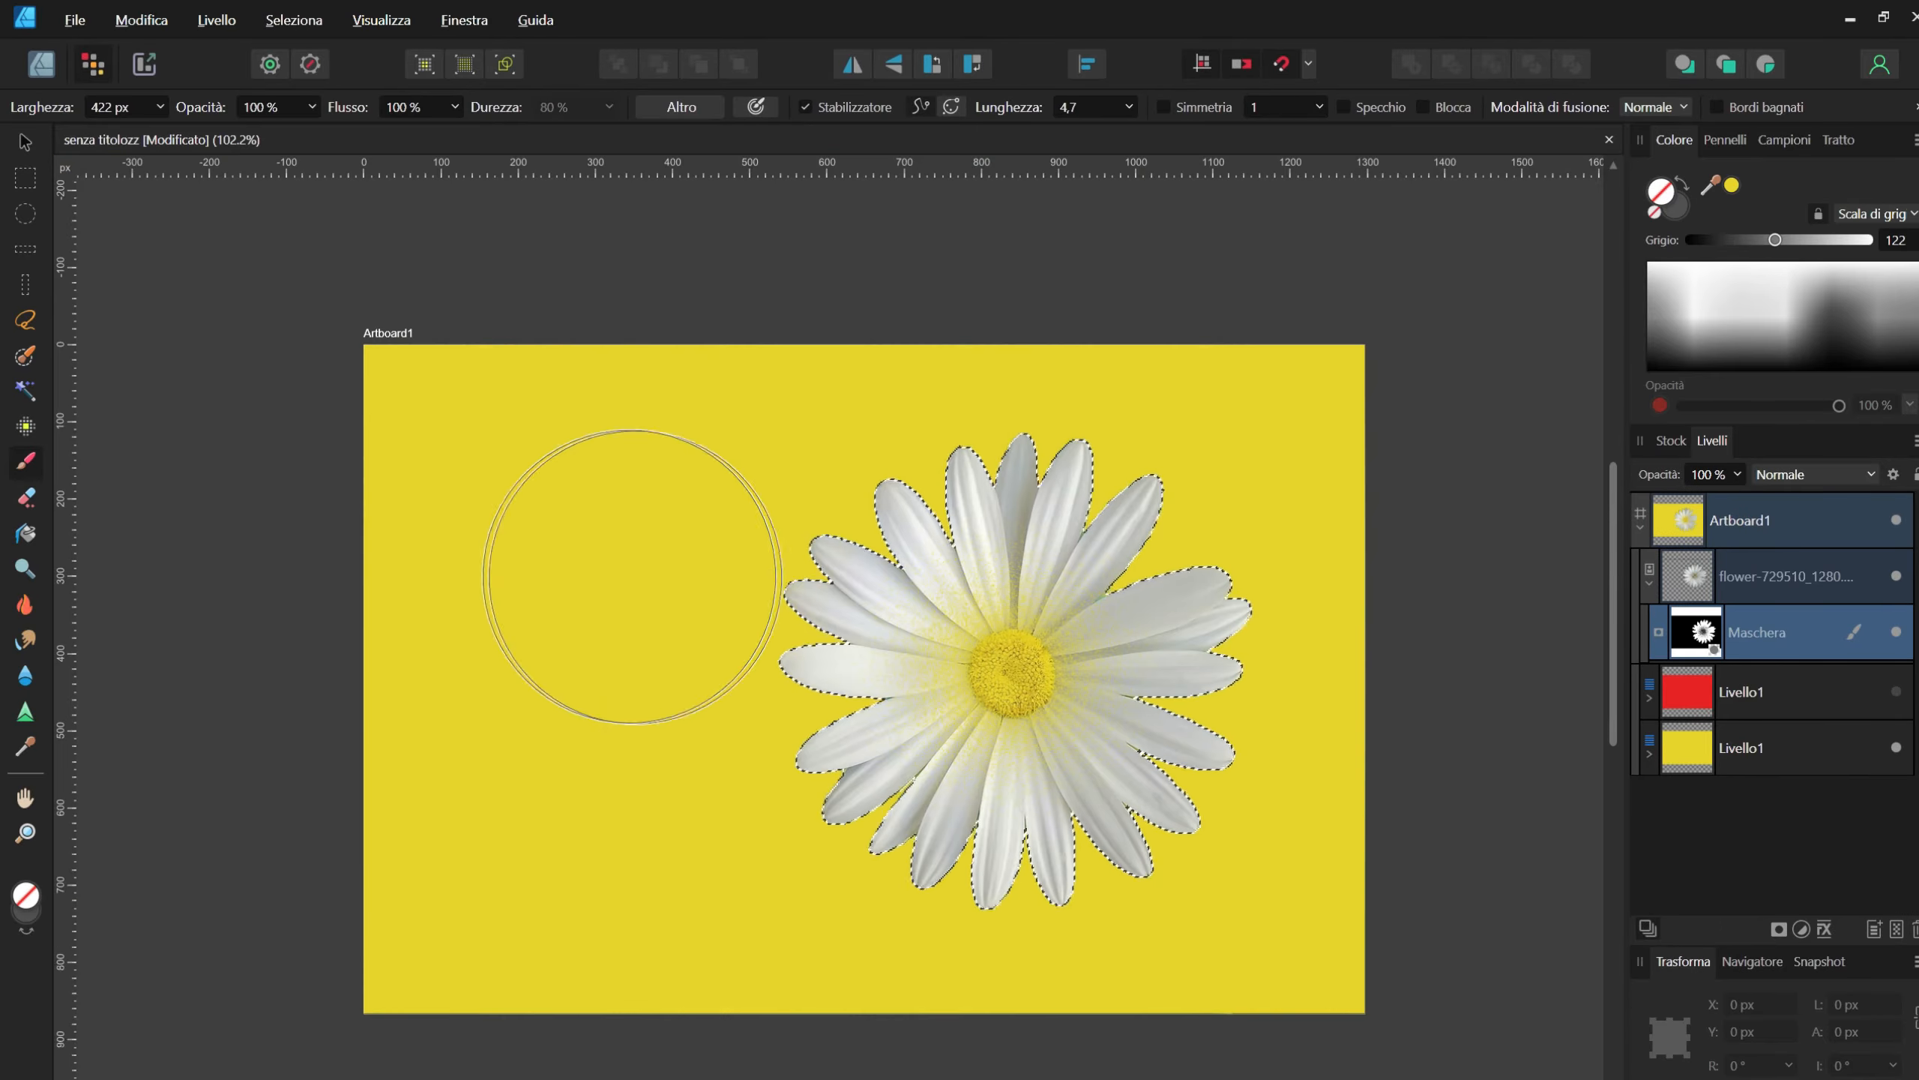
{"action": "scroll", "coordinate": [615, 563], "scroll_direction": "up", "scroll_amount": 2}
{"action": "scroll", "coordinate": [604, 532], "scroll_direction": "down", "scroll_amount": 3}
{"action": "scroll", "coordinate": [1019, 531], "scroll_direction": "up", "scroll_amount": 3}
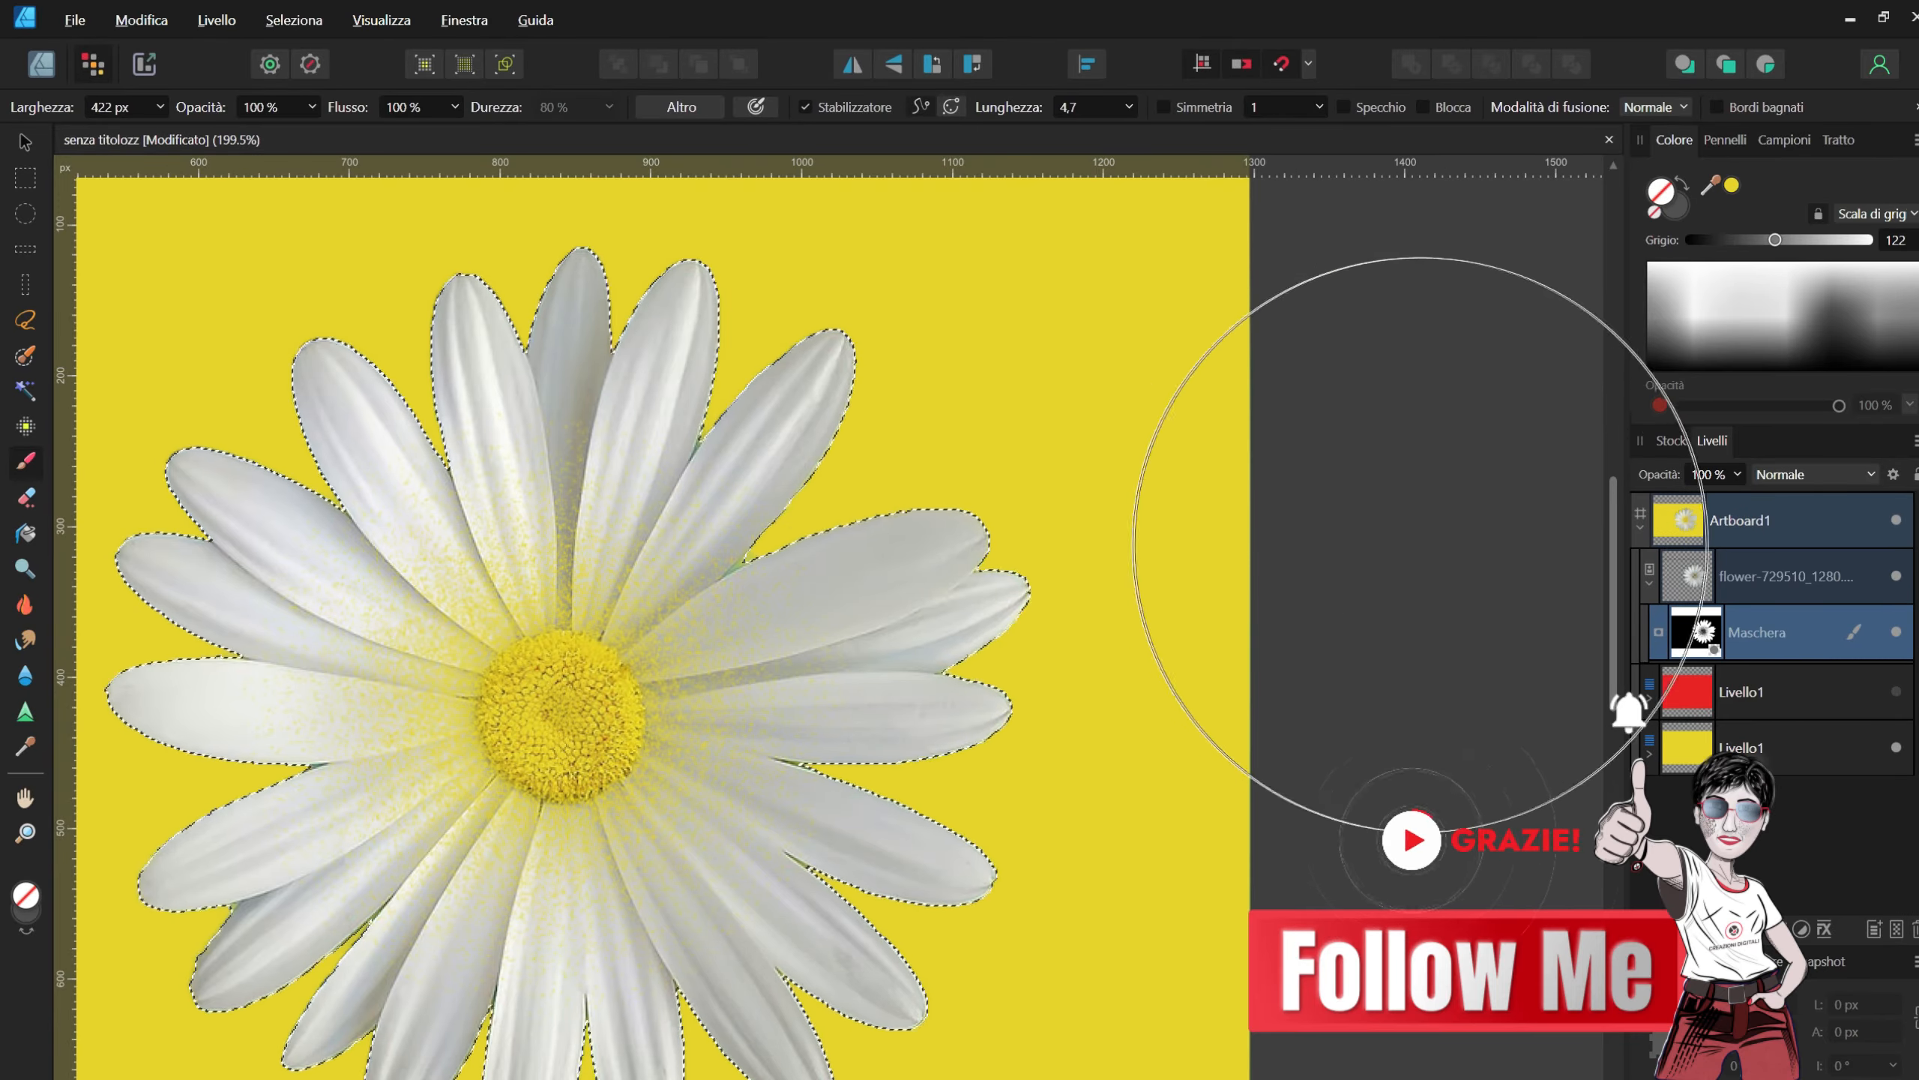
{"action": "scroll", "coordinate": [1370, 560], "scroll_direction": "down", "scroll_amount": 2}
{"action": "scroll", "coordinate": [1436, 544], "scroll_direction": "up", "scroll_amount": 2}
{"action": "scroll", "coordinate": [1534, 605], "scroll_direction": "down", "scroll_amount": 3}
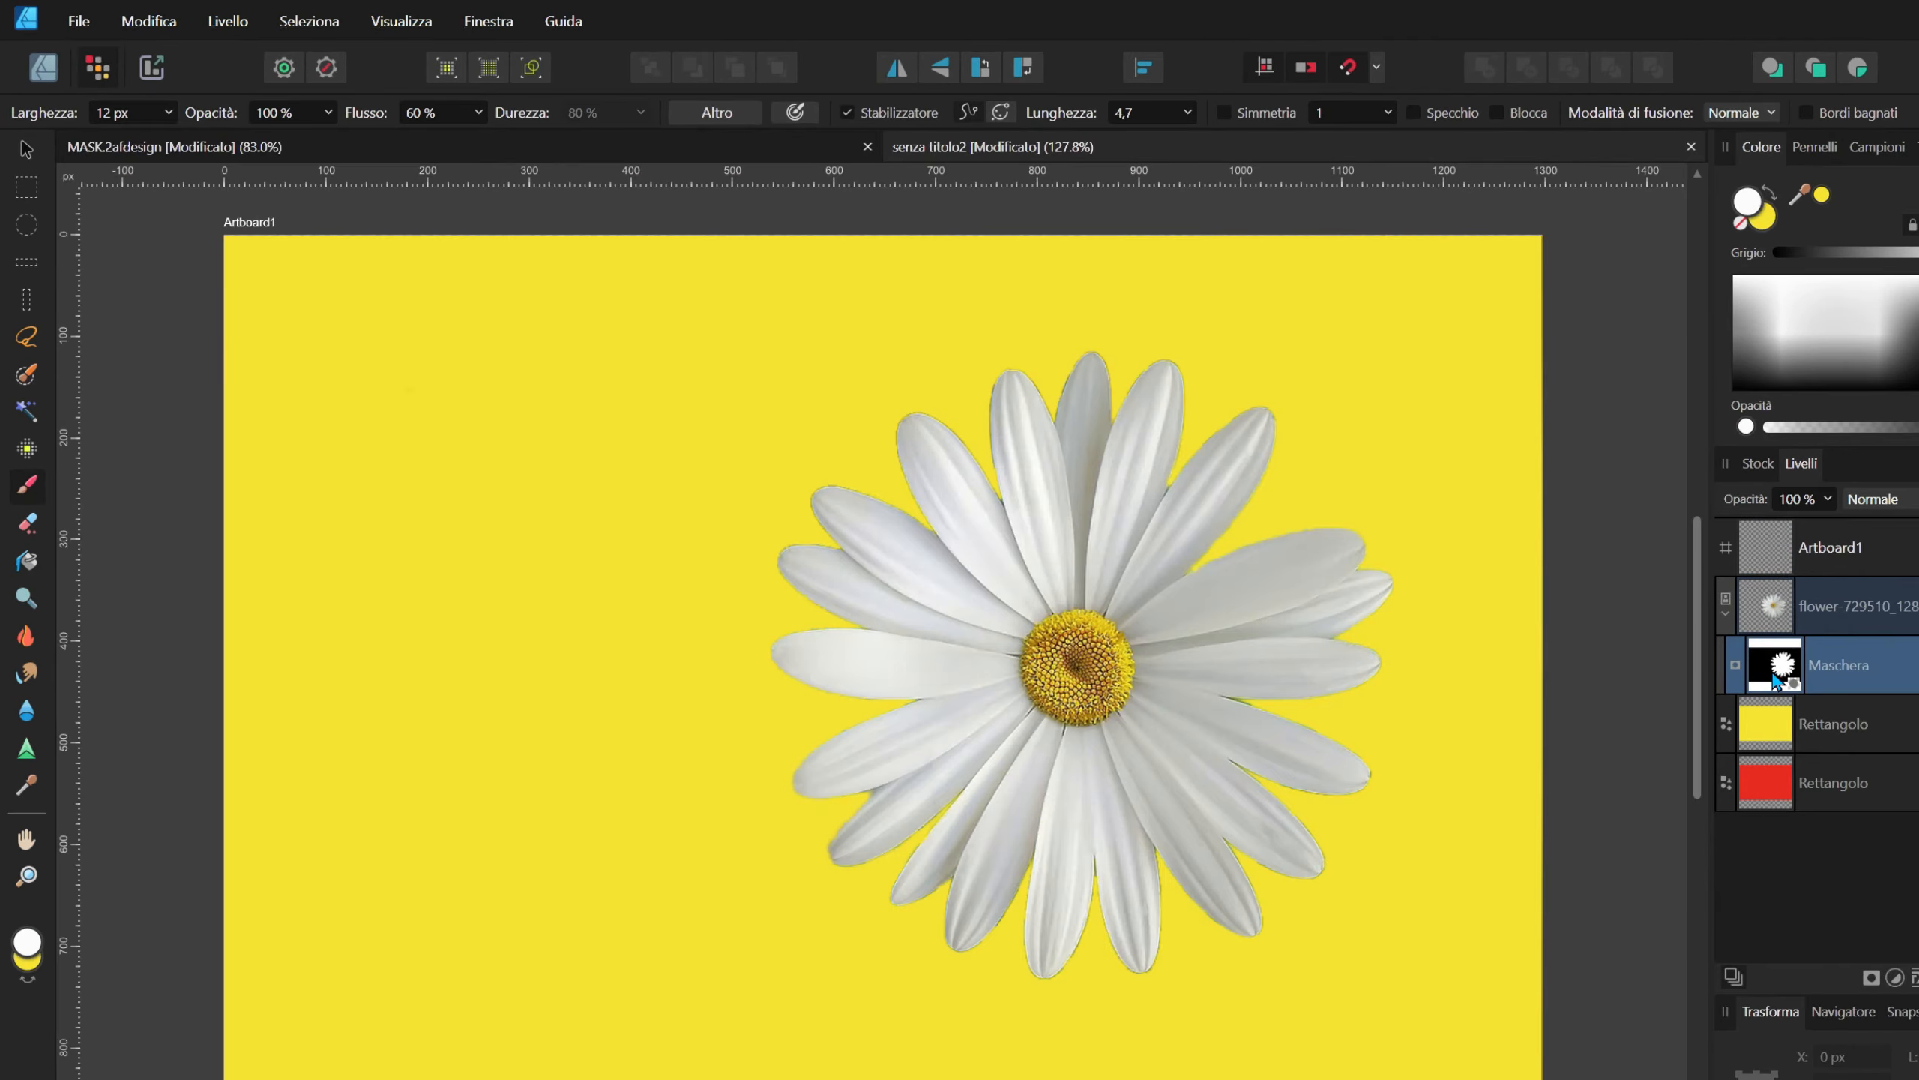
Step: Delete the flower photo's mask and the yellow and red rectangle layers
{"action": "right_click", "coordinate": [1781, 681]}
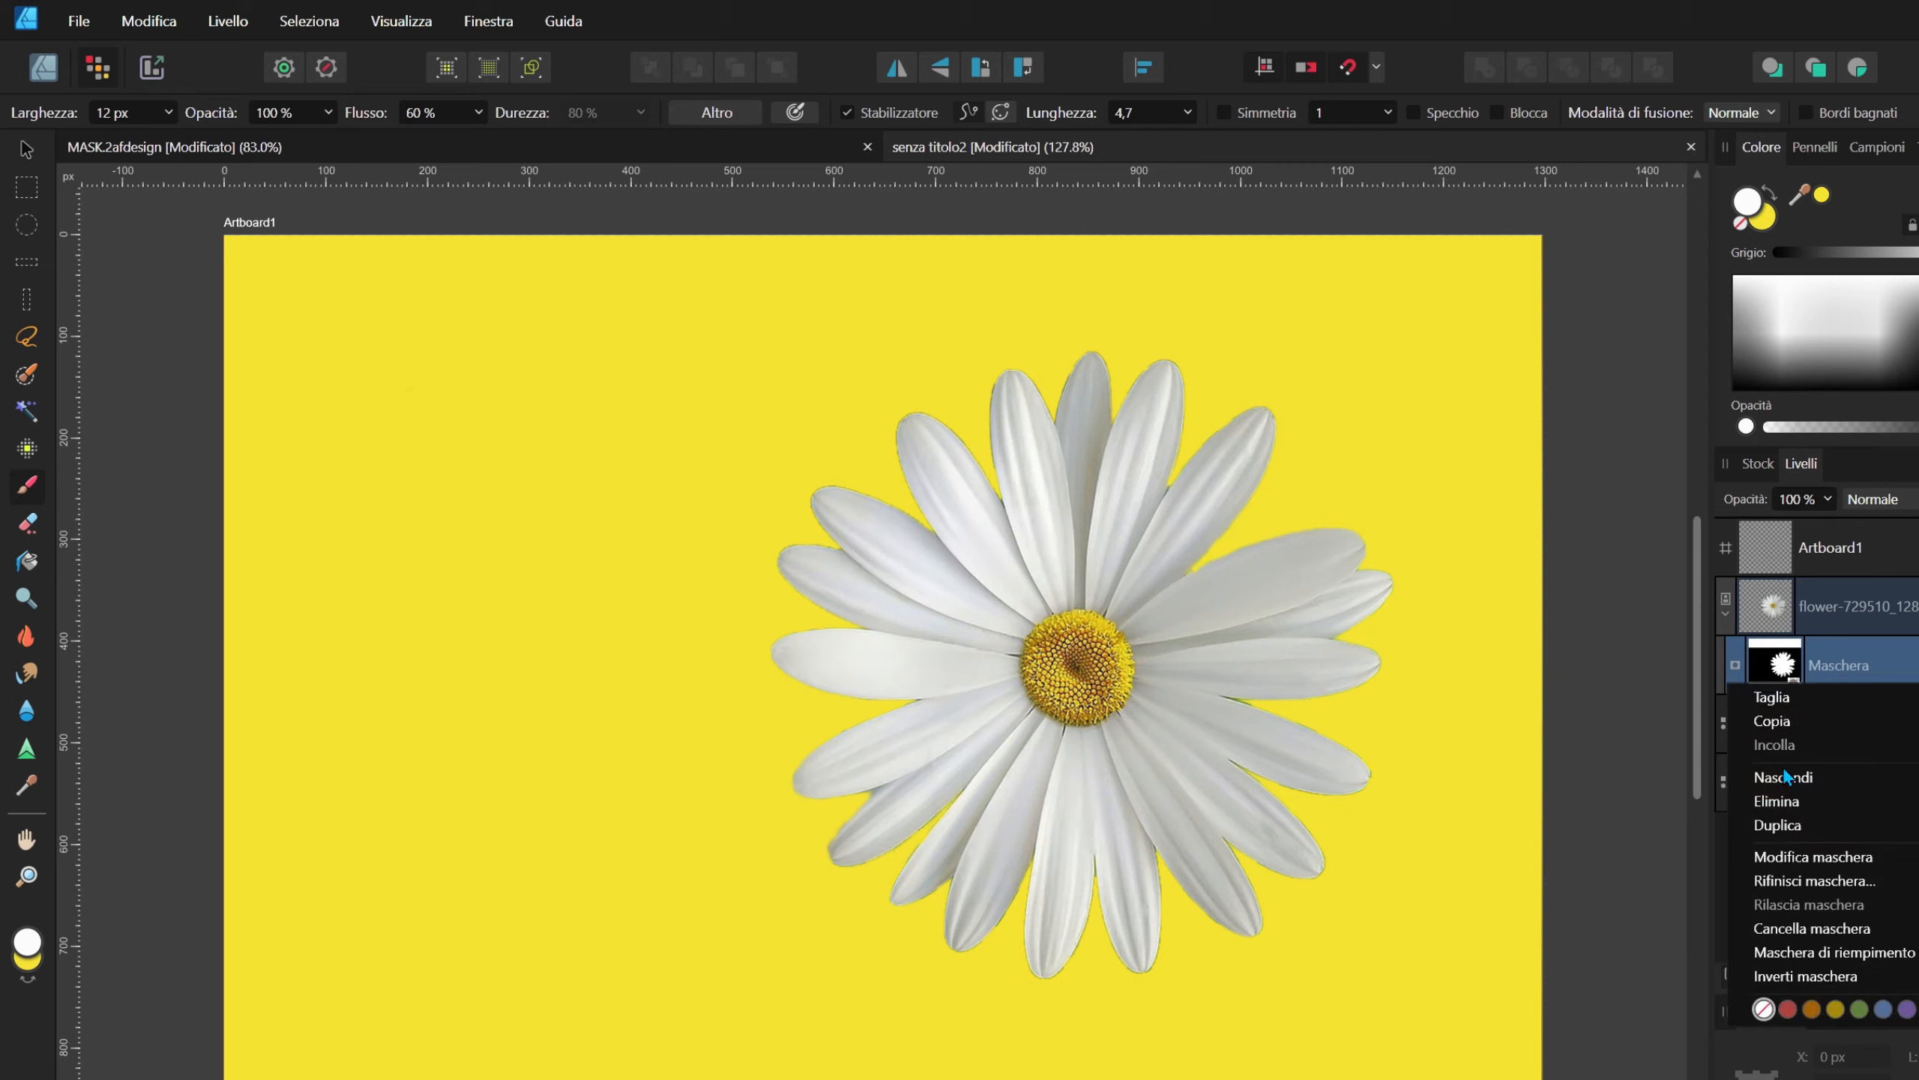
{"action": "left_click", "coordinate": [1796, 803]}
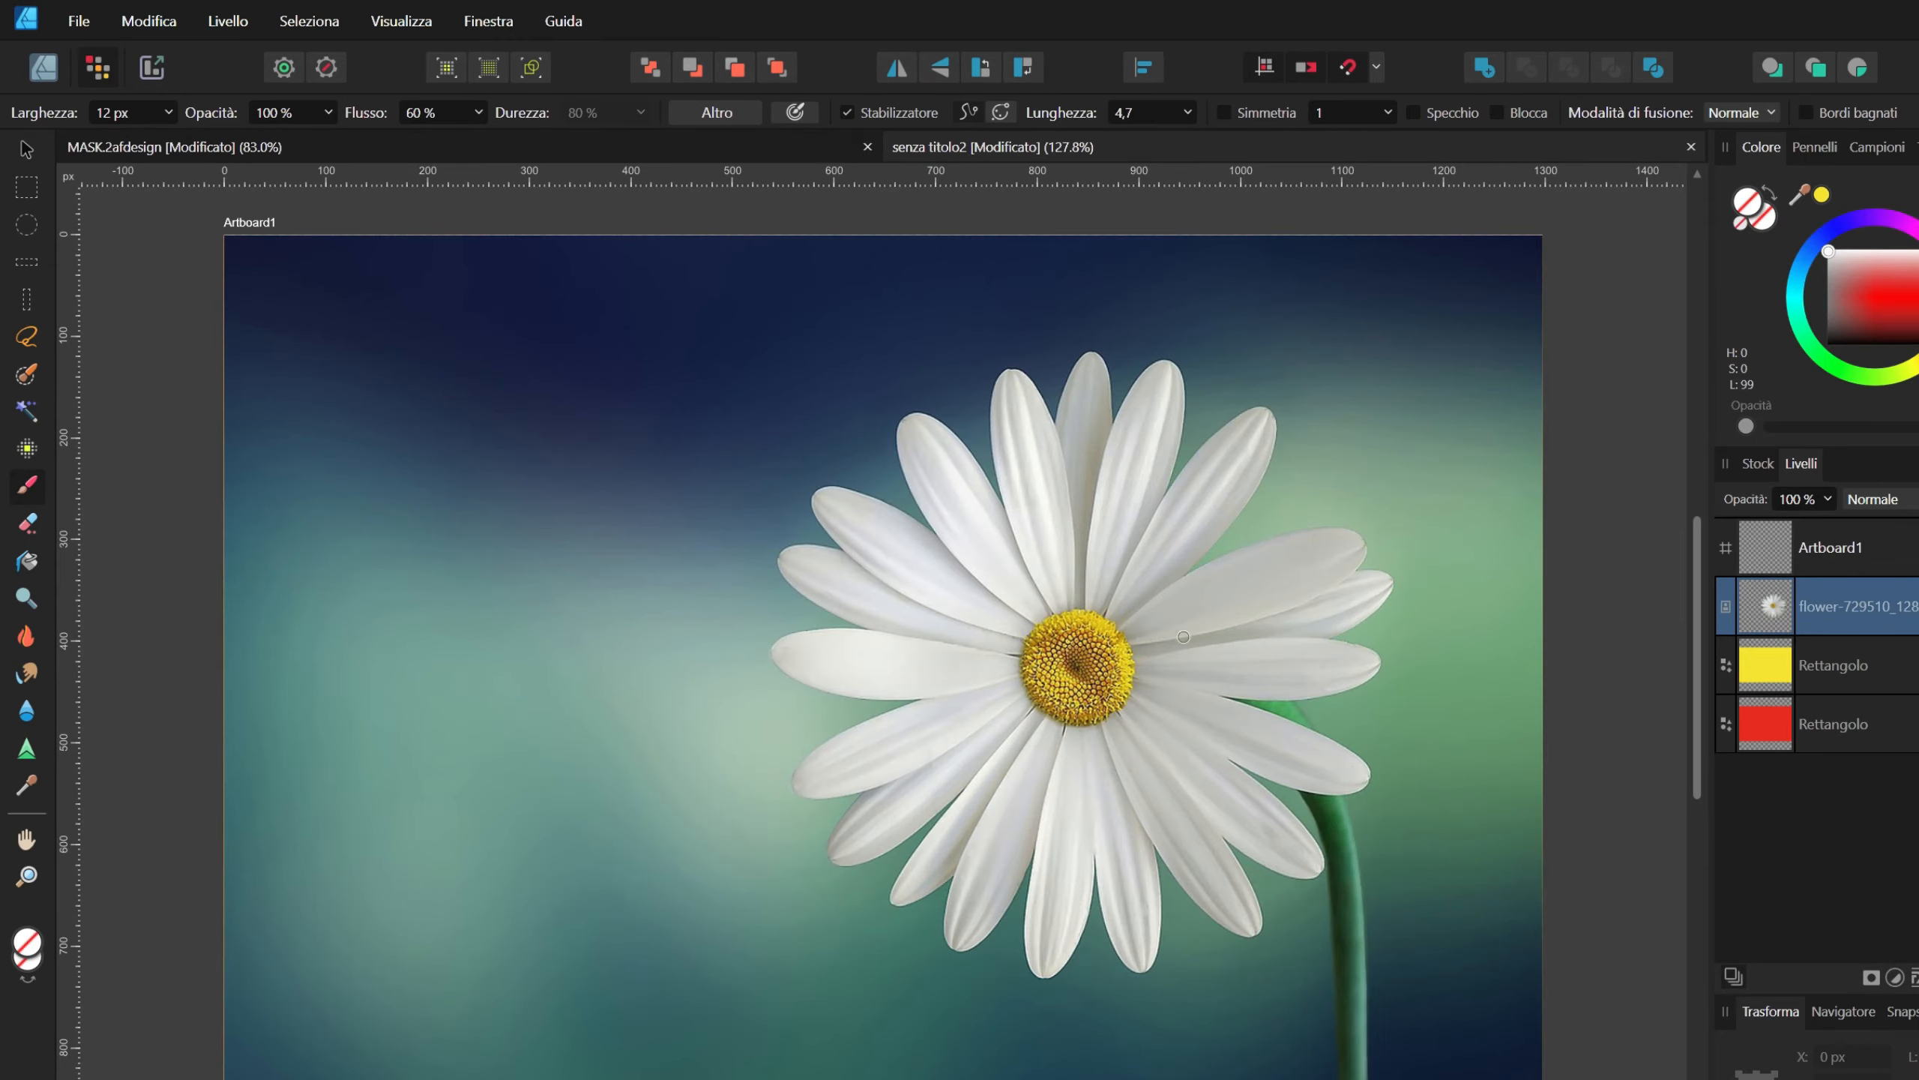
{"action": "left_click", "coordinate": [1785, 690]}
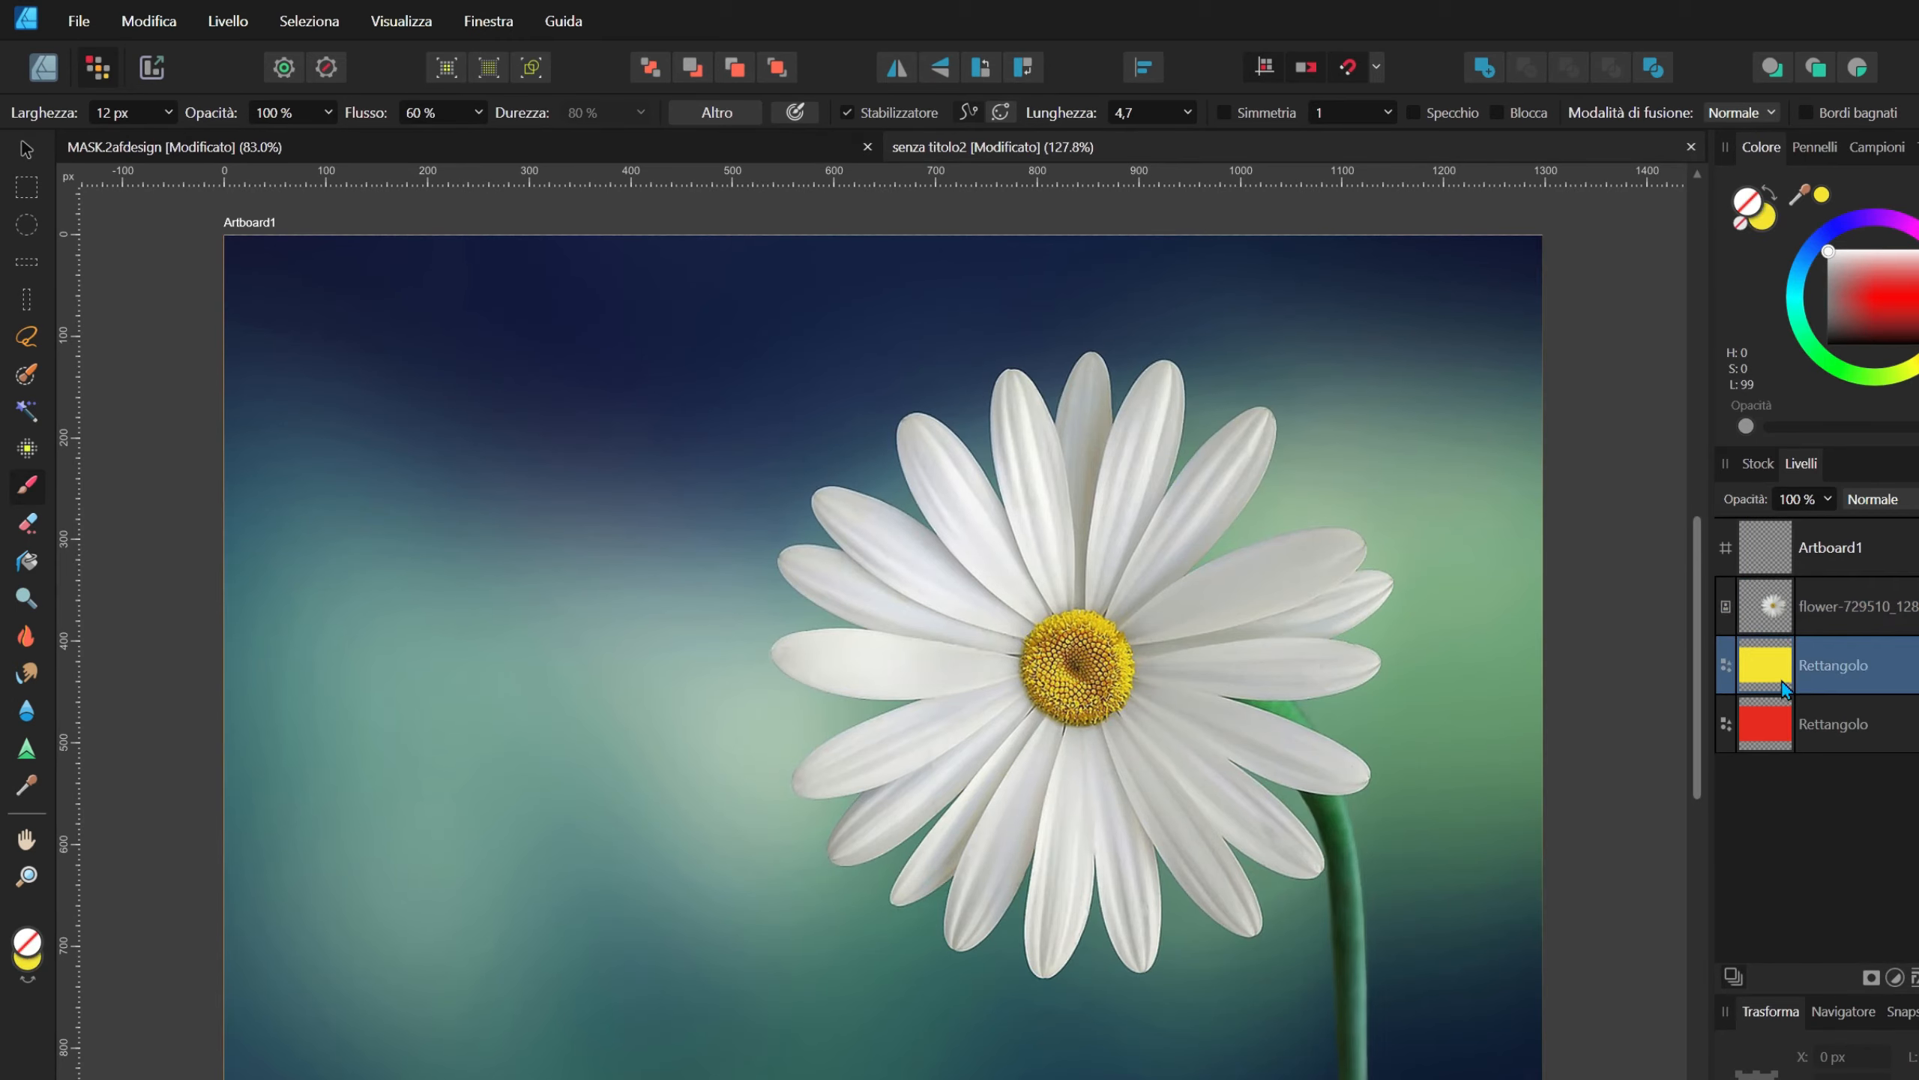
{"action": "left_click", "coordinate": [1803, 732], "text": "shift"}
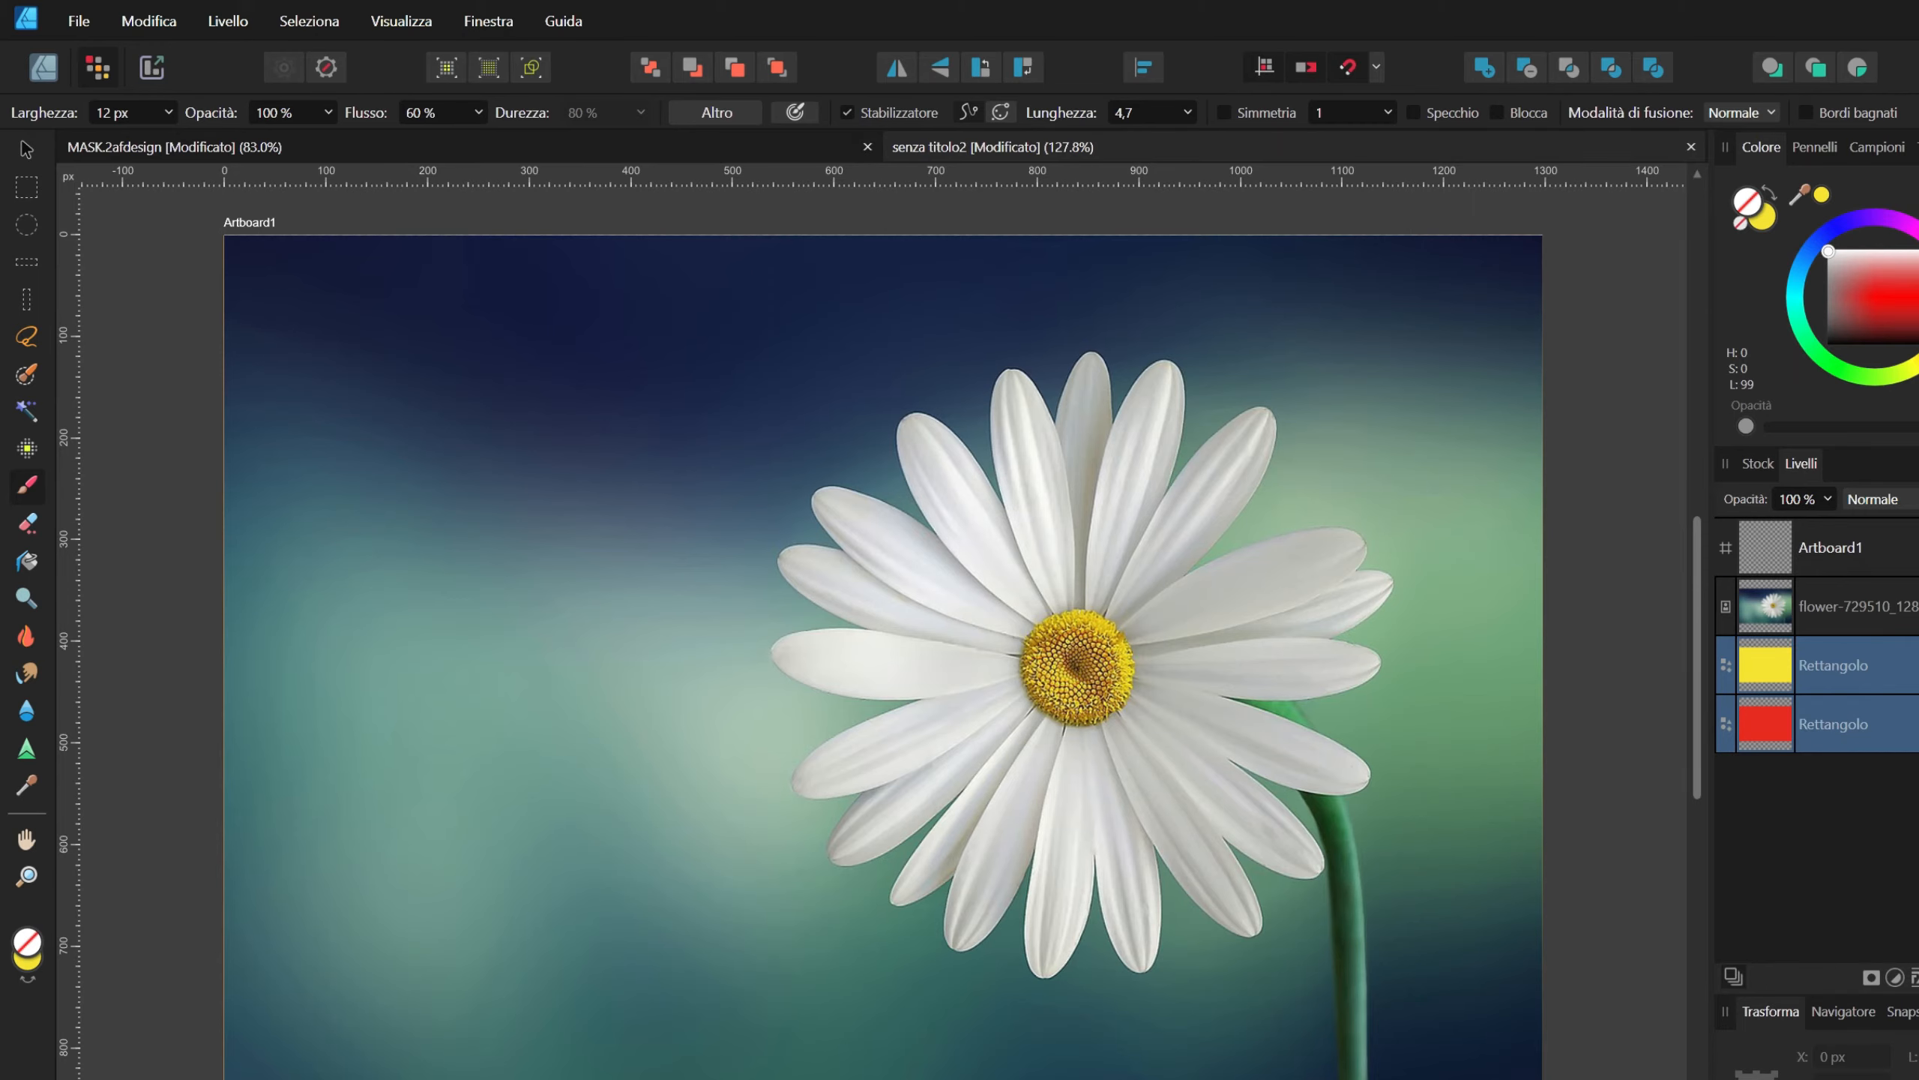
{"action": "key", "text": "Delete"}
{"action": "key", "text": "v"}
{"action": "left_click", "coordinate": [1087, 542]}
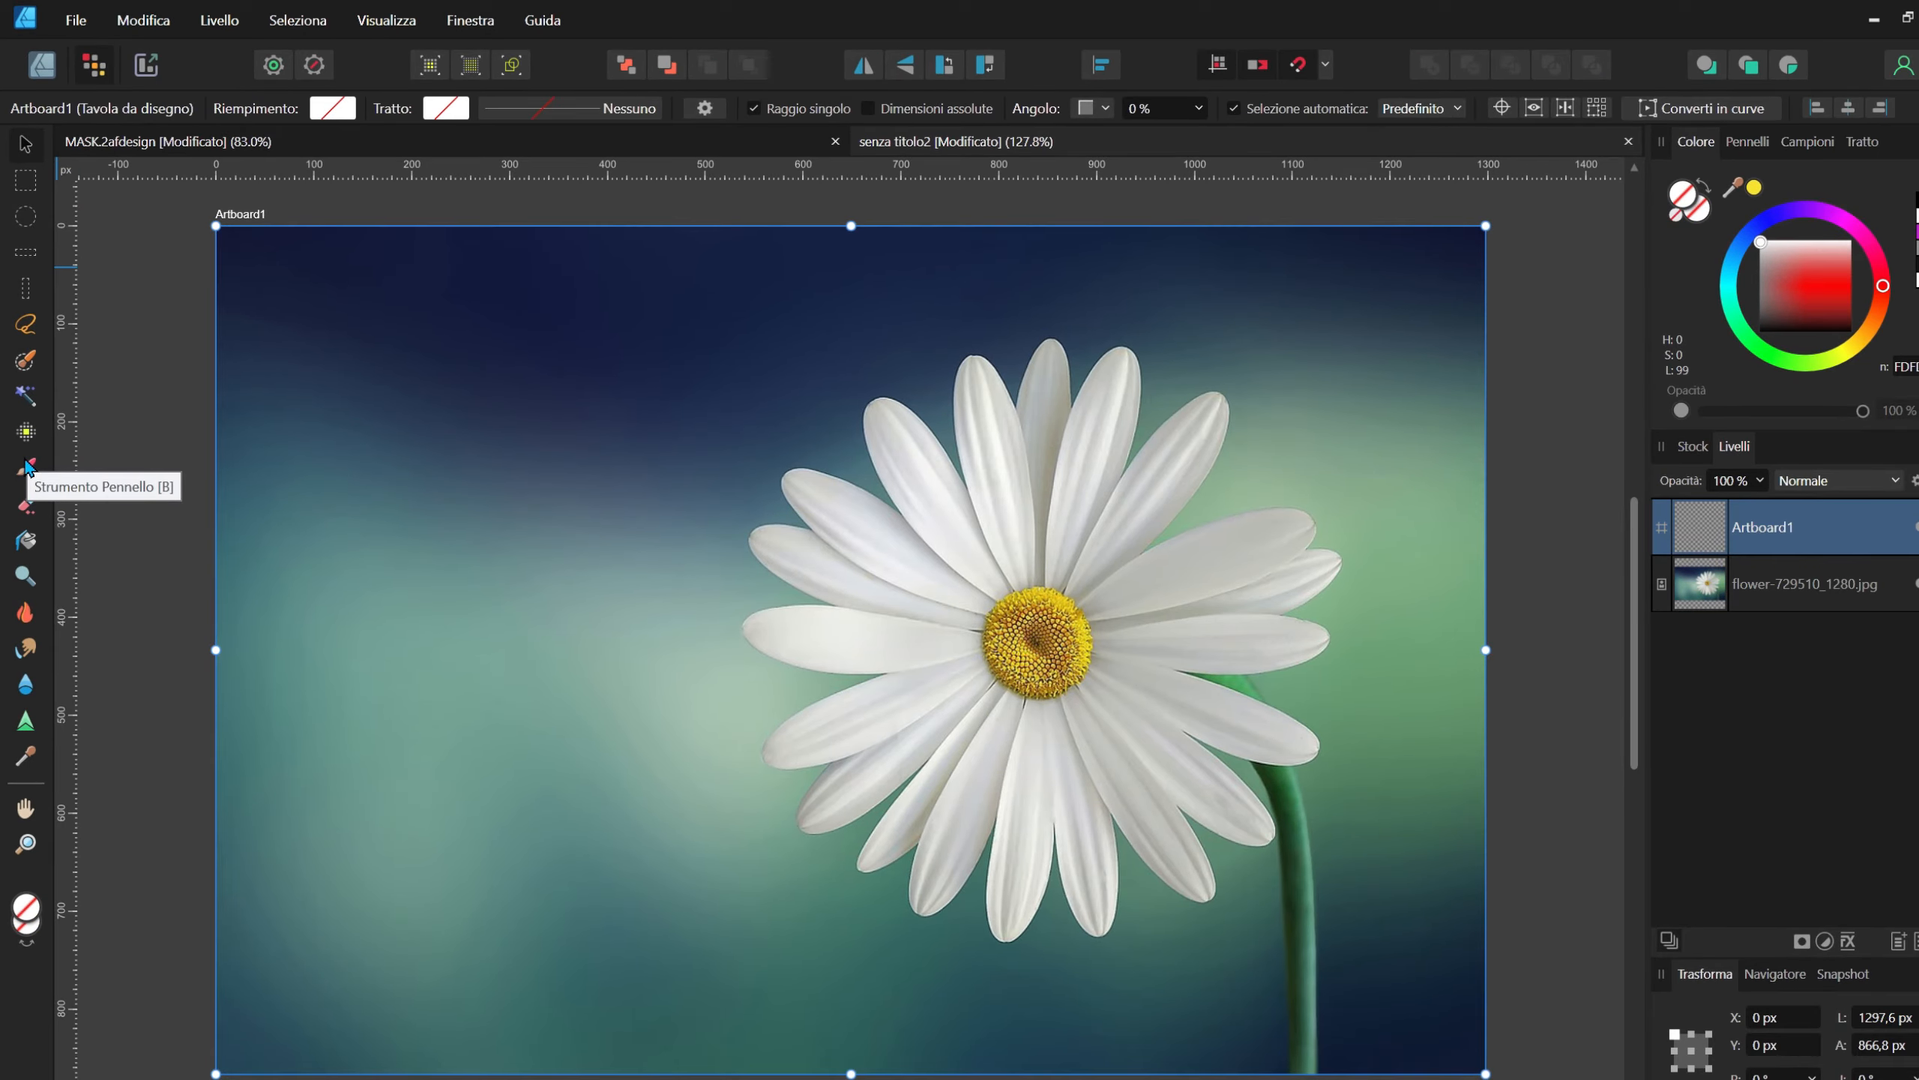
Step: Make the flower photo the active layer and choose the 128 px Aerografo 04 brush for the Brush tool
{"action": "left_click", "coordinate": [26, 466]}
{"action": "left_click", "coordinate": [1708, 583]}
{"action": "left_click", "coordinate": [1747, 142]}
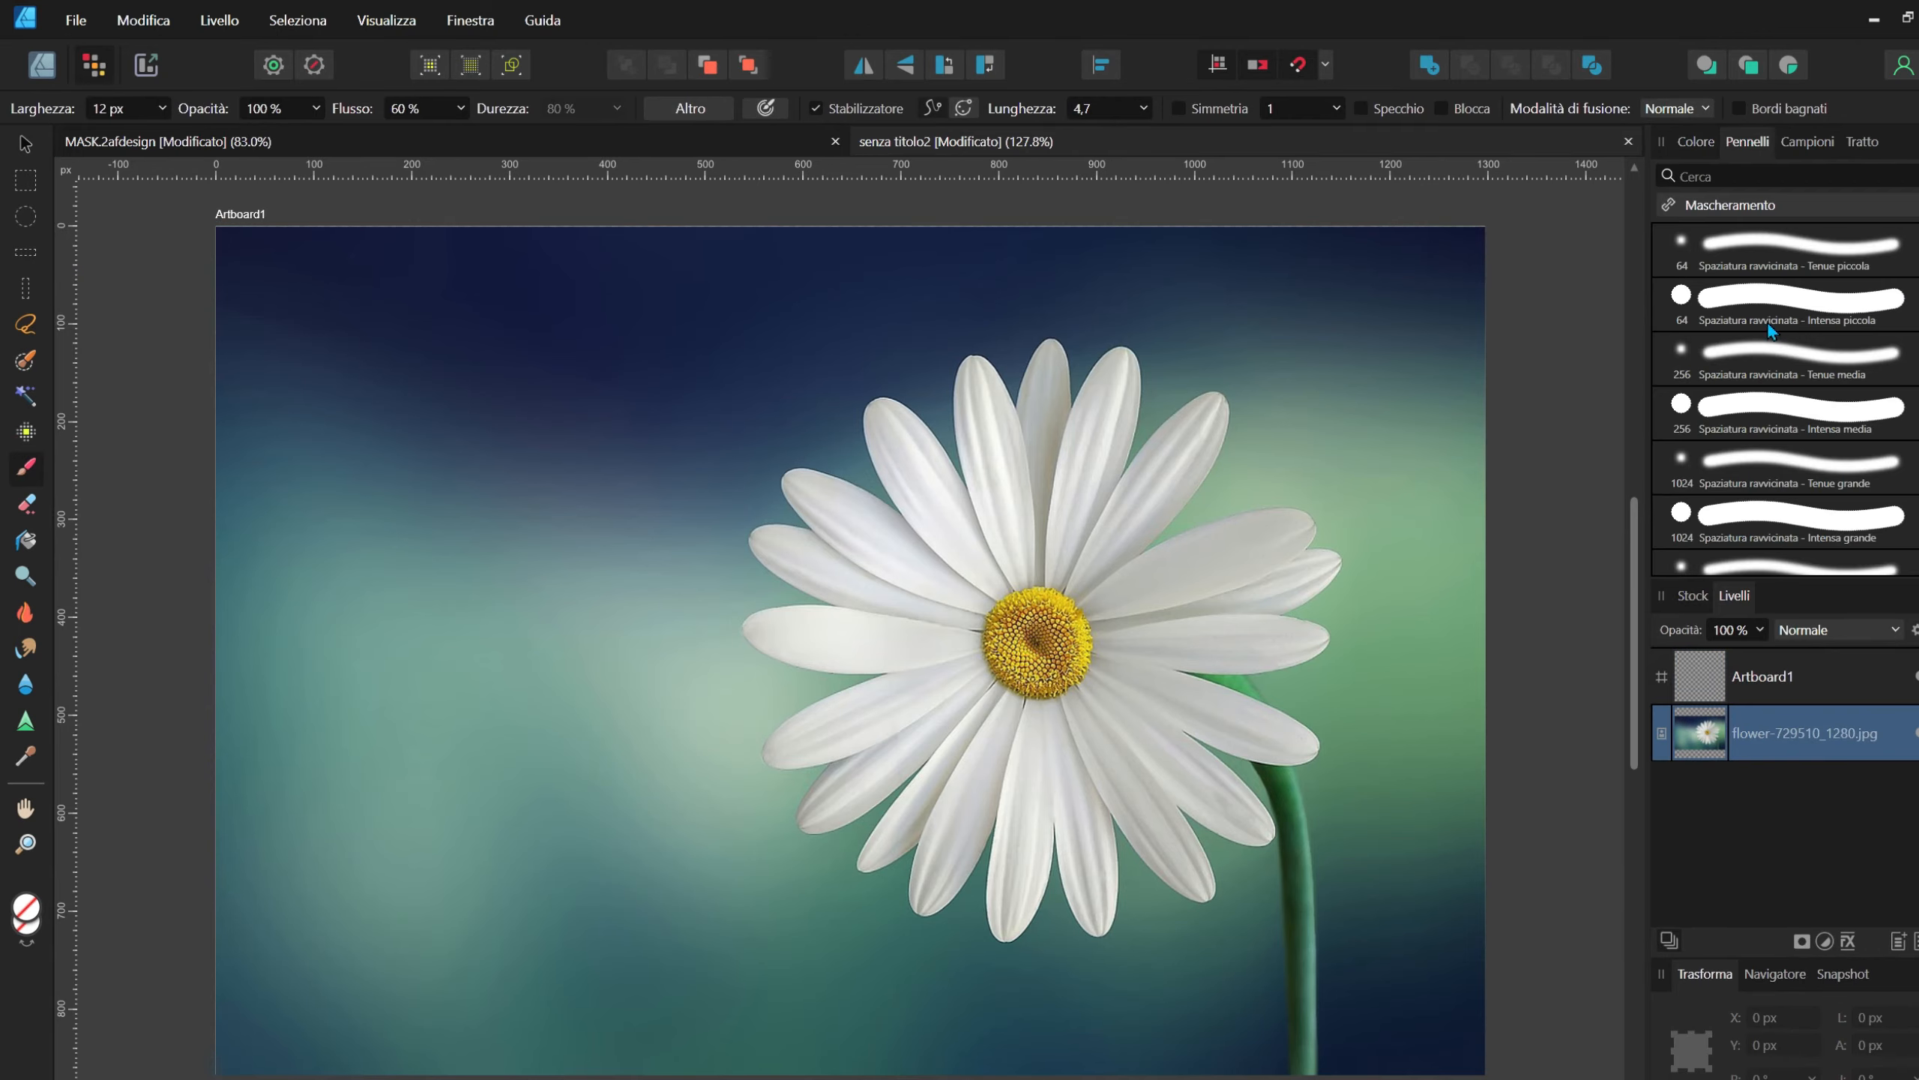
{"action": "left_click", "coordinate": [1729, 204]}
{"action": "left_click", "coordinate": [1736, 477]}
{"action": "scroll", "coordinate": [1756, 348], "scroll_direction": "down", "scroll_amount": 1}
{"action": "scroll", "coordinate": [1771, 386], "scroll_direction": "up", "scroll_amount": 1}
{"action": "left_click", "coordinate": [1782, 415]}
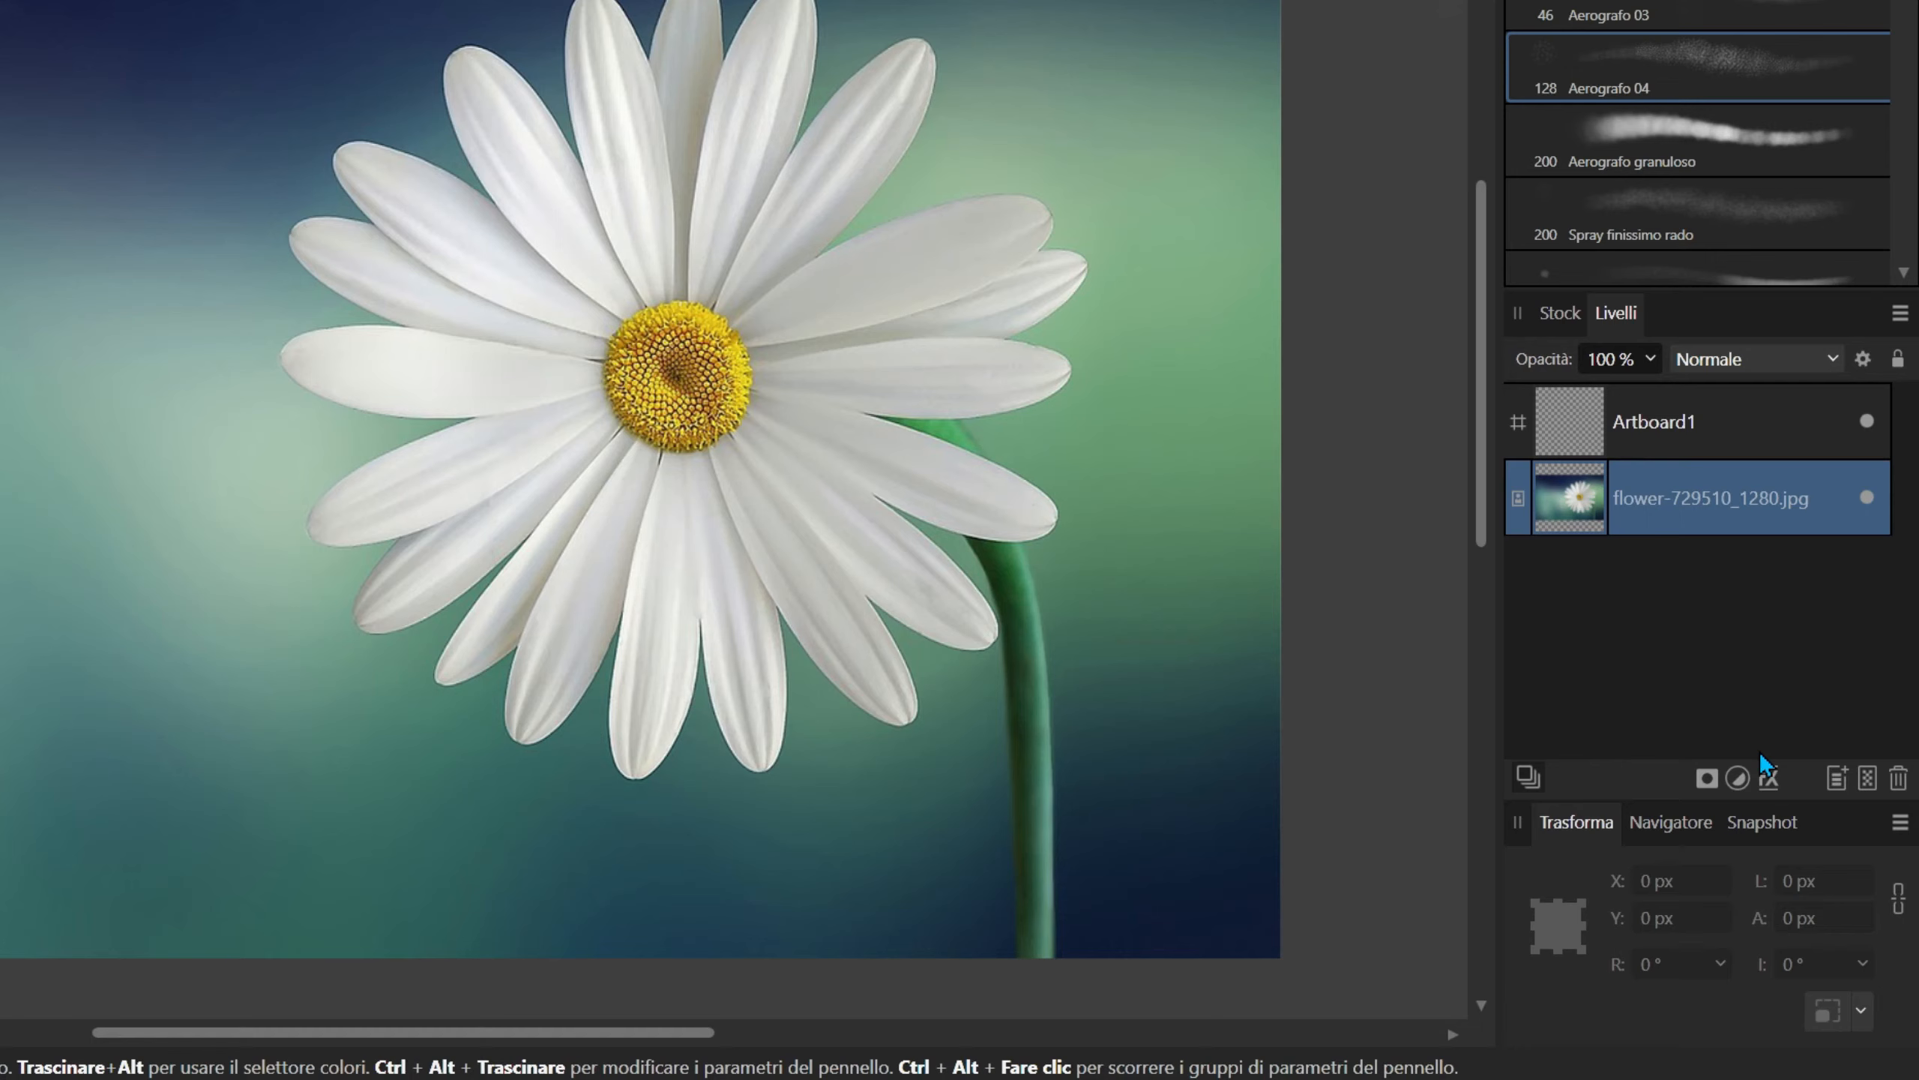
Step: Add a new layer directly above the flower photo and spray red D70E11 paint loosely over the daisy's petals and centre
{"action": "left_click", "coordinate": [1833, 780]}
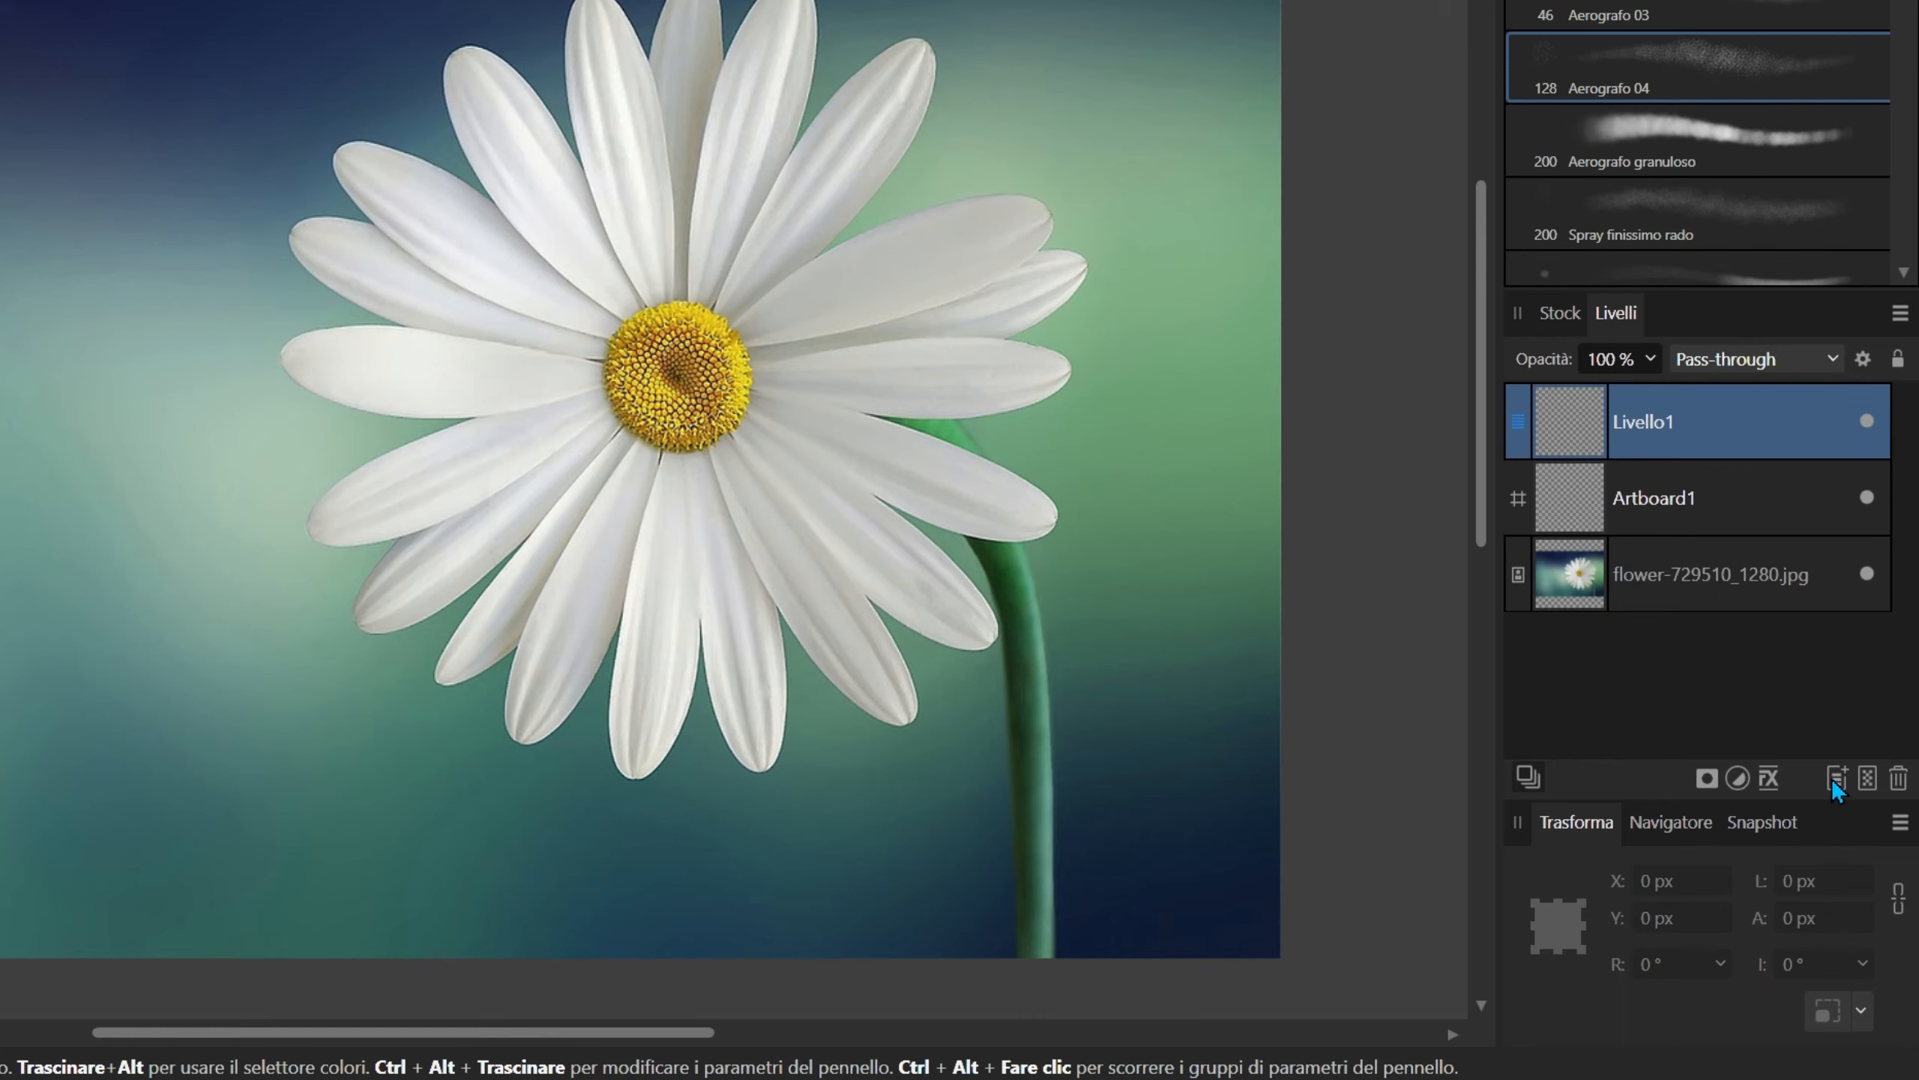
{"action": "left_click_drag", "start_coordinate": [1575, 450], "coordinate": [1575, 546]}
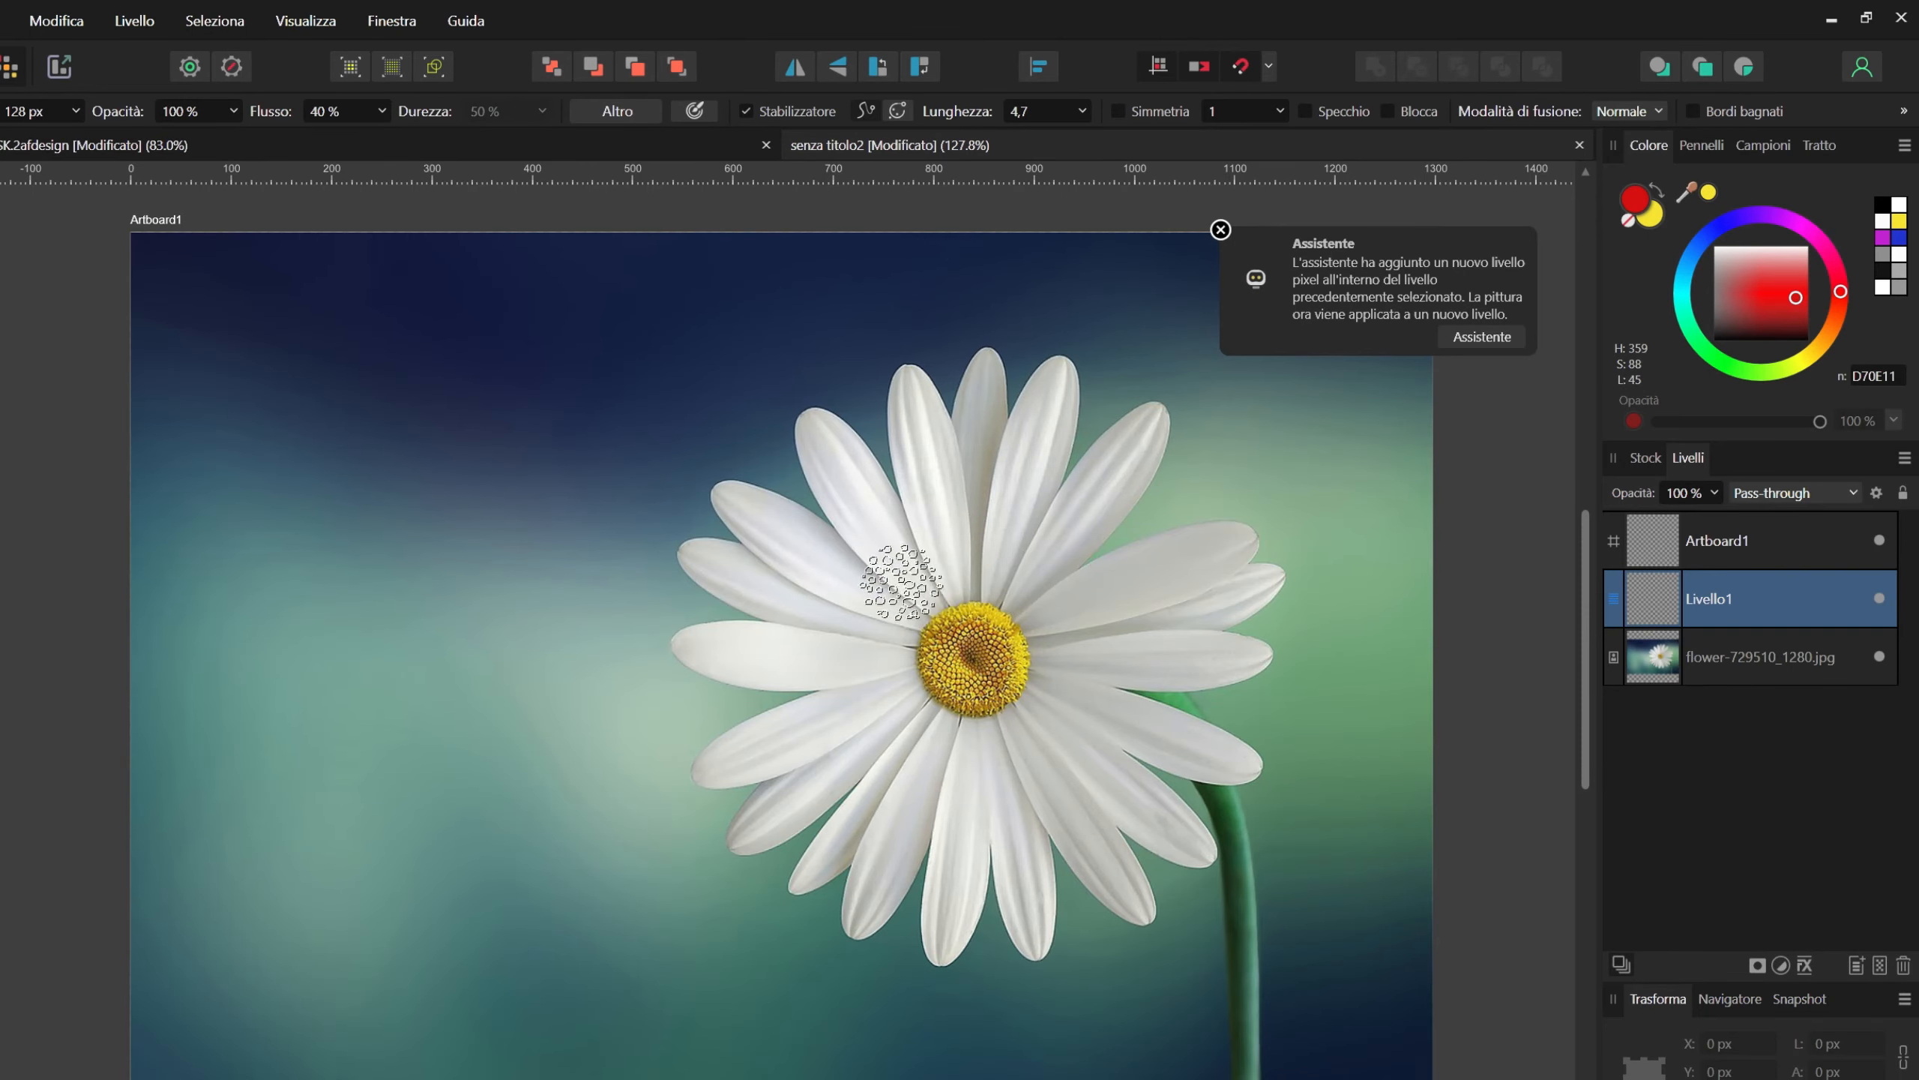
{"action": "mouse_move", "coordinate": [901, 582]}
{"action": "left_mouse_down"}
{"action": "mouse_move", "coordinate": [831, 575]}
{"action": "mouse_move", "coordinate": [808, 533]}
{"action": "mouse_move", "coordinate": [990, 473]}
{"action": "mouse_move", "coordinate": [1239, 608]}
{"action": "mouse_move", "coordinate": [714, 671]}
{"action": "mouse_move", "coordinate": [1094, 565]}
{"action": "mouse_move", "coordinate": [915, 489]}
{"action": "mouse_move", "coordinate": [1132, 896]}
{"action": "mouse_move", "coordinate": [938, 605]}
{"action": "mouse_move", "coordinate": [1147, 406]}
{"action": "mouse_move", "coordinate": [1251, 956]}
{"action": "left_mouse_up"}
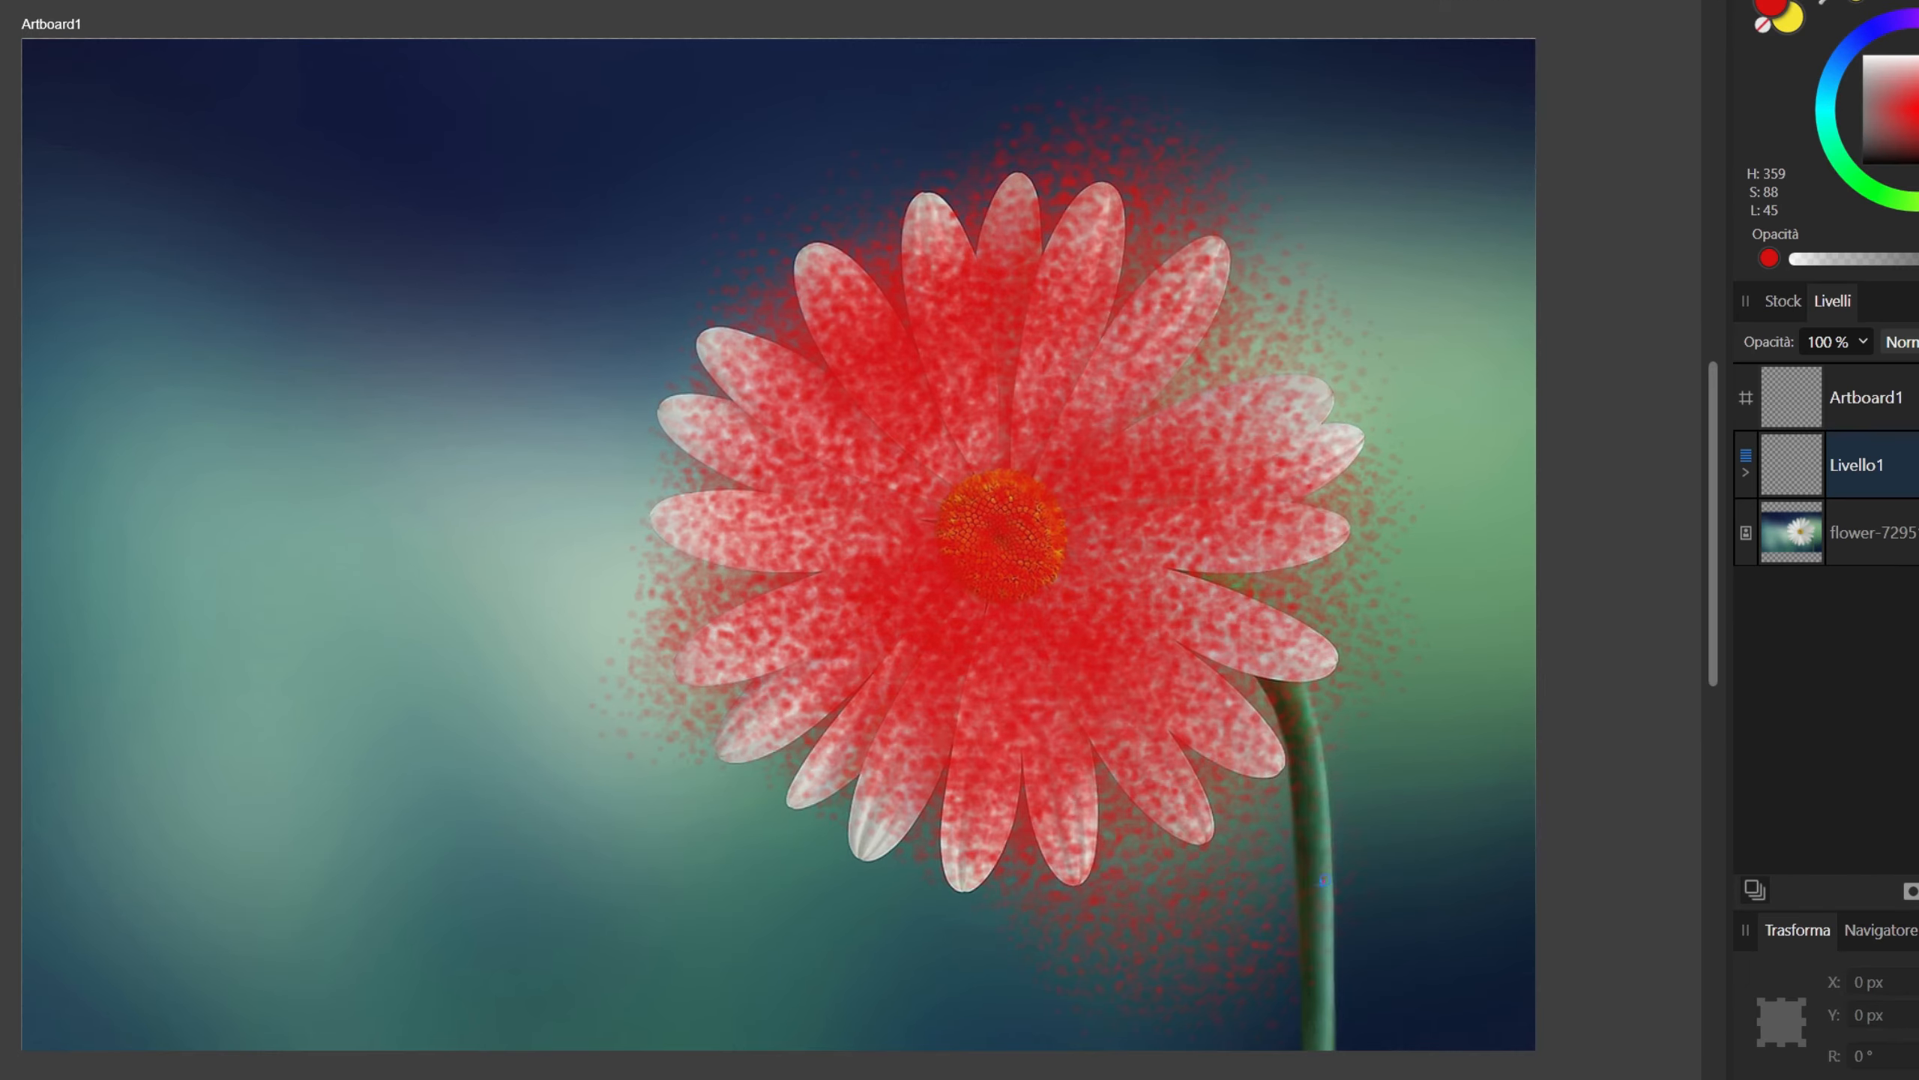
{"action": "mouse_move", "coordinate": [1324, 880]}
{"action": "left_mouse_down"}
{"action": "mouse_move", "coordinate": [1244, 435]}
{"action": "mouse_move", "coordinate": [1133, 461]}
{"action": "left_mouse_up"}
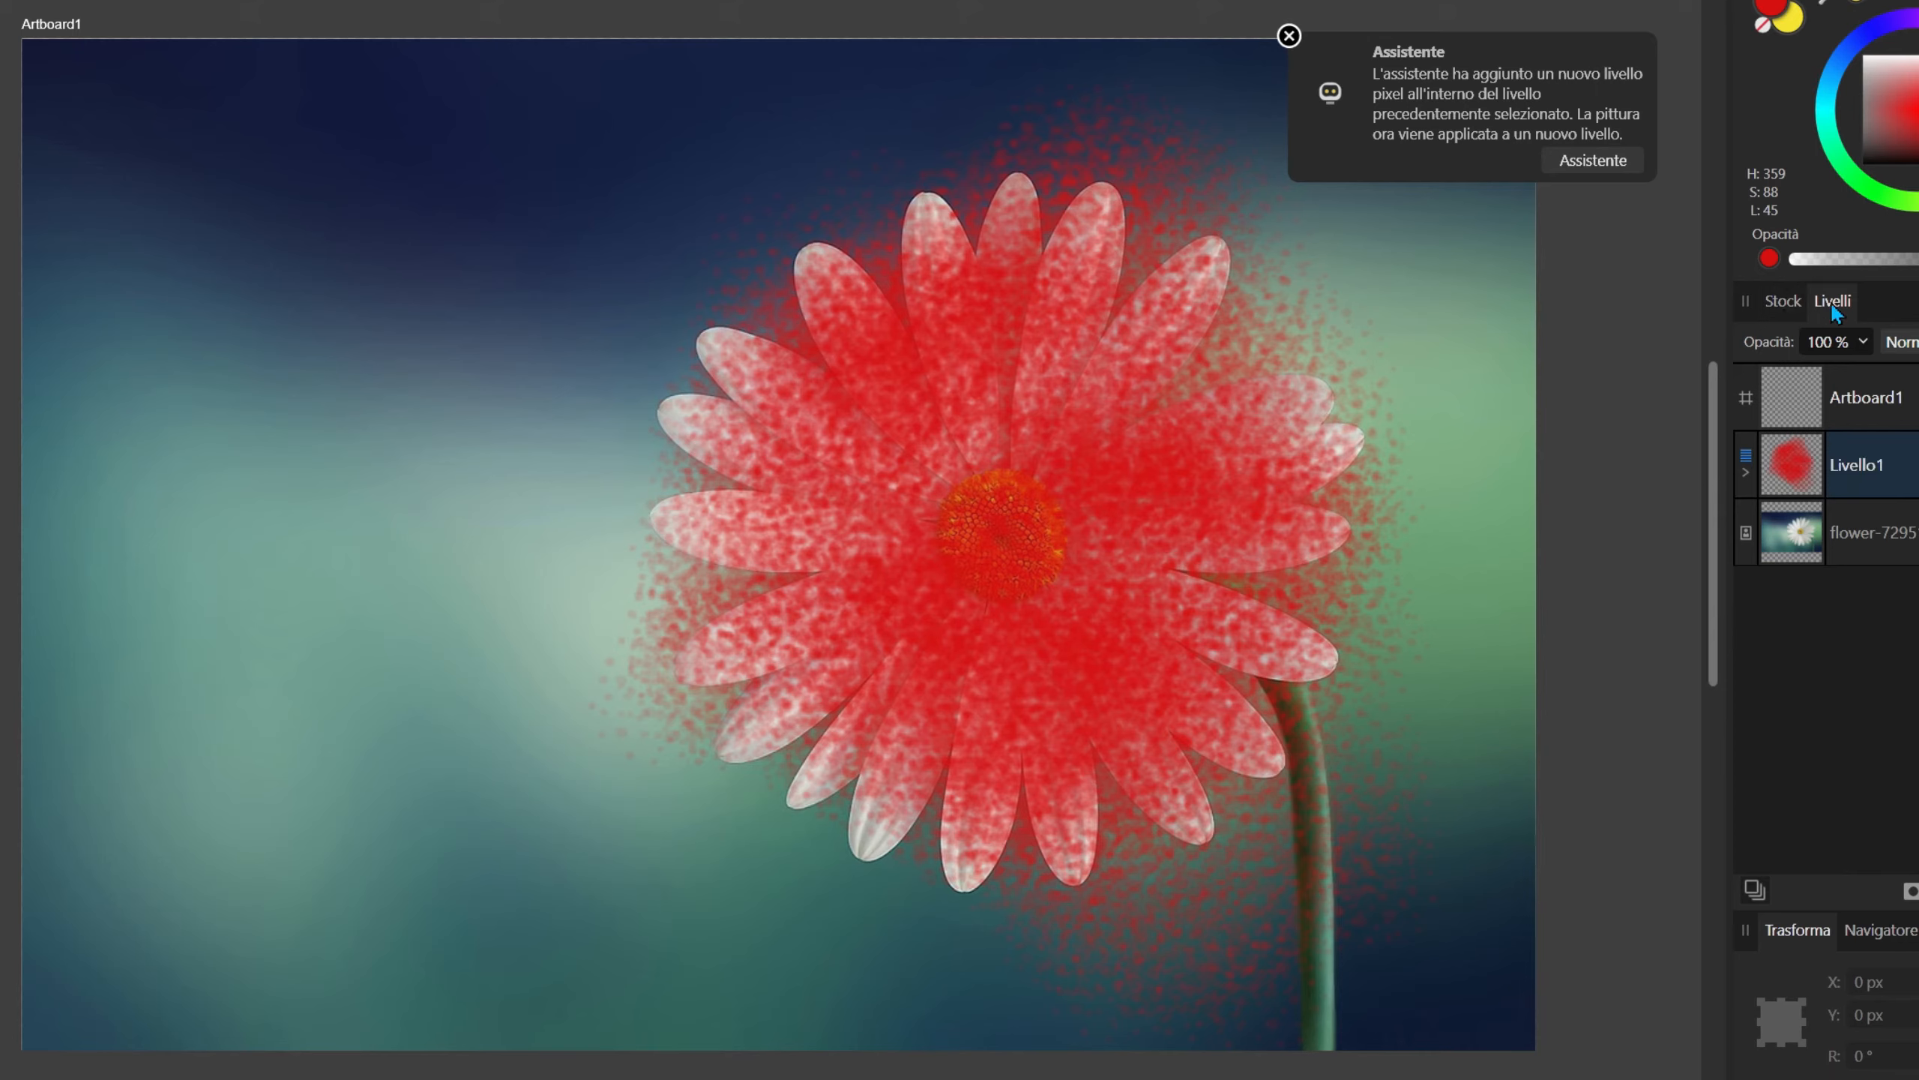
Step: Nest the red-sprayed layer Livello1 into the flower photo as its mask, floating the layer list for the operation and docking it back
{"action": "left_click_drag", "start_coordinate": [1836, 310], "coordinate": [1497, 317]}
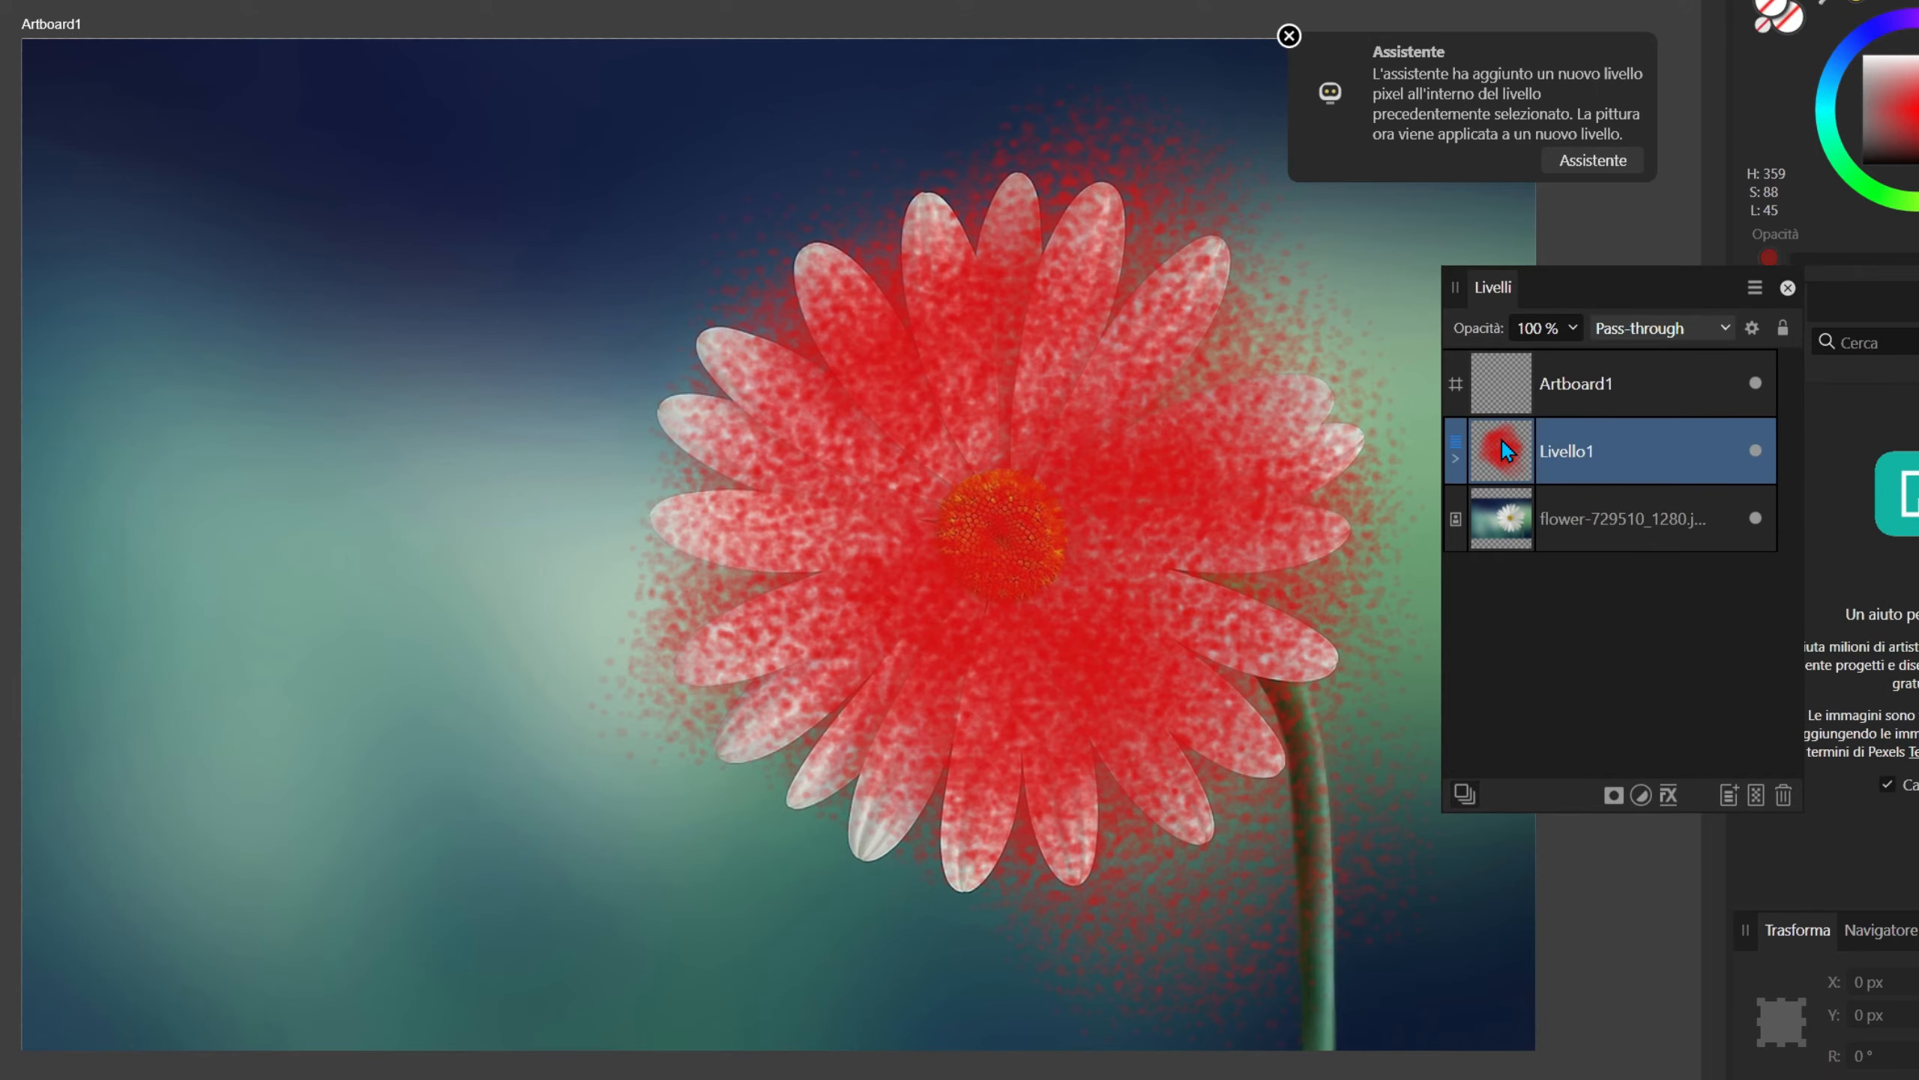
{"action": "left_click_drag", "start_coordinate": [1501, 450], "coordinate": [1493, 519]}
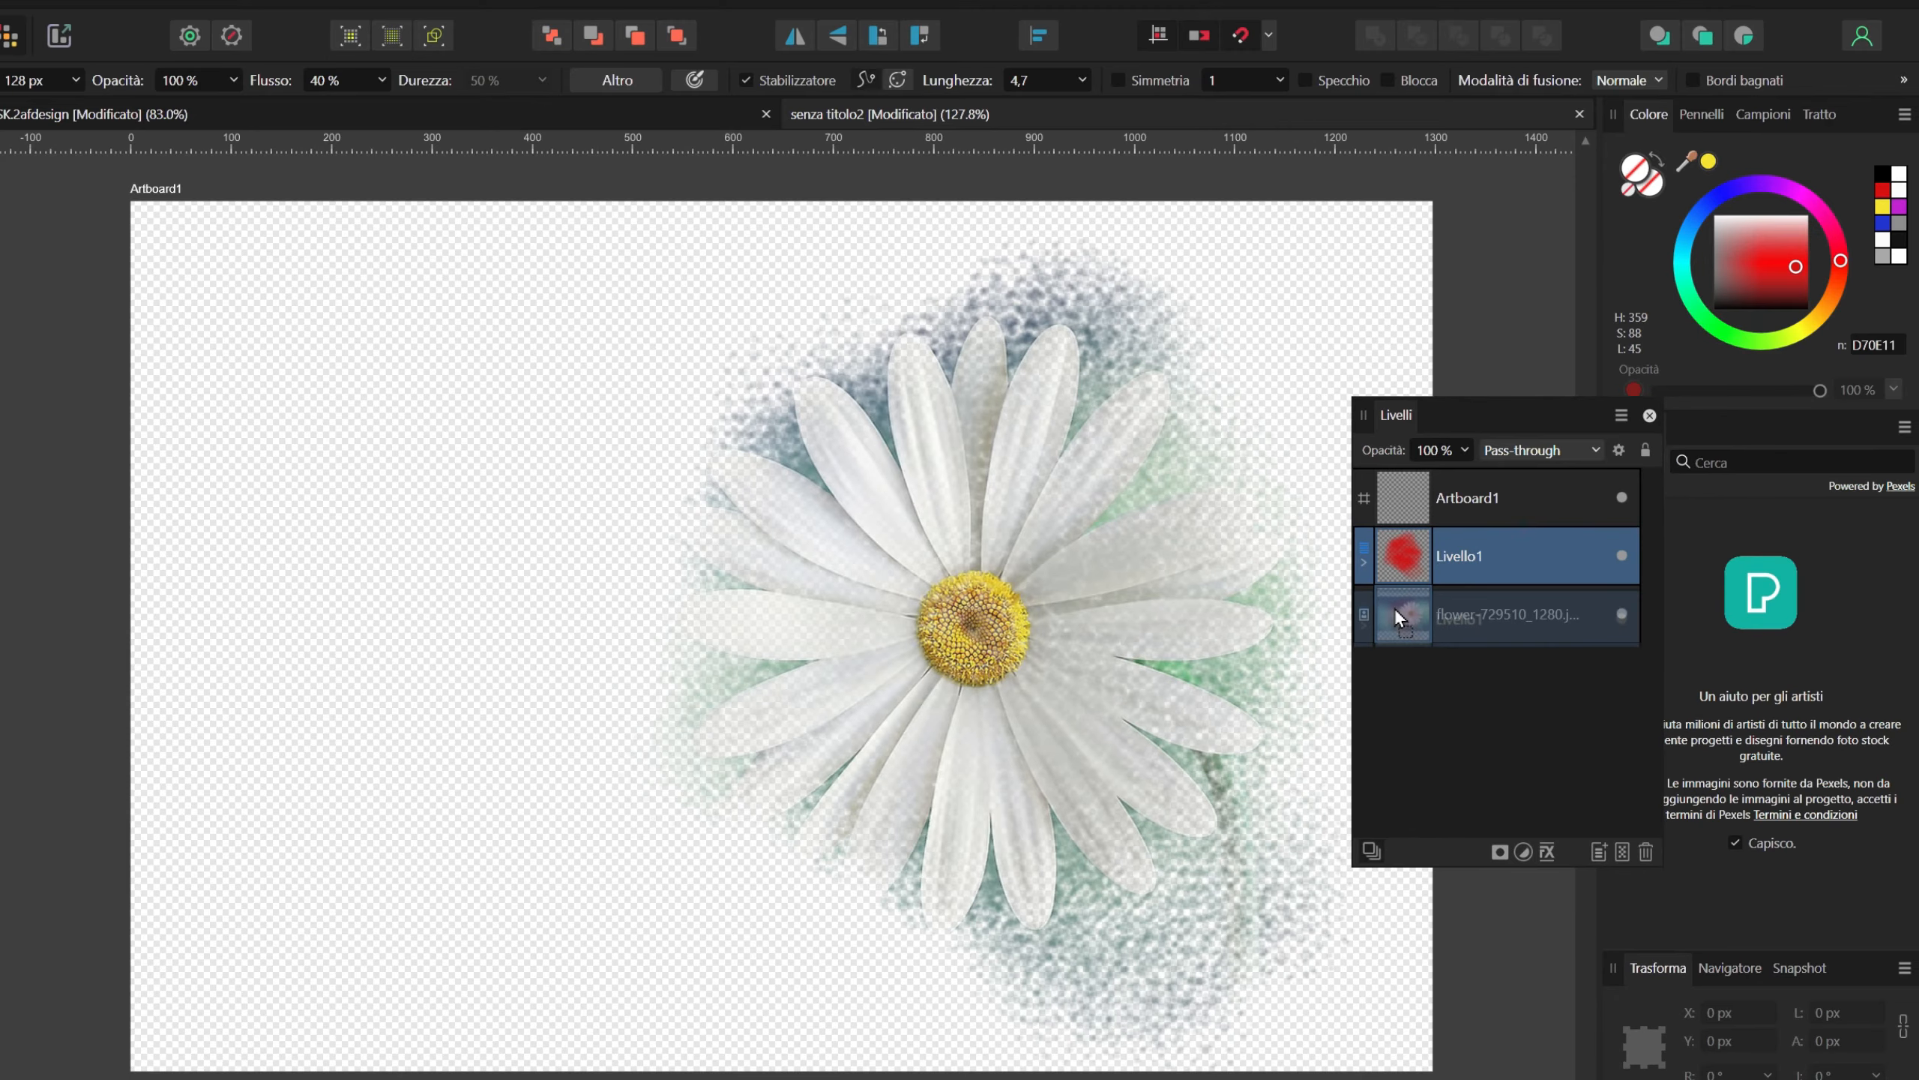
{"action": "left_click_drag", "start_coordinate": [1395, 610], "coordinate": [1395, 608]}
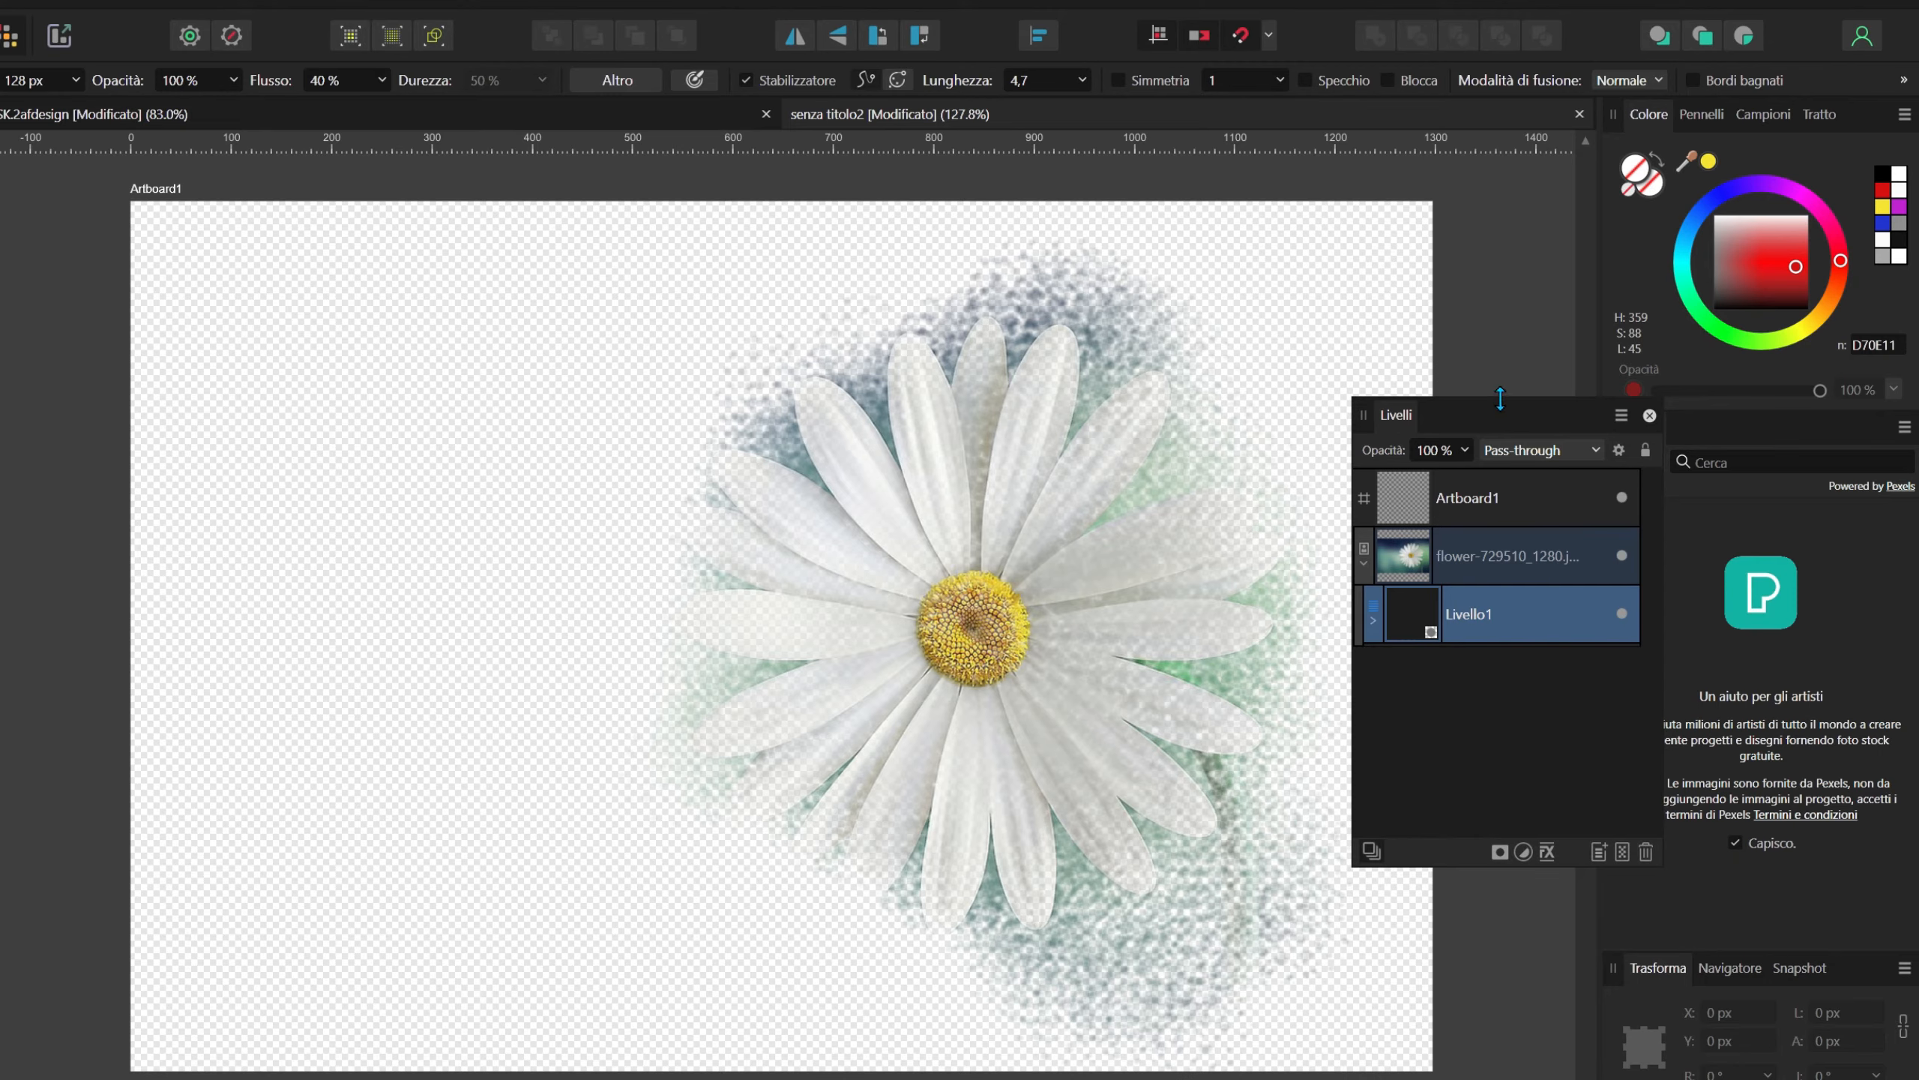
{"action": "left_click_drag", "start_coordinate": [1494, 412], "coordinate": [1704, 437]}
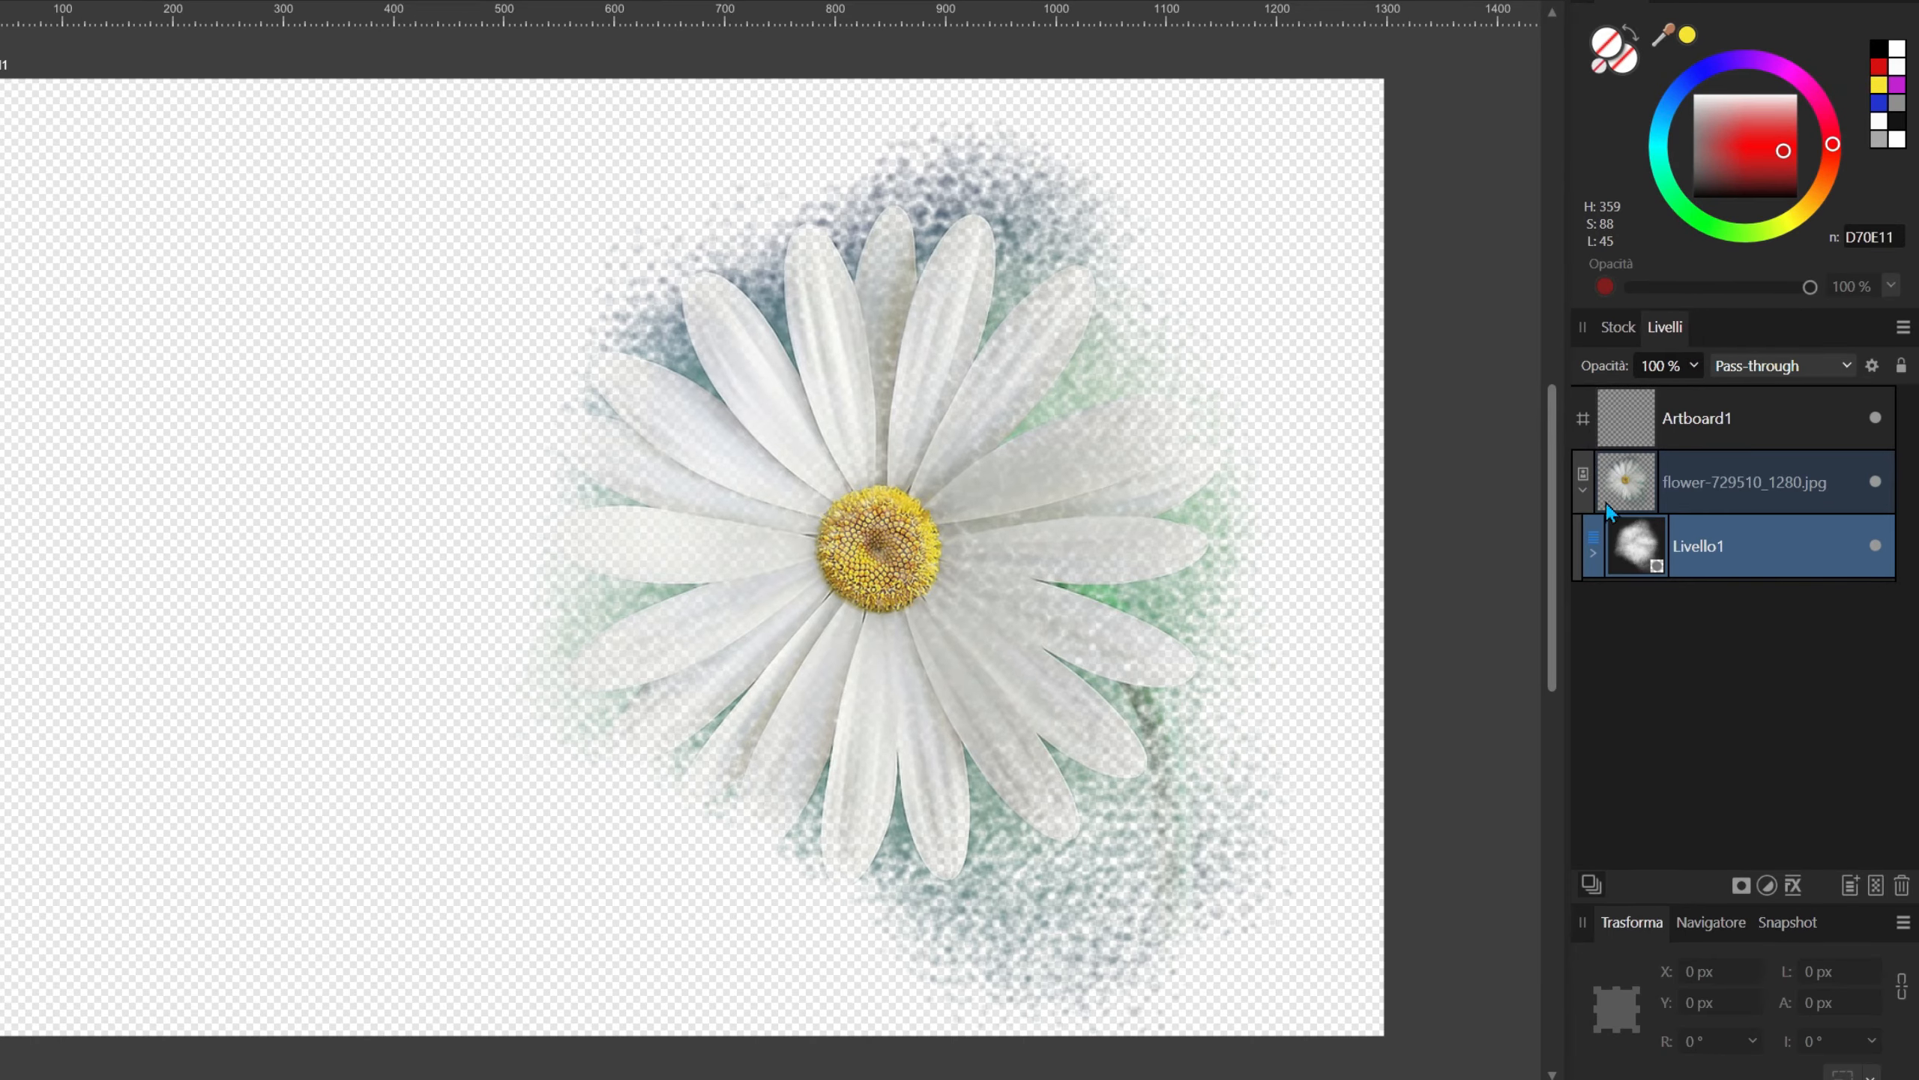
Step: Expand the Livello1 mask and spray more paint around the daisy's upper, lower and left edges to reveal more of the photo
{"action": "left_click", "coordinate": [1594, 554]}
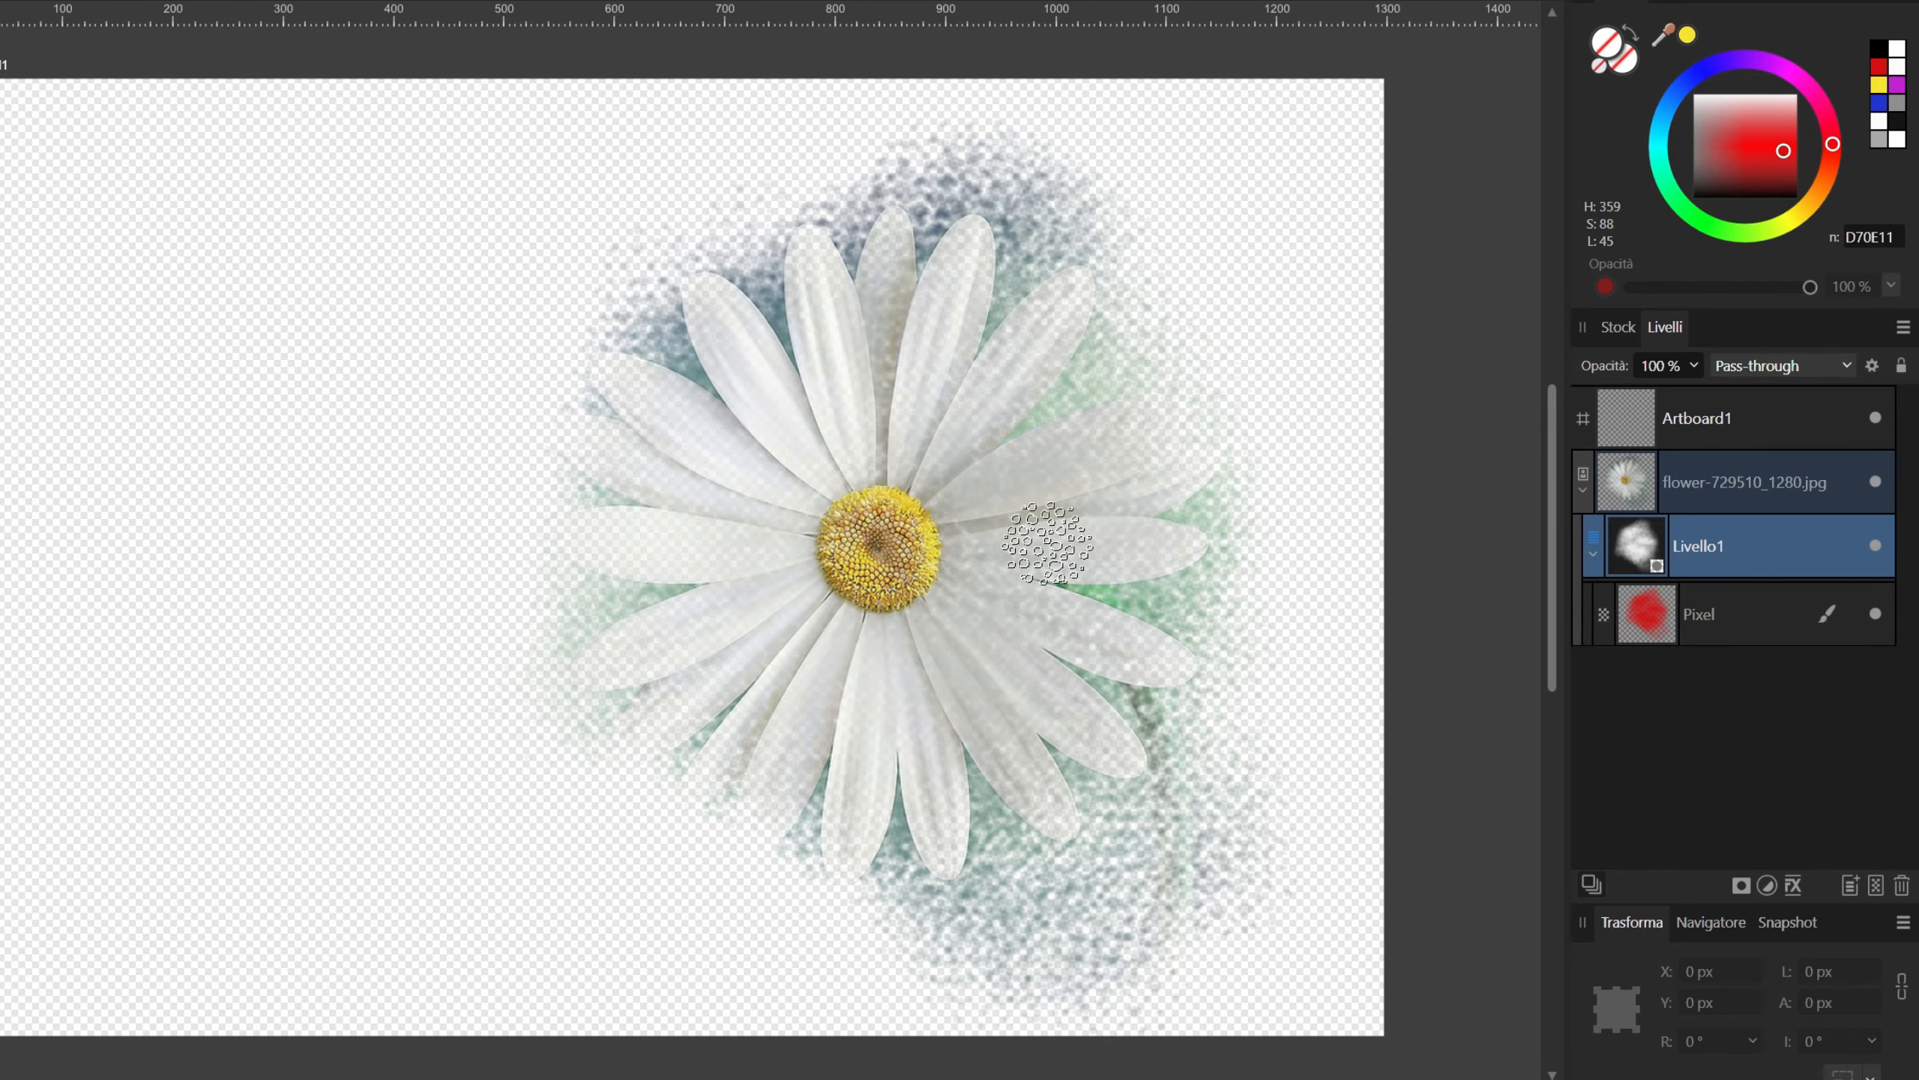
{"action": "left_click_drag", "start_coordinate": [1006, 509], "coordinate": [998, 480]}
{"action": "mouse_move", "coordinate": [1114, 460]}
{"action": "left_mouse_down"}
{"action": "mouse_move", "coordinate": [1052, 393]}
{"action": "mouse_move", "coordinate": [1004, 219]}
{"action": "mouse_move", "coordinate": [1186, 657]}
{"action": "mouse_move", "coordinate": [959, 875]}
{"action": "left_mouse_up"}
{"action": "mouse_move", "coordinate": [908, 936]}
{"action": "left_mouse_down"}
{"action": "mouse_move", "coordinate": [899, 878]}
{"action": "mouse_move", "coordinate": [707, 739]}
{"action": "left_mouse_up"}
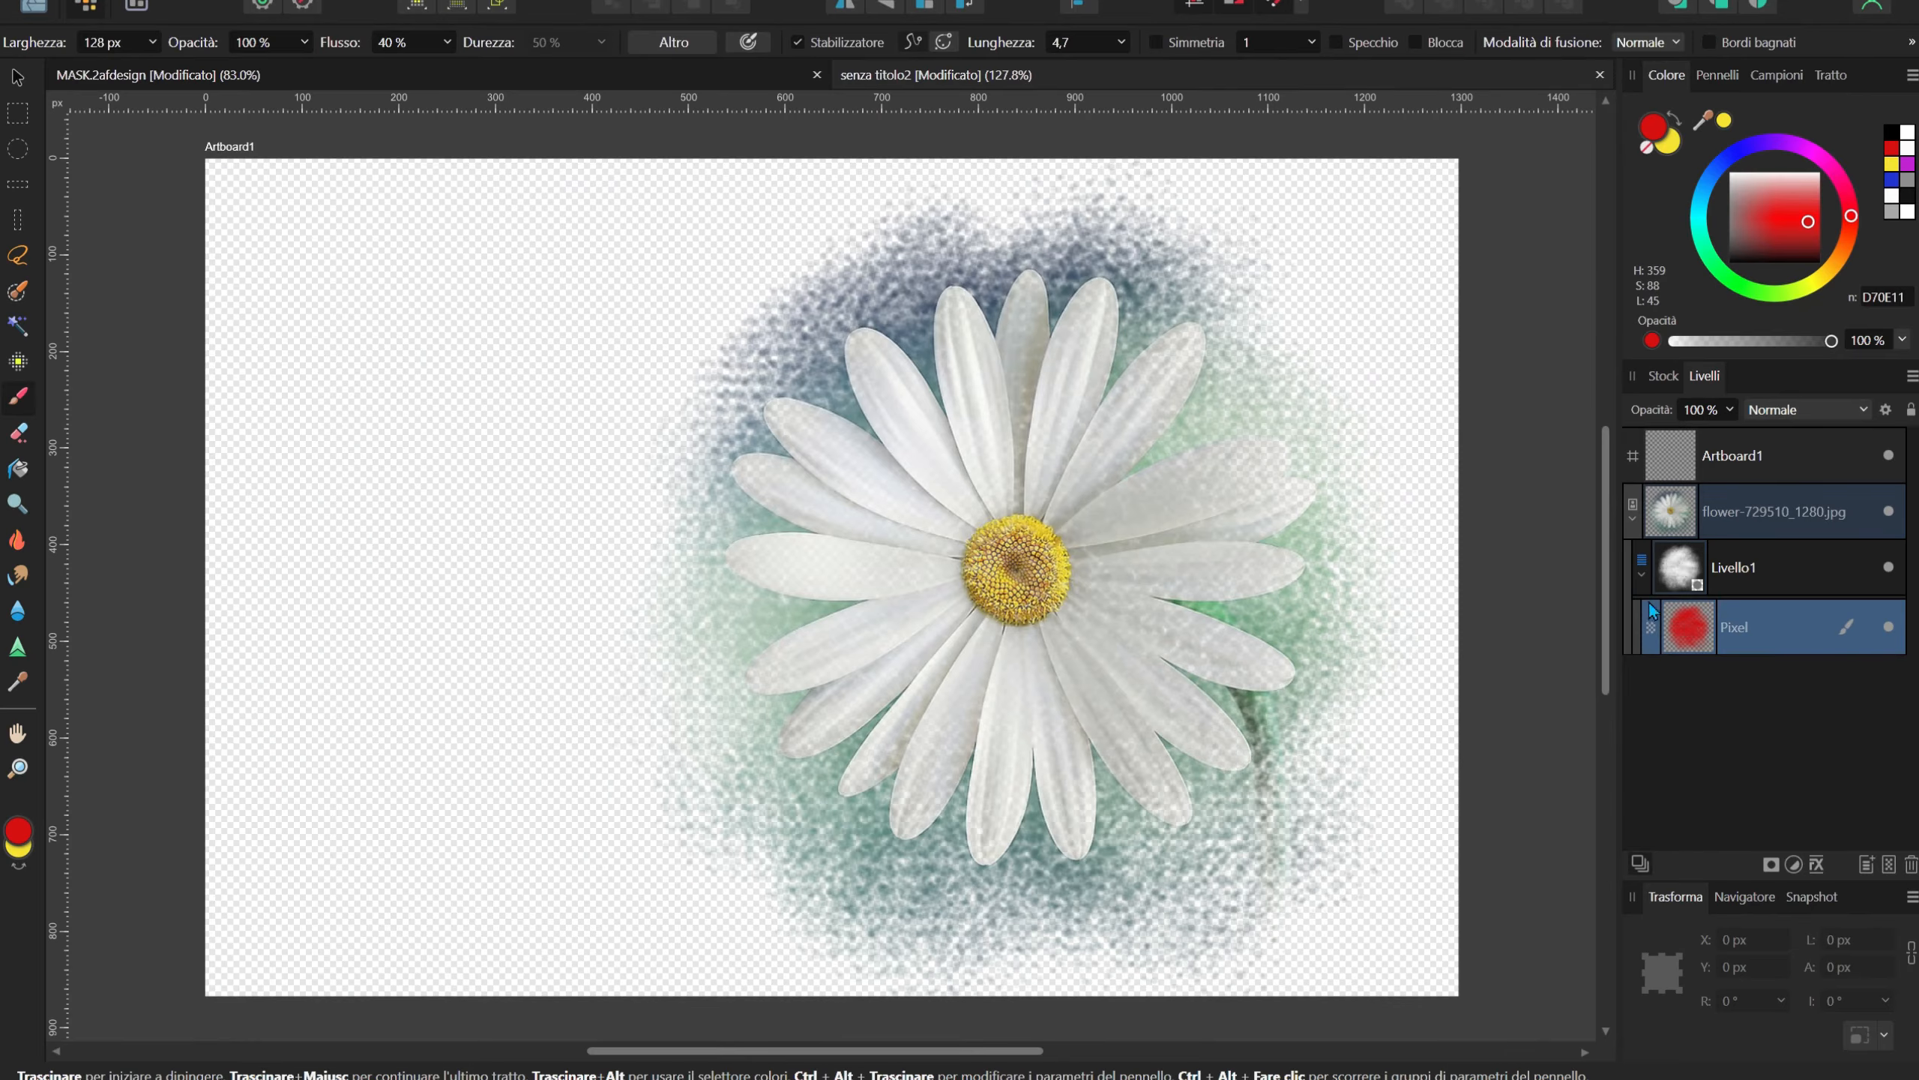
Step: Try erasing the mask over the daisy's centre and left petals and painting it back, and undo these trial strokes
{"action": "left_click", "coordinate": [1749, 531]}
{"action": "left_click", "coordinate": [1751, 598]}
{"action": "mouse_move", "coordinate": [818, 475]}
{"action": "left_mouse_down"}
{"action": "mouse_move", "coordinate": [680, 521]}
{"action": "mouse_move", "coordinate": [892, 626]}
{"action": "mouse_move", "coordinate": [897, 553]}
{"action": "mouse_move", "coordinate": [776, 612]}
{"action": "left_mouse_up"}
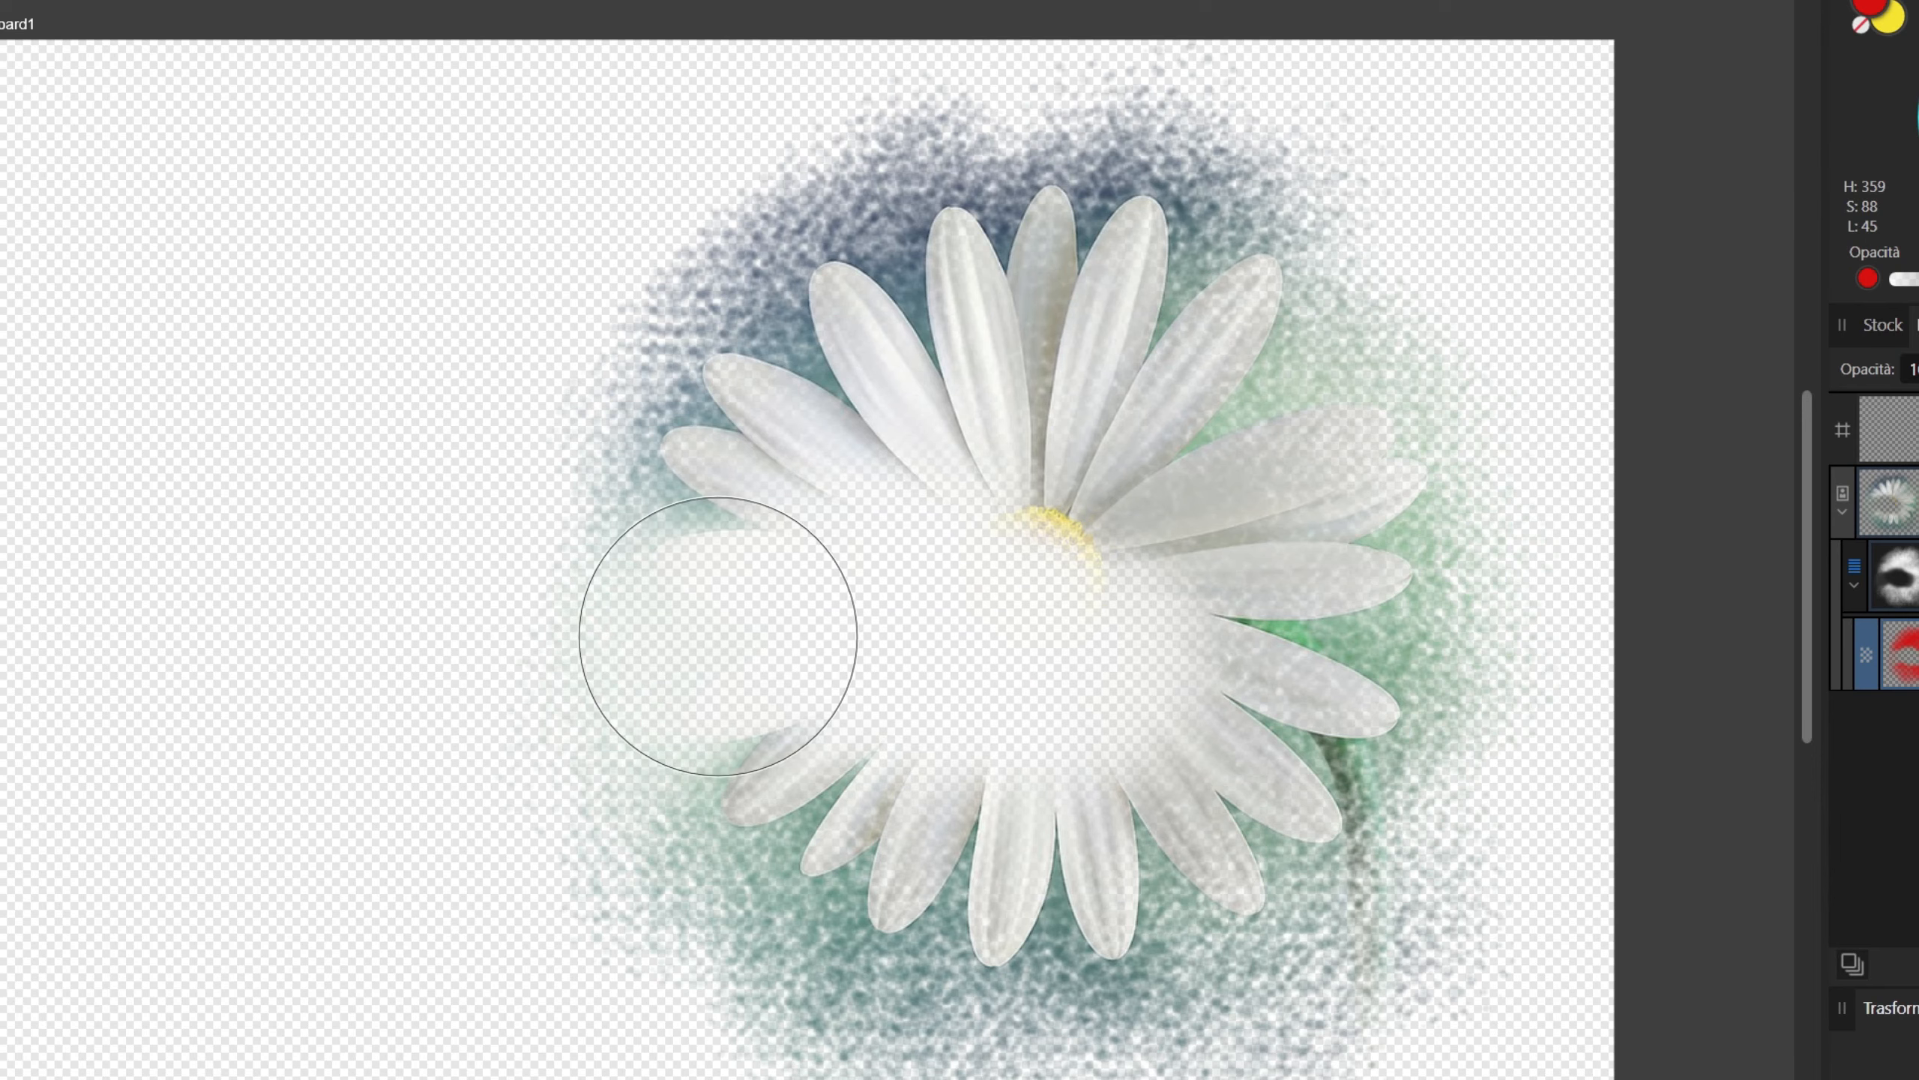
{"action": "key", "text": "b"}
{"action": "left_click", "coordinate": [997, 587]}
{"action": "left_click", "coordinate": [1865, 575]}
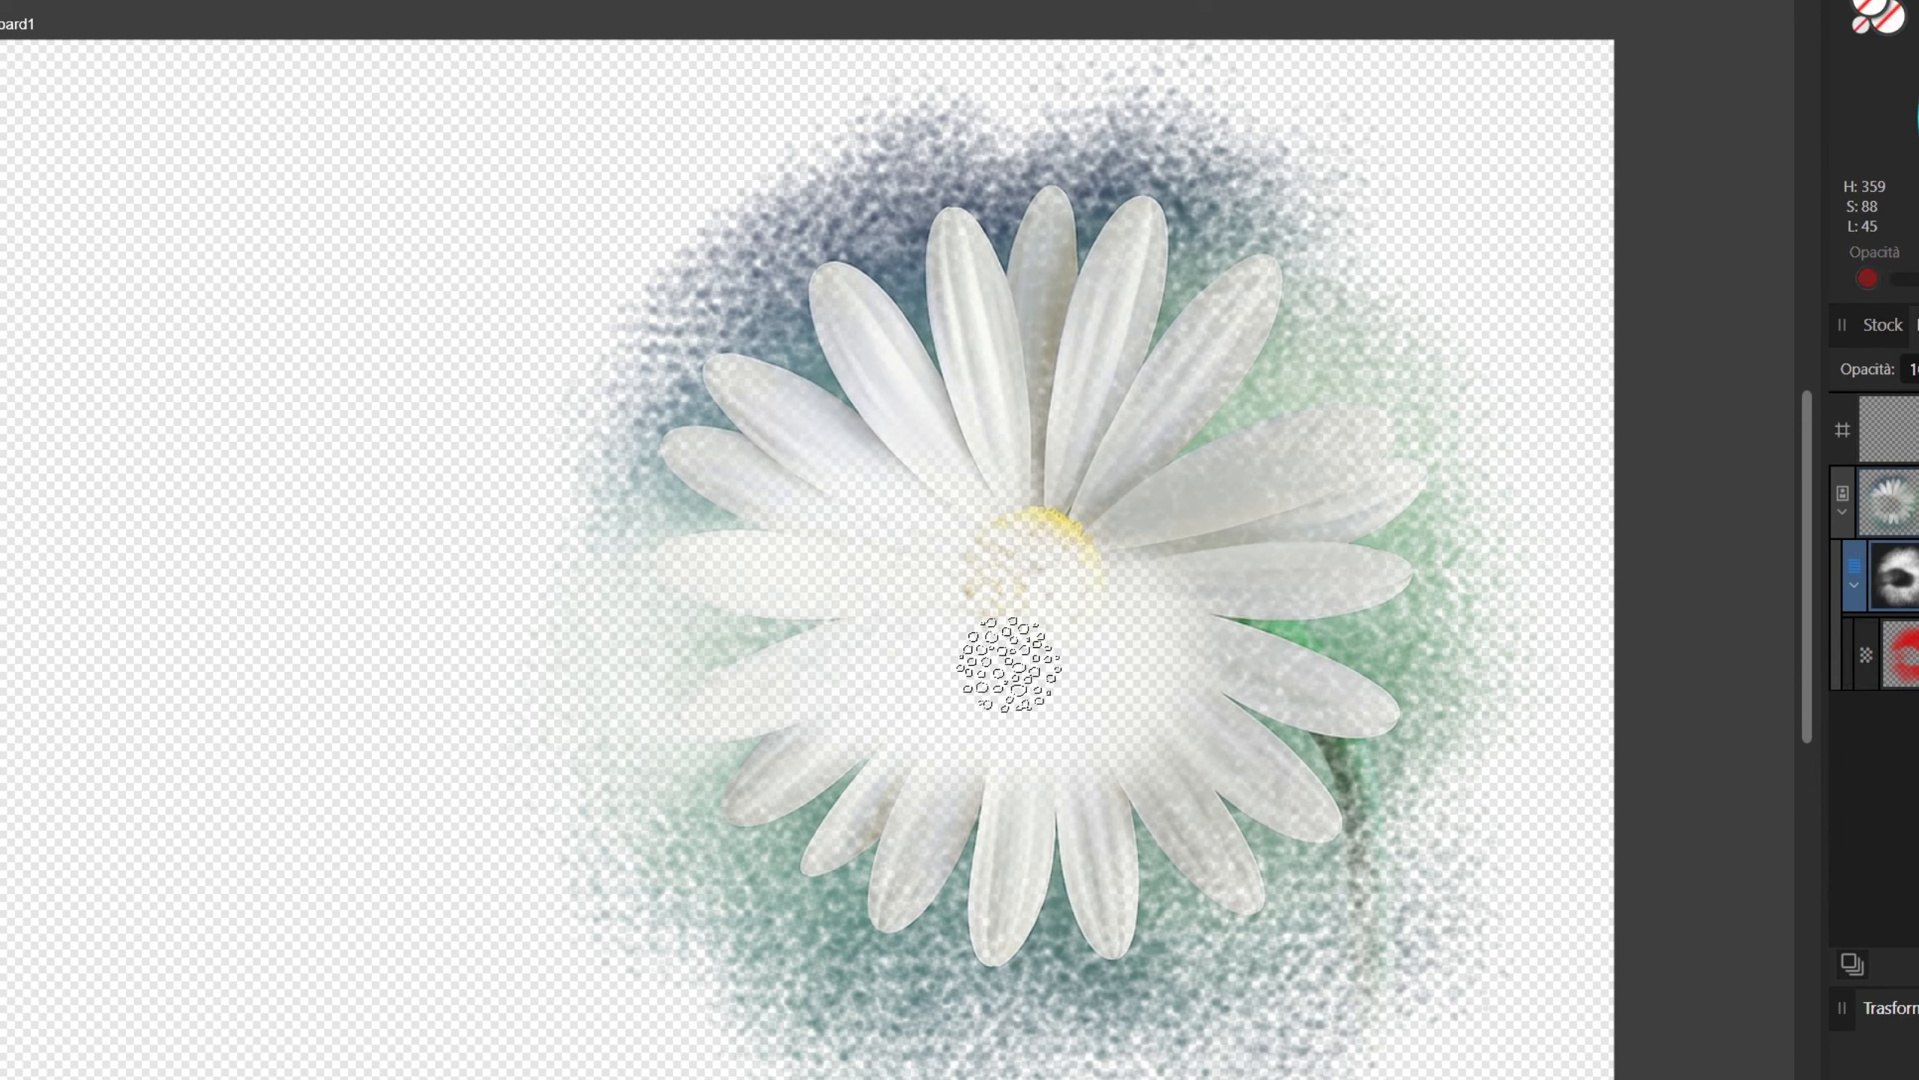
{"action": "key", "text": "ctrl+z"}
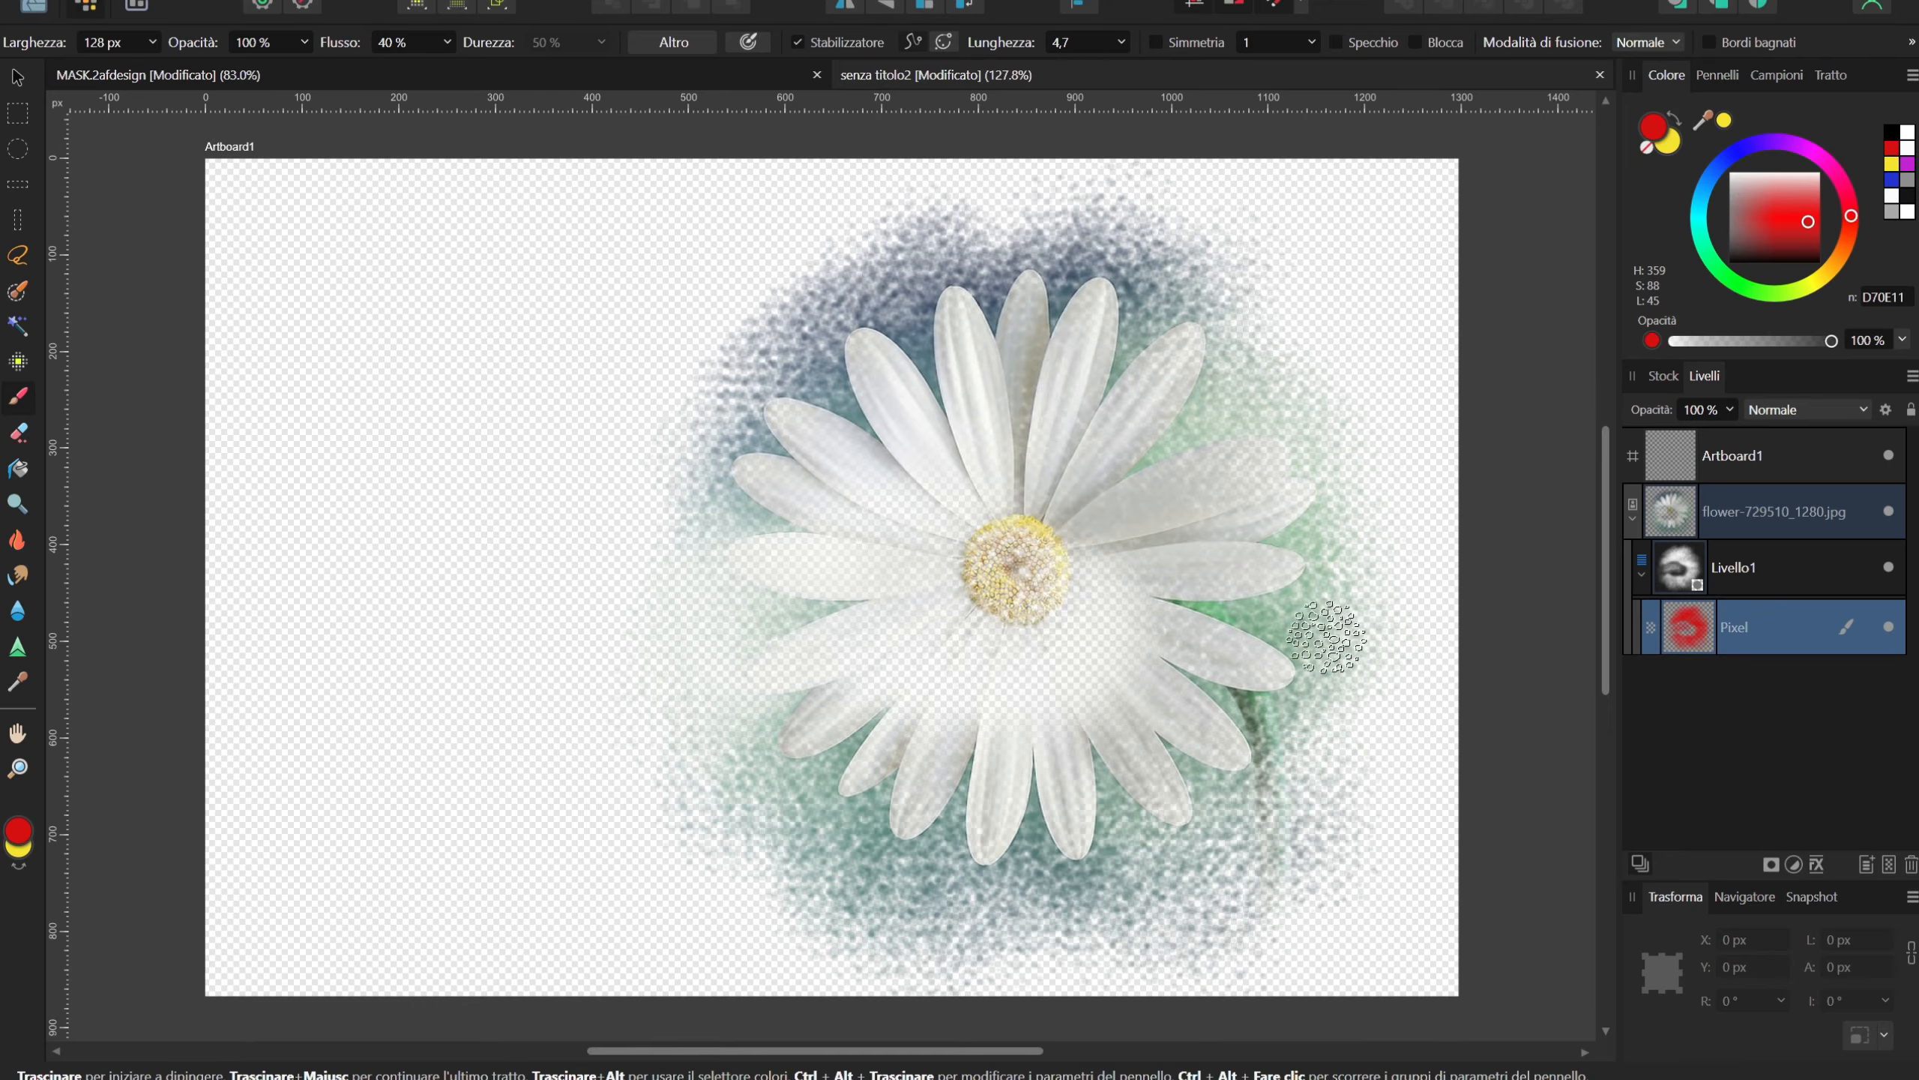
{"action": "key", "text": "ctrl+shift+z"}
{"action": "key", "text": "ctrl+z"}
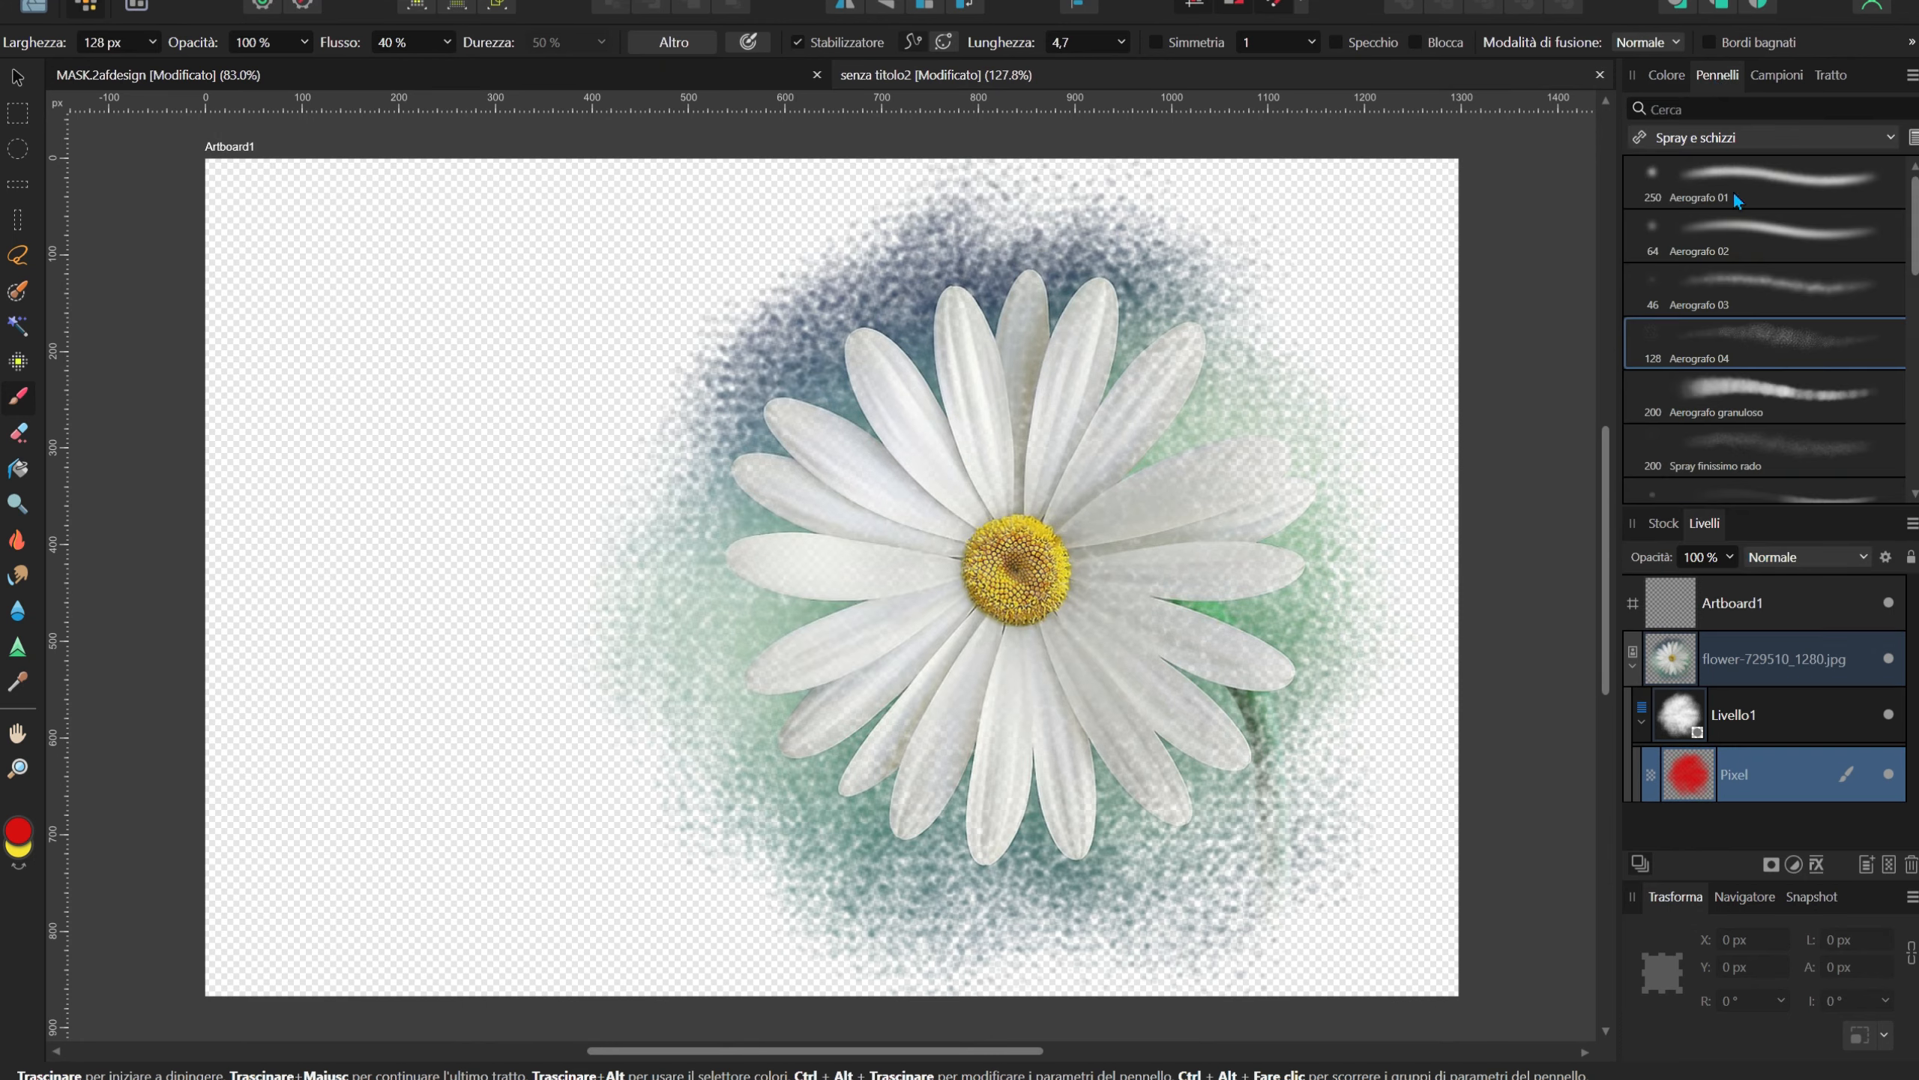
Step: Paint the mask more solidly around the daisy's left side with the 250 px Aerografo 01 brush, and erase parts of the outer background
{"action": "left_click", "coordinate": [1765, 182]}
{"action": "left_click_drag", "start_coordinate": [1210, 794], "coordinate": [809, 421]}
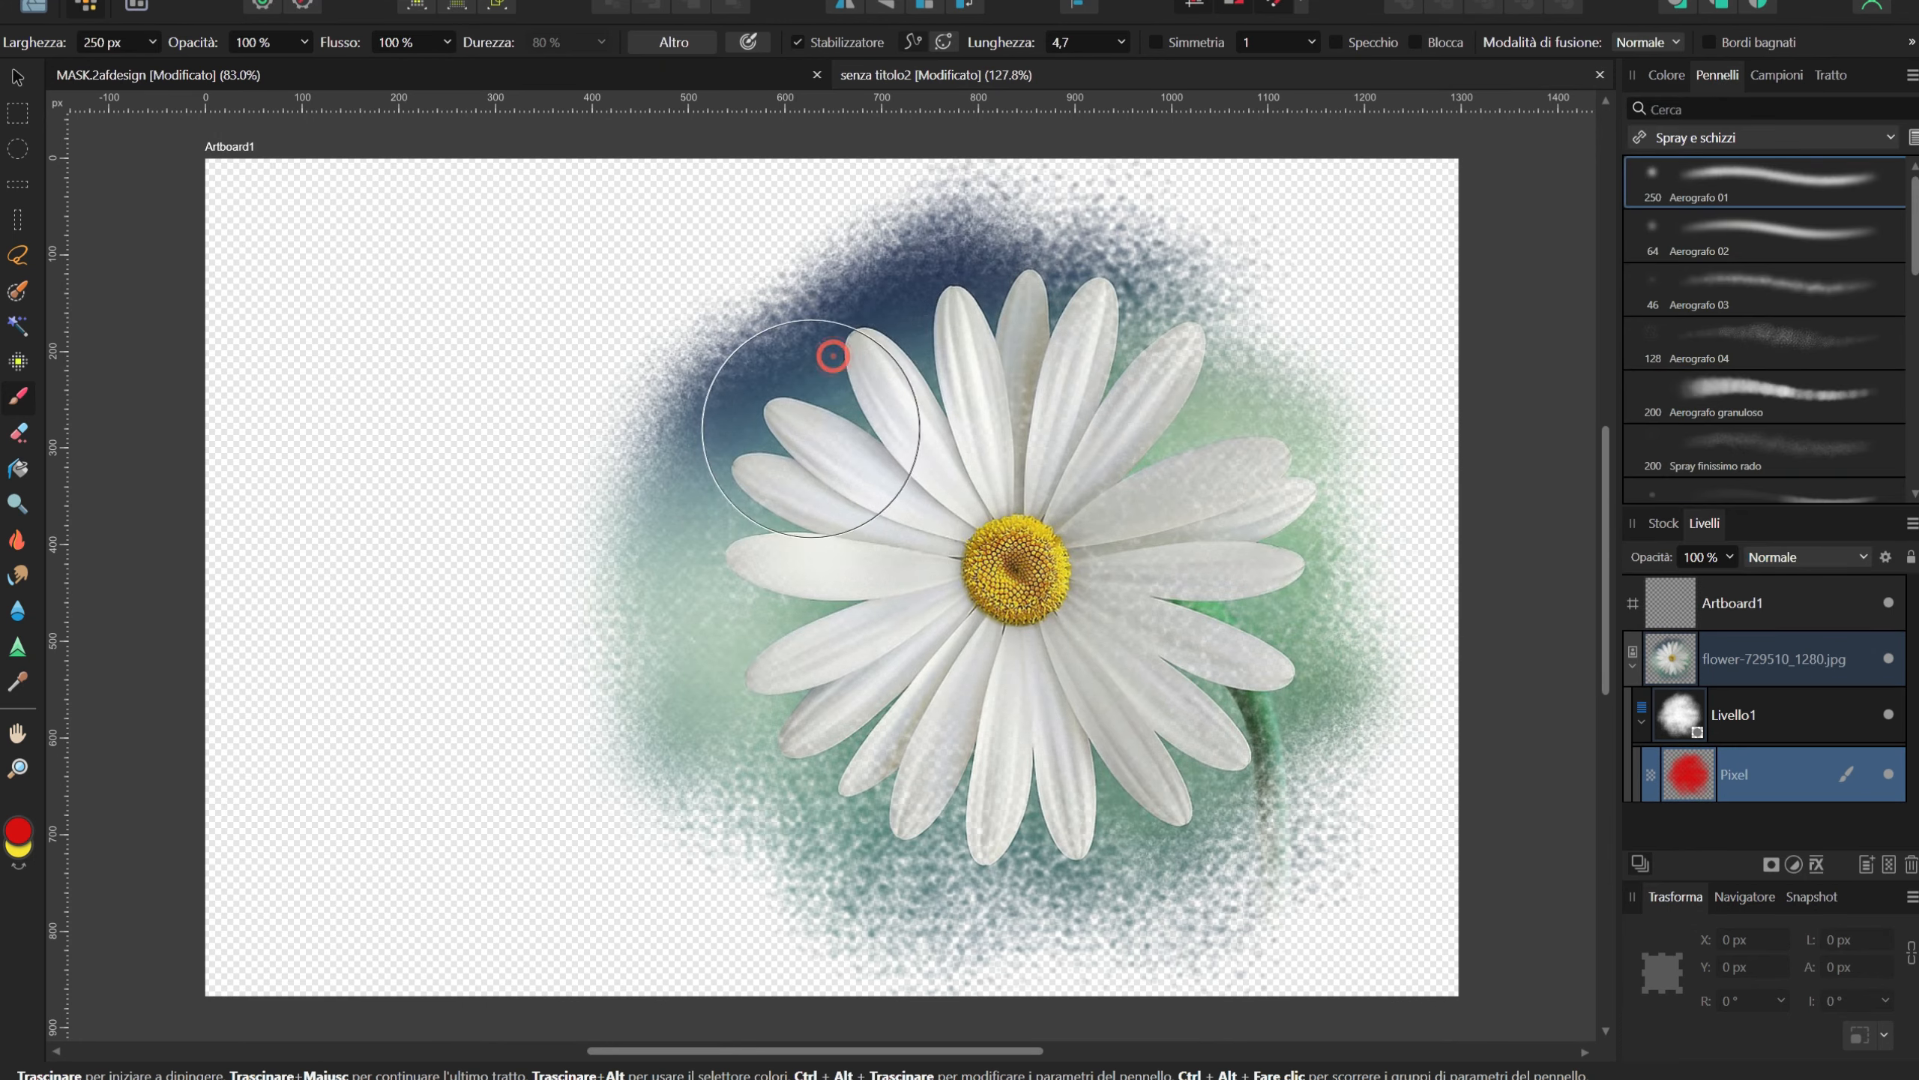
{"action": "left_click", "coordinate": [18, 433]}
{"action": "mouse_move", "coordinate": [1234, 326]}
{"action": "left_mouse_down"}
{"action": "mouse_move", "coordinate": [1363, 561]}
{"action": "mouse_move", "coordinate": [718, 839]}
{"action": "left_mouse_up"}
{"action": "left_click_drag", "start_coordinate": [680, 357], "coordinate": [636, 508]}
{"action": "key", "text": "b"}
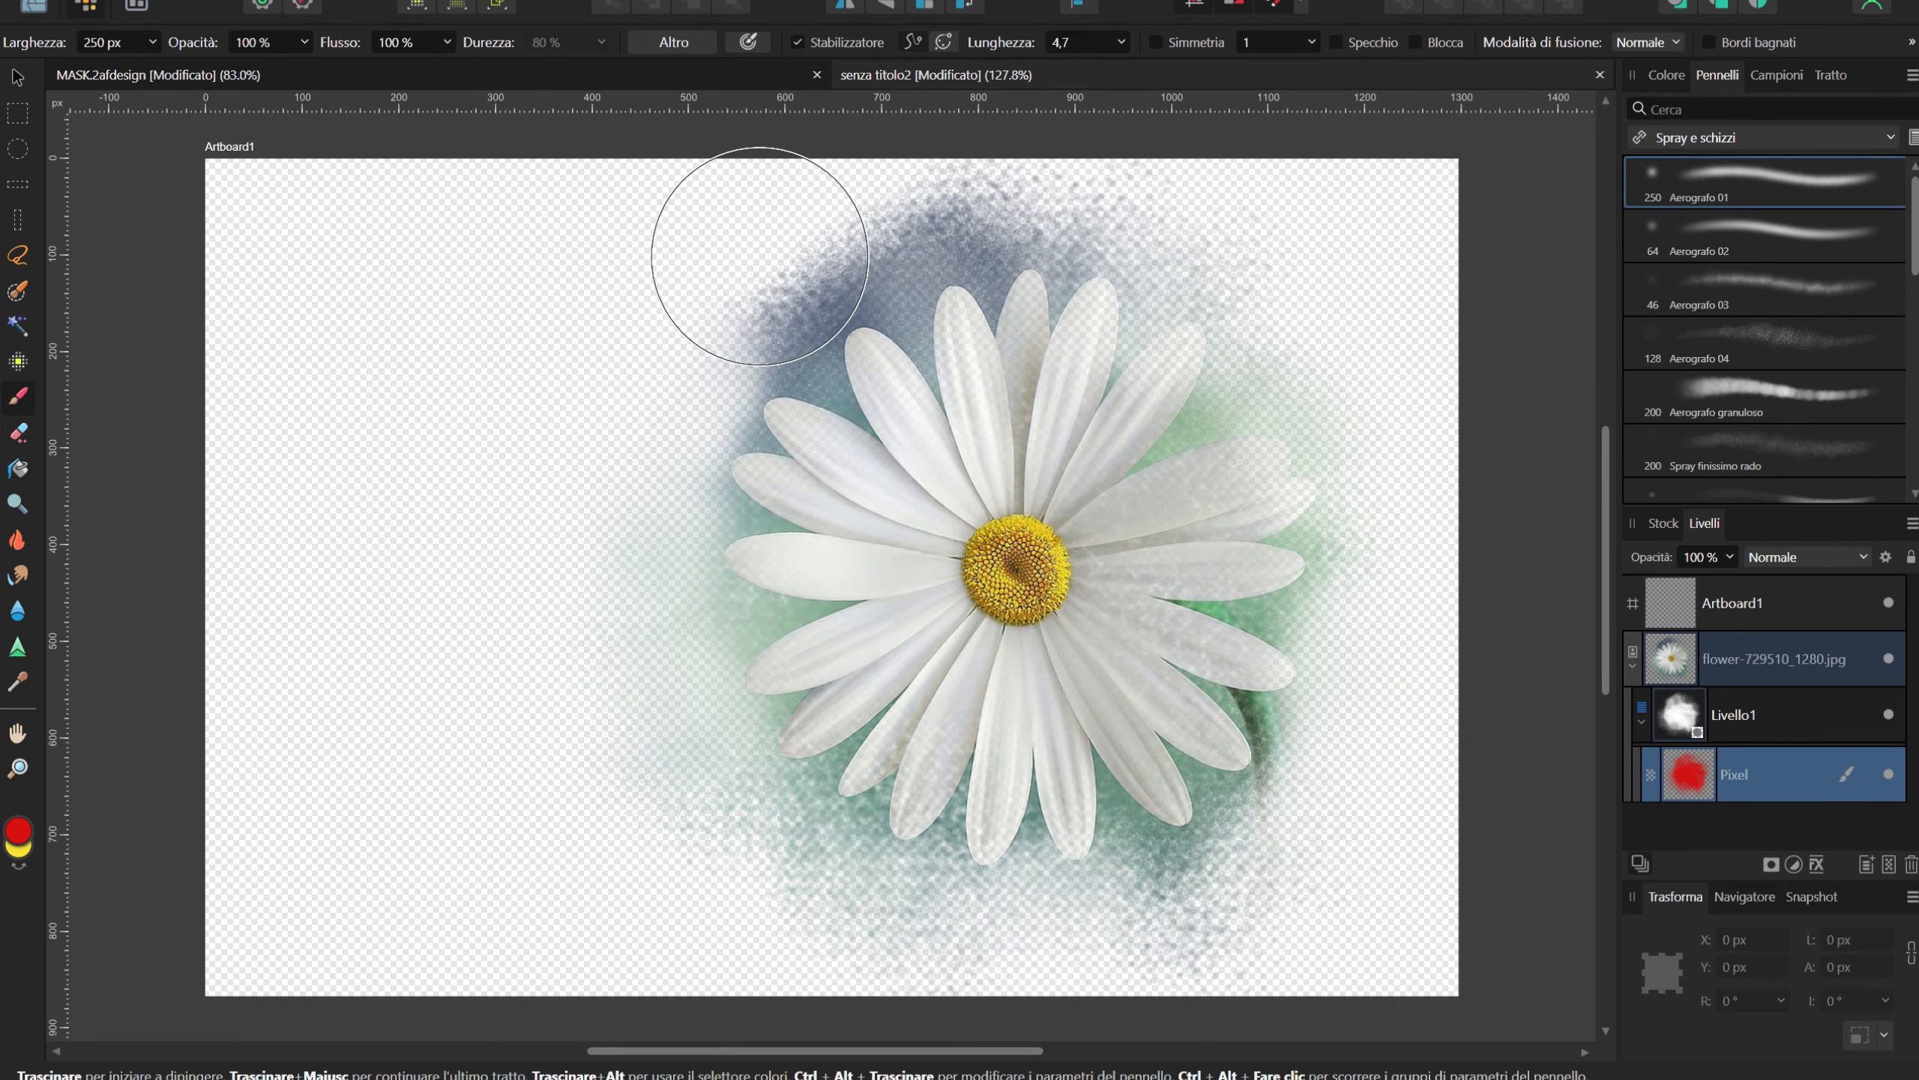
Step: Fill in the mask around the daisy's petals and stem, resizing the brush to 141 and 223 px, and toggle the mask layer's visibility
{"action": "mouse_move", "coordinate": [1139, 613]}
{"action": "left_mouse_down"}
{"action": "mouse_move", "coordinate": [1029, 613]}
{"action": "mouse_move", "coordinate": [1014, 653]}
{"action": "mouse_move", "coordinate": [1165, 653]}
{"action": "mouse_move", "coordinate": [994, 653]}
{"action": "left_mouse_up"}
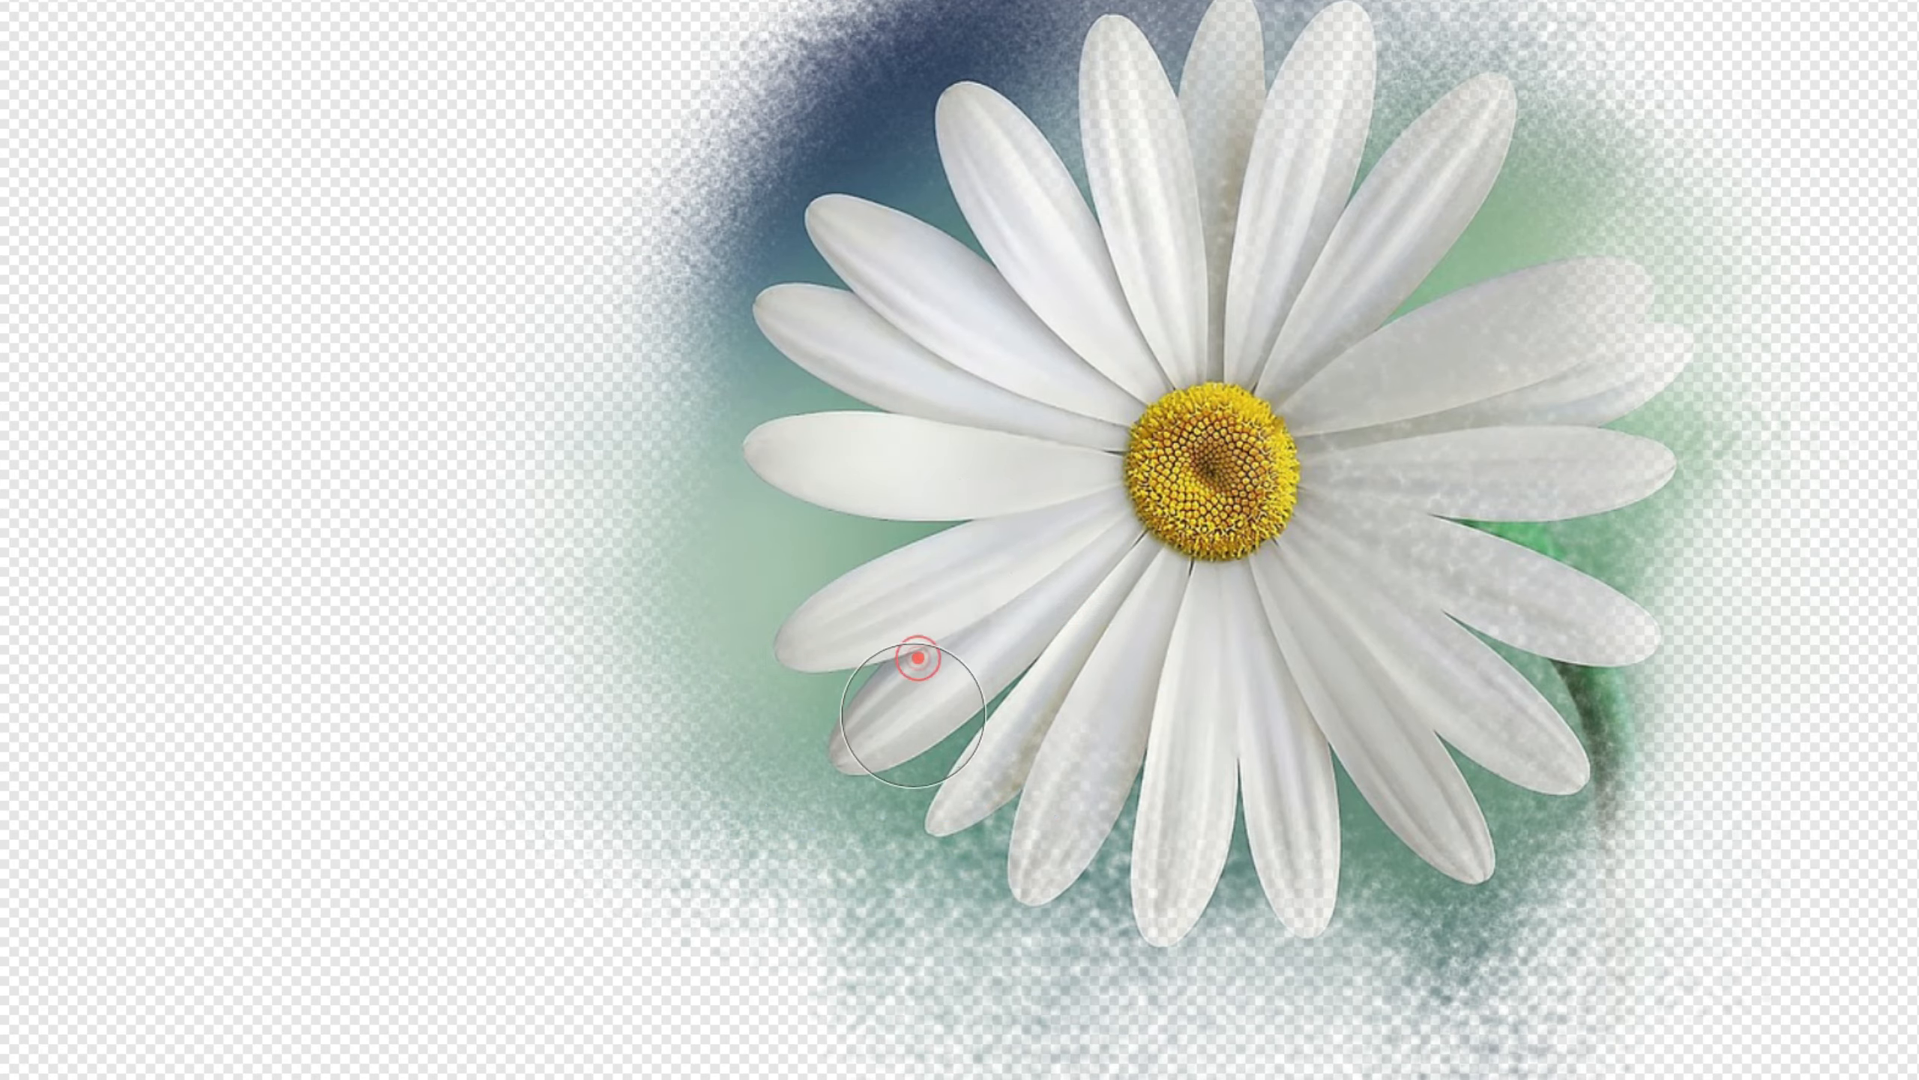
{"action": "mouse_move", "coordinate": [914, 715]}
{"action": "left_mouse_down"}
{"action": "mouse_move", "coordinate": [955, 812]}
{"action": "mouse_move", "coordinate": [770, 793]}
{"action": "mouse_move", "coordinate": [761, 598]}
{"action": "left_mouse_up"}
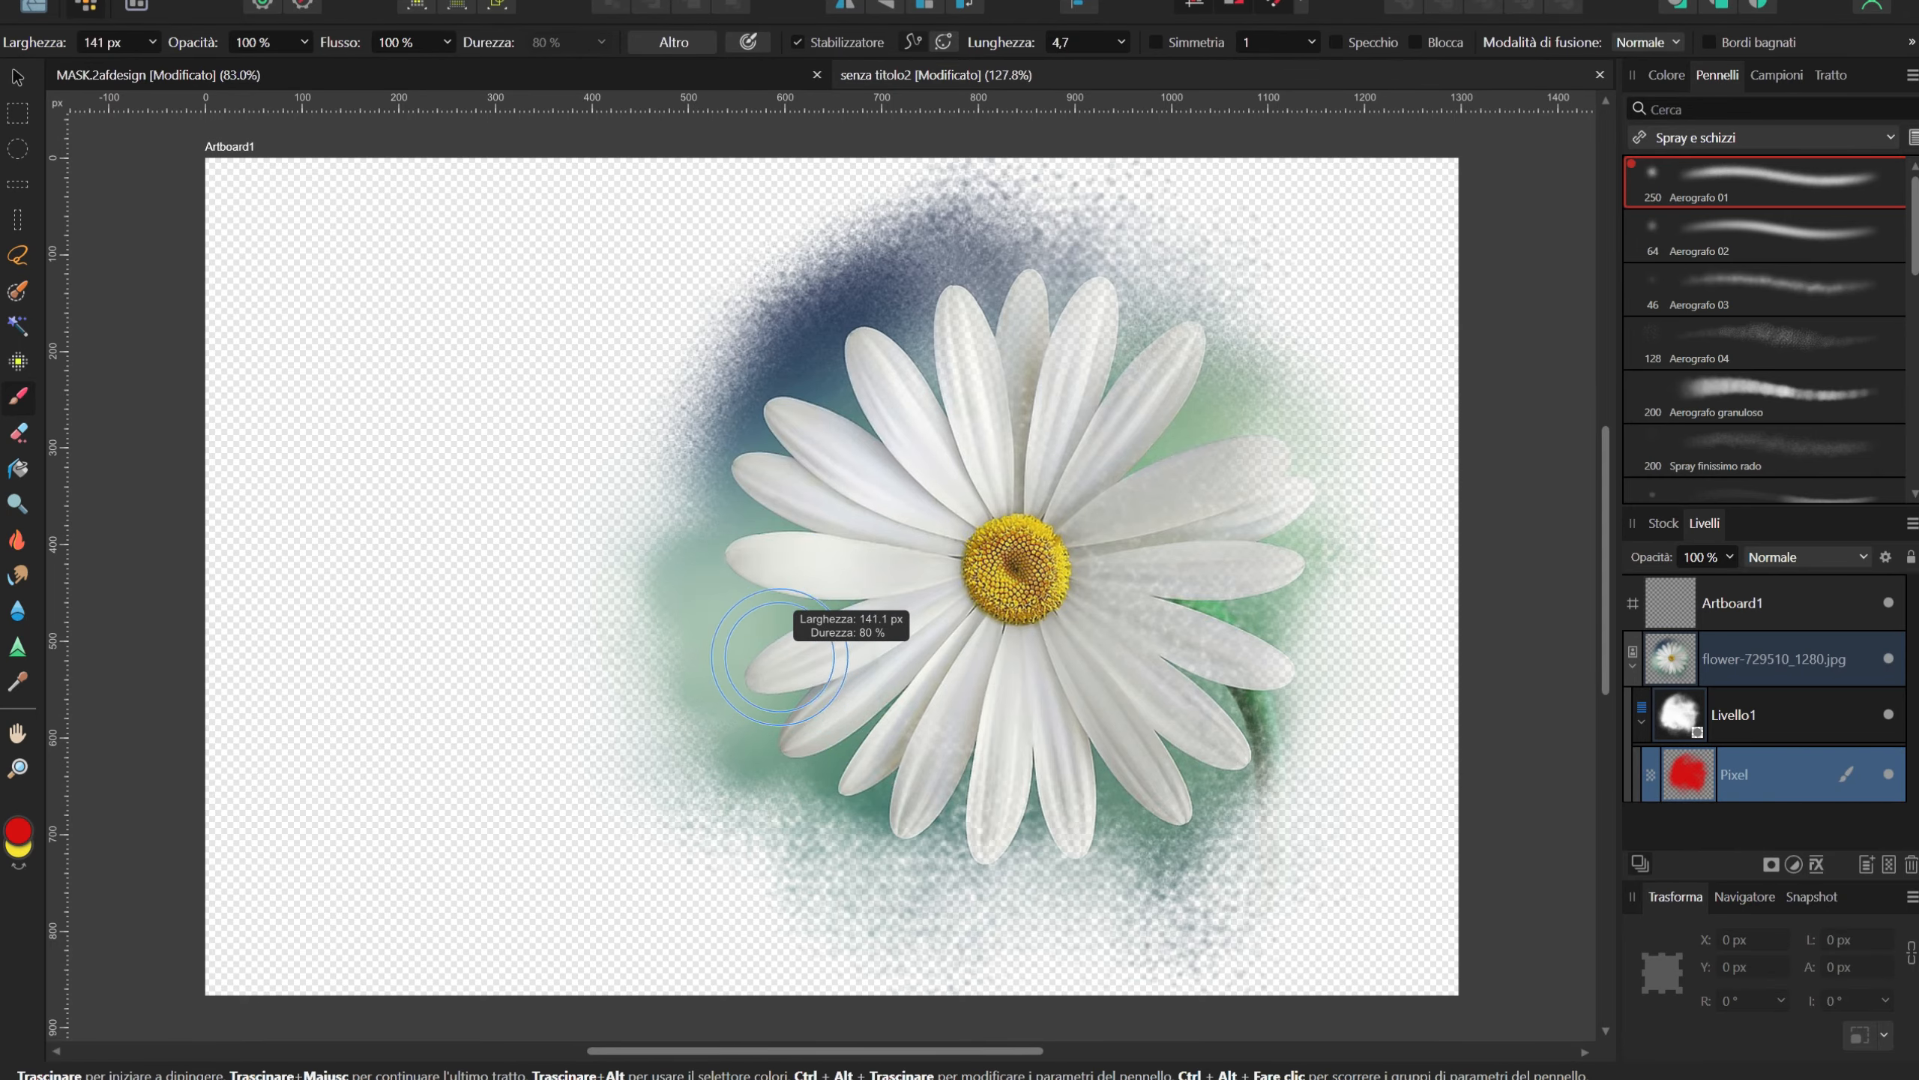
{"action": "mouse_move", "coordinate": [780, 657]}
{"action": "left_mouse_down"}
{"action": "mouse_move", "coordinate": [739, 656]}
{"action": "mouse_move", "coordinate": [775, 657]}
{"action": "left_mouse_up"}
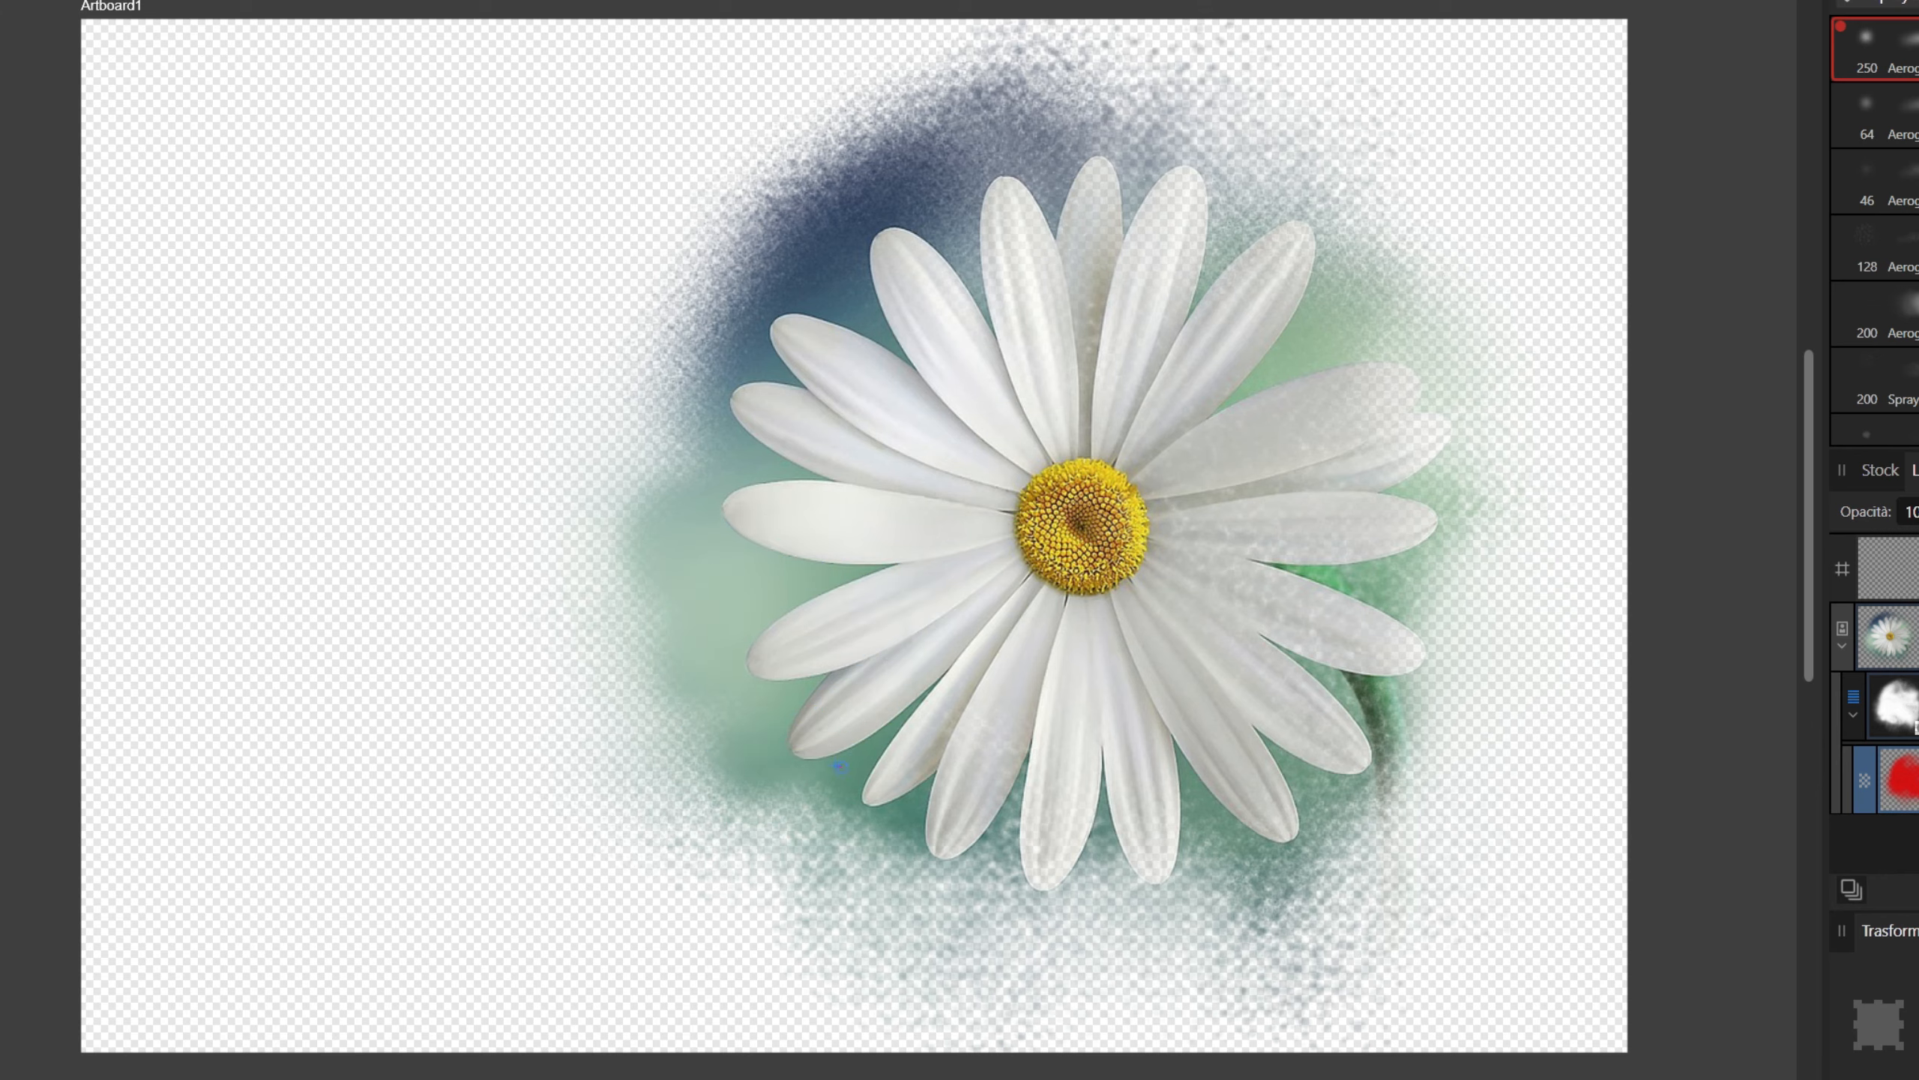
{"action": "mouse_move", "coordinate": [1346, 517]}
{"action": "left_mouse_down"}
{"action": "mouse_move", "coordinate": [1376, 274]}
{"action": "mouse_move", "coordinate": [1236, 181]}
{"action": "mouse_move", "coordinate": [1026, 206]}
{"action": "mouse_move", "coordinate": [892, 661]}
{"action": "left_mouse_up"}
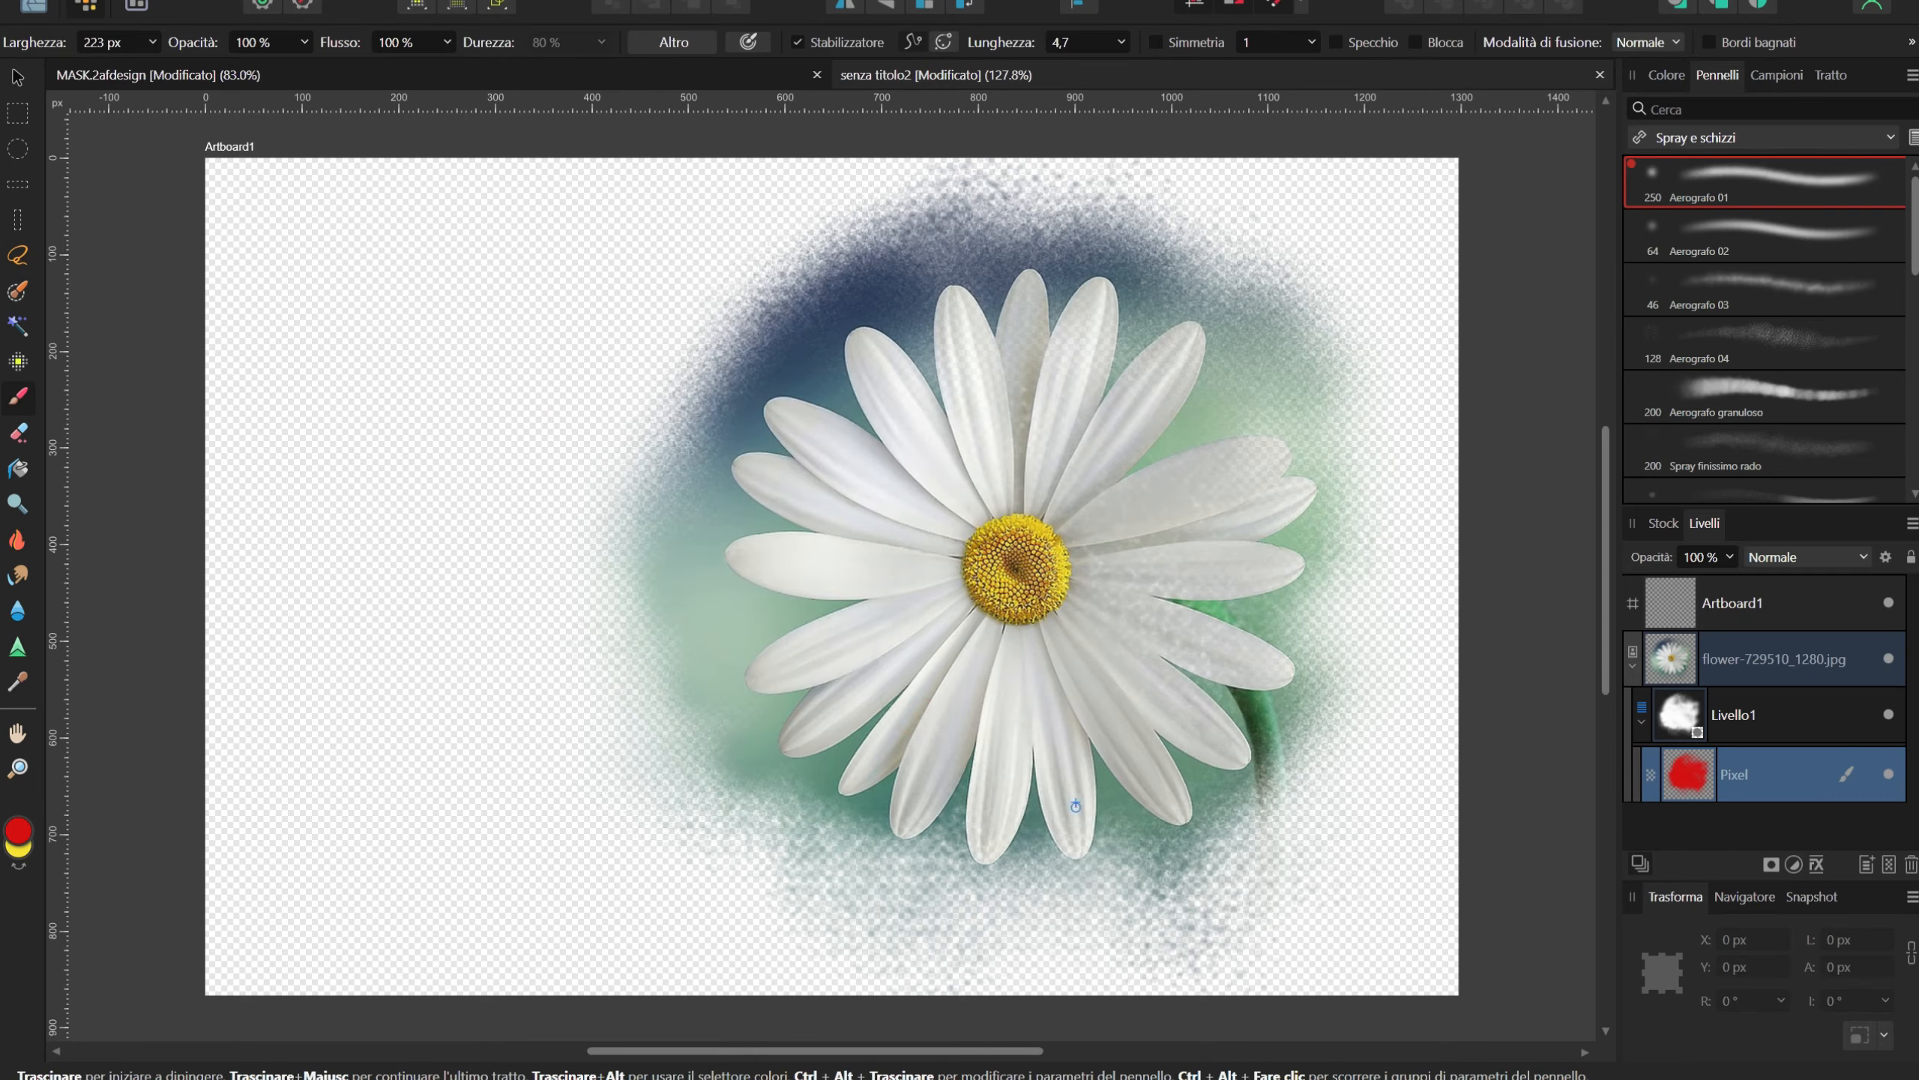
{"action": "mouse_move", "coordinate": [1075, 806]}
{"action": "left_mouse_down"}
{"action": "mouse_move", "coordinate": [1243, 769]}
{"action": "mouse_move", "coordinate": [1328, 536]}
{"action": "mouse_move", "coordinate": [1300, 663]}
{"action": "mouse_move", "coordinate": [858, 730]}
{"action": "mouse_move", "coordinate": [1073, 896]}
{"action": "left_mouse_up"}
{"action": "left_click", "coordinate": [1685, 722]}
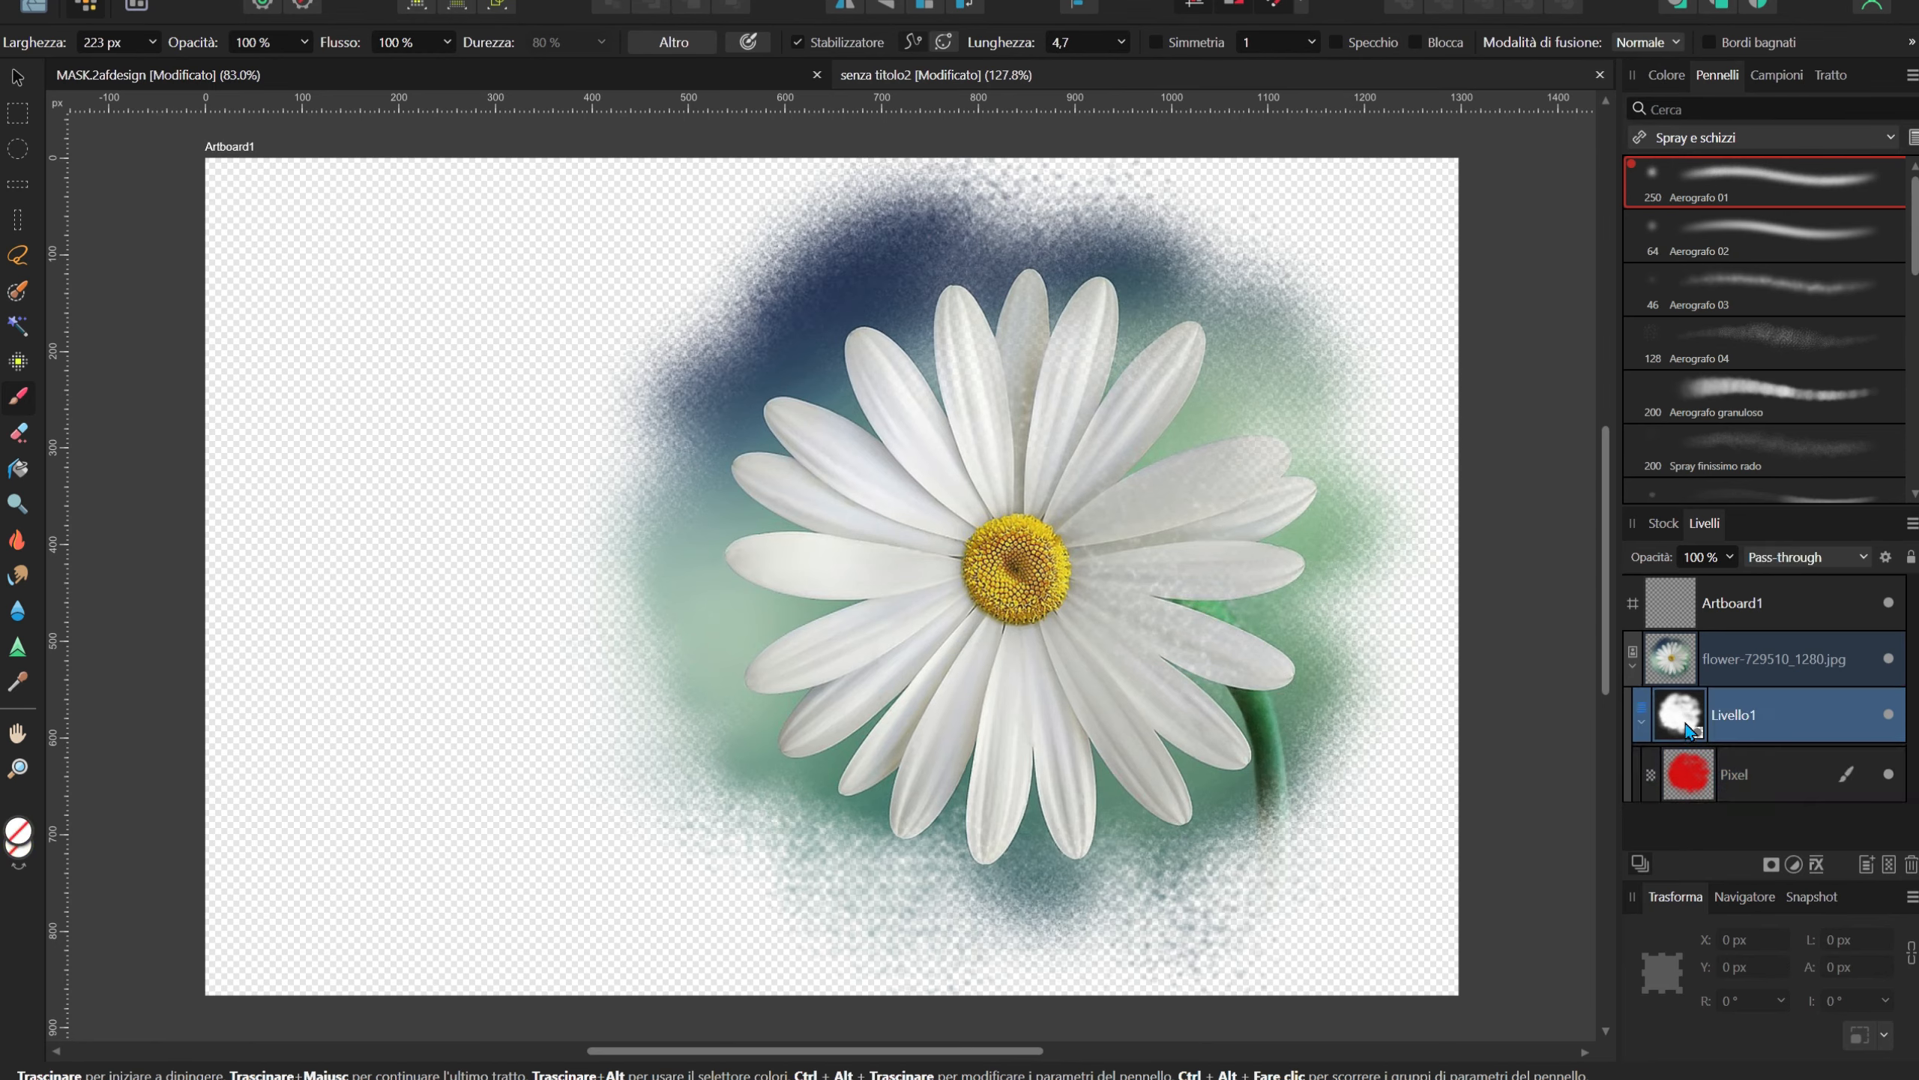
{"action": "left_click", "coordinate": [1888, 715]}
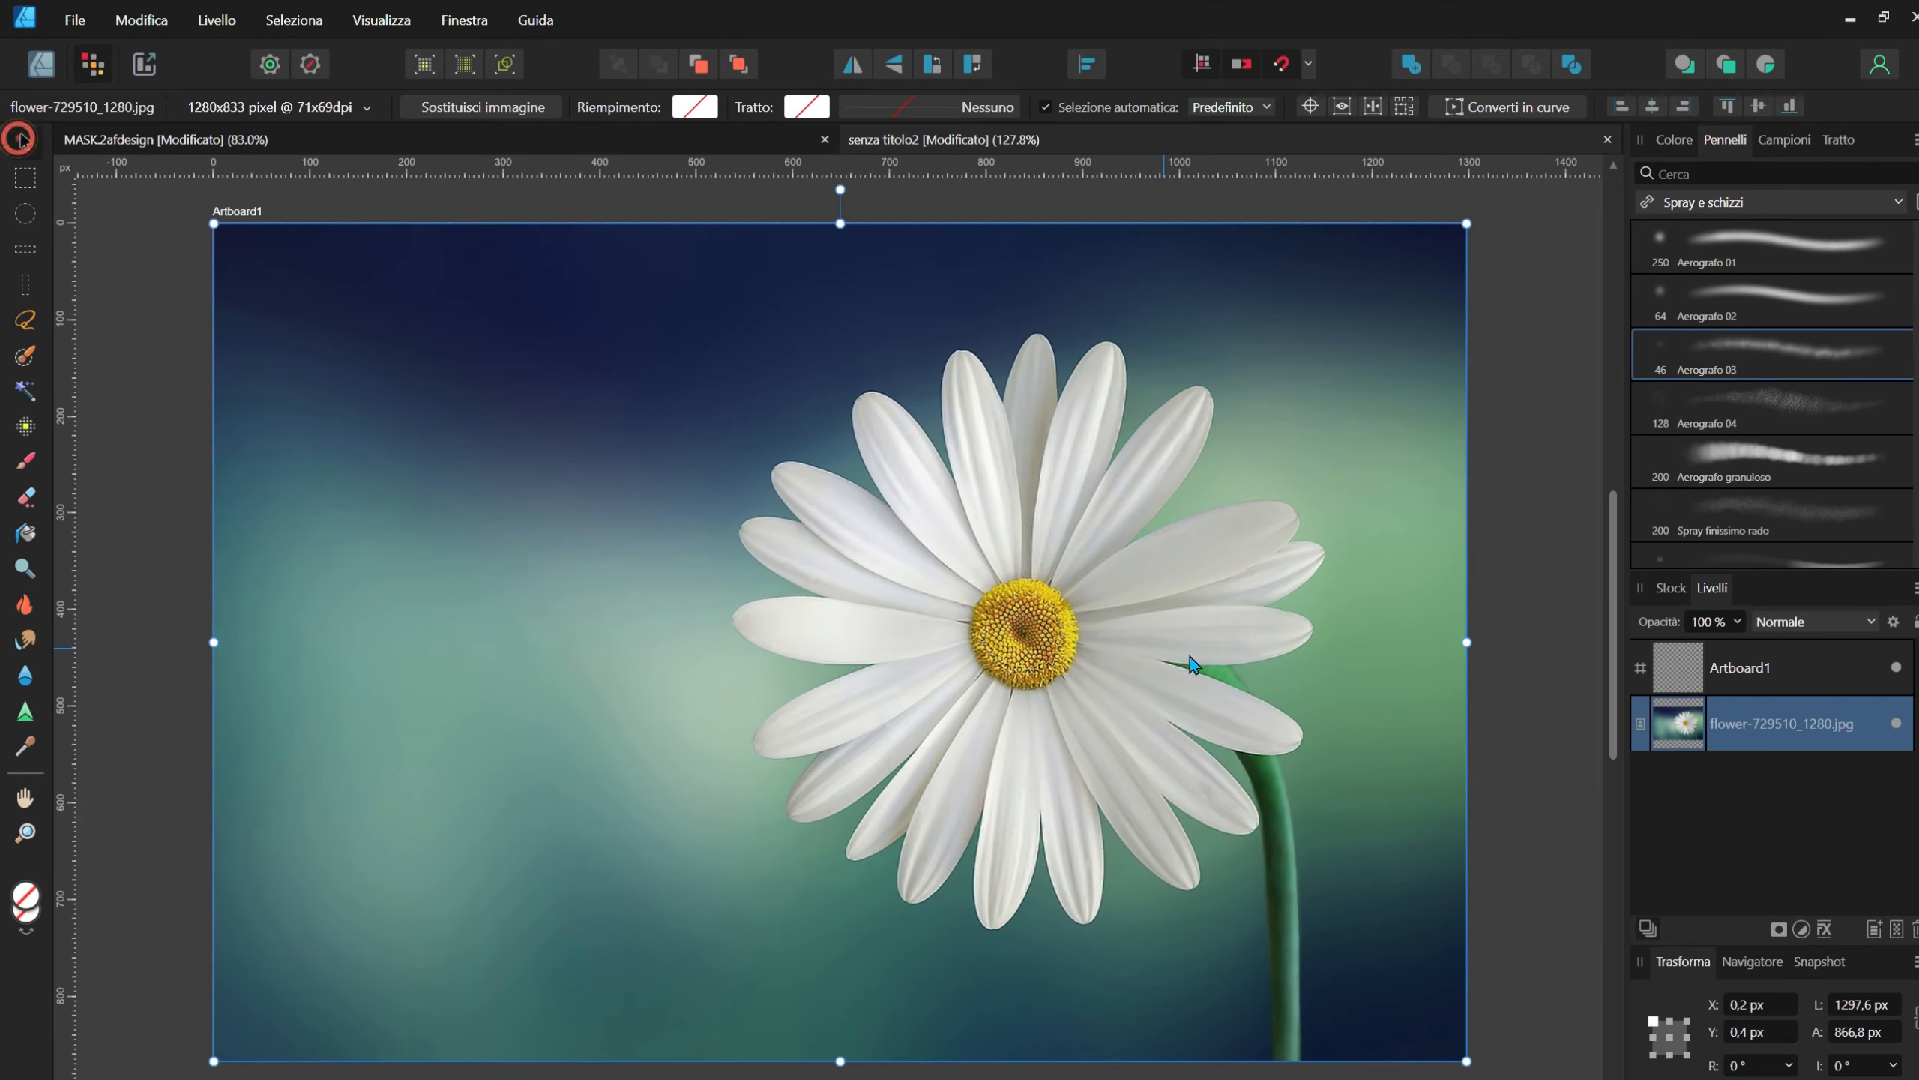
Step: Make the flower photo the active layer and add a Bianco e nero (black and white) adjustment to it
{"action": "left_click", "coordinate": [1195, 659]}
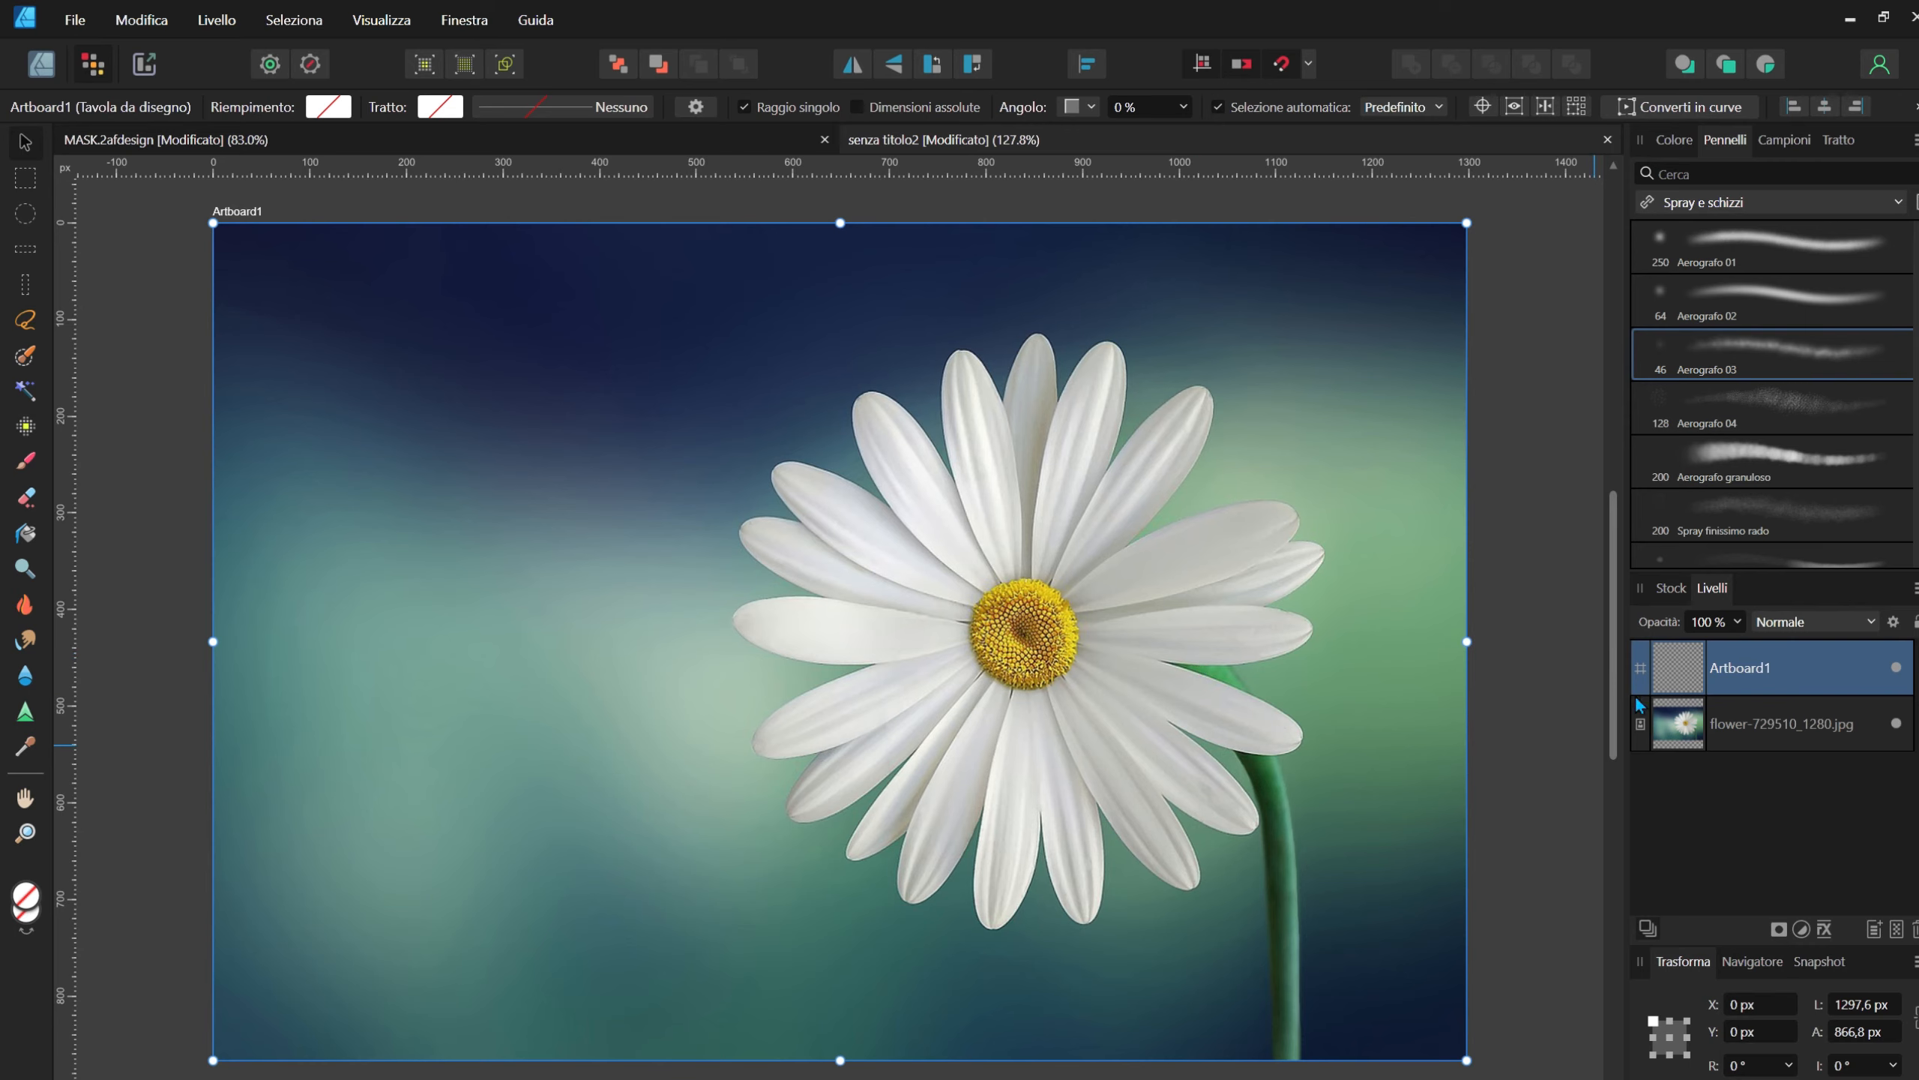
{"action": "left_click", "coordinate": [1681, 729]}
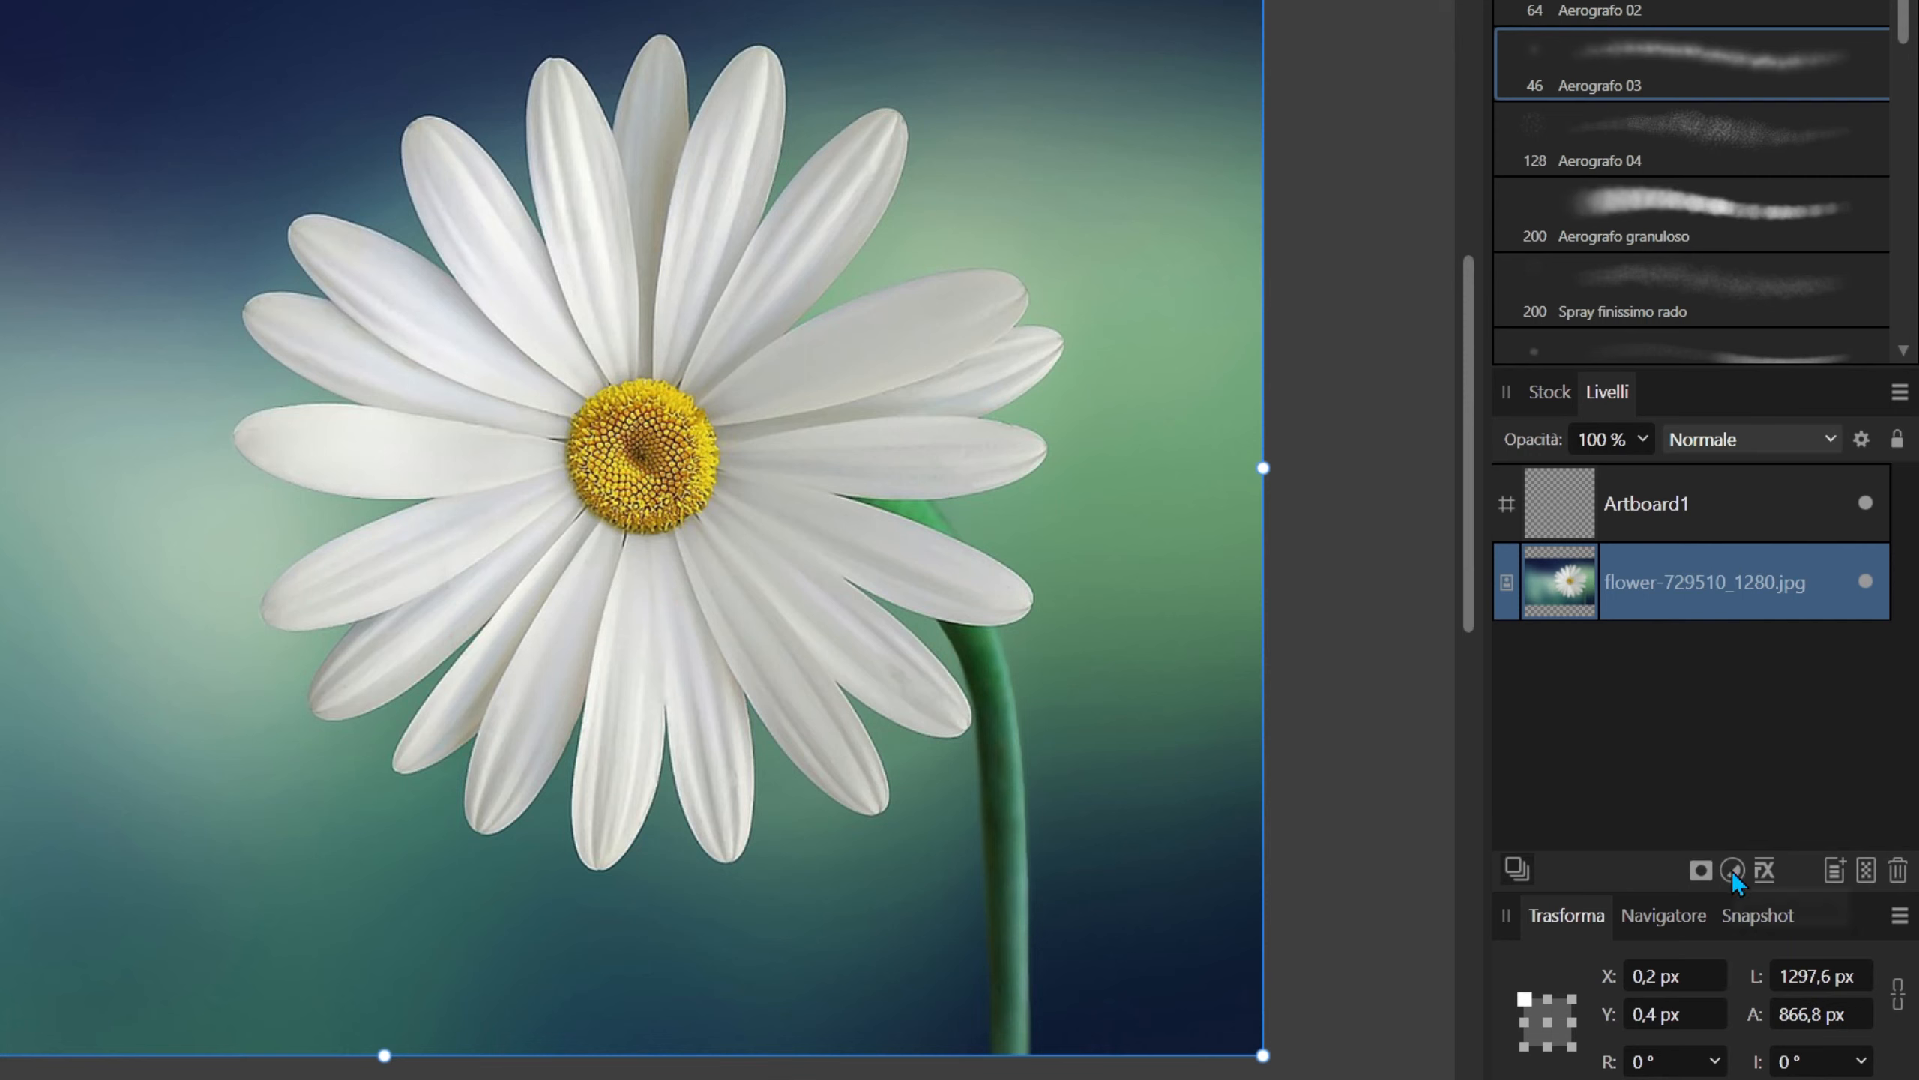
{"action": "left_click", "coordinate": [1732, 872]}
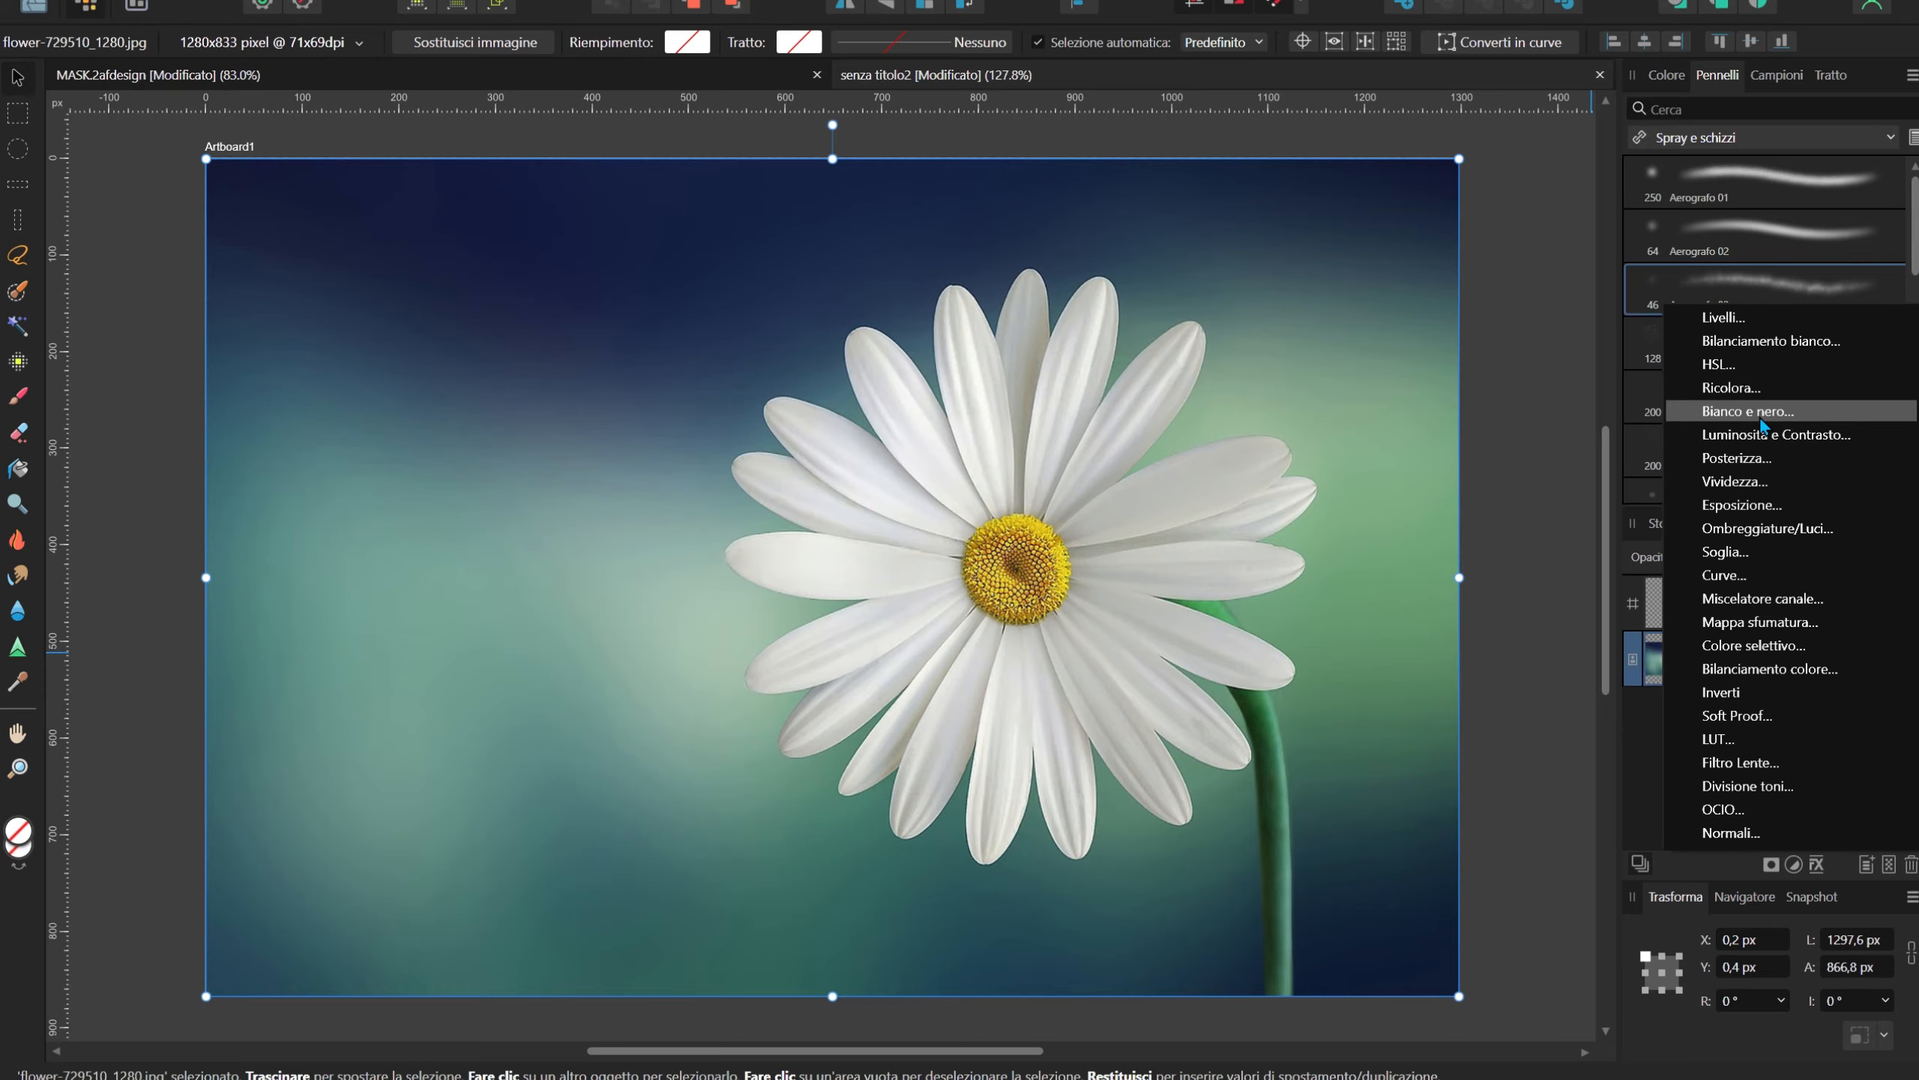
{"action": "left_click", "coordinate": [1685, 243]}
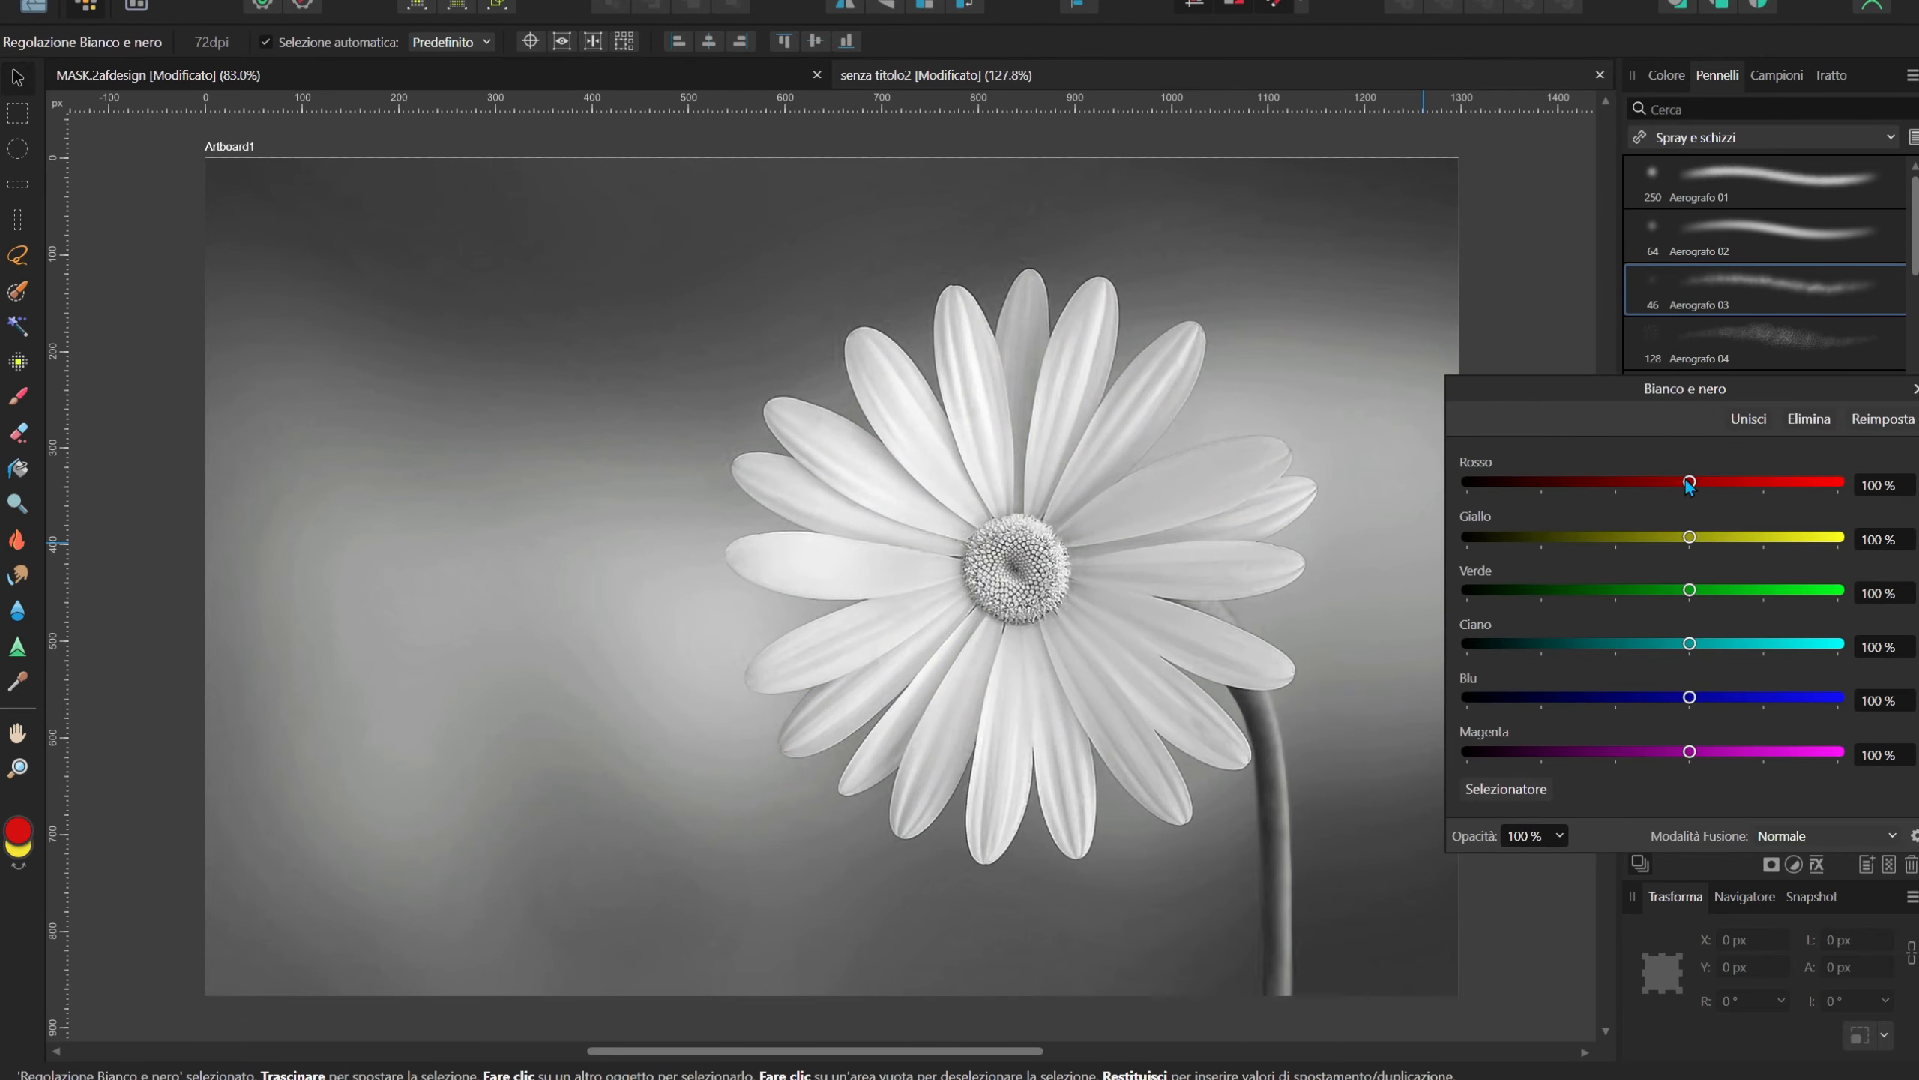
Step: Set the Bianco e nero adjustment to red -15%, yellow 84%, green -15%, cyan 72% and magenta 35%, and close its settings
{"action": "left_click_drag", "start_coordinate": [1690, 485], "coordinate": [1592, 489]}
{"action": "left_click_drag", "start_coordinate": [1690, 537], "coordinate": [1677, 538]}
{"action": "left_click_drag", "start_coordinate": [1690, 590], "coordinate": [1603, 590]}
{"action": "left_click_drag", "start_coordinate": [1691, 644], "coordinate": [1669, 644]}
{"action": "left_click_drag", "start_coordinate": [1690, 751], "coordinate": [1641, 752]}
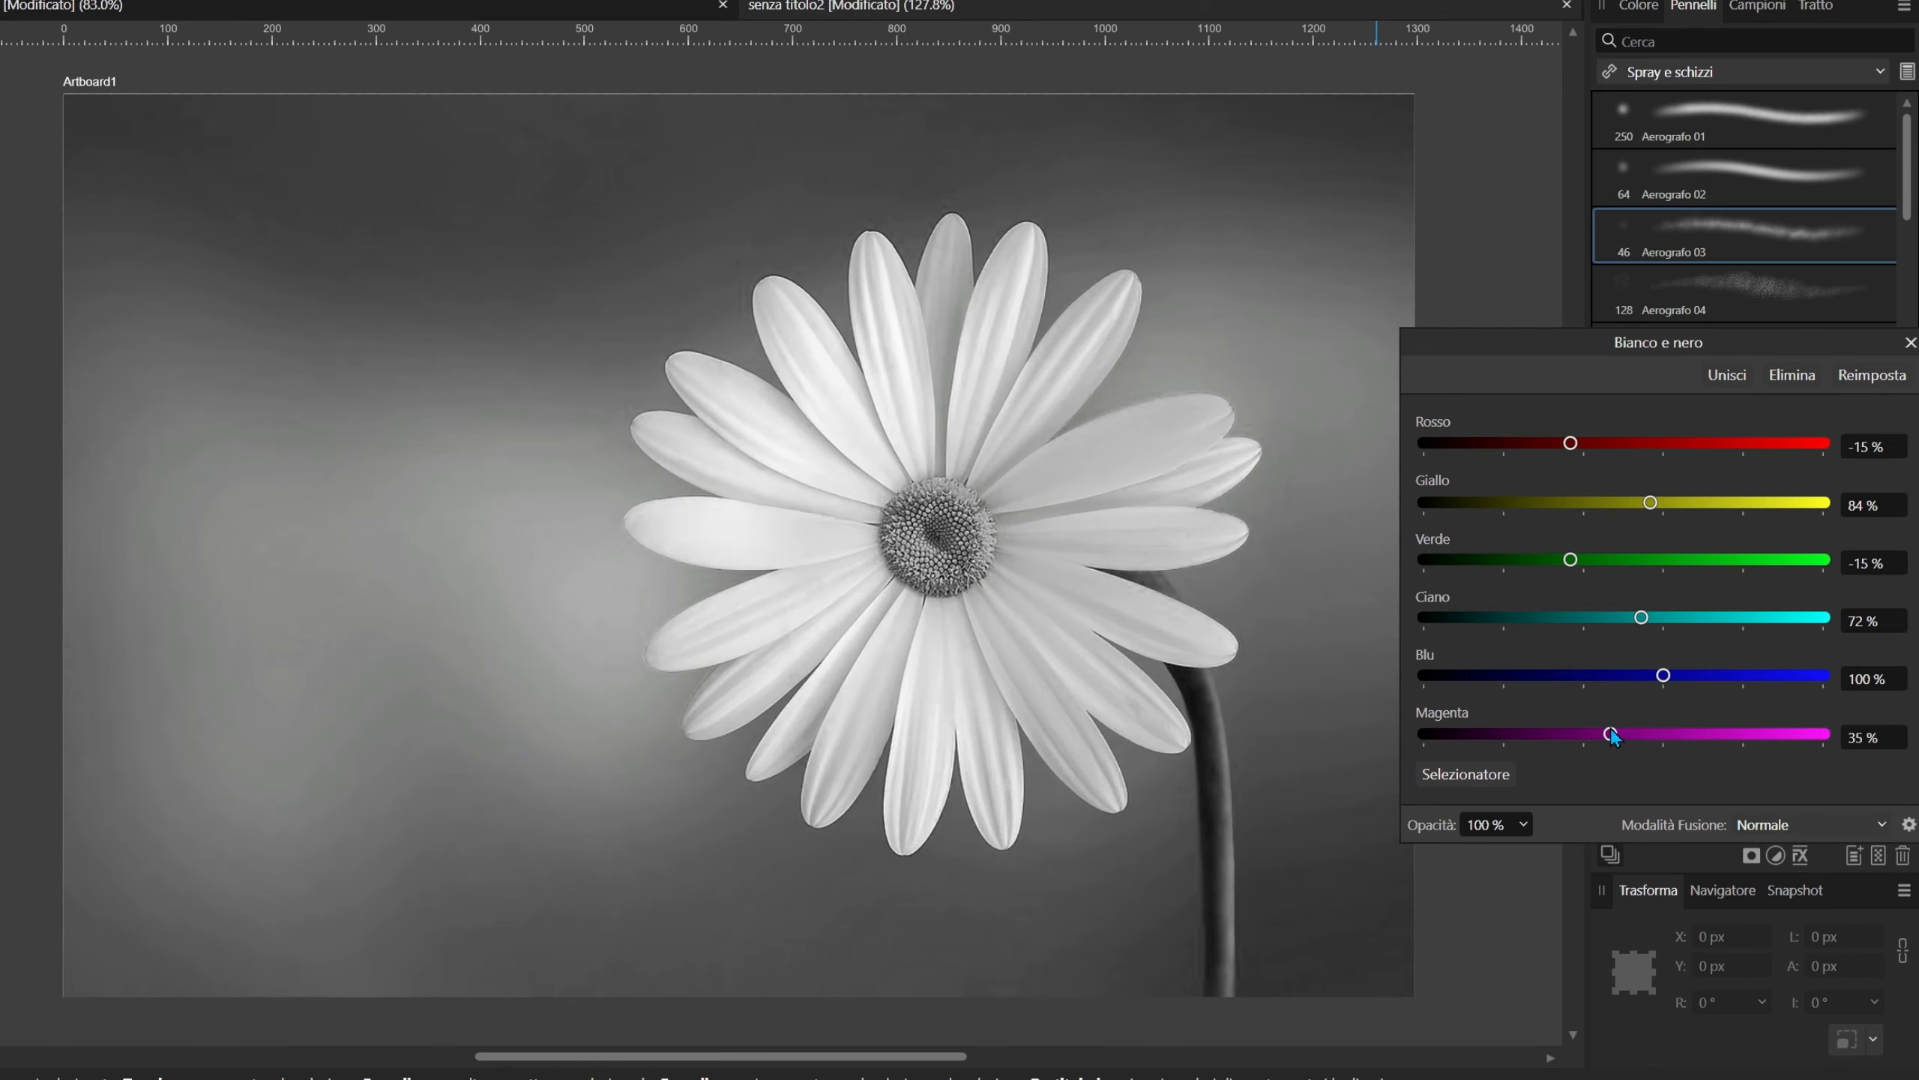
{"action": "left_click", "coordinate": [1910, 342]}
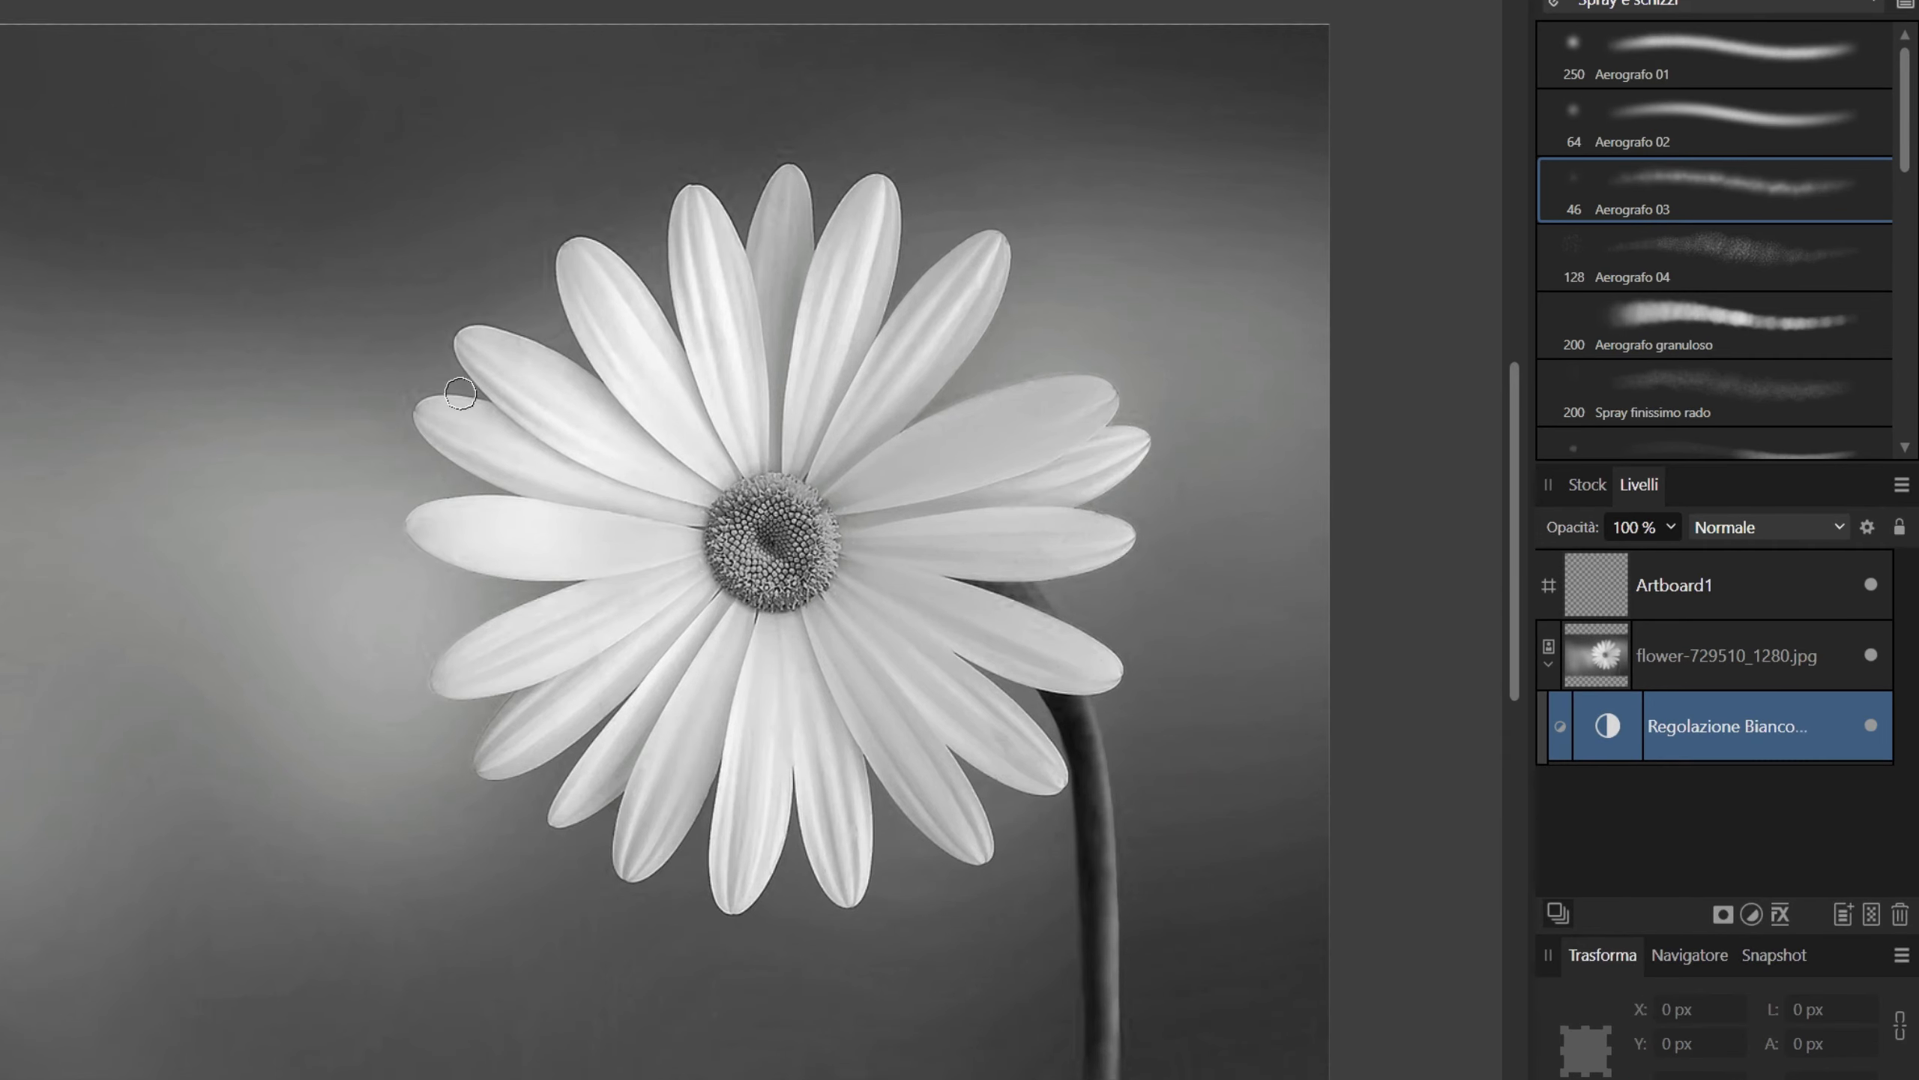
Step: Paint on the Bianco e nero adjustment over the daisy's centre and petals with the 250 px Aerografo 01 brush, and show the colour settings
{"action": "left_click", "coordinate": [1590, 50]}
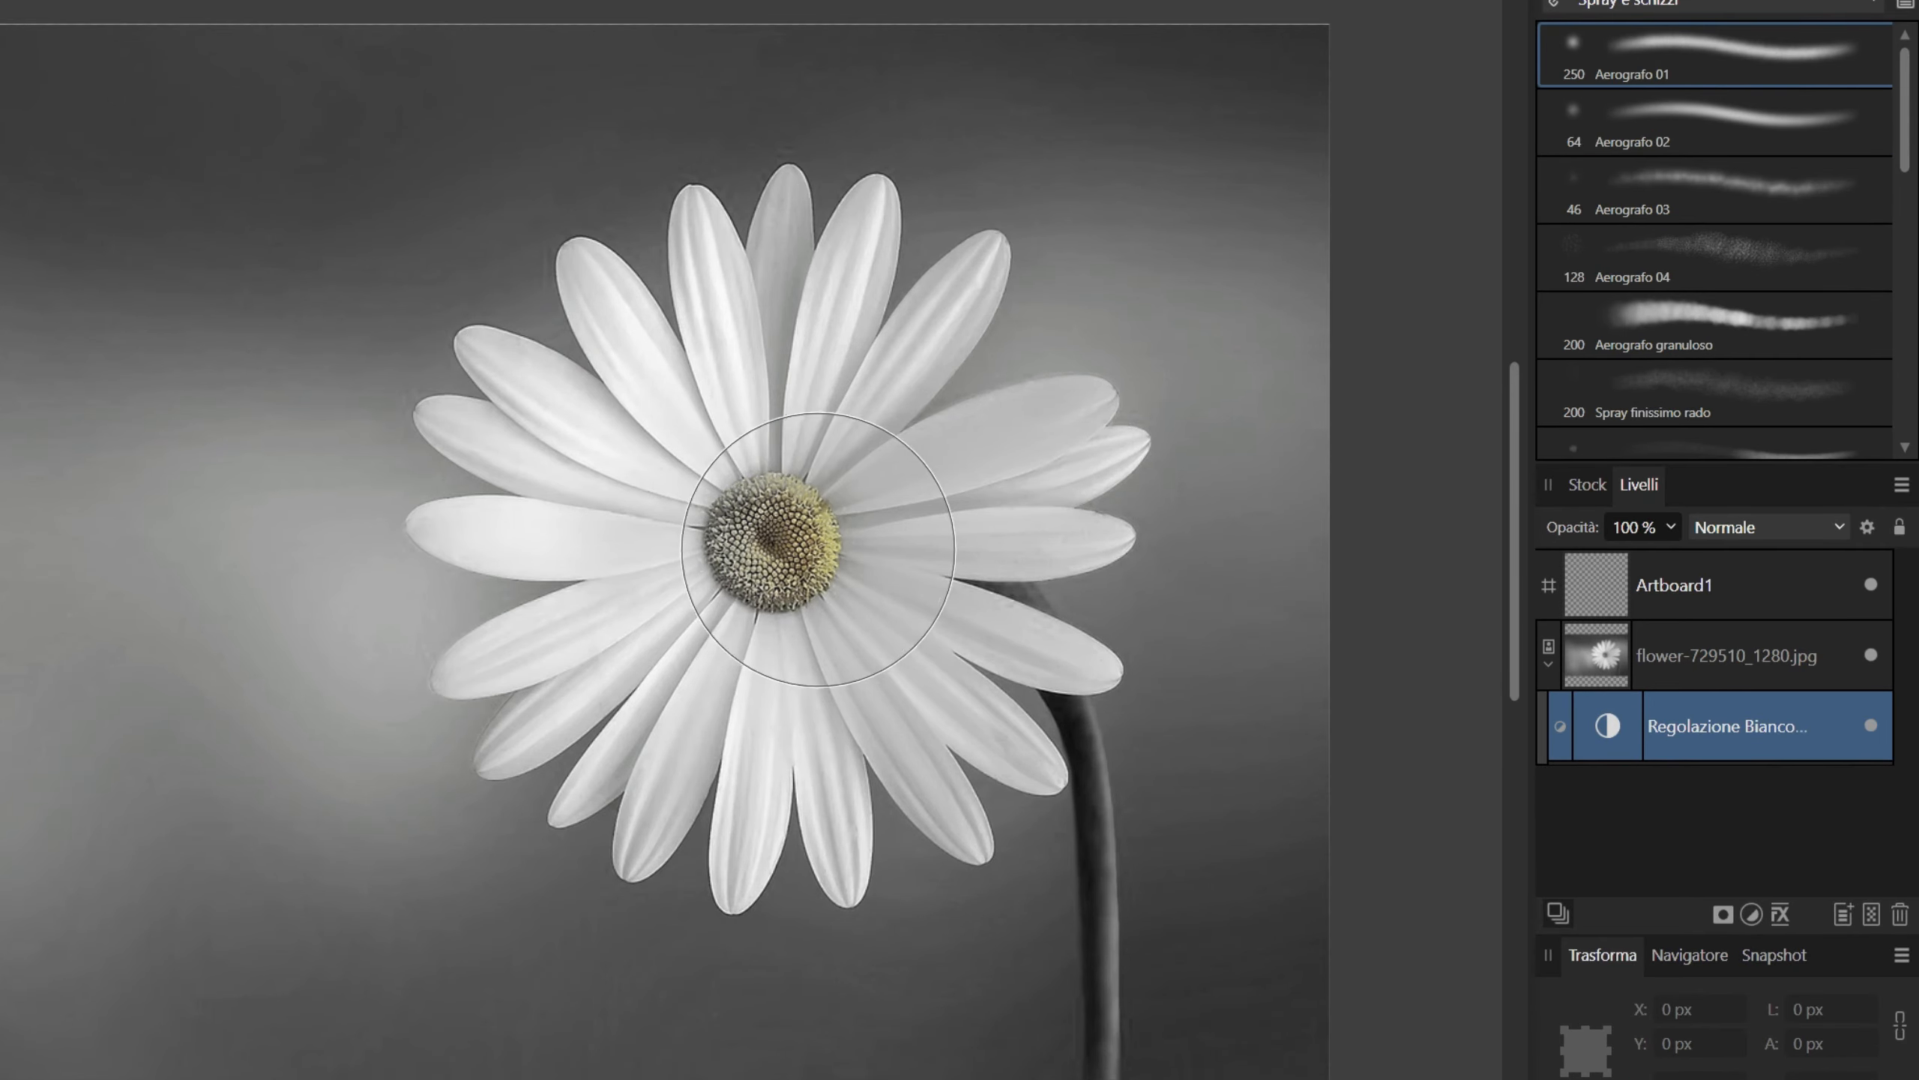
{"action": "left_click_drag", "start_coordinate": [819, 550], "coordinate": [791, 537]}
{"action": "mouse_move", "coordinate": [1032, 566]}
{"action": "left_mouse_down"}
{"action": "mouse_move", "coordinate": [1035, 517]}
{"action": "mouse_move", "coordinate": [939, 496]}
{"action": "left_mouse_up"}
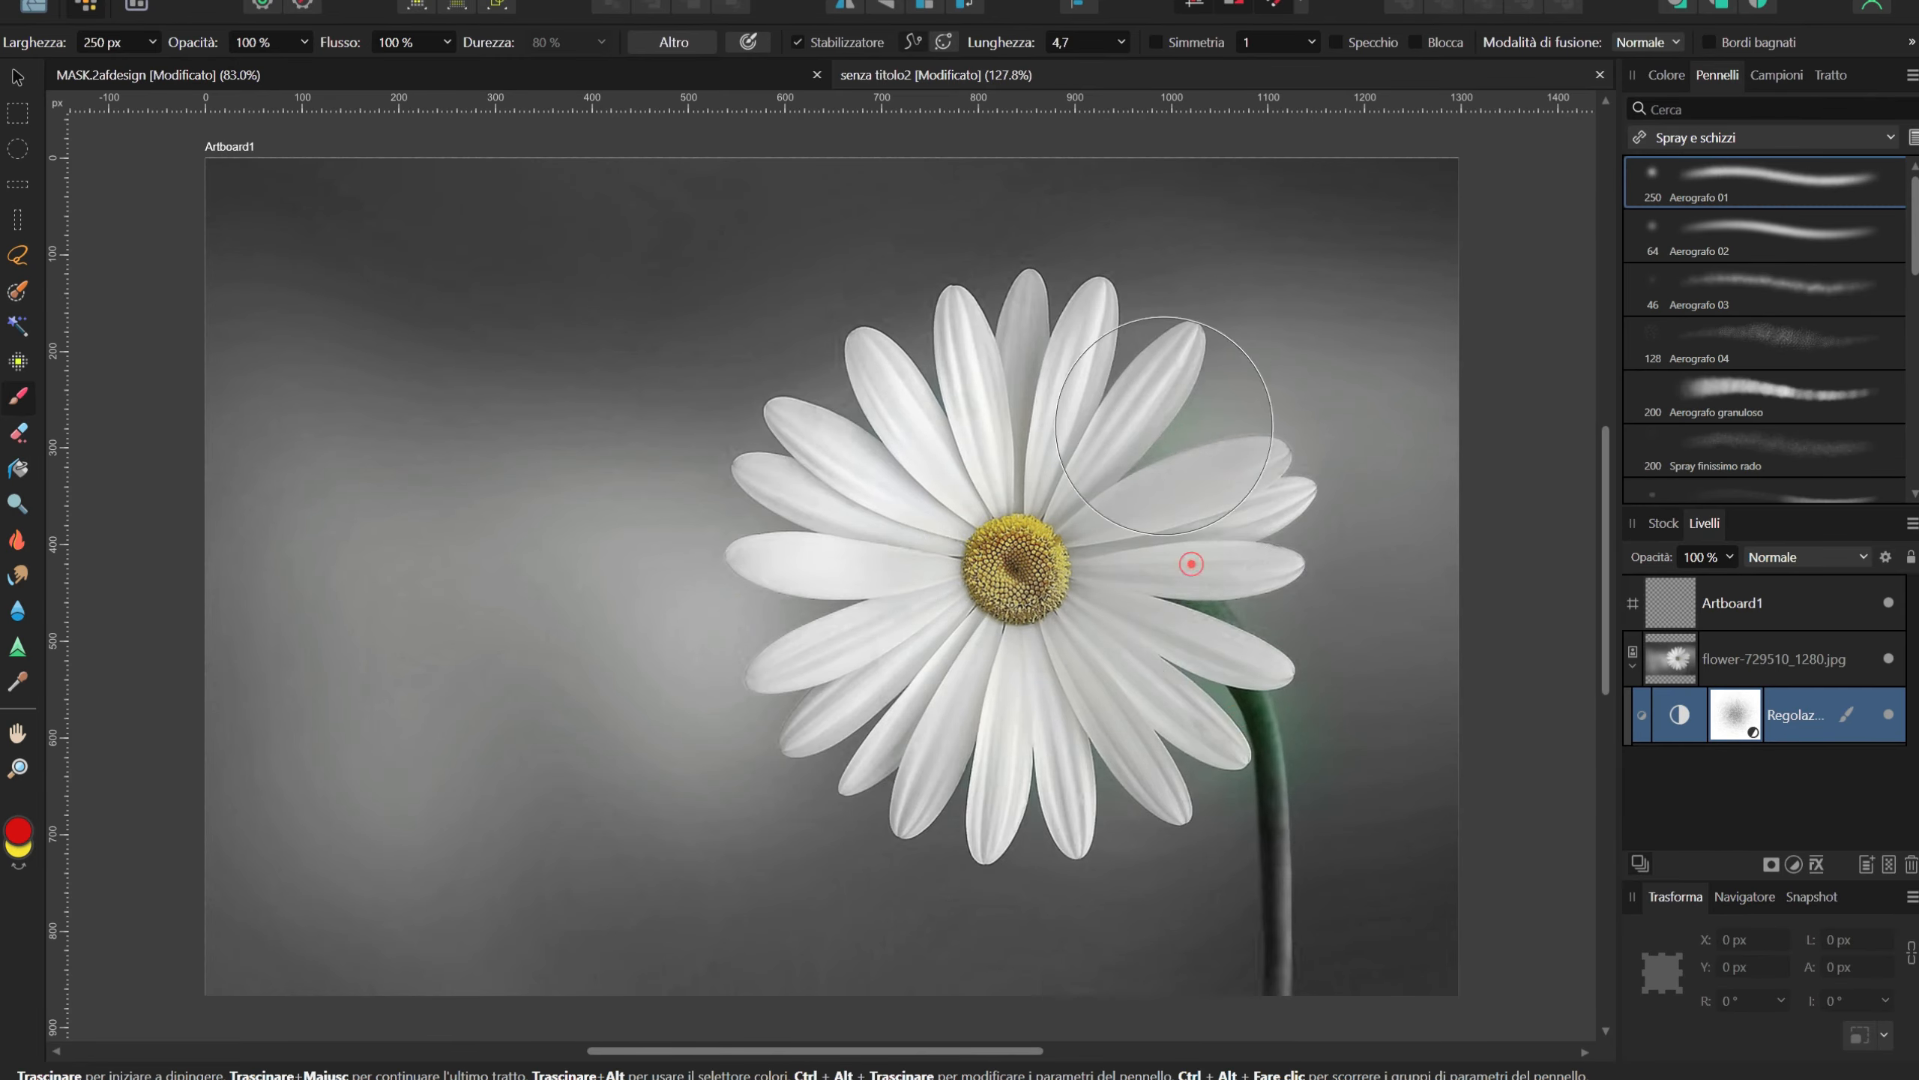
{"action": "left_click_drag", "start_coordinate": [1191, 563], "coordinate": [1202, 574]}
{"action": "left_click", "coordinate": [1666, 74]}
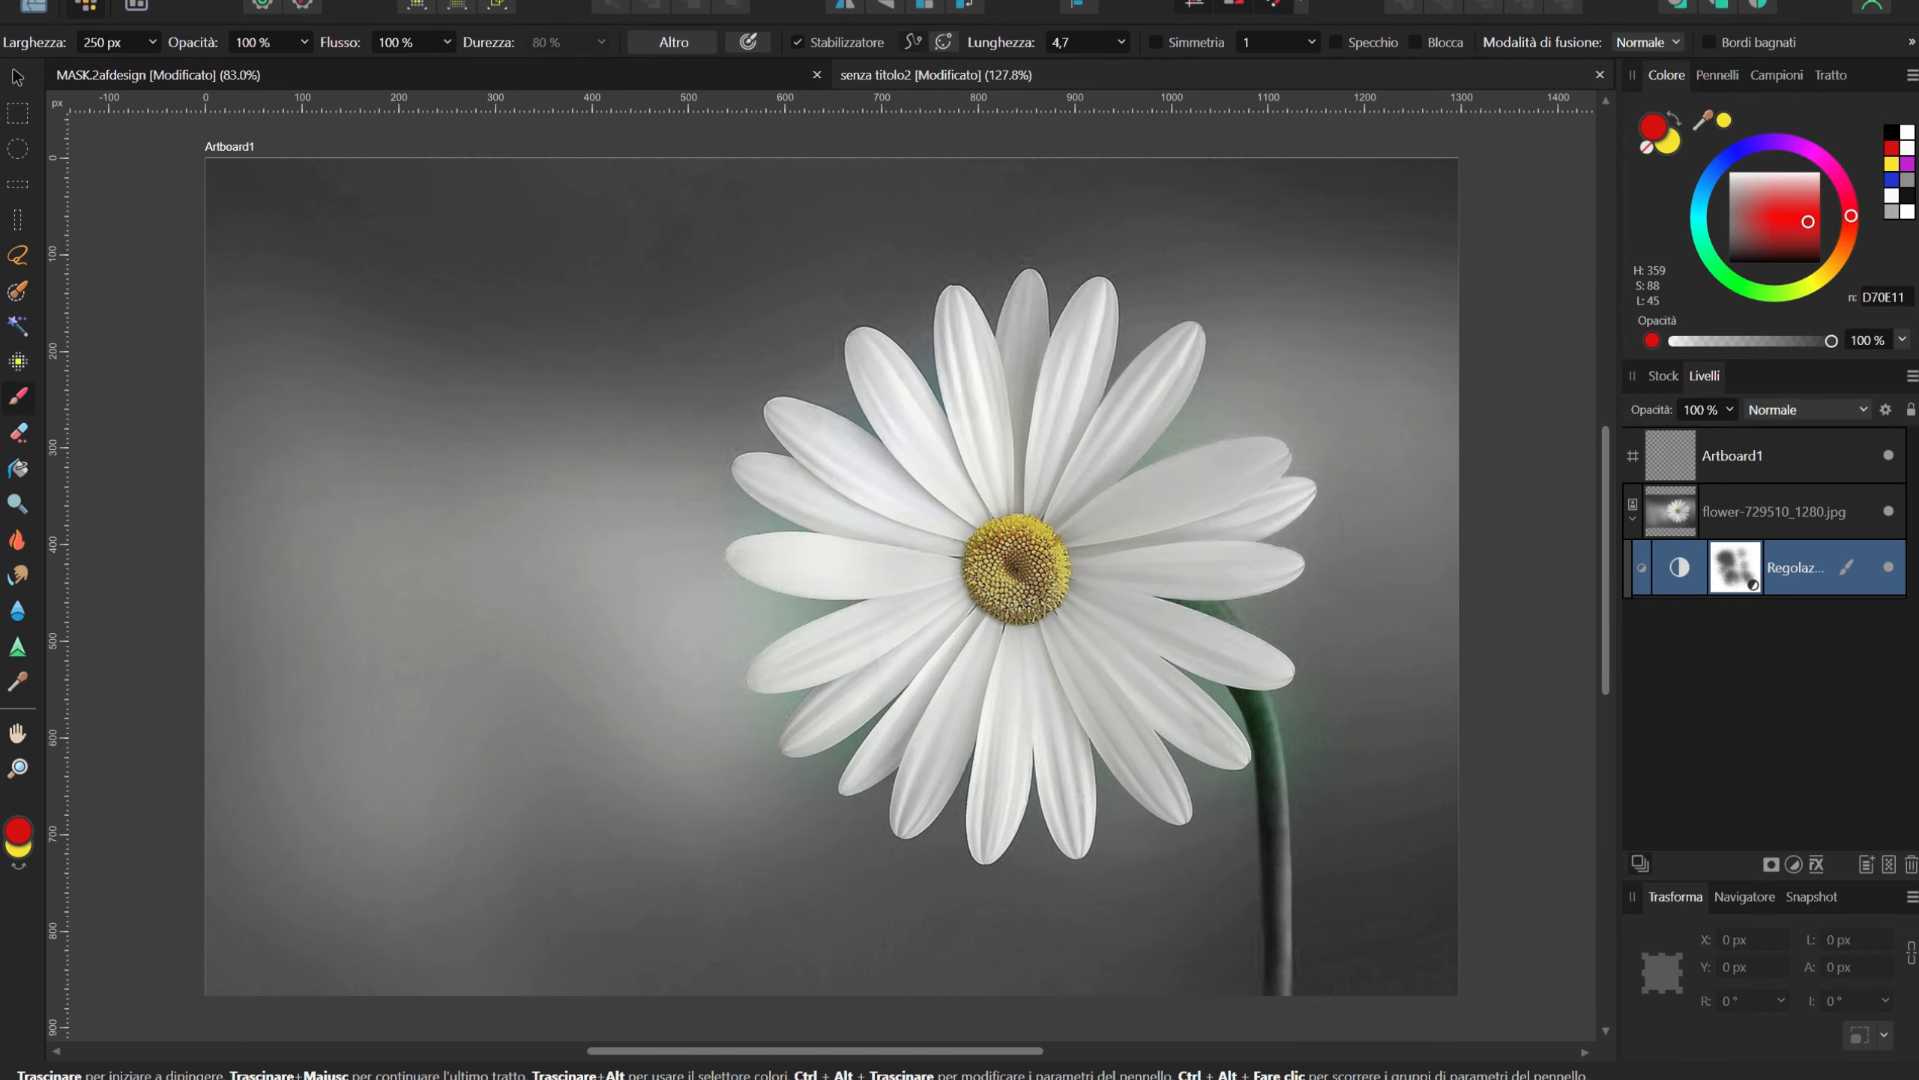
Step: Paint red D70E11 strokes on the adjustment over the stem and the background around the daisy to bring back the photo's colour there
{"action": "left_click_drag", "start_coordinate": [1233, 690], "coordinate": [1266, 892]}
{"action": "mouse_move", "coordinate": [884, 332]}
{"action": "left_mouse_down"}
{"action": "mouse_move", "coordinate": [841, 363]}
{"action": "mouse_move", "coordinate": [862, 603]}
{"action": "mouse_move", "coordinate": [836, 602]}
{"action": "left_mouse_up"}
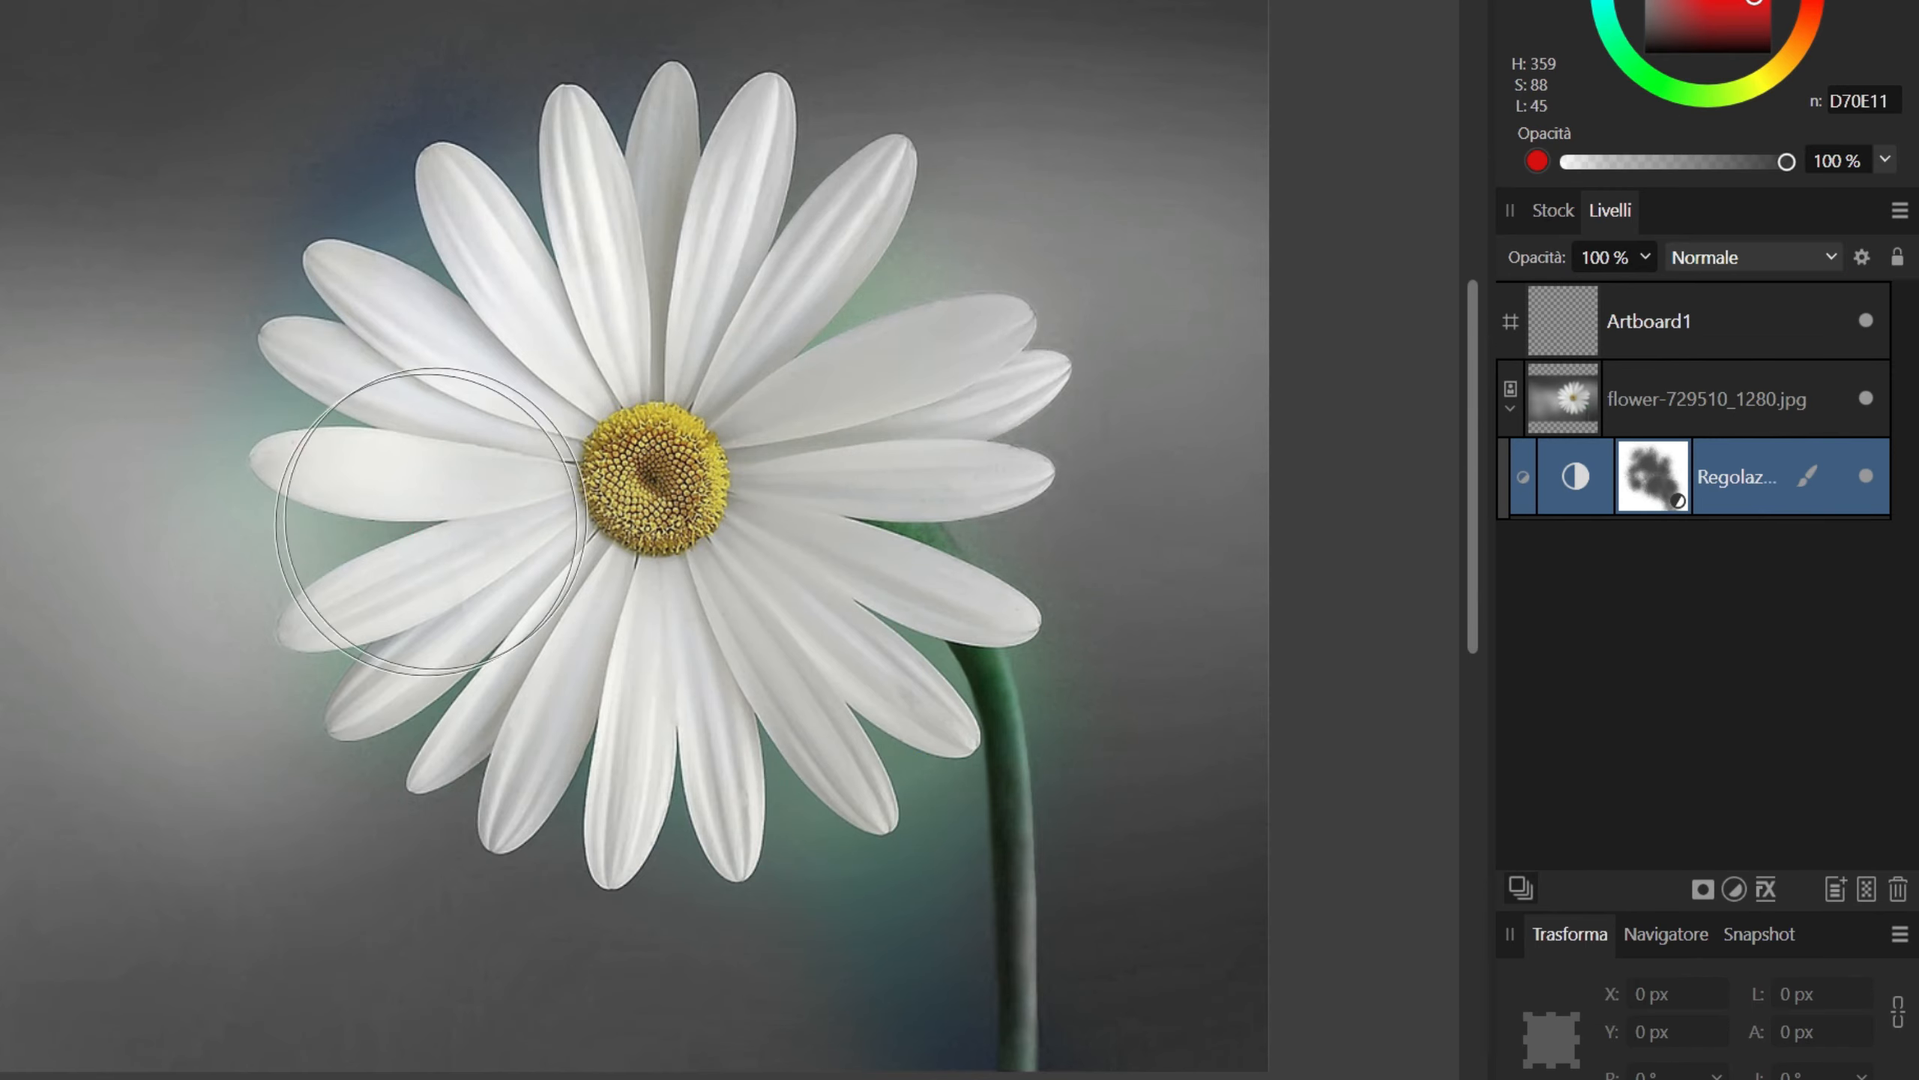
{"action": "mouse_move", "coordinate": [405, 525]}
{"action": "left_mouse_down"}
{"action": "mouse_move", "coordinate": [646, 865]}
{"action": "mouse_move", "coordinate": [961, 125]}
{"action": "mouse_move", "coordinate": [635, 883]}
{"action": "mouse_move", "coordinate": [942, 321]}
{"action": "mouse_move", "coordinate": [193, 806]}
{"action": "mouse_move", "coordinate": [330, 128]}
{"action": "mouse_move", "coordinate": [314, 447]}
{"action": "mouse_move", "coordinate": [854, 48]}
{"action": "mouse_move", "coordinate": [958, 440]}
{"action": "mouse_move", "coordinate": [563, 18]}
{"action": "mouse_move", "coordinate": [1310, 184]}
{"action": "left_mouse_up"}
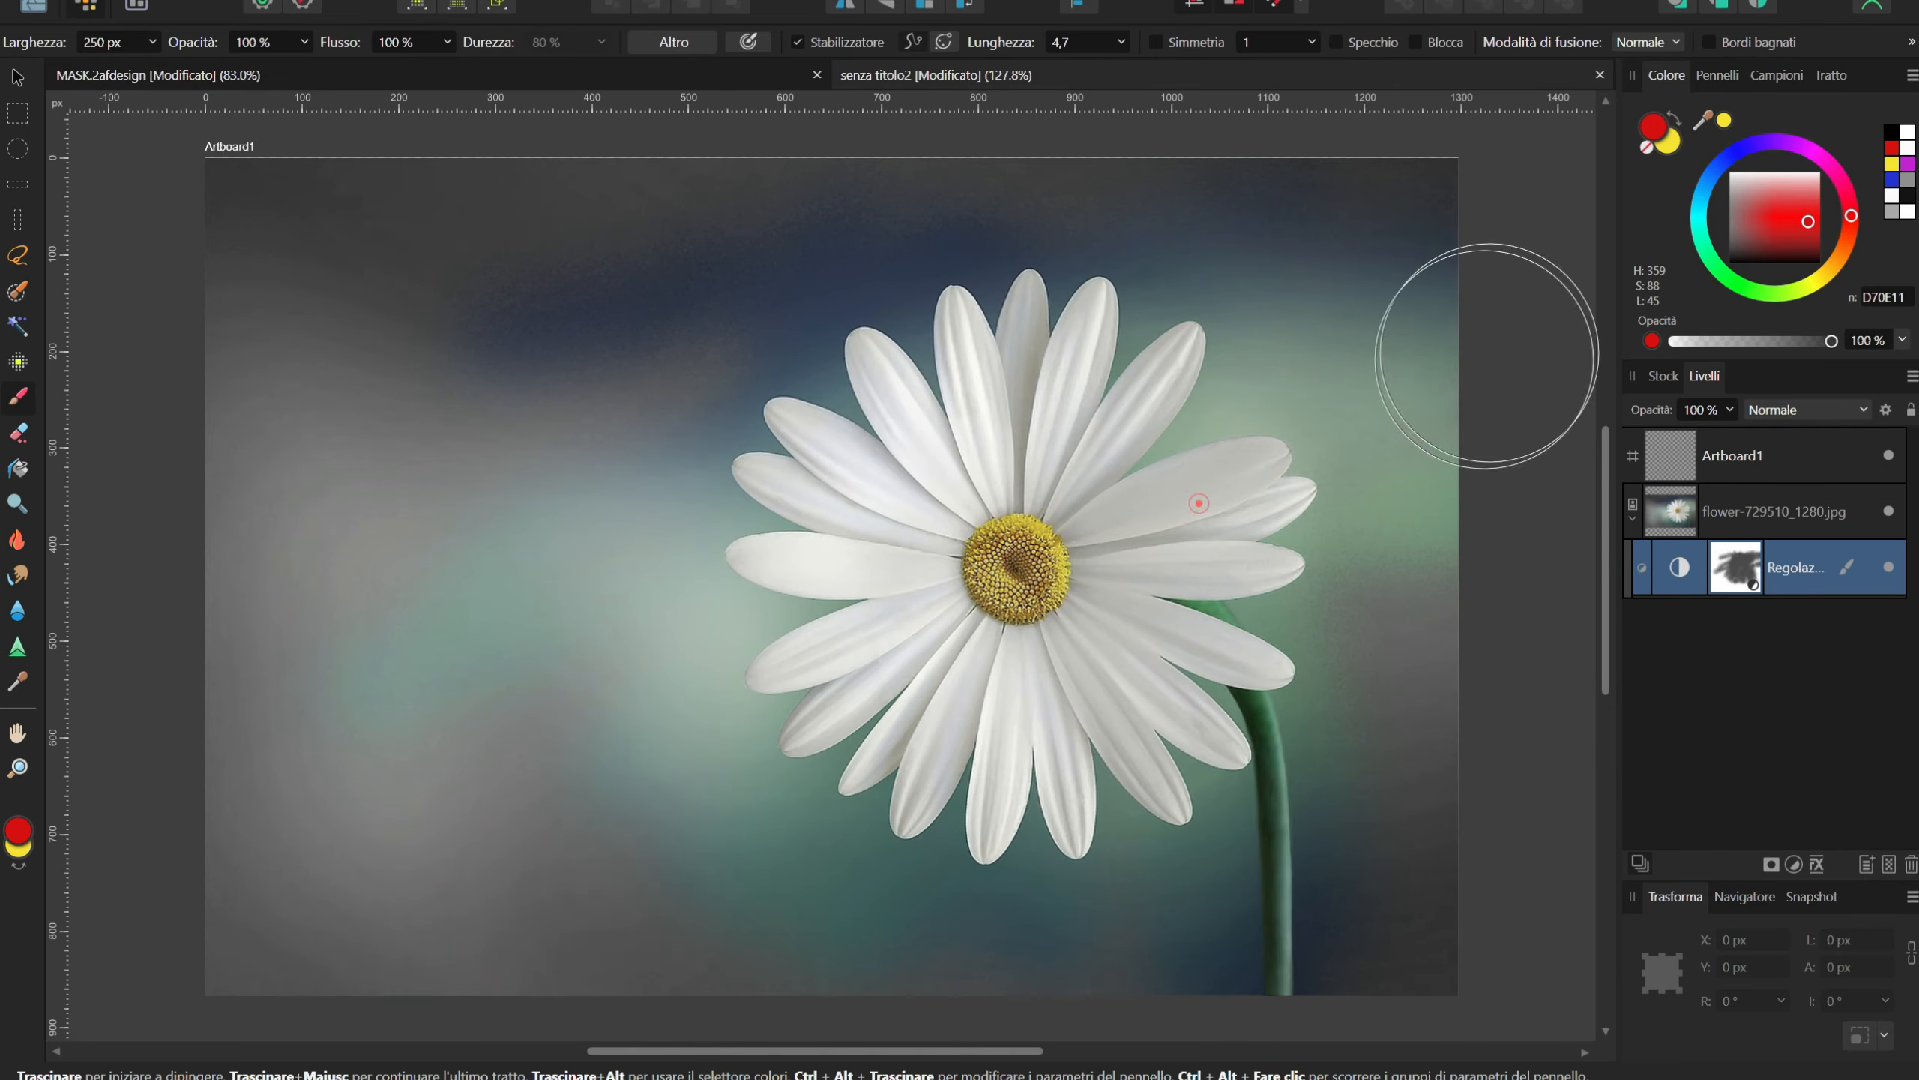
{"action": "left_click_drag", "start_coordinate": [1486, 356], "coordinate": [1375, 870]}
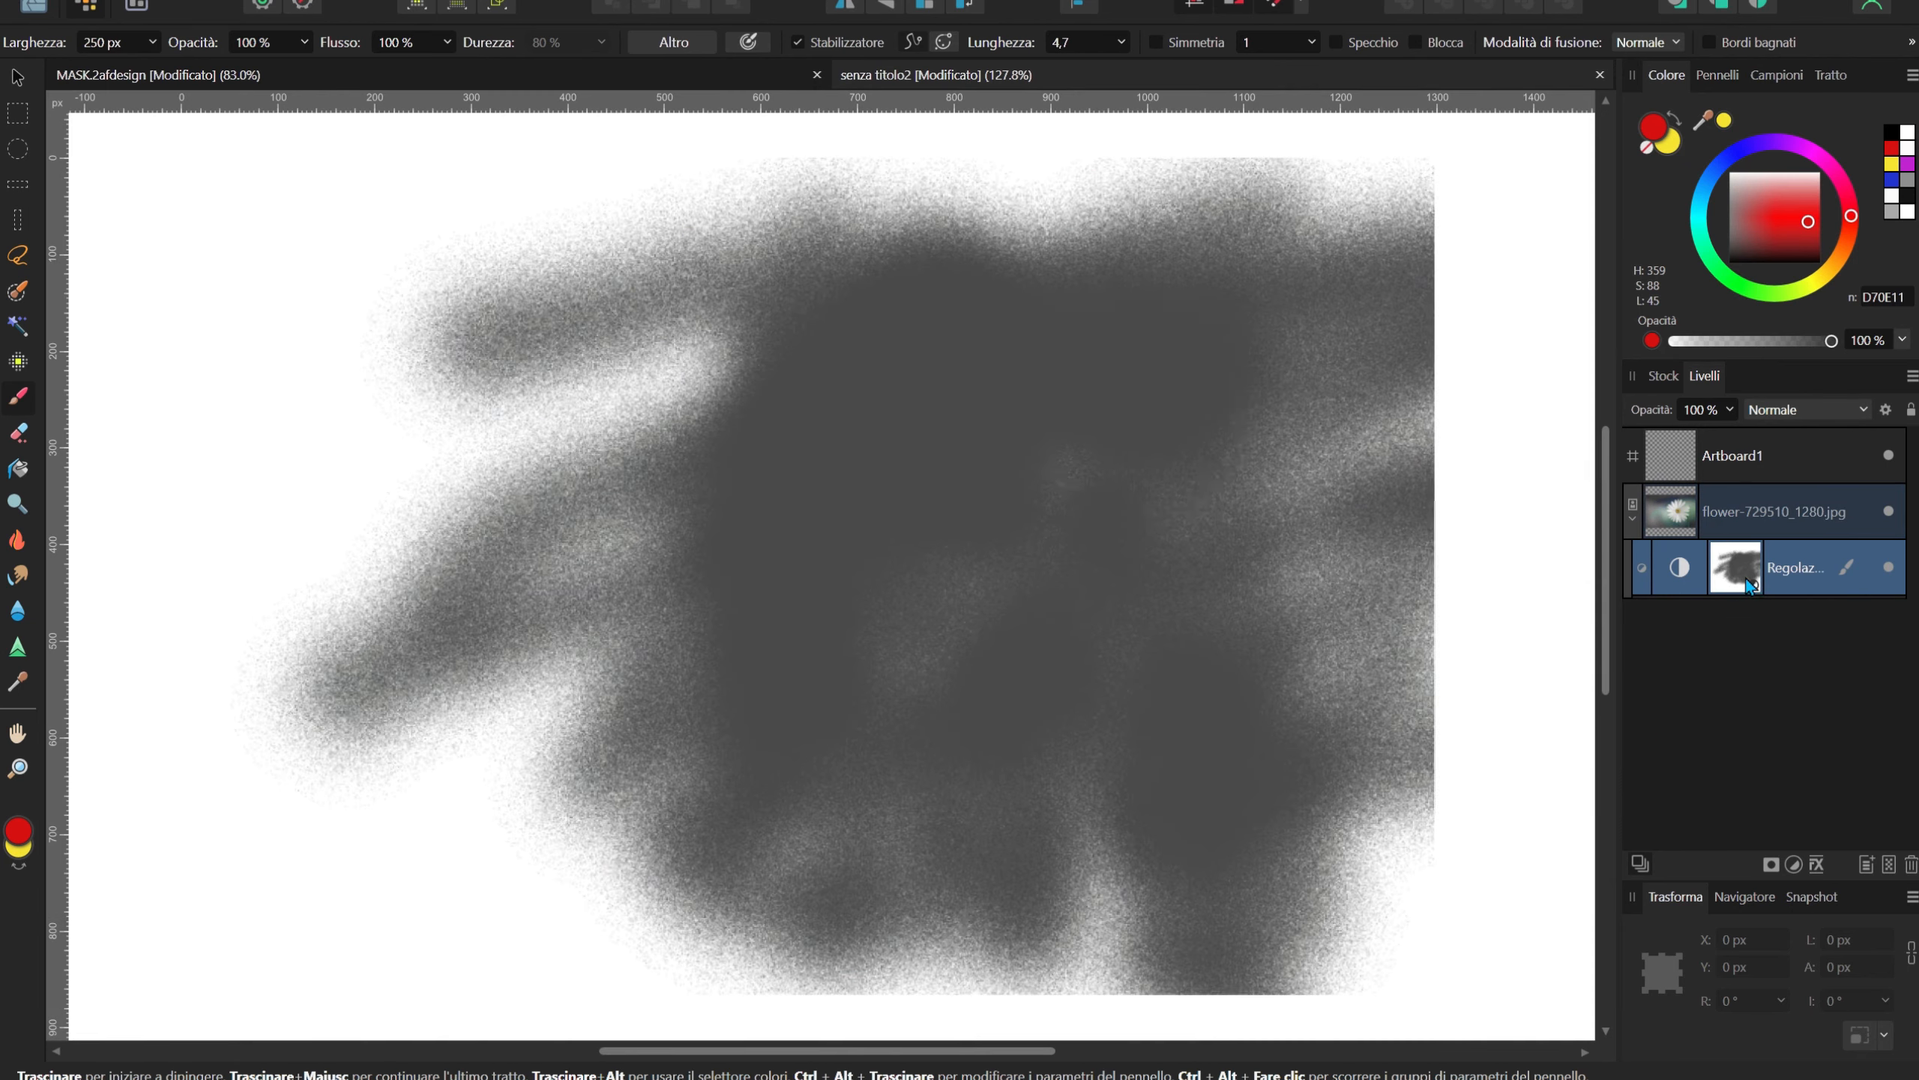
Step: Examine the adjustment's painted mask on its own, collapse and expand the flower photo's layer, and return to the artwork
{"action": "left_click", "coordinate": [1745, 586], "text": "alt"}
{"action": "left_click", "coordinate": [1633, 519]}
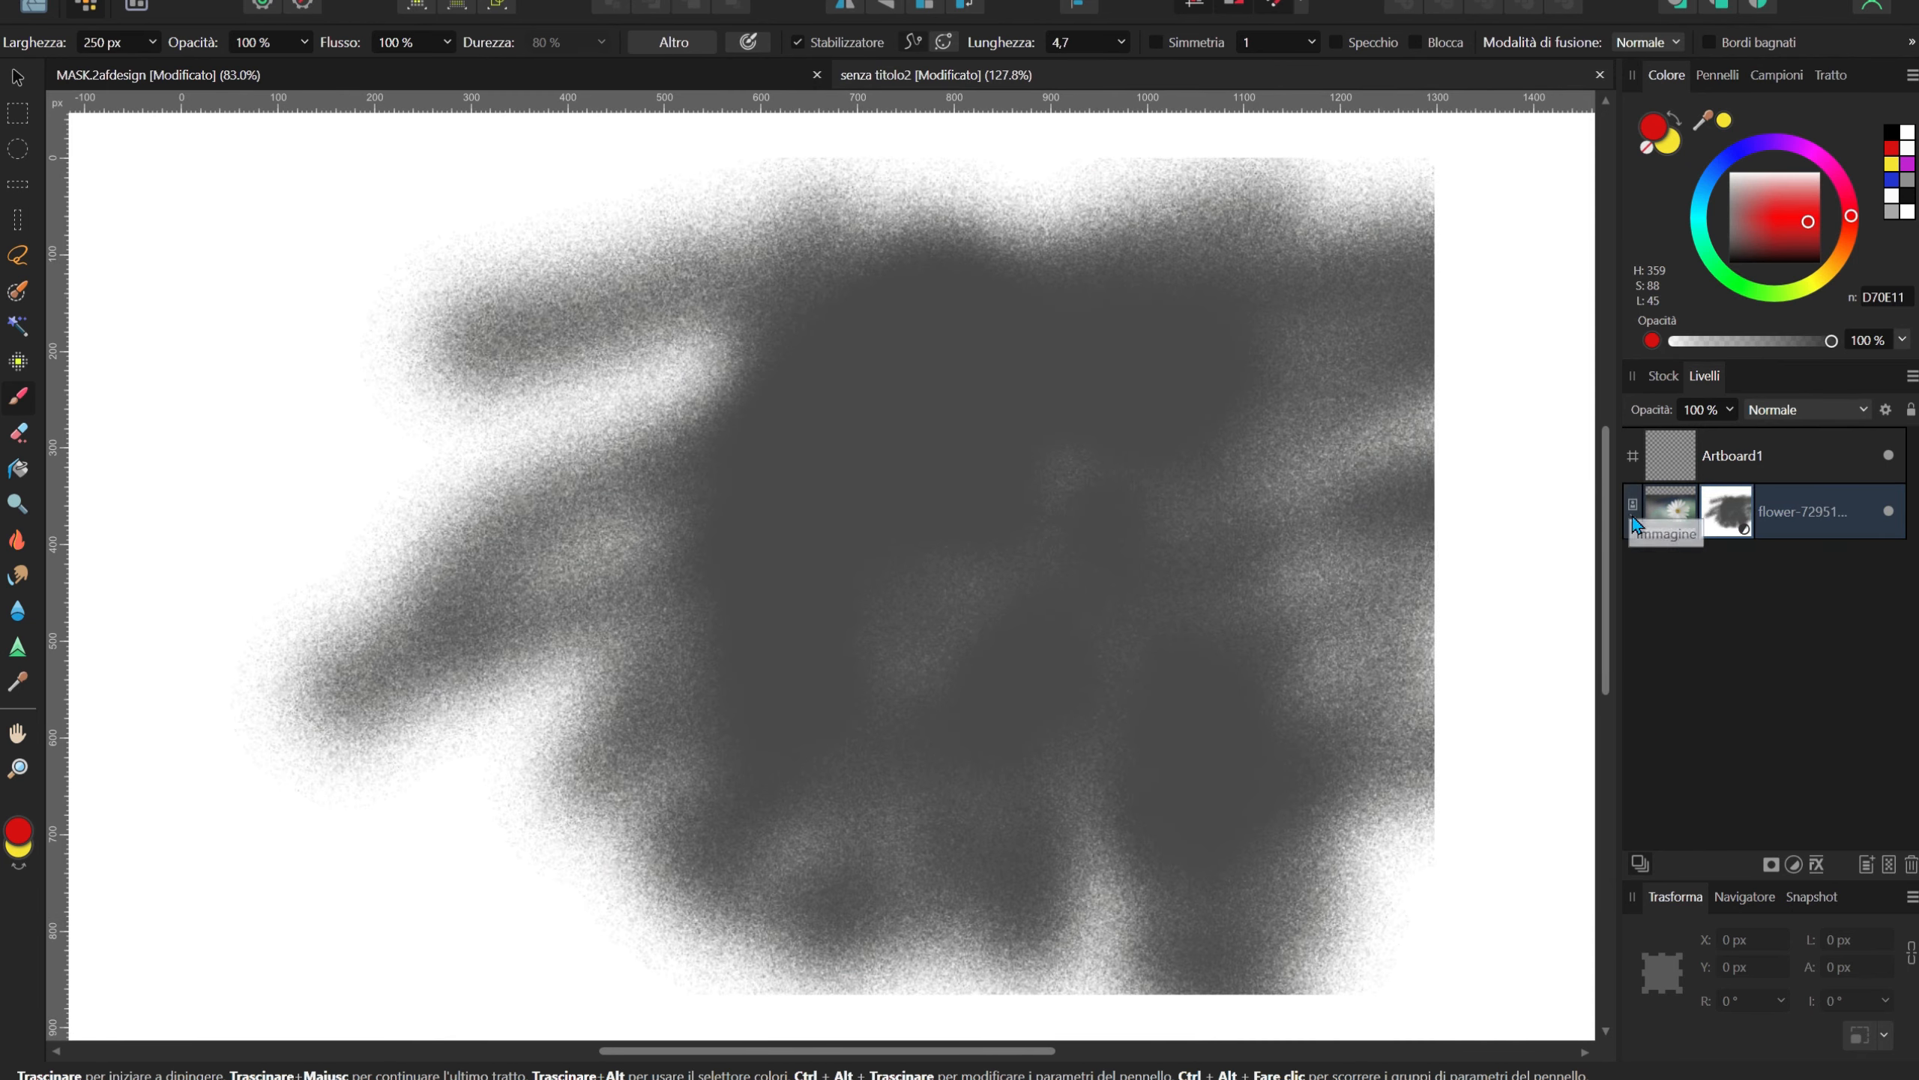
{"action": "left_click", "coordinate": [1632, 518]}
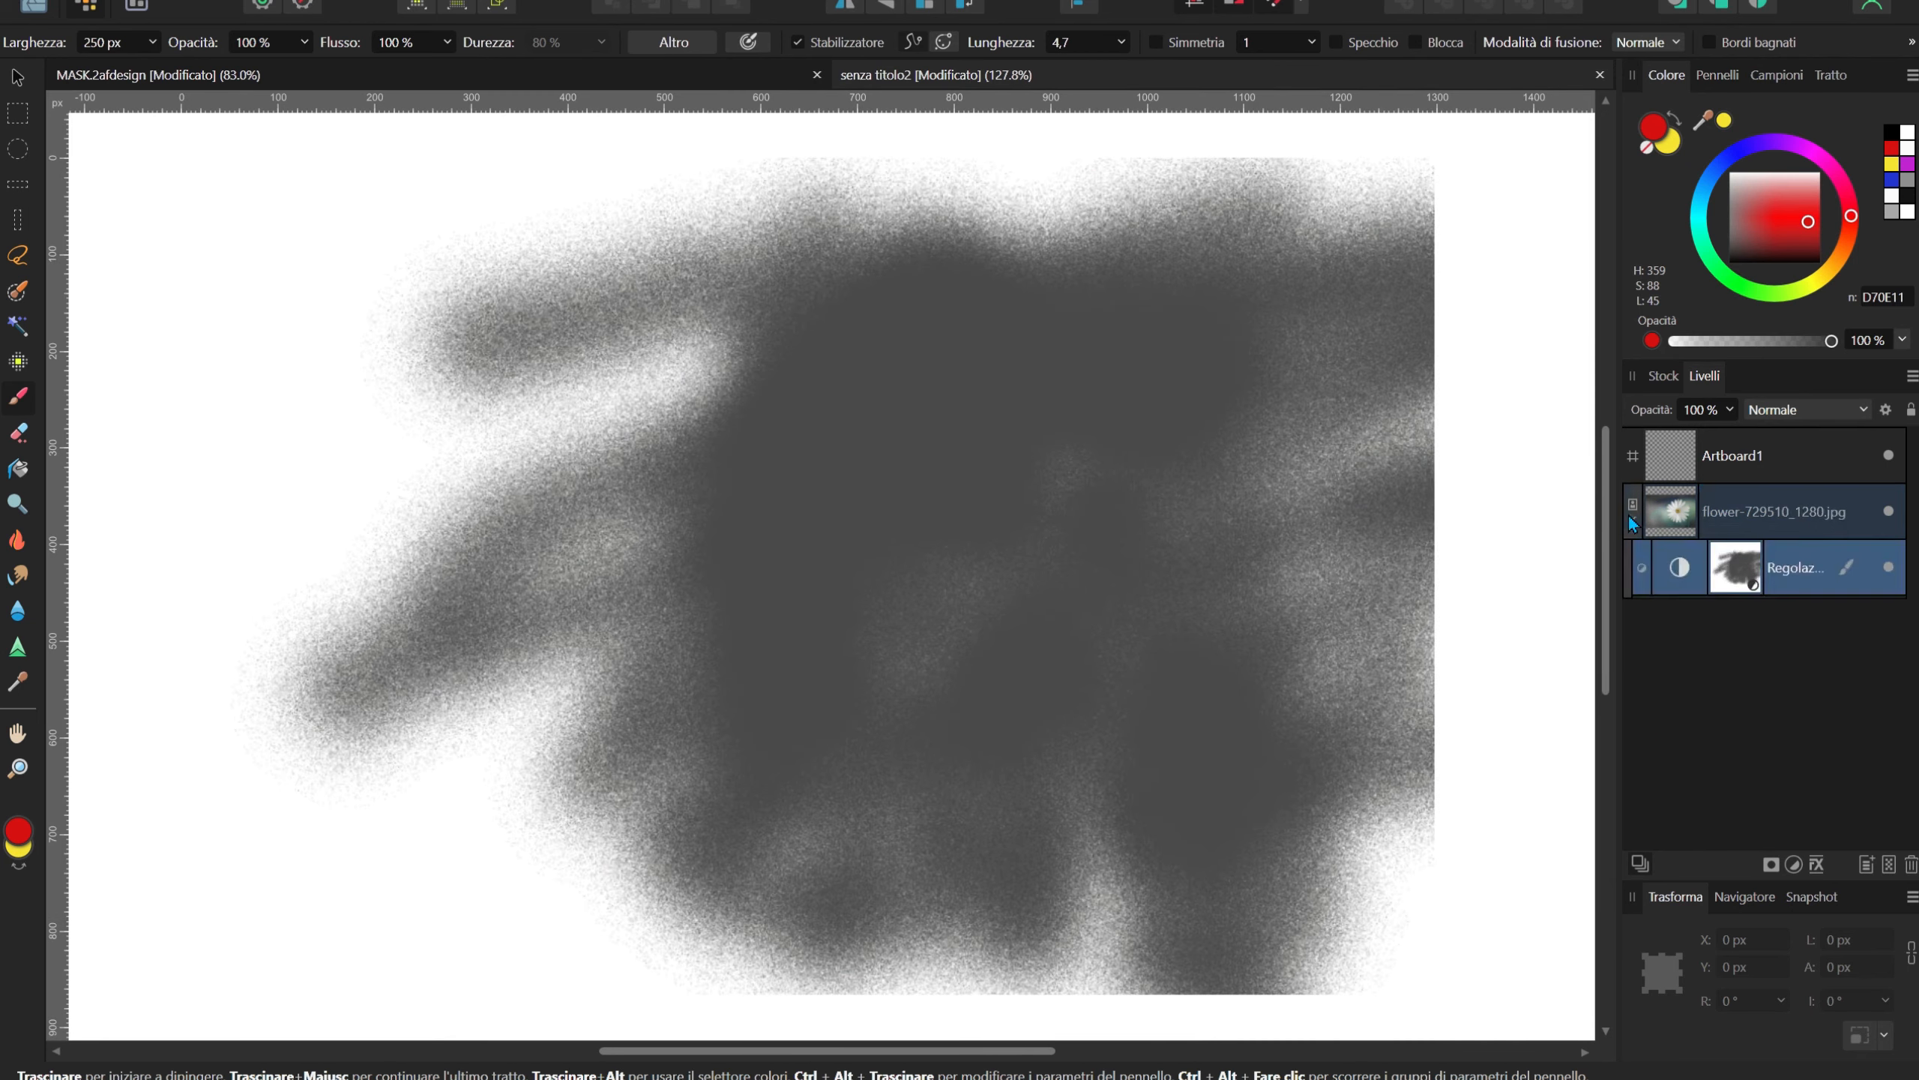
{"action": "left_click", "coordinate": [1735, 525]}
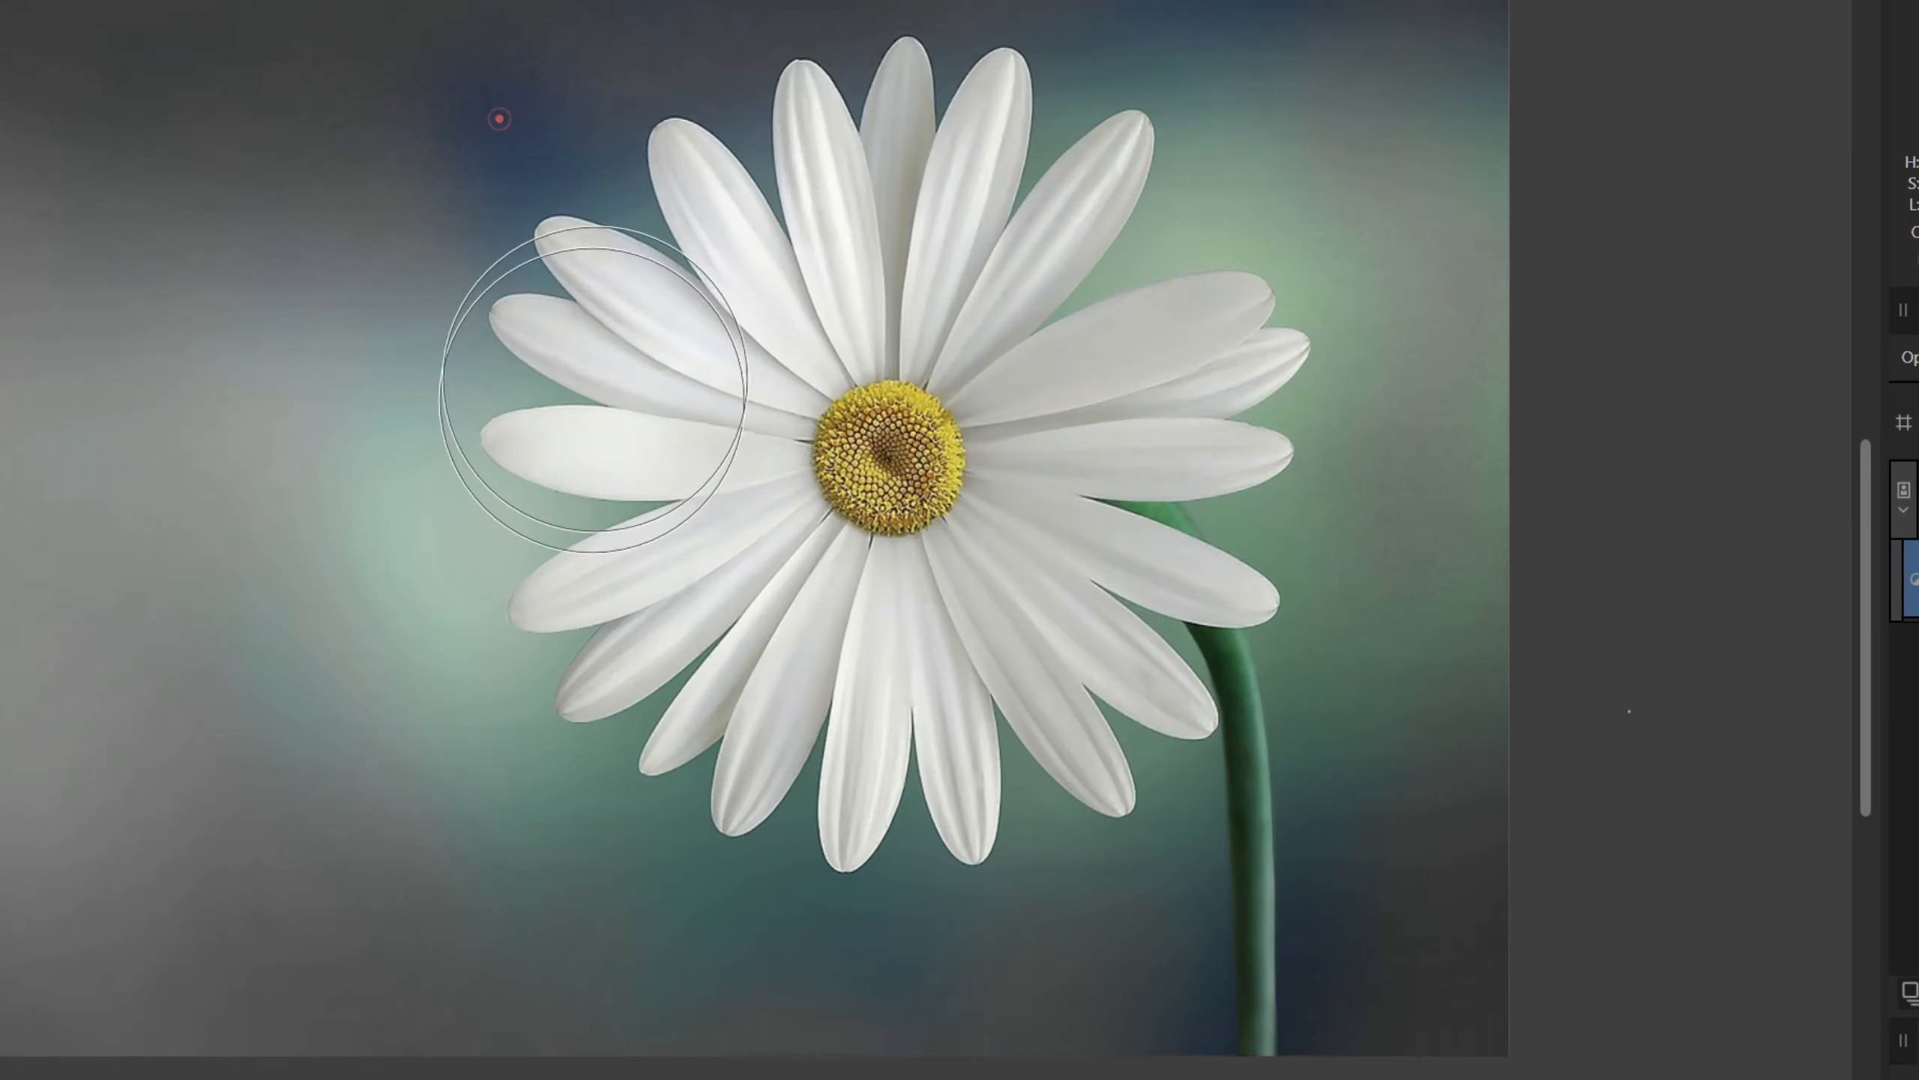
Step: Paint further strokes on the adjustment's mask across the upper background and around the left petals to recover more colour
{"action": "scroll", "coordinate": [593, 389], "scroll_direction": "up", "scroll_amount": 3}
{"action": "left_click_drag", "start_coordinate": [982, 215], "coordinate": [317, 424]}
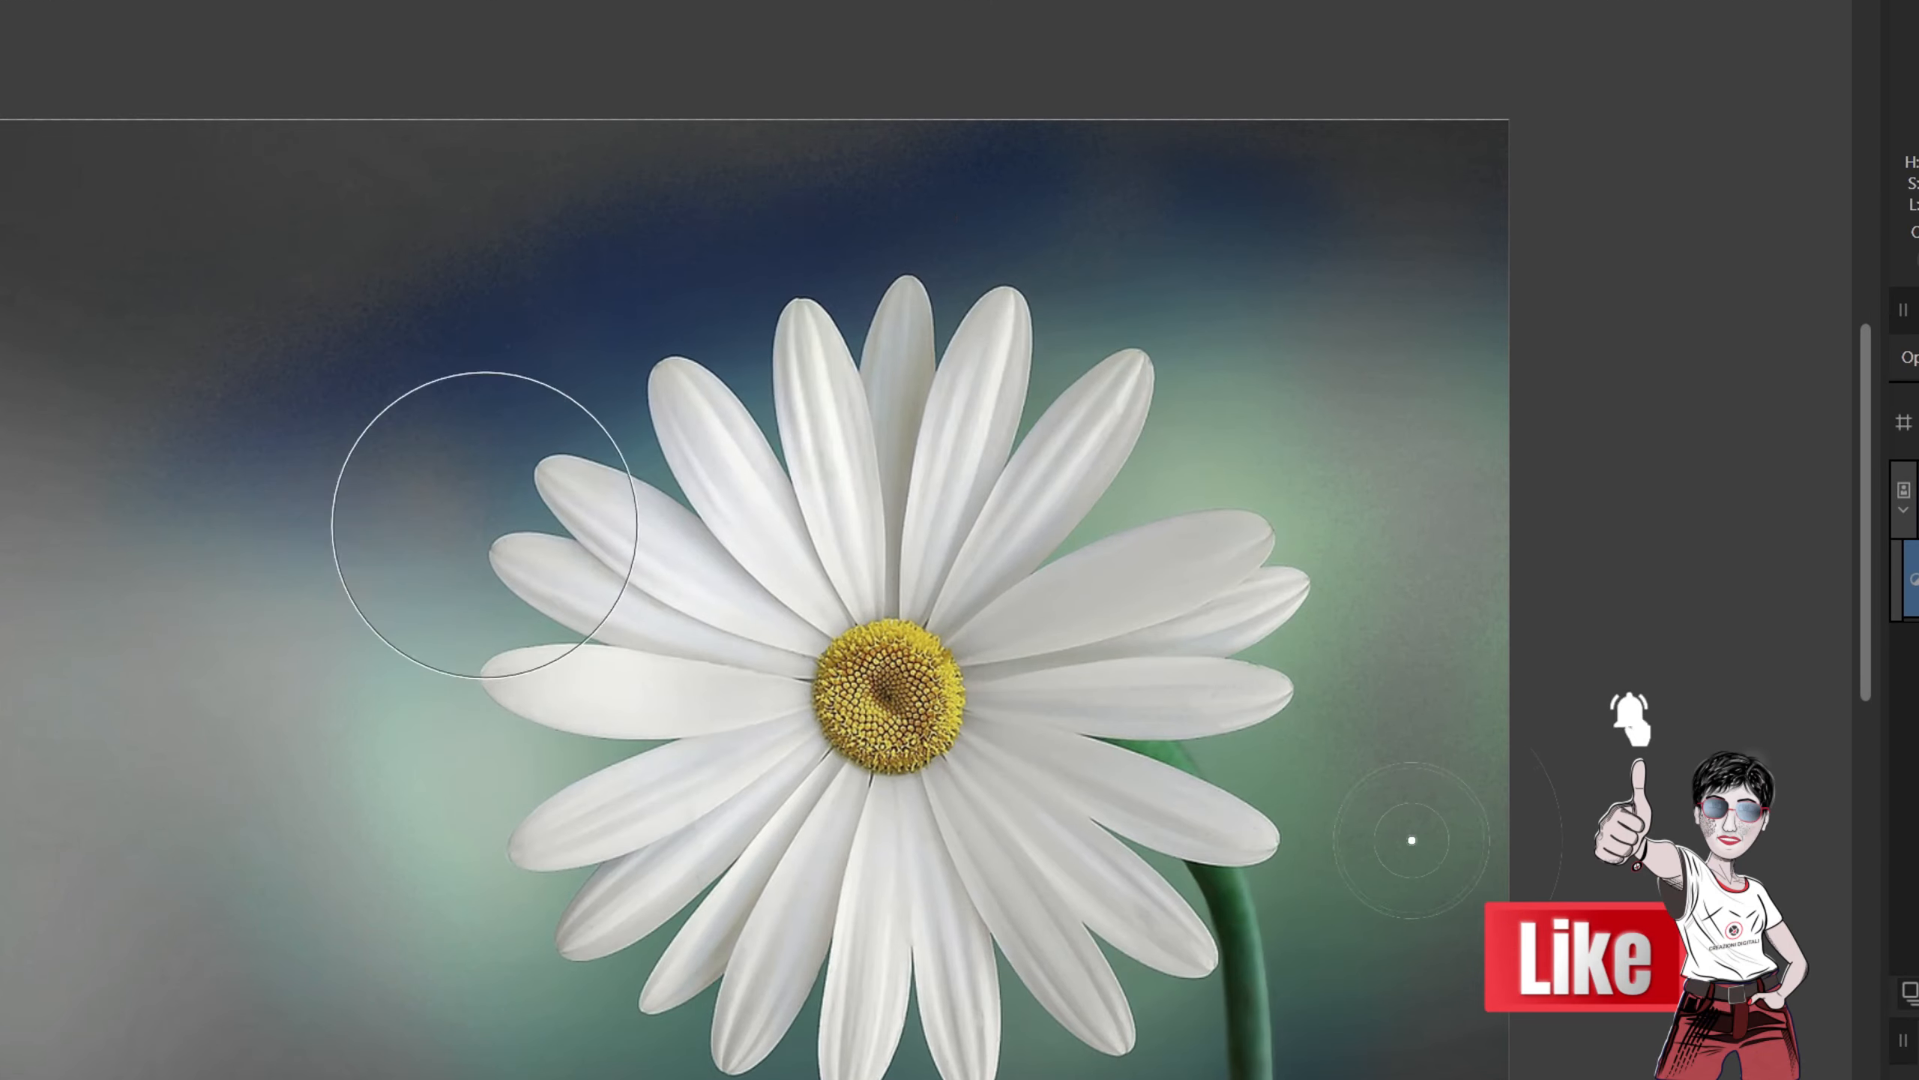
{"action": "left_click_drag", "start_coordinate": [557, 321], "coordinate": [906, 196]}
{"action": "scroll", "coordinate": [923, 356], "scroll_direction": "down", "scroll_amount": 2}
{"action": "left_click_drag", "start_coordinate": [413, 302], "coordinate": [957, 355]}
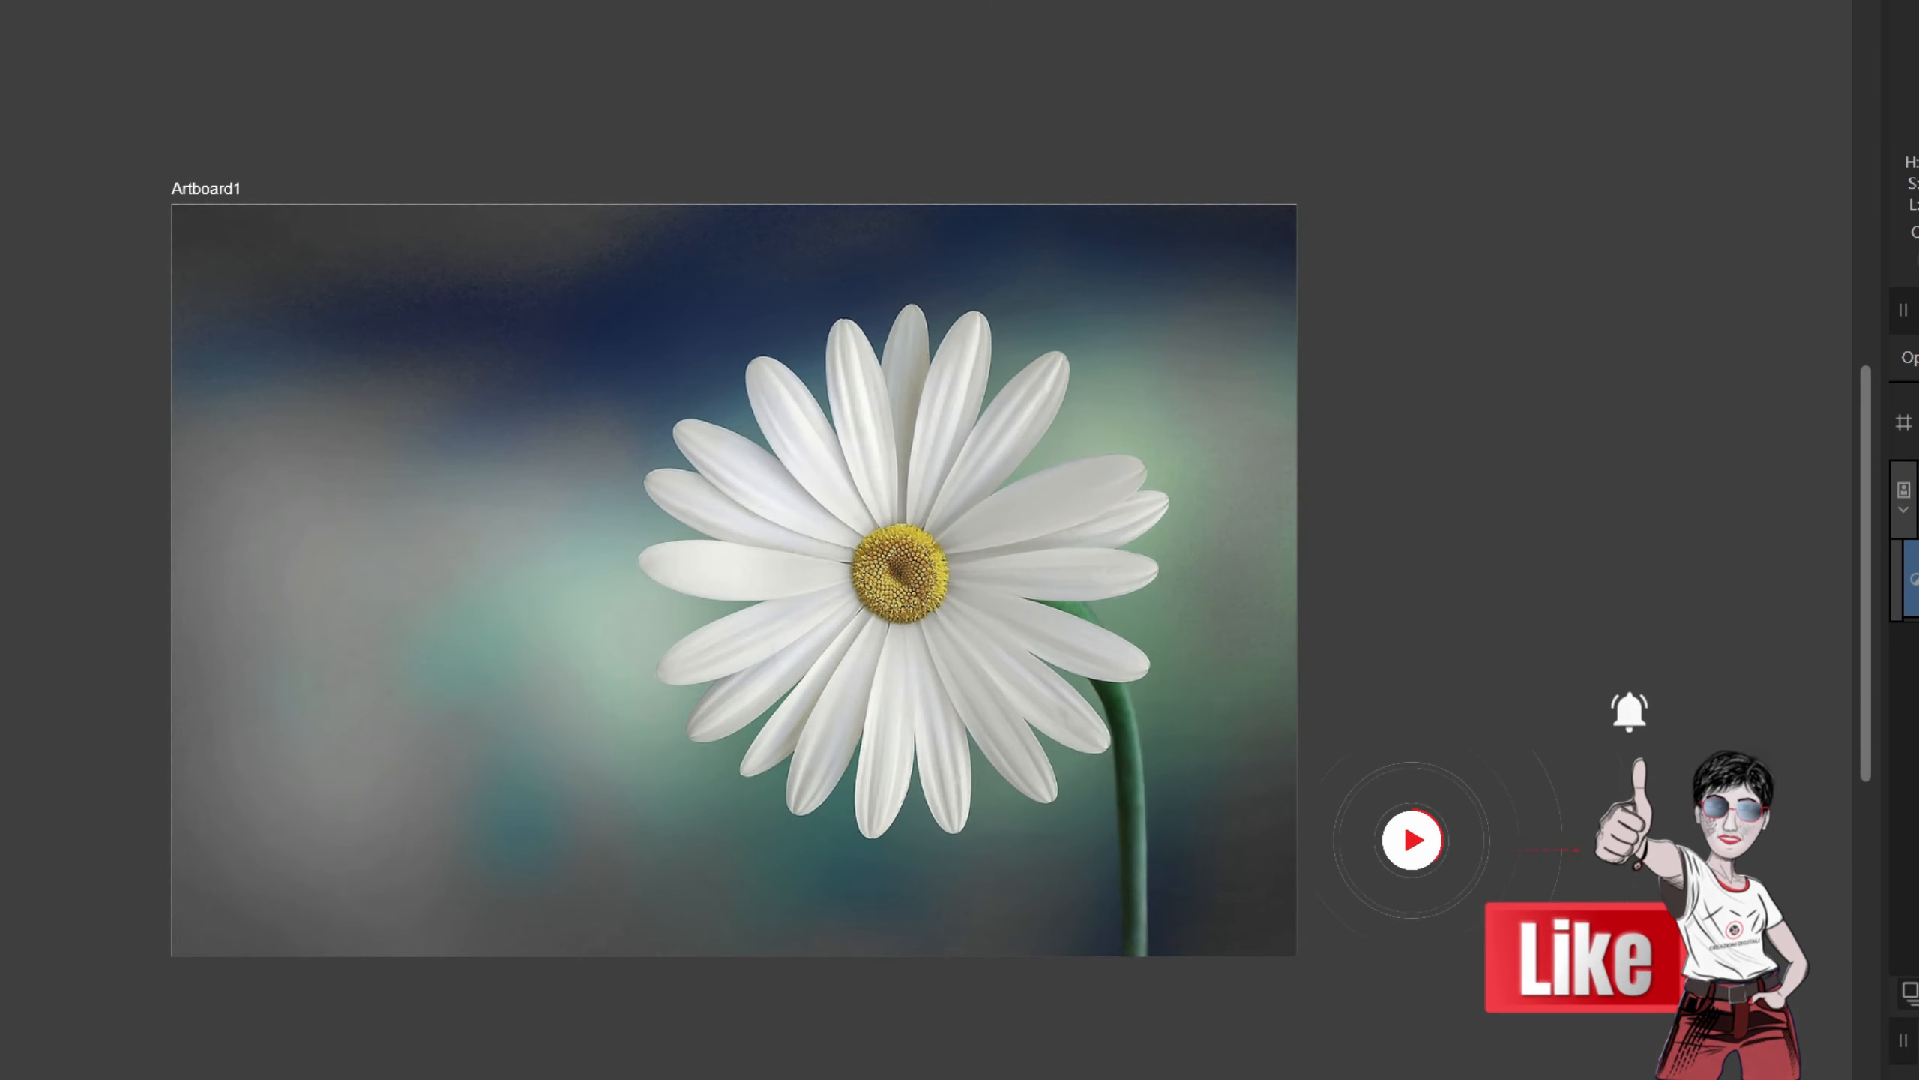
Step: Delete the painted black-and-white adjustment from the flower photo
{"action": "left_click", "coordinate": [1912, 499]}
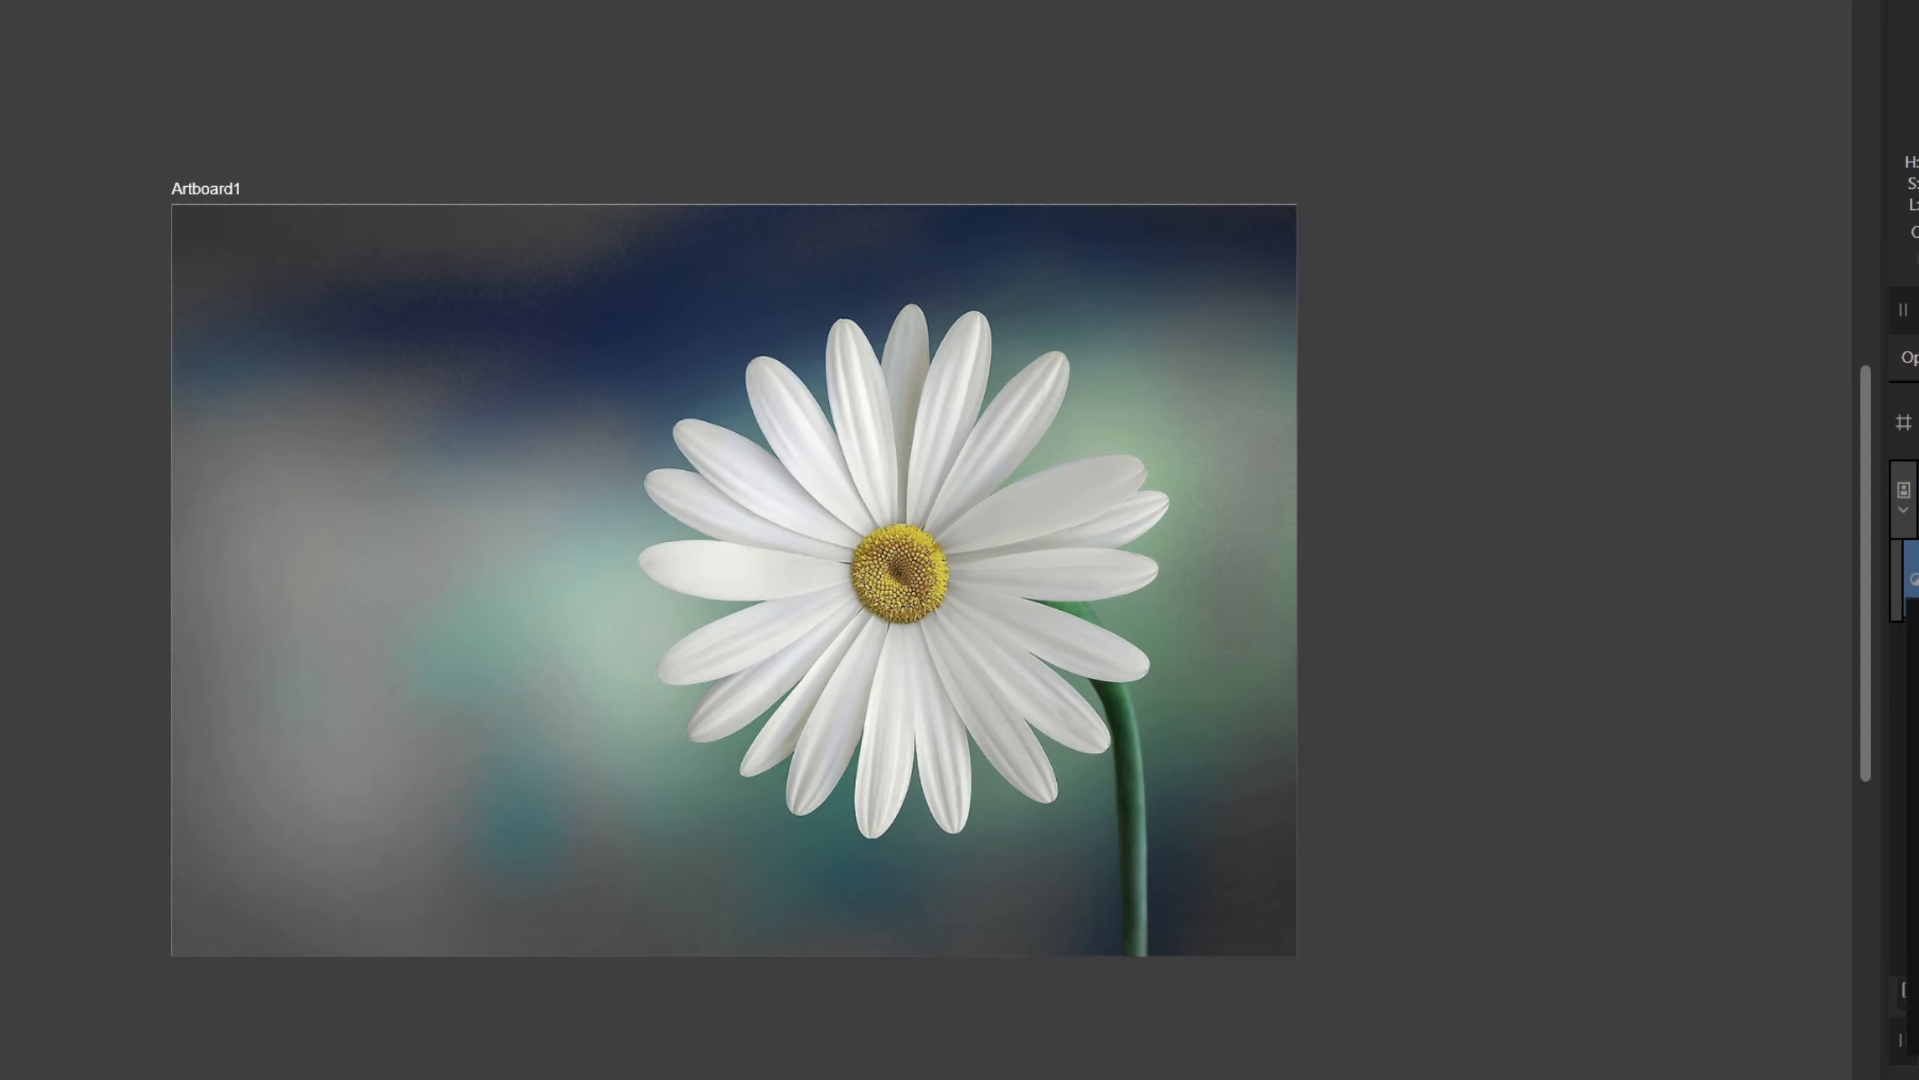
{"action": "key", "text": "Delete"}
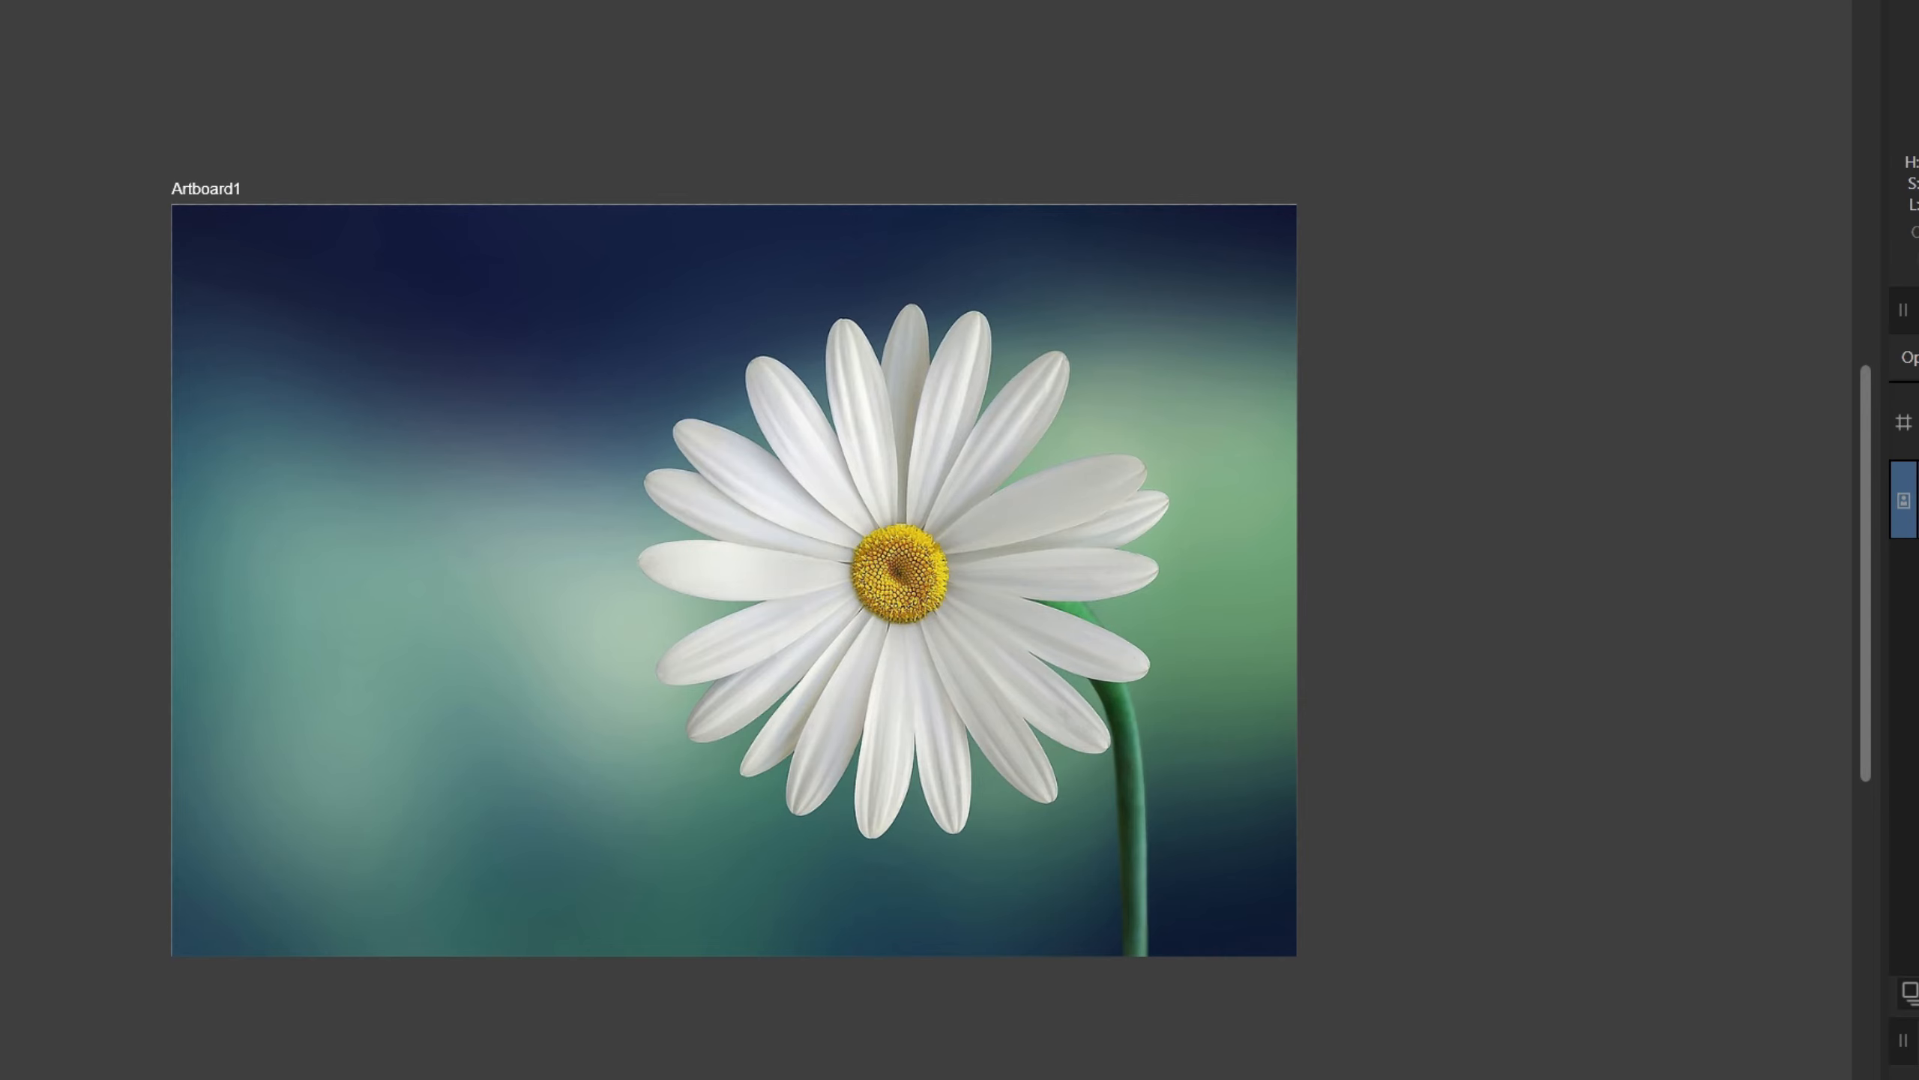
Step: Place the Bianco e nero adjustment on the Pixel layer's mask and move it from there into the flower photo's layer
{"action": "left_click_drag", "start_coordinate": [1690, 745], "coordinate": [1698, 696]}
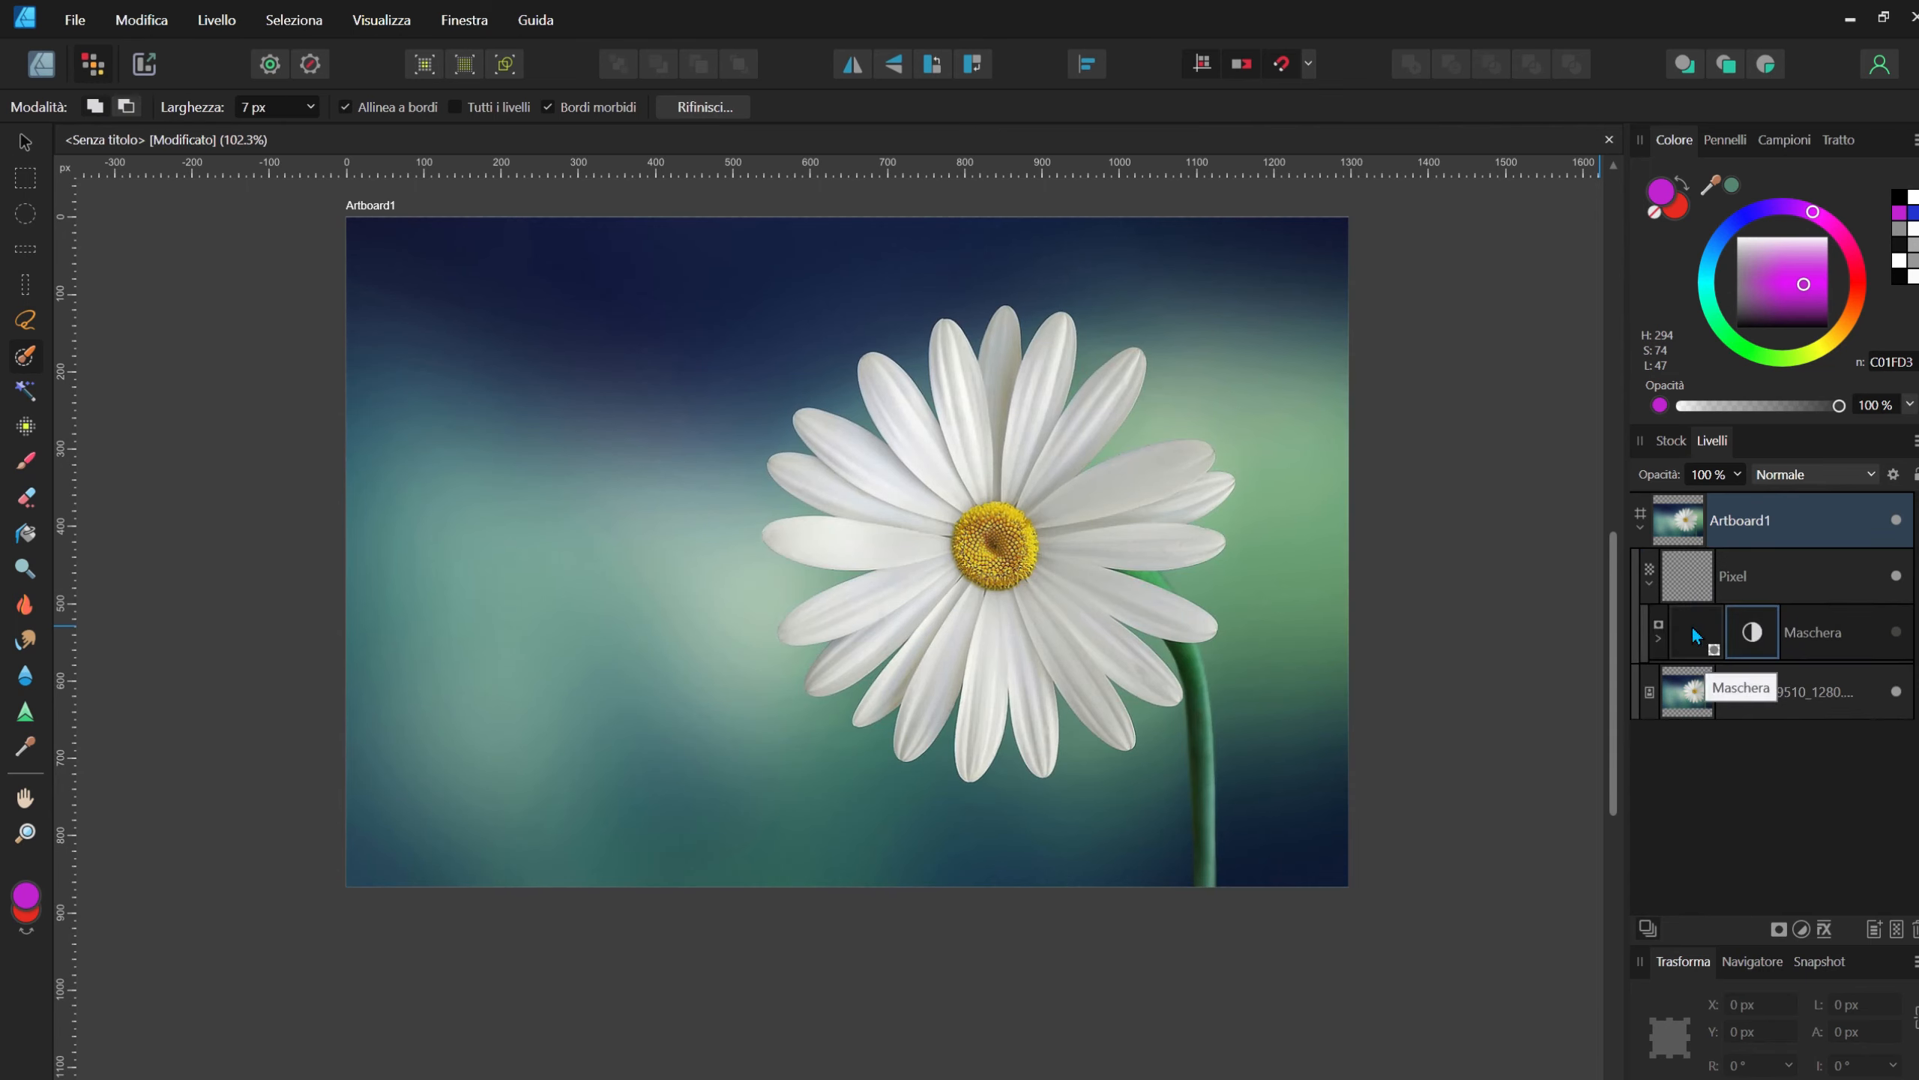
{"action": "left_click", "coordinate": [1897, 693]}
{"action": "left_click_drag", "start_coordinate": [1756, 630], "coordinate": [1678, 768]}
{"action": "left_click", "coordinate": [1896, 747]}
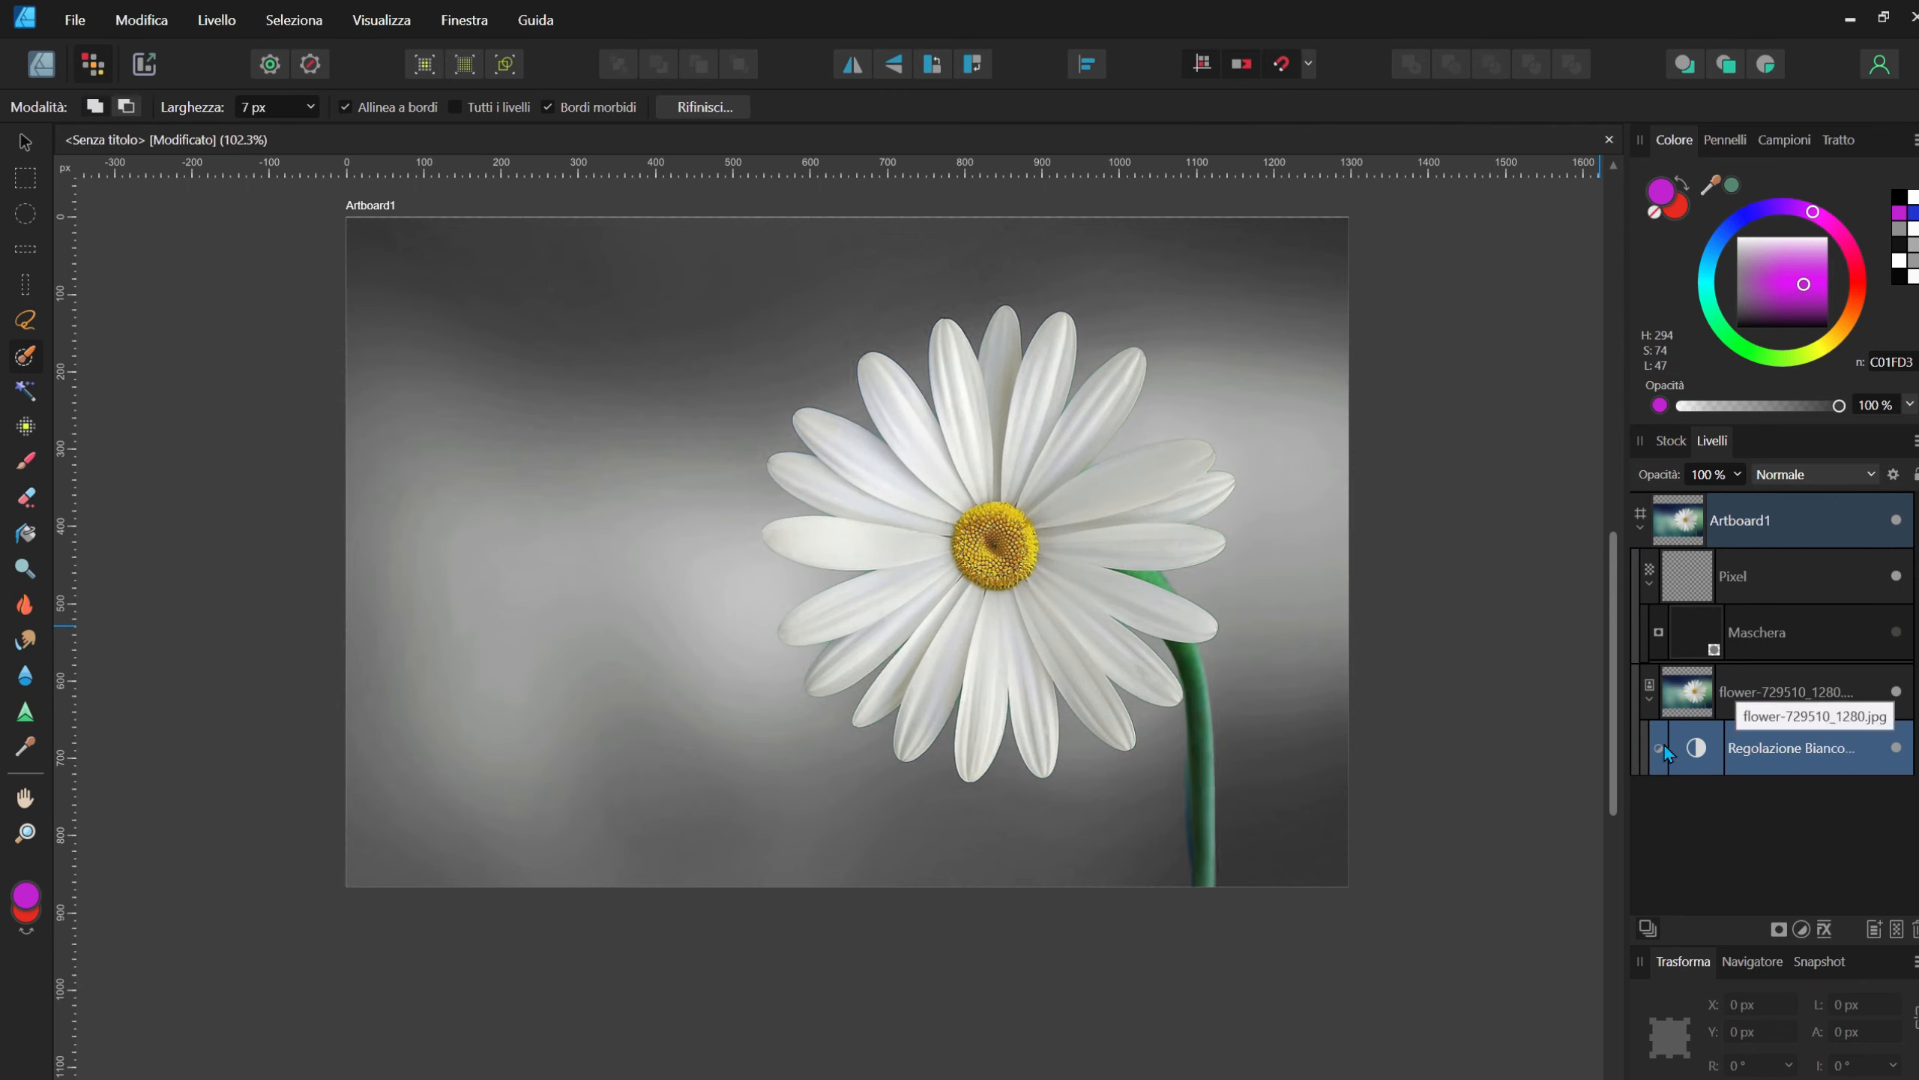
{"action": "scroll", "coordinate": [1258, 269], "scroll_direction": "up", "scroll_amount": 1}
{"action": "double_click", "coordinate": [1698, 749]}
{"action": "left_click", "coordinate": [1572, 623]}
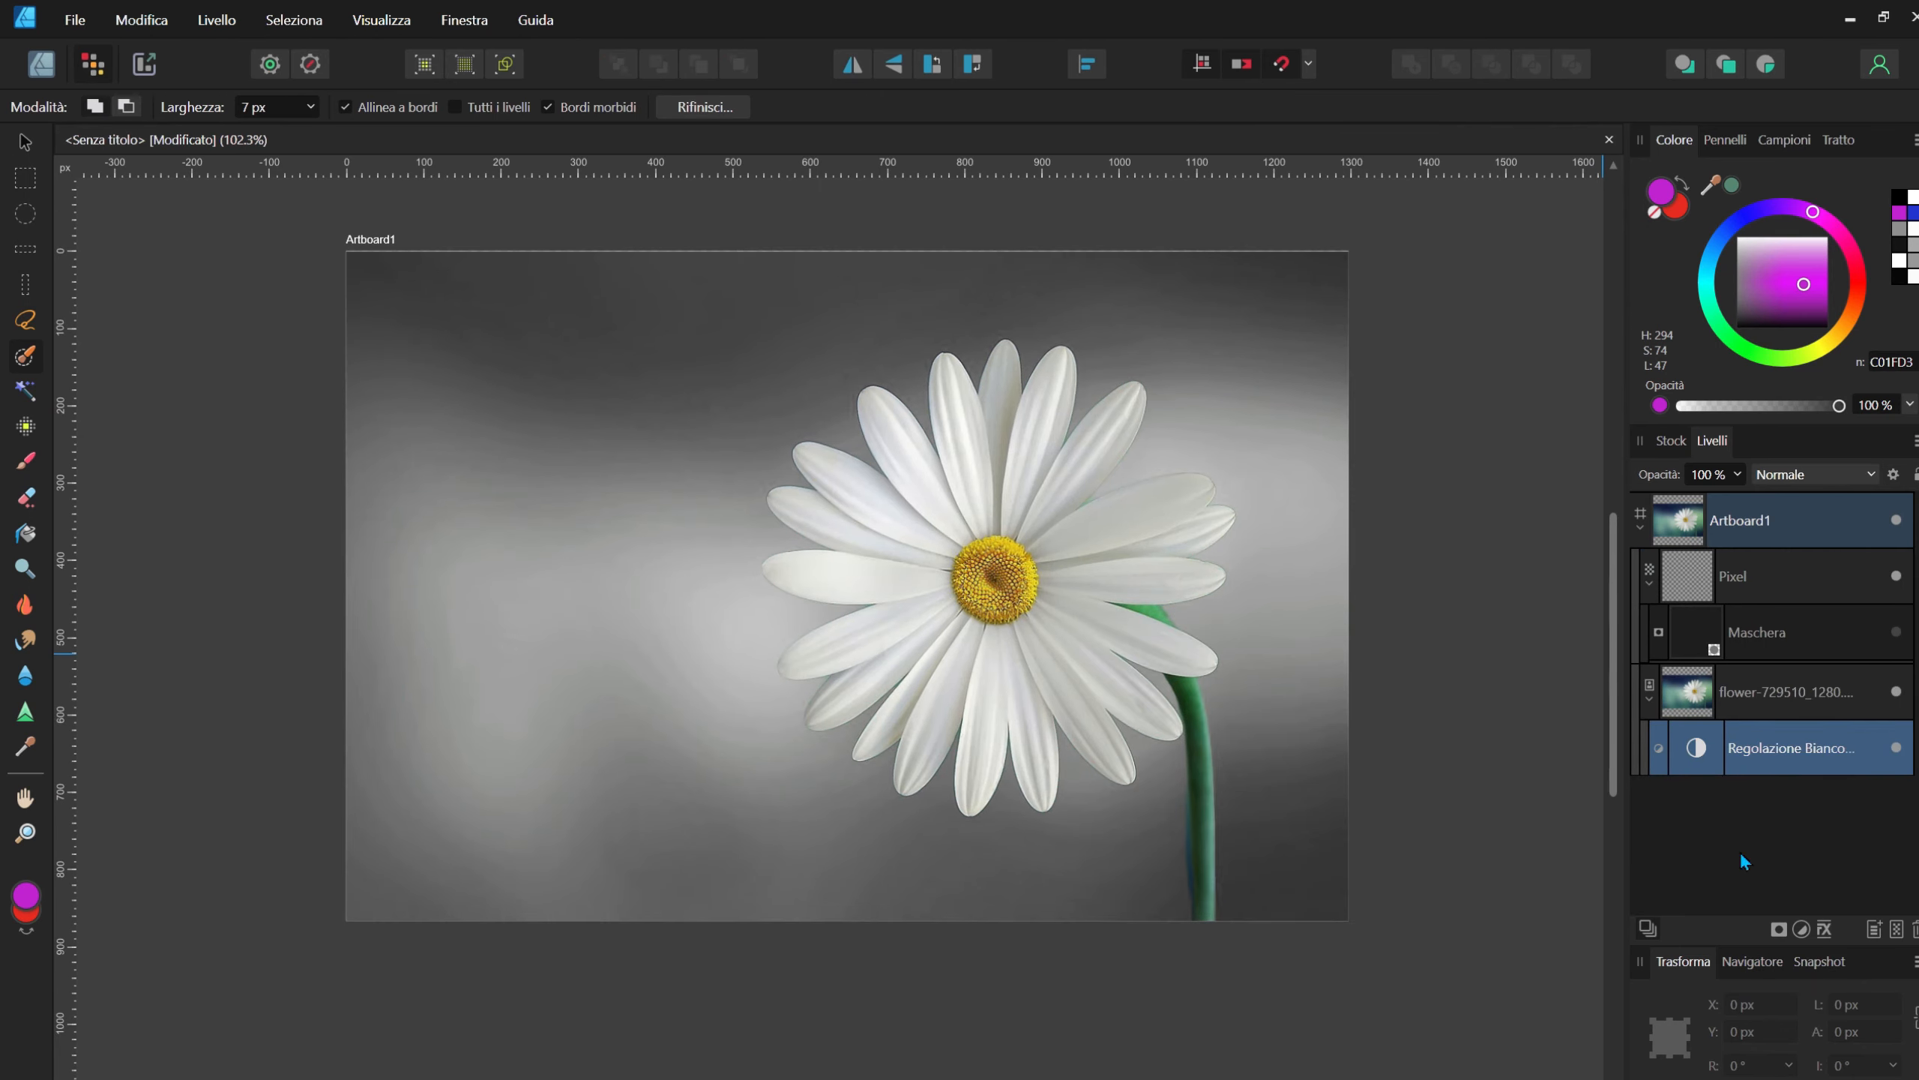
Step: Add an HSL adjustment to the flower photo with a hue shift of 106.7°
{"action": "left_click", "coordinate": [1779, 929]}
{"action": "left_click", "coordinate": [1799, 928]}
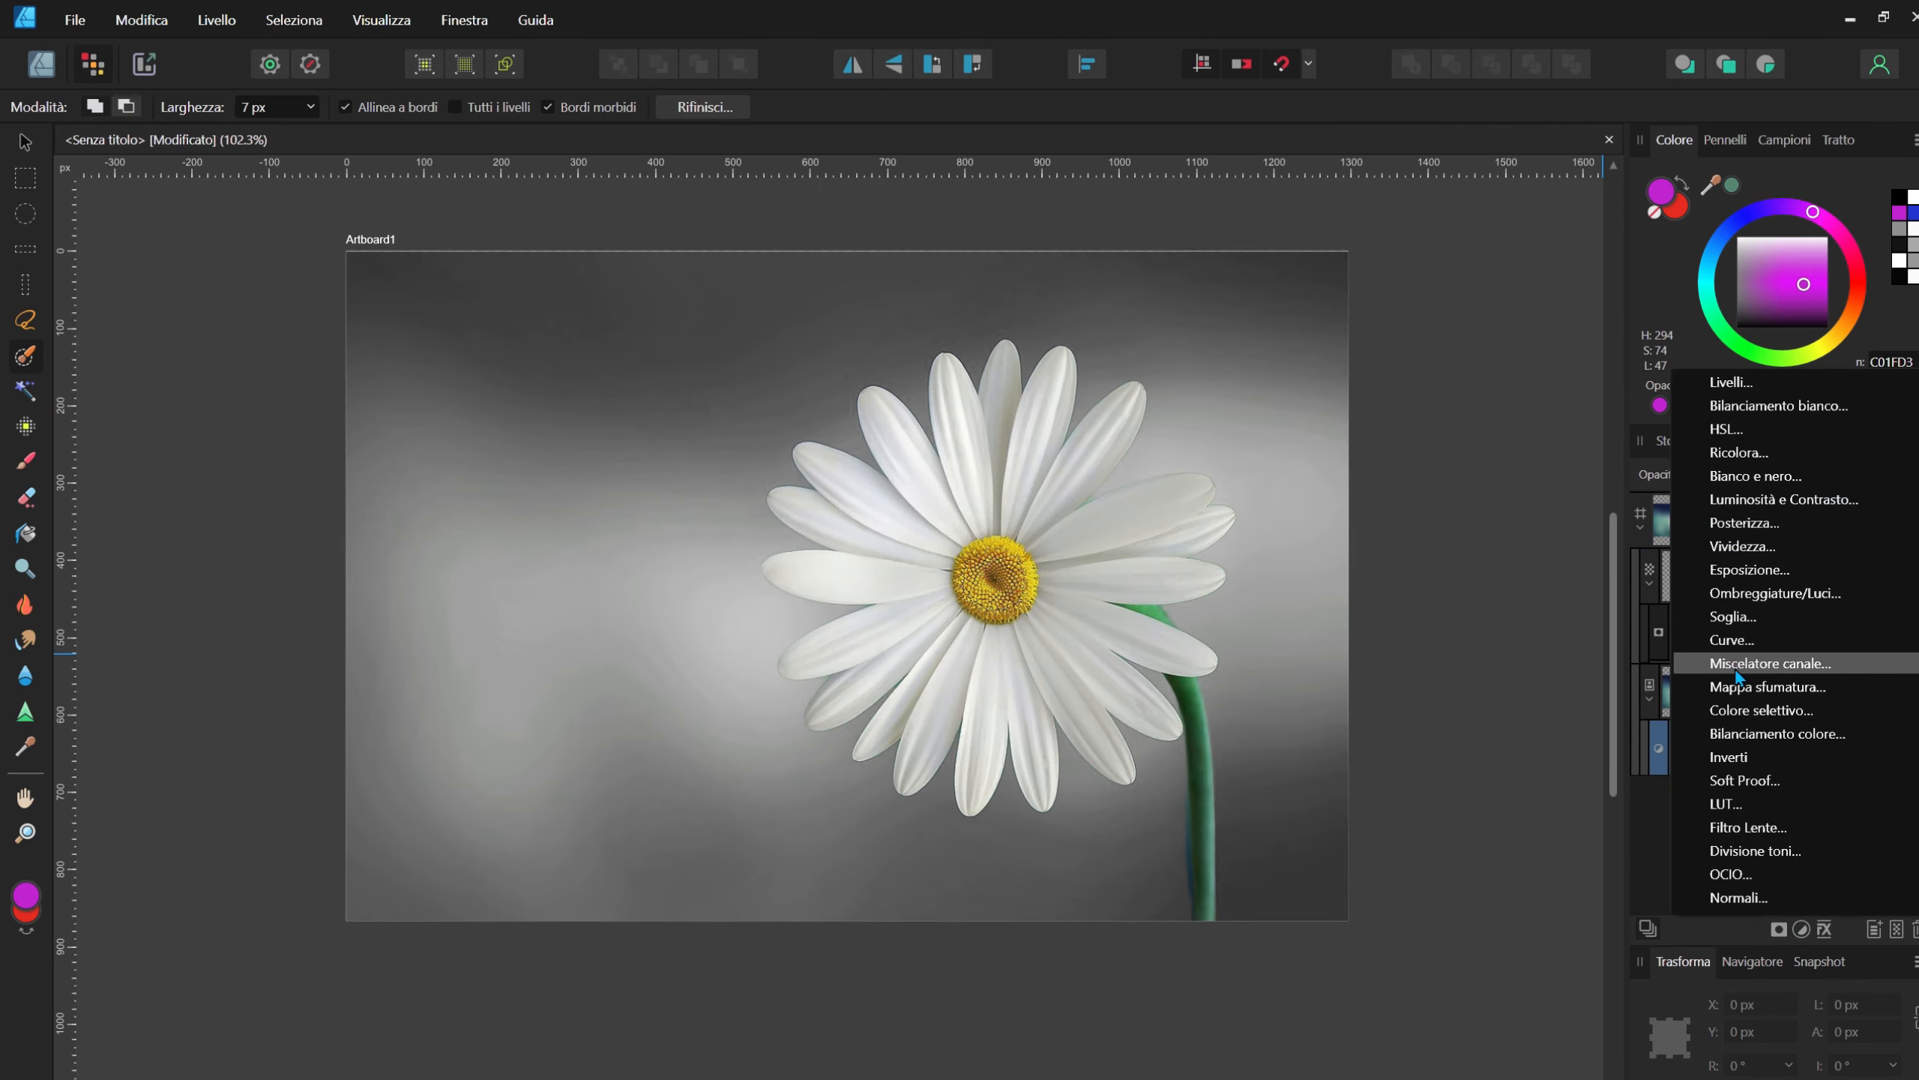
{"action": "left_click", "coordinate": [1729, 429]}
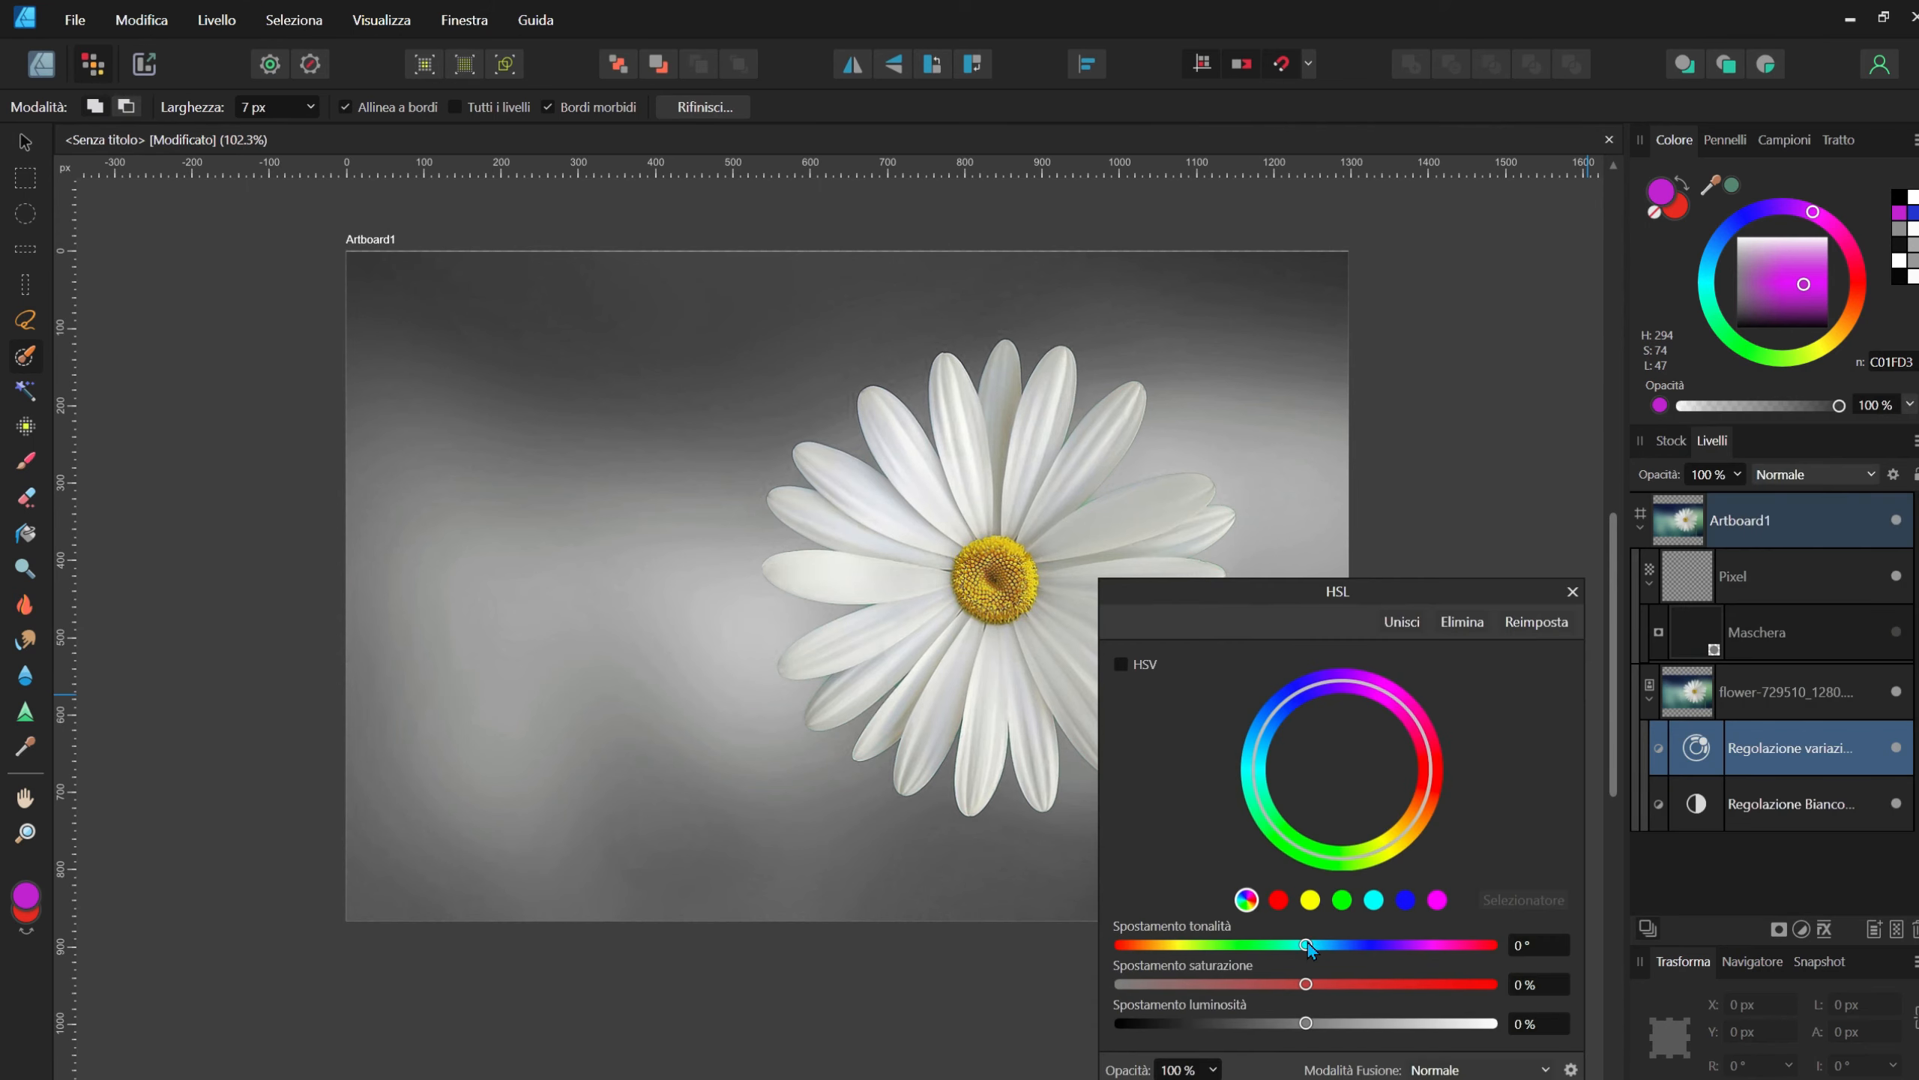
{"action": "left_click_drag", "start_coordinate": [1308, 944], "coordinate": [1416, 944]}
Step: Delete the Bianco e nero adjustment nested in the flower photo and select the photo's layer
{"action": "double_click", "coordinate": [1706, 801]}
{"action": "key", "text": "Delete"}
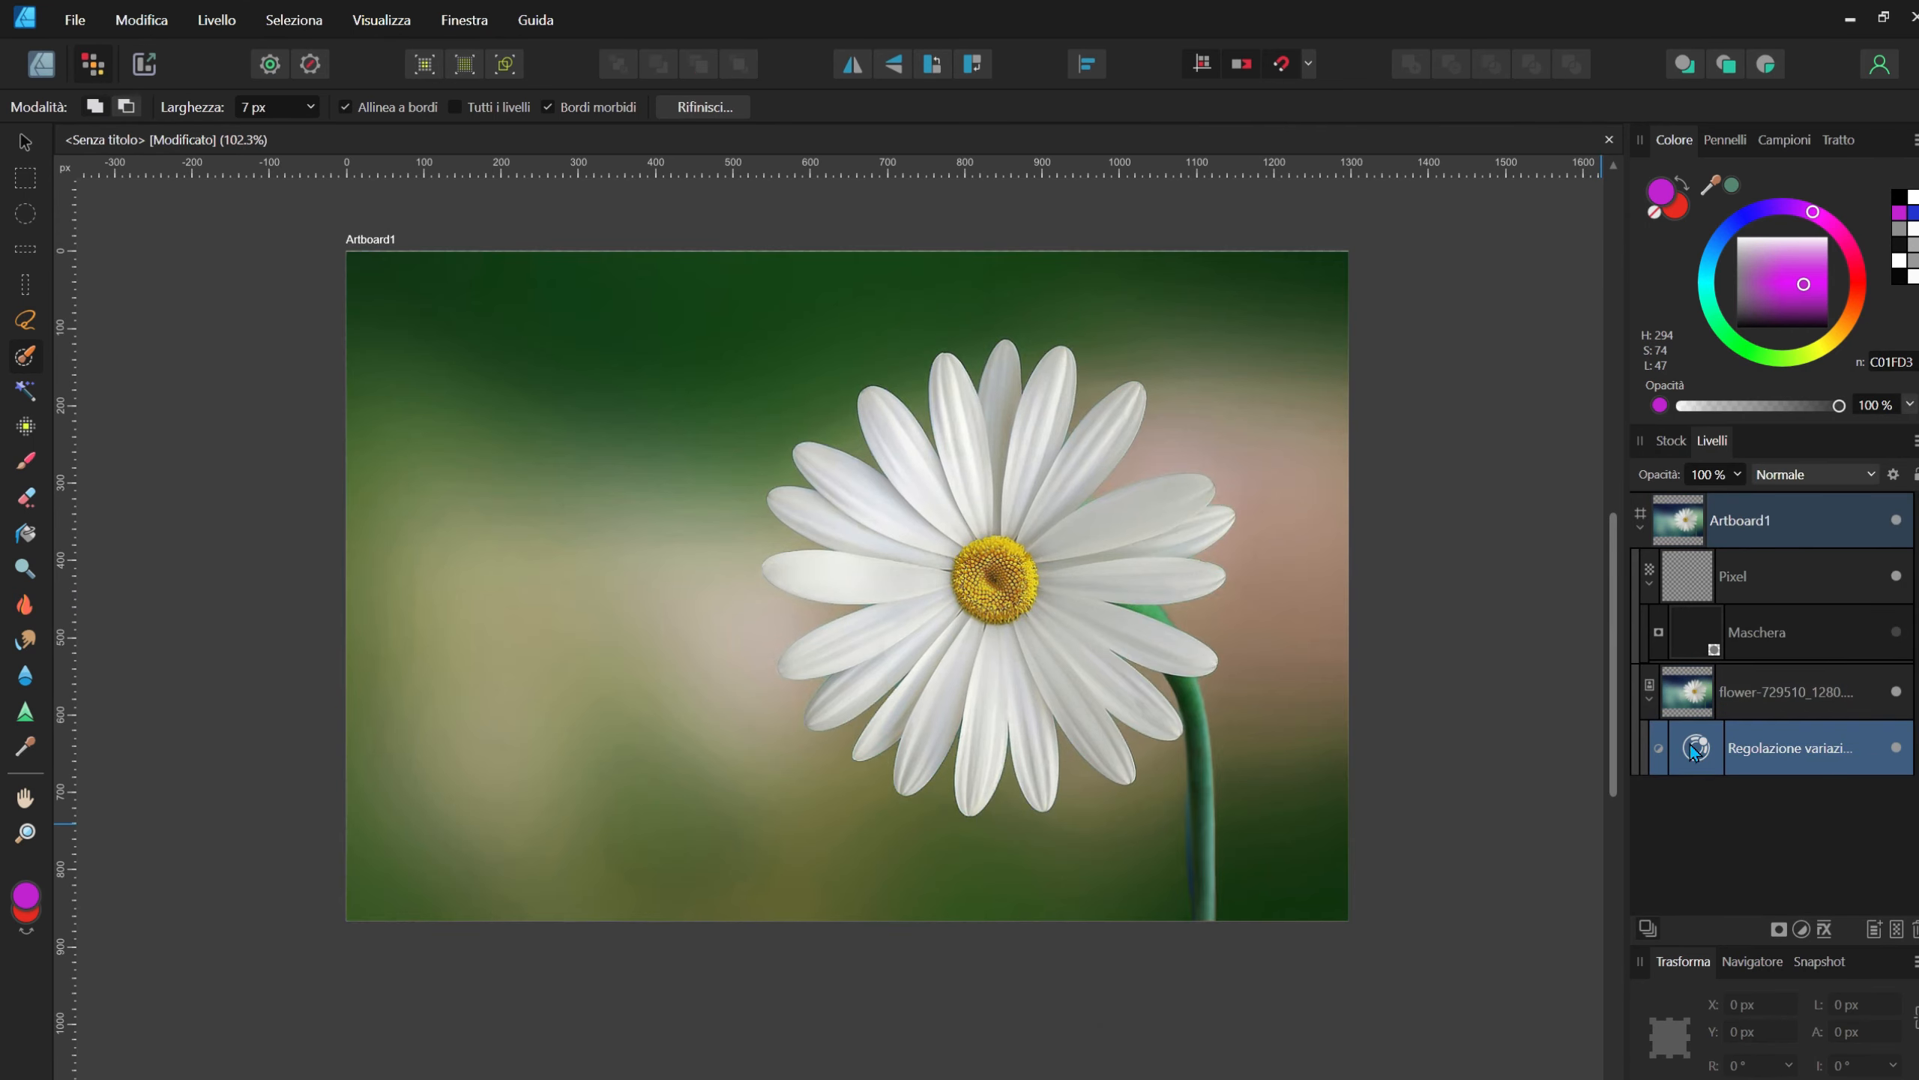
{"action": "left_click_drag", "start_coordinate": [1705, 685], "coordinate": [1700, 803]}
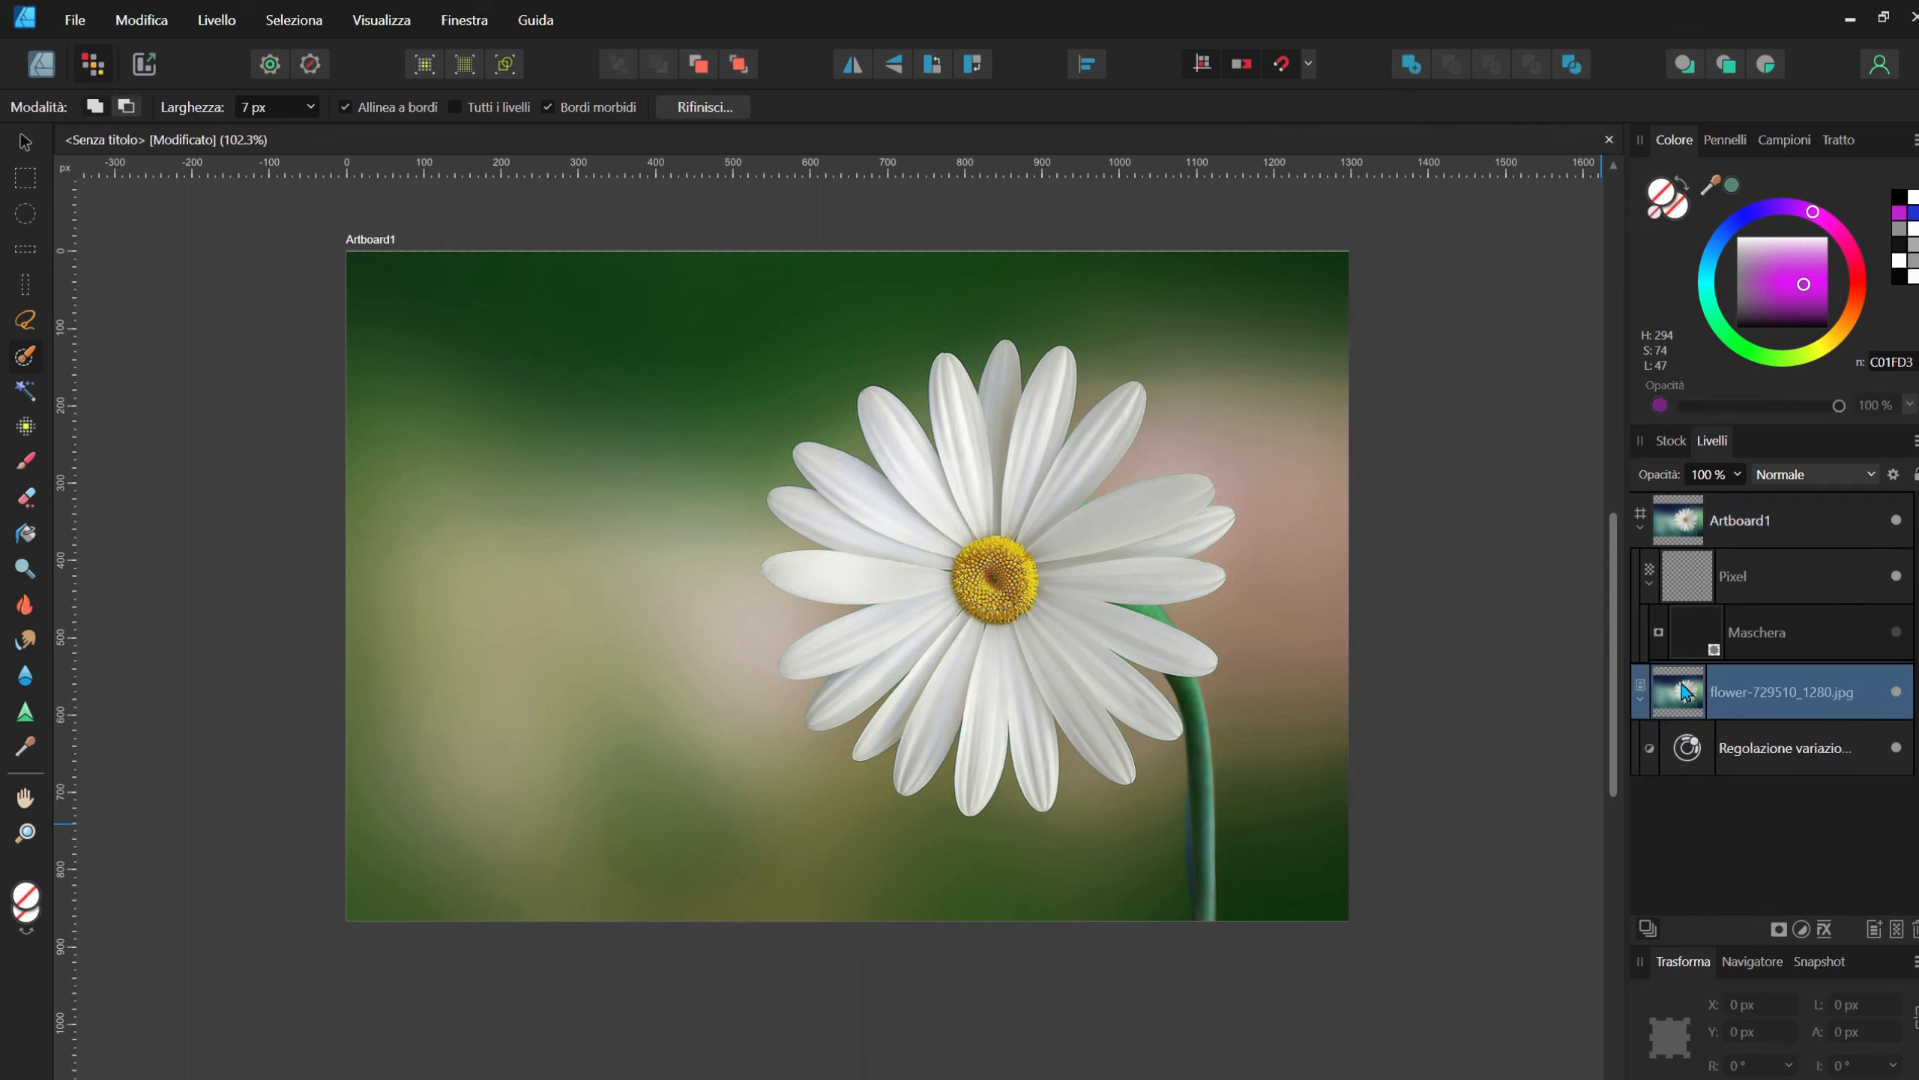
Step: Set the HSL adjustment's saturation shift to 16% and its hue shift to -34.6°
{"action": "double_click", "coordinate": [1688, 747]}
{"action": "mouse_move", "coordinate": [1305, 983]}
{"action": "left_mouse_down"}
{"action": "mouse_move", "coordinate": [1429, 983]}
{"action": "mouse_move", "coordinate": [1336, 983]}
{"action": "left_mouse_up"}
{"action": "left_click_drag", "start_coordinate": [1337, 592], "coordinate": [1557, 273]}
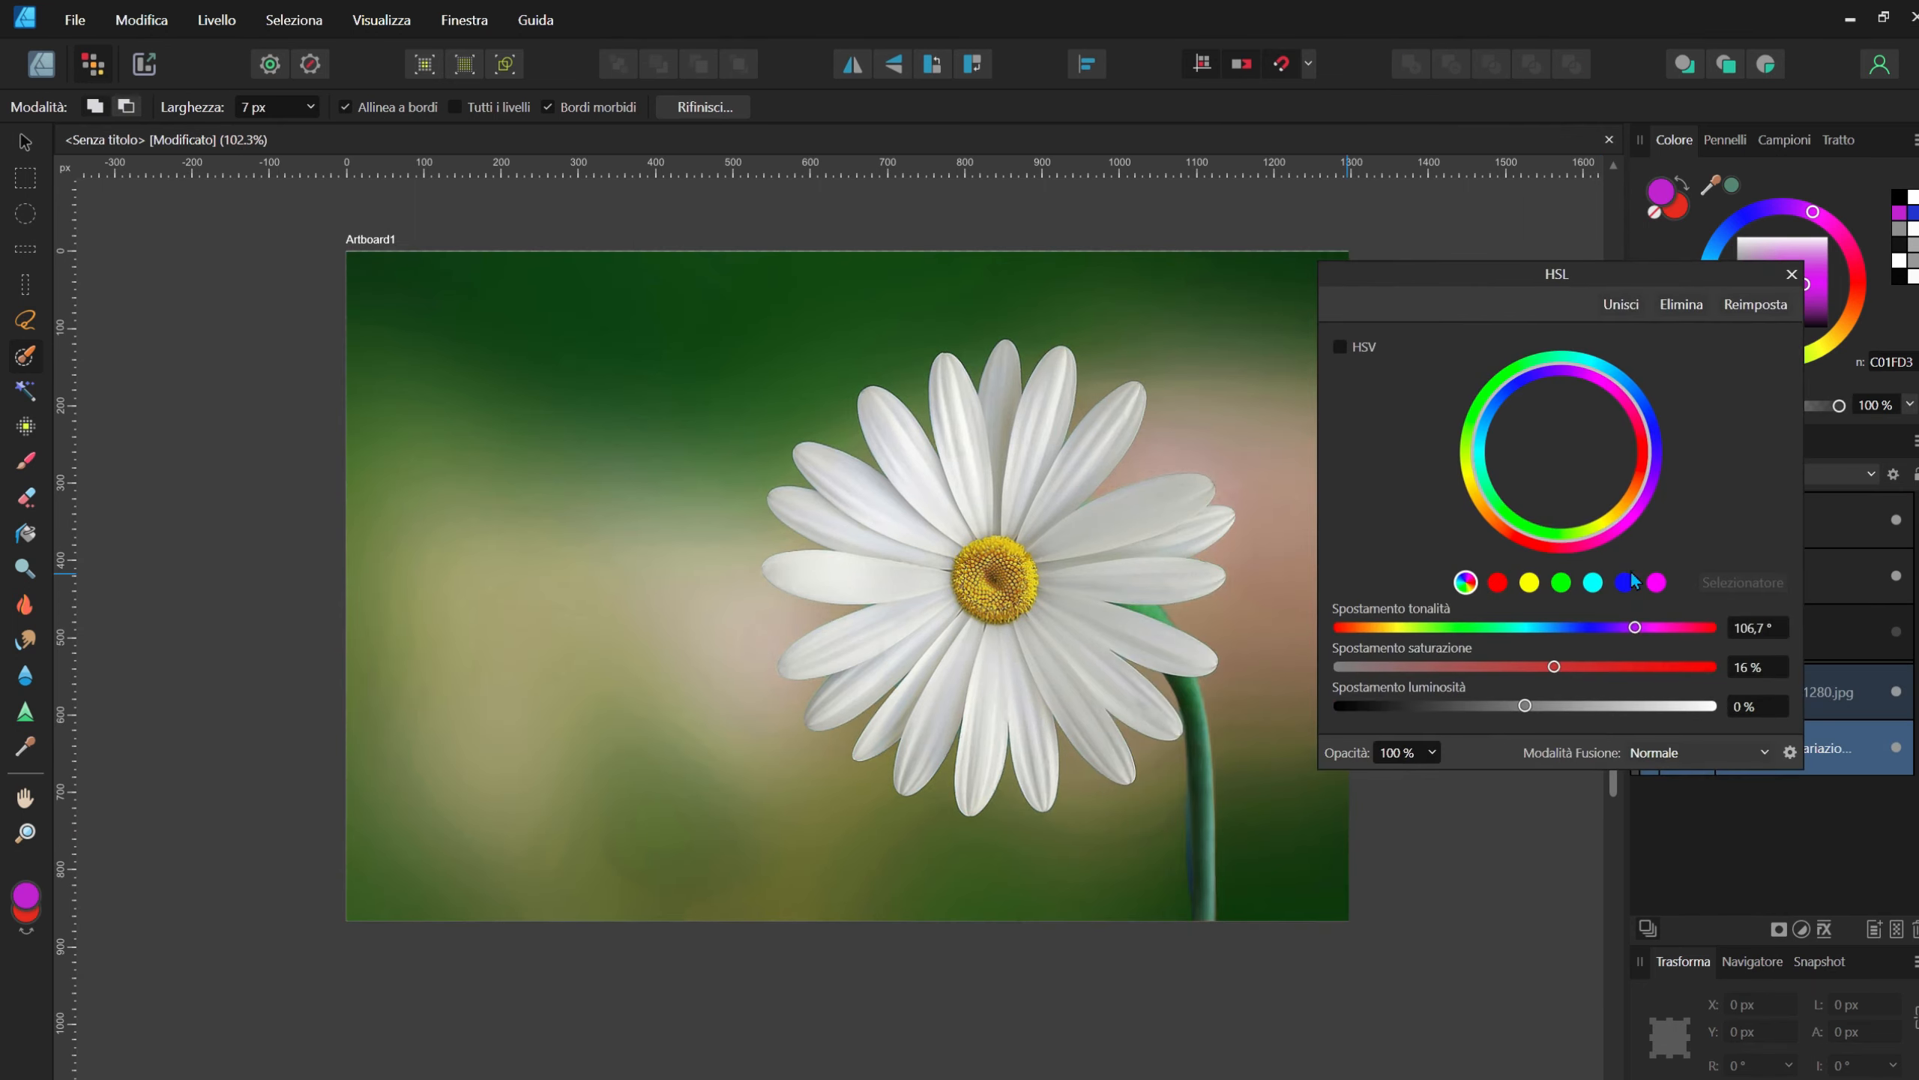
{"action": "left_click_drag", "start_coordinate": [1635, 627], "coordinate": [1482, 634]}
{"action": "left_click", "coordinate": [1792, 275]}
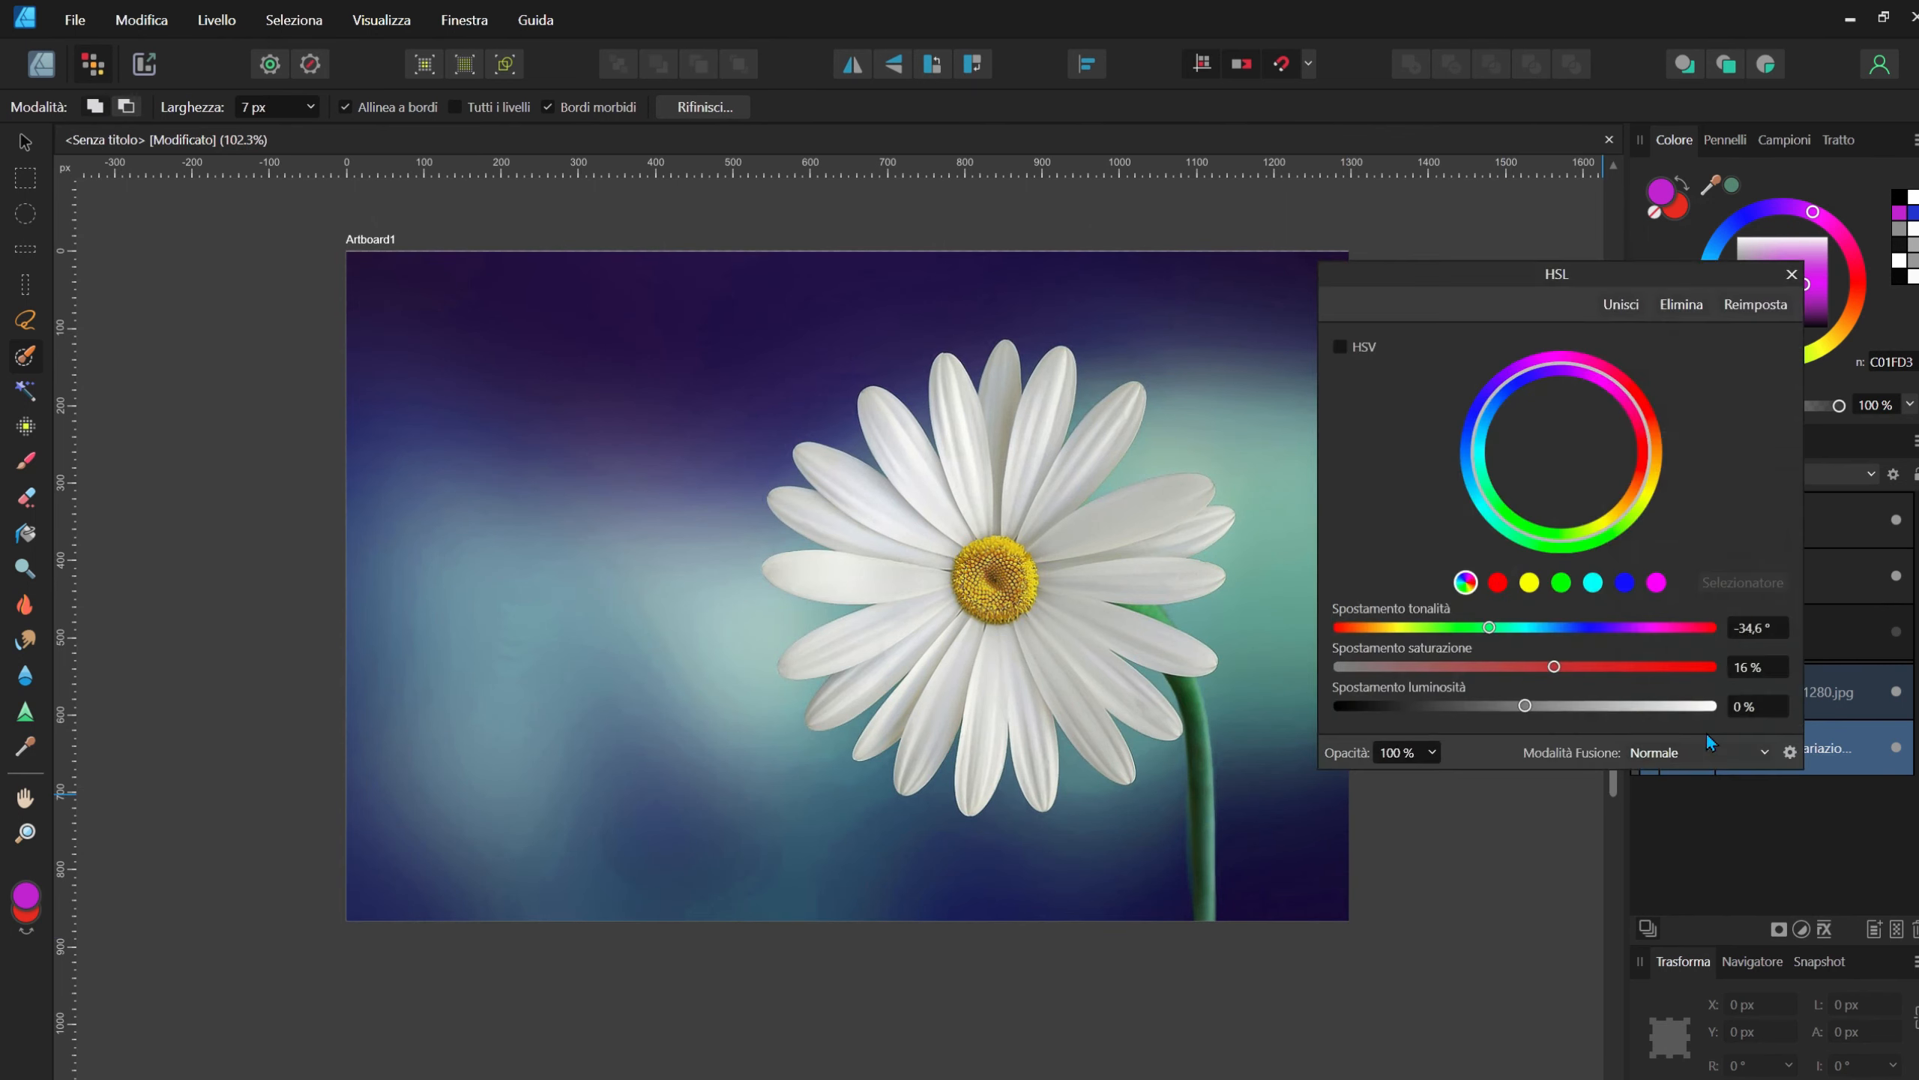
{"action": "left_click", "coordinate": [1792, 275]}
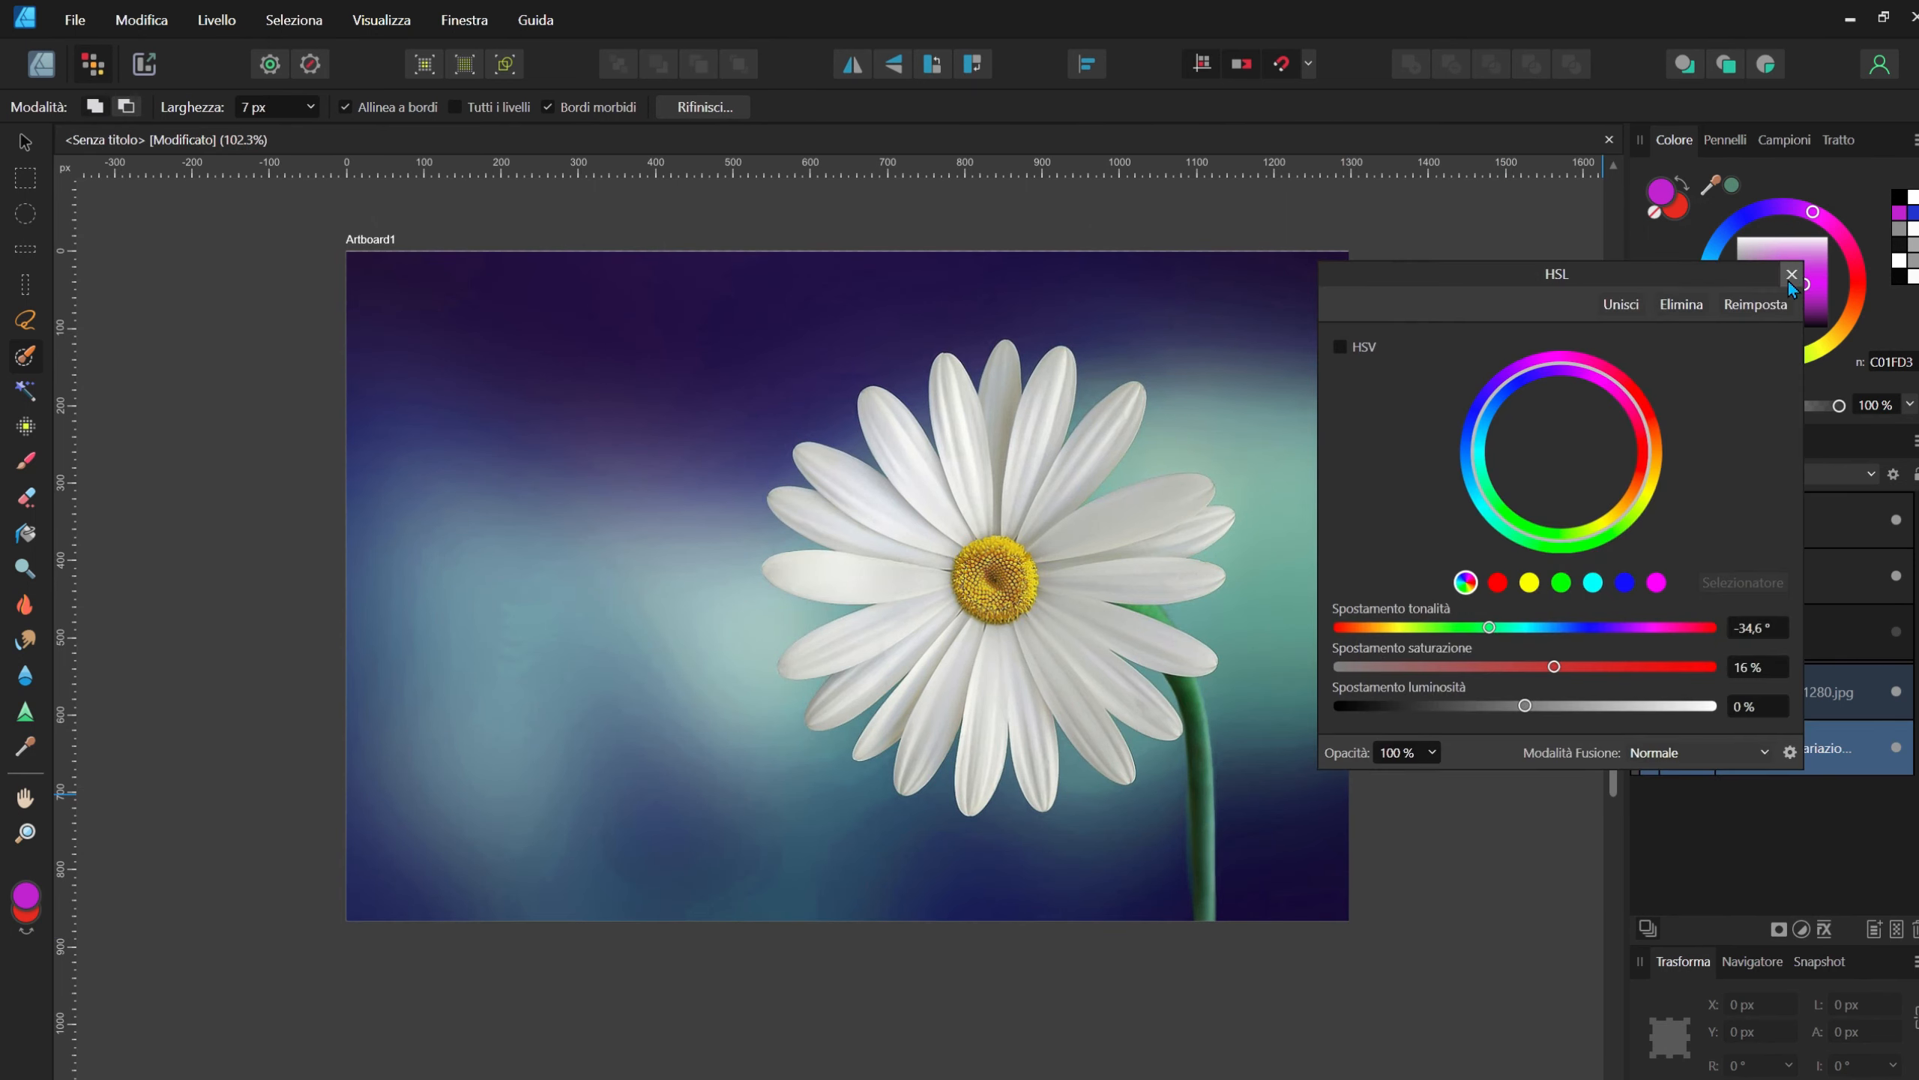
{"action": "left_click", "coordinate": [1791, 276]}
Step: Move the HSL adjustment into the Pixel layer above its mask, and hide and show the flower photo to check the isolated daisy
{"action": "left_click_drag", "start_coordinate": [1692, 749], "coordinate": [1696, 561]}
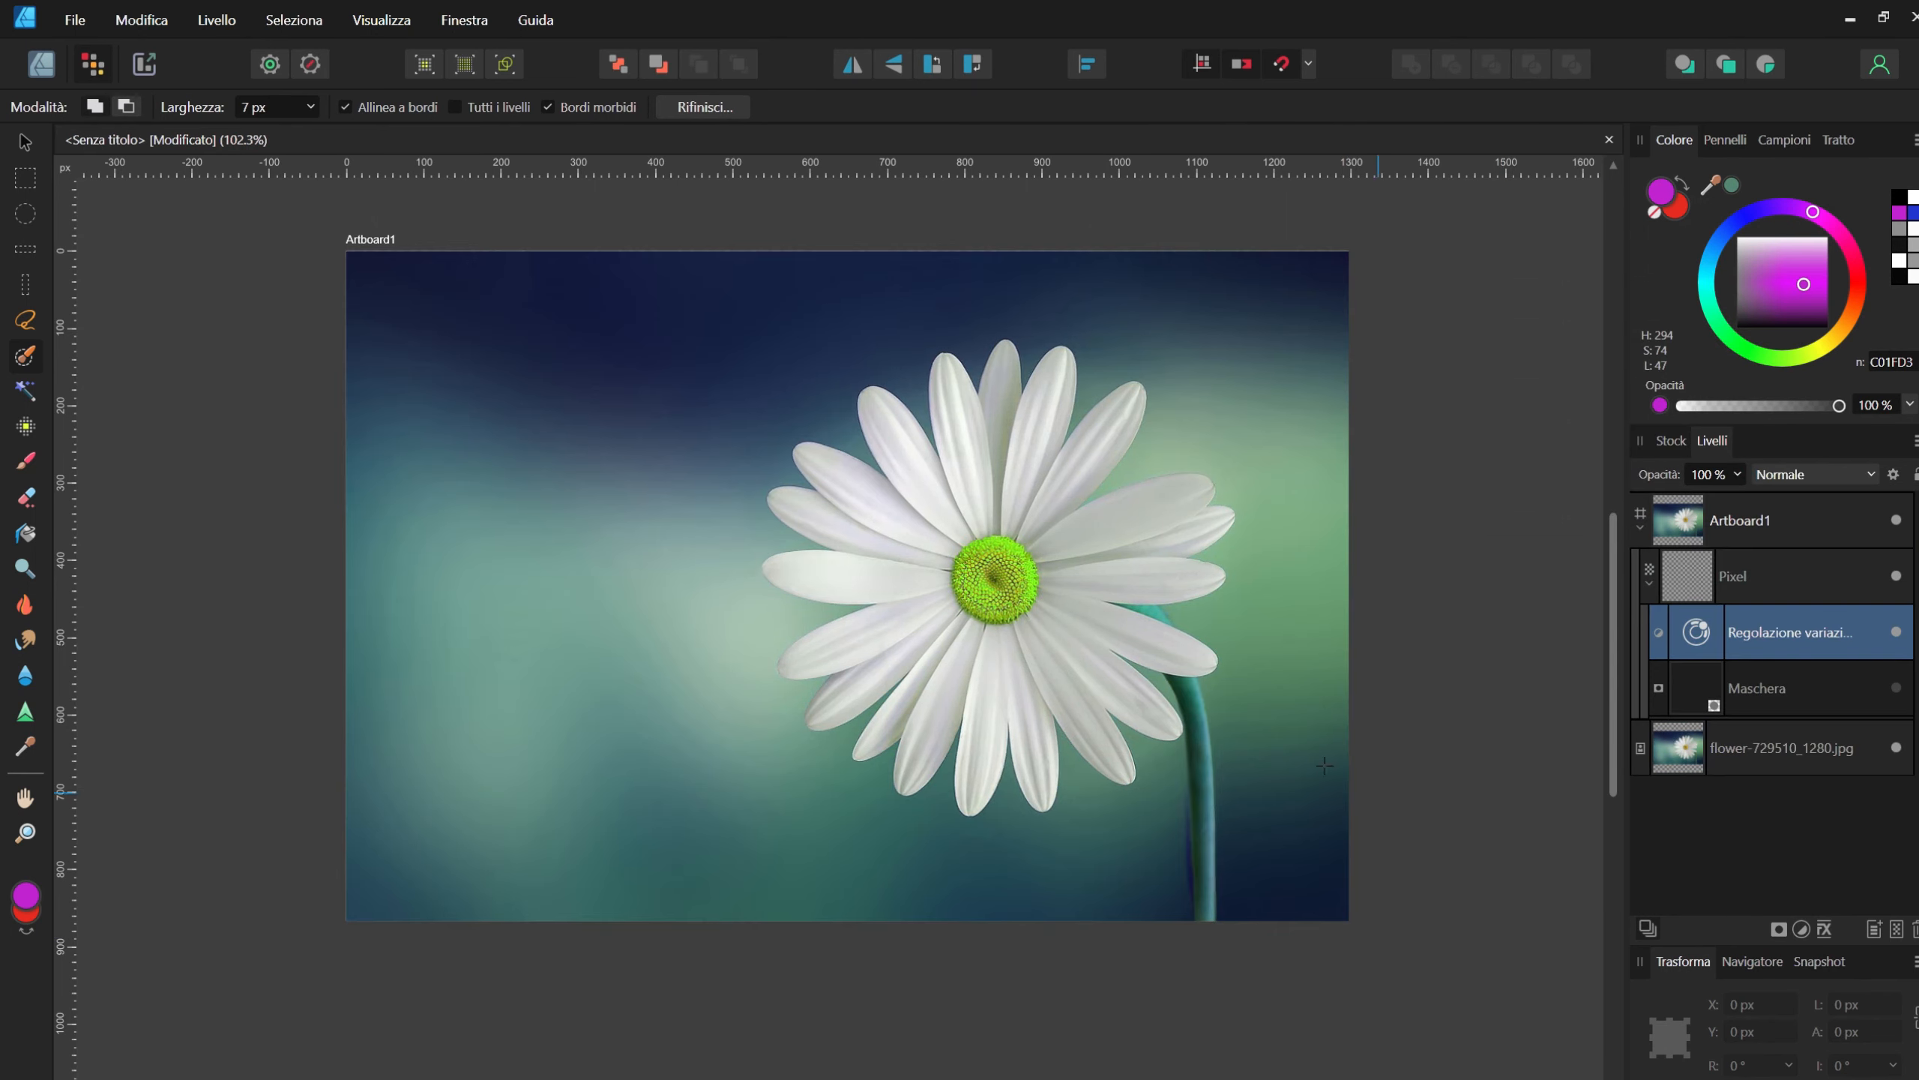
{"action": "left_click", "coordinate": [1896, 747]}
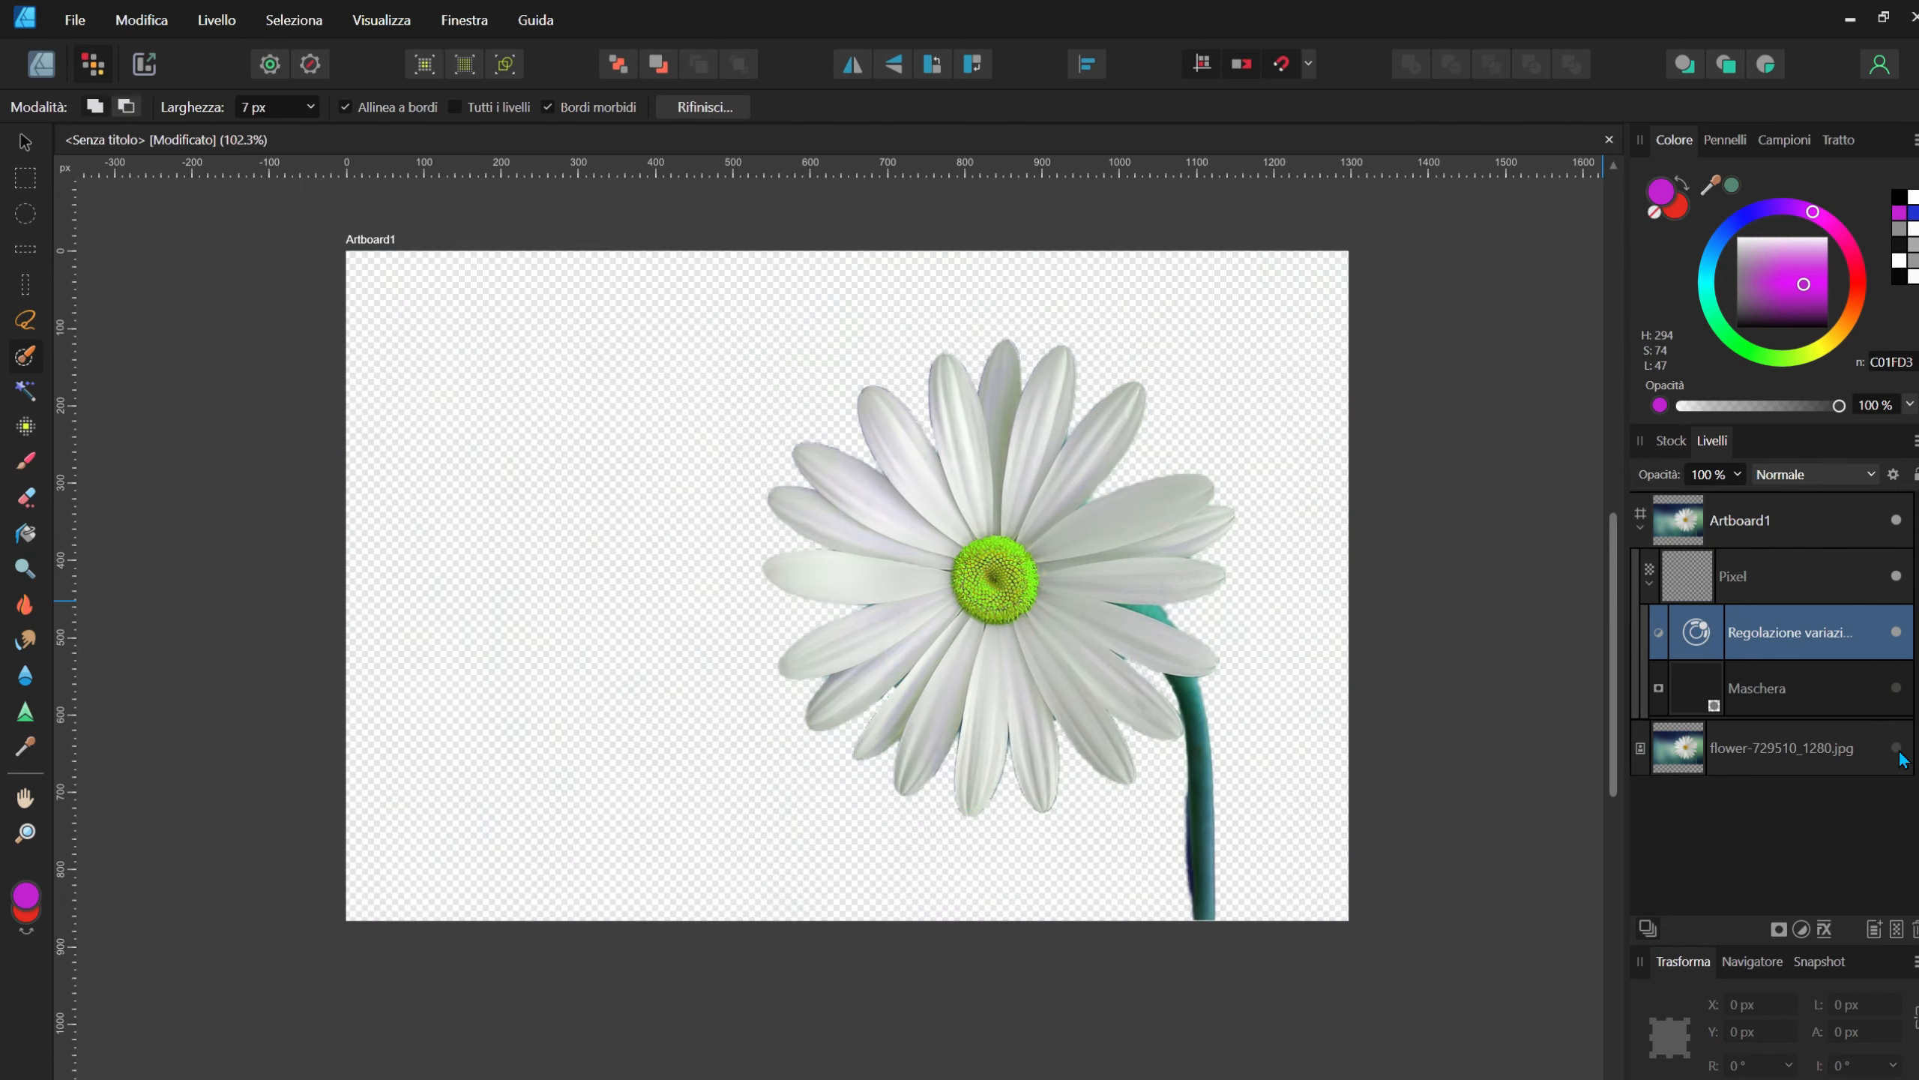
{"action": "left_click", "coordinate": [1896, 747]}
Step: Try moving the HSL adjustment to other positions around the Pixel layer's mask, and reopen its settings
{"action": "left_click_drag", "start_coordinate": [1671, 640], "coordinate": [1738, 570]}
{"action": "left_click_drag", "start_coordinate": [1678, 692], "coordinate": [1691, 622]}
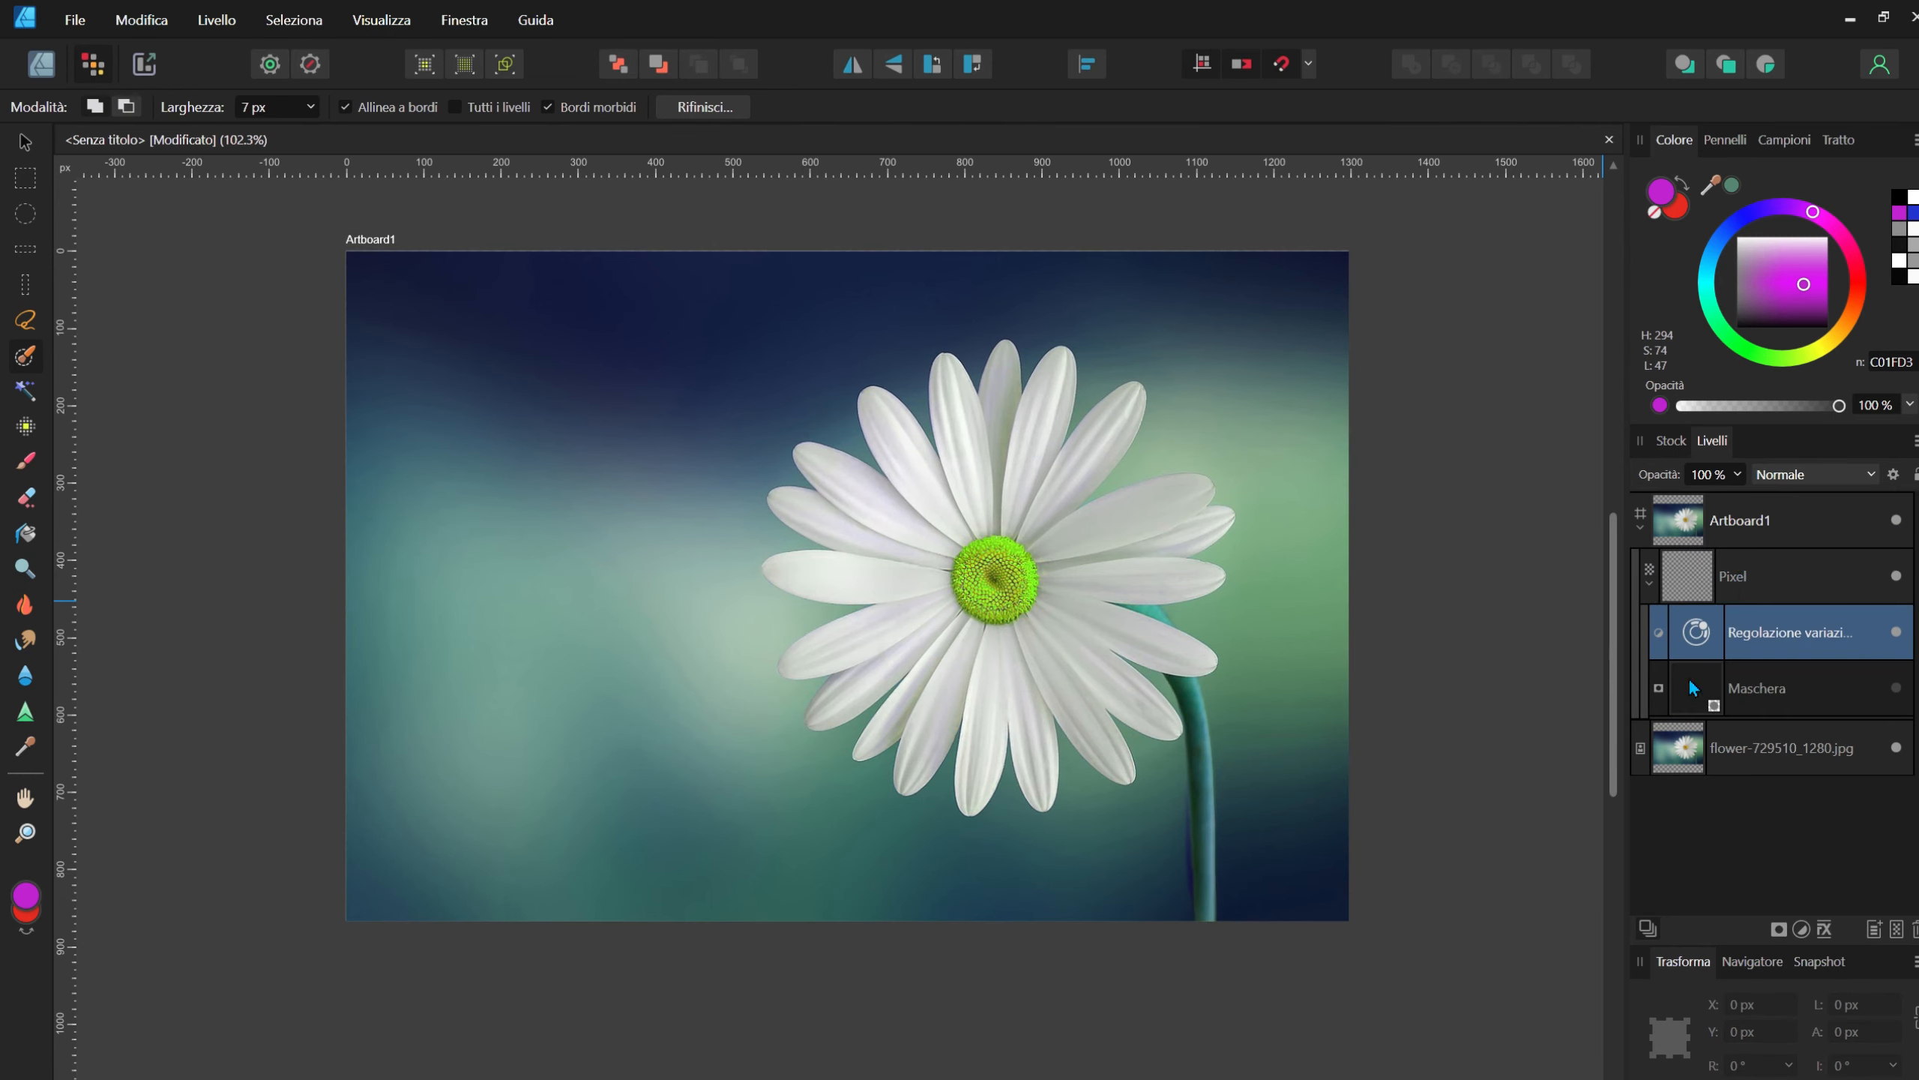
{"action": "left_click", "coordinate": [1763, 683]}
{"action": "left_click_drag", "start_coordinate": [1764, 683], "coordinate": [1714, 594]}
{"action": "double_click", "coordinate": [1714, 627]}
{"action": "left_click", "coordinate": [1791, 275]}
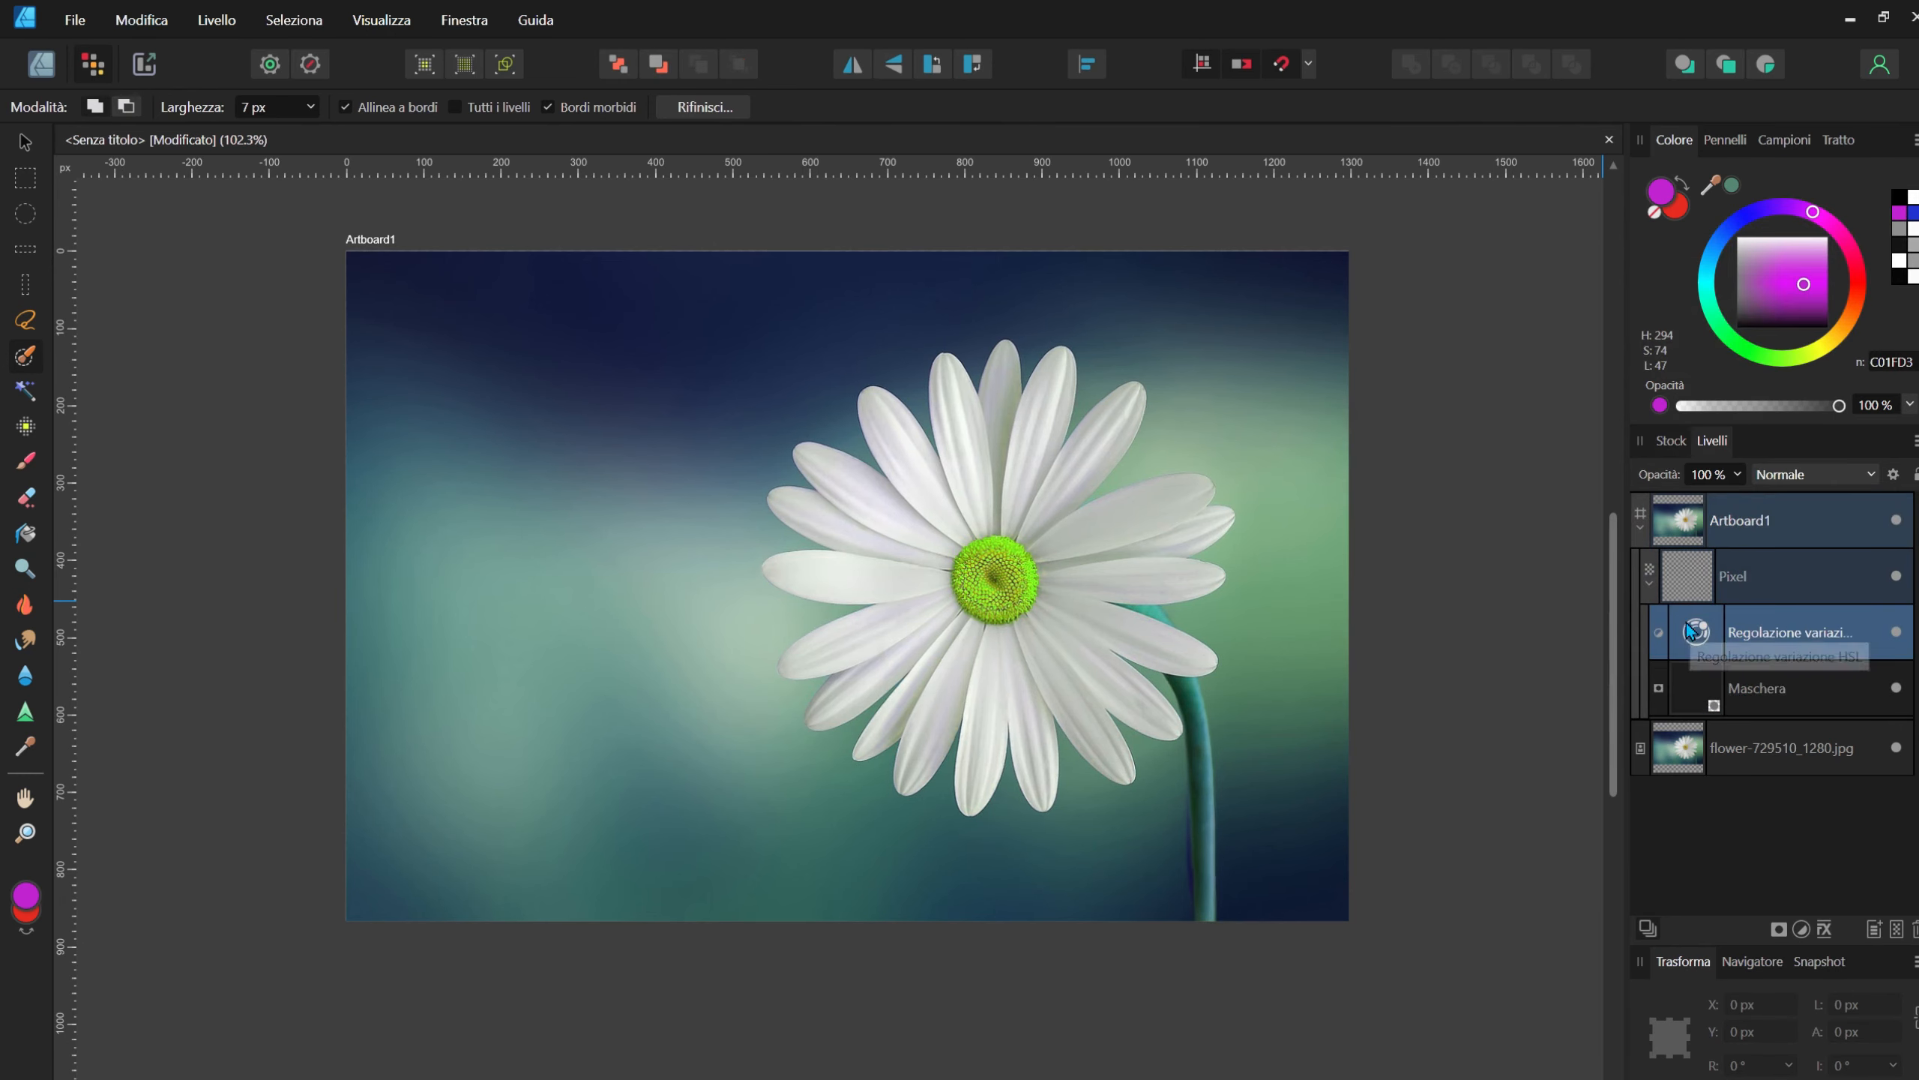
{"action": "left_click", "coordinate": [1650, 582]}
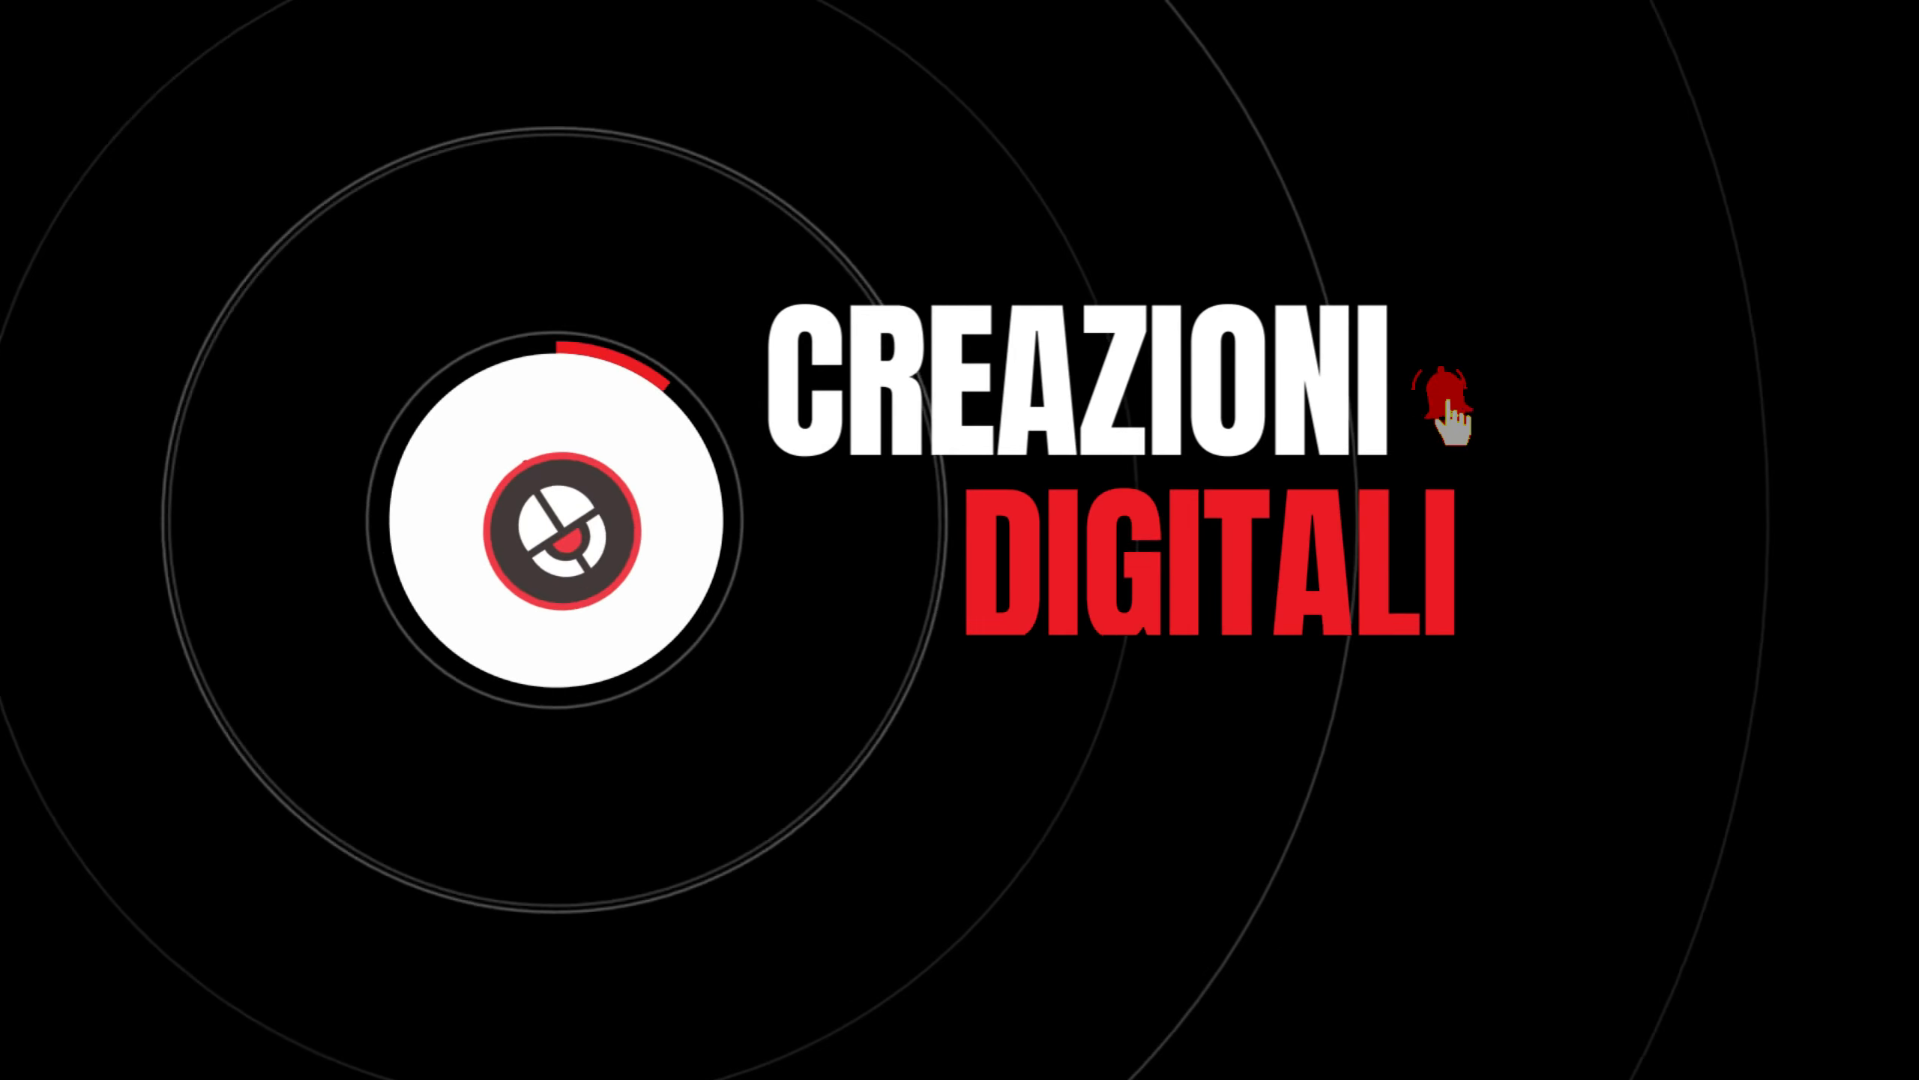